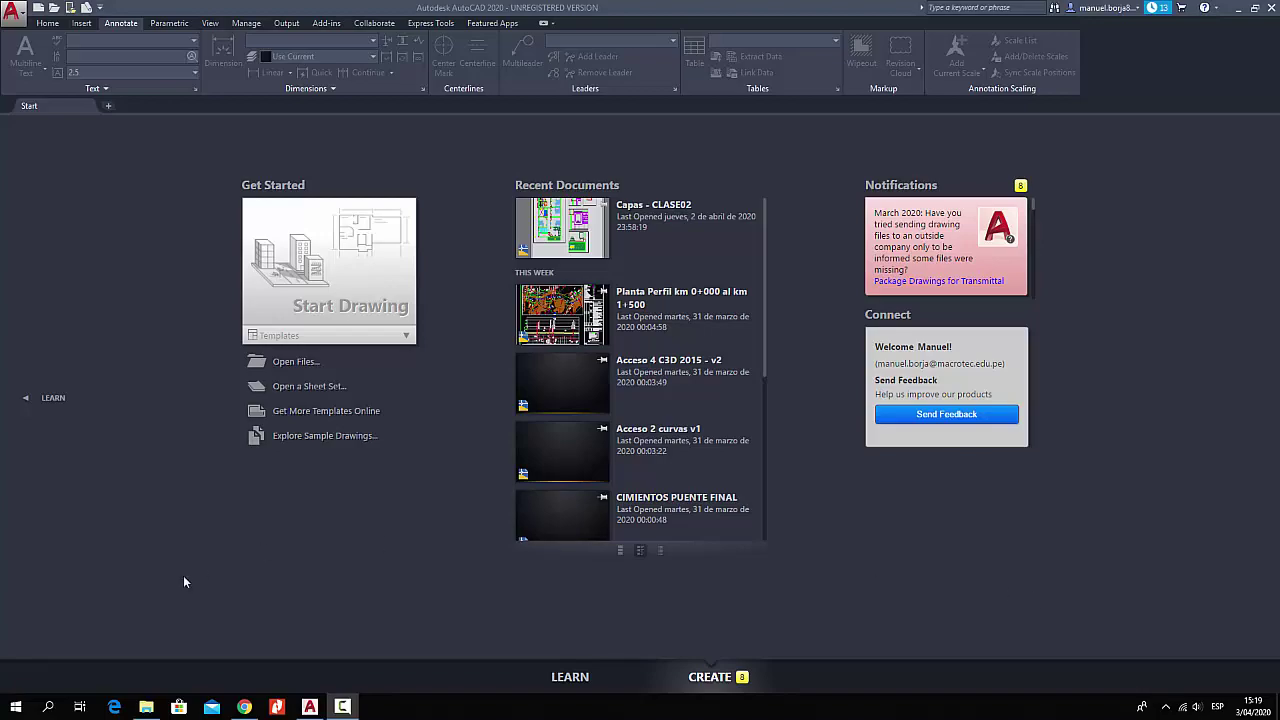
# - Switch to File Explorer and open the Ref. Externas folder inside Documents
pyautogui.click(146, 707)
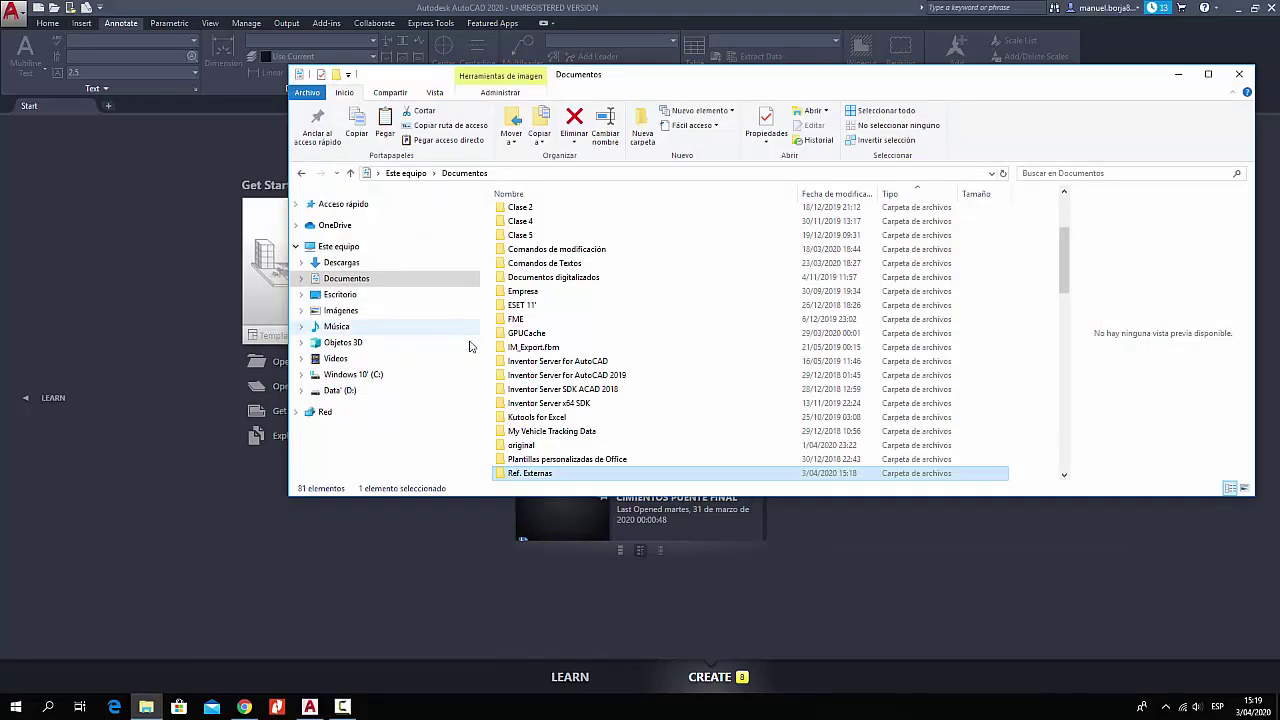
pyautogui.moveTo(758, 84); pyautogui.dragTo(632, 108)
pyautogui.scroll(-2, 644, 289)
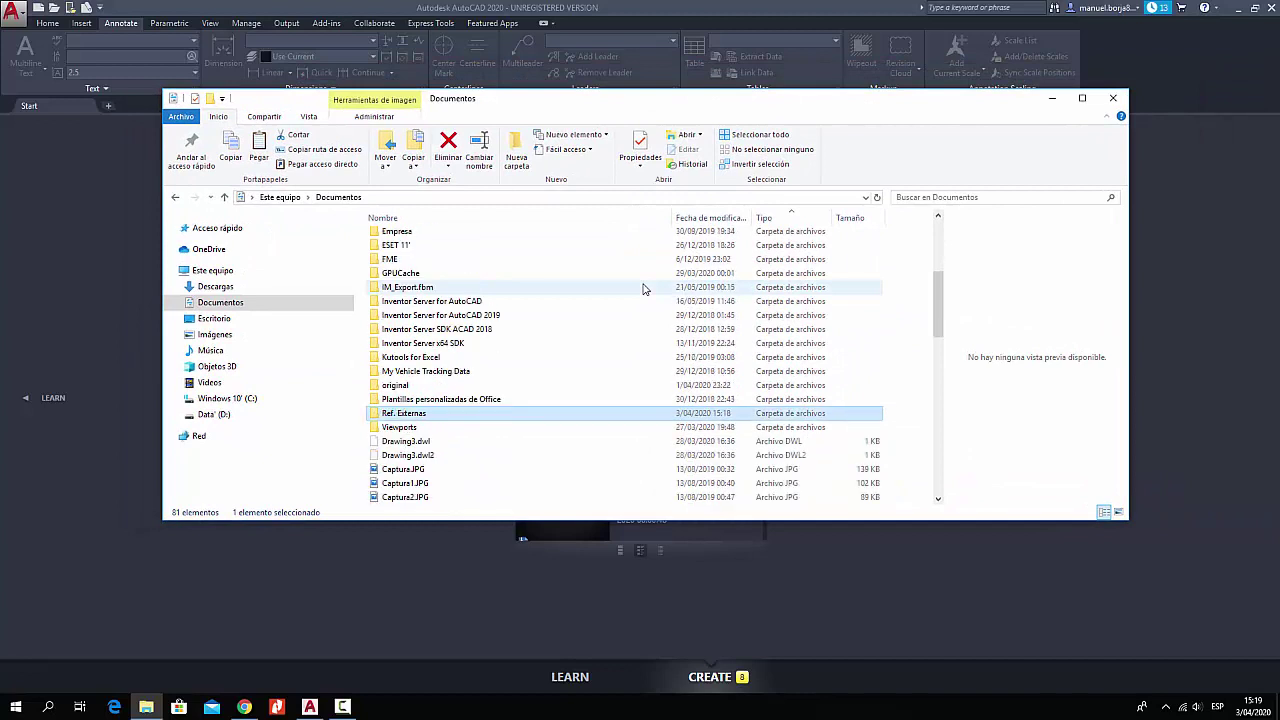
pyautogui.click(402, 422)
pyautogui.click(401, 416)
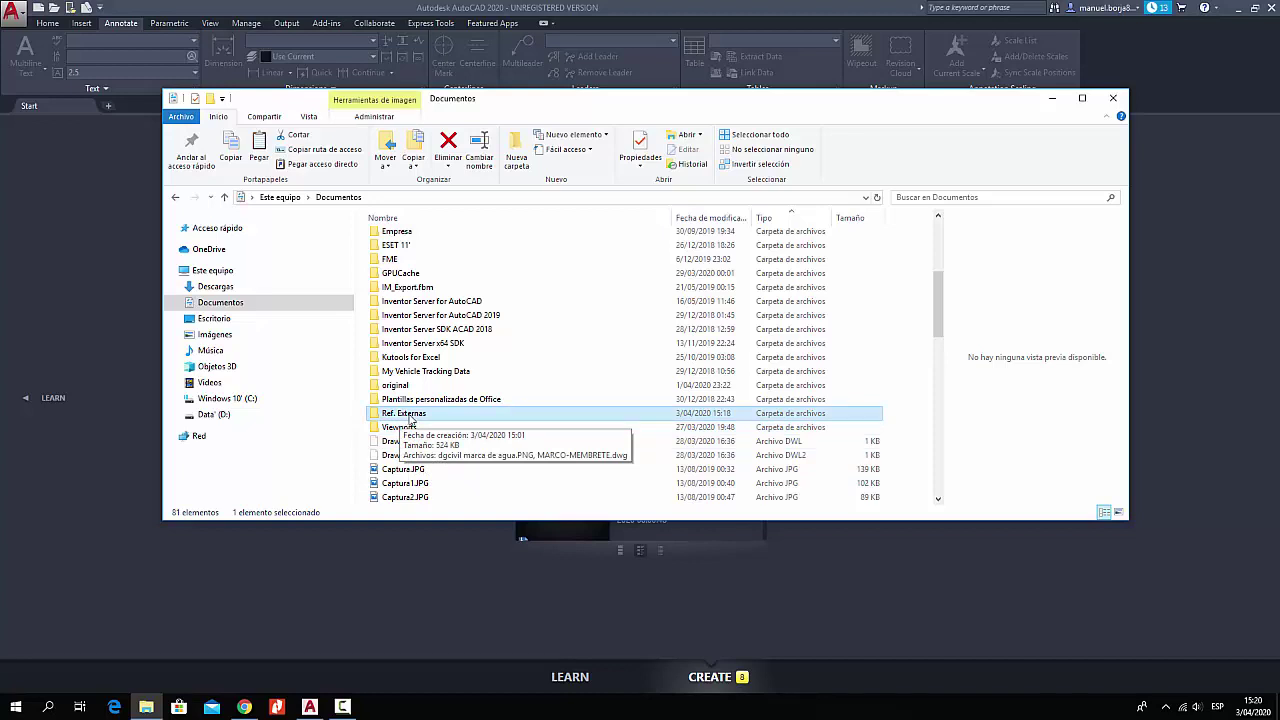
pyautogui.doubleClick(410, 418)
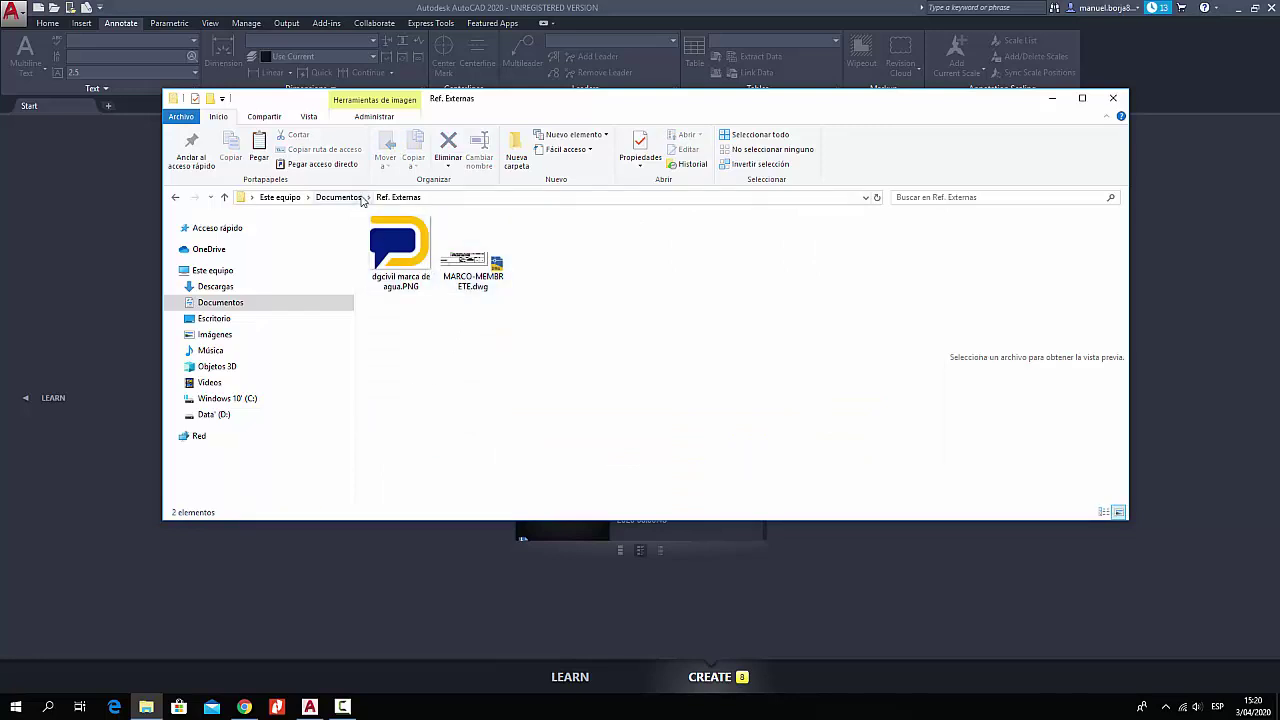
# - Show the Ref. Externas files in the Details layout and widen the name column to fit the full file names
pyautogui.click(309, 117)
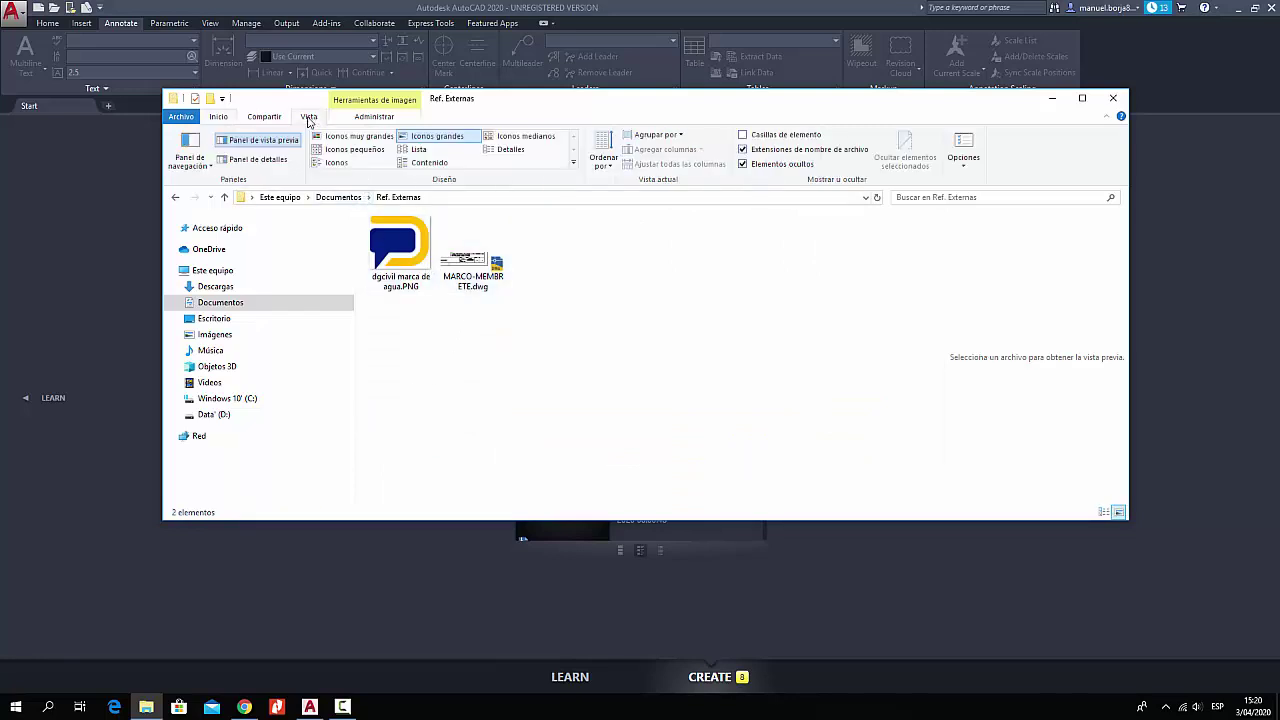
pyautogui.click(505, 153)
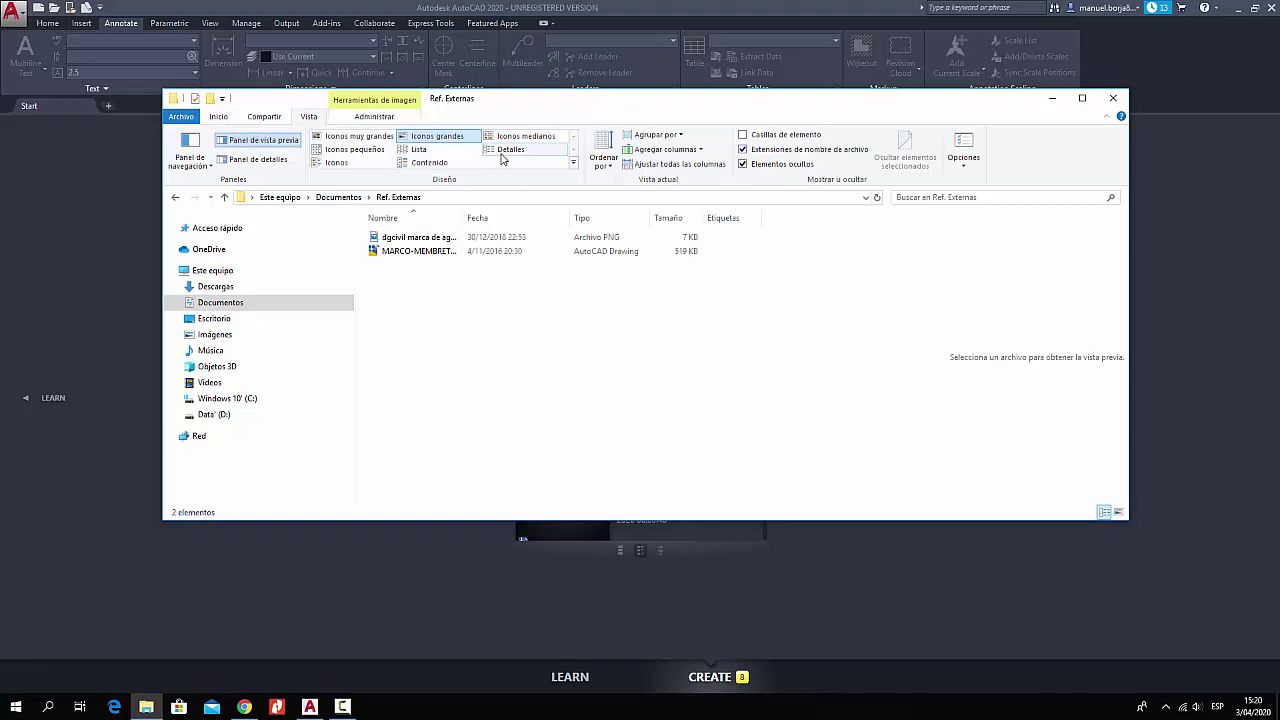
pyautogui.moveTo(462, 217); pyautogui.dragTo(528, 222)
# - Preview the dgcivil marca de agua.PNG image and the MARCO-MEMBRETE.dwg drawing
pyautogui.click(440, 238)
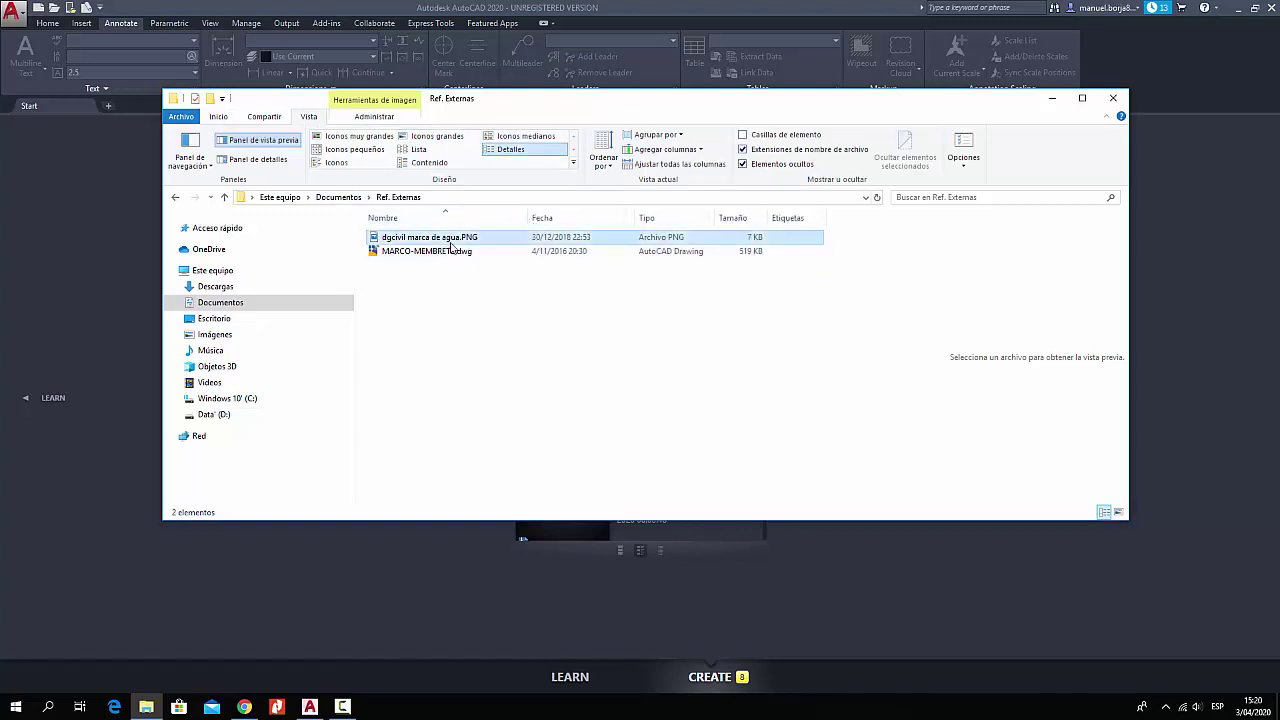
pyautogui.click(434, 254)
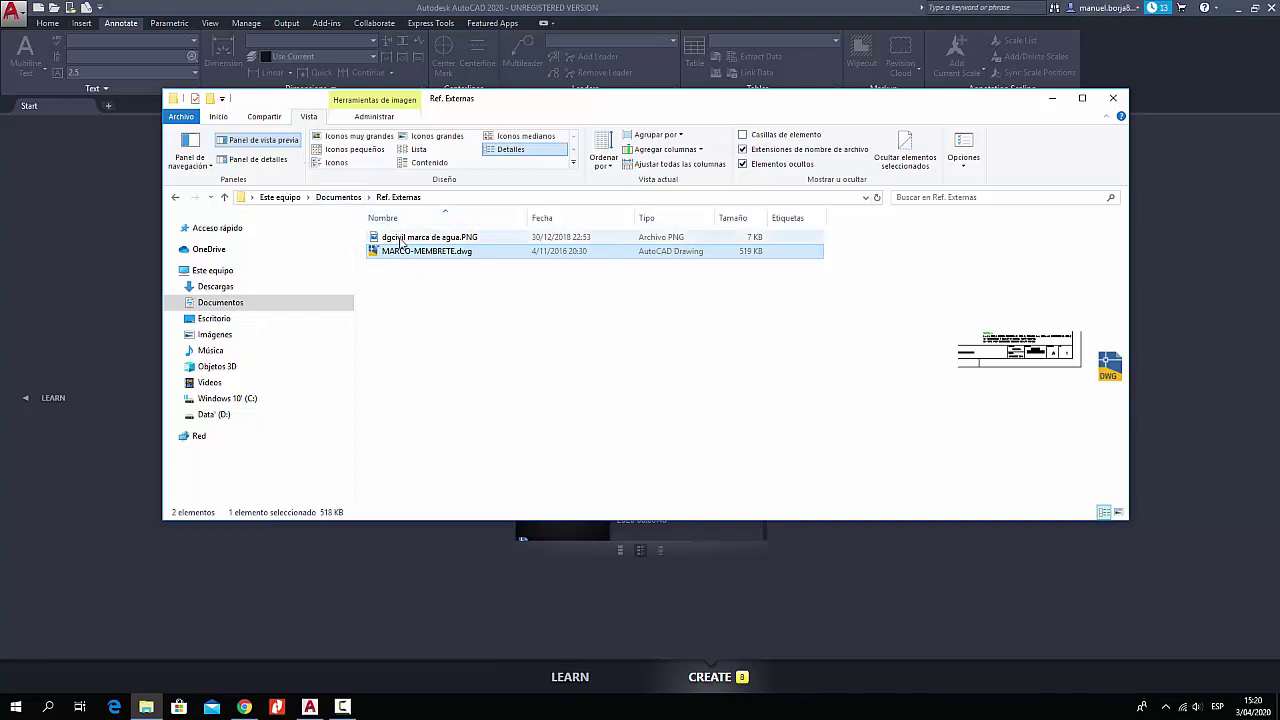
pyautogui.click(418, 239)
pyautogui.click(420, 252)
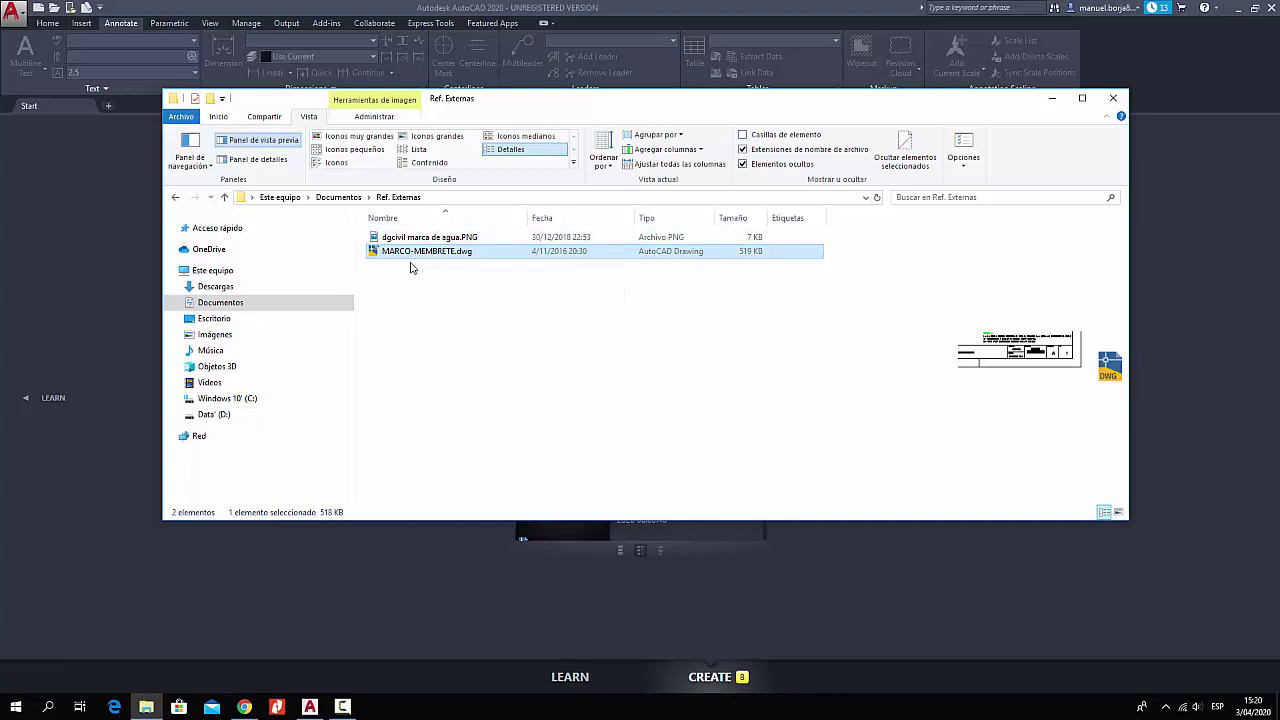
pyautogui.click(412, 240)
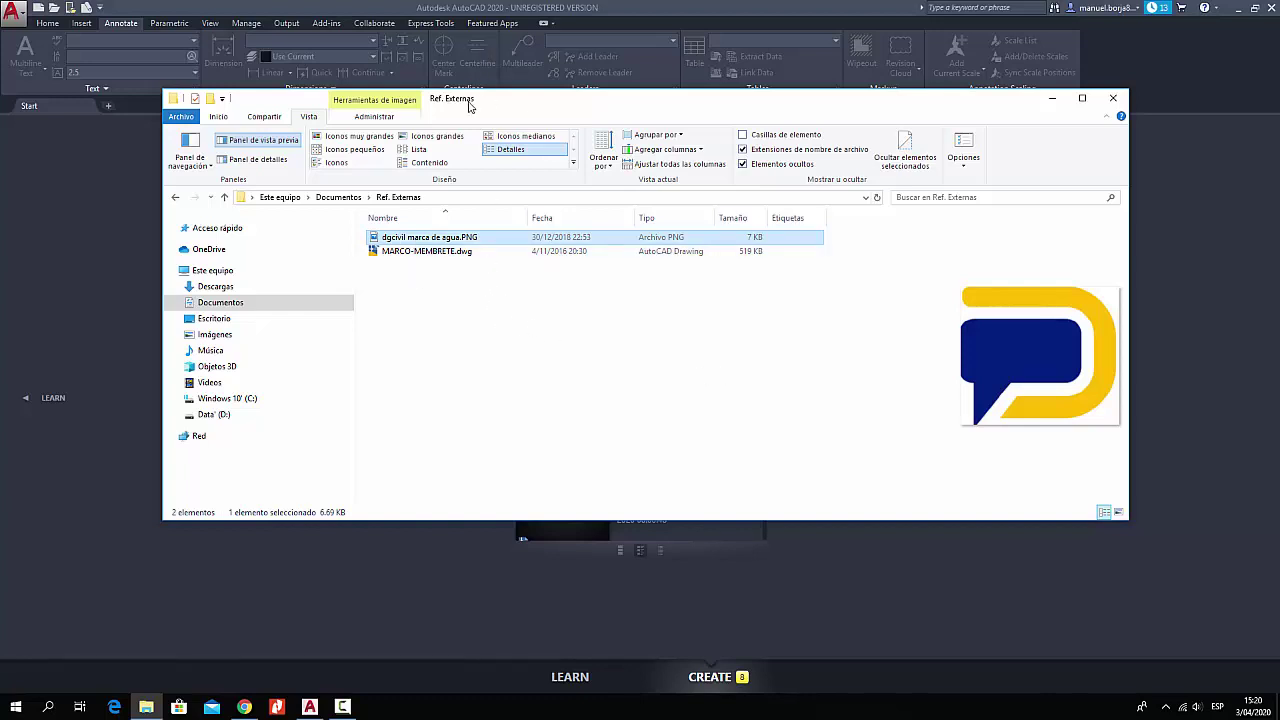
pyautogui.moveTo(470, 101); pyautogui.dragTo(459, 102)
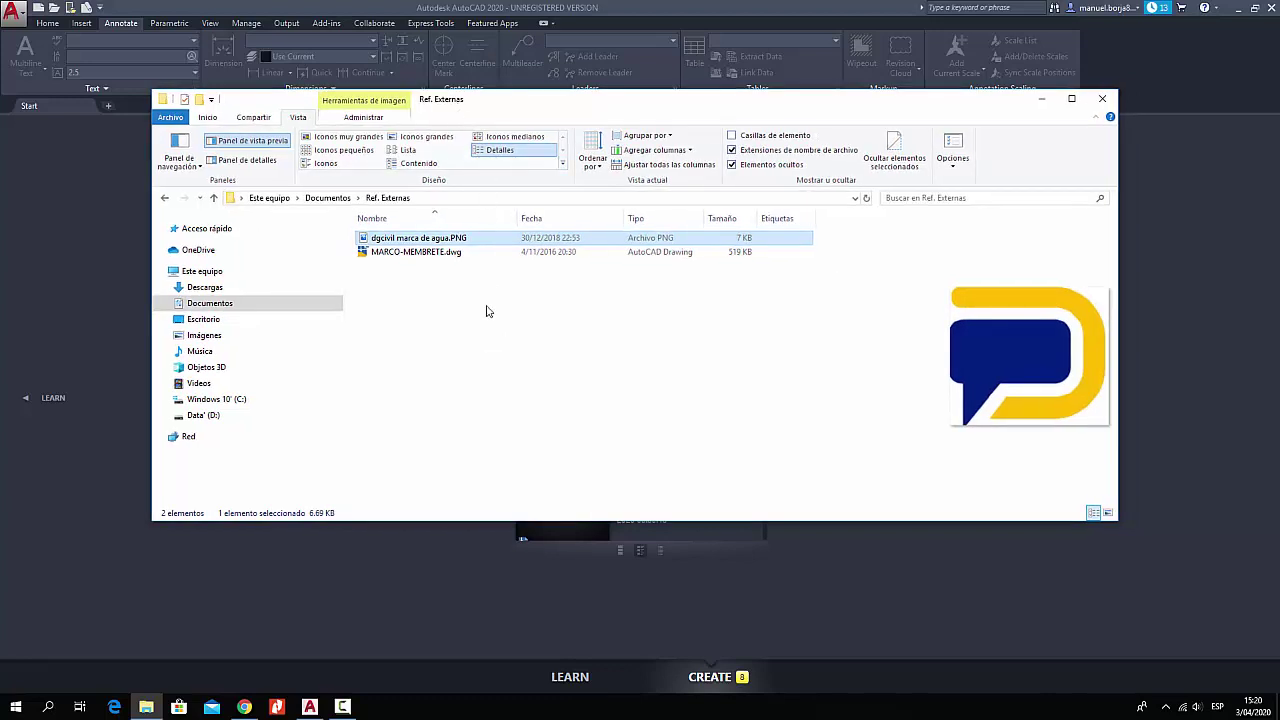
# - Copy the drawing Capas - CLASE02.dwg from the Capas folder in Documents
pyautogui.click(328, 198)
pyautogui.scroll(1, 420, 317)
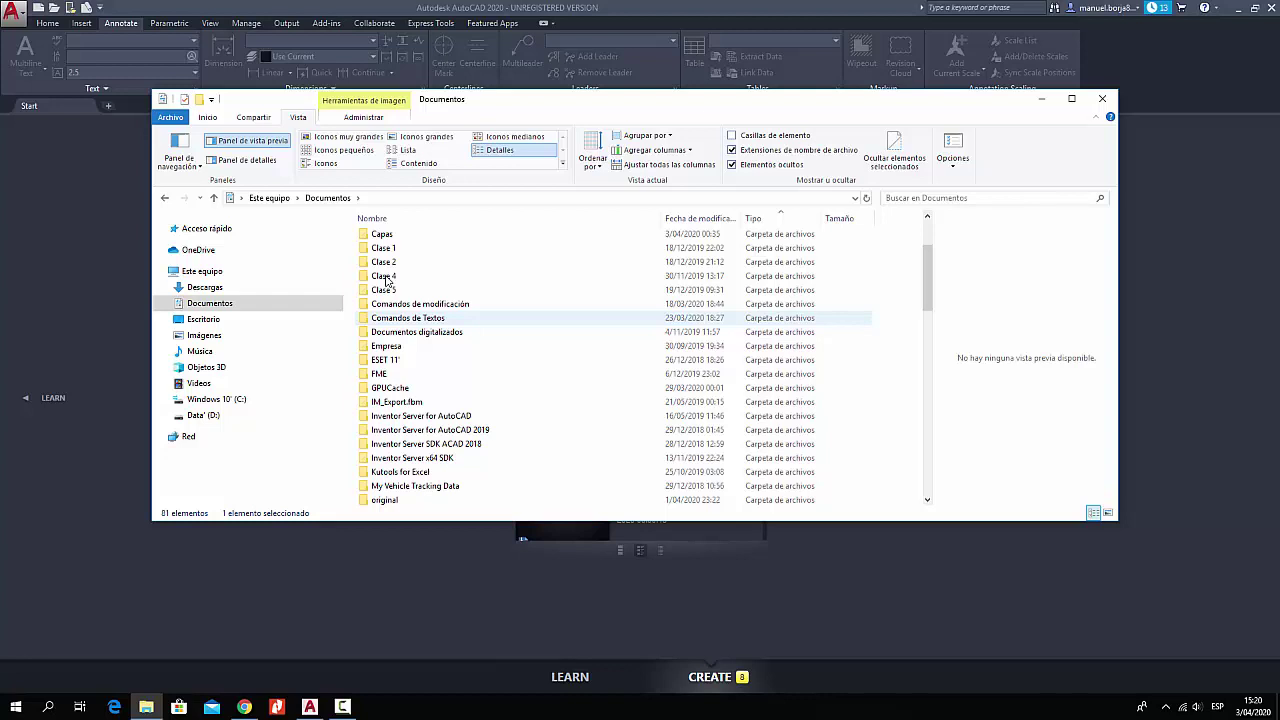
pyautogui.doubleClick(382, 234)
pyautogui.click(410, 266)
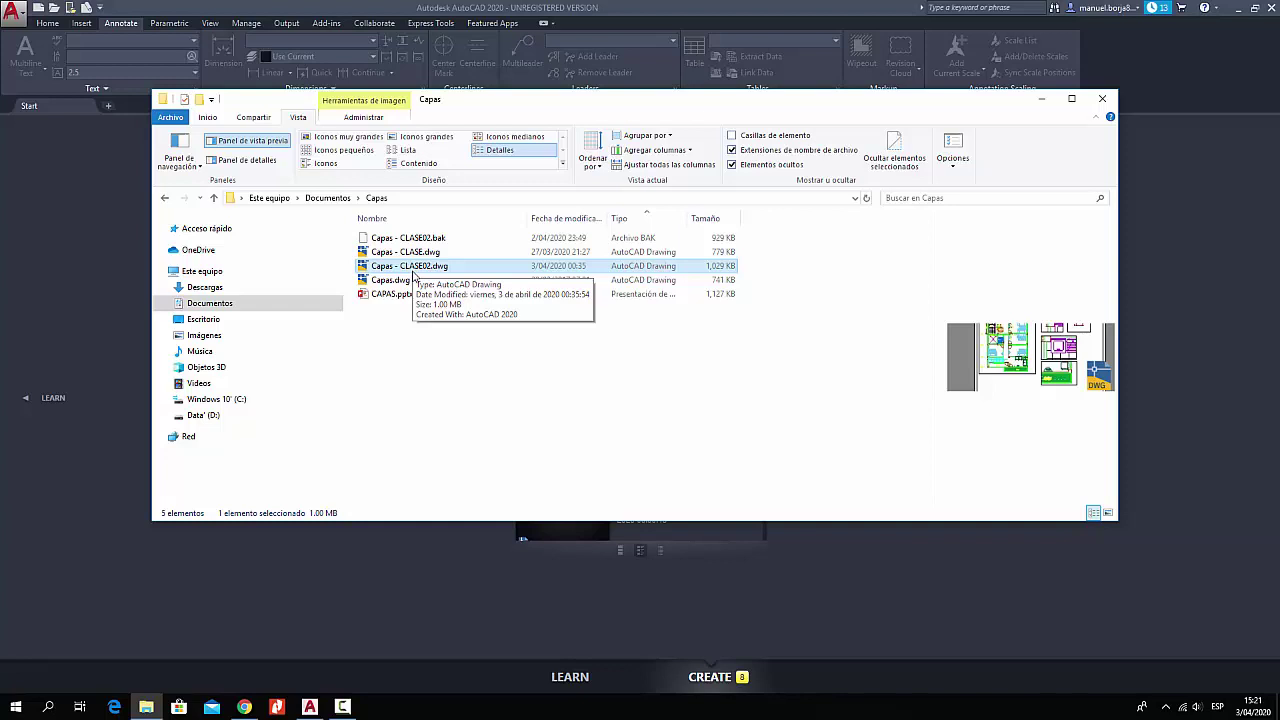
pyautogui.rightClick(405, 270)
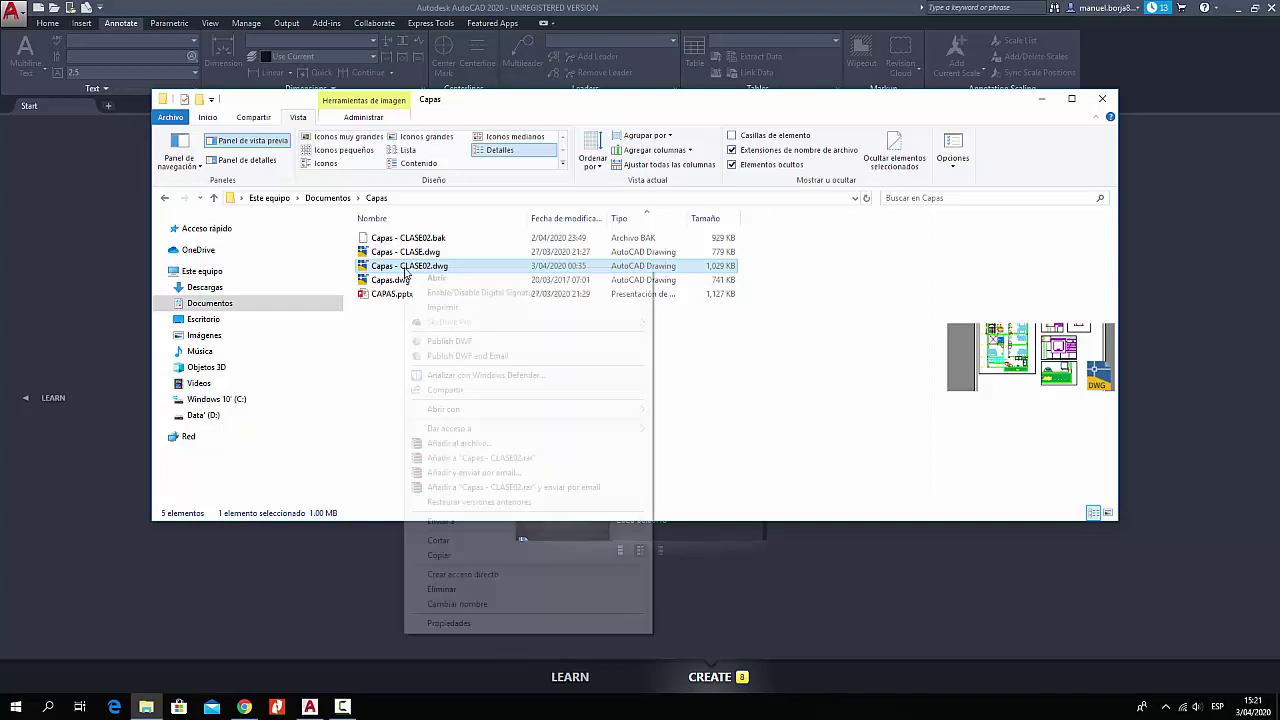
pyautogui.click(478, 558)
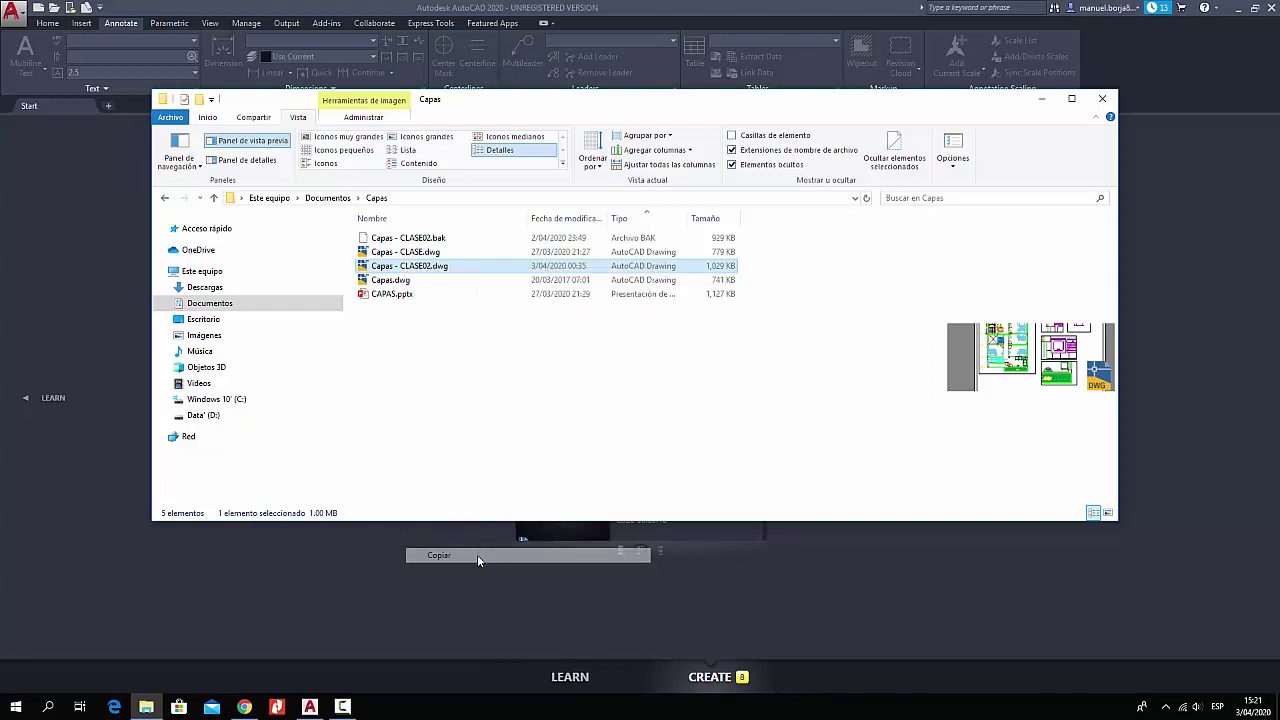
# - Paste the copied Capas - CLASE02.dwg drawing into the Ref. Externas folder in Documents
pyautogui.click(325, 199)
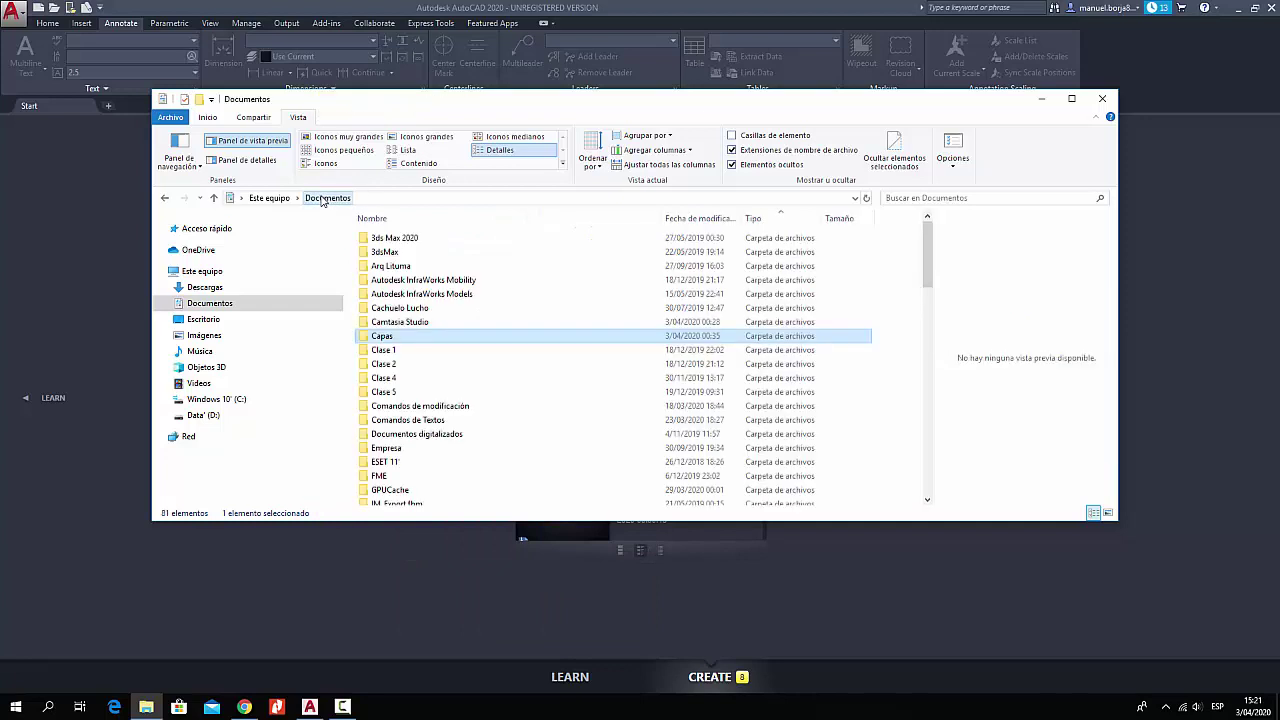
pyautogui.scroll(-3, 430, 440)
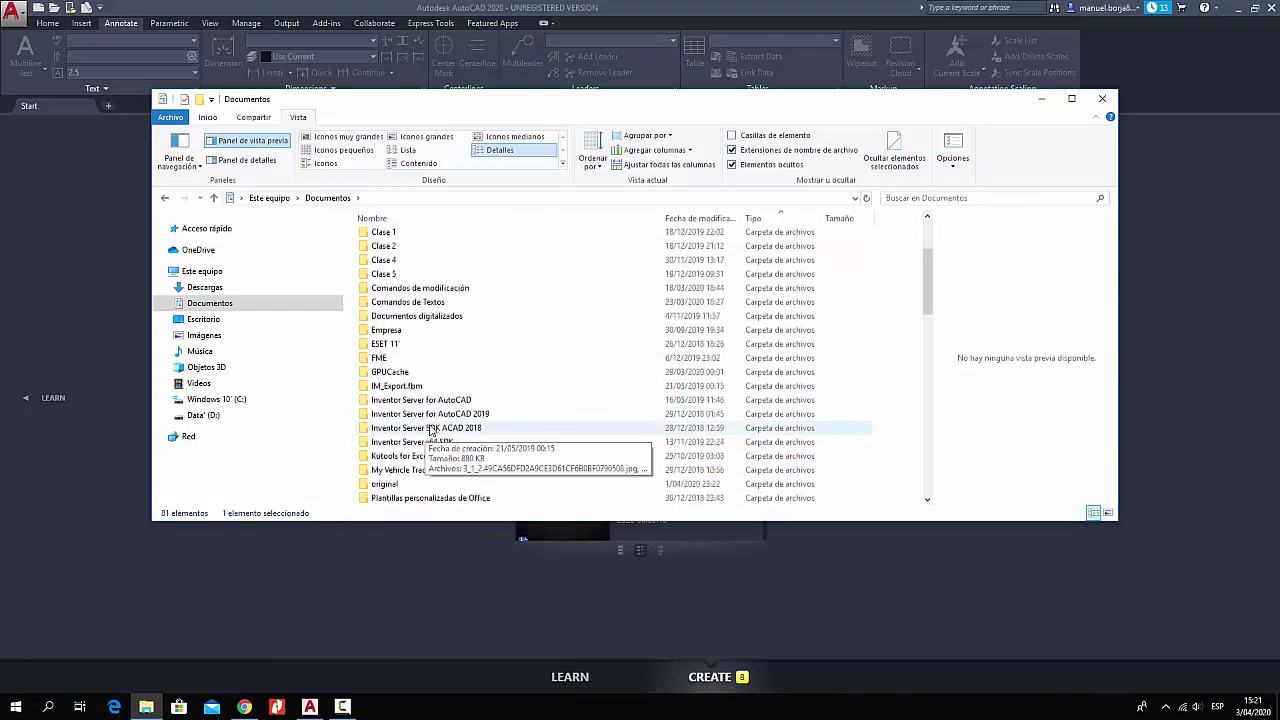
pyautogui.scroll(-3, 432, 431)
pyautogui.doubleClick(405, 375)
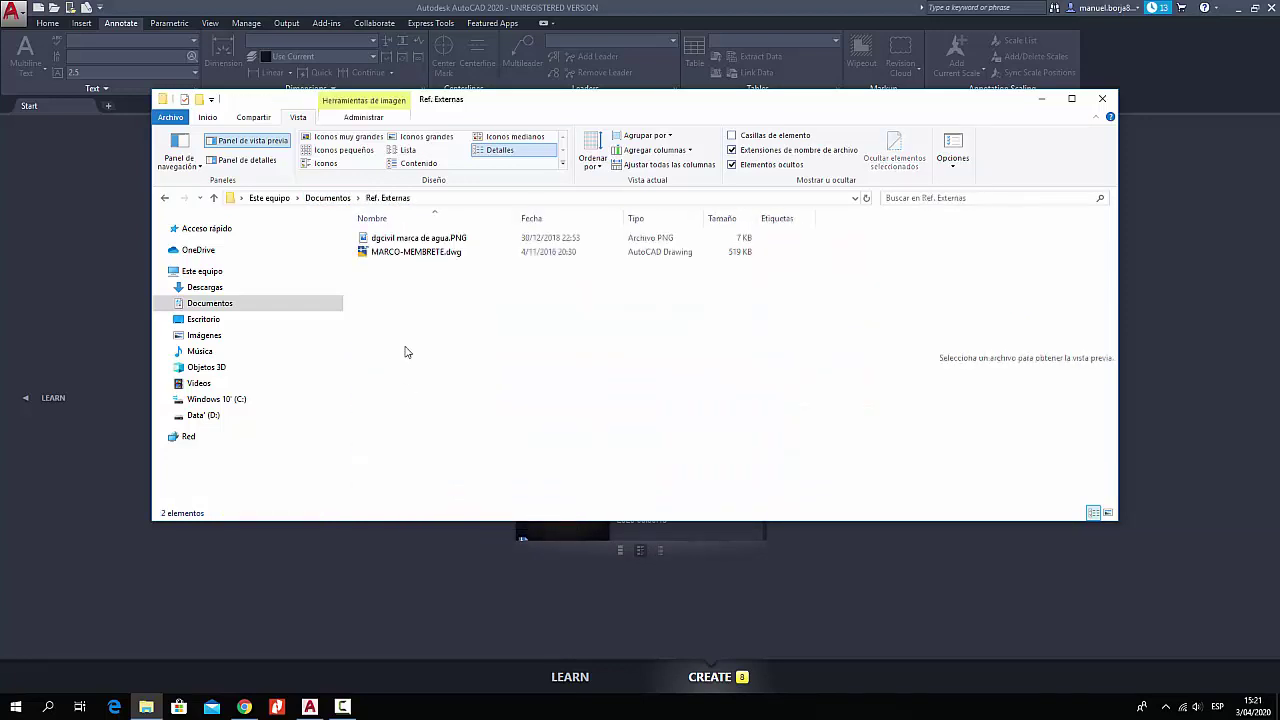
pyautogui.rightClick(368, 272)
pyautogui.click(433, 365)
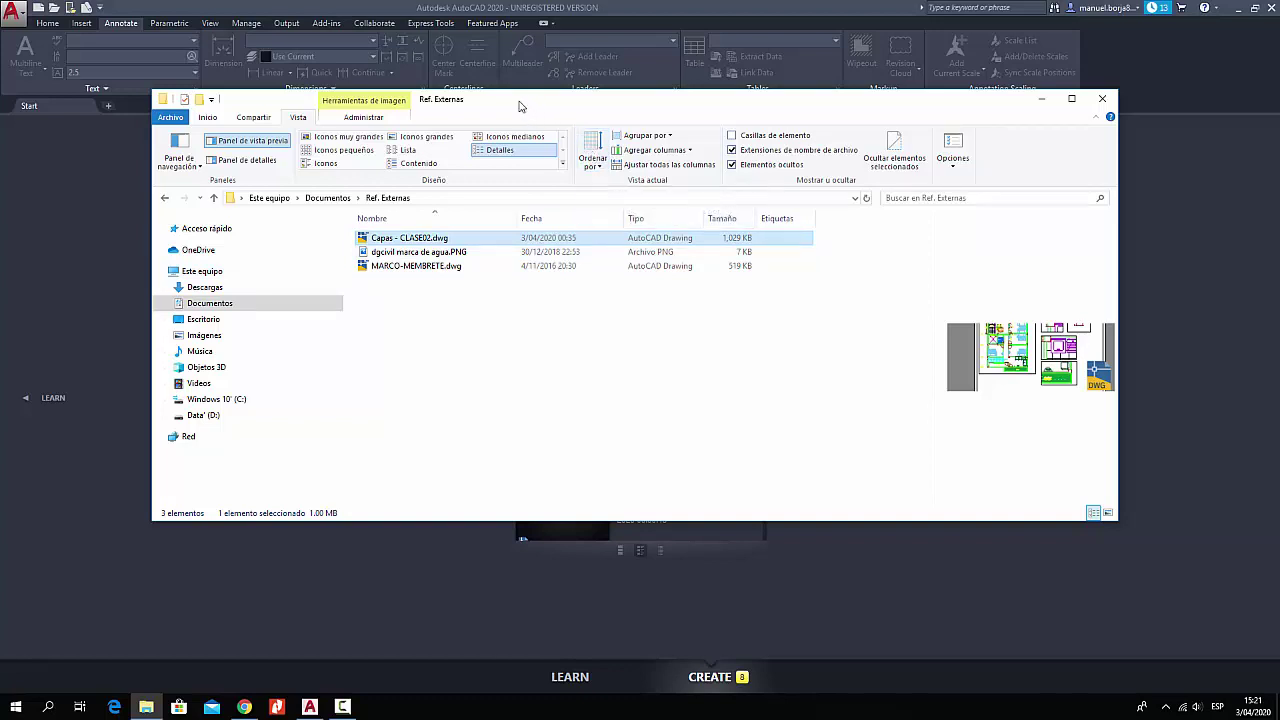
pyautogui.moveTo(519, 105); pyautogui.dragTo(513, 133)
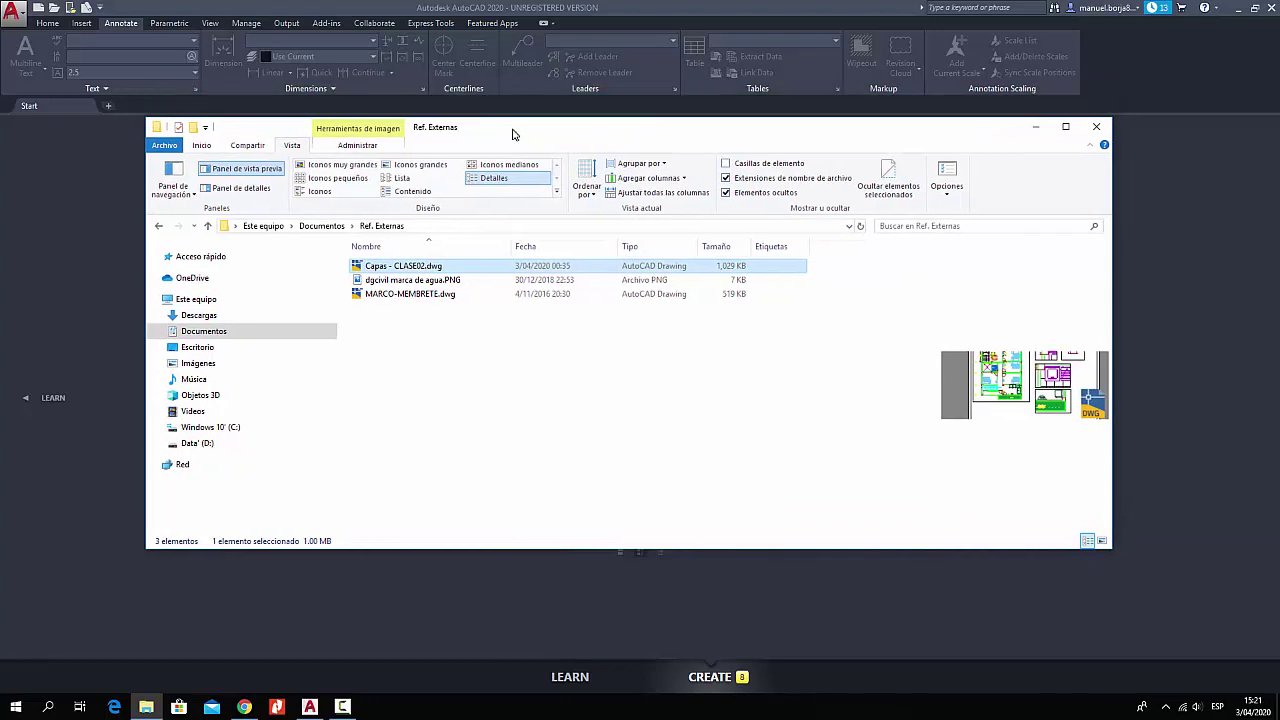
# - Open the Escritorio folder in a second window and arrange it side by side with the Ref. Externas window
pyautogui.rightClick(160, 706)
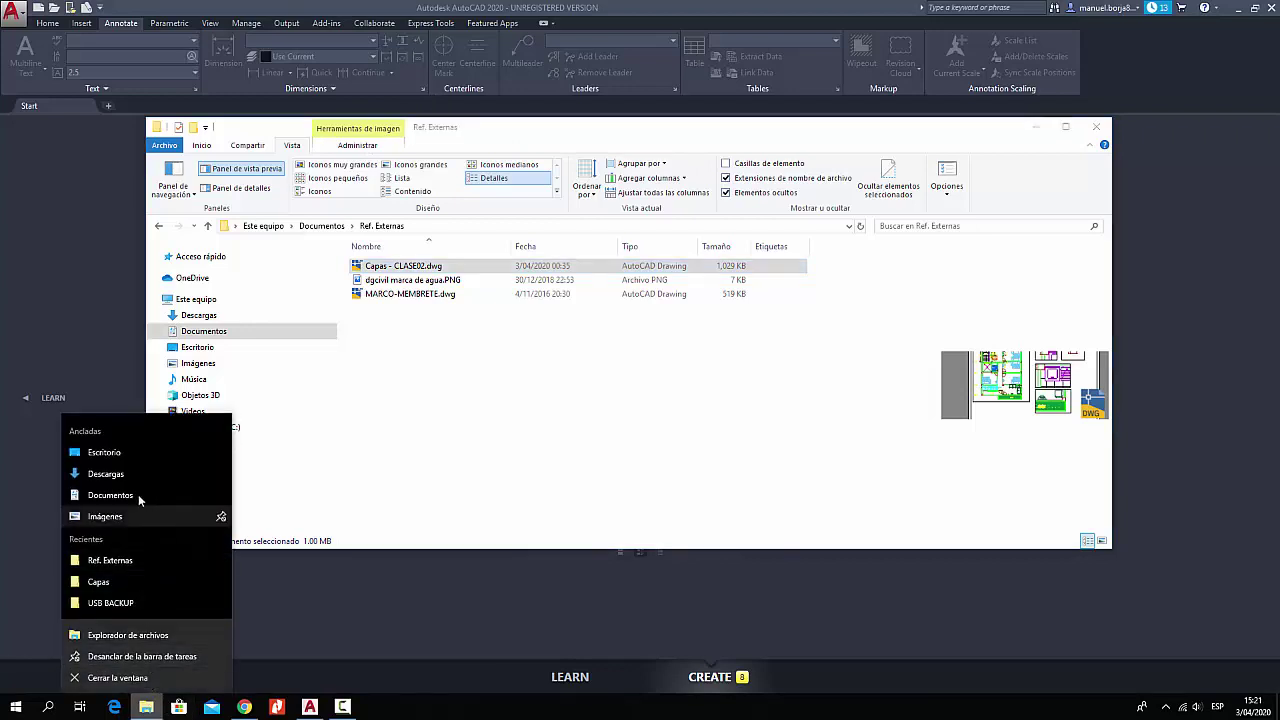
pyautogui.click(127, 458)
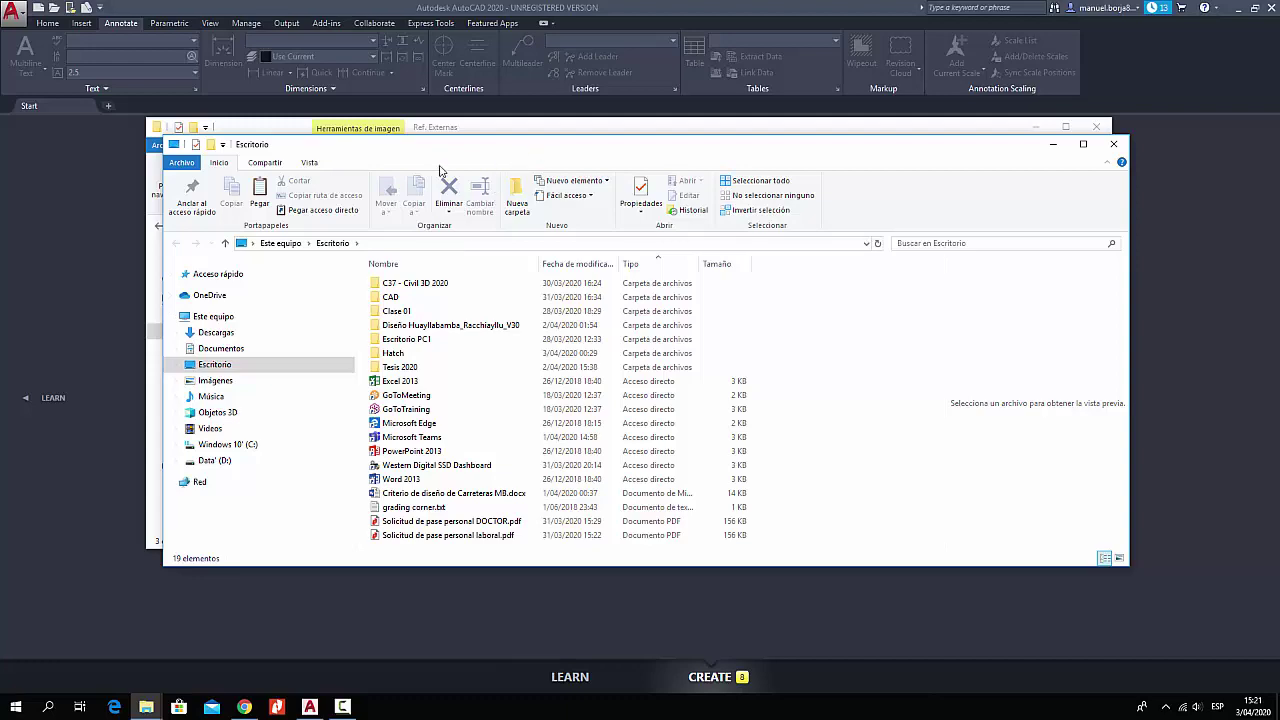
pyautogui.moveTo(440, 168); pyautogui.dragTo(5, 140)
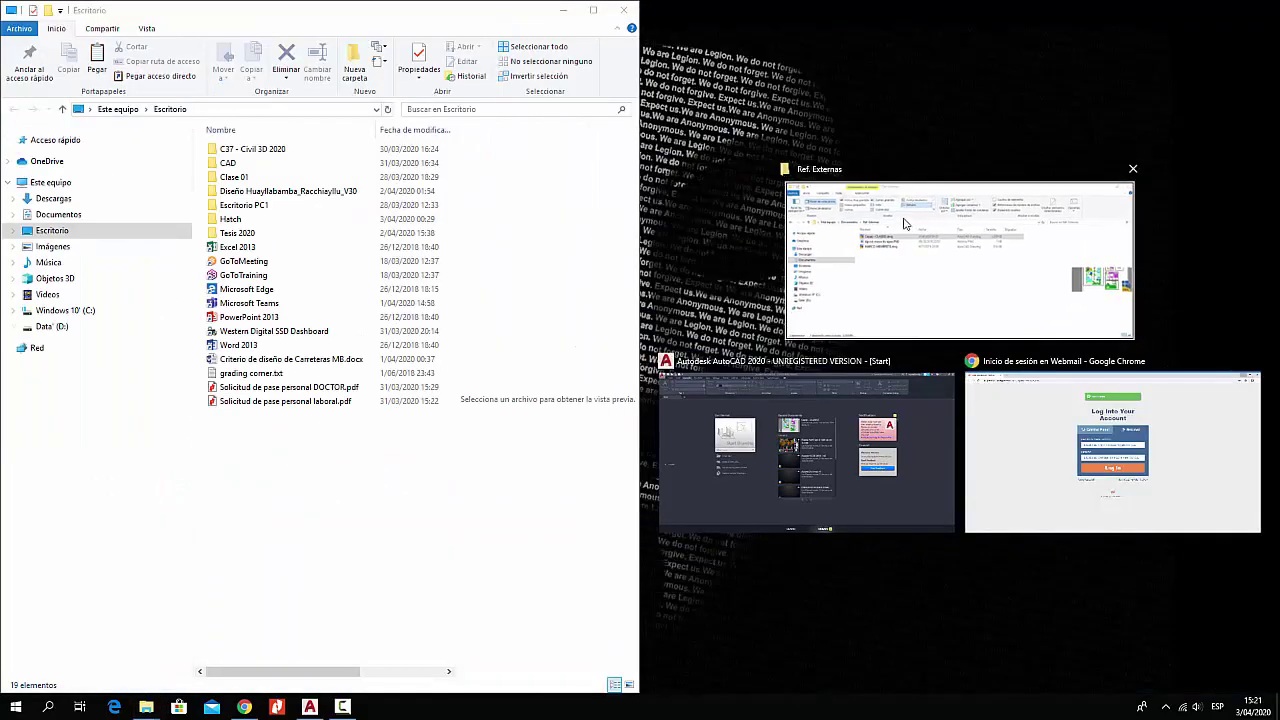
pyautogui.click(905, 224)
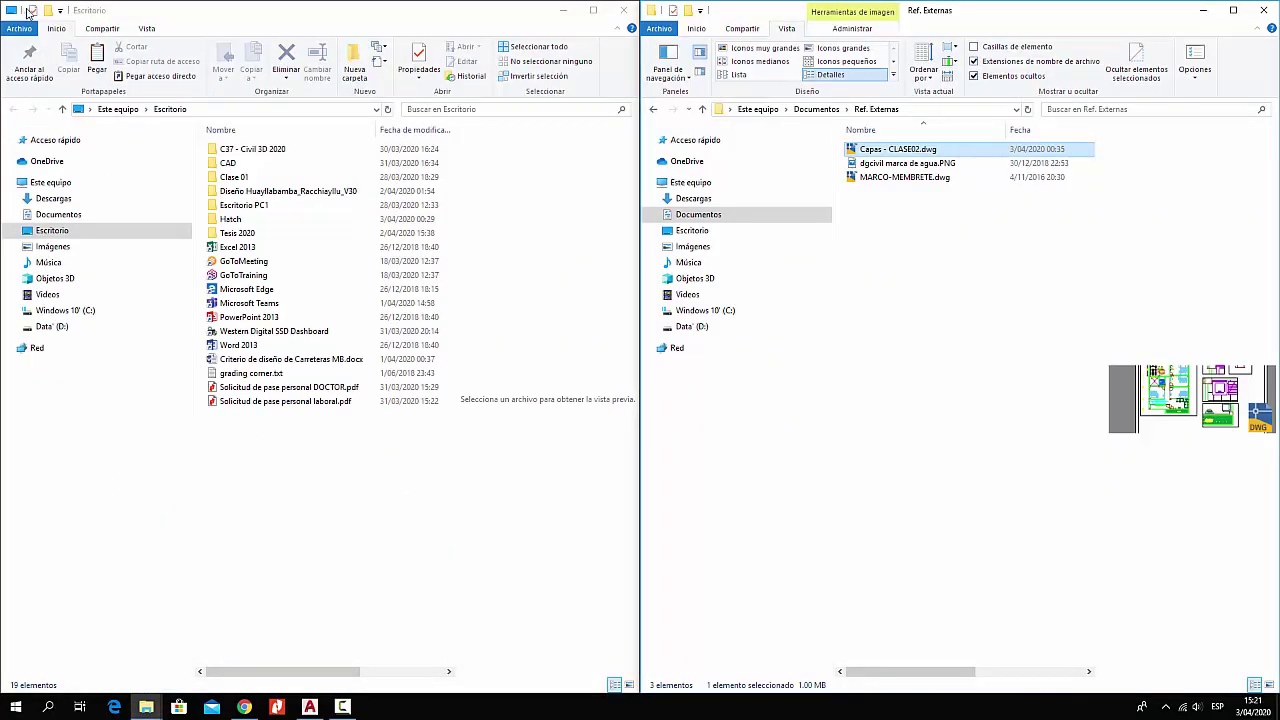
pyautogui.click(315, 402)
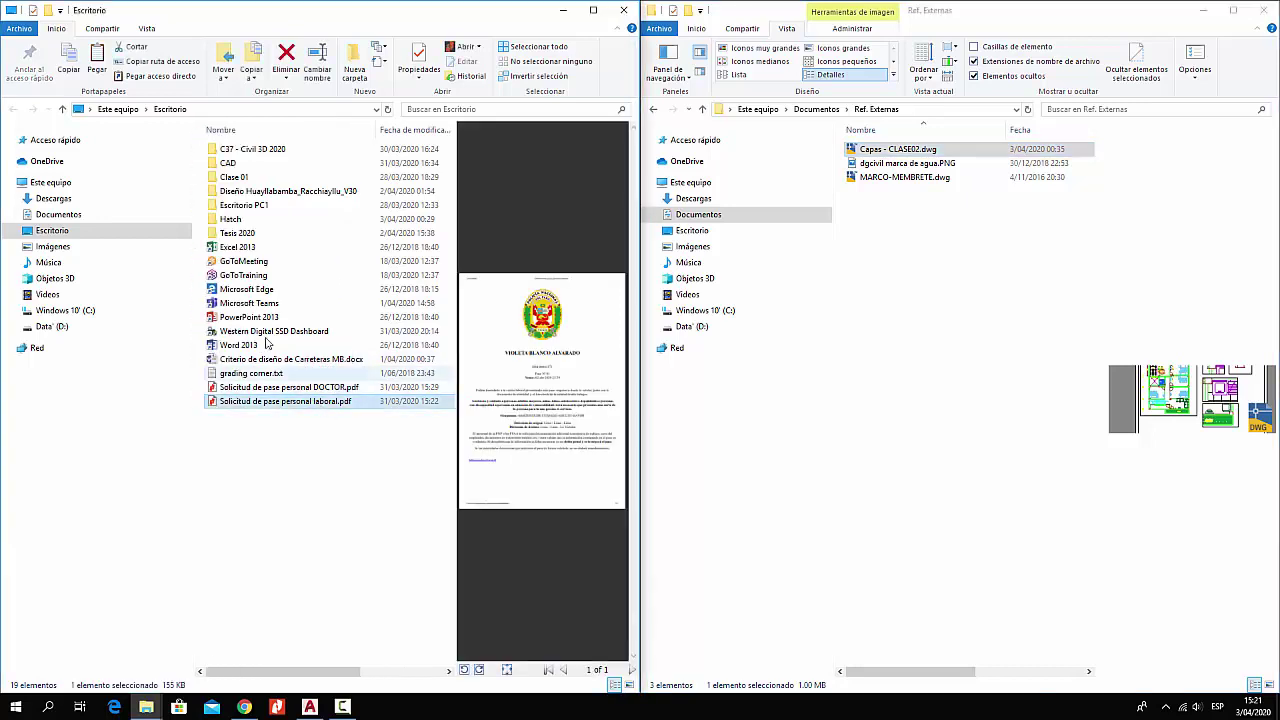
pyautogui.click(268, 192)
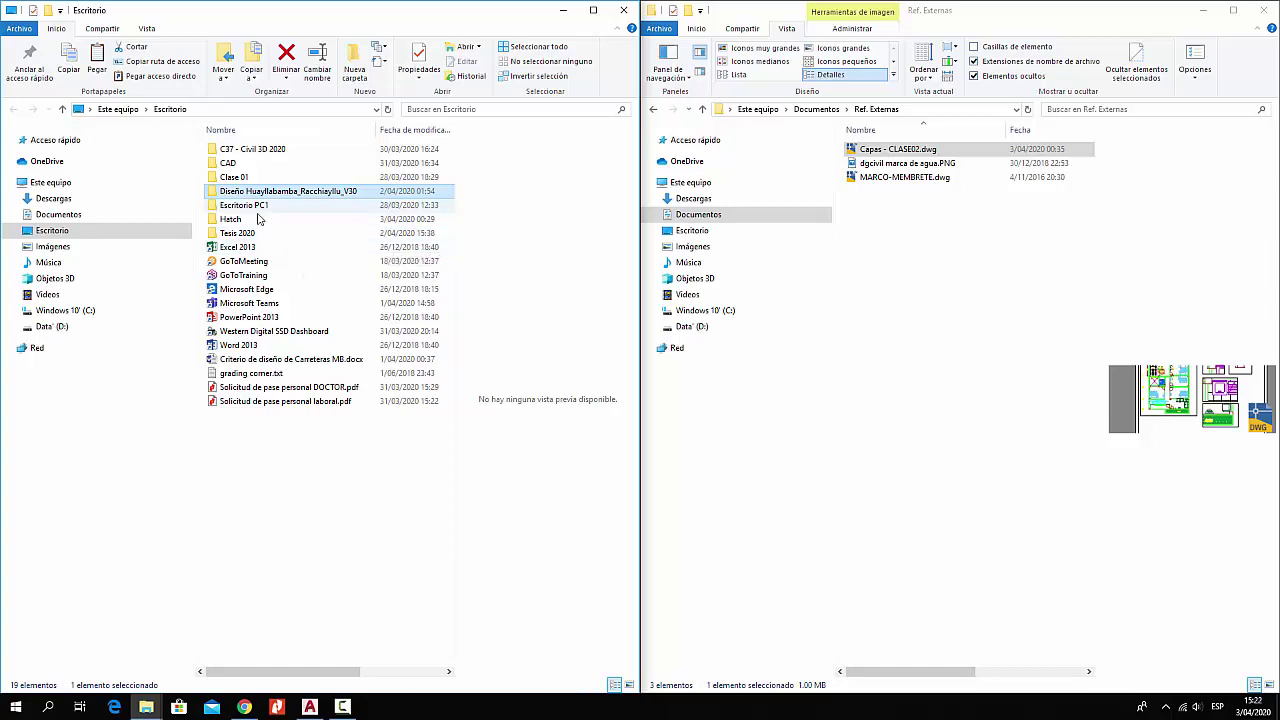
pyautogui.click(249, 421)
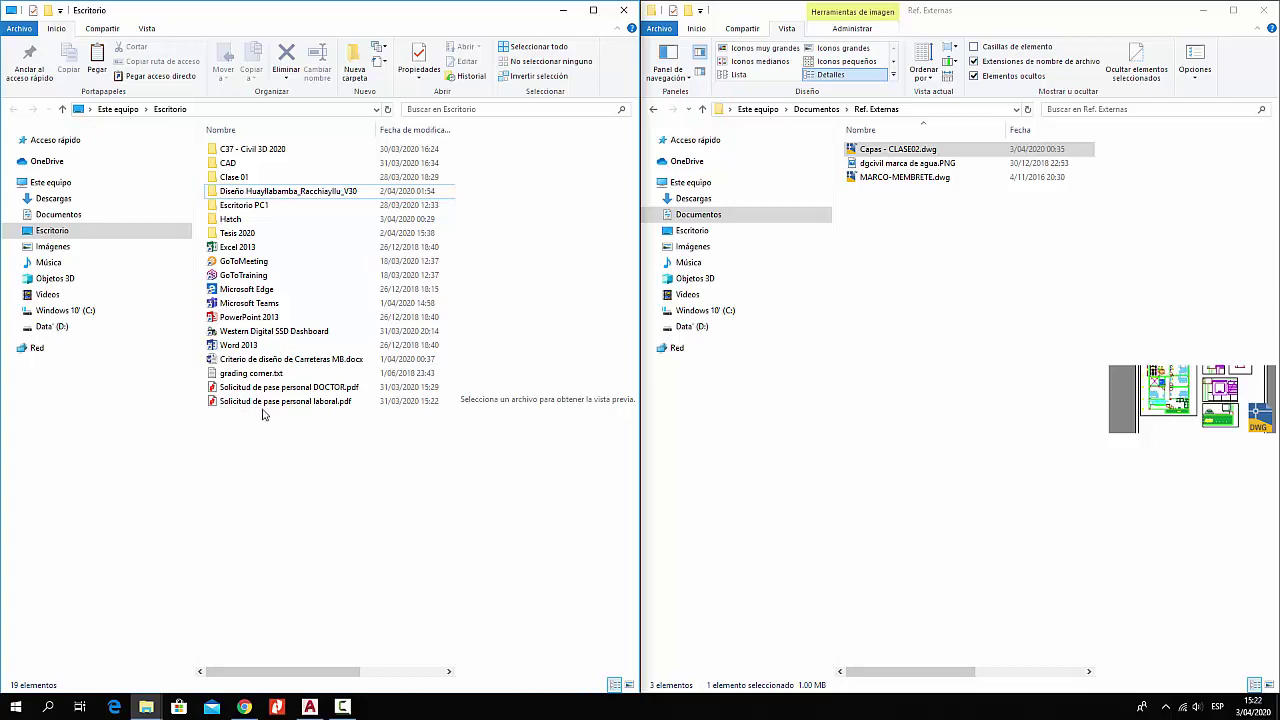
# - Create a new folder named Proyecto PRIM in Escritorio
pyautogui.rightClick(229, 437)
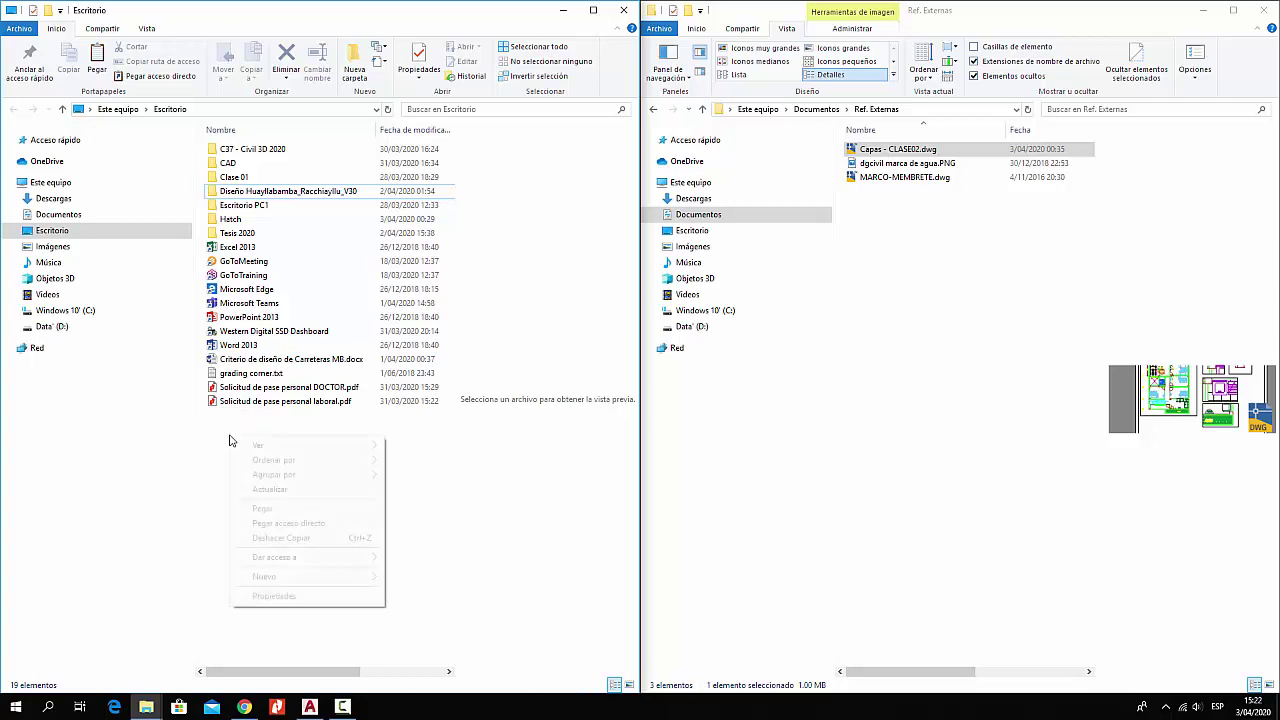
pyautogui.moveTo(297, 580)
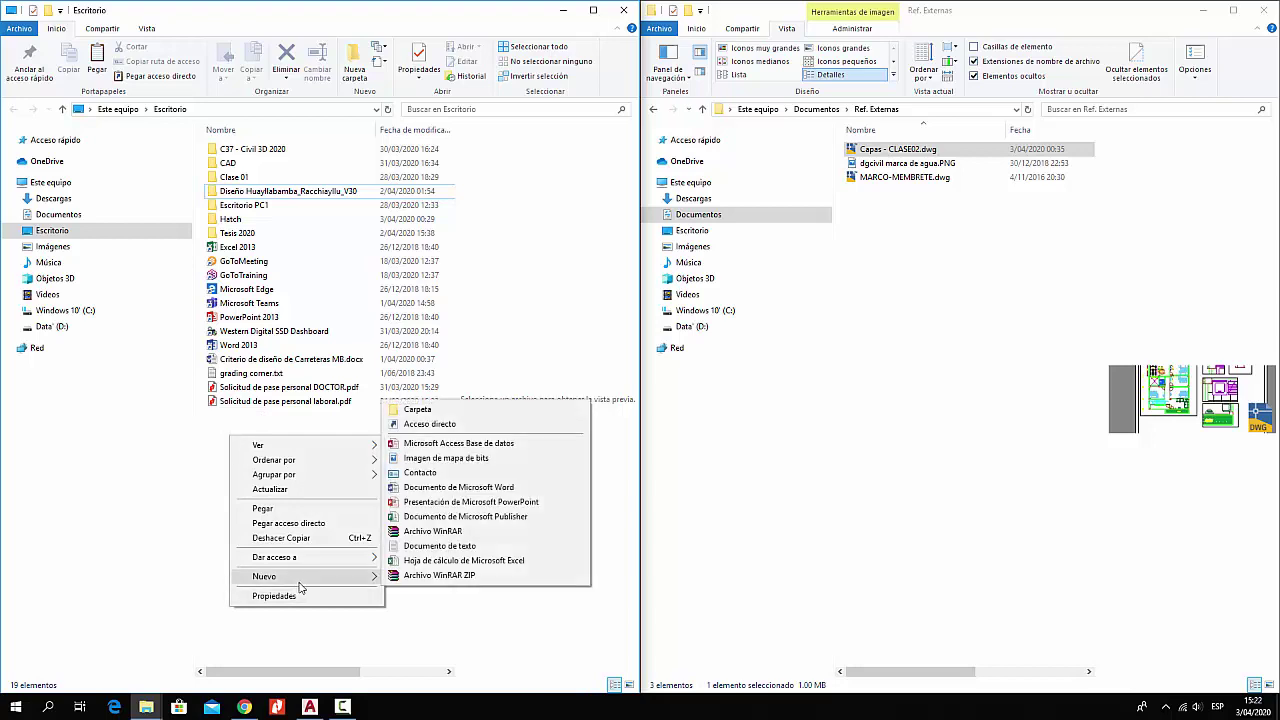
pyautogui.click(438, 411)
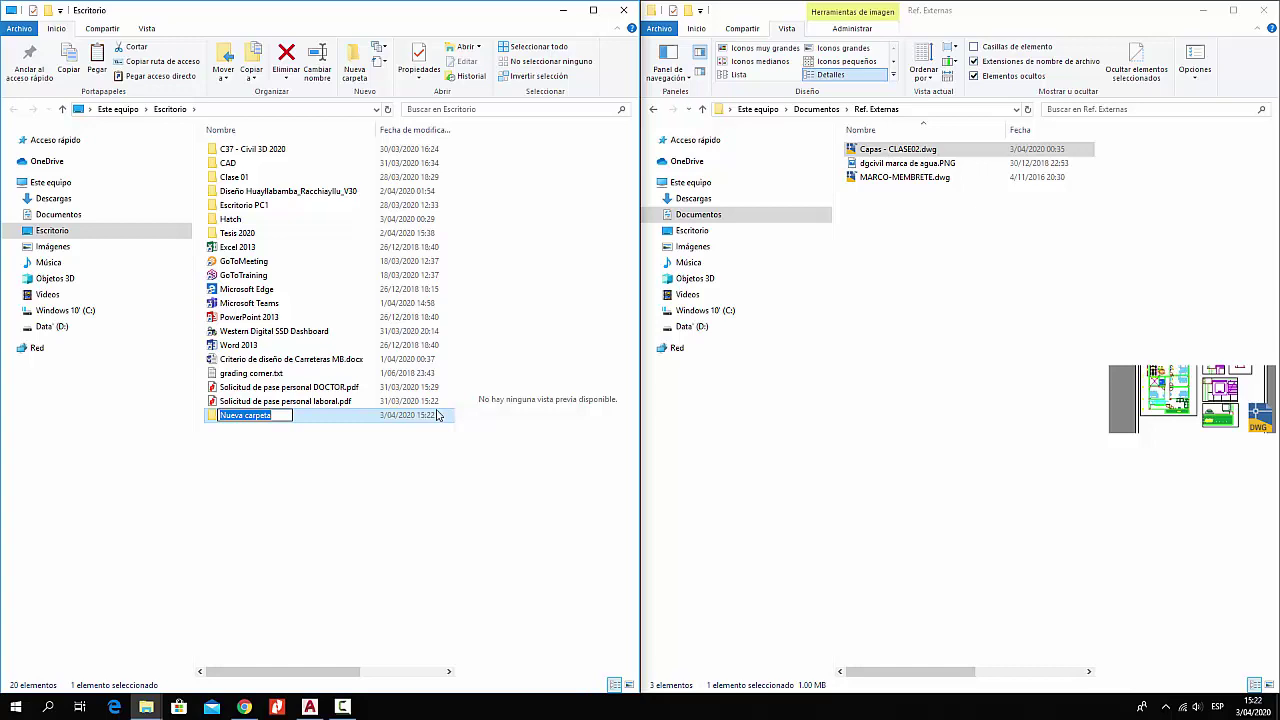
pyautogui.write('Proye')
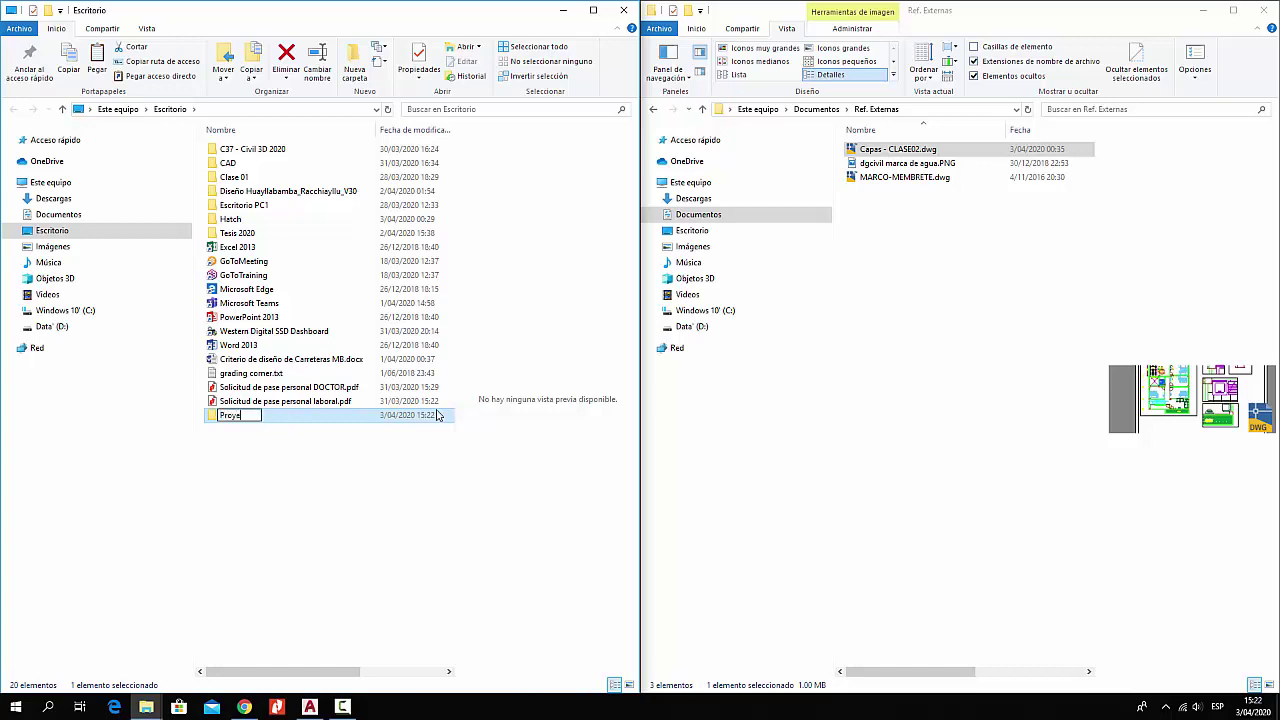
pyautogui.write('cto PRIM')
pyautogui.press('Return')
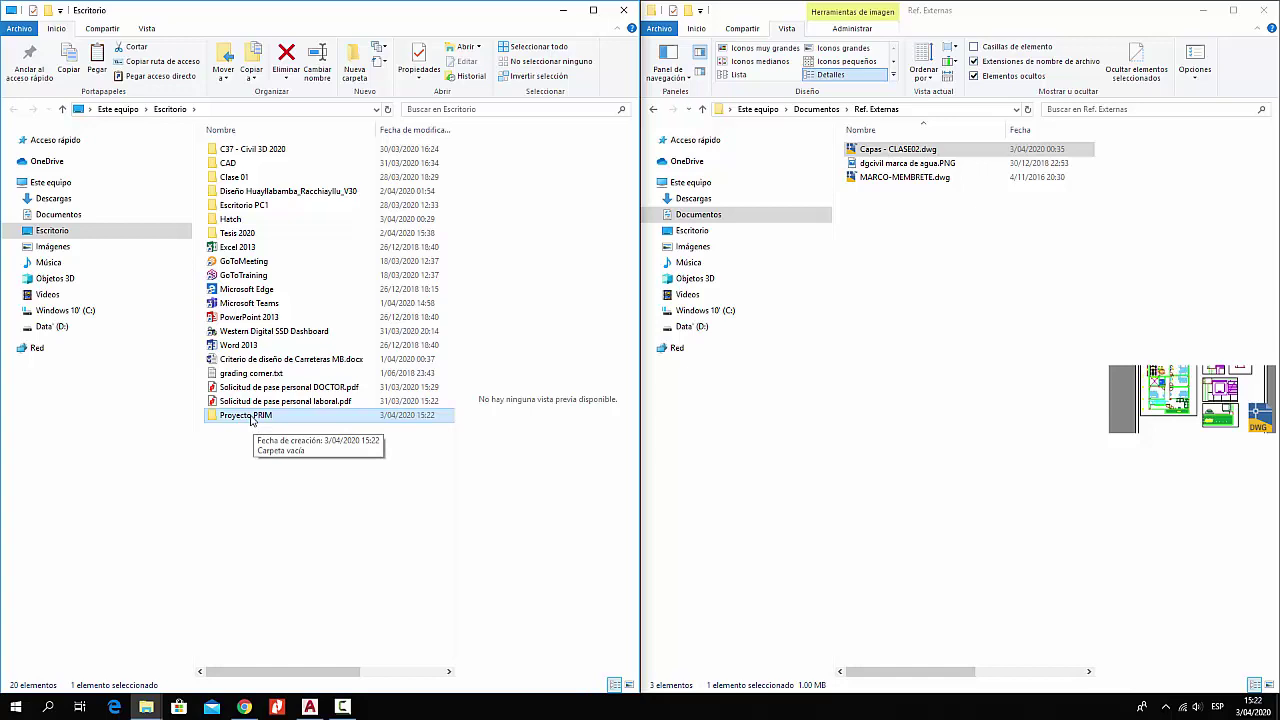
# - Create a new folder named XREF inside the Proyecto PRIM folder
pyautogui.doubleClick(250, 417)
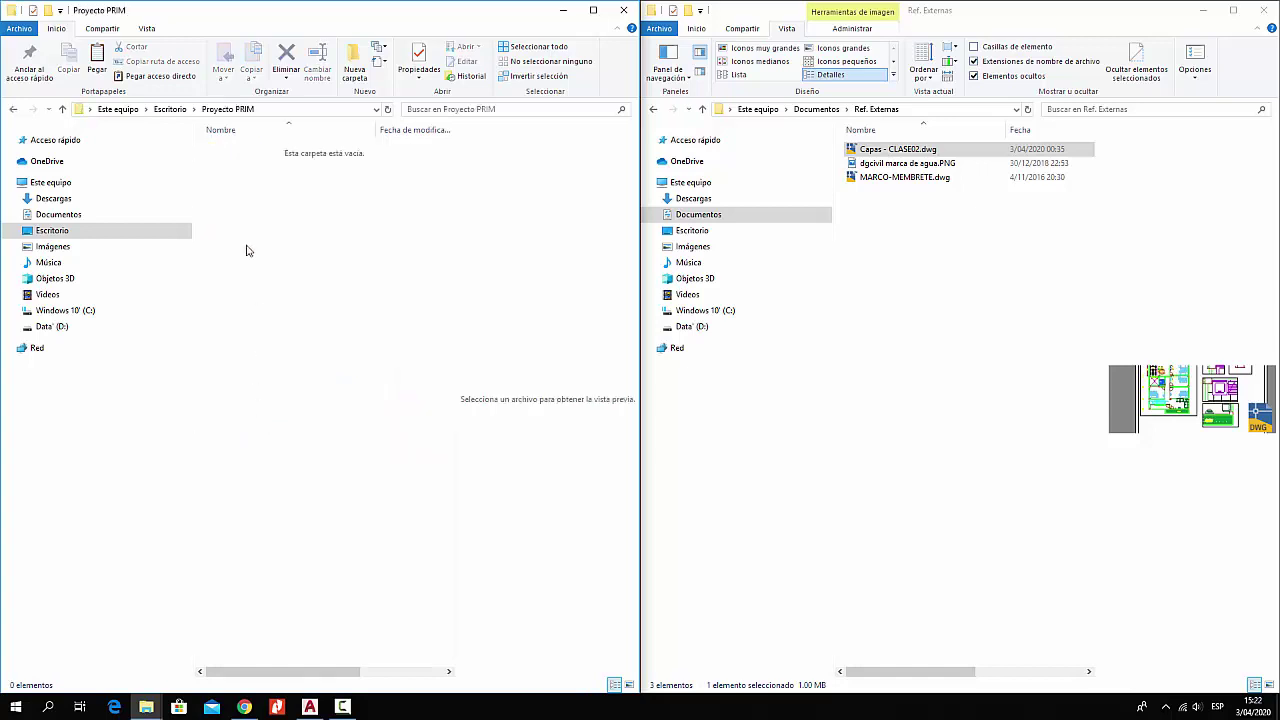
pyautogui.rightClick(246, 171)
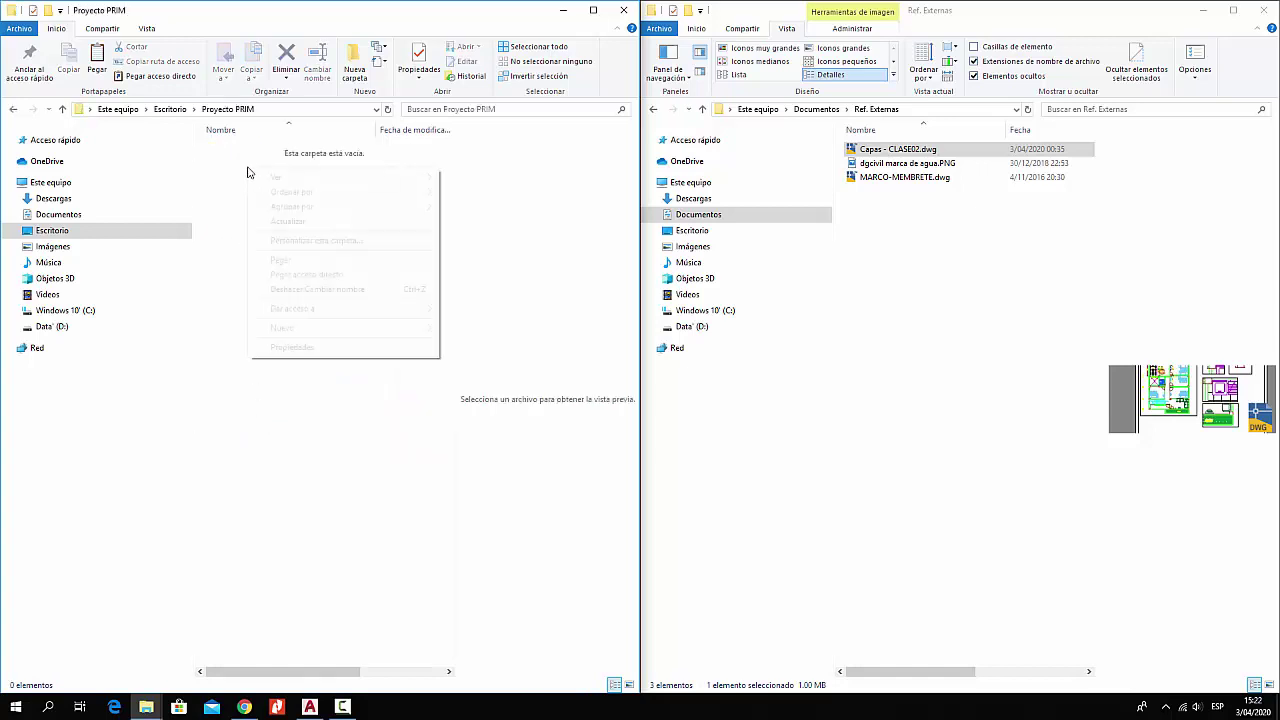
pyautogui.moveTo(320, 329)
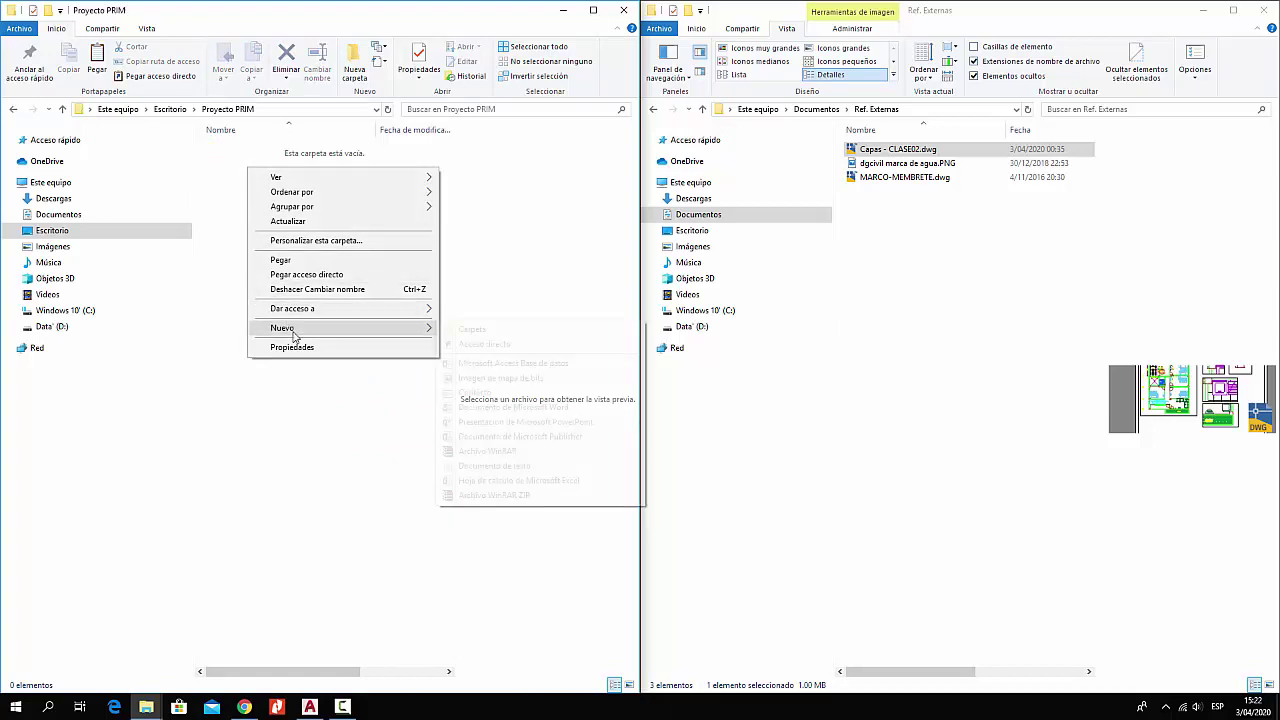
pyautogui.click(485, 335)
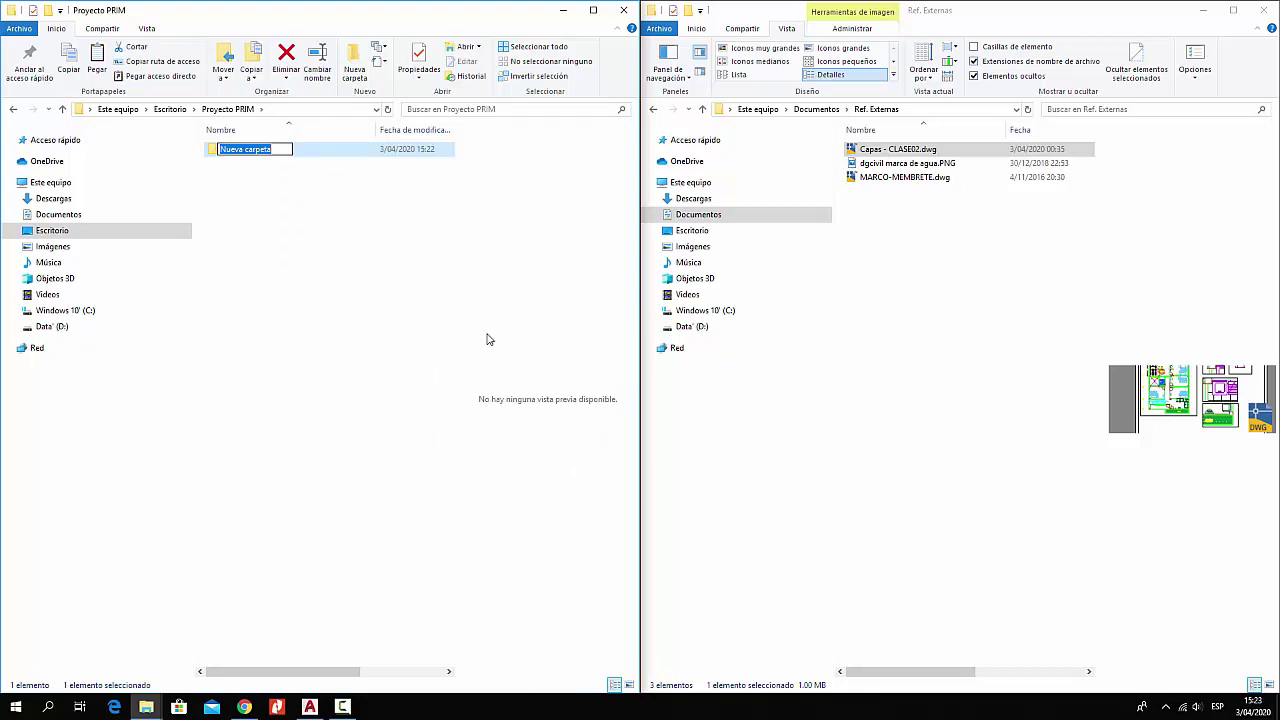
pyautogui.write('XREF')
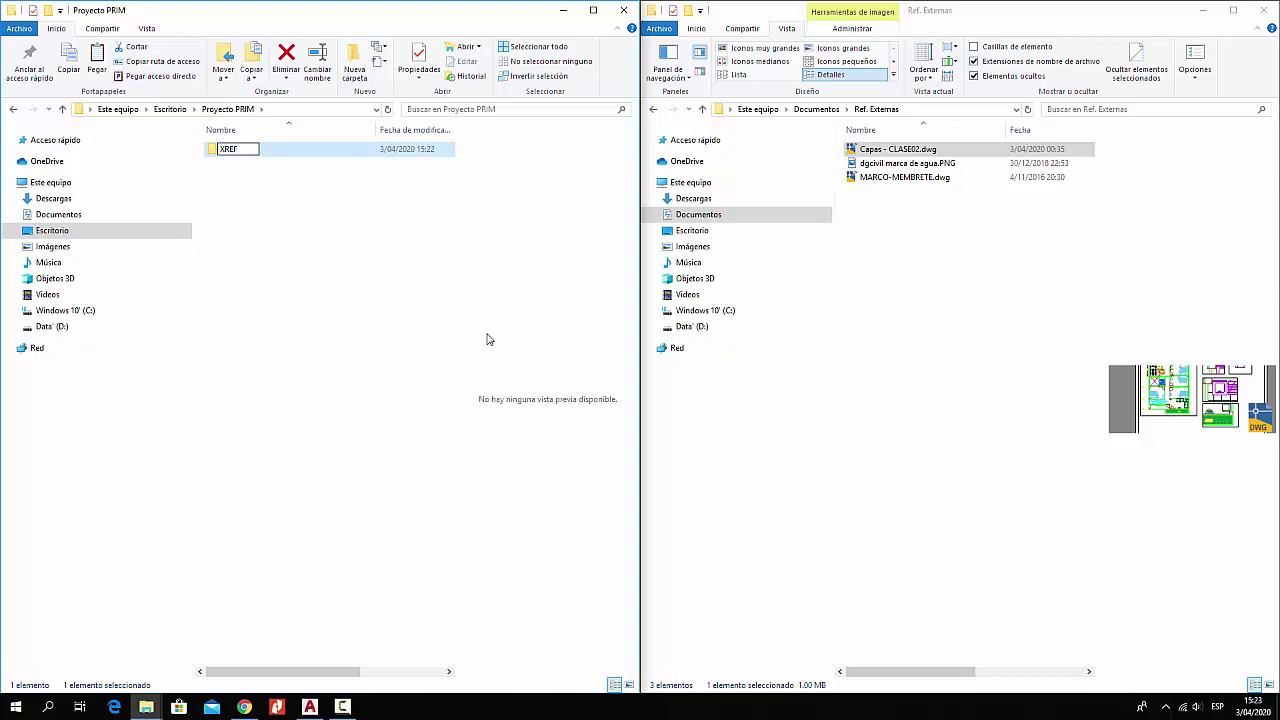
pyautogui.press('Return')
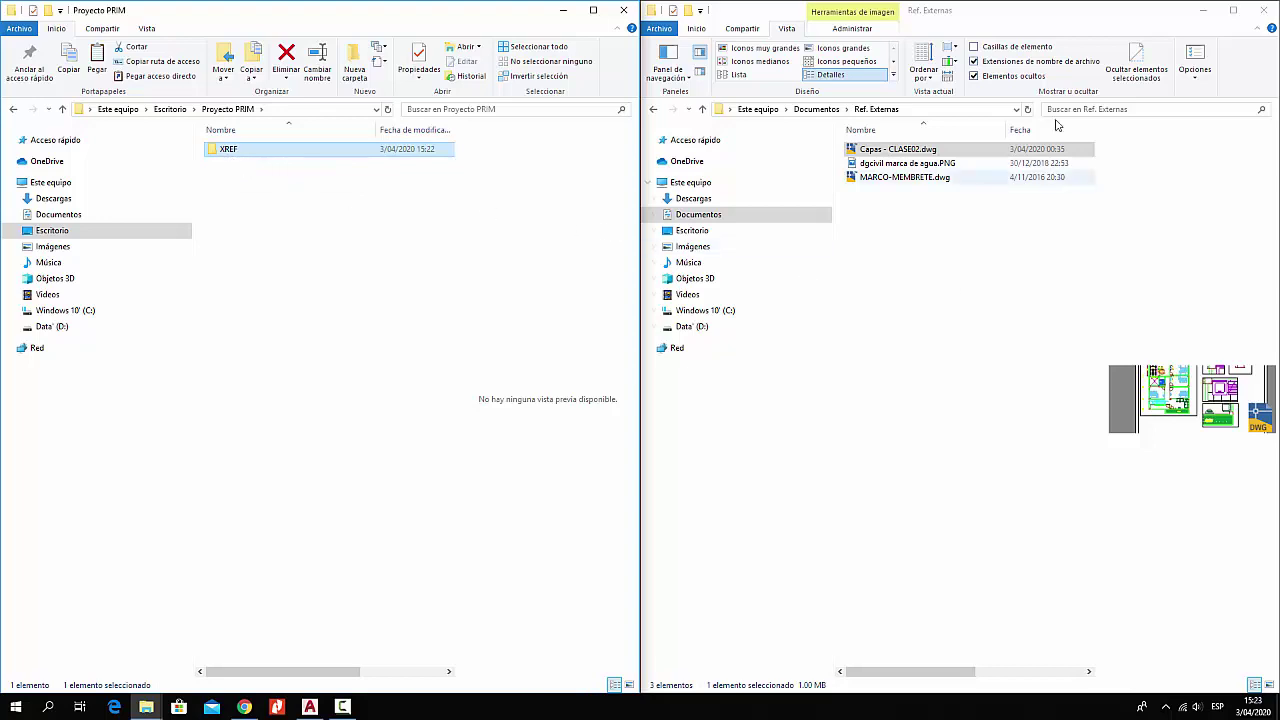
# - Preview the dgcivil marca de agua.PNG image and the MARCO-MEMBRETE.dwg drawing in the Ref. Externas folder
pyautogui.click(907, 178)
pyautogui.click(905, 164)
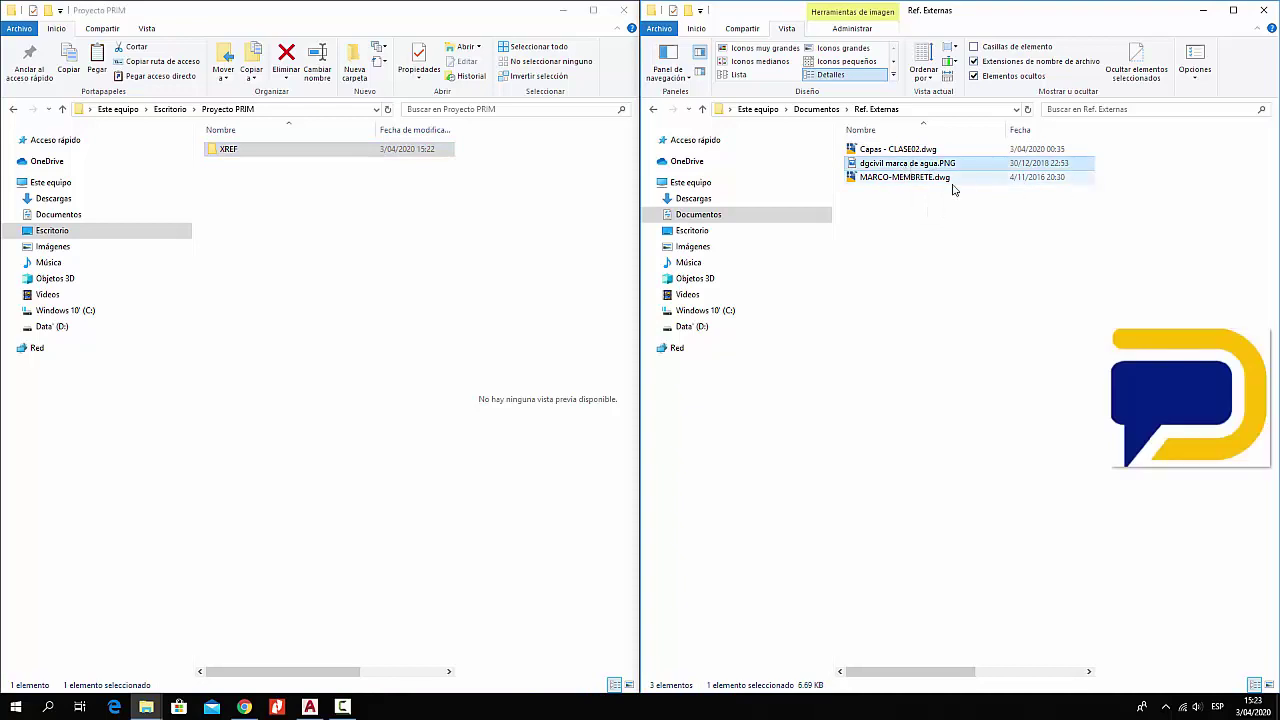
pyautogui.click(893, 180)
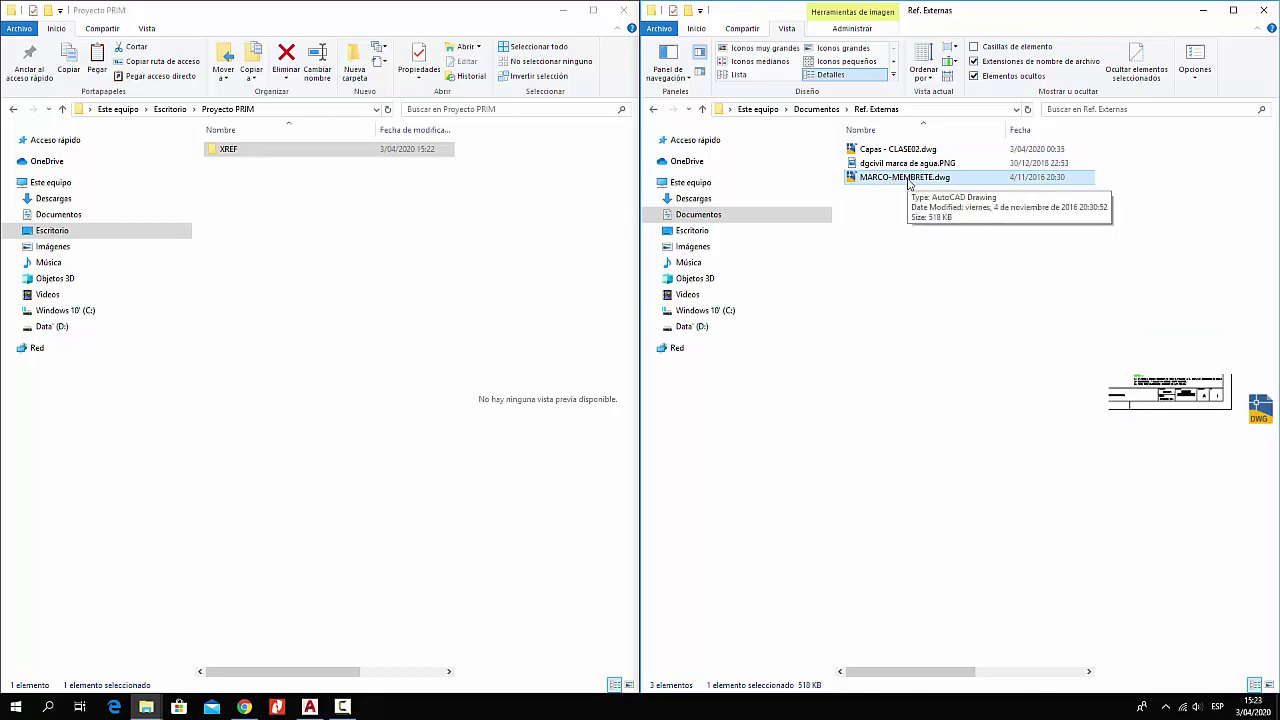
pyautogui.click(893, 168)
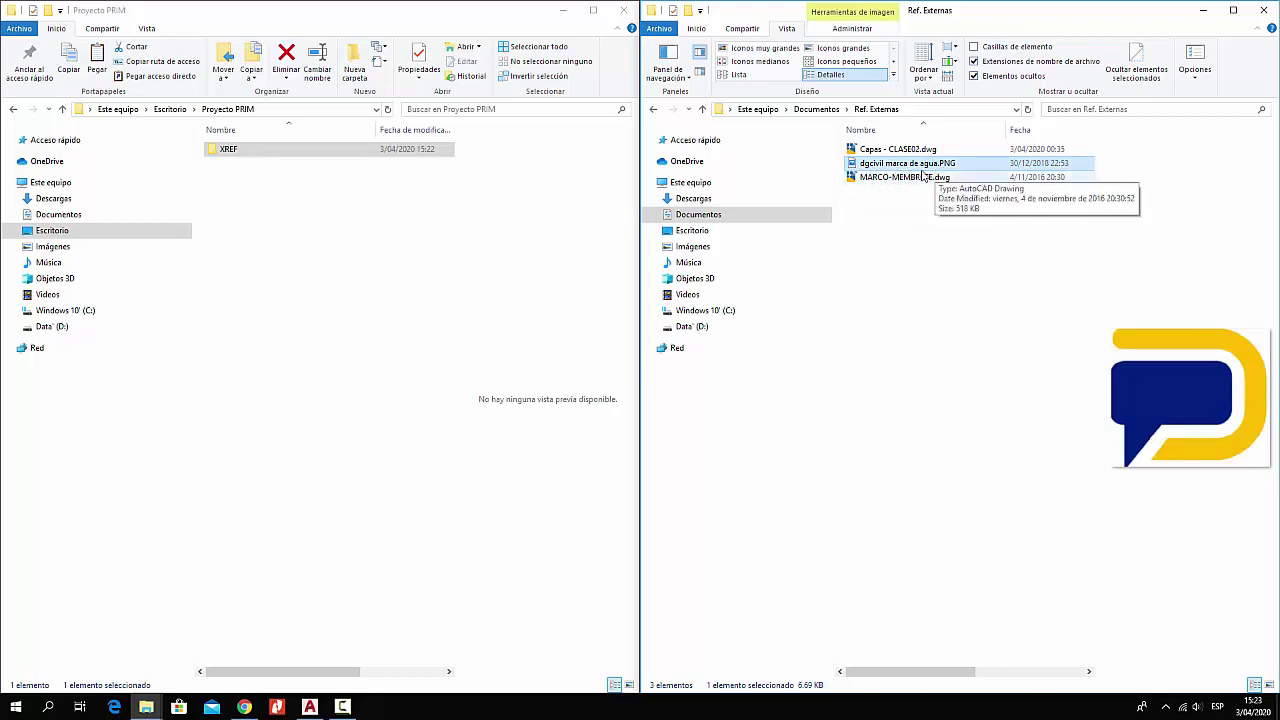
pyautogui.click(895, 180)
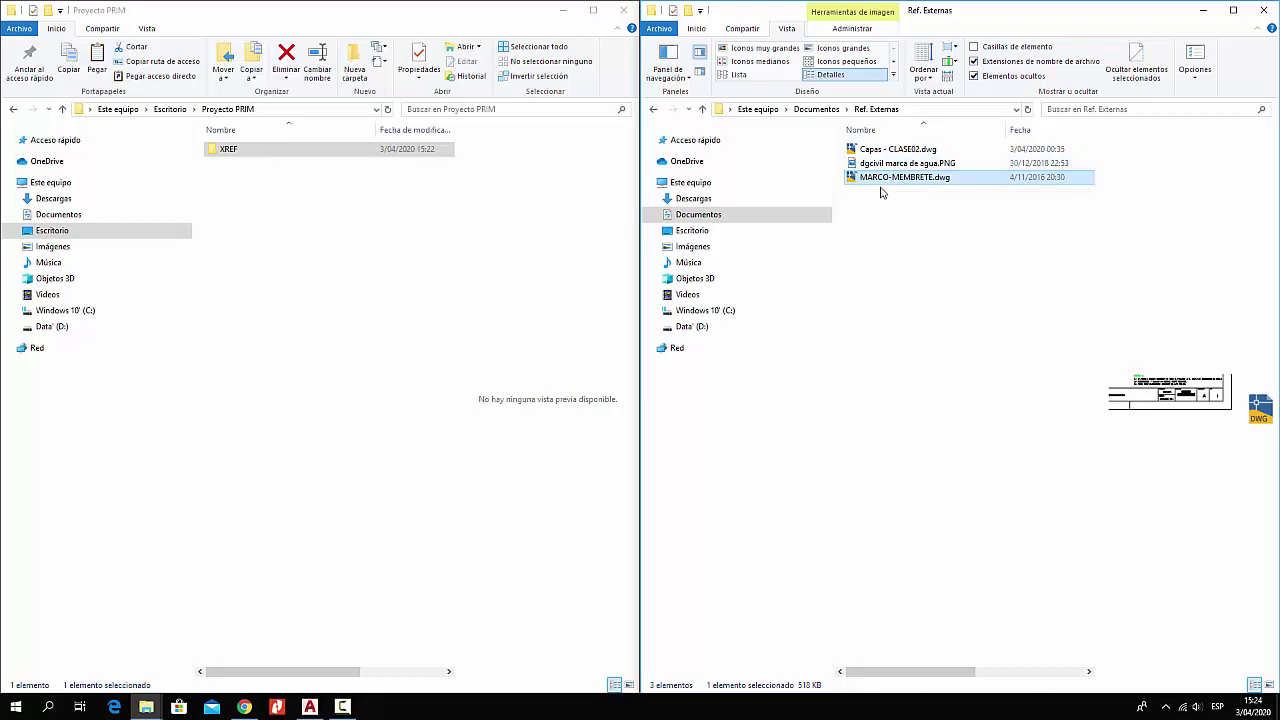
# - Rename the dgcivil marca de agua.PNG image in Ref. Externas as XREF_LOGO.PNG
pyautogui.click(894, 166)
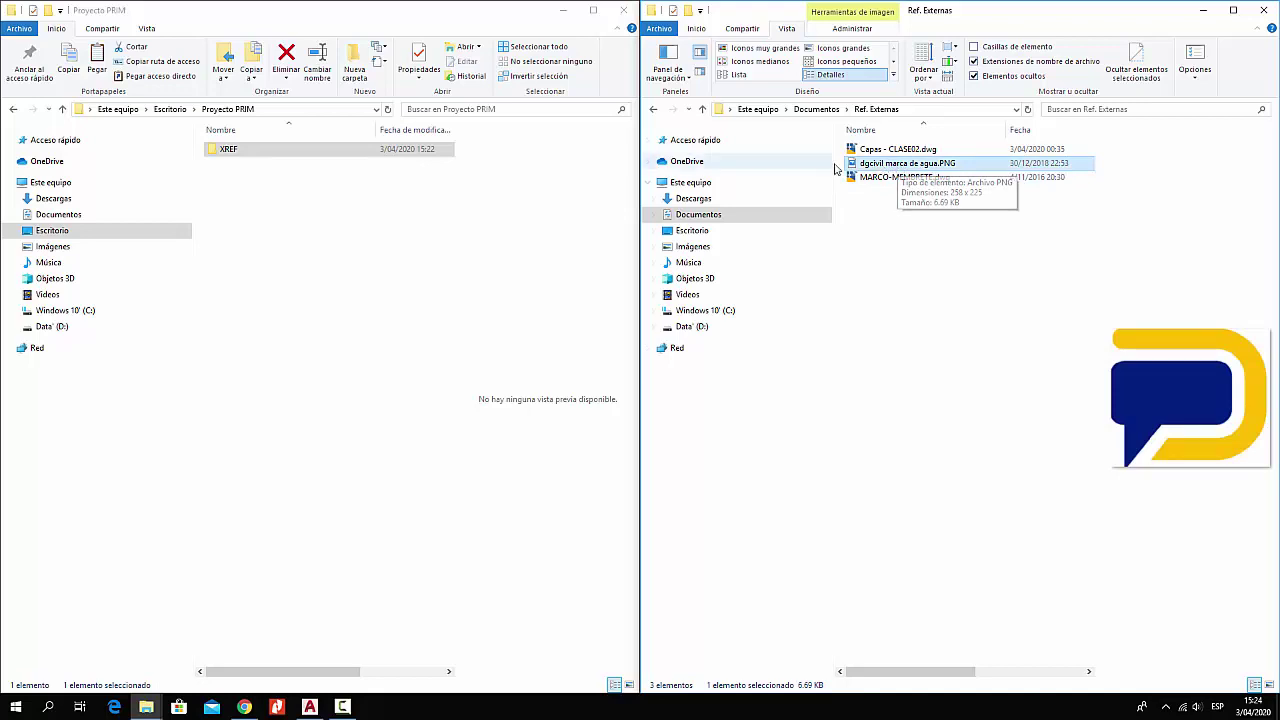
pyautogui.rightClick(866, 168)
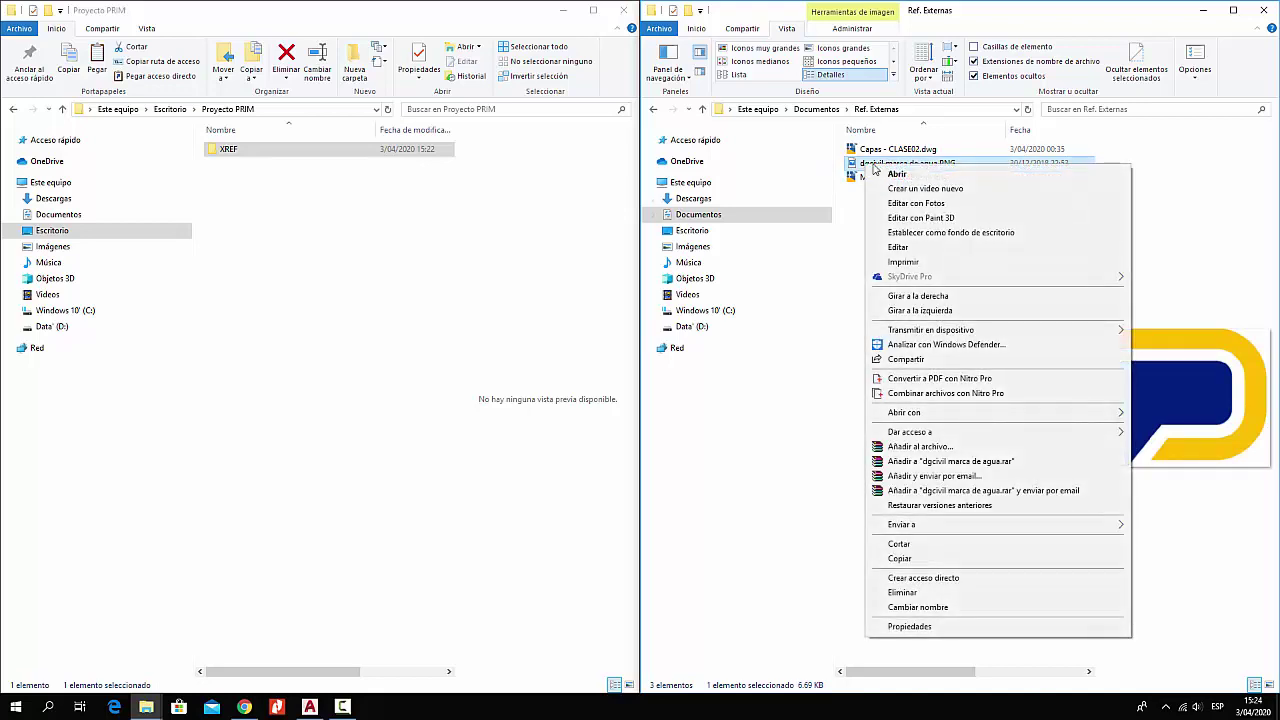
pyautogui.click(864, 172)
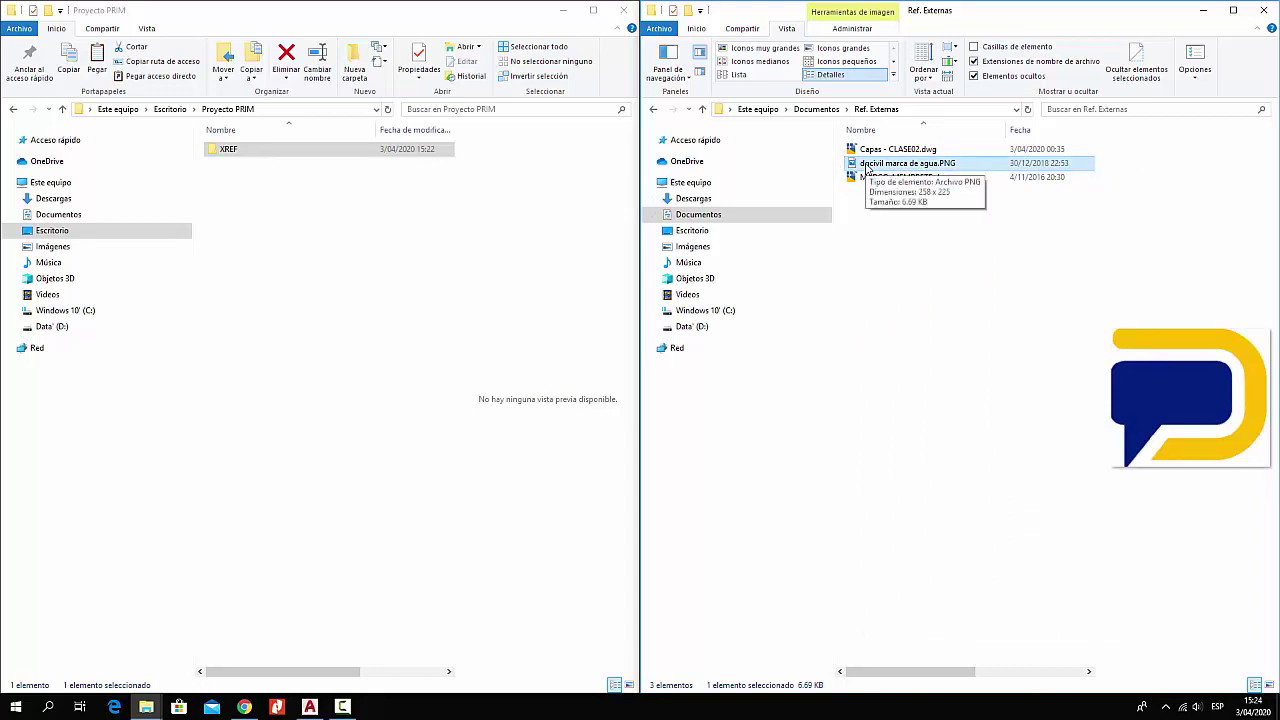
pyautogui.rightClick(866, 168)
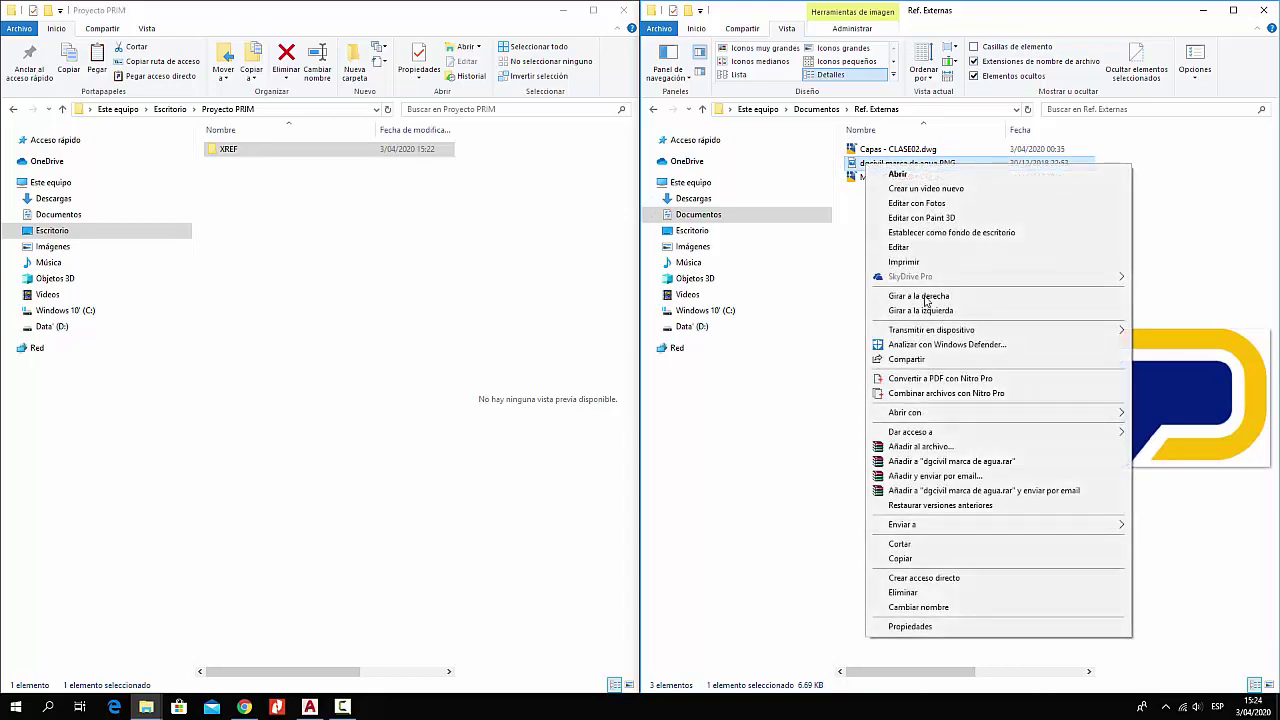
pyautogui.click(960, 607)
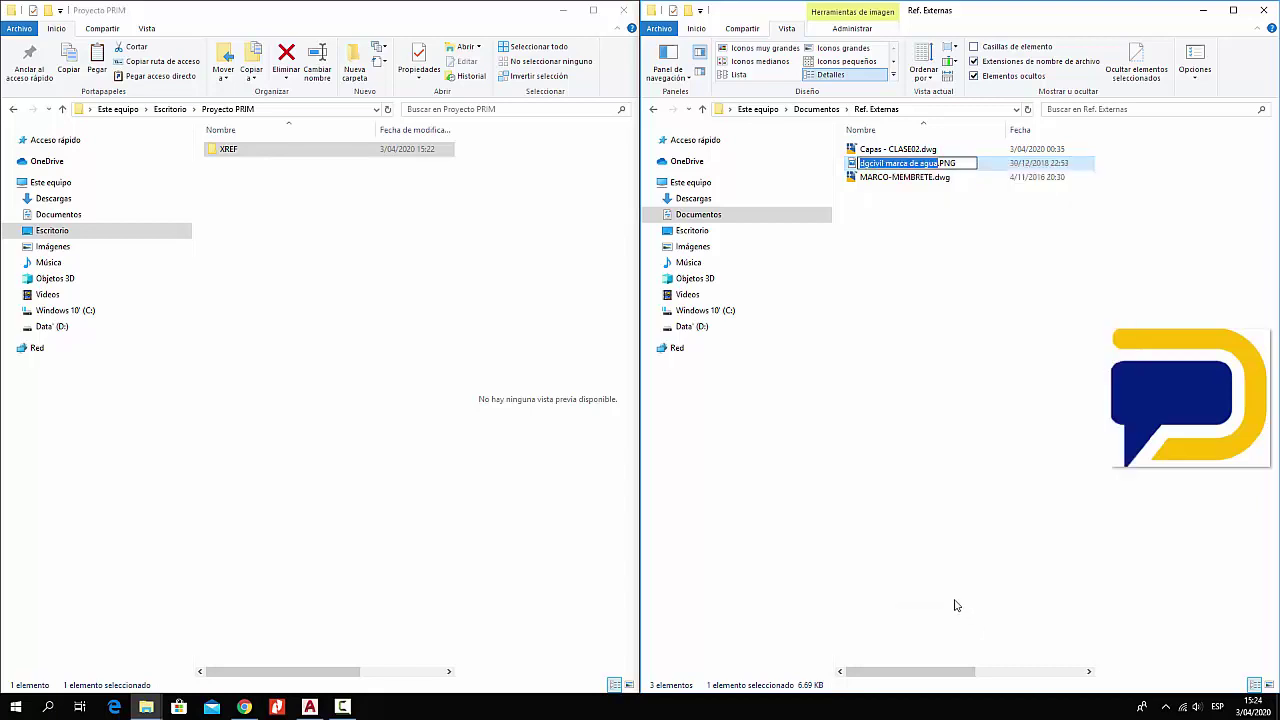
pyautogui.write('XREF')
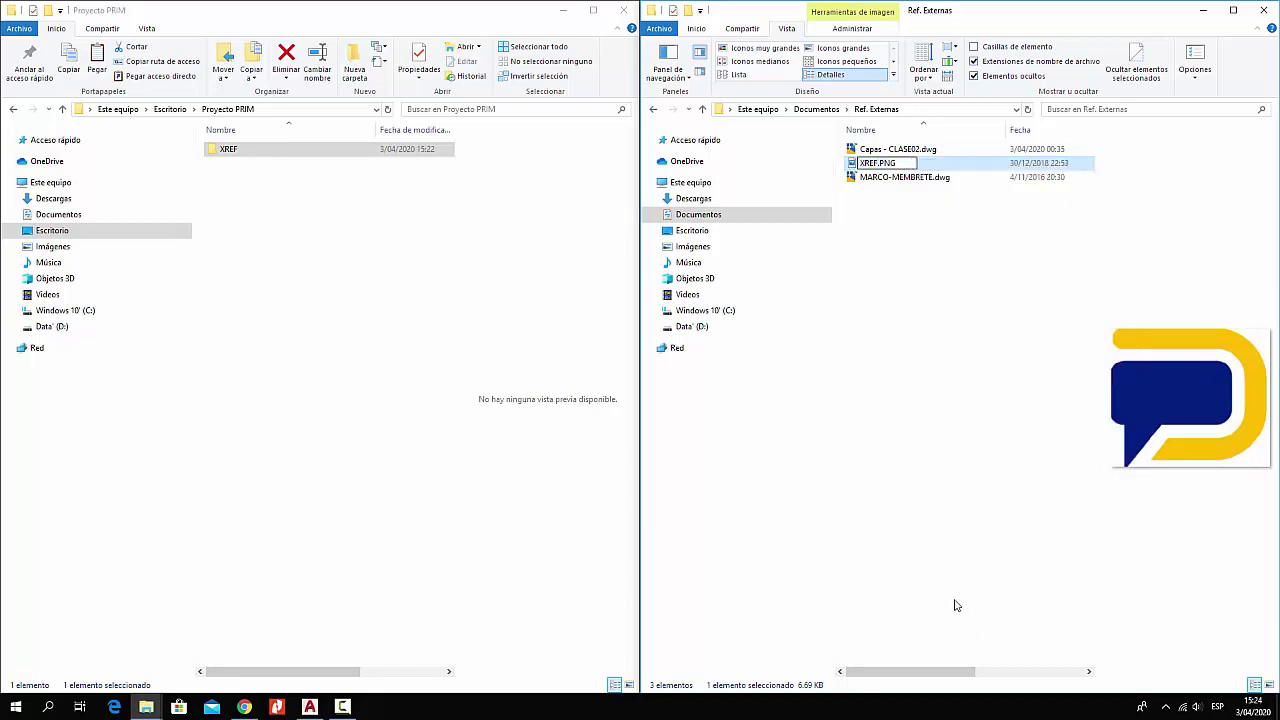
pyautogui.write('_logo')
pyautogui.press('BackSpace')
pyautogui.press('BackSpace')
pyautogui.press('BackSpace')
pyautogui.press('BackSpace')
pyautogui.write('LOGO')
pyautogui.press('Return')
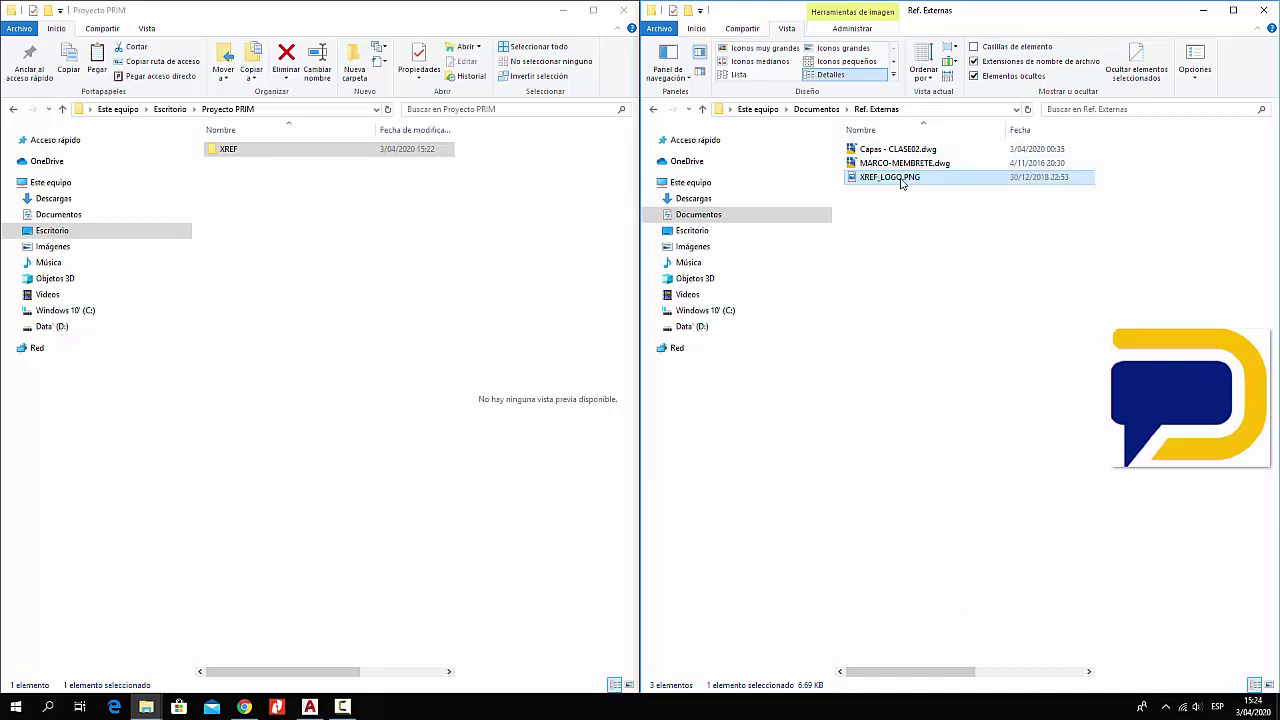
pyautogui.moveTo(901, 183)
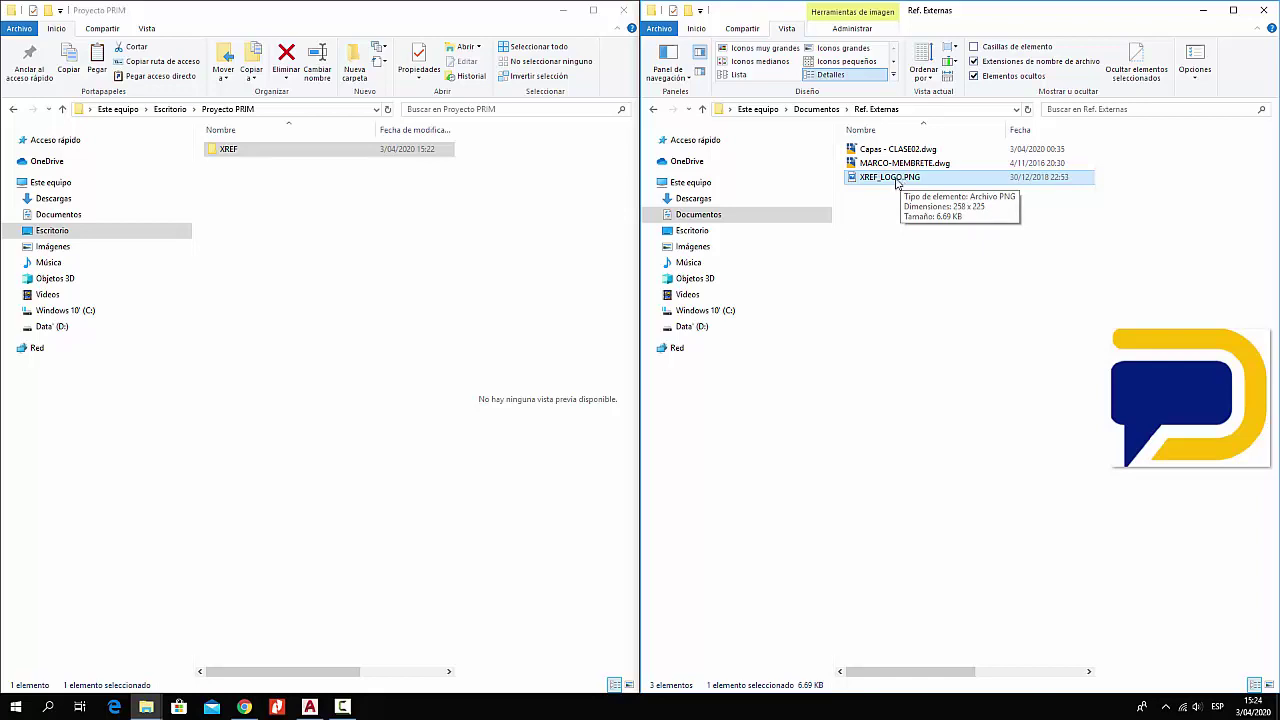
# - Add the prefix XREF_ to the drawing MARCO-MEMBRETE.dwg so it is named XREF_MARCO-MEMBRETE.dwg
pyautogui.click(880, 165)
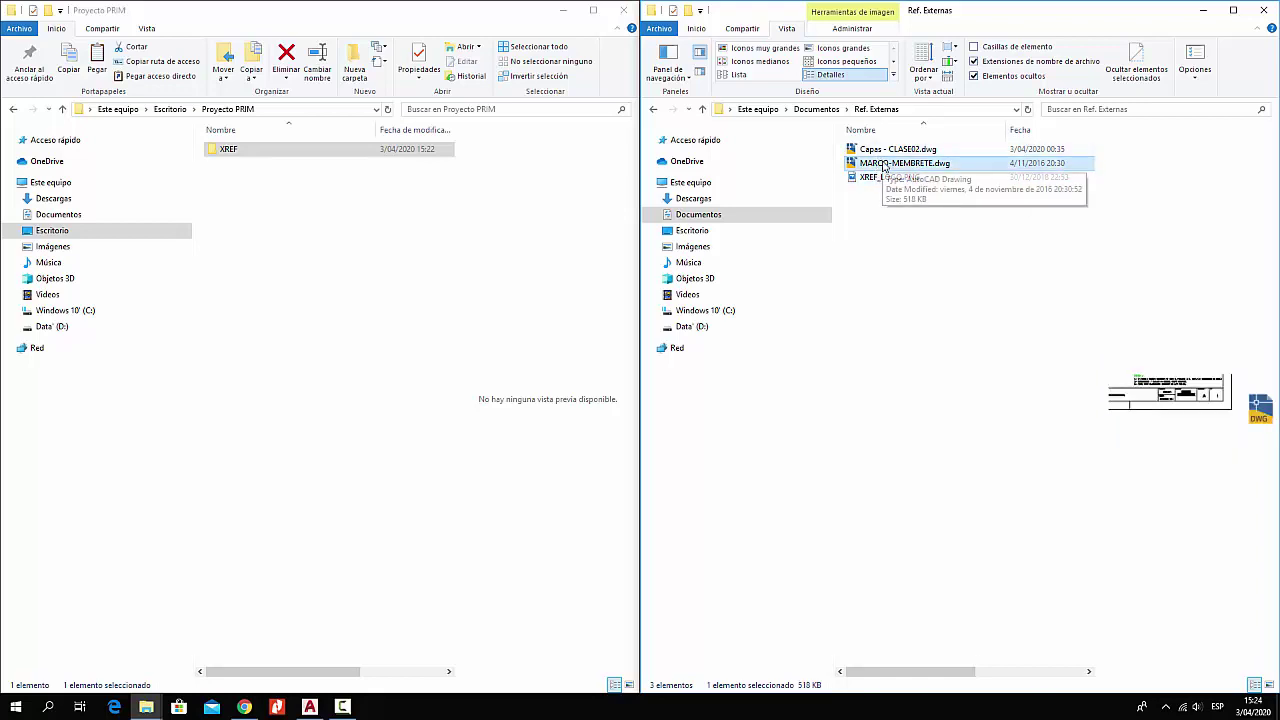
pyautogui.rightClick(886, 170)
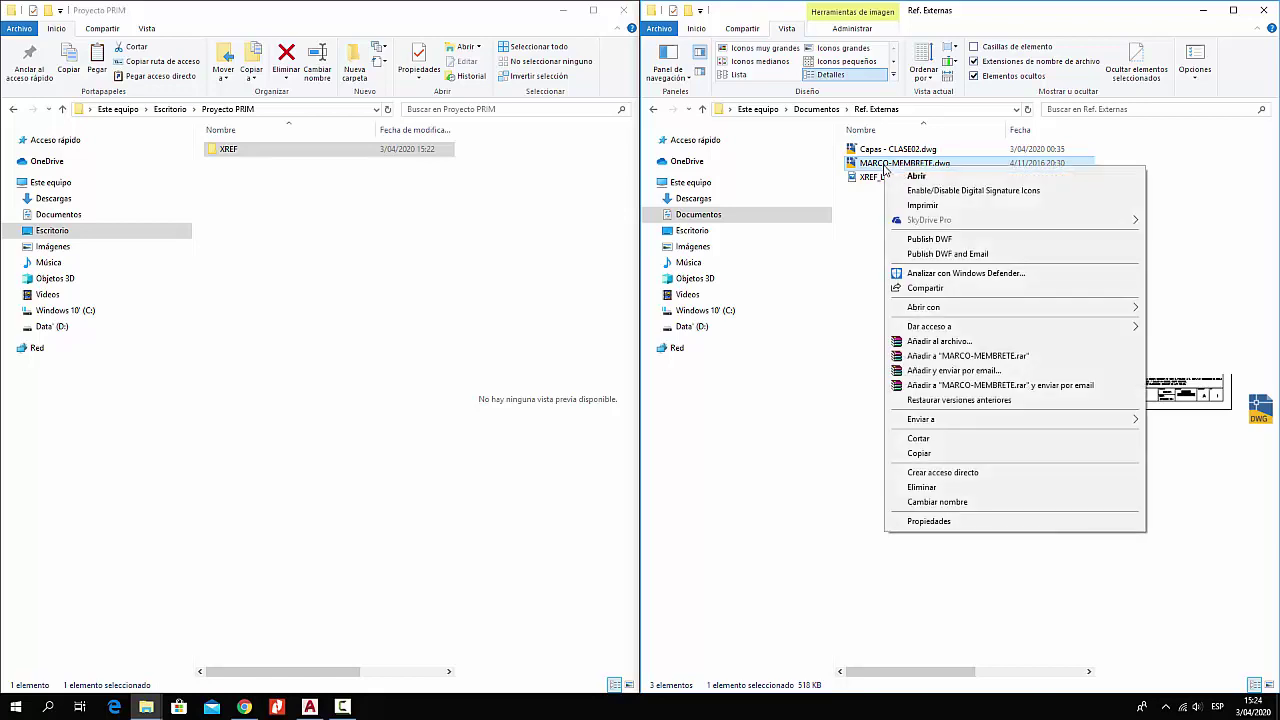
pyautogui.click(1013, 509)
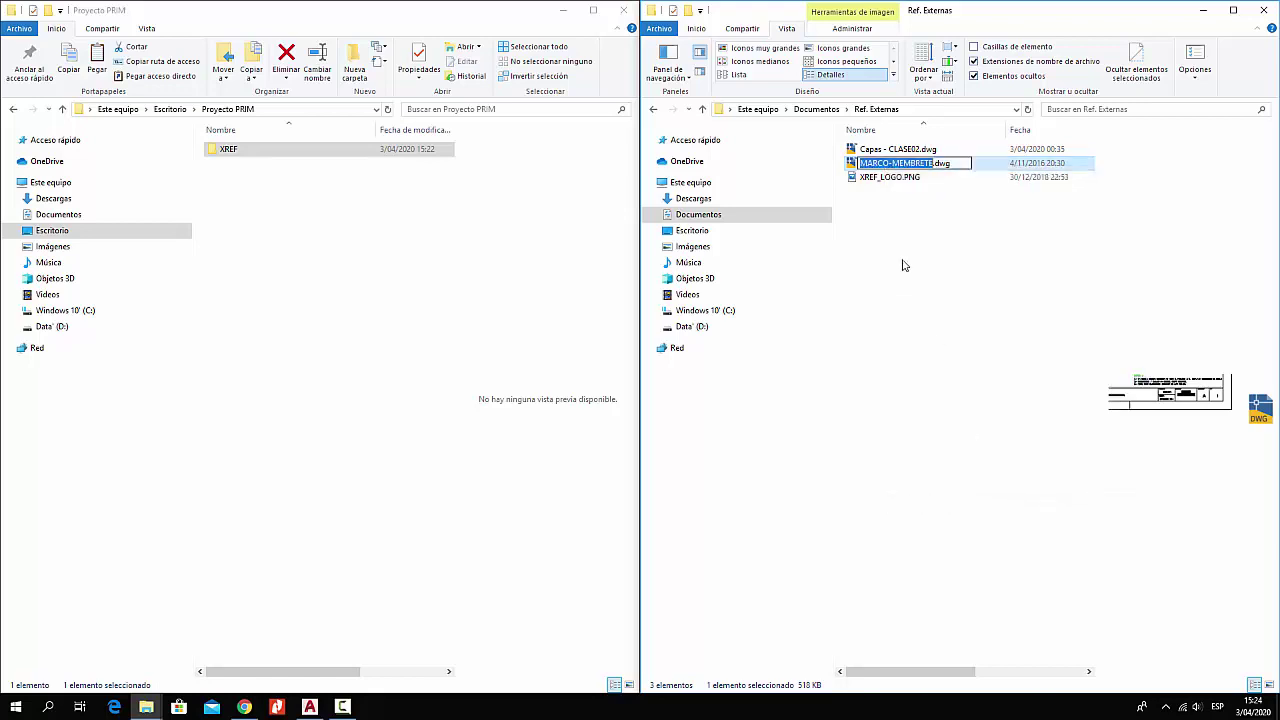
pyautogui.press('Home')
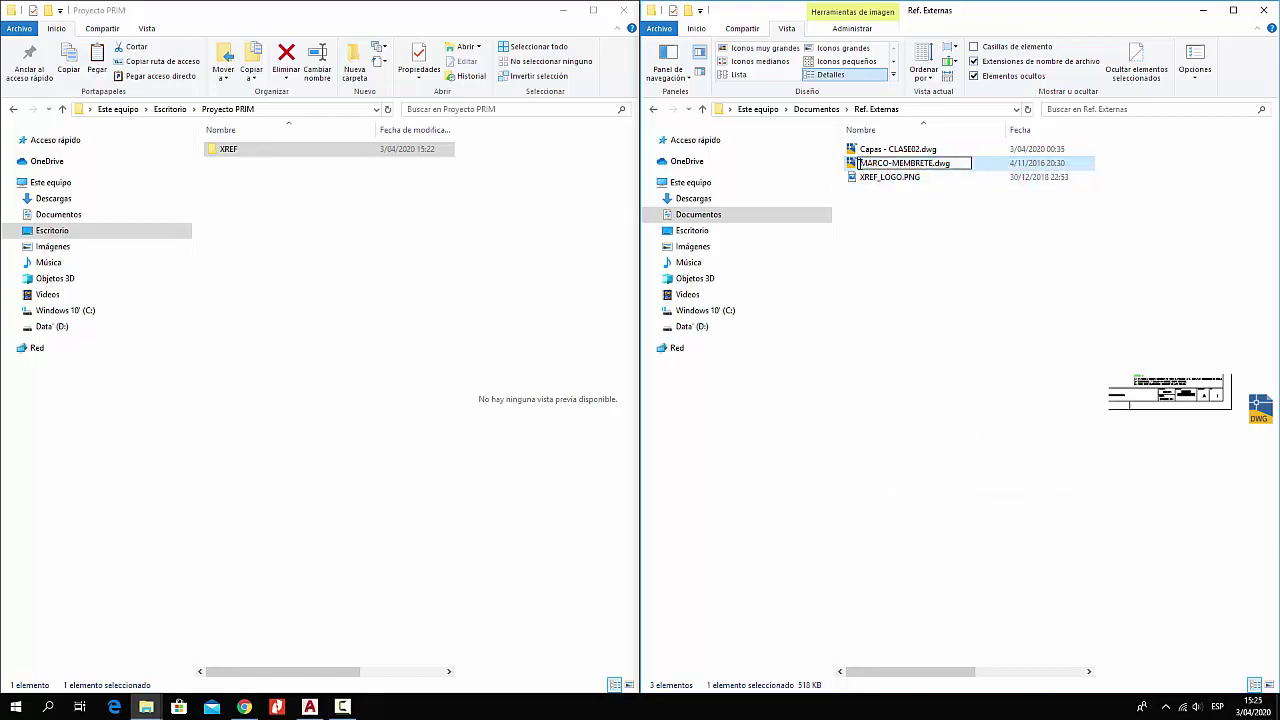
pyautogui.write('XREF')
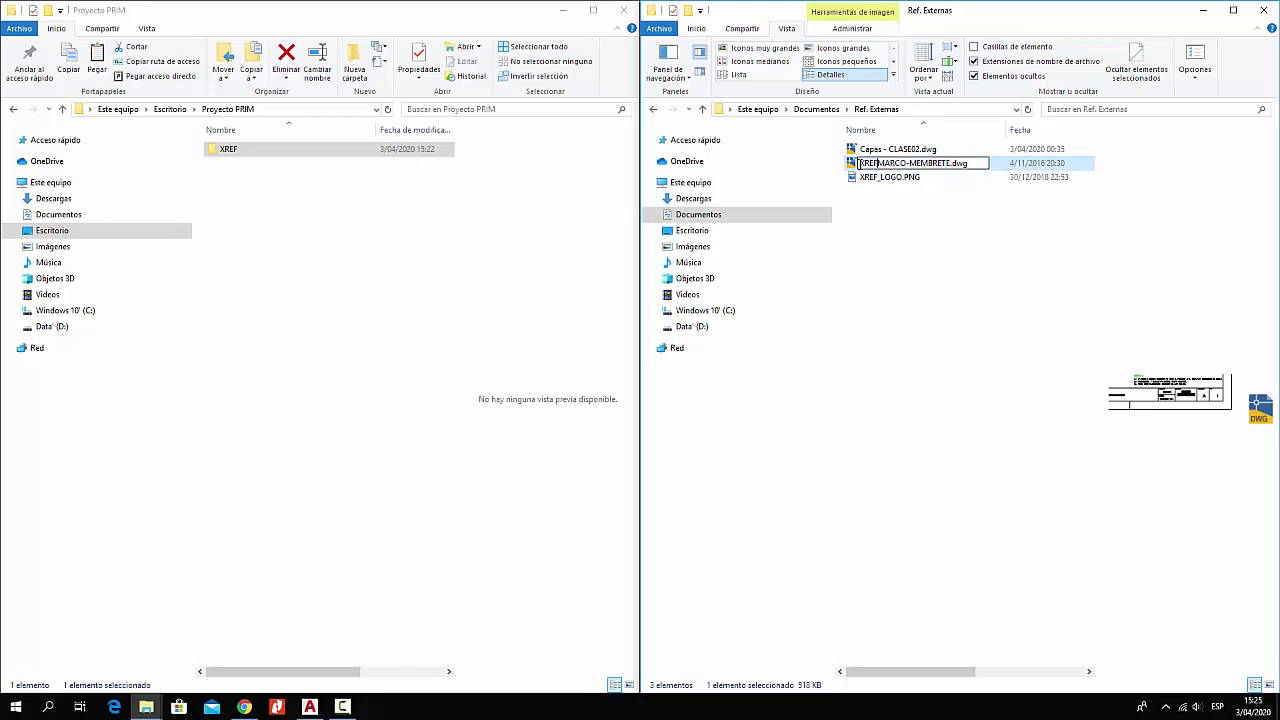
pyautogui.write('_')
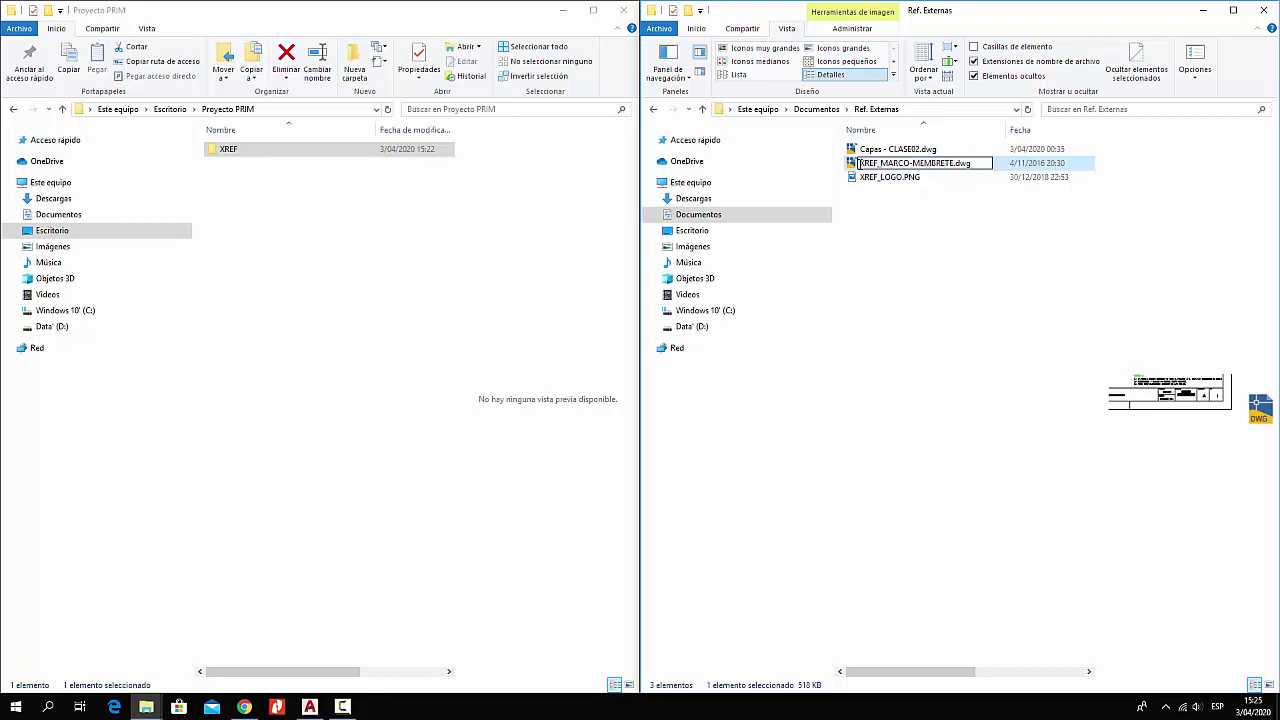
pyautogui.press('Return')
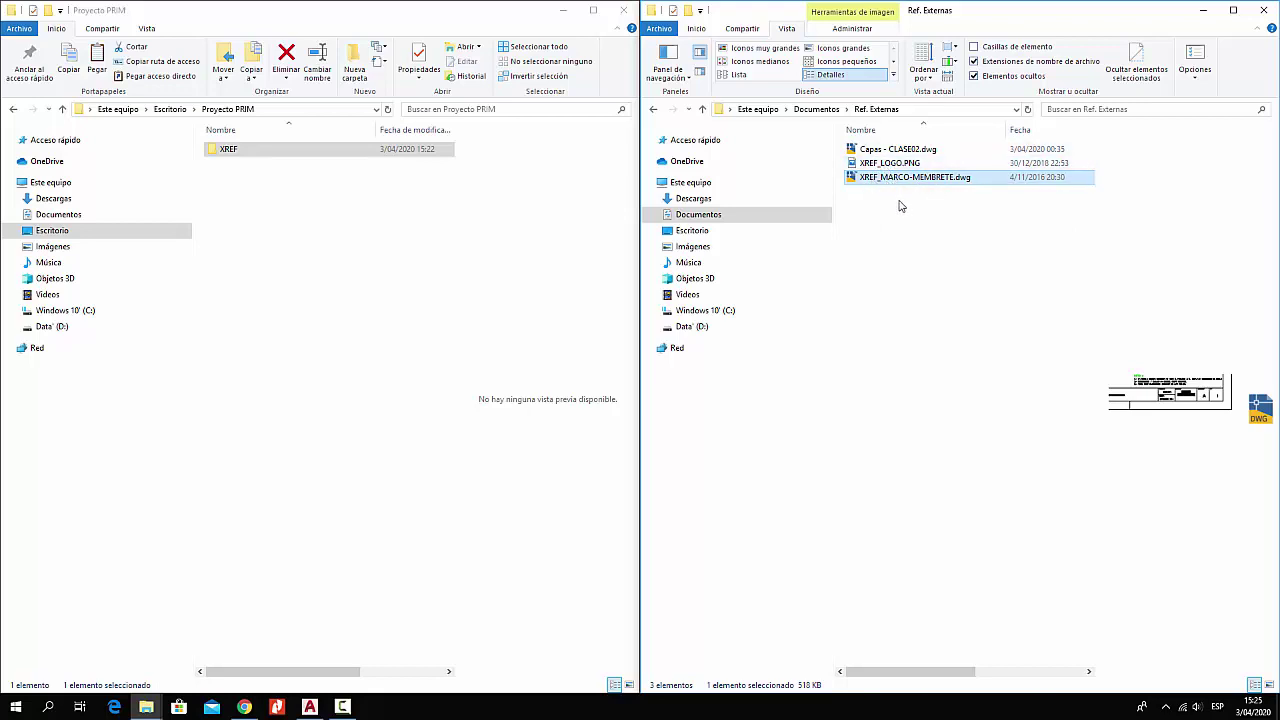
# - Copy XREF_LOGO.PNG and XREF_MARCO-MEMBRETE.dwg from Ref. Externas into the XREF folder of Proyecto PRIM
pyautogui.moveTo(900, 201); pyautogui.dragTo(862, 160)
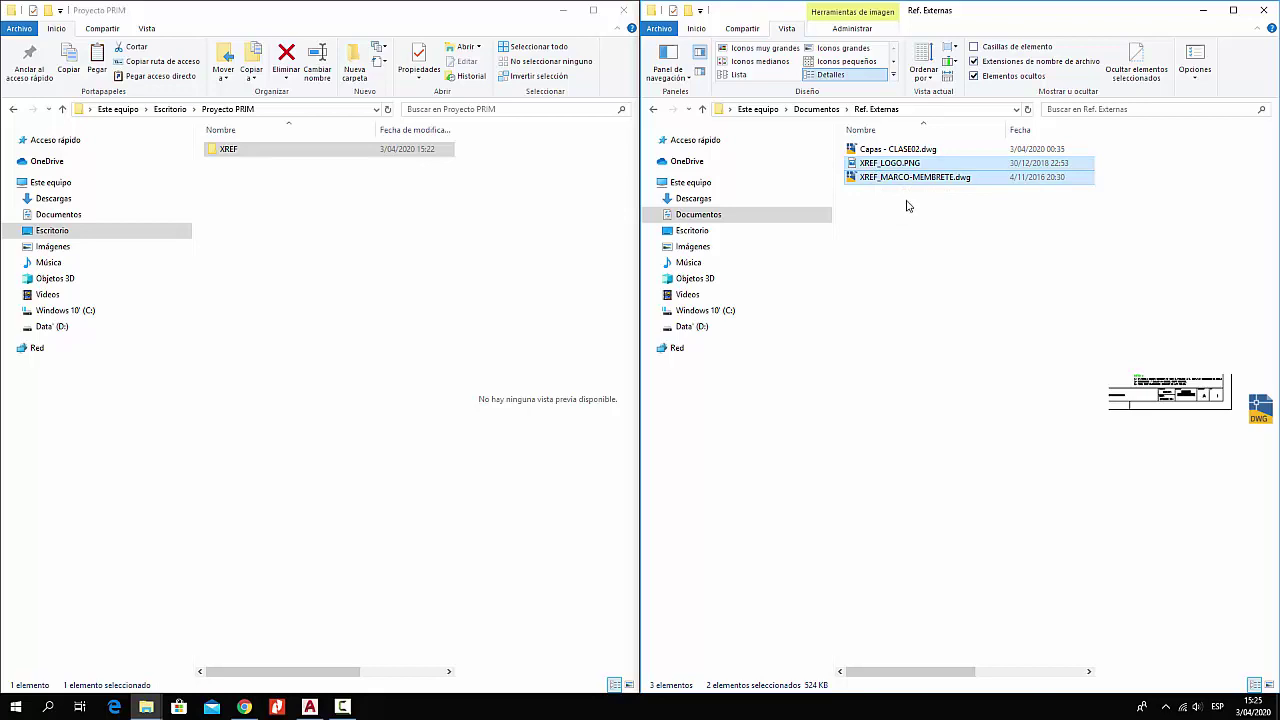
pyautogui.doubleClick(233, 153)
pyautogui.rightClick(251, 163)
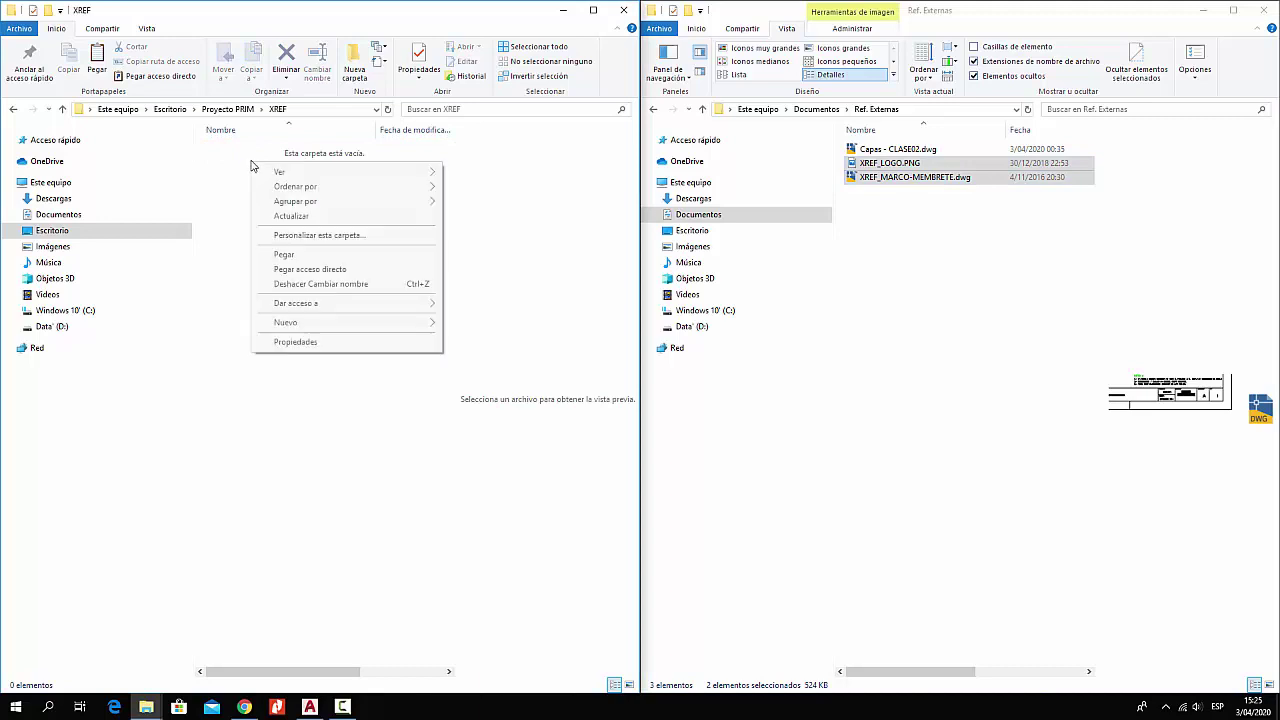
pyautogui.click(284, 254)
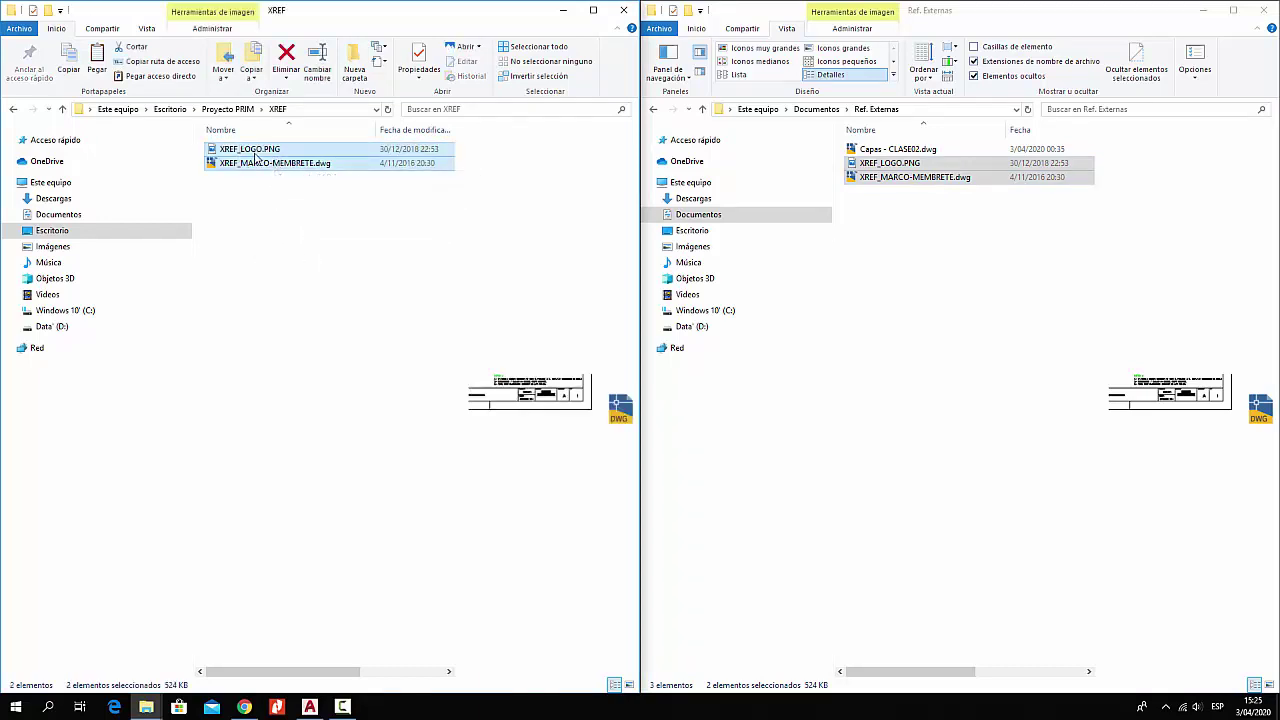
pyautogui.click(266, 166)
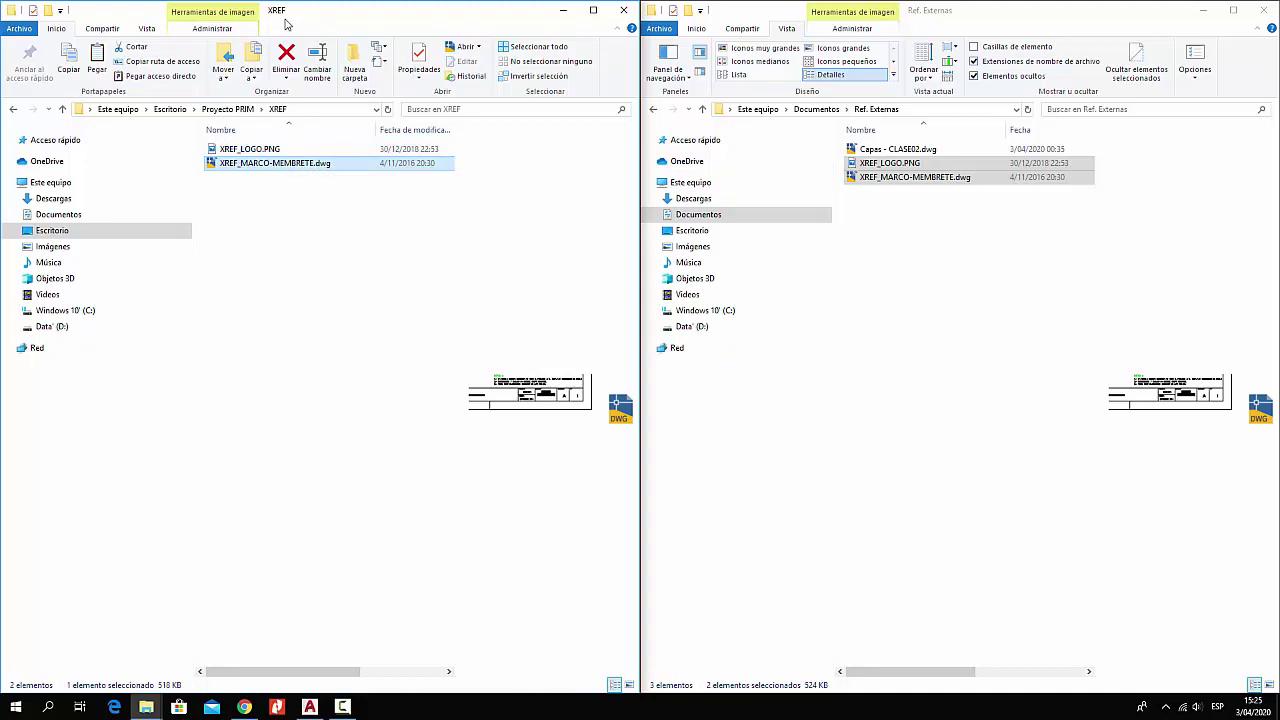
# - Copy the drawing Capas - CLASE02.dwg from Ref. Externas into the Proyecto PRIM folder, beside the XREF subfolder
pyautogui.click(241, 112)
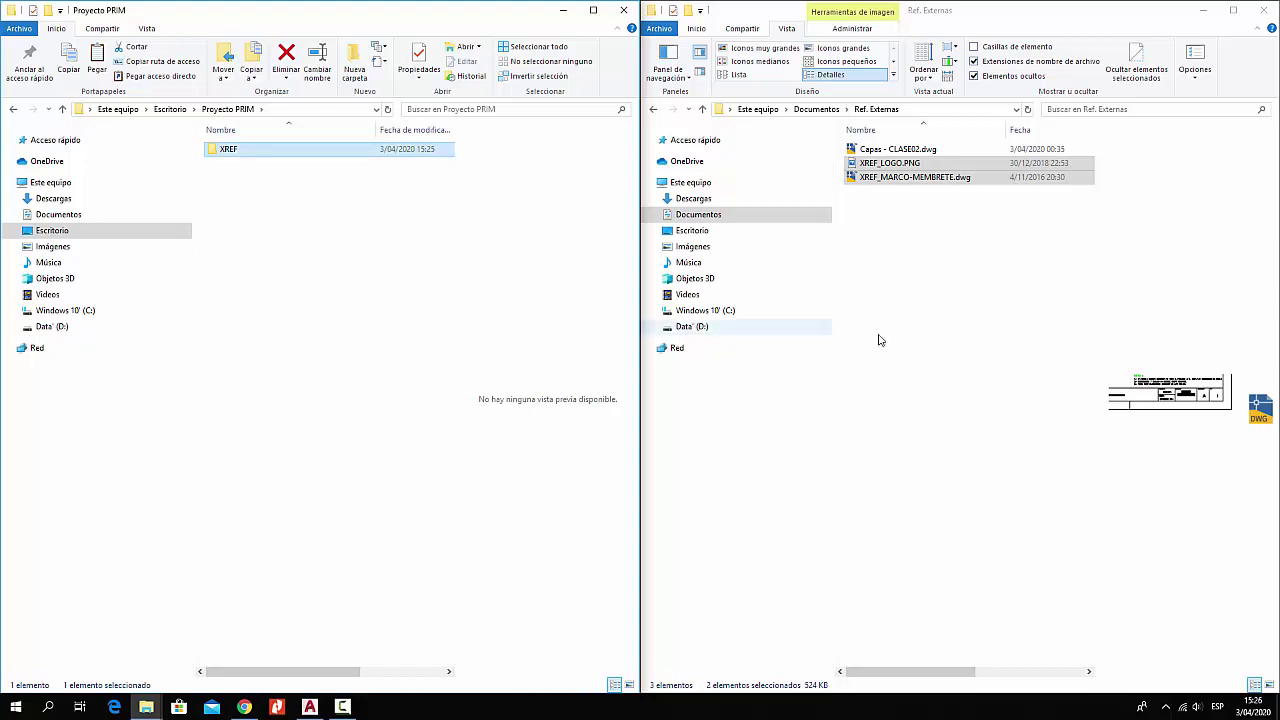
pyautogui.click(905, 226)
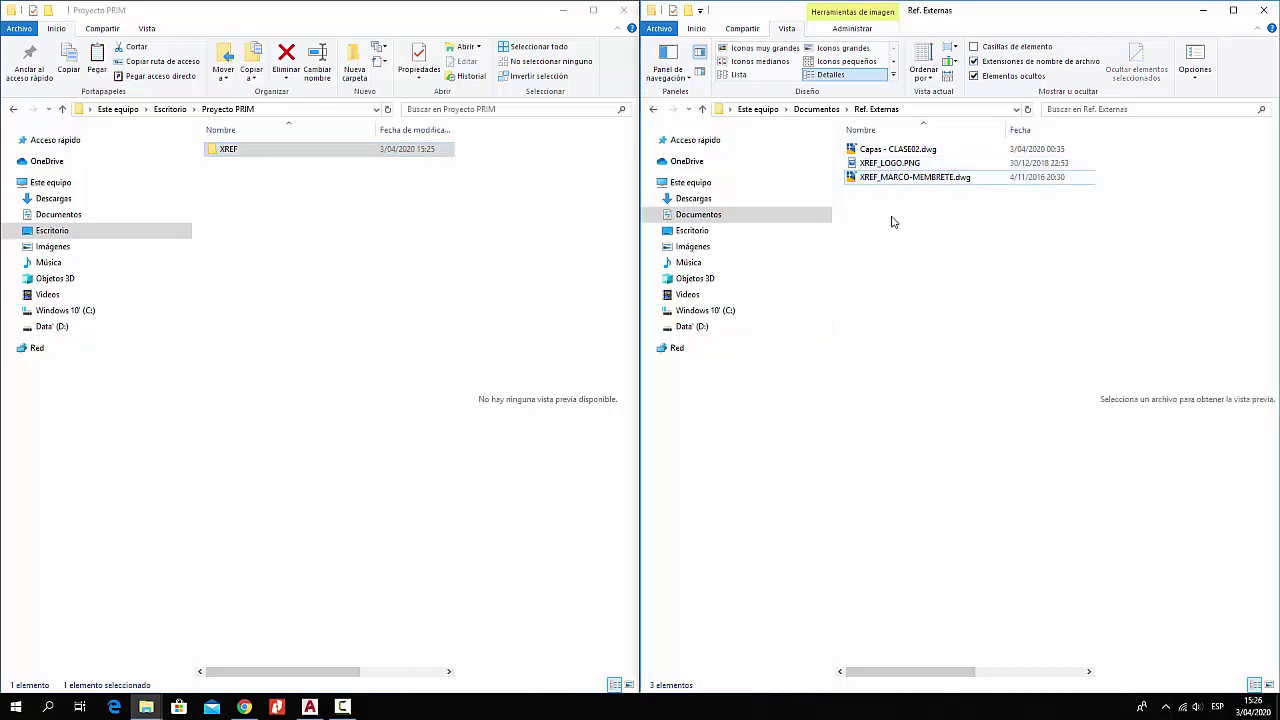
pyautogui.click(866, 150)
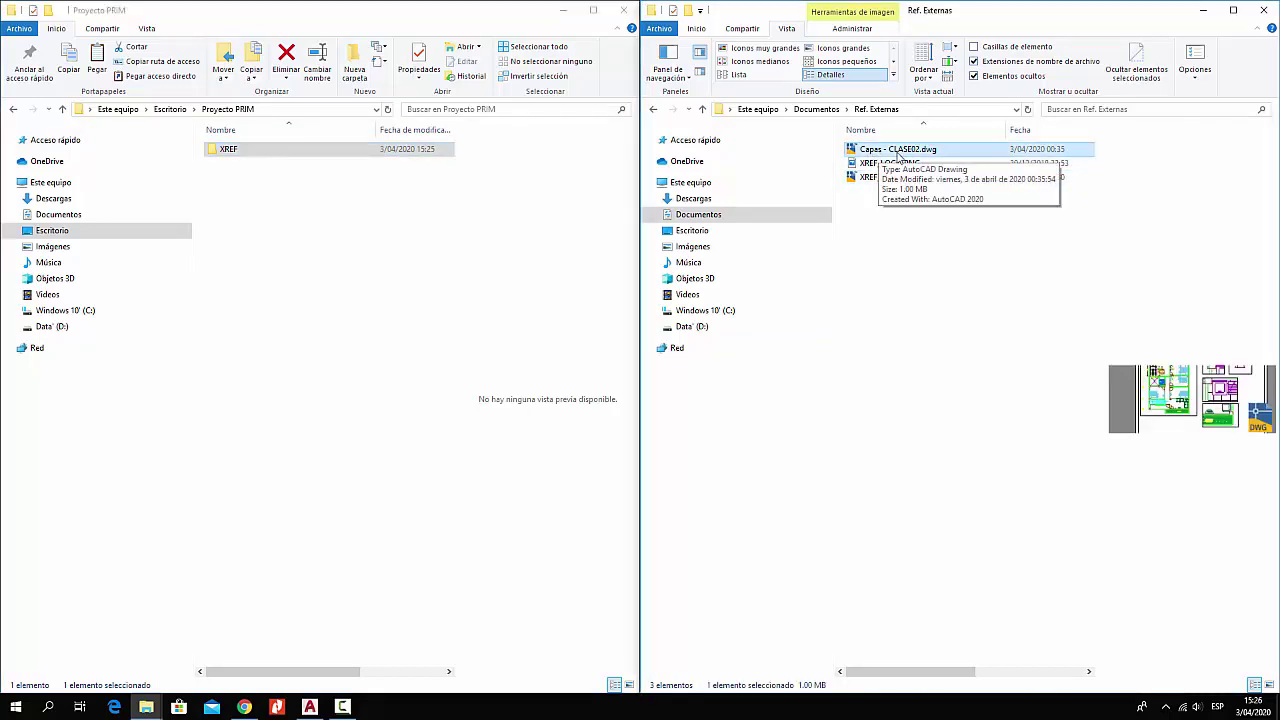
pyautogui.rightClick(908, 155)
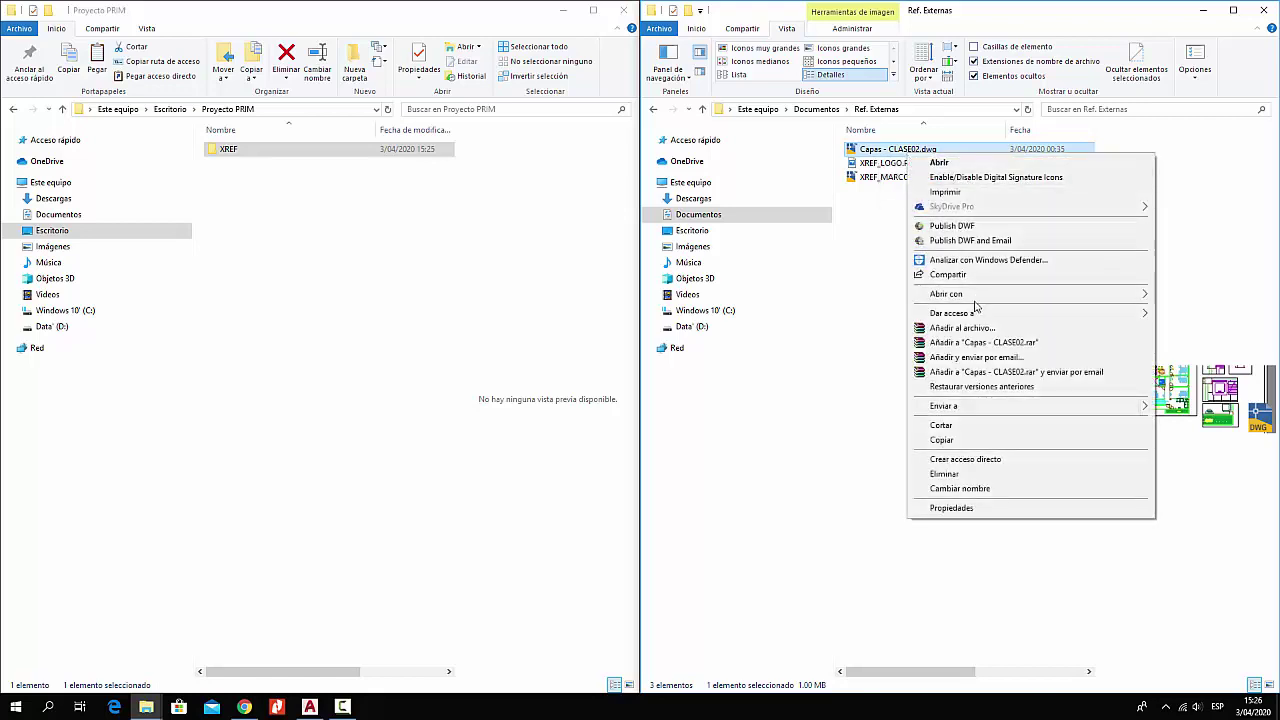
pyautogui.click(1001, 443)
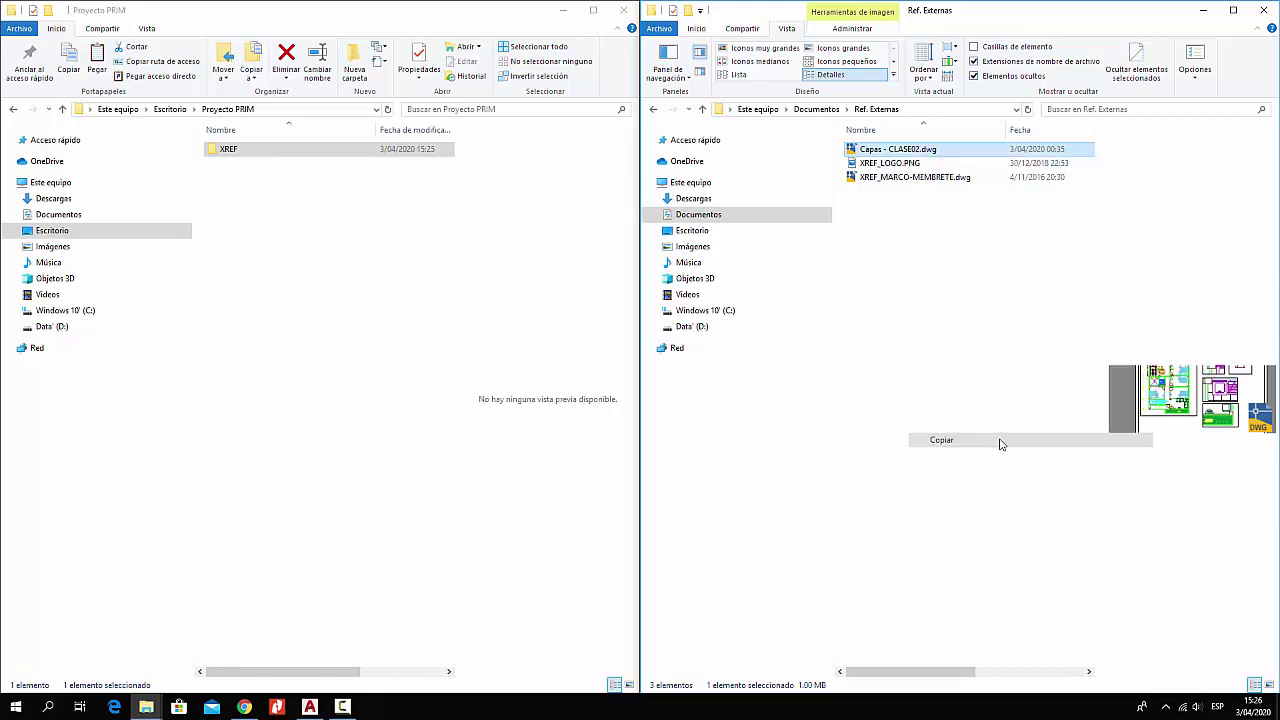
pyautogui.rightClick(240, 184)
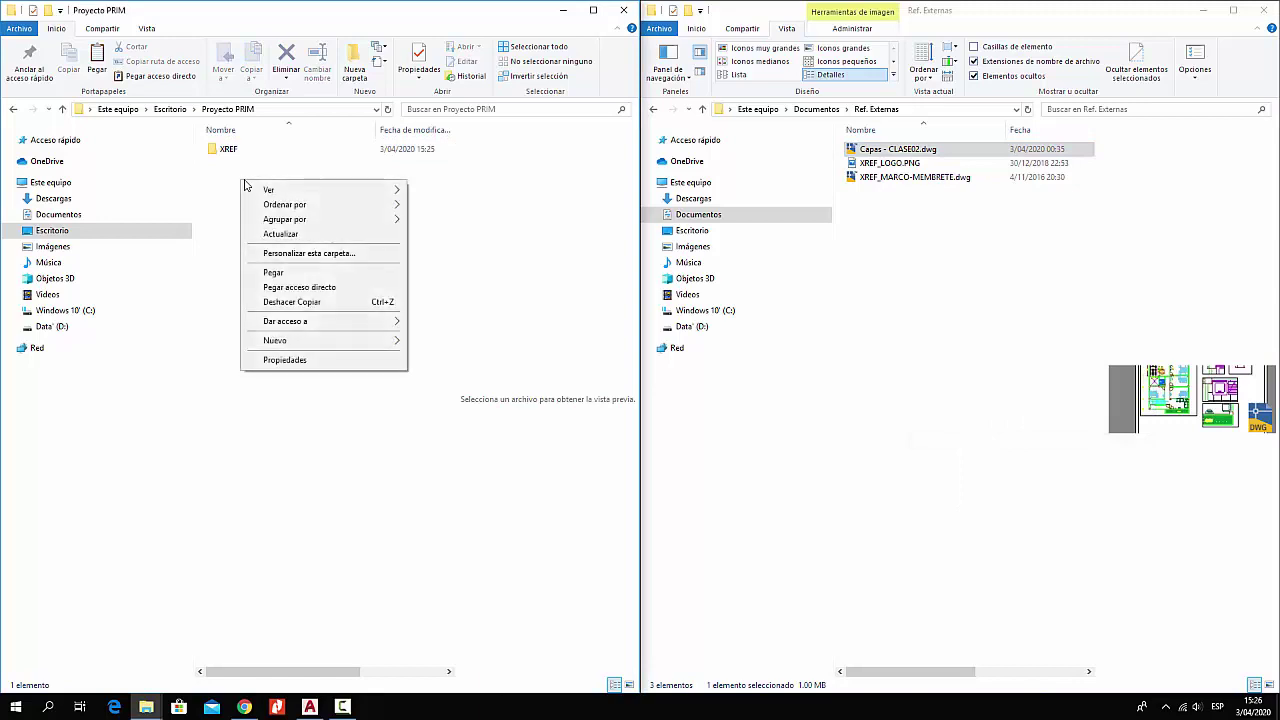
pyautogui.click(292, 278)
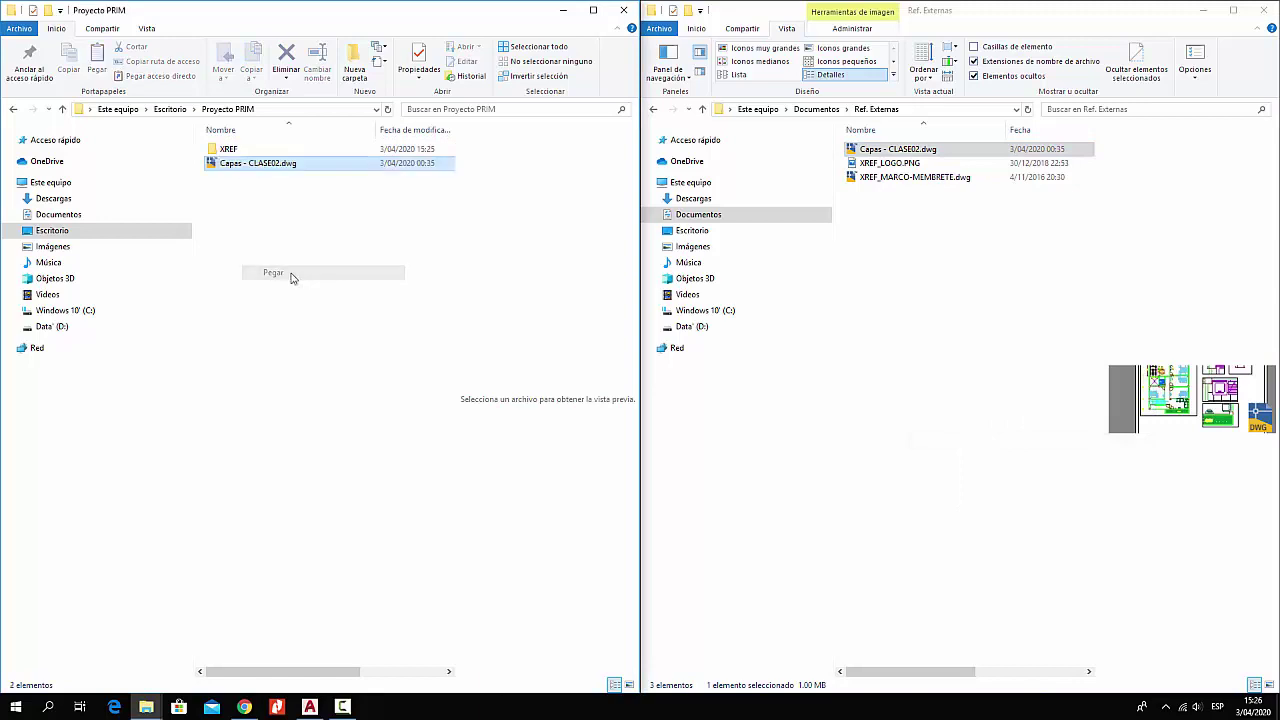
# - Rename the copied drawing Capas - CLASE02.dwg in Proyecto PRIM as A-1.dwg
pyautogui.rightClick(249, 165)
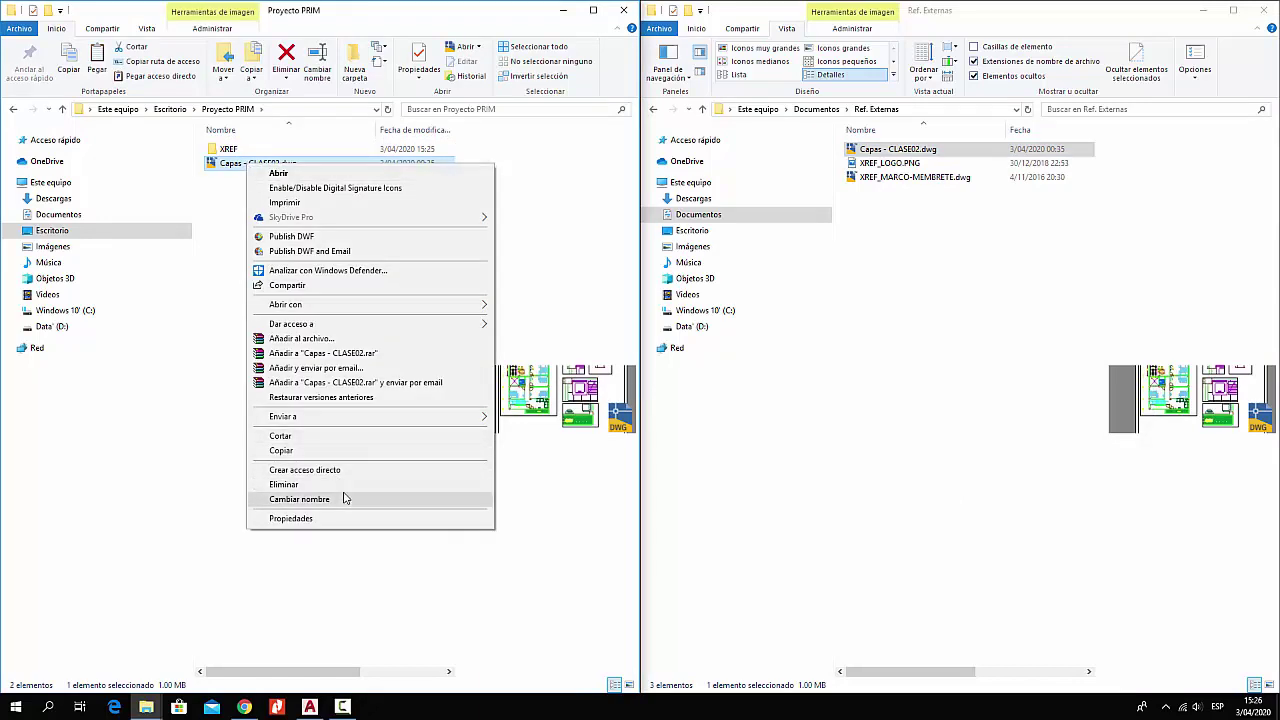
pyautogui.click(343, 498)
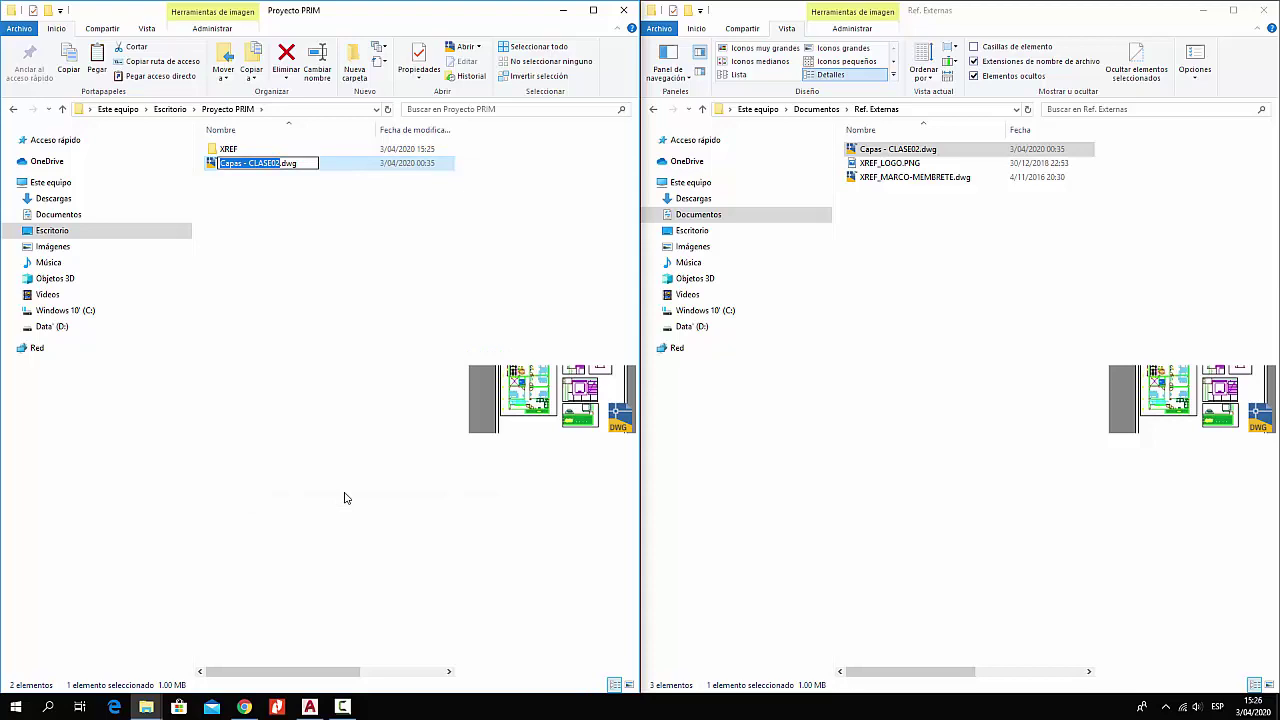
pyautogui.write('A-1')
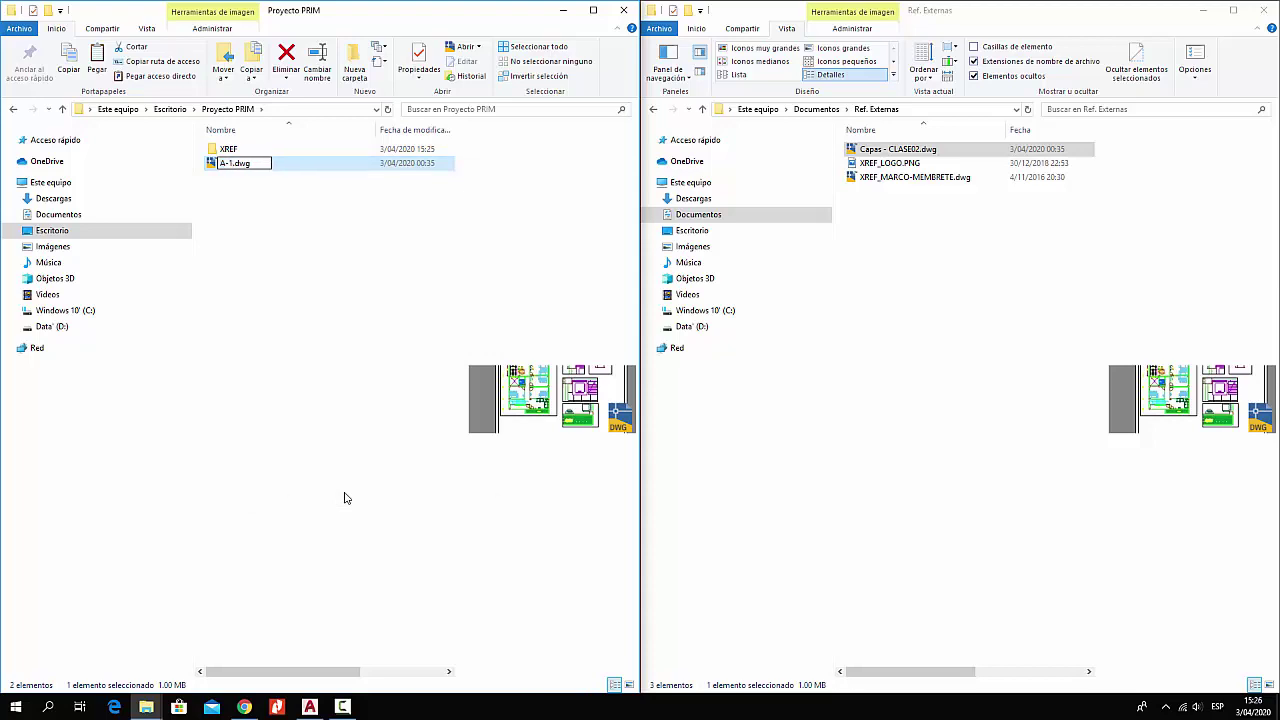
pyautogui.press('Return')
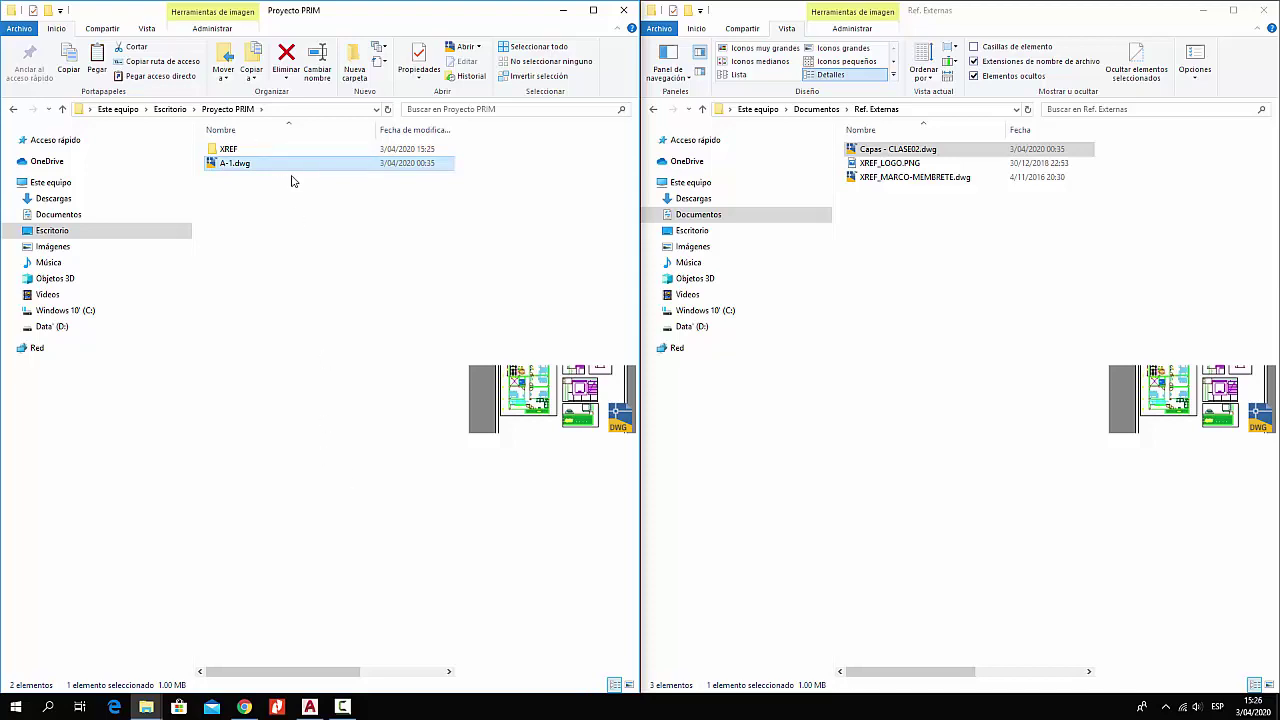
# - Duplicate A-1.dwg within the Proyecto PRIM folder and rename the copy as A-2.dwg
pyautogui.rightClick(222, 170)
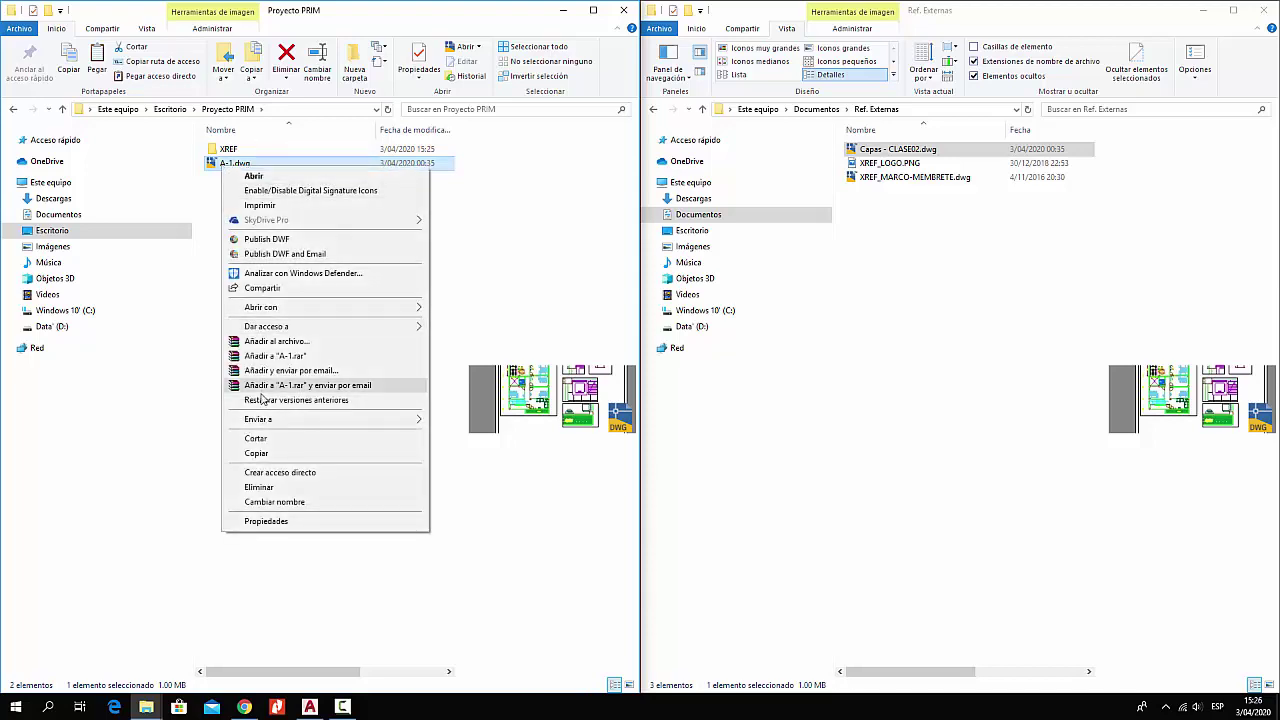
pyautogui.click(278, 454)
pyautogui.rightClick(221, 192)
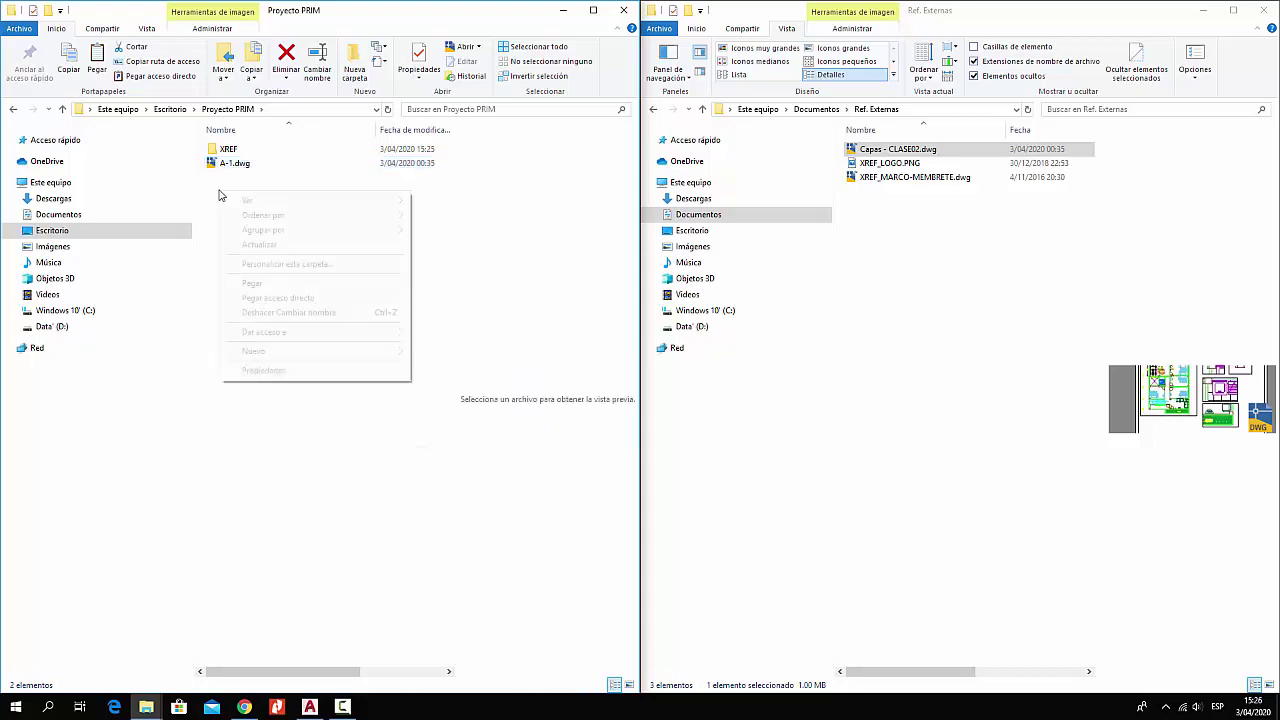
pyautogui.click(252, 284)
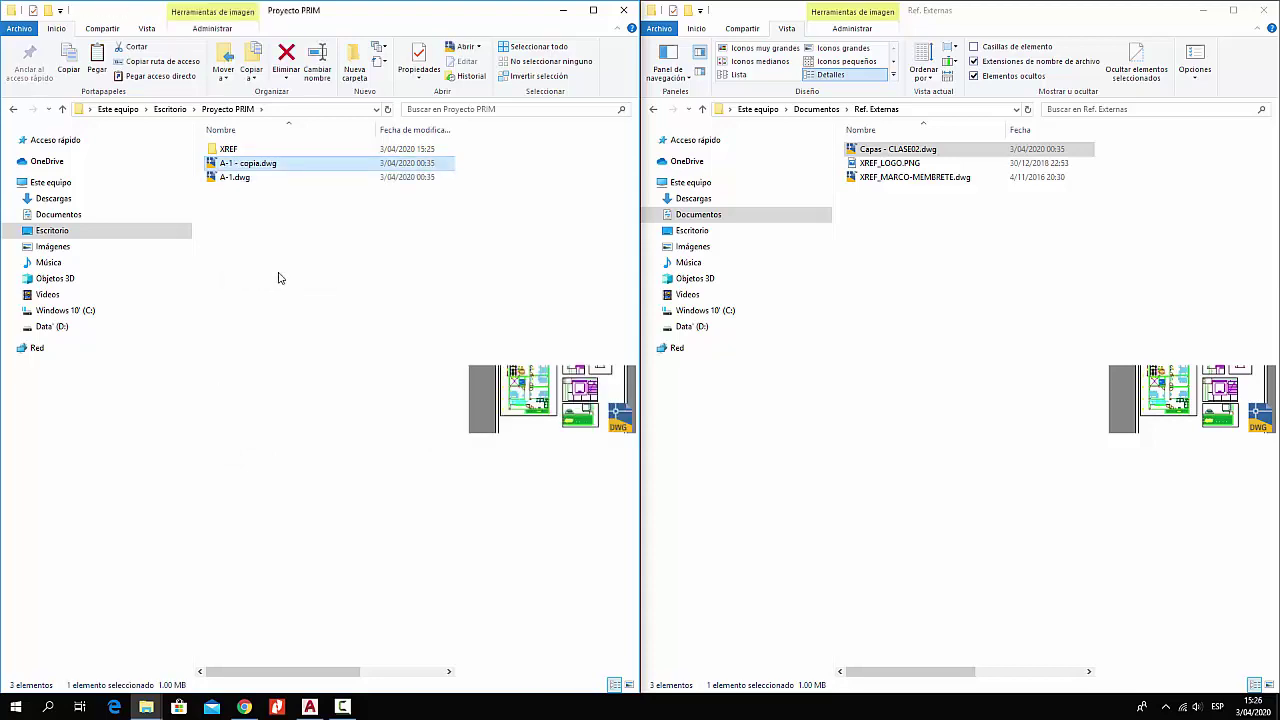
pyautogui.rightClick(248, 170)
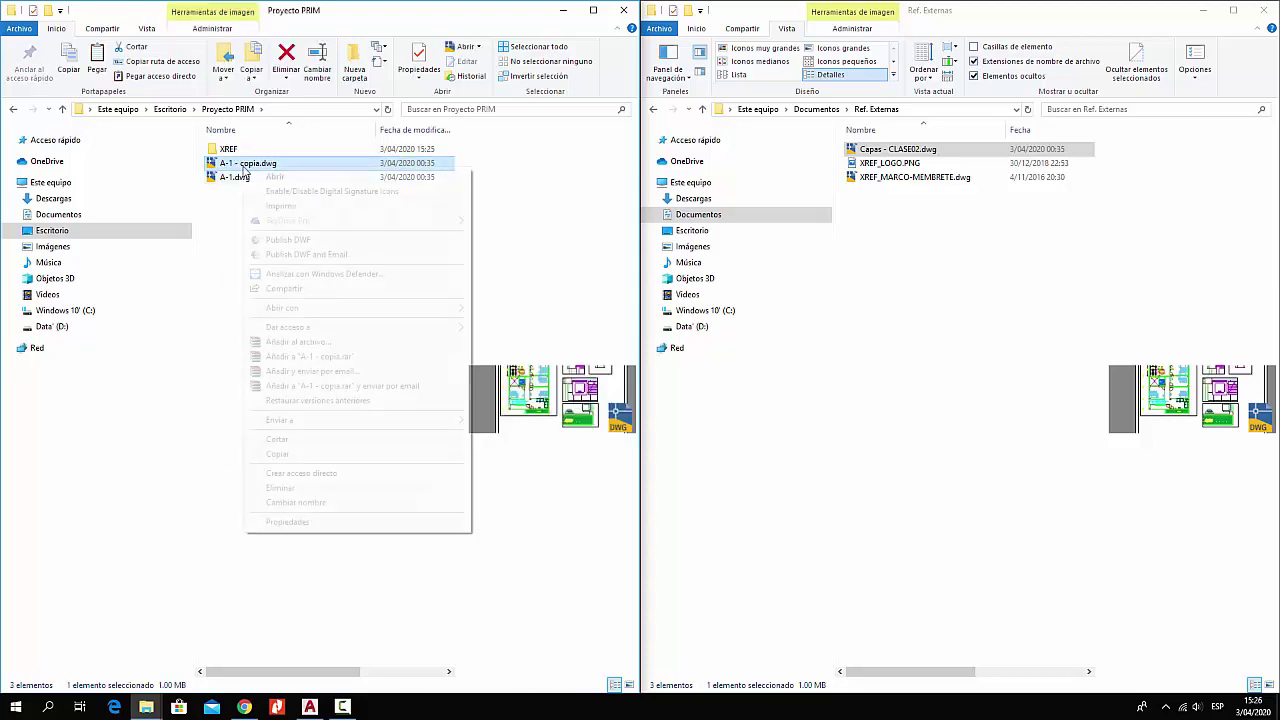
pyautogui.click(355, 502)
pyautogui.click(259, 167)
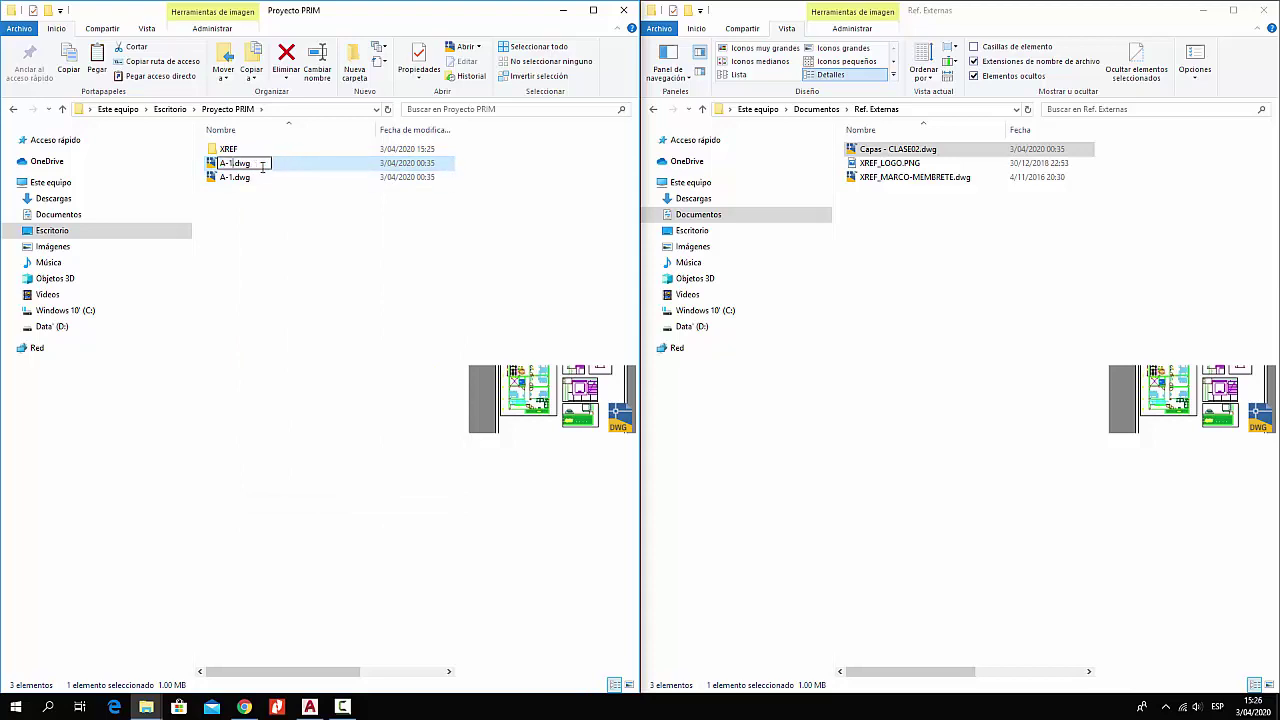
pyautogui.write('2')
pyautogui.press('Return')
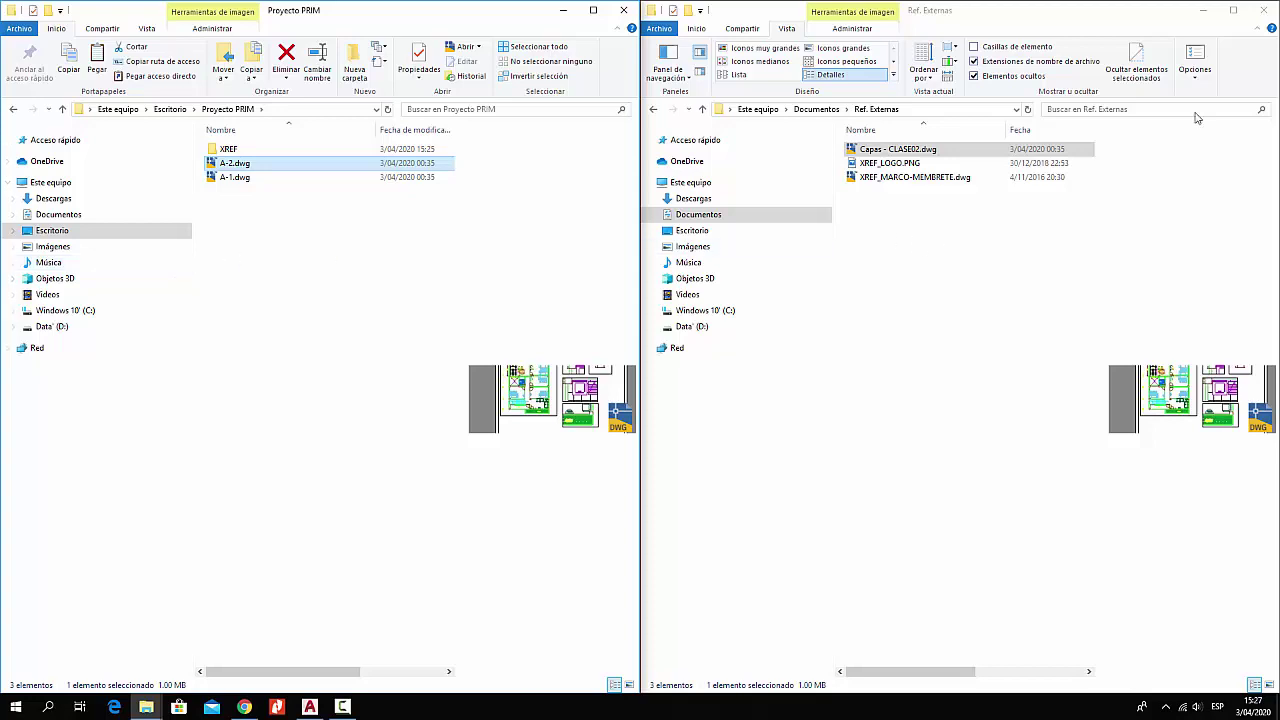
# - Open A-1.dwg from Proyecto PRIM in AutoCAD and minimize the two folder windows
pyautogui.click(1200, 12)
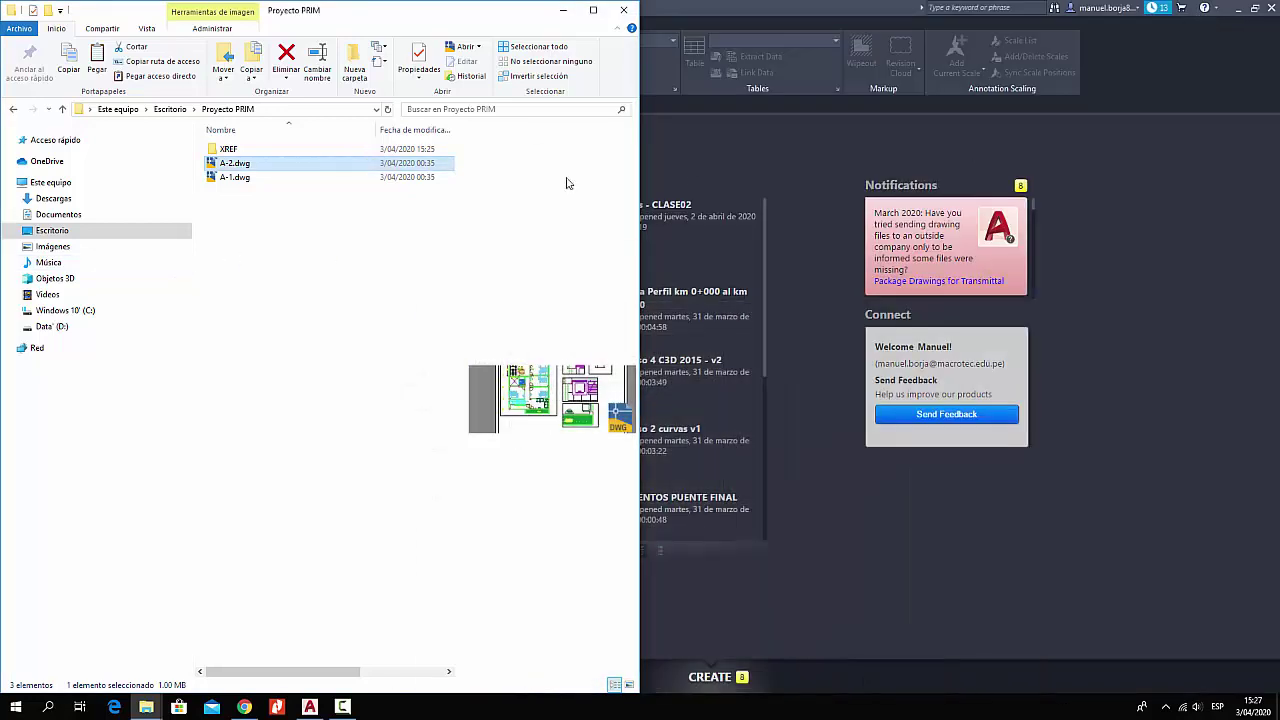
pyautogui.moveTo(378, 14); pyautogui.dragTo(720, 63)
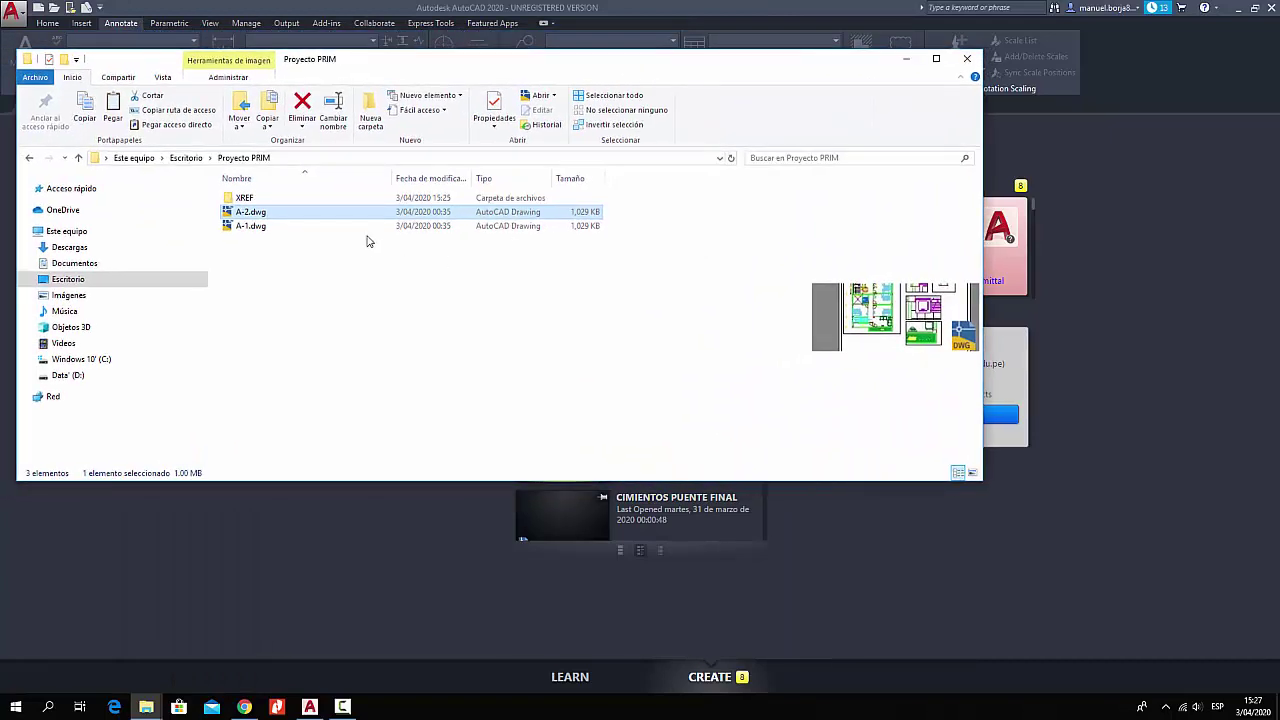
pyautogui.click(265, 233)
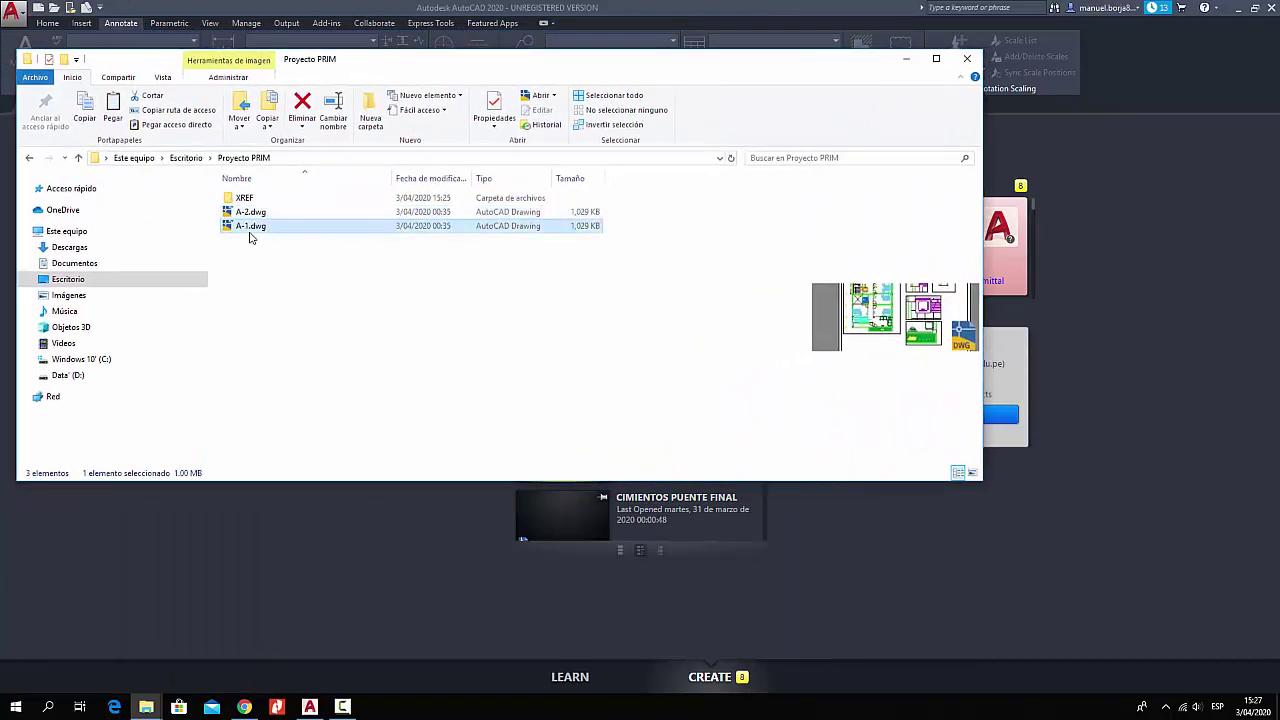
pyautogui.click(252, 213)
pyautogui.moveTo(252, 227); pyautogui.dragTo(446, 528)
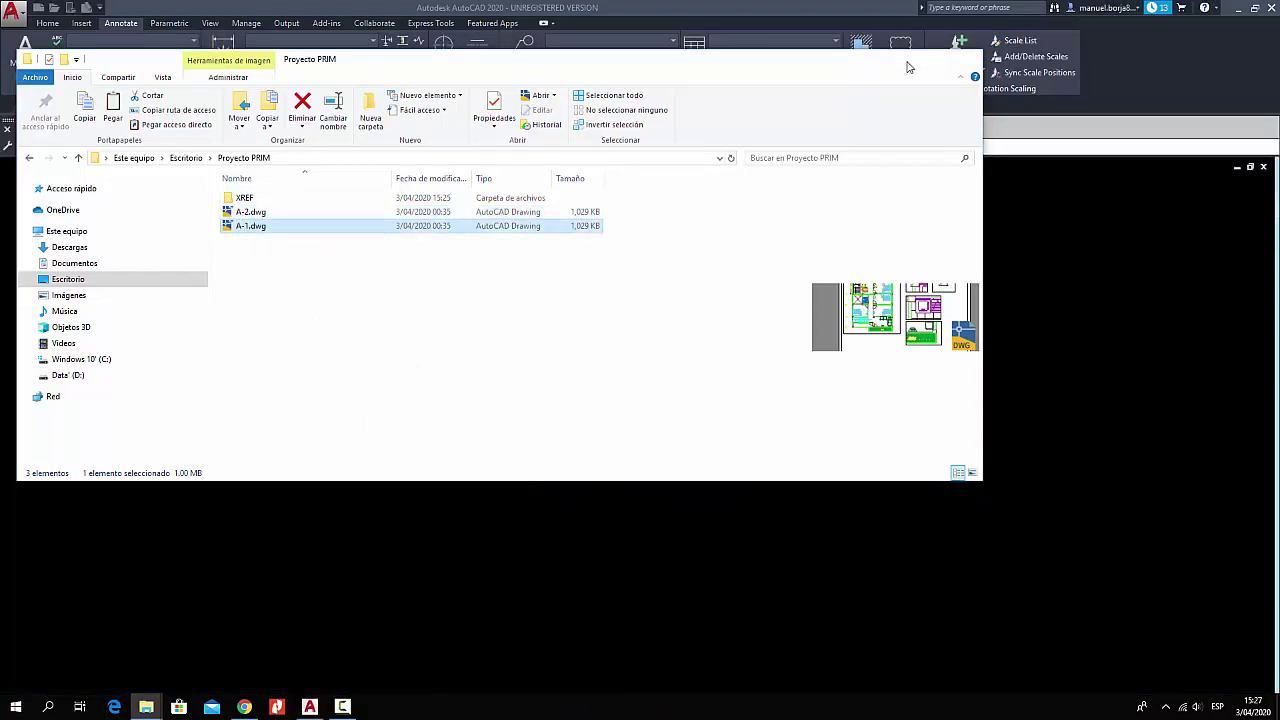
pyautogui.click(907, 63)
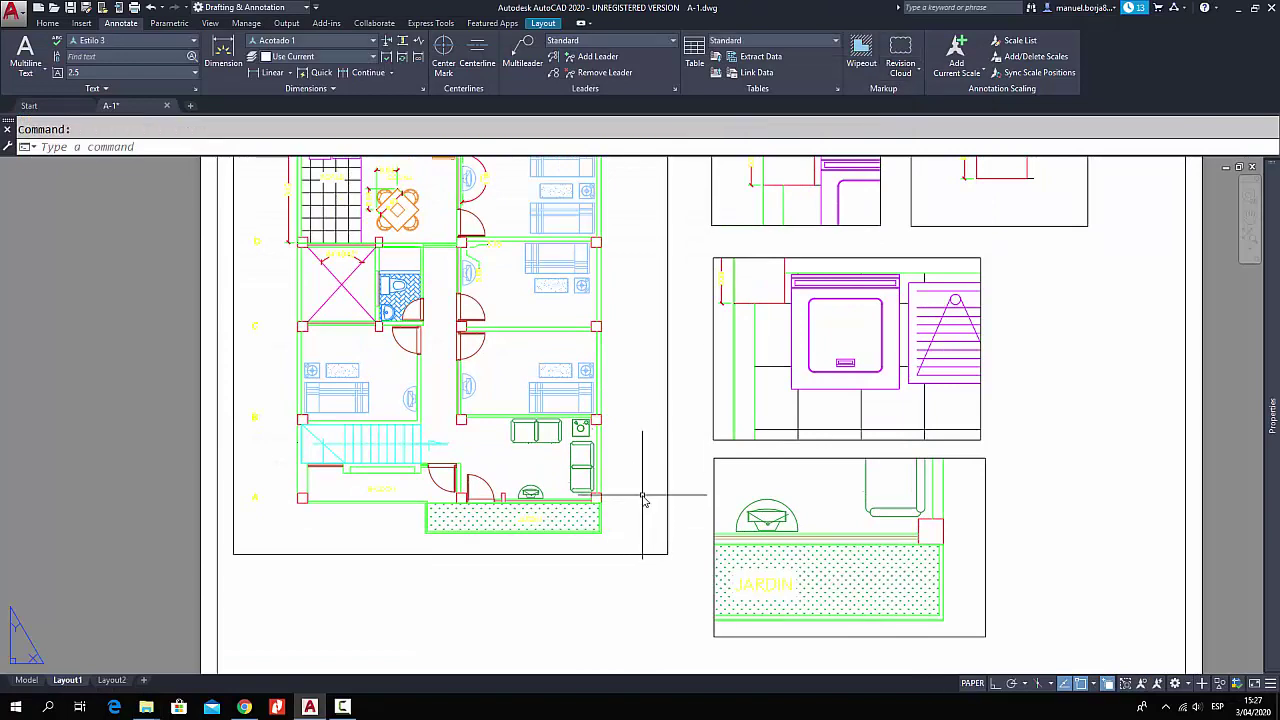
# - Add an aligned dimension along the full top edge of the Layout1 paper sheet, placing it just above the sheet
pyautogui.scroll(-2, 642, 500)
pyautogui.moveTo(666, 380); pyautogui.dragTo(629, 371, button='middle')
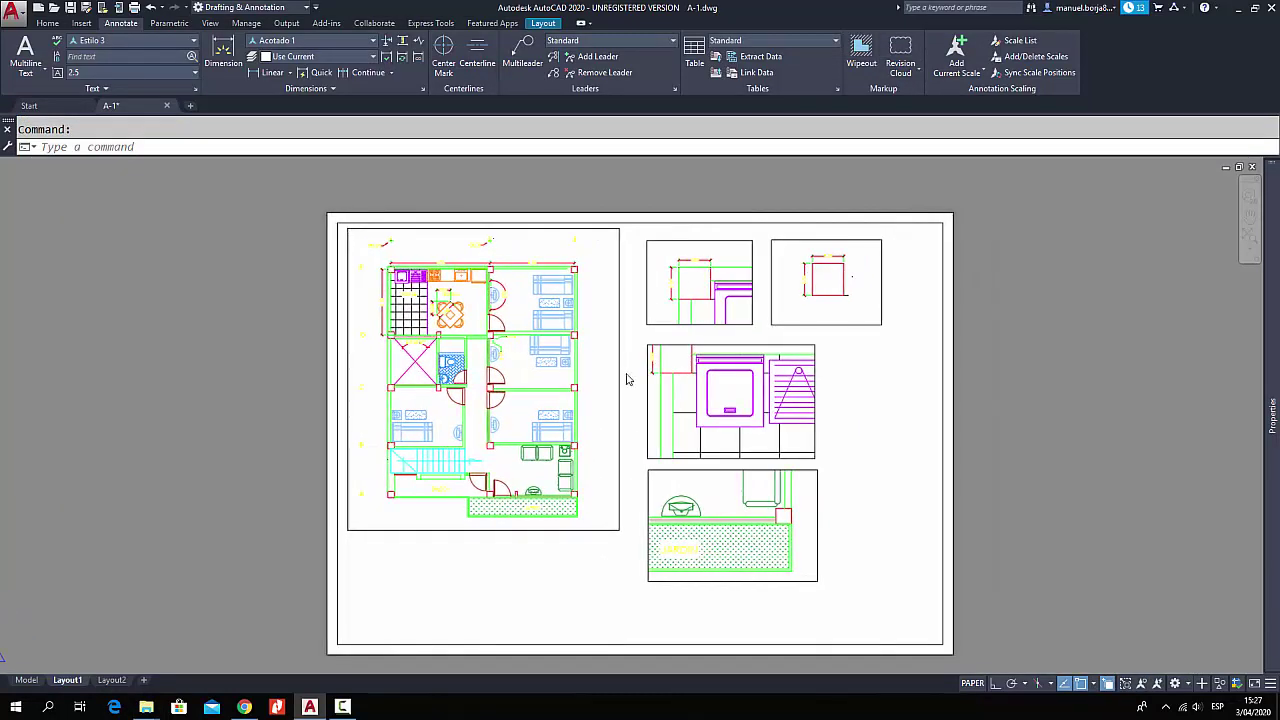
pyautogui.scroll(2, 503, 286)
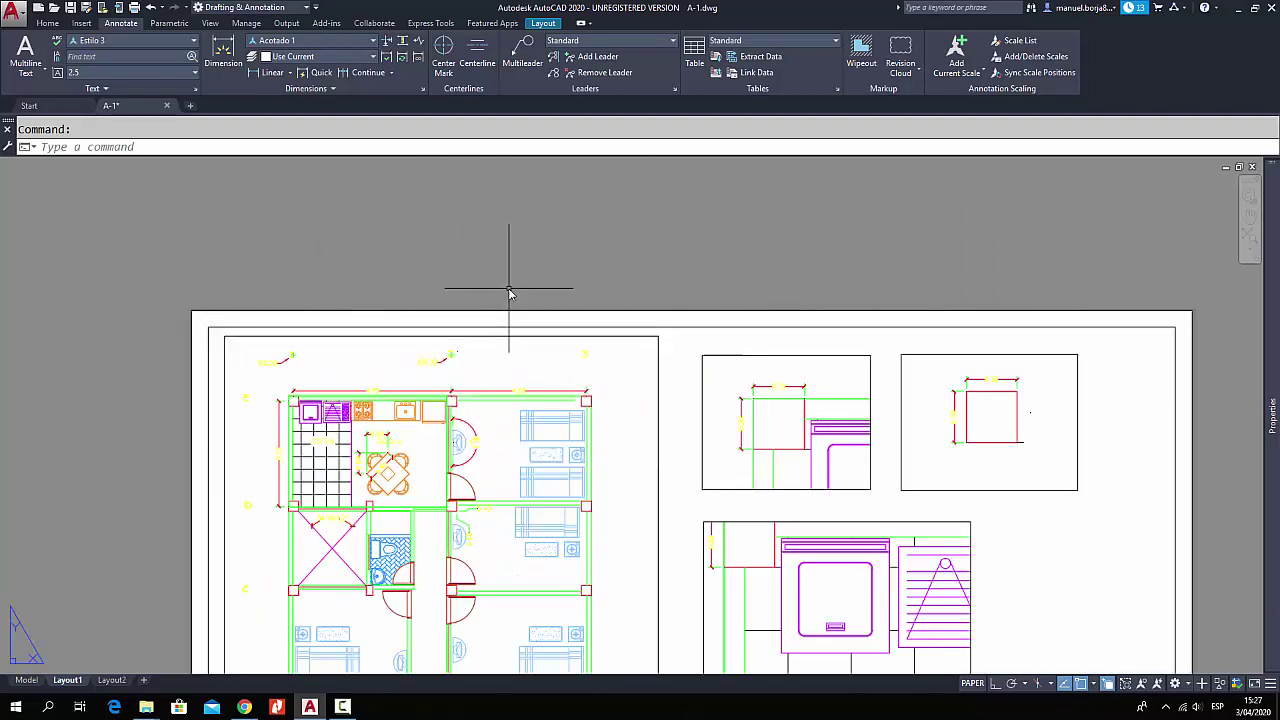
pyautogui.moveTo(549, 312); pyautogui.dragTo(508, 300, button='middle')
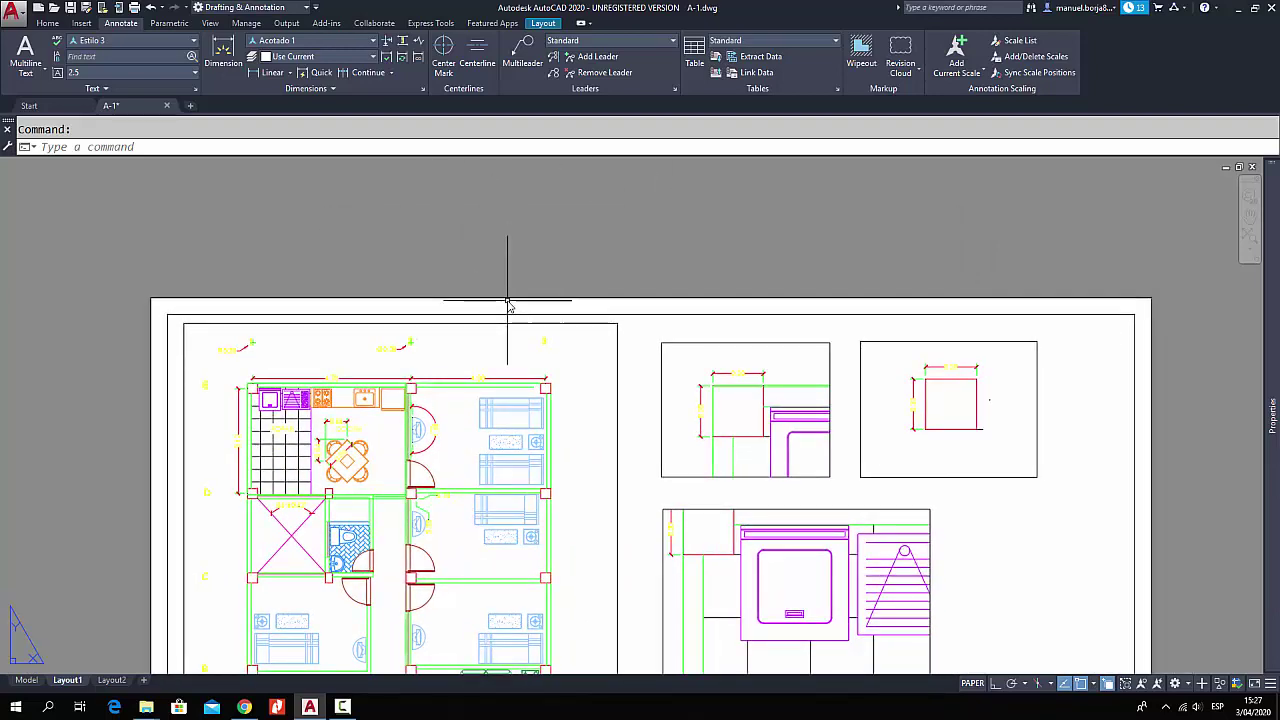
pyautogui.write('L')
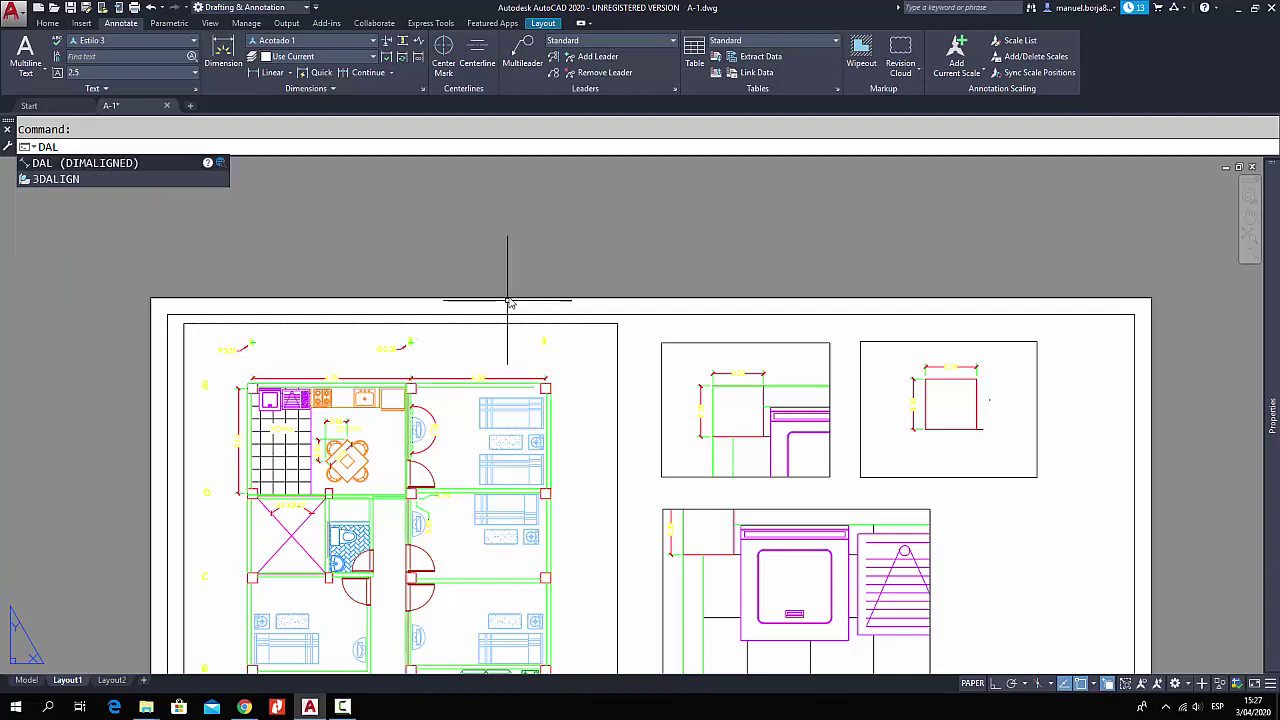
pyautogui.press('Return')
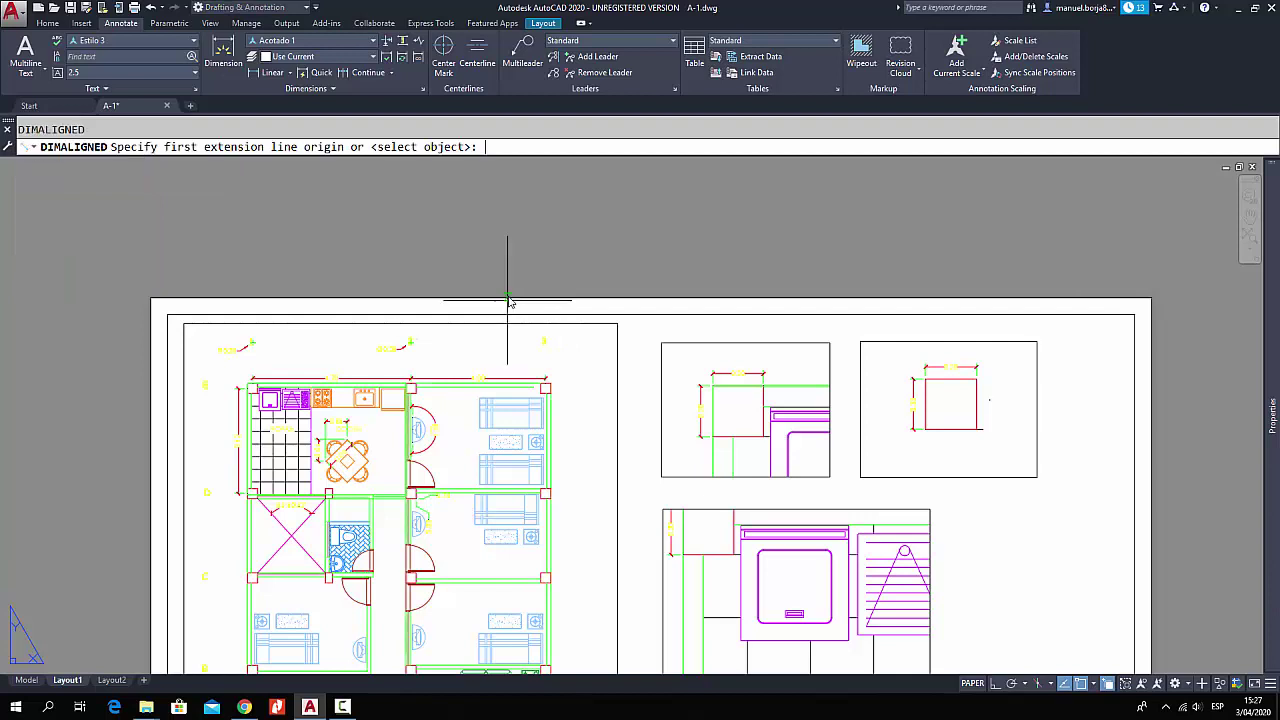
pyautogui.scroll(2, 159, 298)
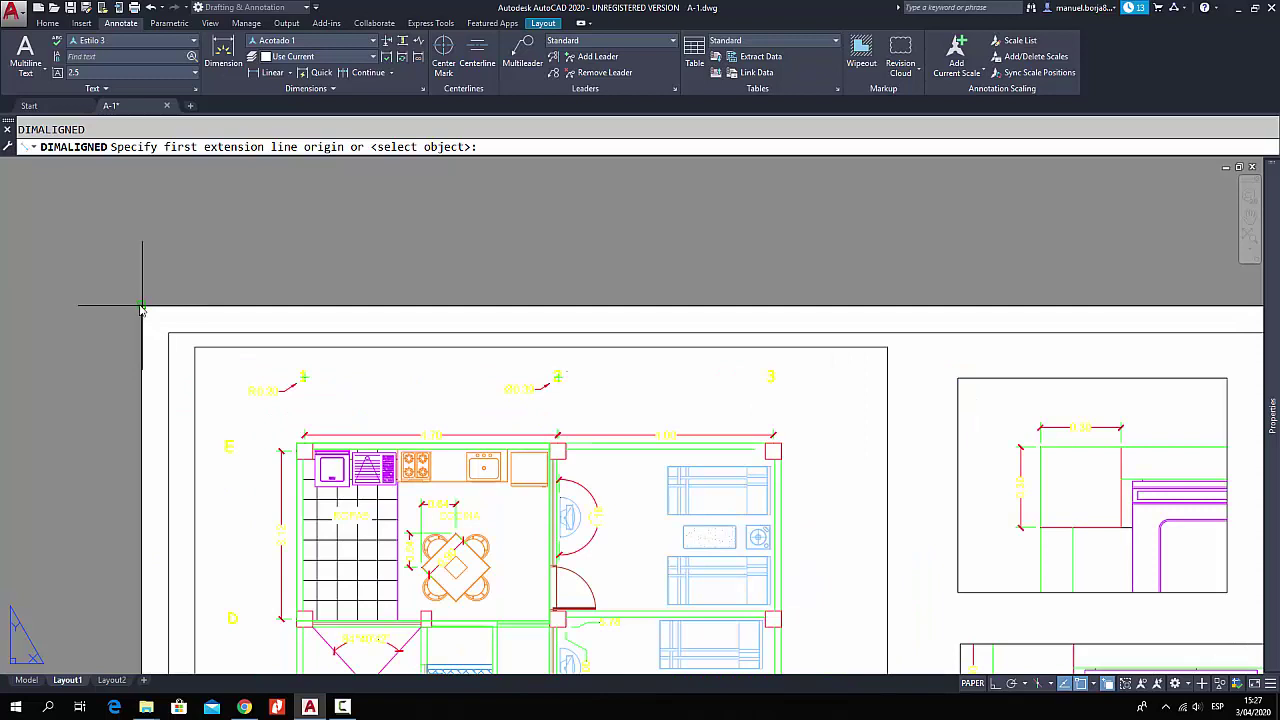
pyautogui.click(141, 310)
pyautogui.scroll(-1, 289, 229)
pyautogui.moveTo(624, 209); pyautogui.dragTo(488, 265, button='middle')
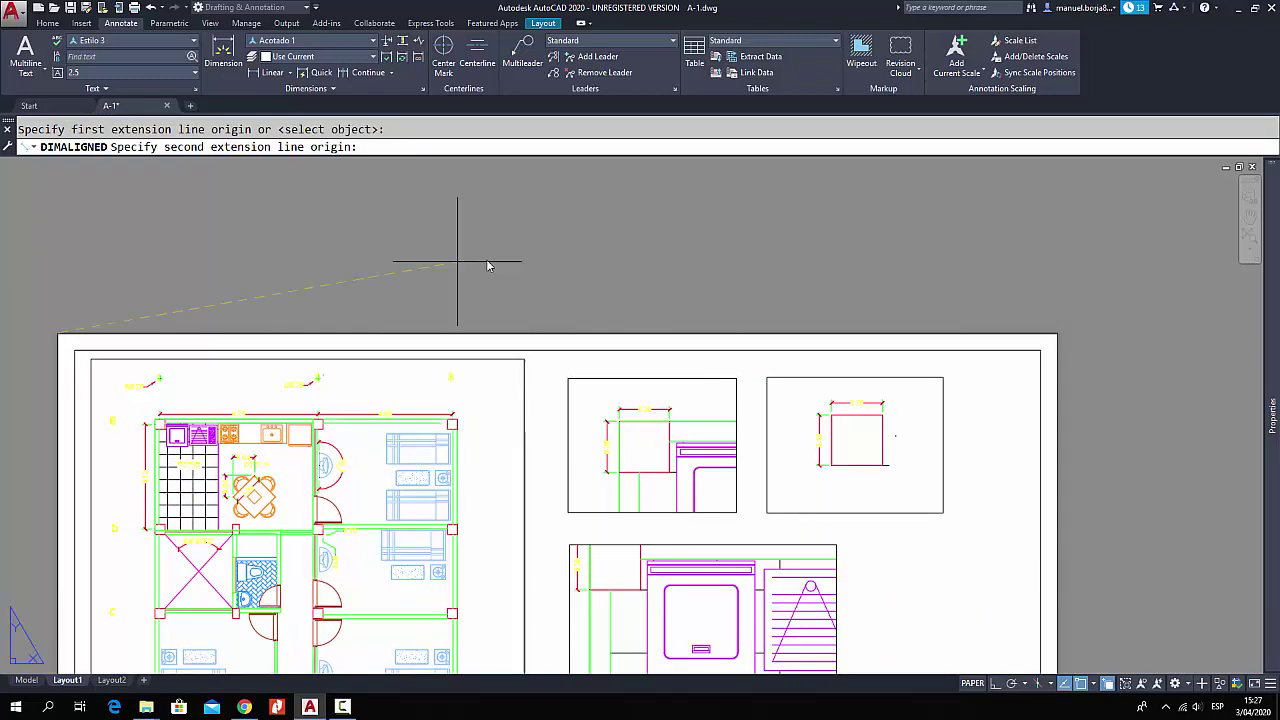
pyautogui.moveTo(990, 295); pyautogui.dragTo(1030, 300, button='middle')
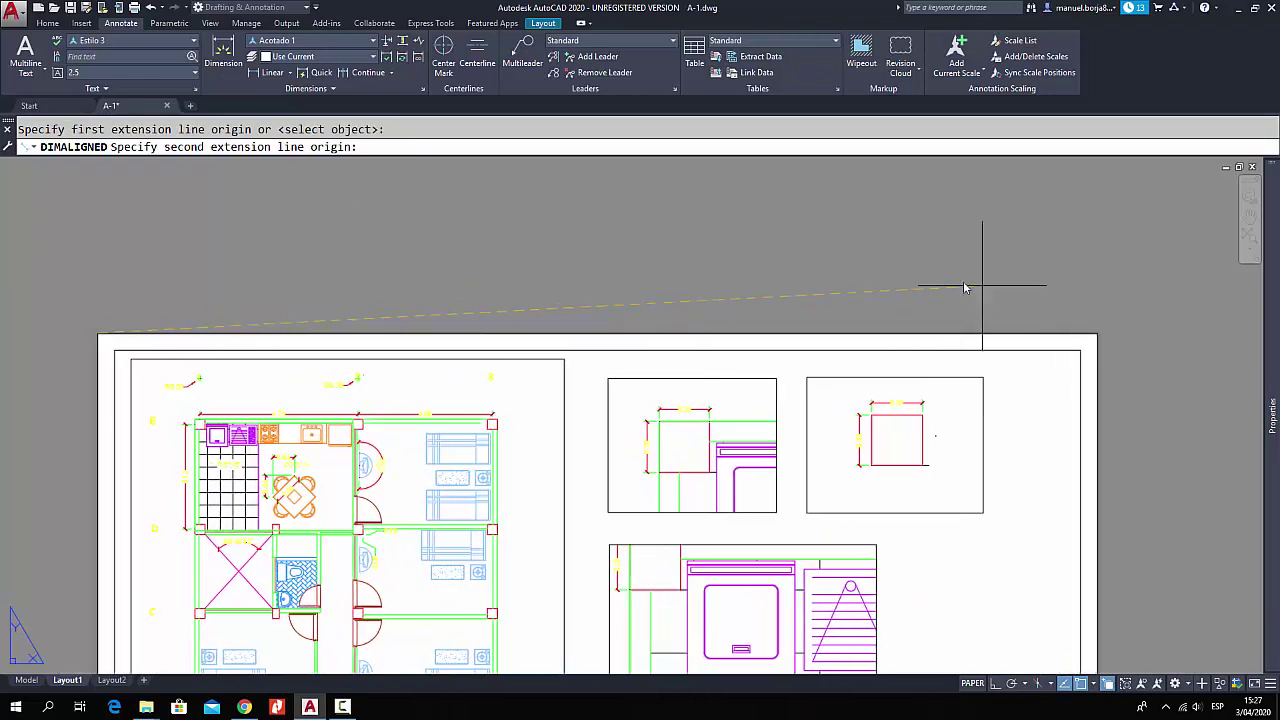
pyautogui.click(1096, 335)
pyautogui.scroll(3, 605, 322)
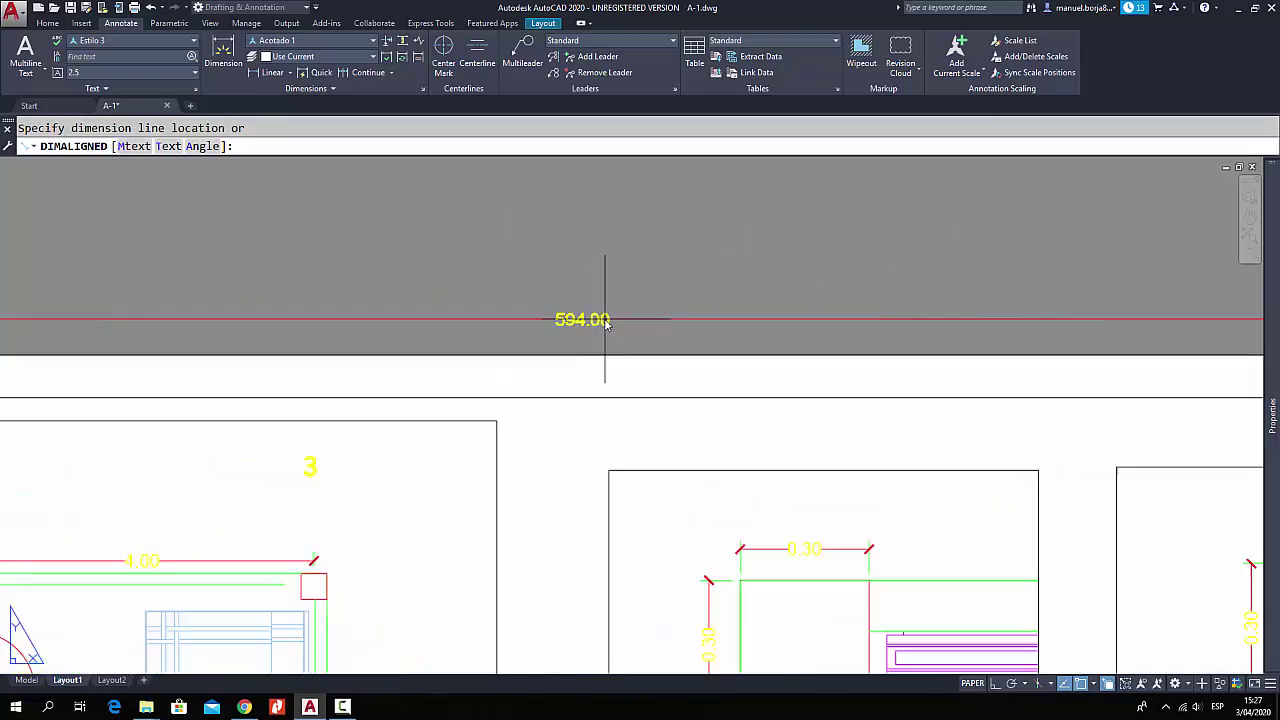
pyautogui.scroll(2, 605, 322)
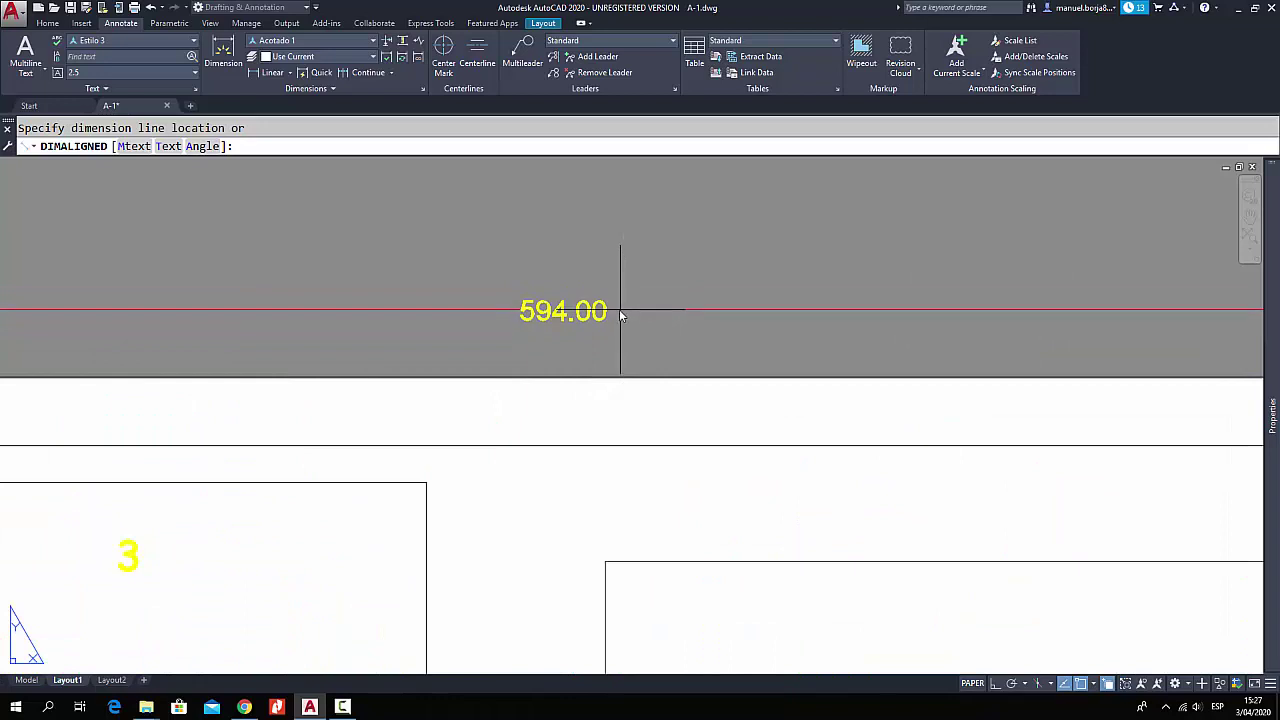
pyautogui.click(620, 312)
pyautogui.scroll(-5, 639, 271)
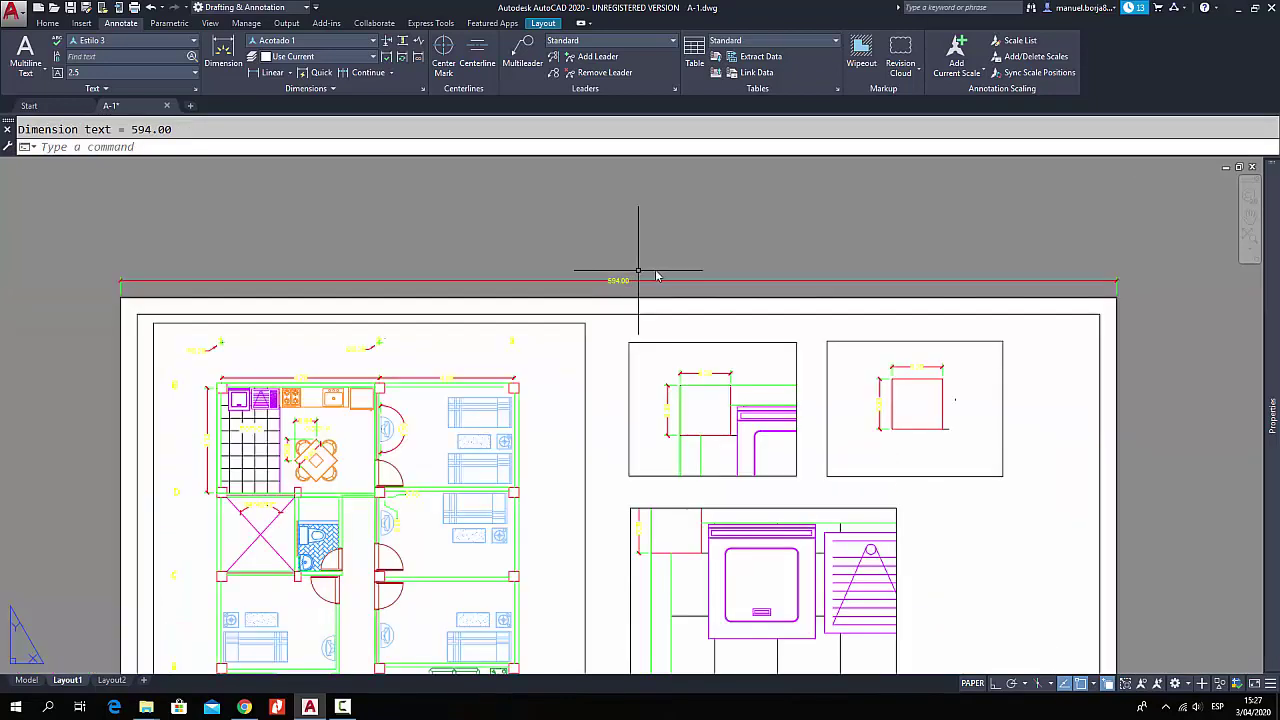
# - Add an aligned dimension along the full right edge of the Layout1 paper sheet, placing it just outside the sheet
pyautogui.scroll(-5, 657, 275)
pyautogui.rightClick(889, 270)
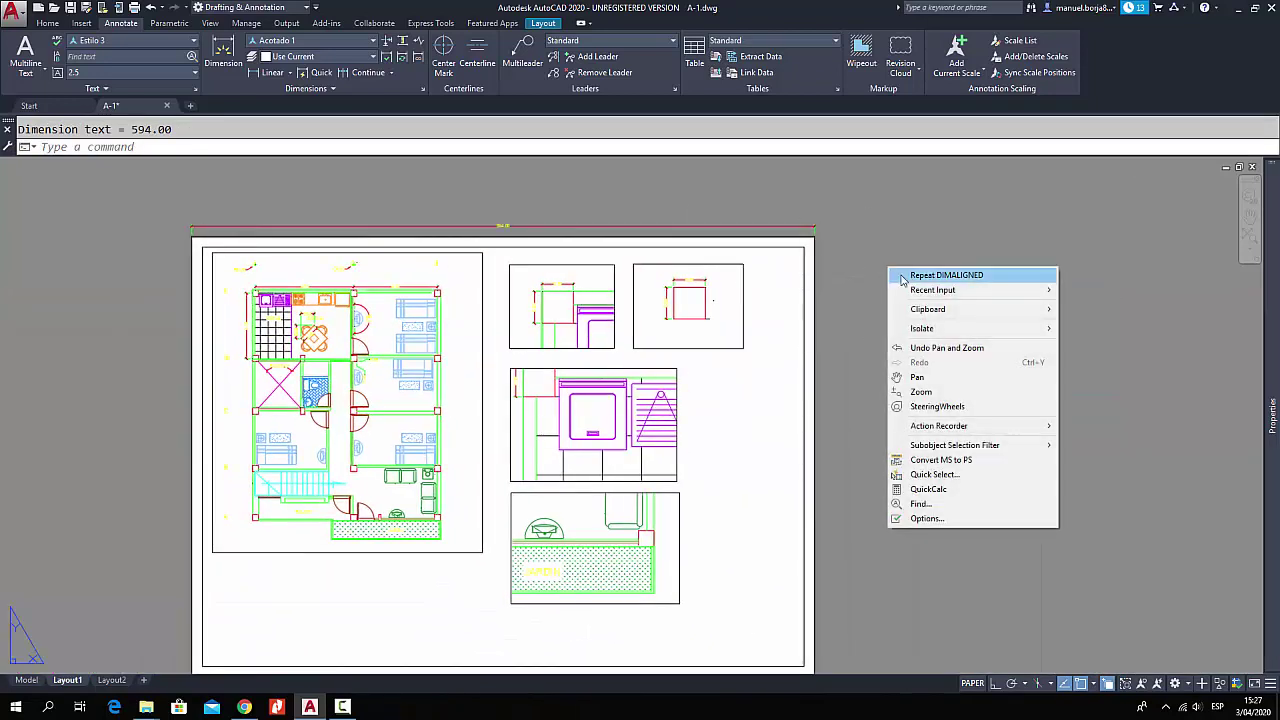
pyautogui.click(903, 275)
pyautogui.scroll(5, 843, 258)
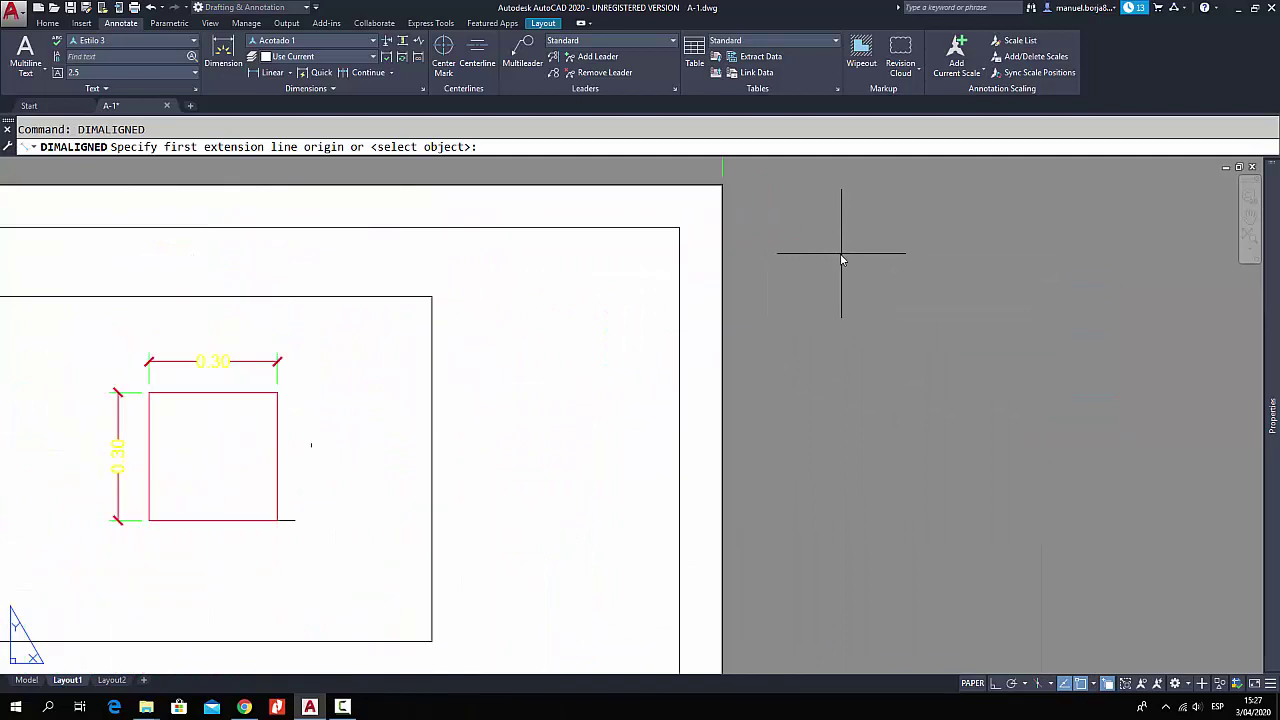
pyautogui.click(721, 187)
pyautogui.scroll(-5, 800, 249)
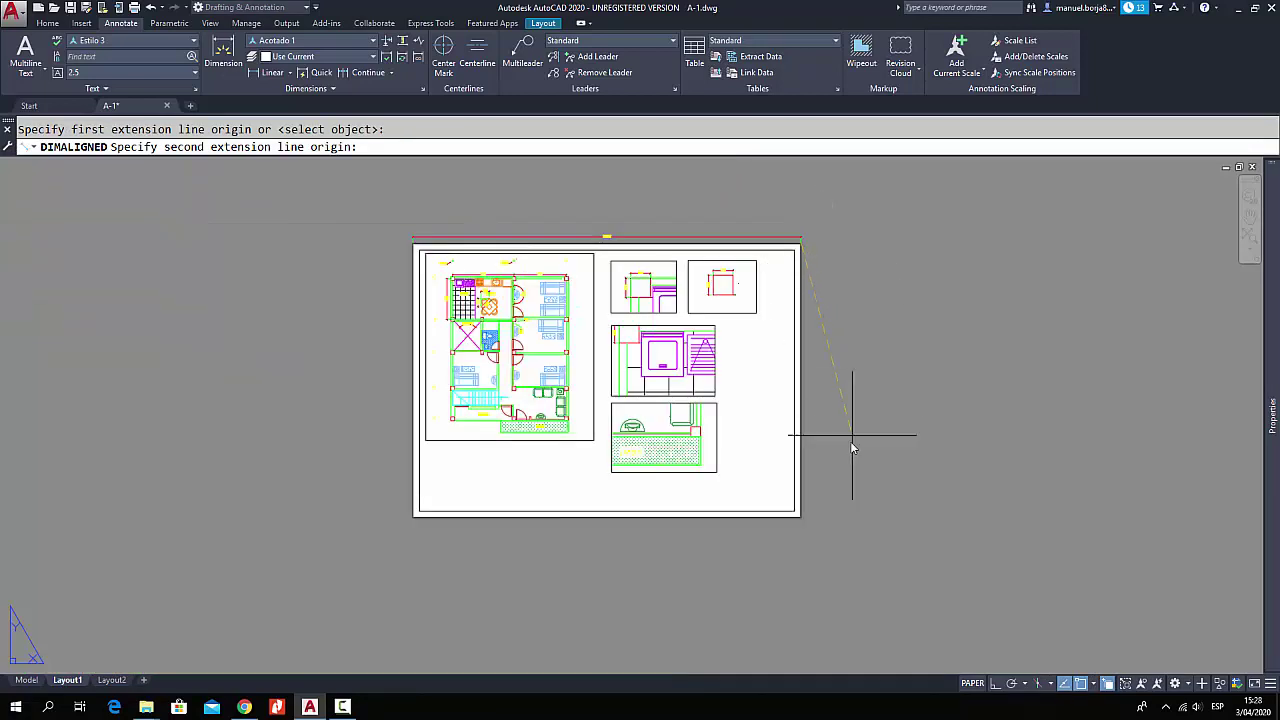
pyautogui.click(800, 519)
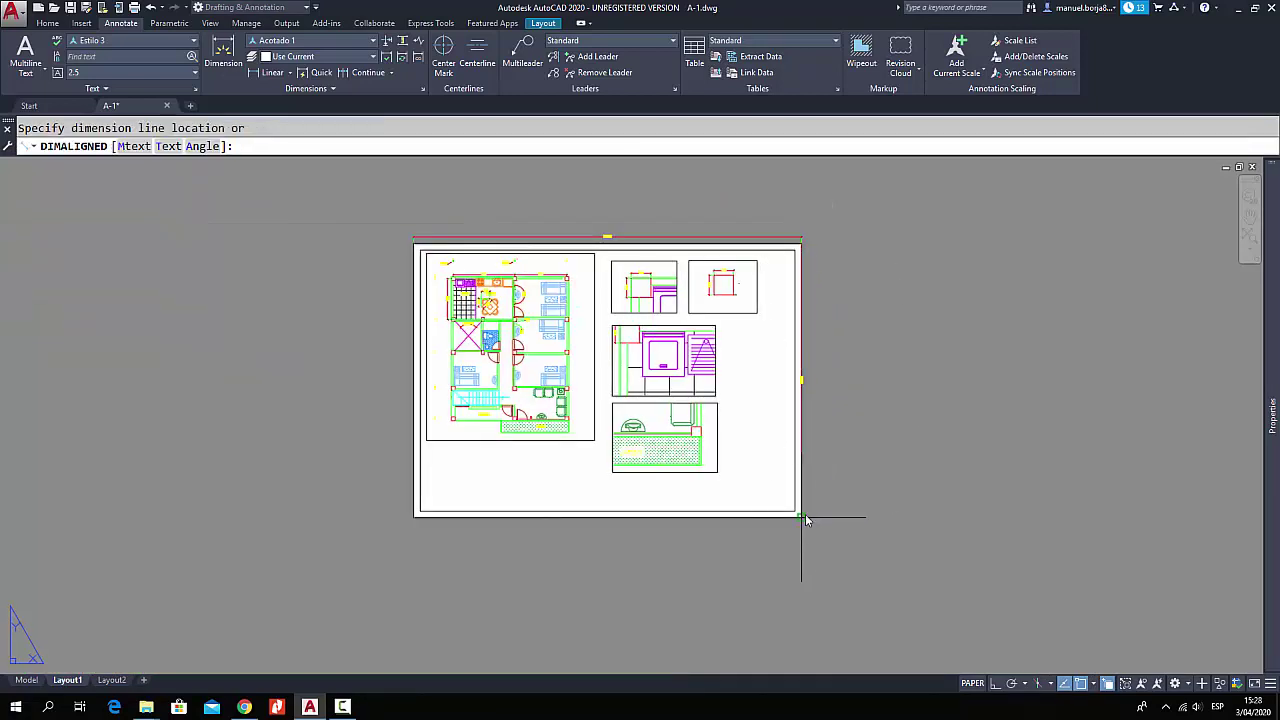
pyautogui.click(816, 470)
pyautogui.scroll(5, 818, 395)
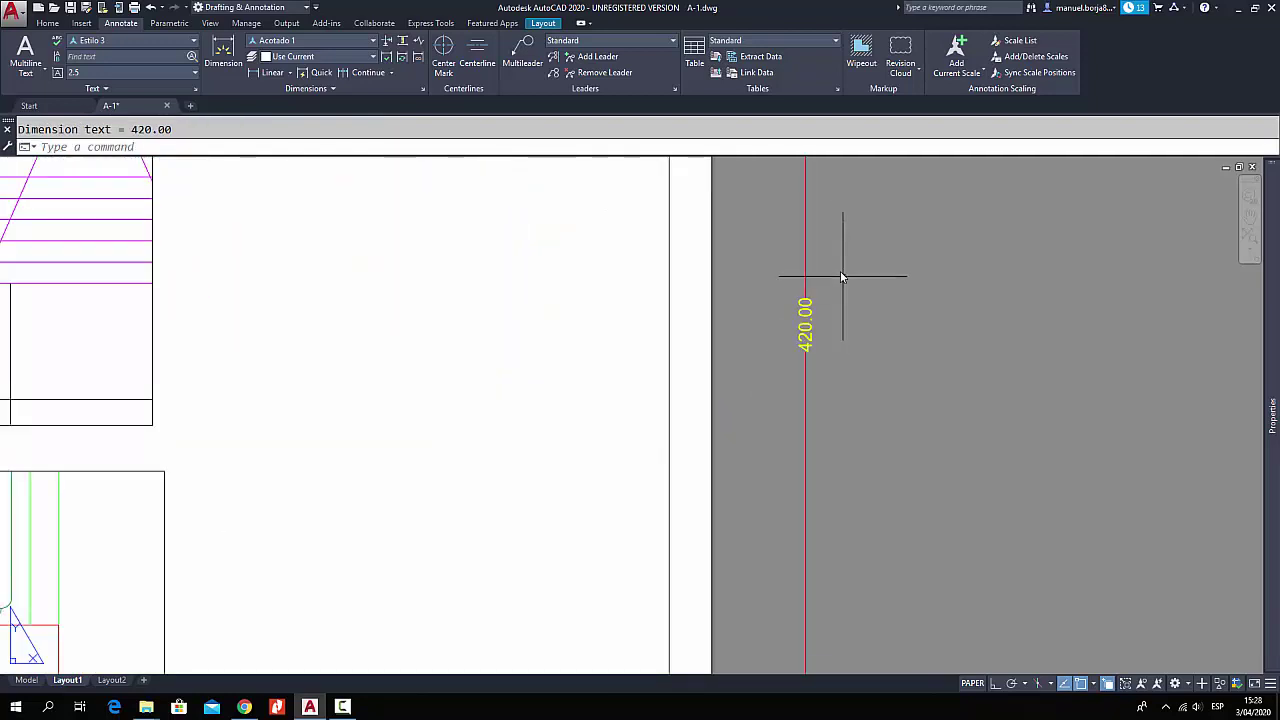
pyautogui.scroll(-5, 888, 364)
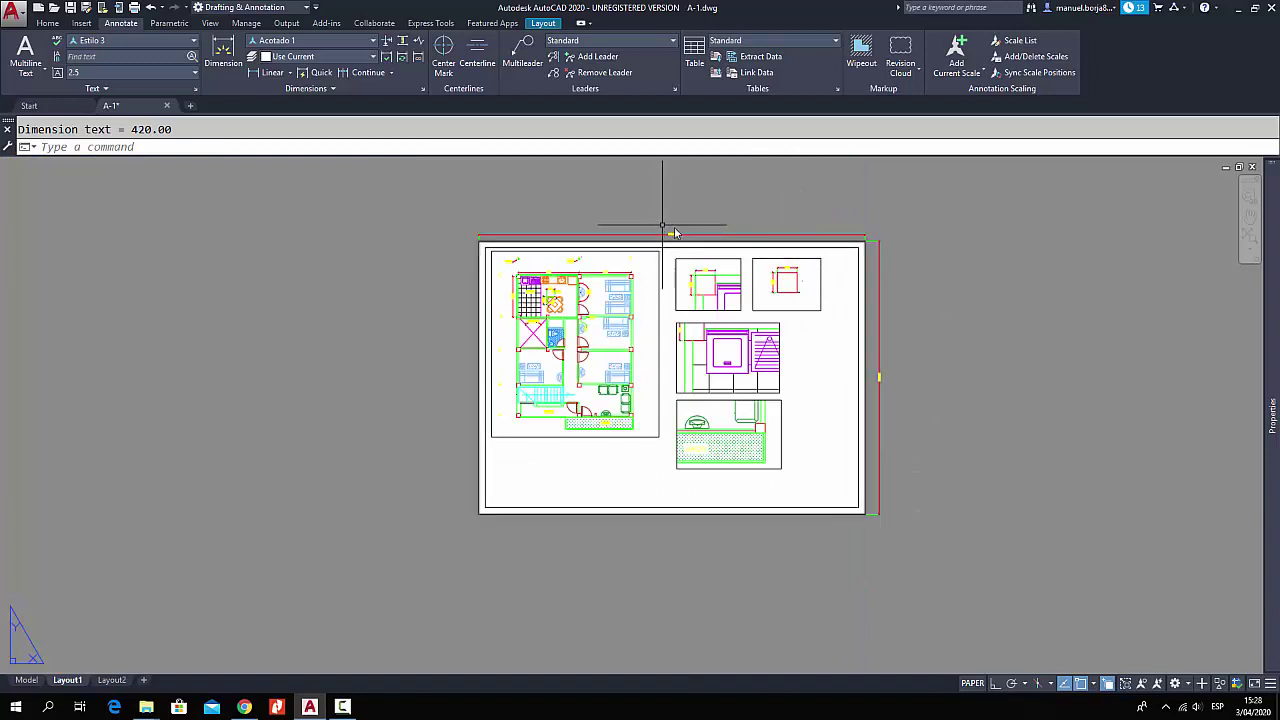
pyautogui.scroll(3, 778, 258)
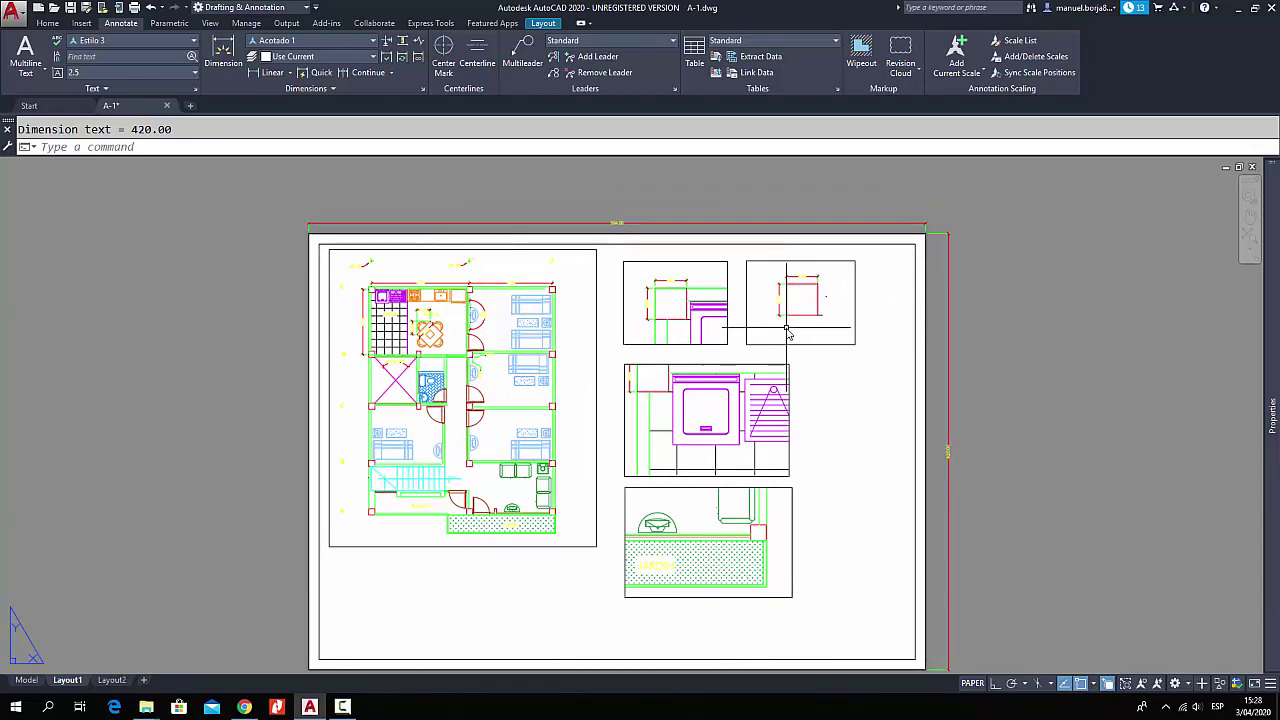
pyautogui.click(645, 270)
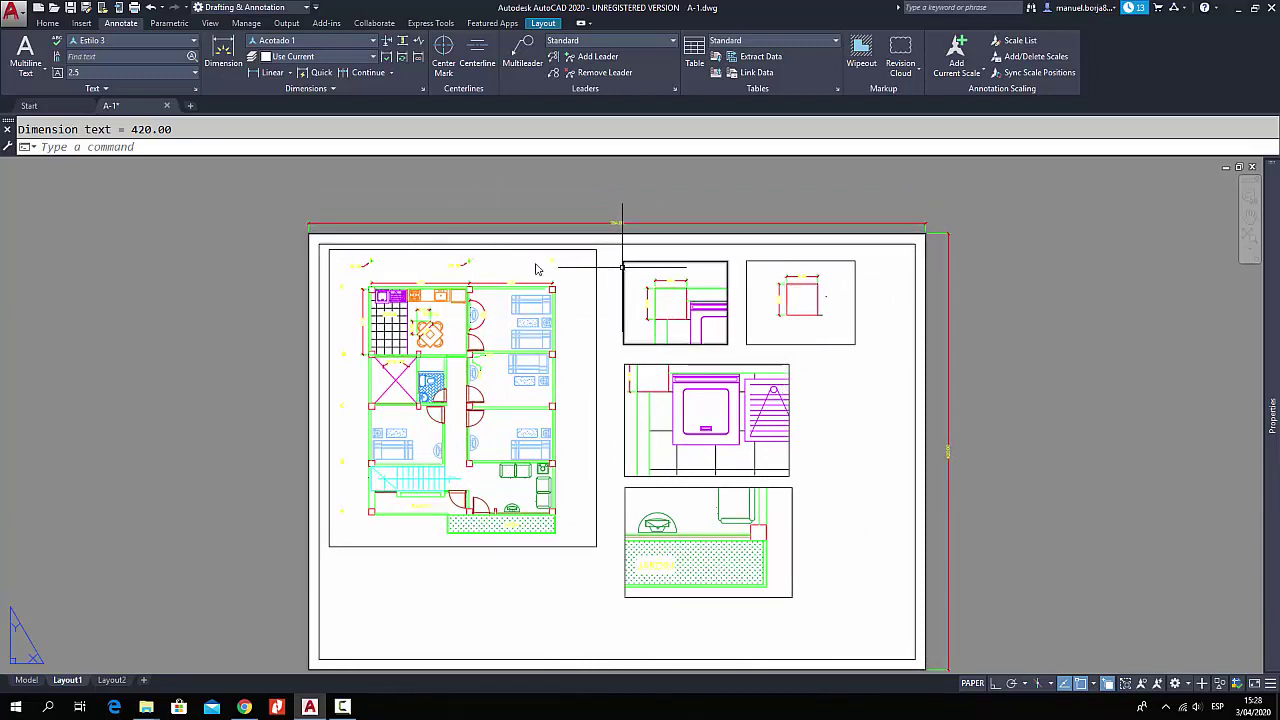
pyautogui.click(537, 271)
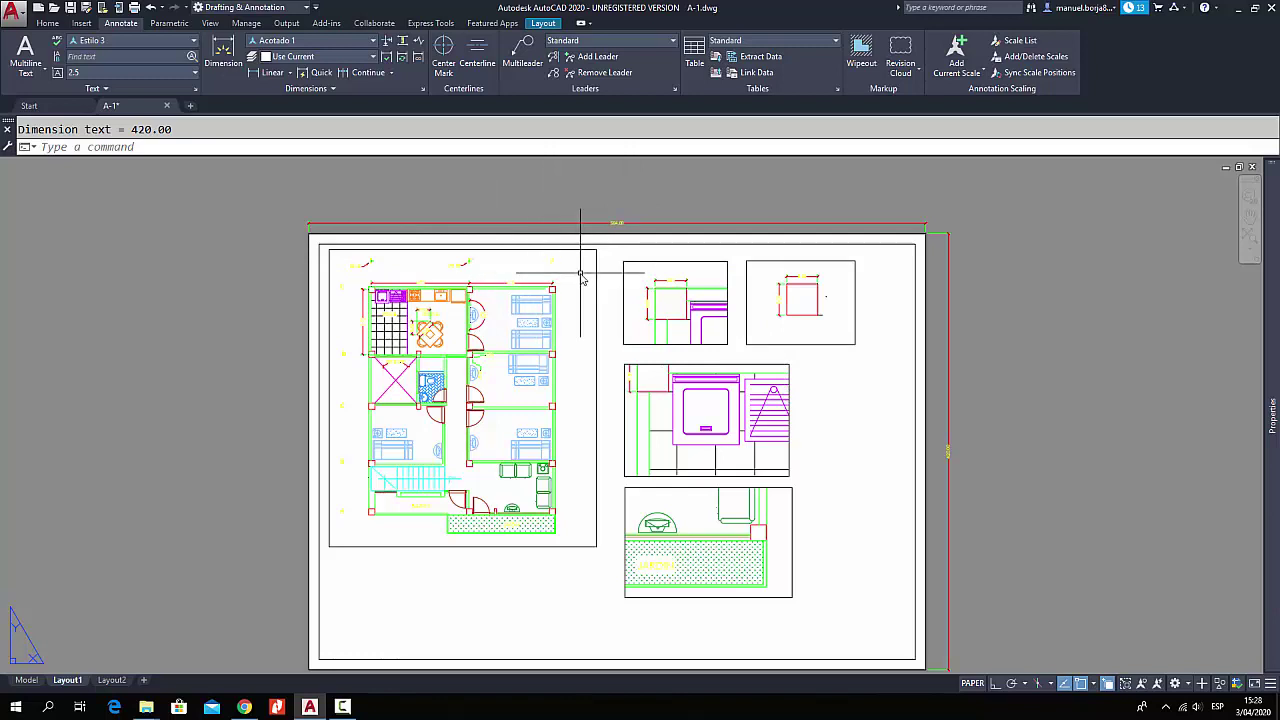
pyautogui.moveTo(661, 331); pyautogui.dragTo(647, 313, button='middle')
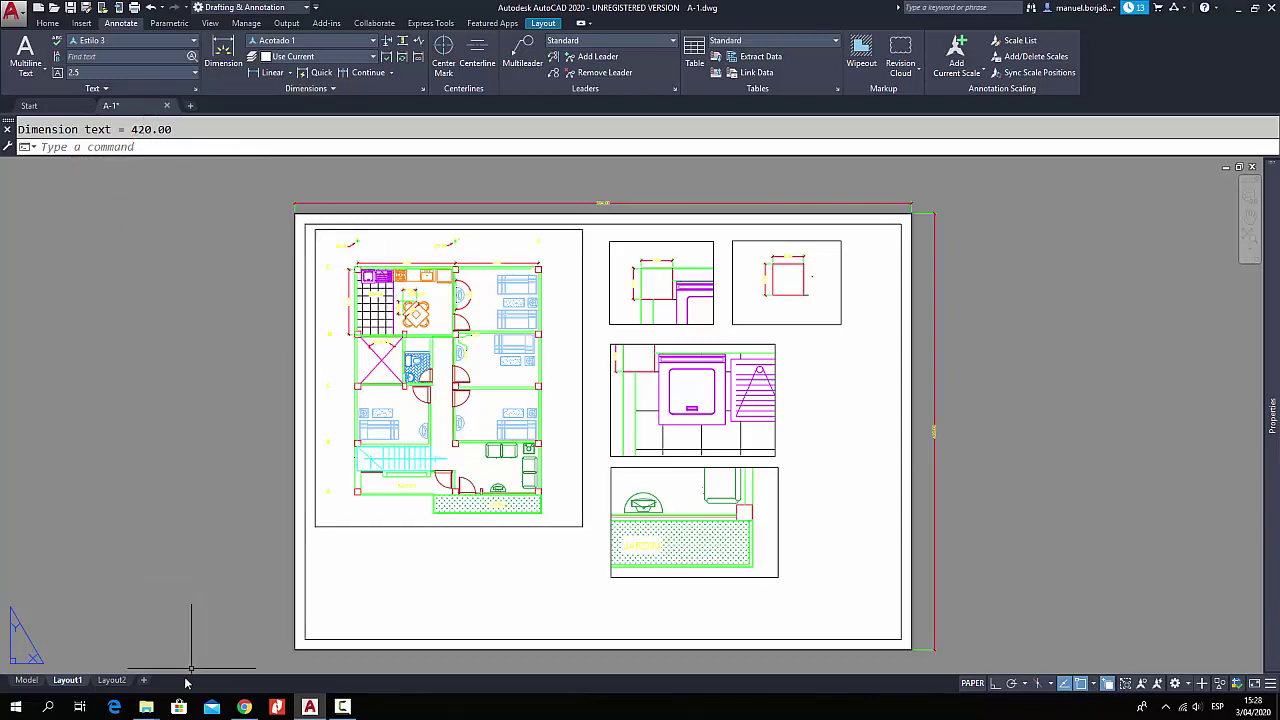
pyautogui.click(149, 707)
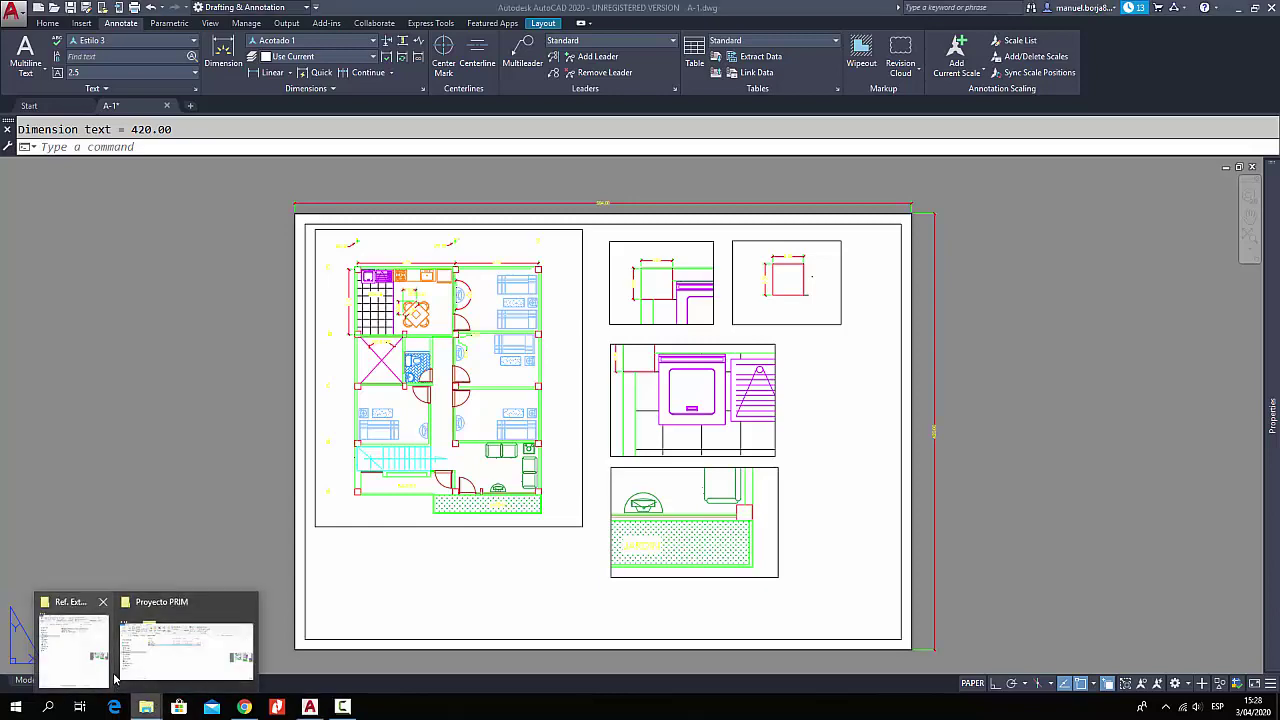
pyautogui.click(166, 655)
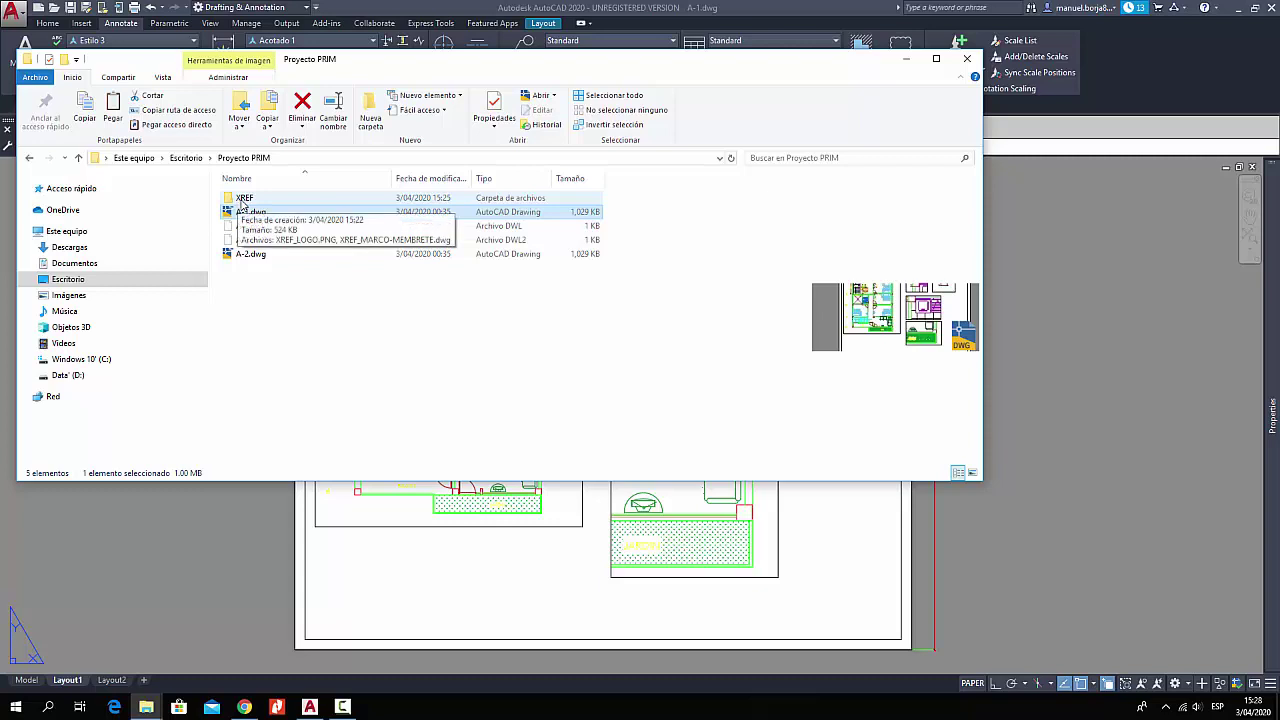
pyautogui.click(1144, 216)
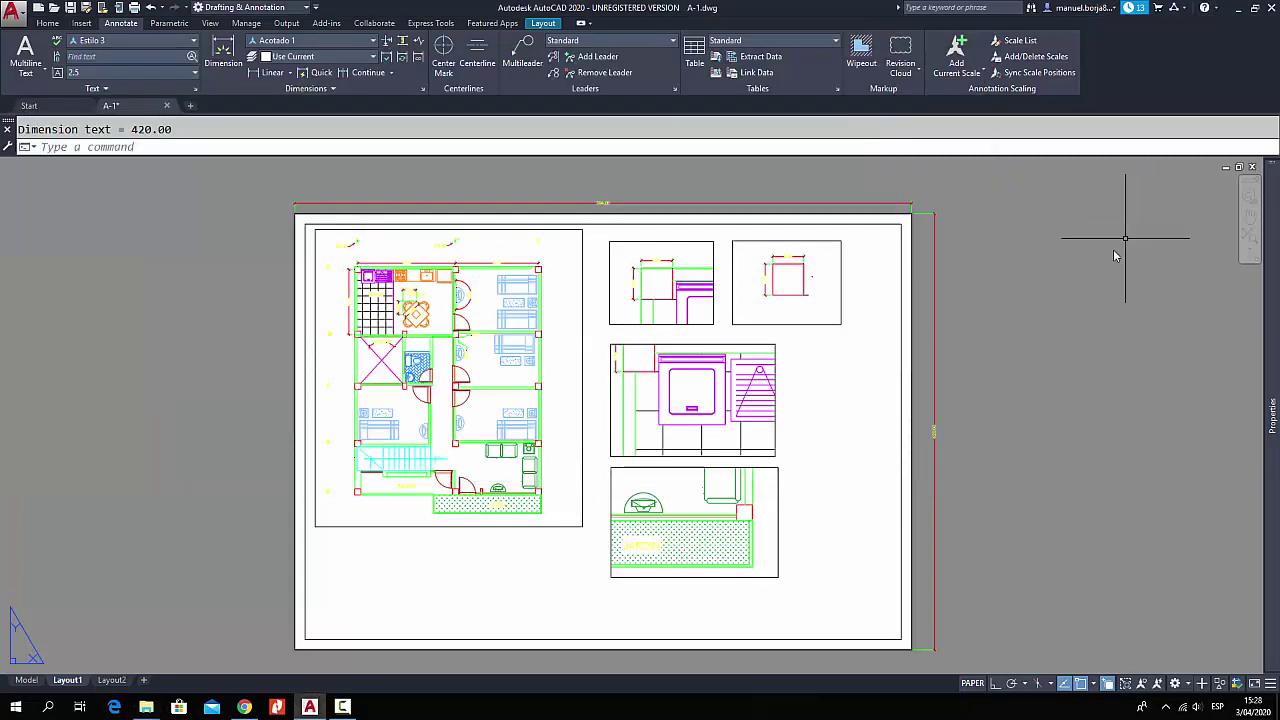
# - Close A-1.dwg and save its changes
pyautogui.click(166, 106)
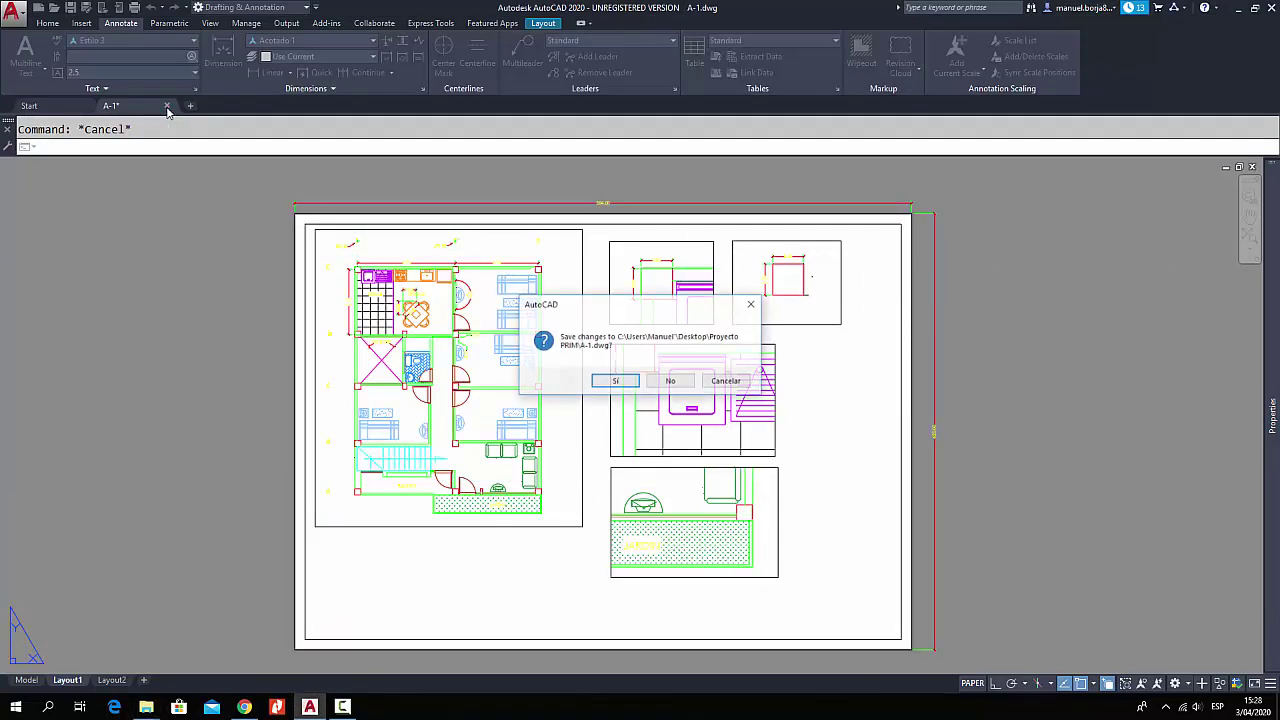
pyautogui.click(627, 386)
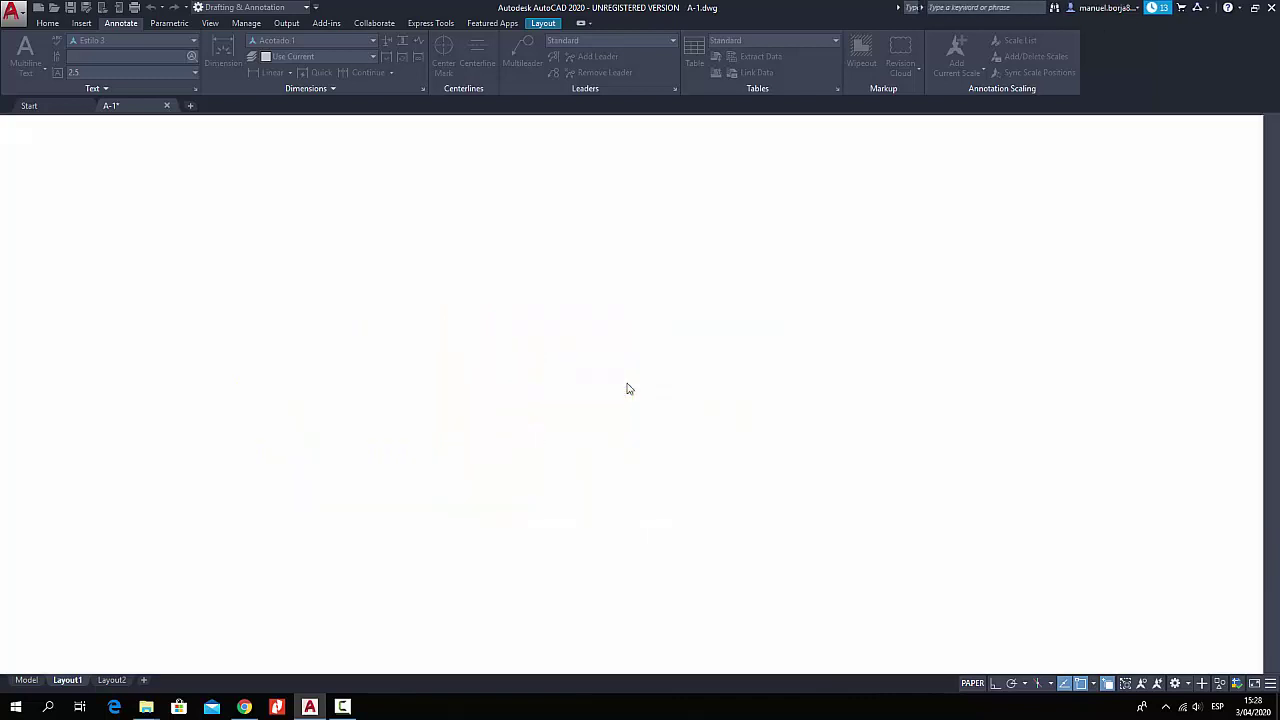
# - Open XREF_MARCO-MEMBRETE.dwg from the XREF subfolder of Proyecto PRIM in AutoCAD, minimizing the folder window and dismissing the AEC objects notice
pyautogui.moveTo(147, 707)
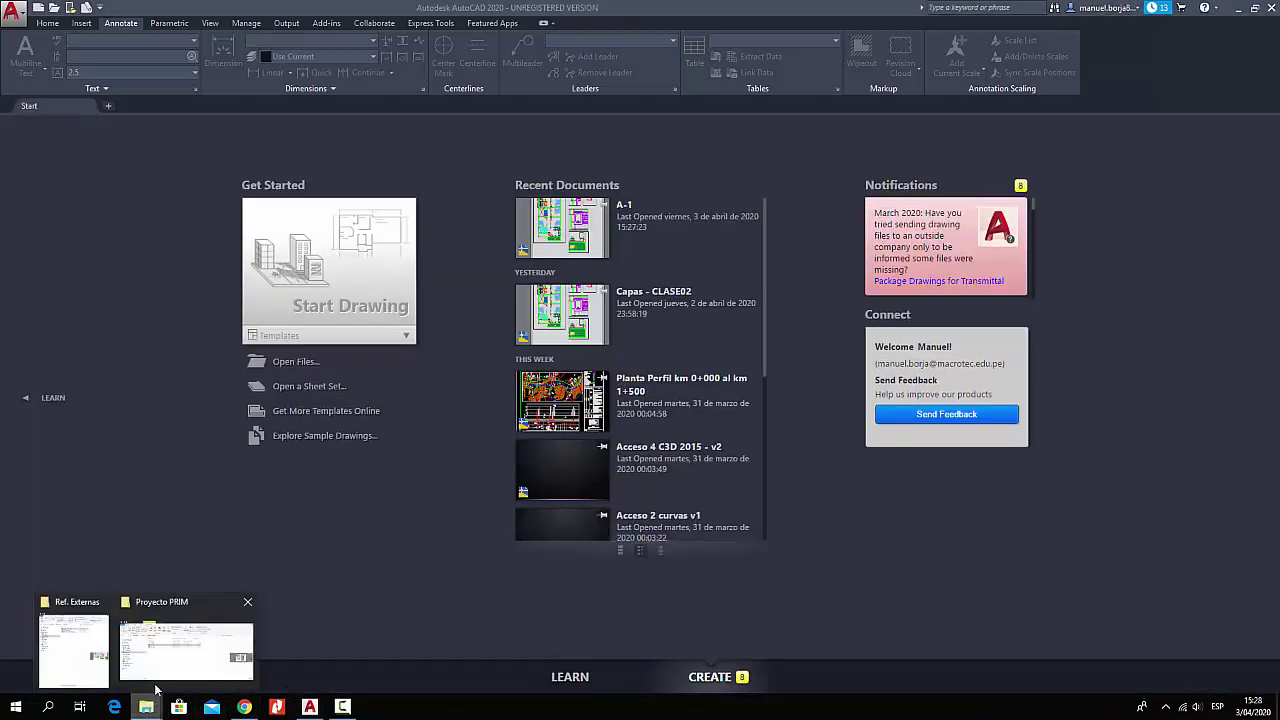
pyautogui.click(158, 652)
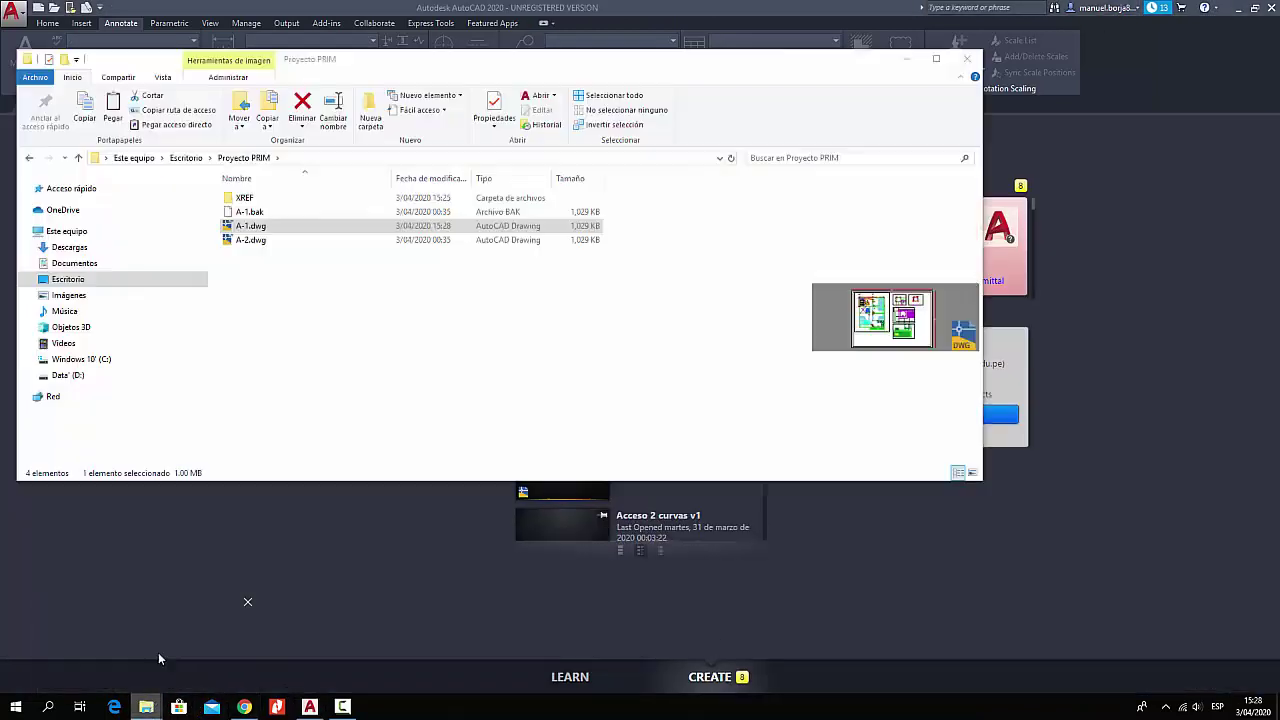
pyautogui.doubleClick(243, 198)
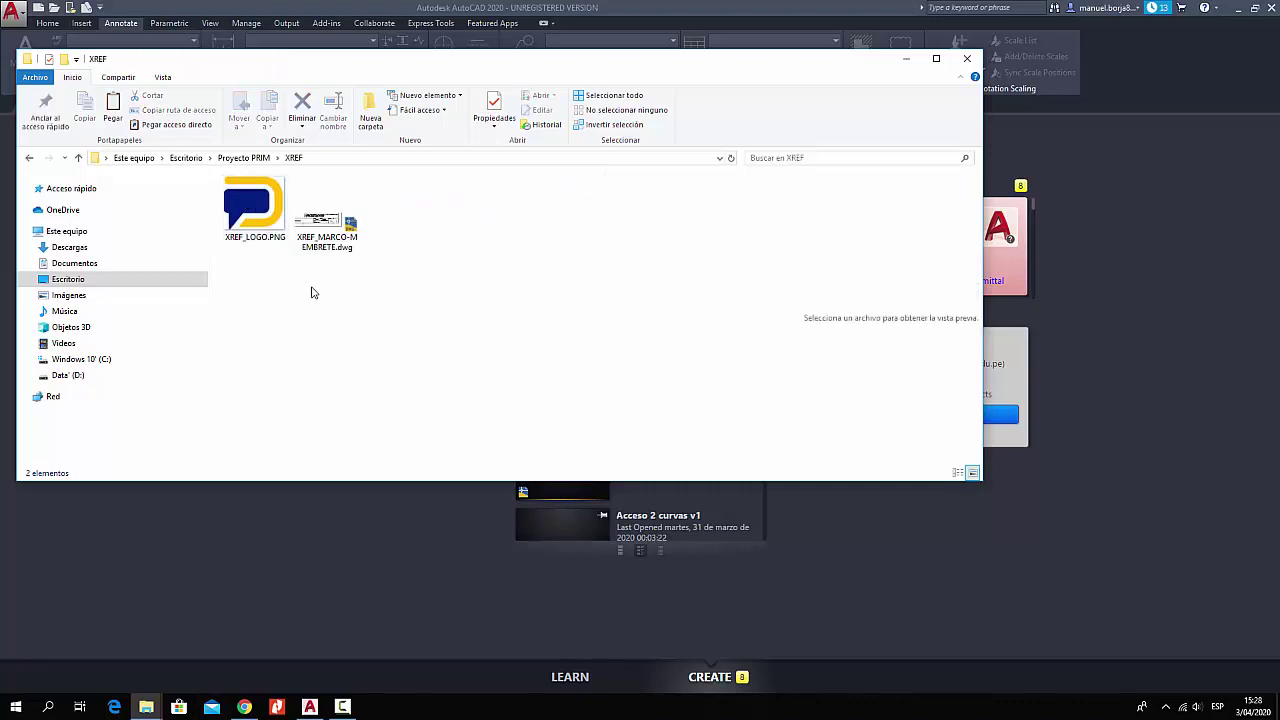
pyautogui.click(326, 255)
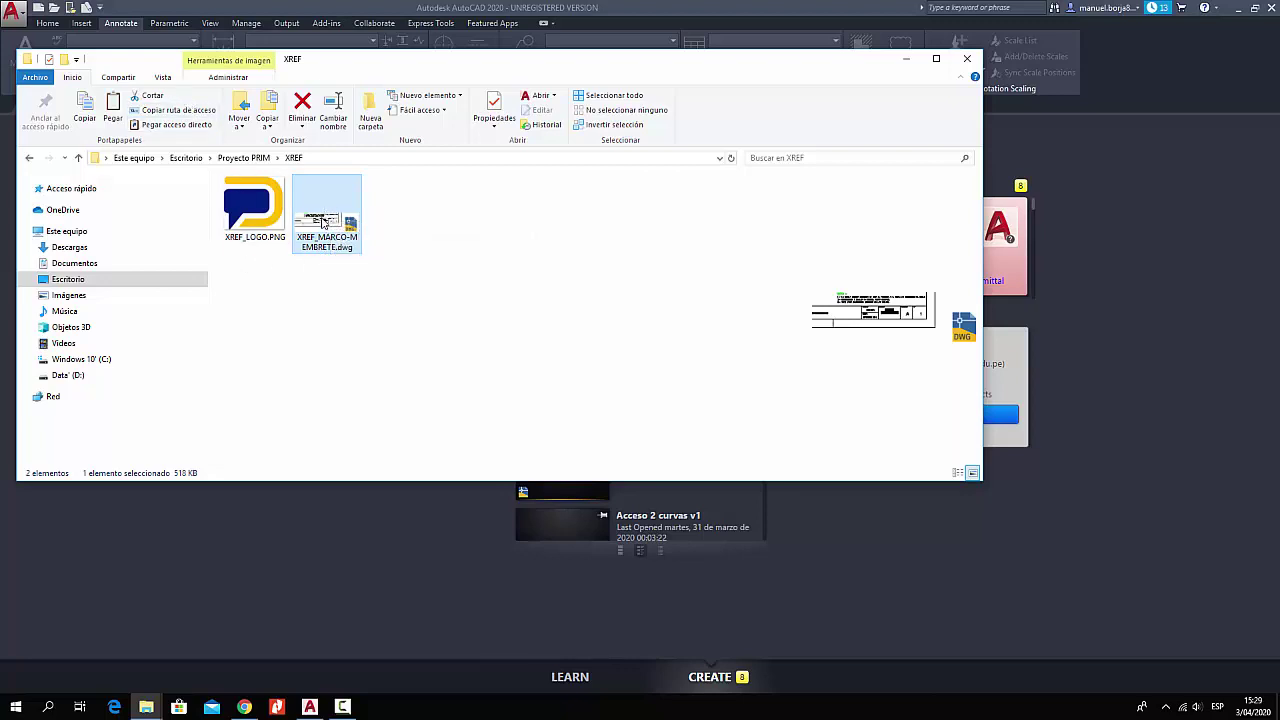
pyautogui.moveTo(332, 216); pyautogui.dragTo(728, 520)
pyautogui.moveTo(903, 586); pyautogui.dragTo(906, 586)
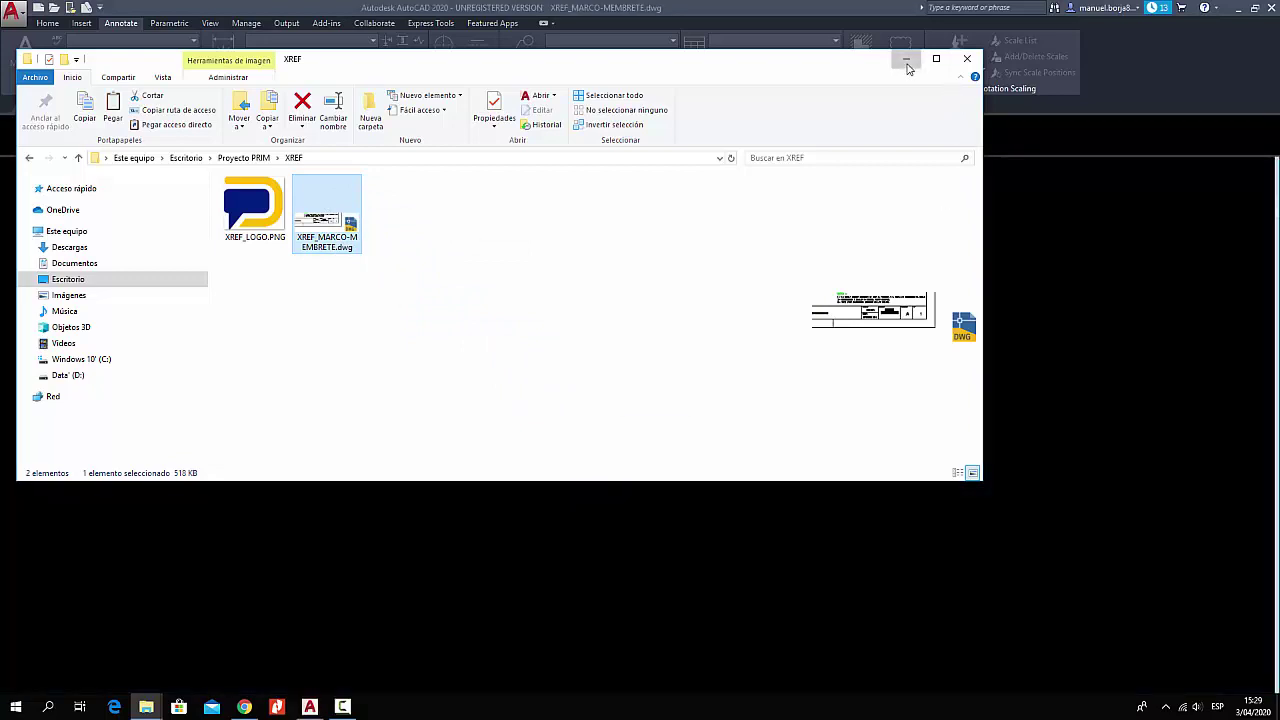
pyautogui.click(906, 62)
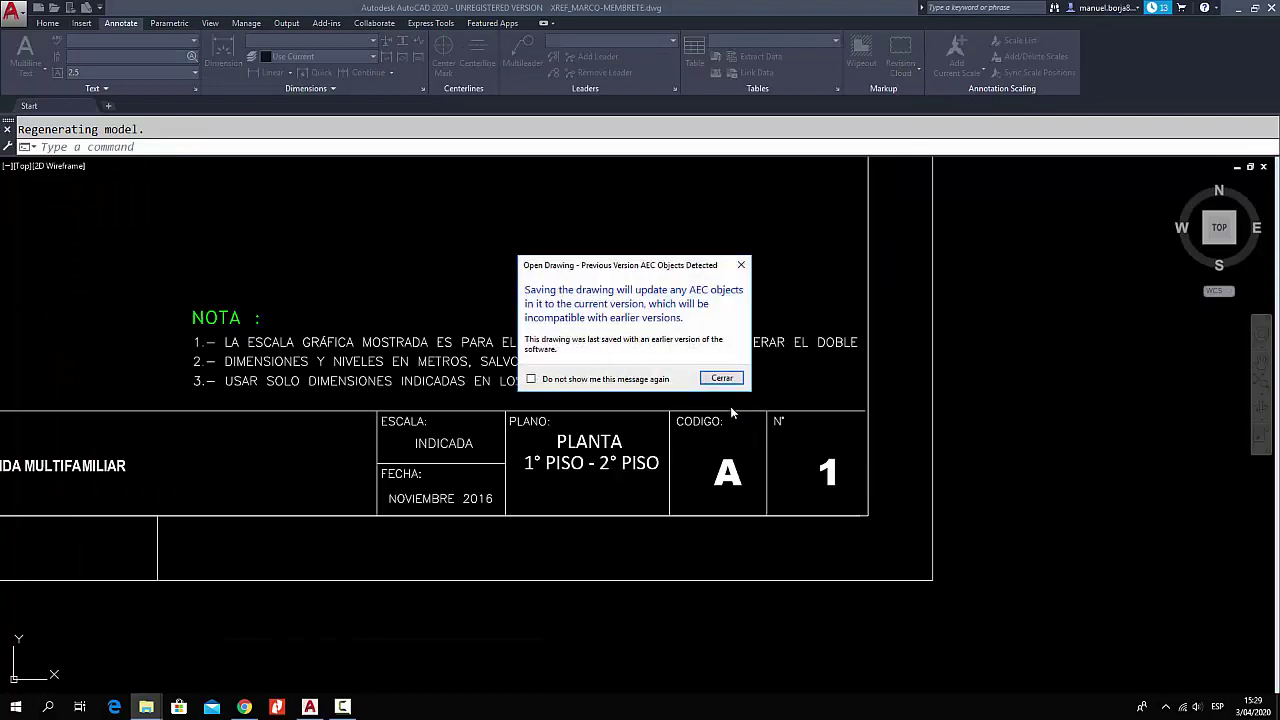
pyautogui.click(722, 378)
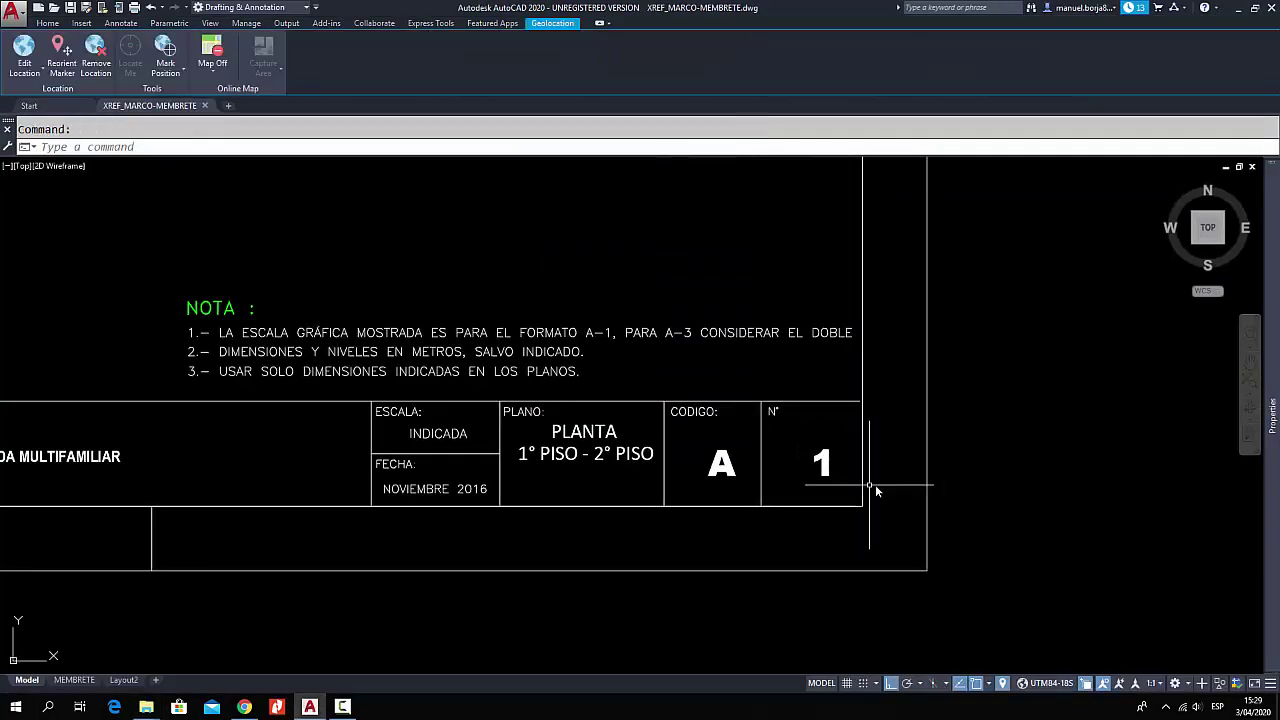
# - Check the coordinates of the title block frame's lower-left outer corner in model space with the ID command
pyautogui.scroll(-6, 889, 490)
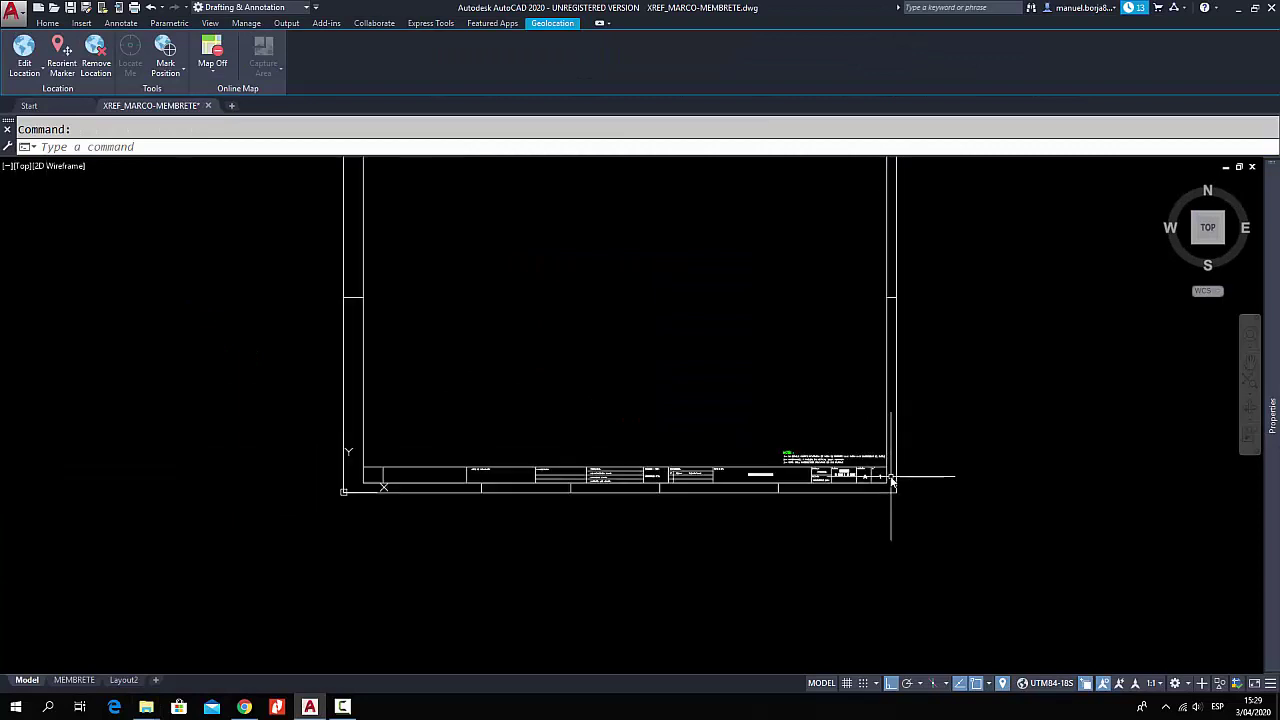
pyautogui.moveTo(818, 385)
pyautogui.mouseDown(button='middle')
pyautogui.moveTo(866, 517)
pyautogui.moveTo(851, 494)
pyautogui.mouseUp(button='middle')
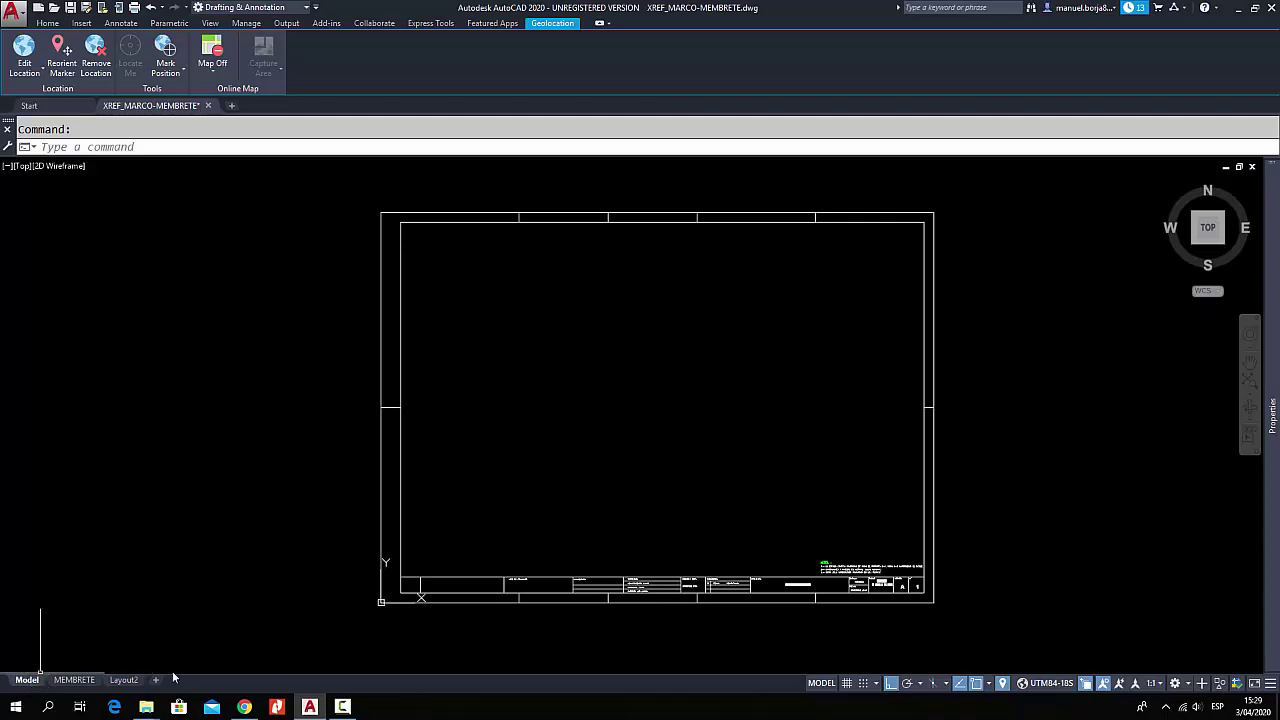
pyautogui.scroll(5, 375, 590)
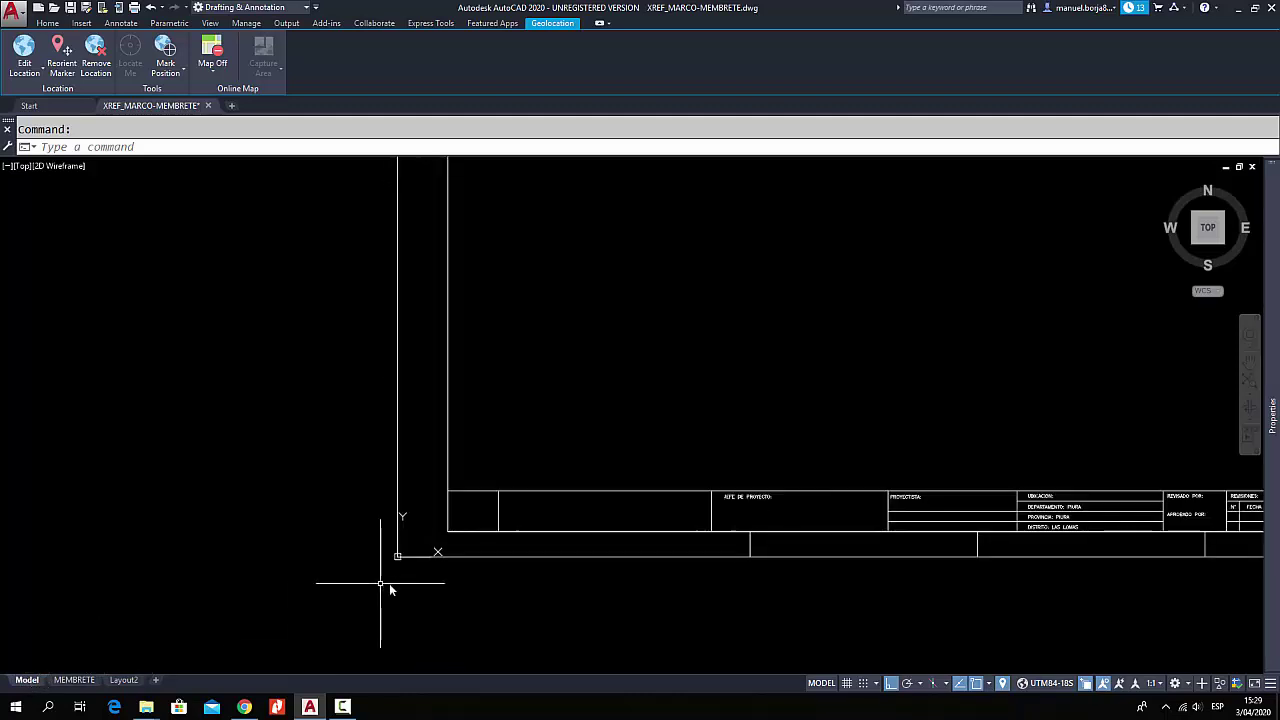
pyautogui.scroll(3, 440, 578)
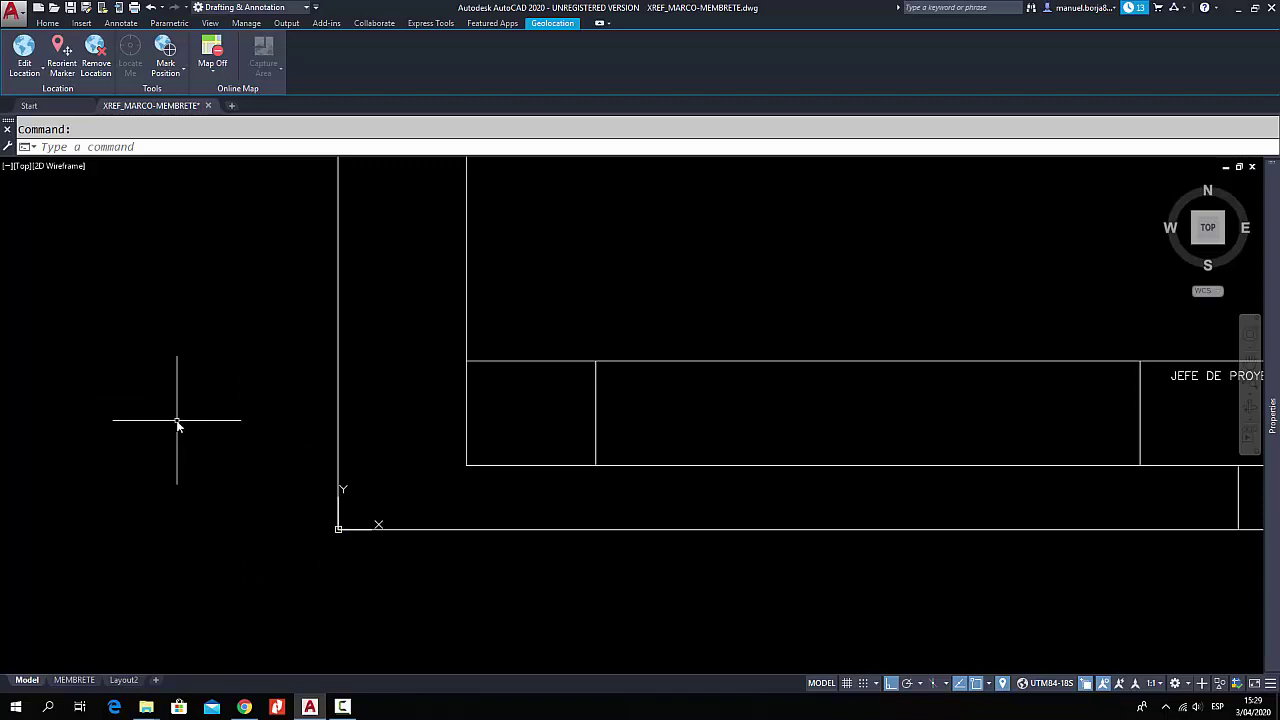
pyautogui.write('ID')
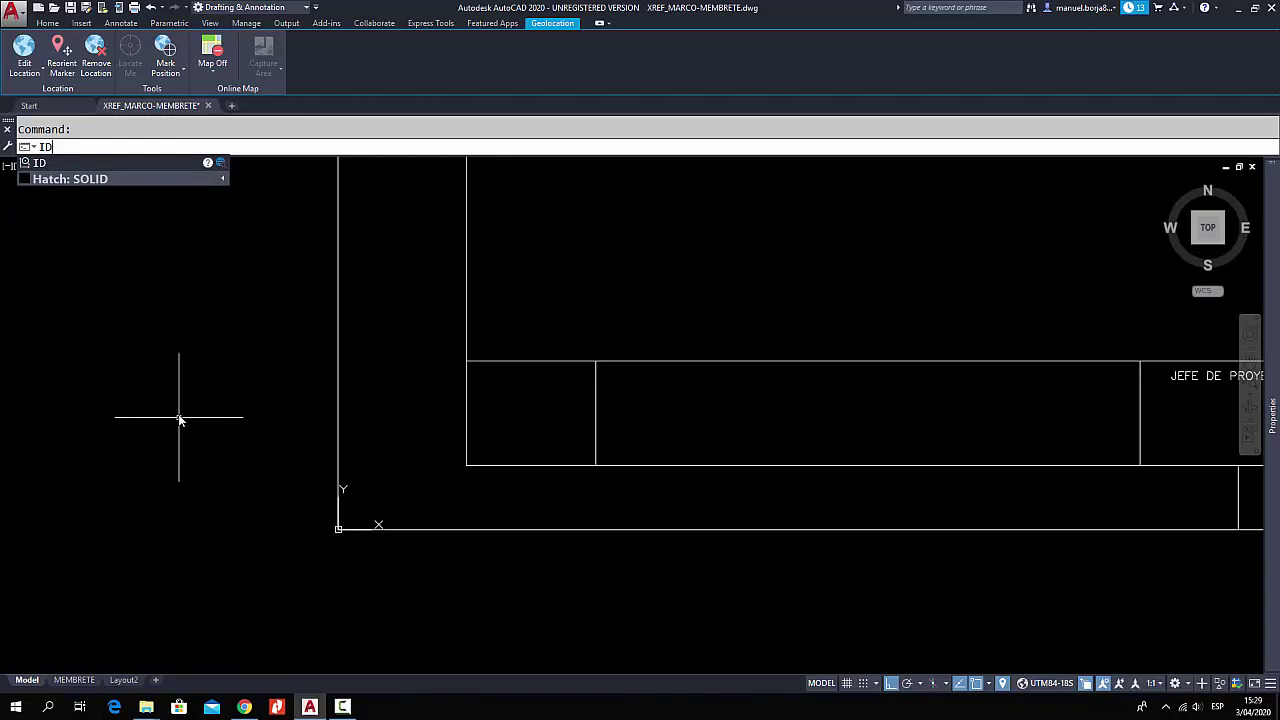
pyautogui.press('Return')
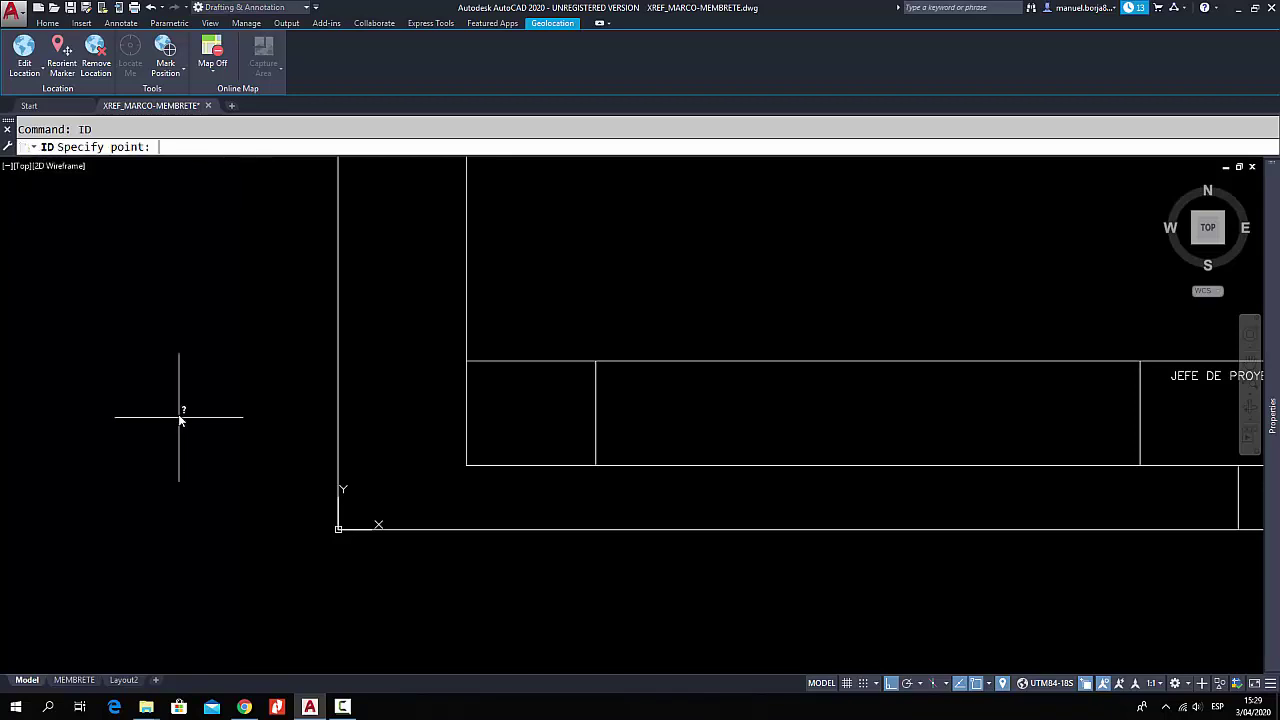
pyautogui.click(338, 530)
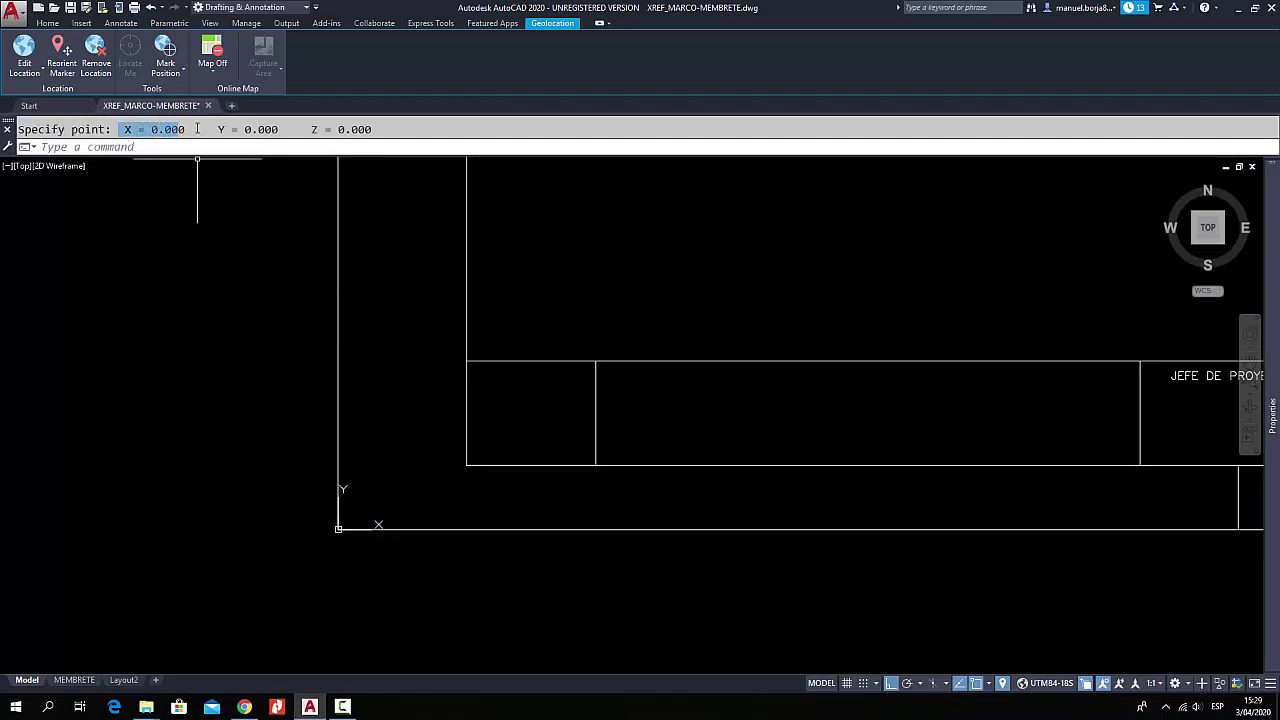
pyautogui.moveTo(197, 129); pyautogui.dragTo(240, 129)
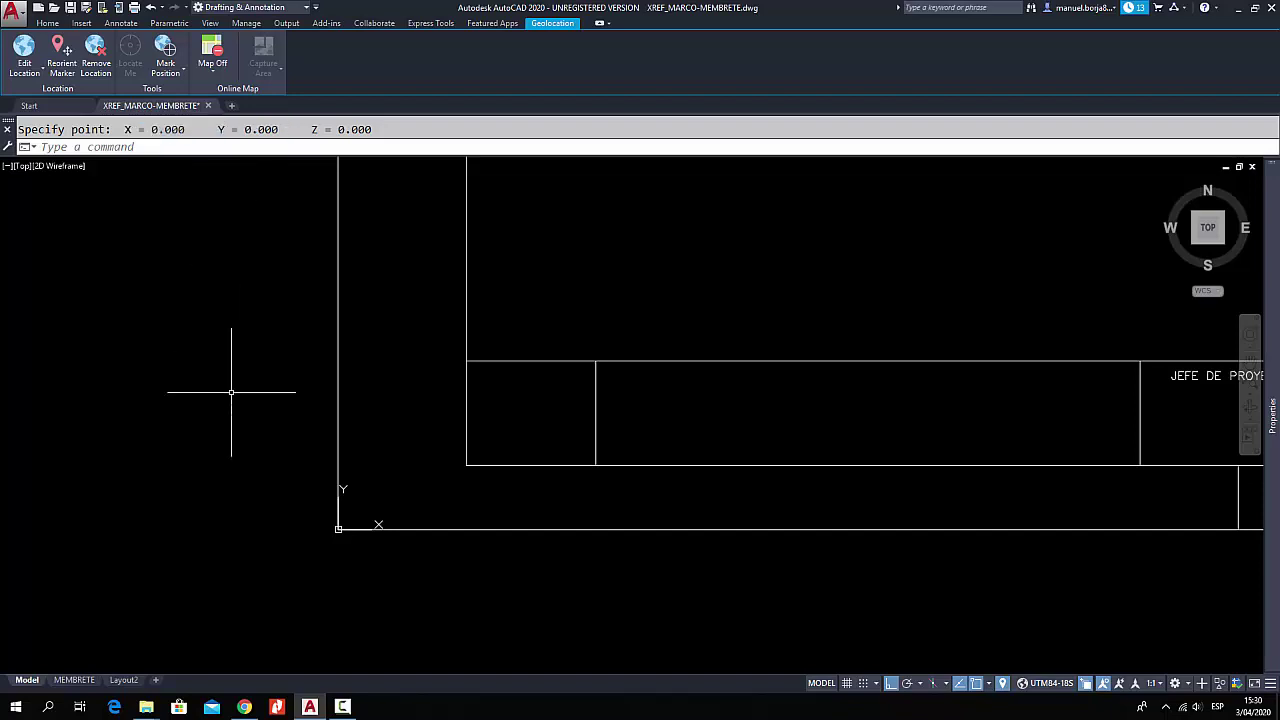
pyautogui.moveTo(280, 130); pyautogui.dragTo(155, 130)
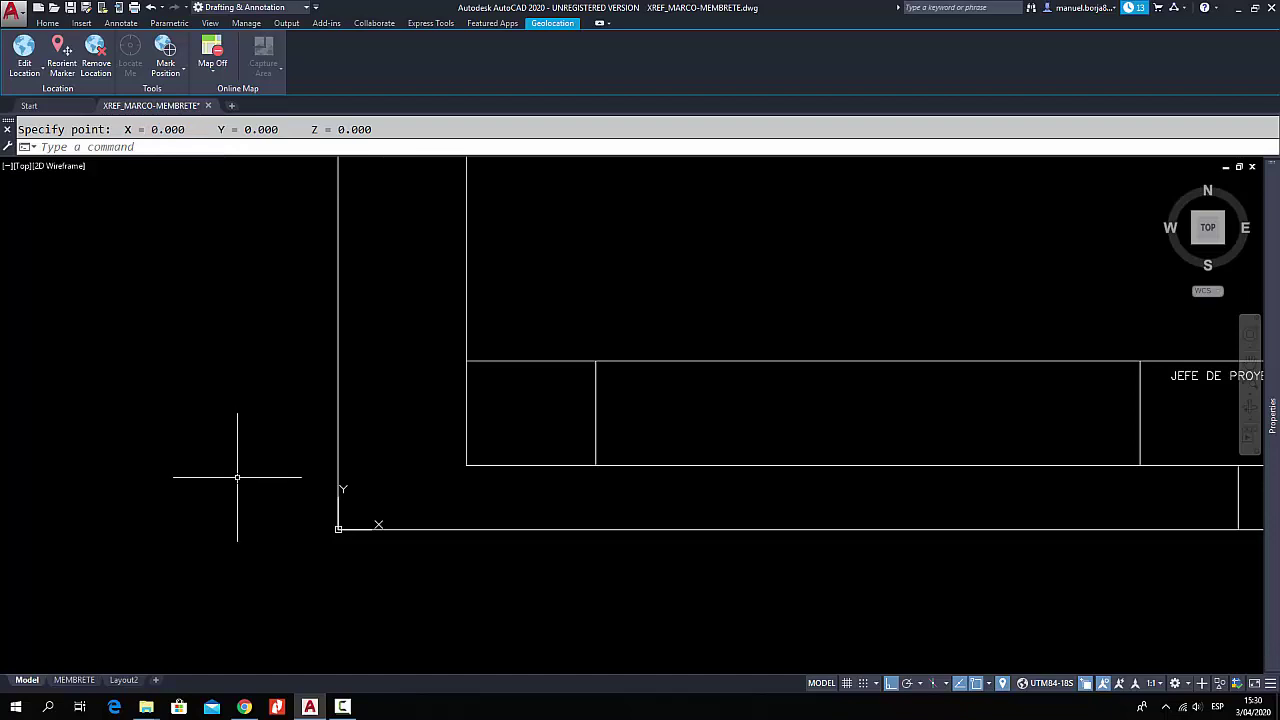
pyautogui.scroll(-3, 237, 477)
pyautogui.scroll(-6, 237, 477)
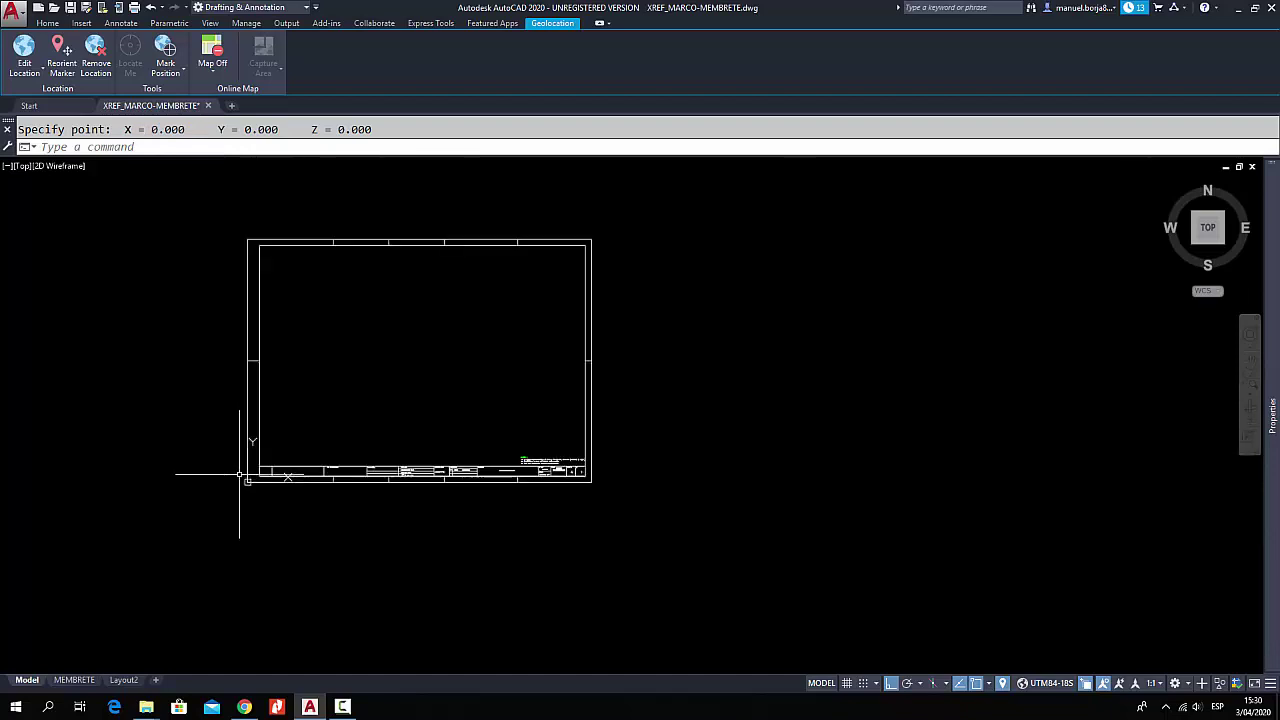
pyautogui.moveTo(266, 401)
pyautogui.mouseDown(button='middle')
pyautogui.moveTo(268, 413)
pyautogui.moveTo(406, 457)
pyautogui.mouseUp(button='middle')
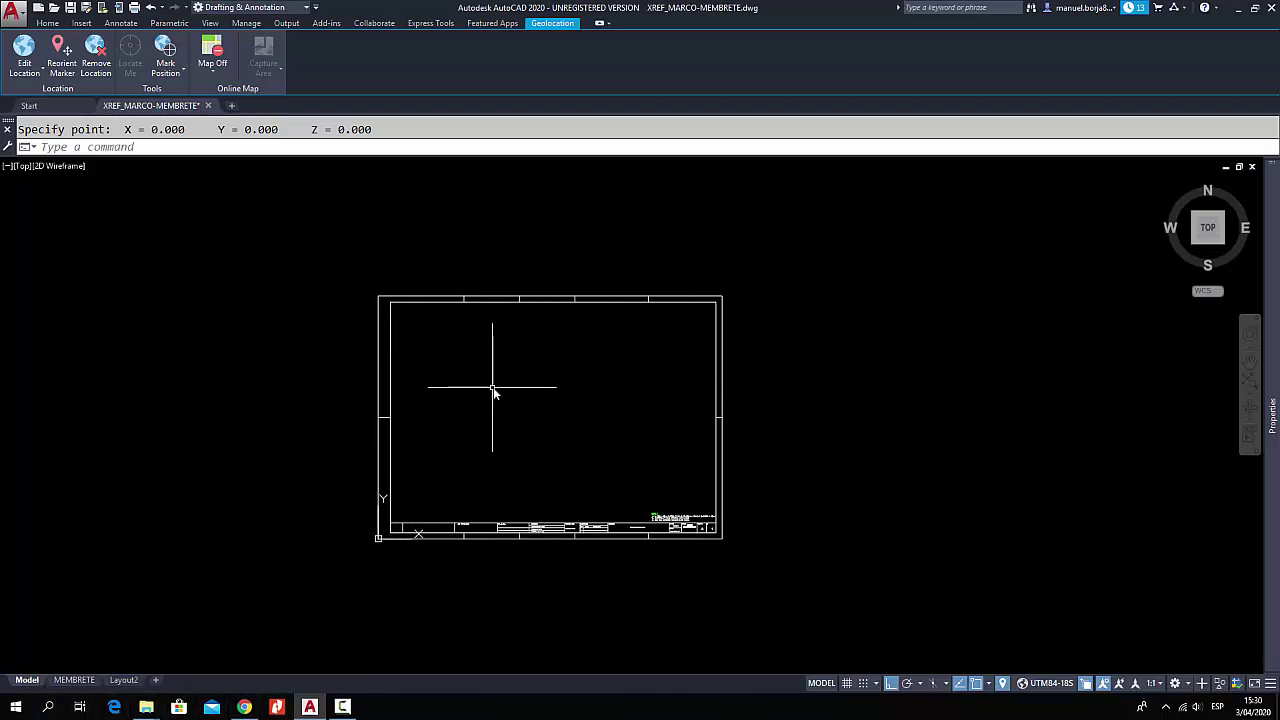
pyautogui.moveTo(494, 380)
pyautogui.mouseDown(button='middle')
pyautogui.moveTo(623, 369)
pyautogui.moveTo(604, 373)
pyautogui.mouseUp(button='middle')
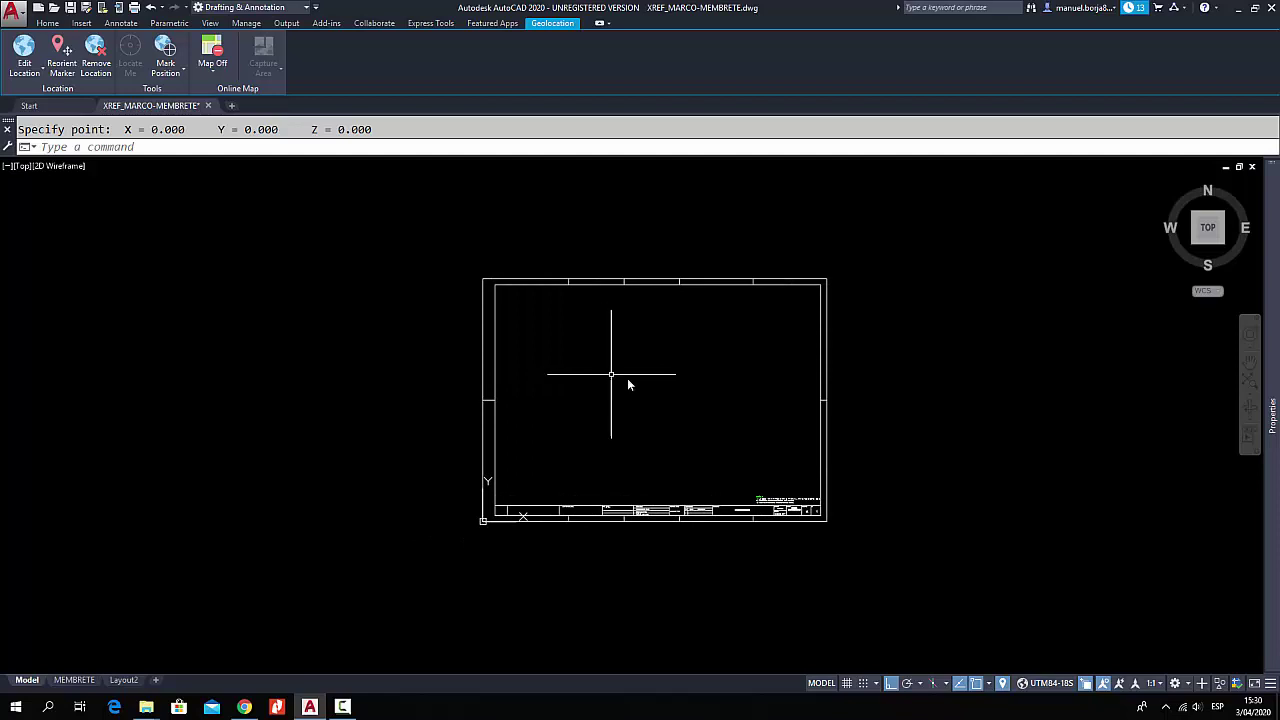
pyautogui.scroll(2, 600, 410)
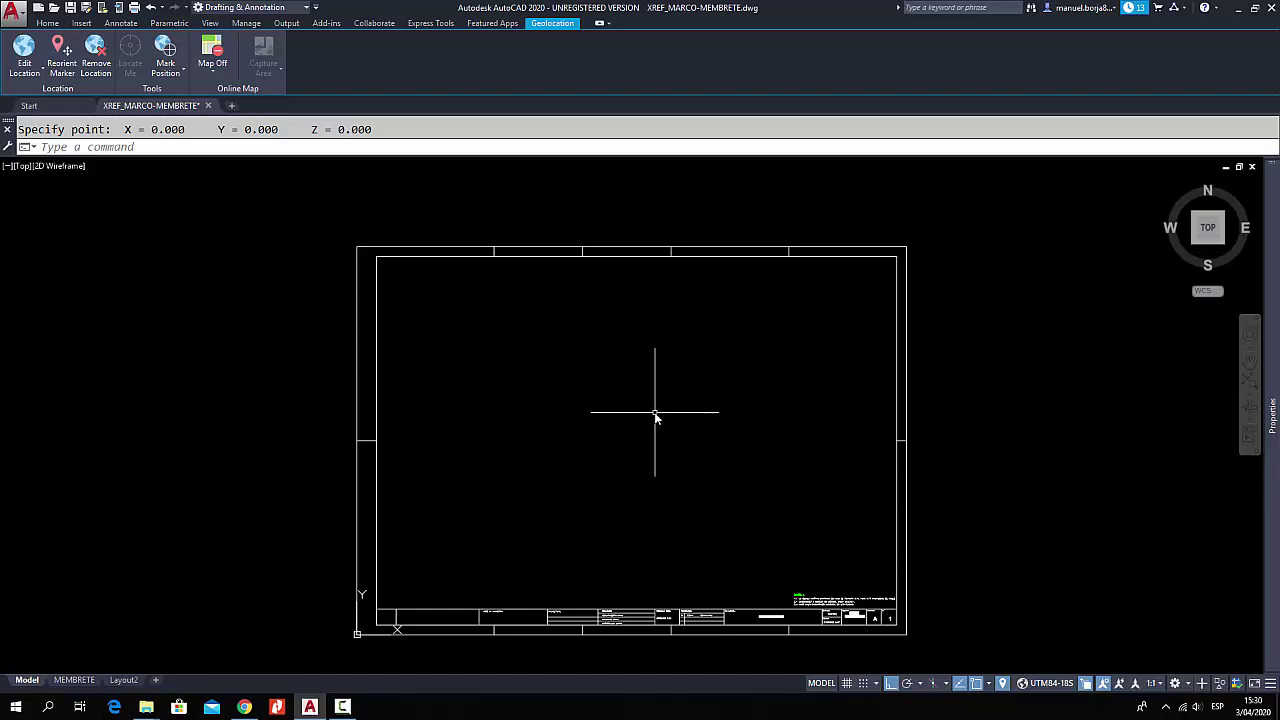
# - Add an aligned dimension along the full top outer edge of the title block frame, placing it just above the frame
pyautogui.write('L')
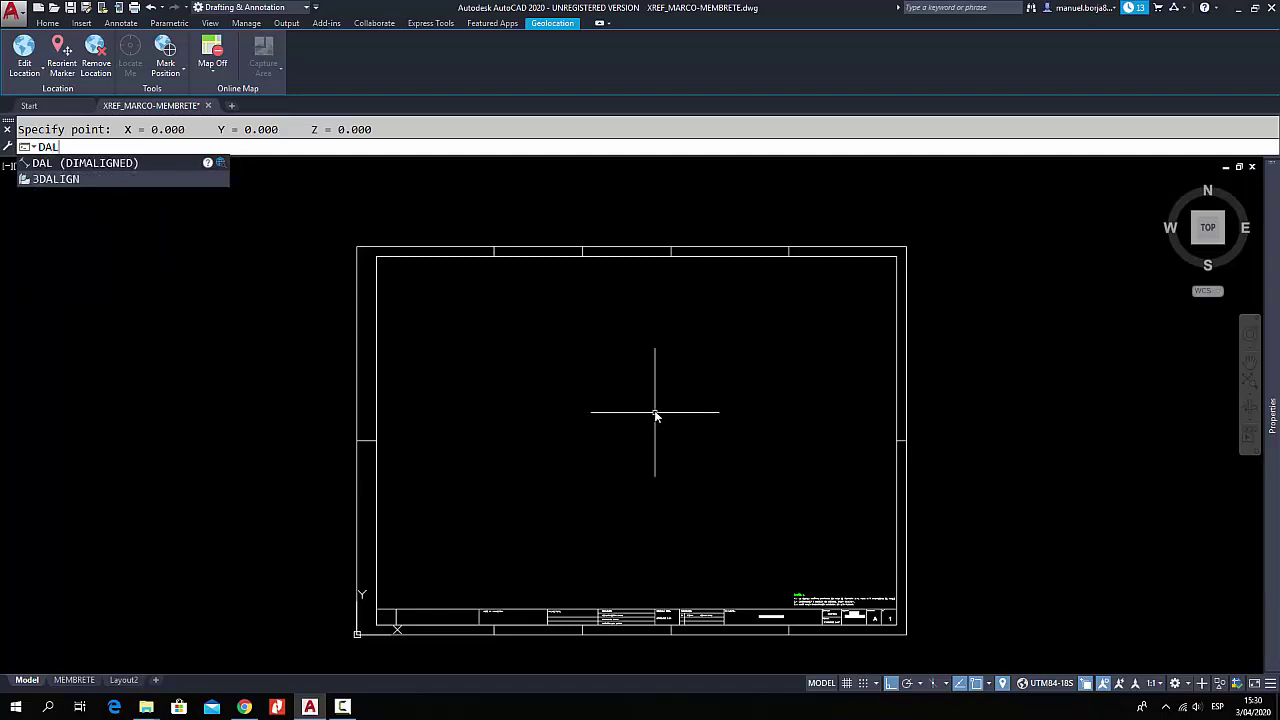
pyautogui.press('Return')
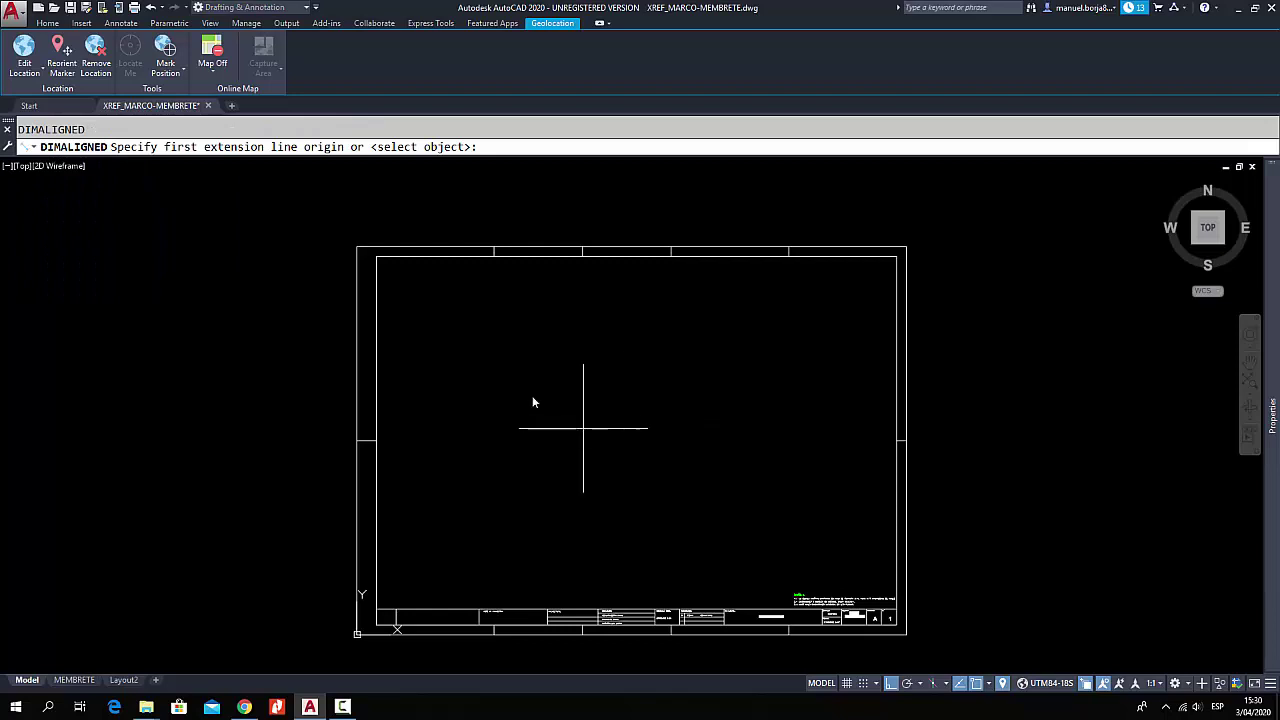
pyautogui.scroll(2, 390, 208)
pyautogui.click(336, 270)
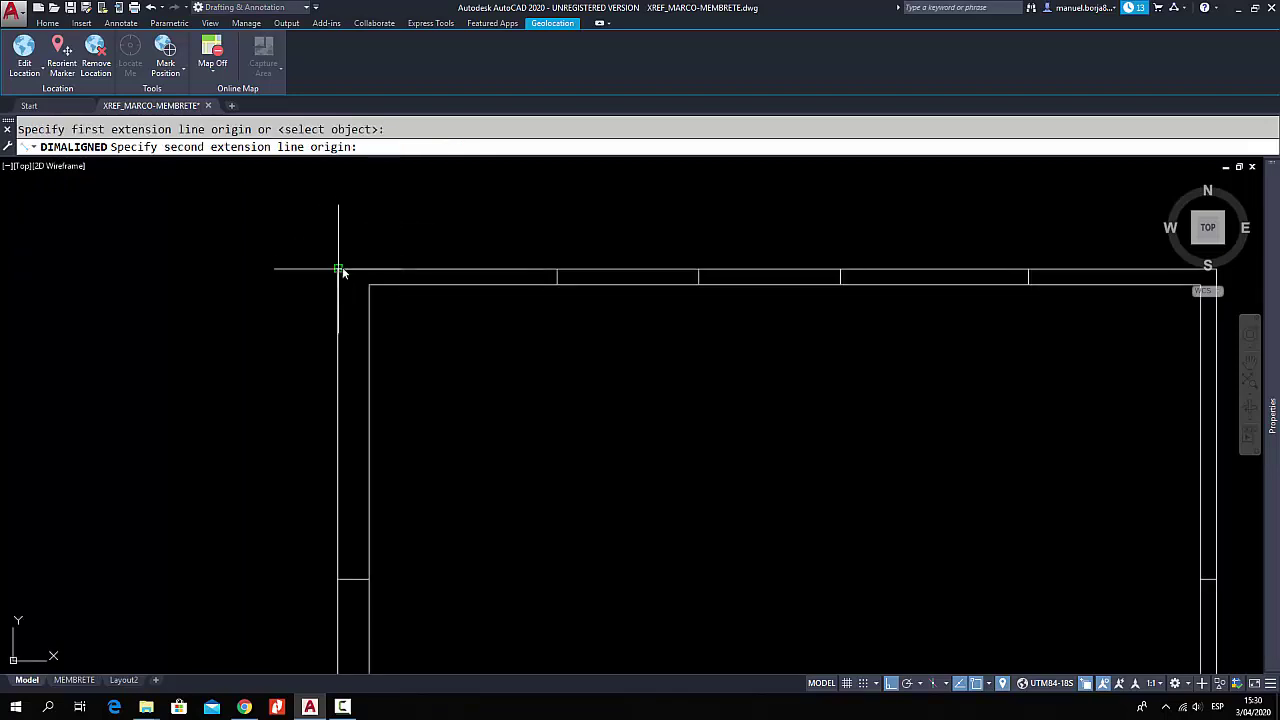
pyautogui.moveTo(703, 200); pyautogui.dragTo(597, 240, button='middle')
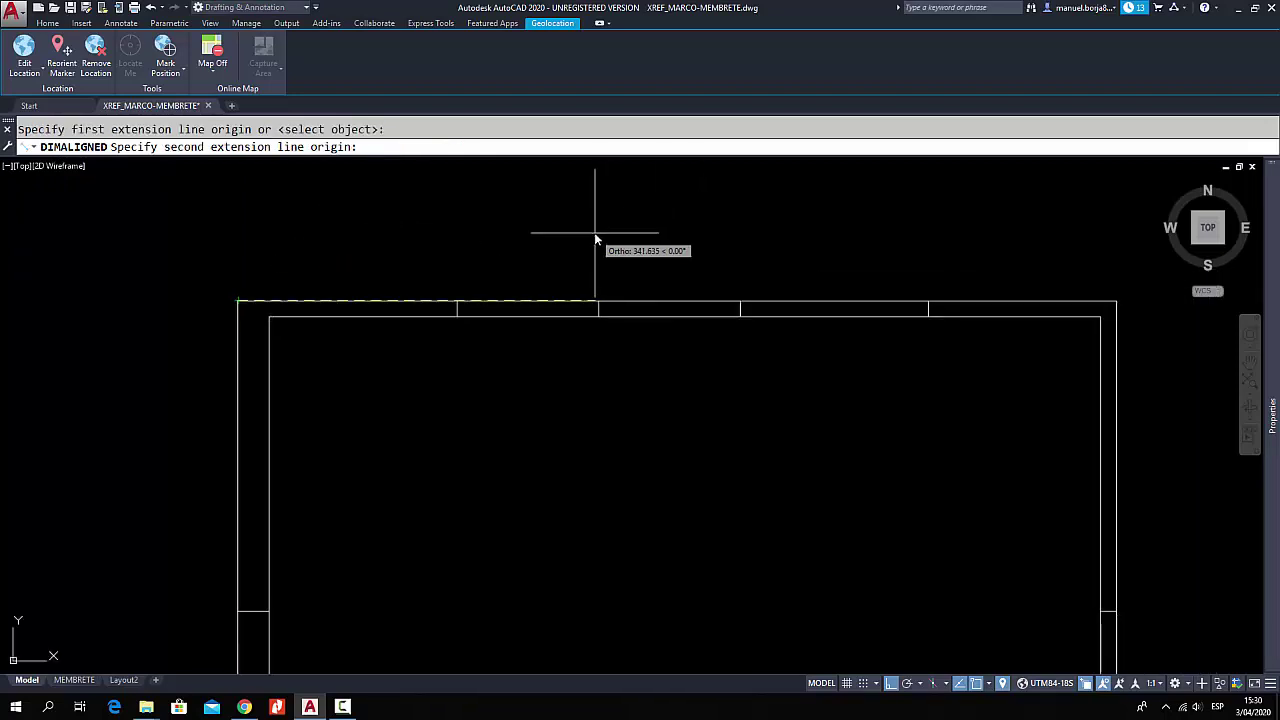
pyautogui.press('F8')
pyautogui.moveTo(849, 220)
pyautogui.mouseDown(button='middle')
pyautogui.moveTo(783, 237)
pyautogui.moveTo(800, 240)
pyautogui.mouseUp(button='middle')
pyautogui.click(1066, 317)
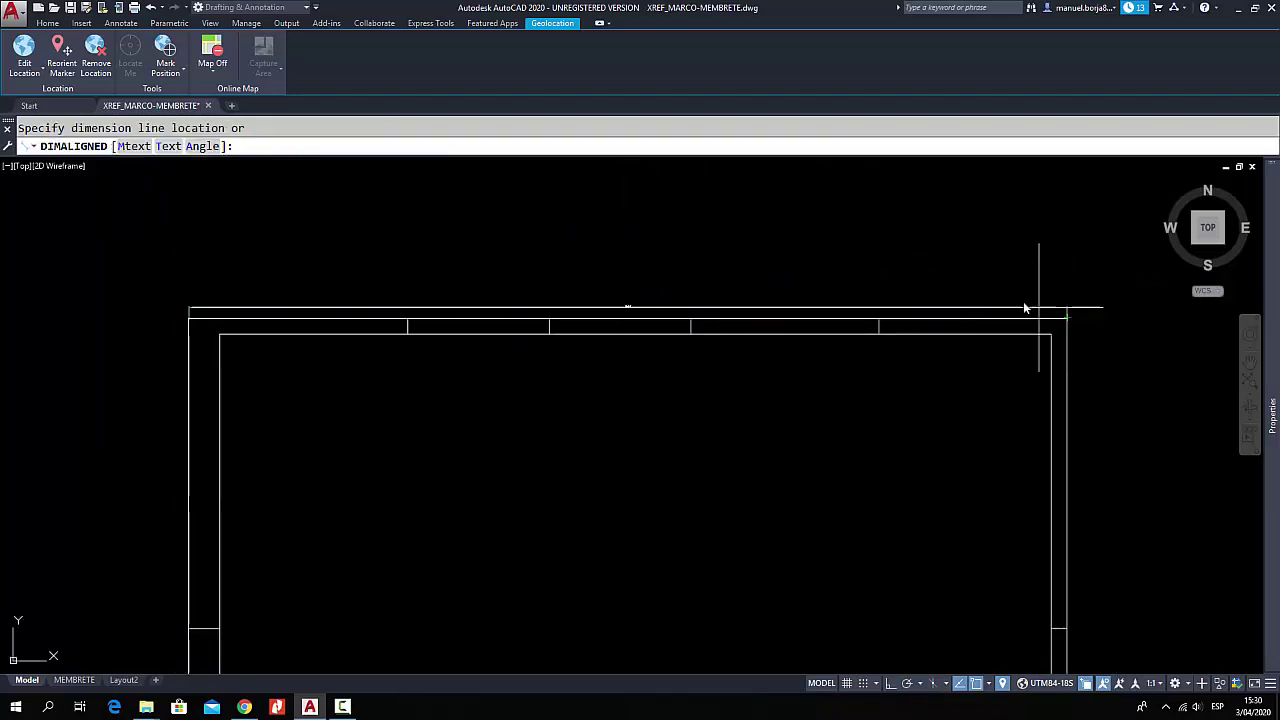
pyautogui.click(900, 285)
pyautogui.scroll(8, 628, 286)
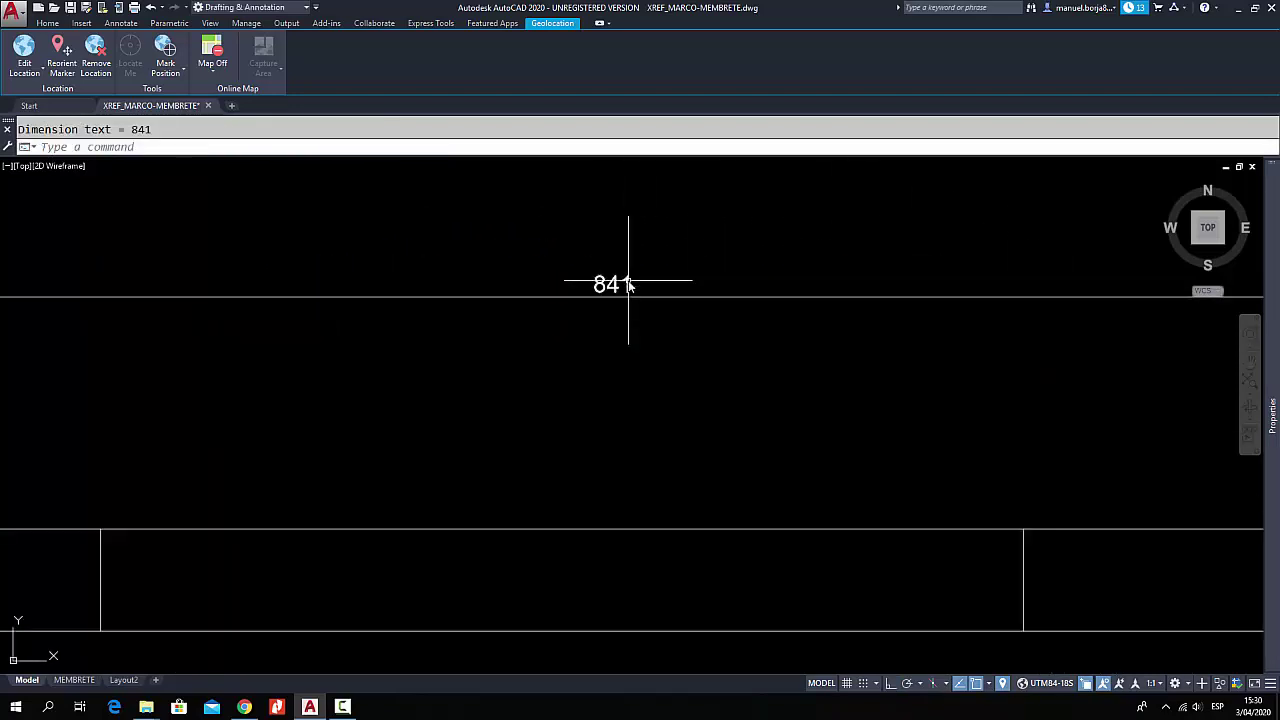
pyautogui.scroll(2, 643, 289)
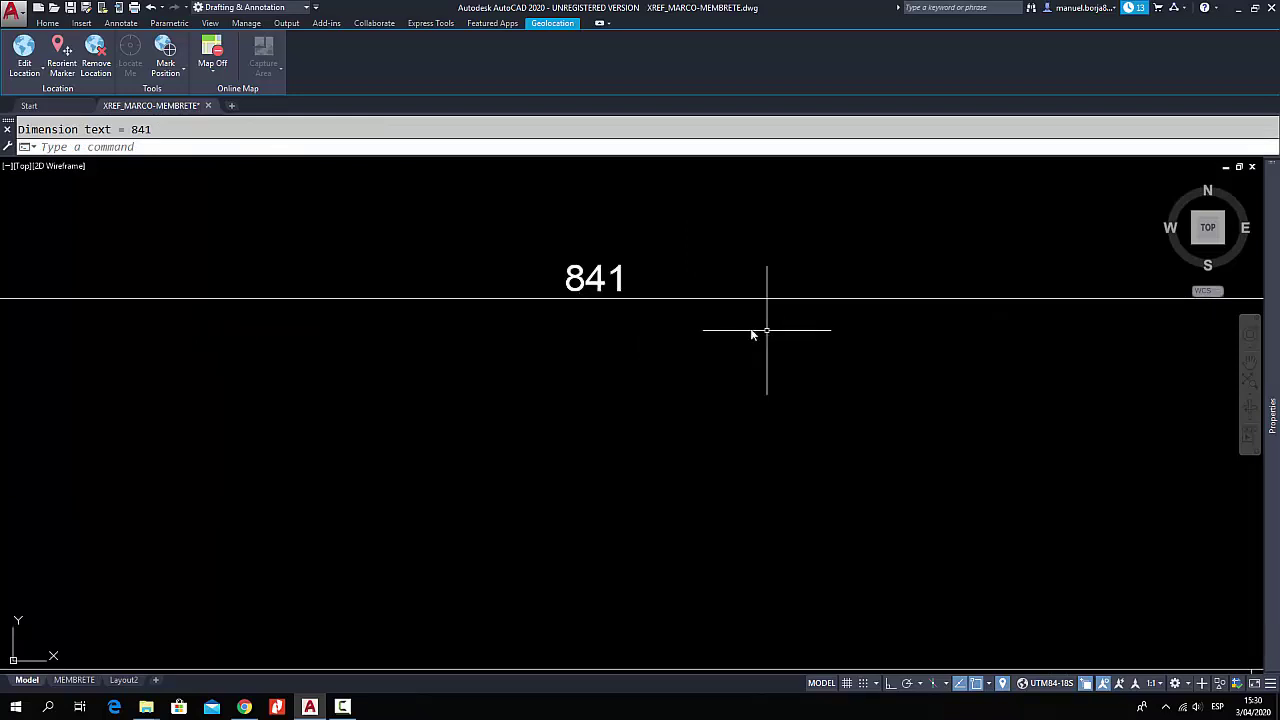
pyautogui.scroll(-12, 753, 334)
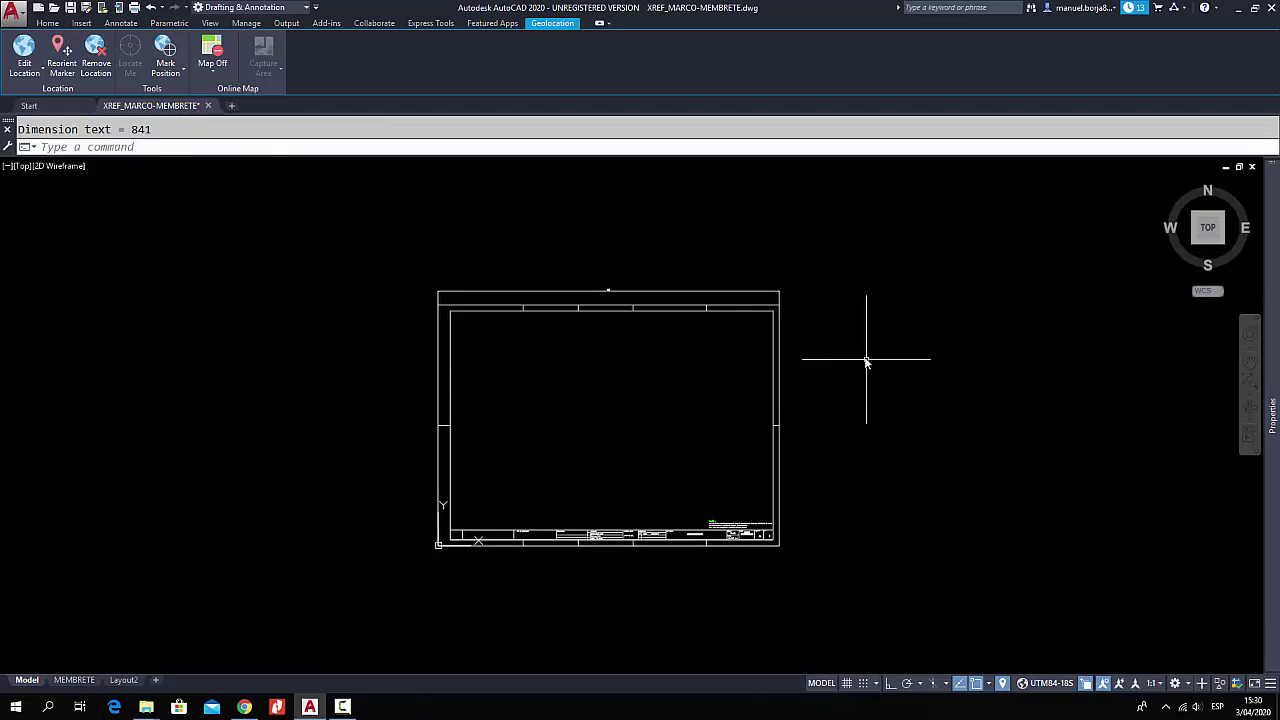
# - Add an aligned dimension along the full right outer edge of the title block frame, placing it just outside the frame
pyautogui.write('dal')
pyautogui.press('Return')
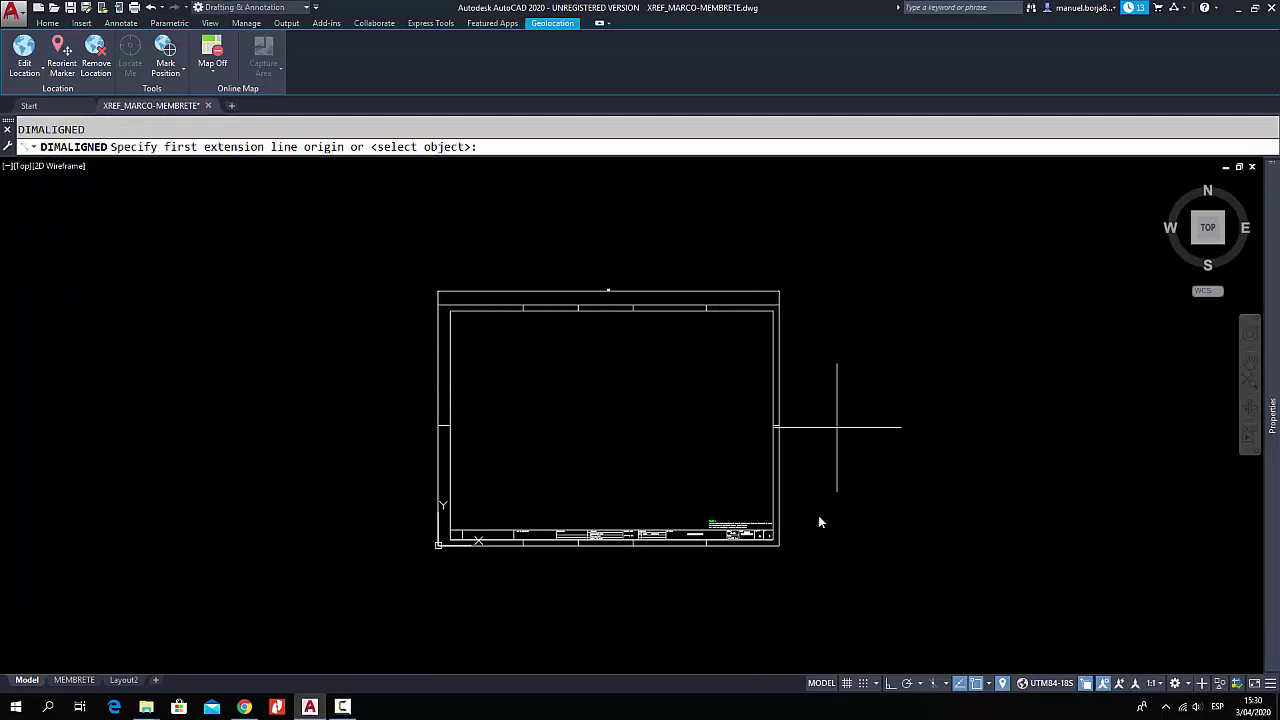
pyautogui.scroll(5, 805, 550)
pyautogui.click(690, 513)
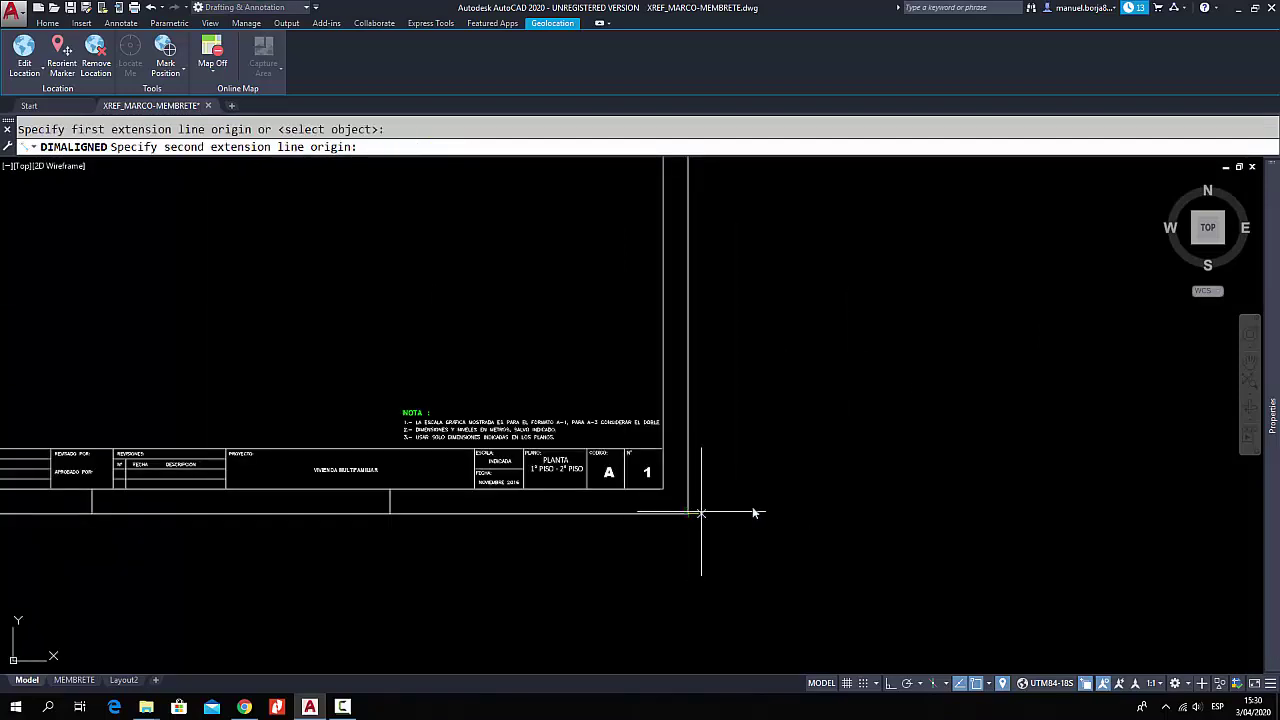
pyautogui.scroll(-6, 830, 440)
pyautogui.scroll(6, 790, 360)
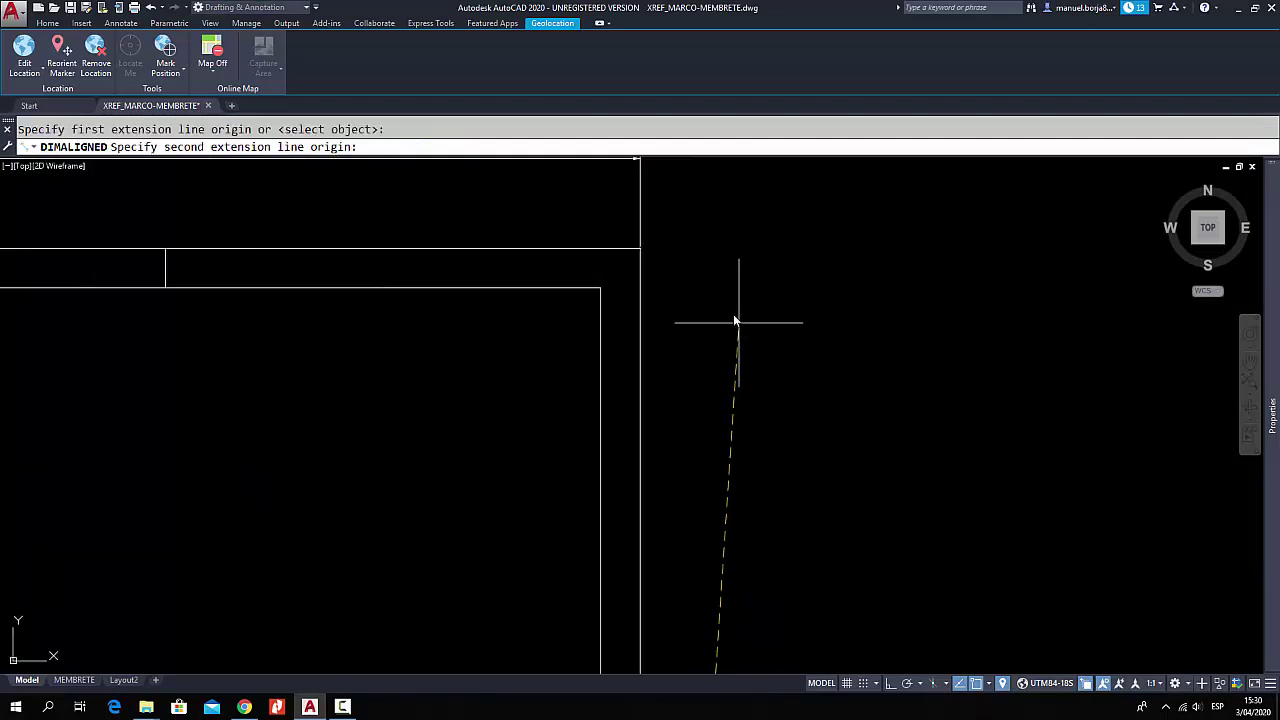
pyautogui.click(640, 248)
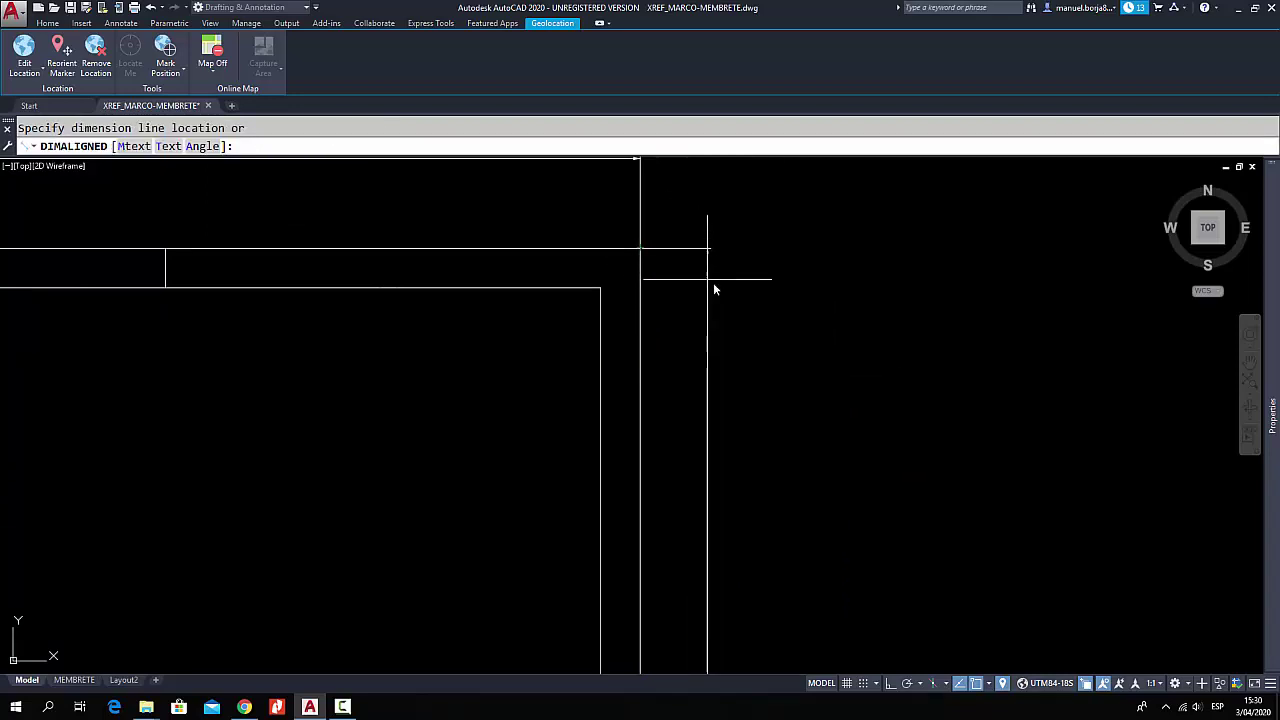
pyautogui.click(733, 290)
# - Examine the dimension texts of the title block frame's height and width up close
pyautogui.scroll(-5, 742, 295)
pyautogui.scroll(5, 743, 525)
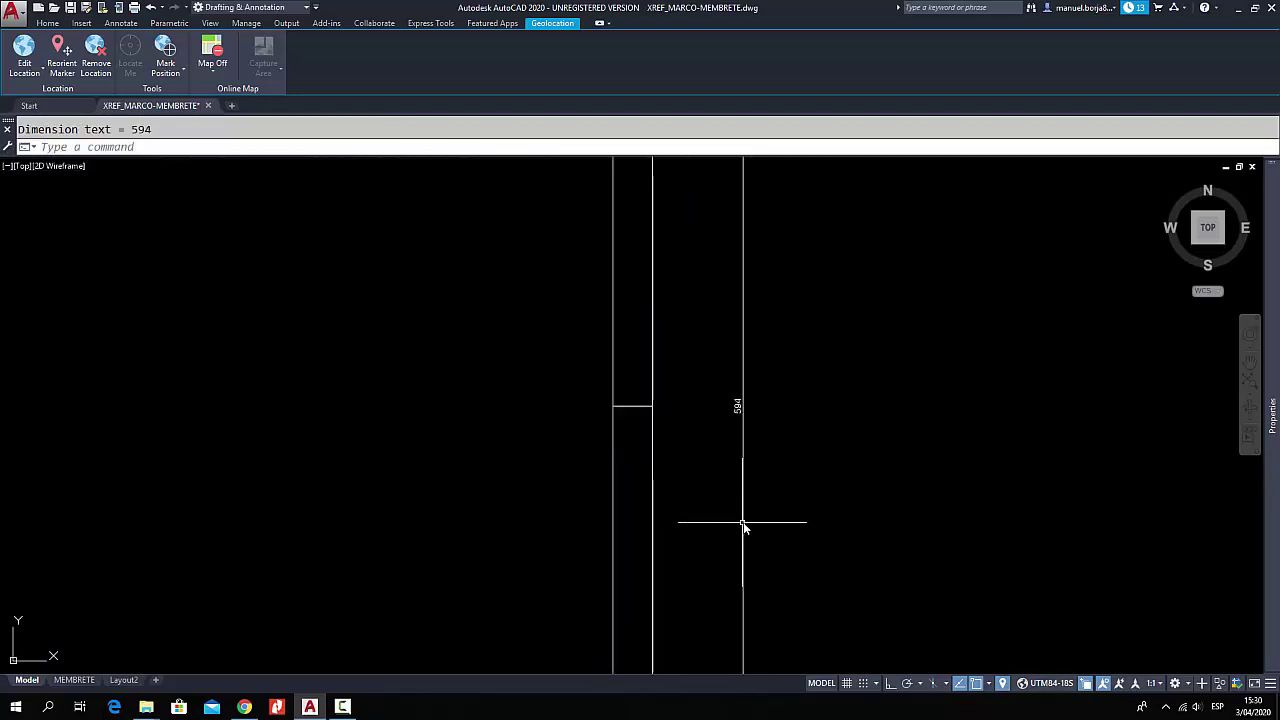
pyautogui.scroll(4, 771, 411)
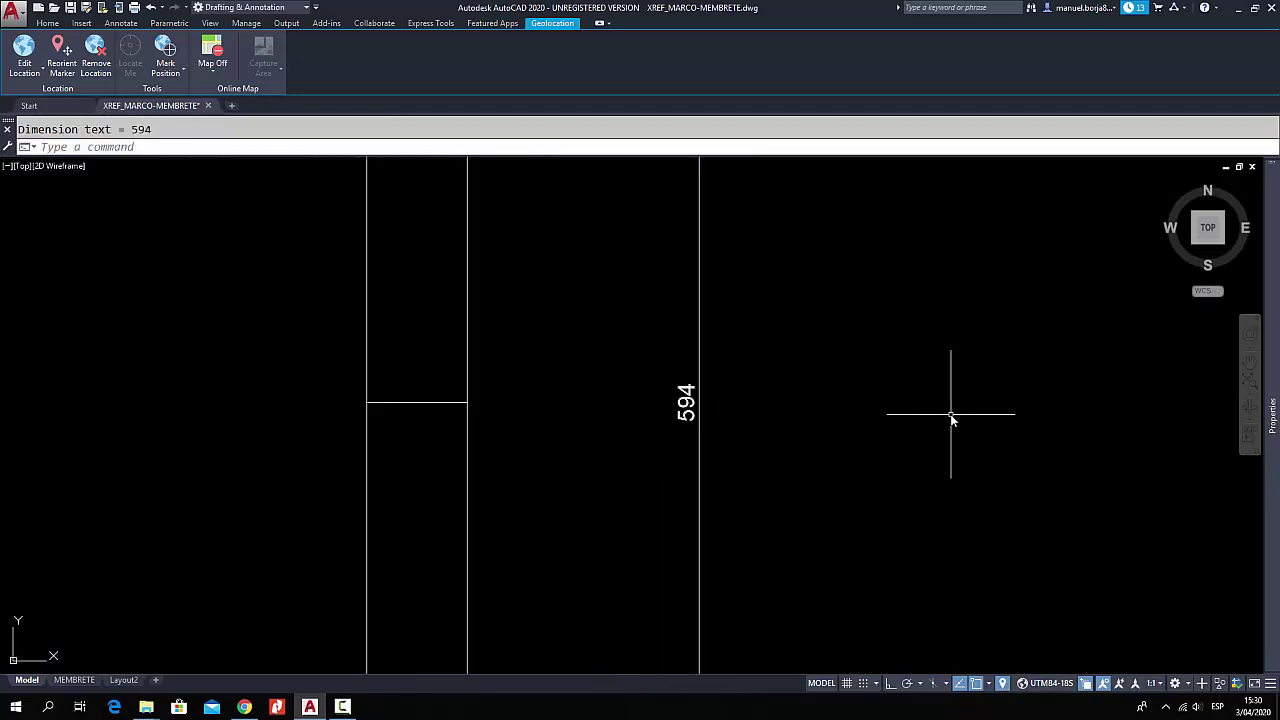
pyautogui.scroll(-8, 951, 418)
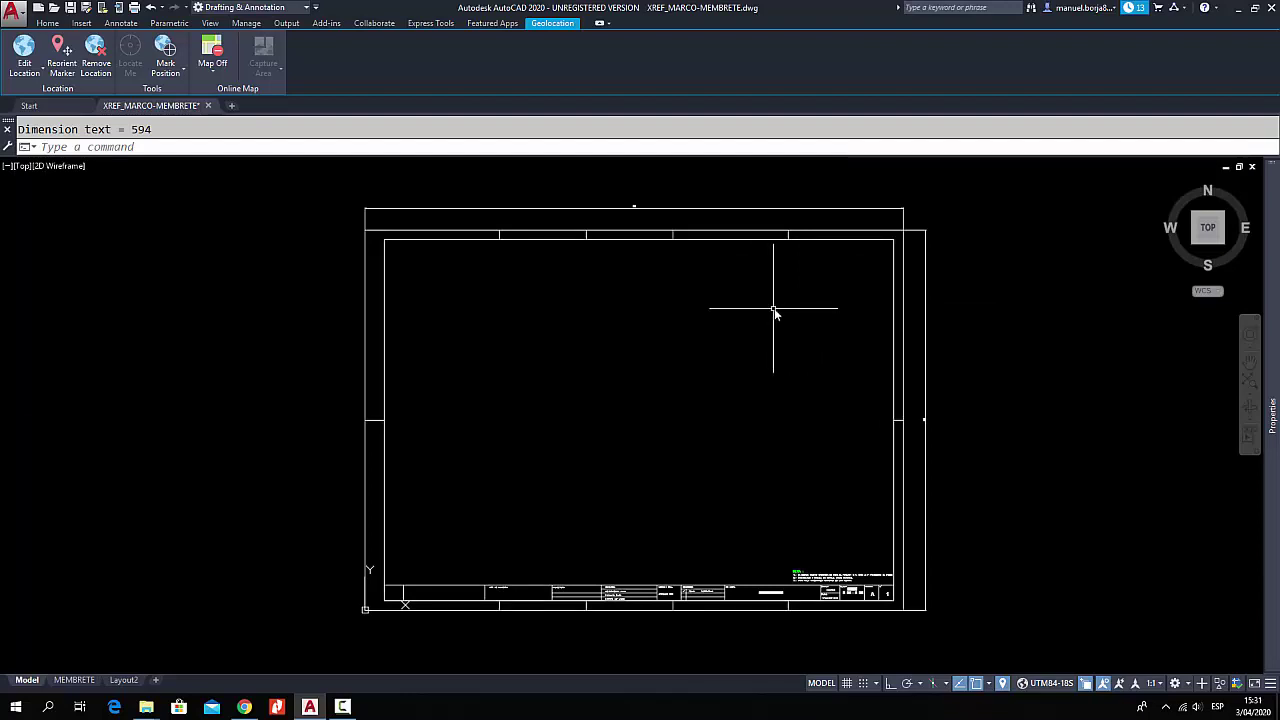
pyautogui.moveTo(640, 229); pyautogui.dragTo(648, 281, button='middle')
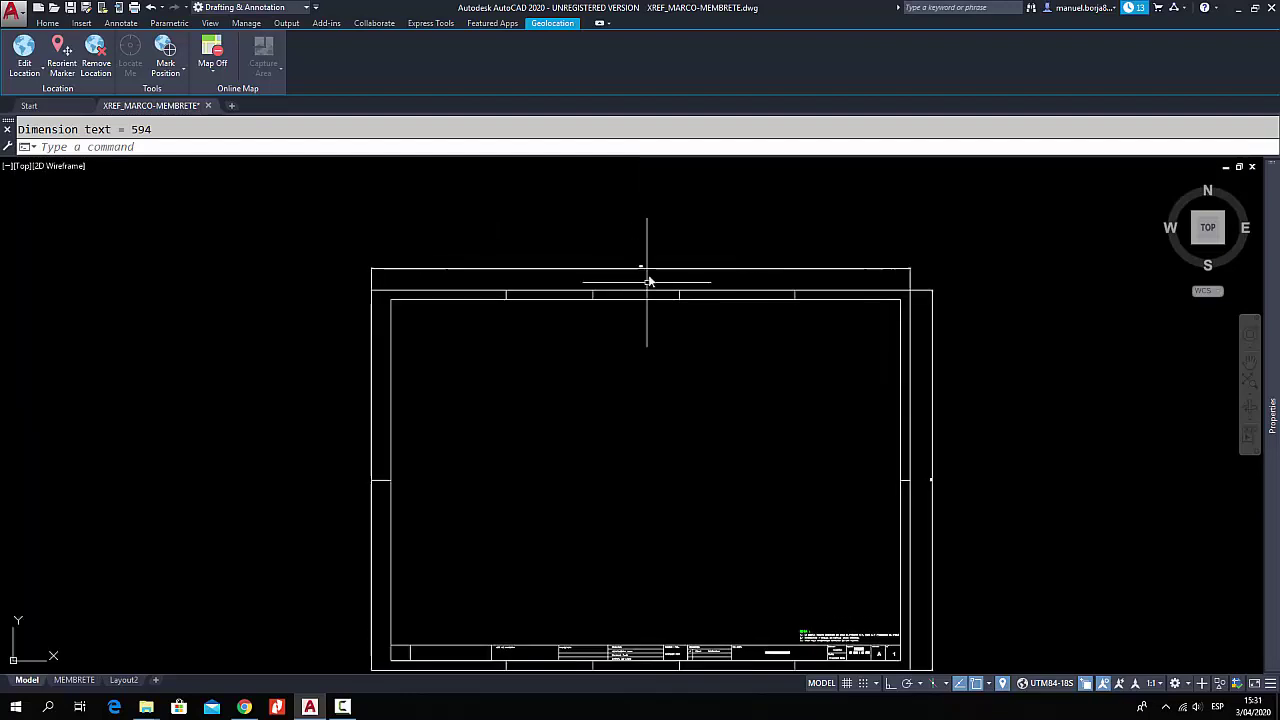
pyautogui.scroll(6, 648, 281)
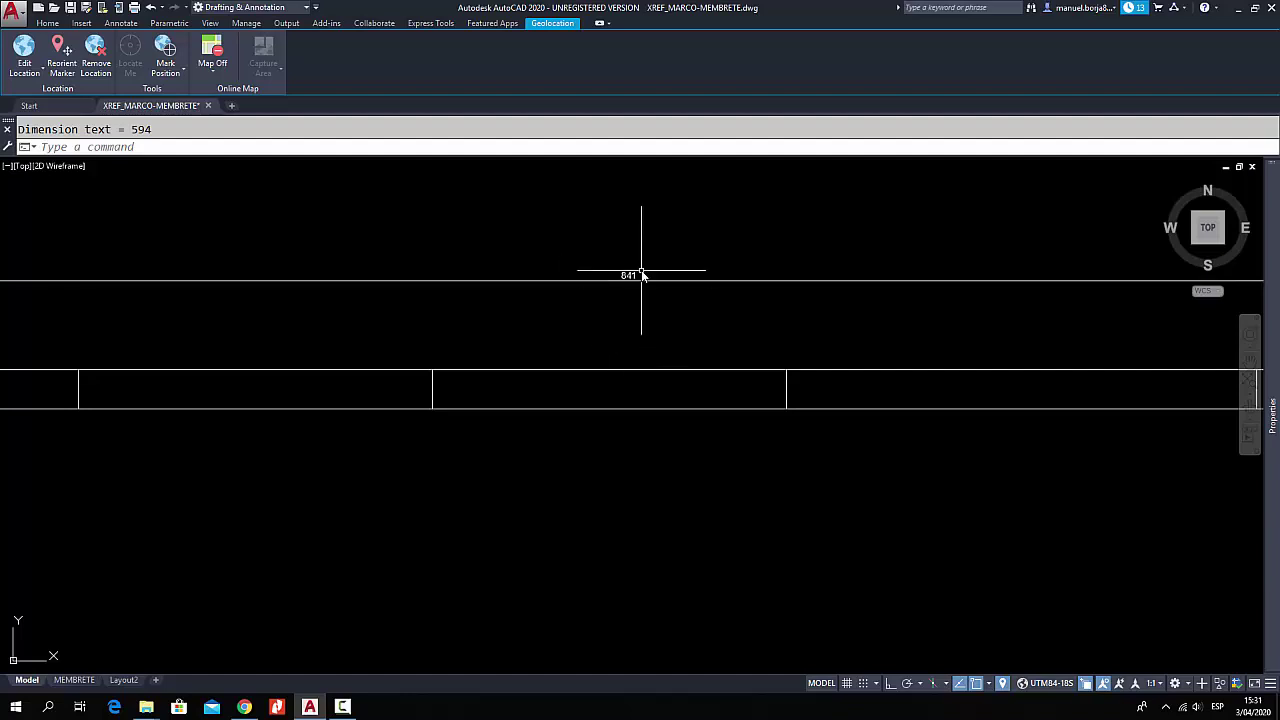
pyautogui.scroll(-5, 726, 316)
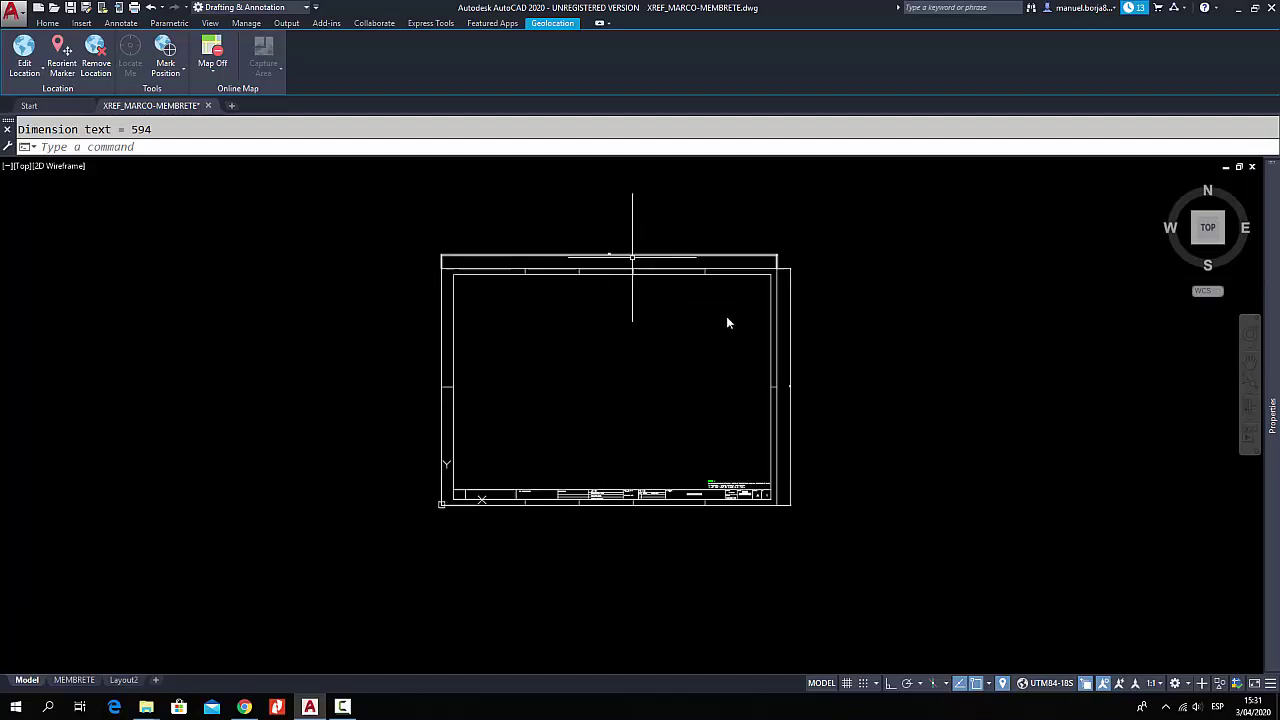
pyautogui.scroll(7, 789, 397)
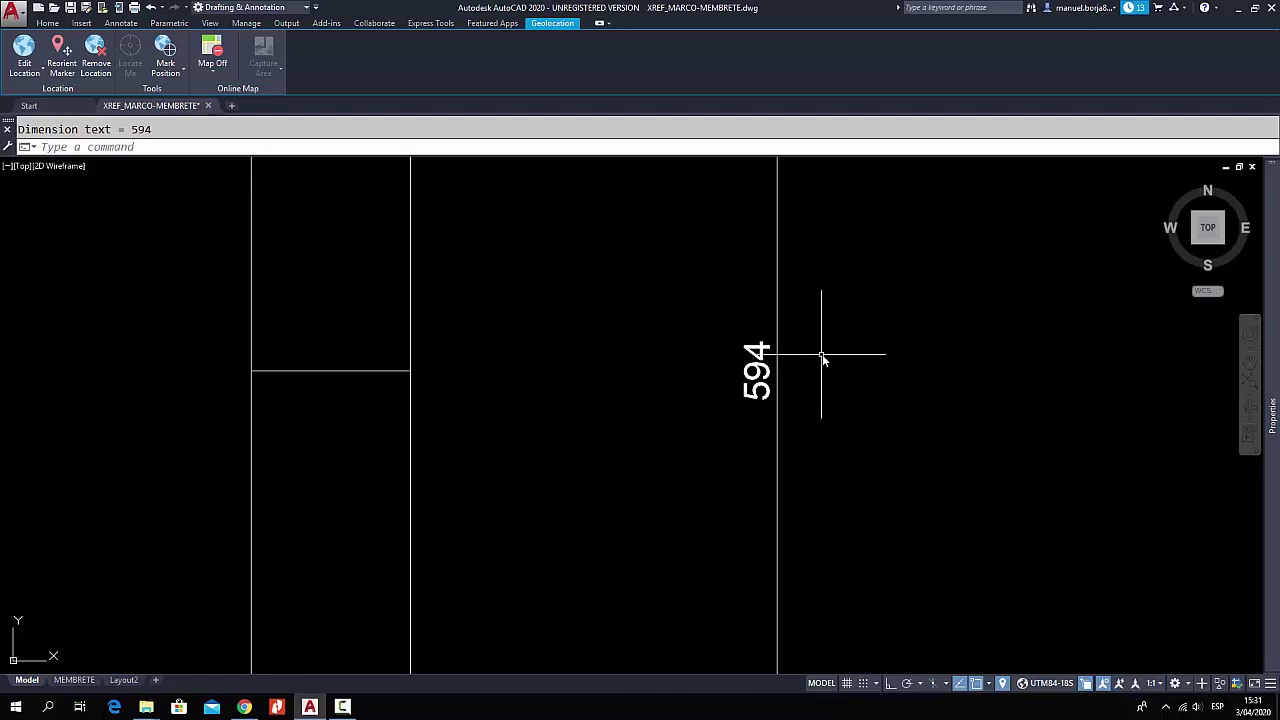
pyautogui.scroll(-6, 850, 375)
pyautogui.moveTo(885, 378); pyautogui.dragTo(928, 397, button='middle')
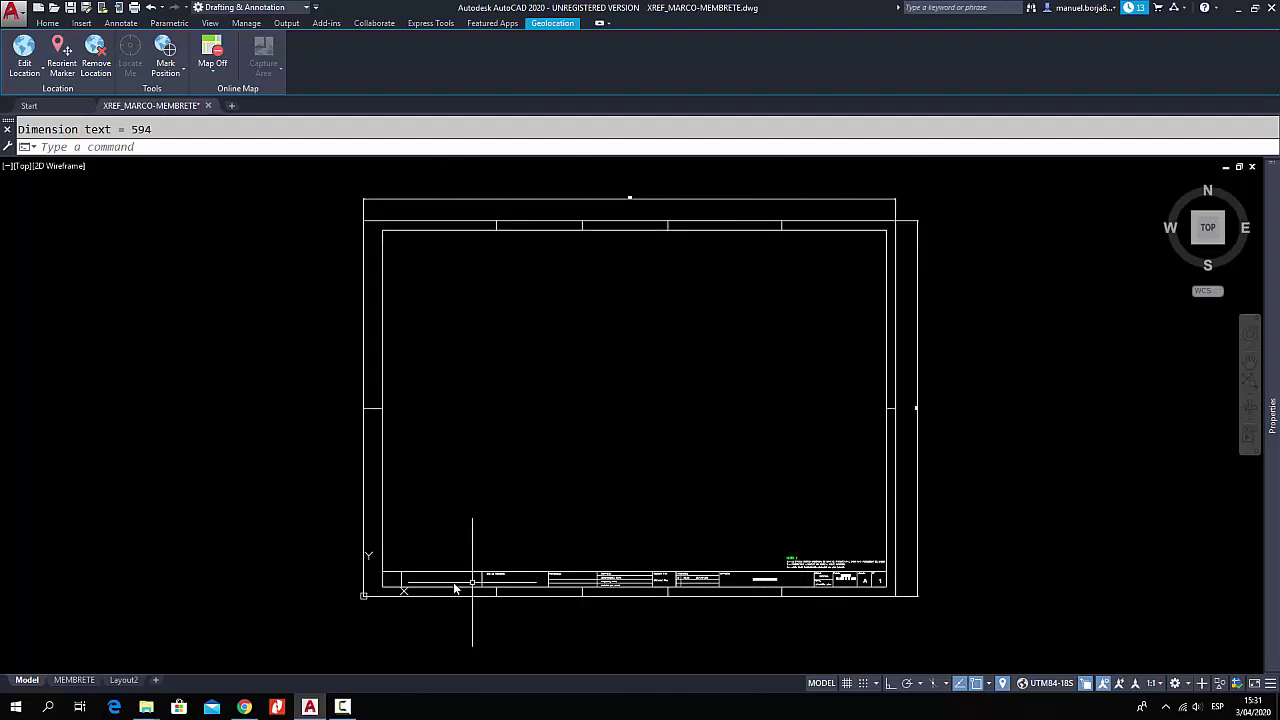
# - Delete the two aligned dimensions outside the title block frame's right and top edges
pyautogui.click(940, 312)
pyautogui.click(913, 280)
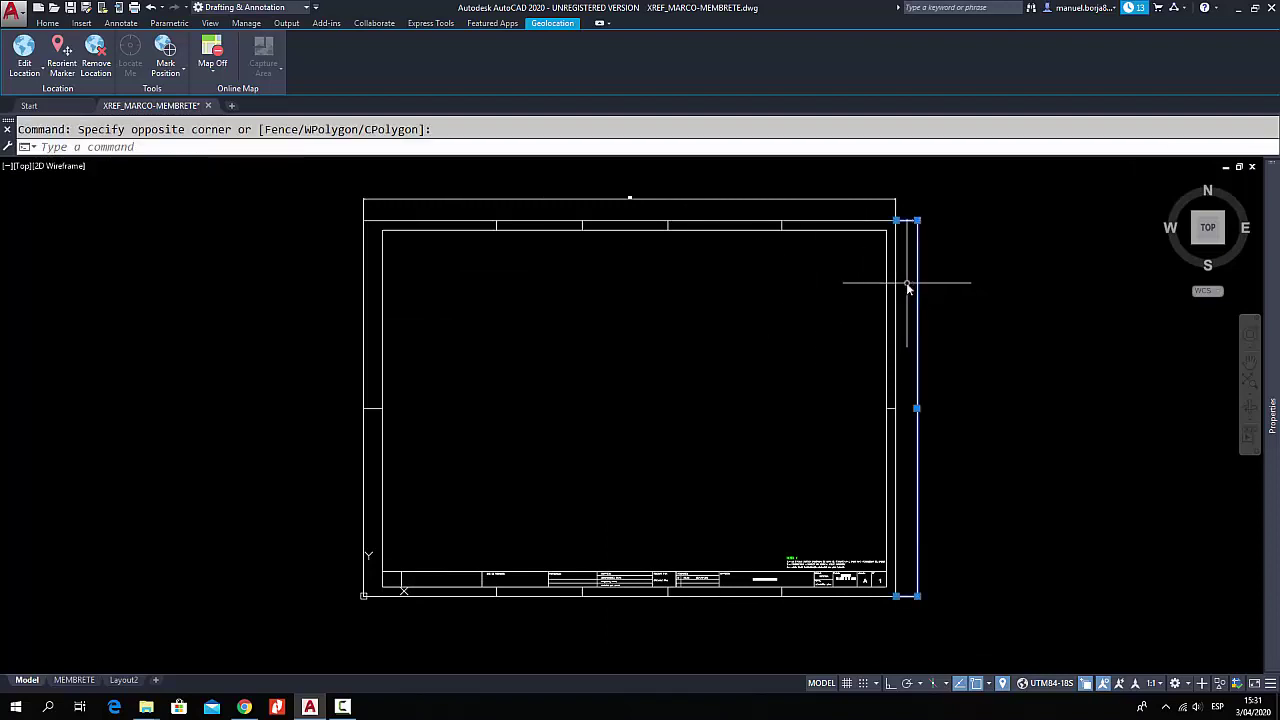
pyautogui.press('Delete')
pyautogui.click(828, 198)
pyautogui.click(762, 182)
pyautogui.press('Delete')
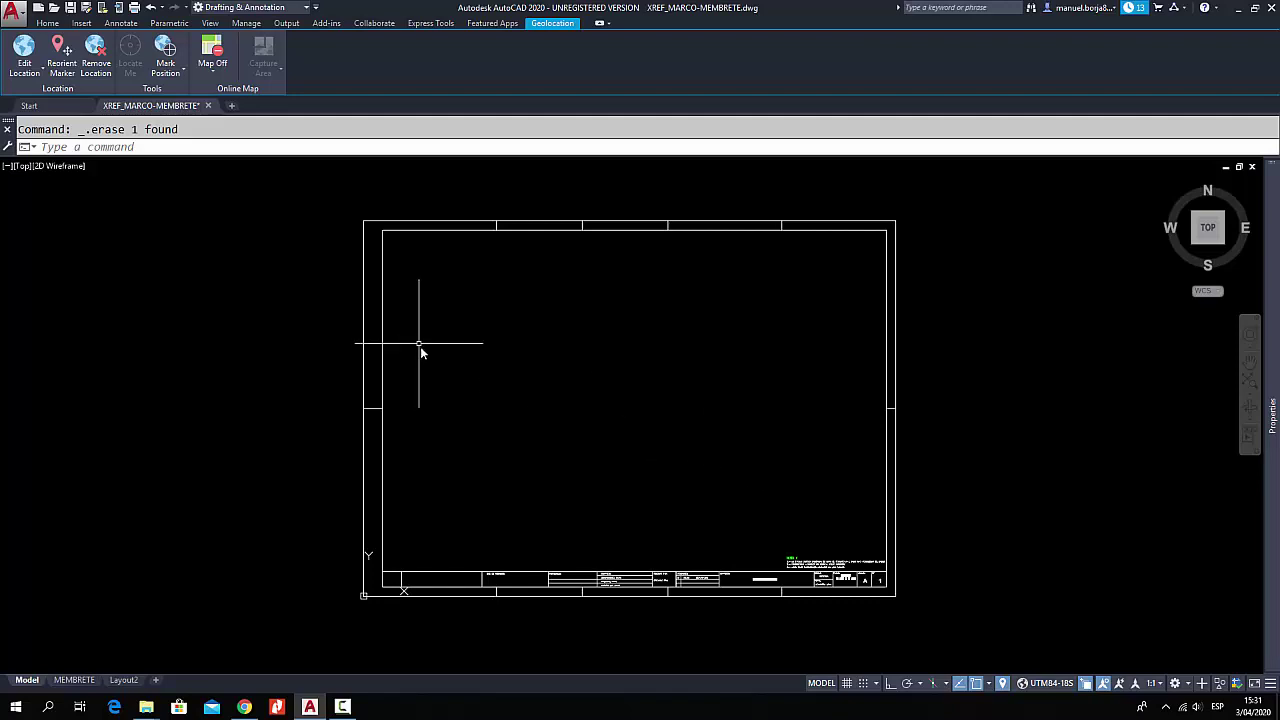
pyautogui.click(48, 24)
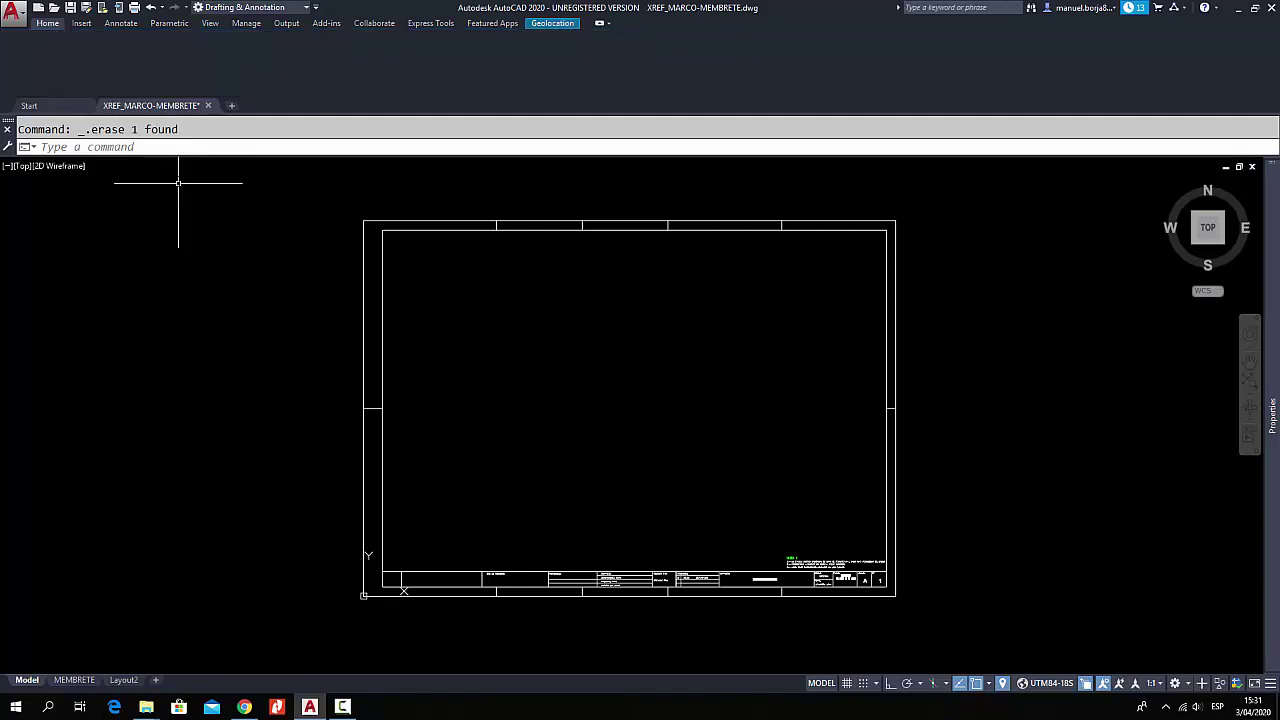
pyautogui.moveTo(185, 181); pyautogui.dragTo(189, 191, button='middle')
pyautogui.click(79, 23)
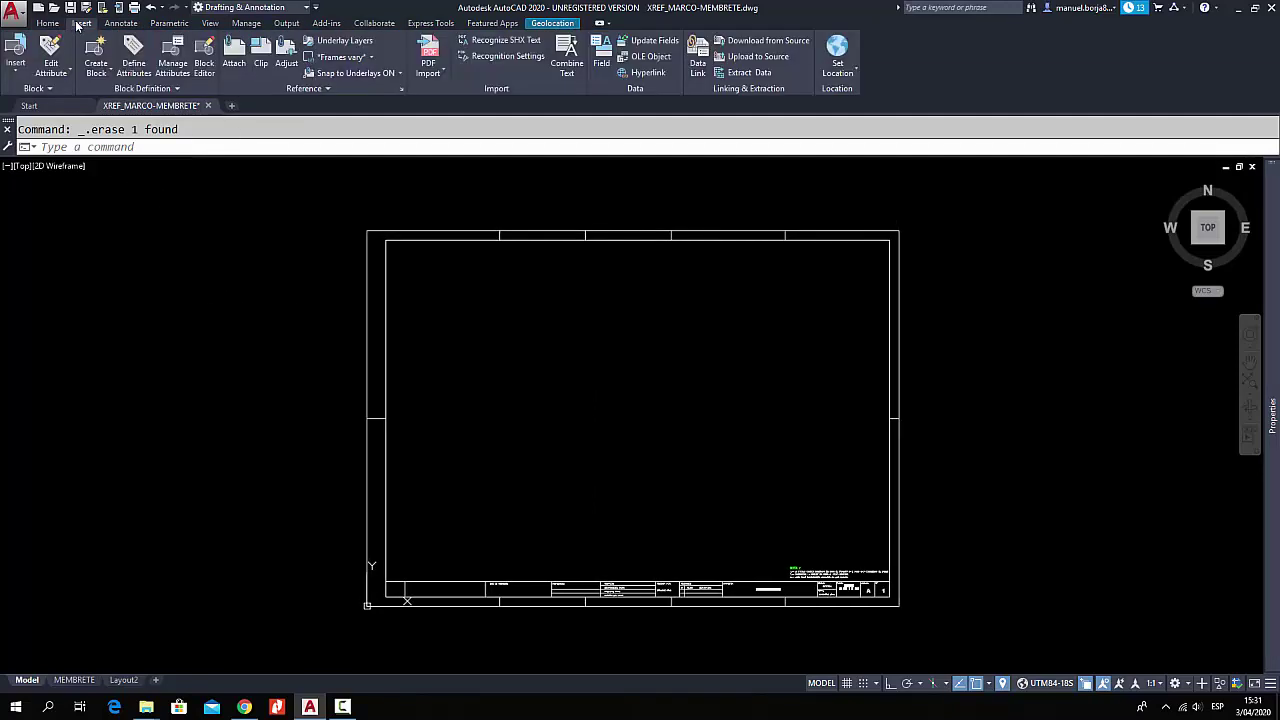
pyautogui.click(58, 24)
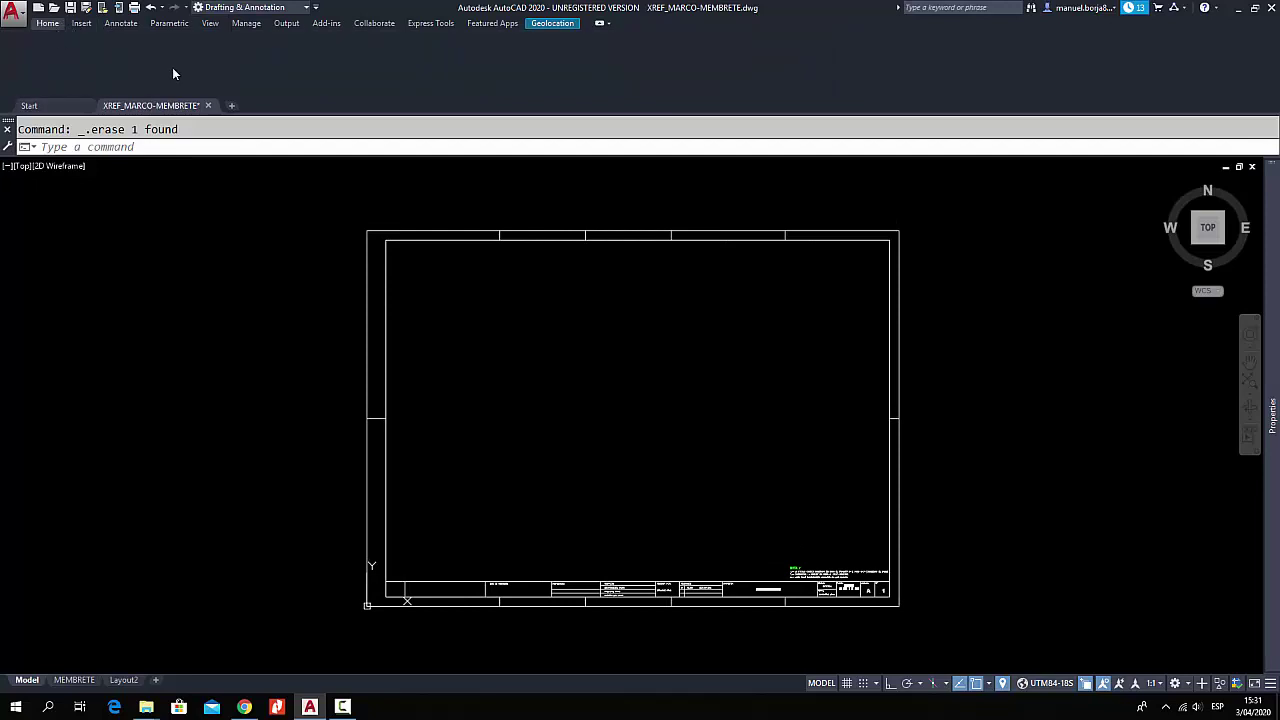
pyautogui.click(342, 706)
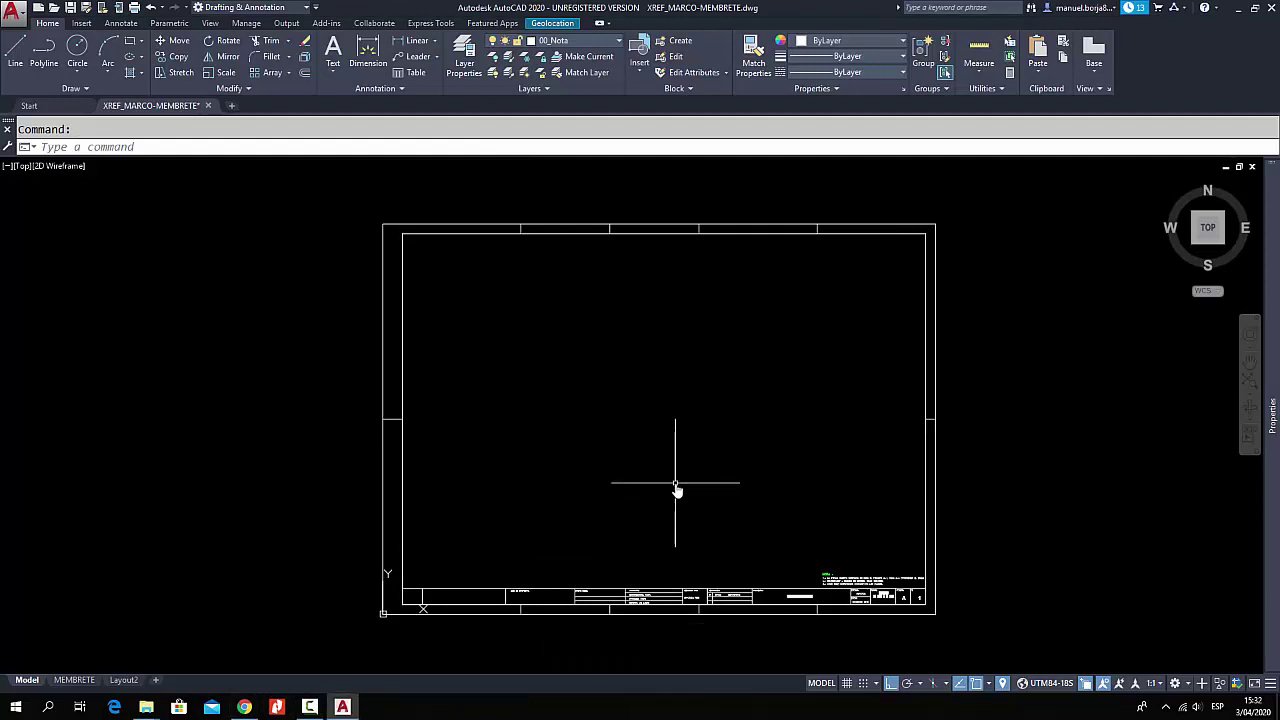
# - Scale the whole title block by reference from its outer lower-left corner, setting the full bottom outer edge to a new length of 594
pyautogui.moveTo(588, 441); pyautogui.dragTo(557, 433, button='middle')
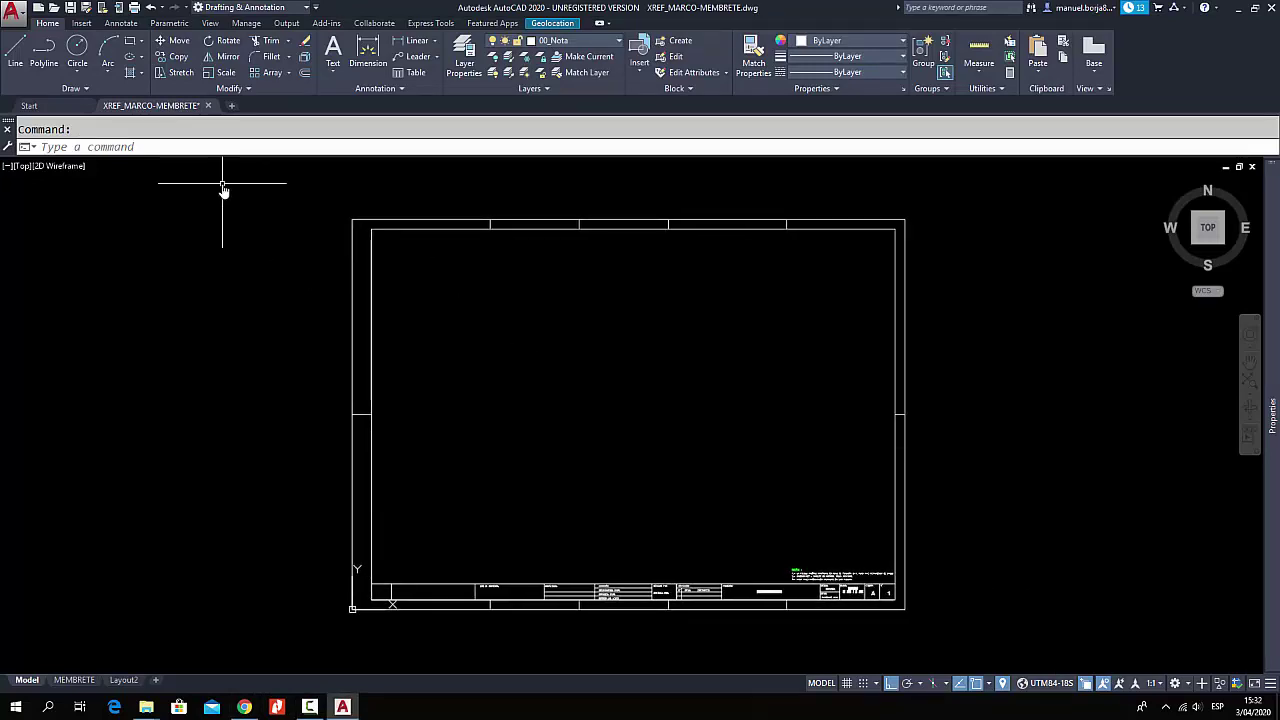
pyautogui.click(222, 73)
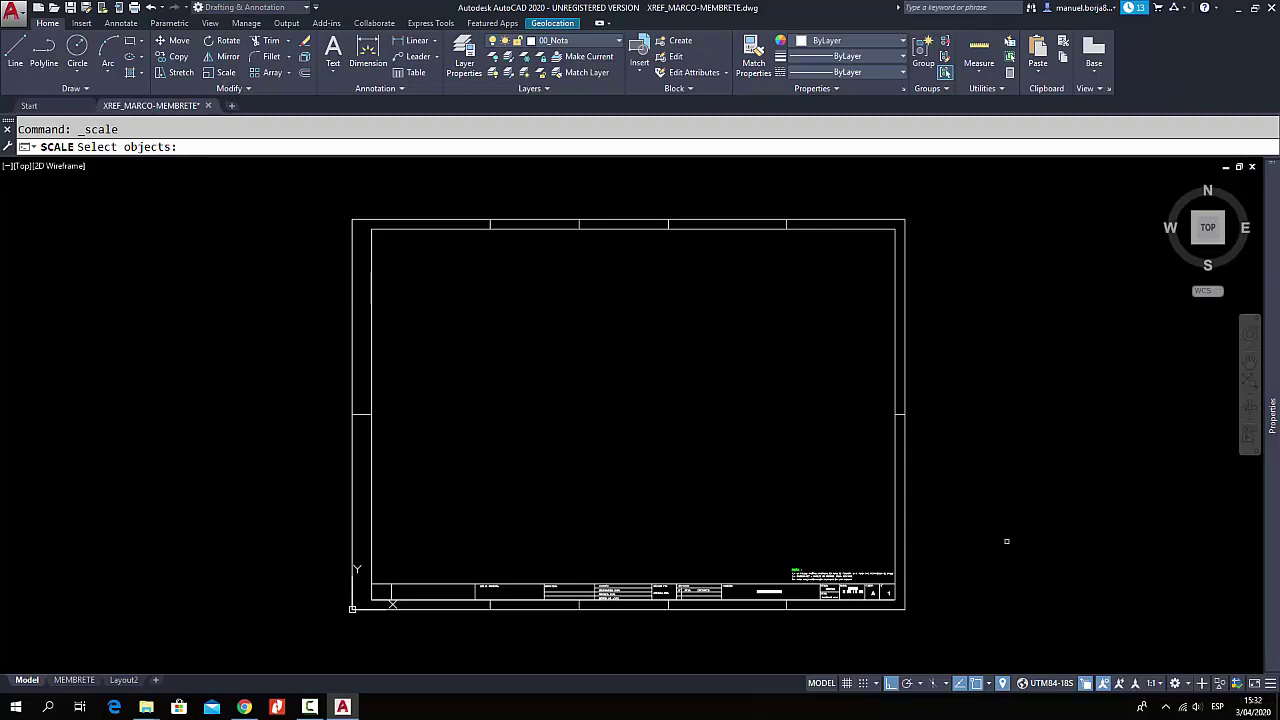
pyautogui.click(987, 647)
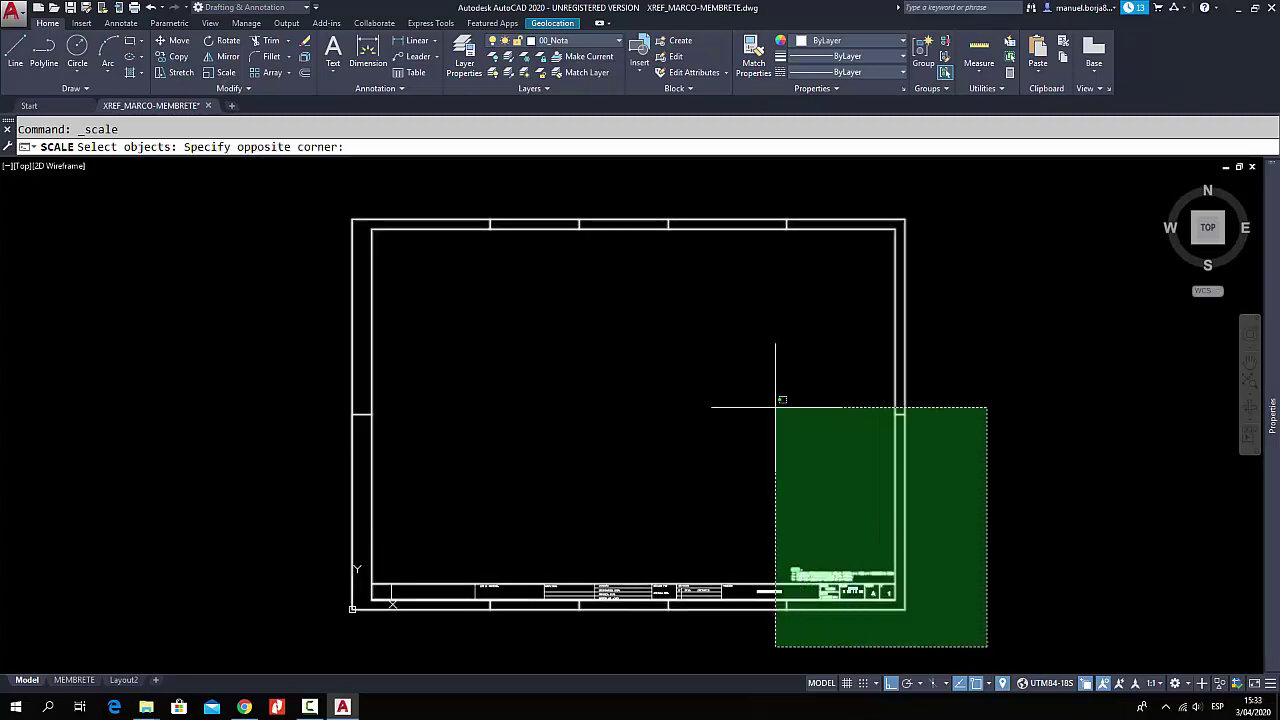
pyautogui.click(293, 190)
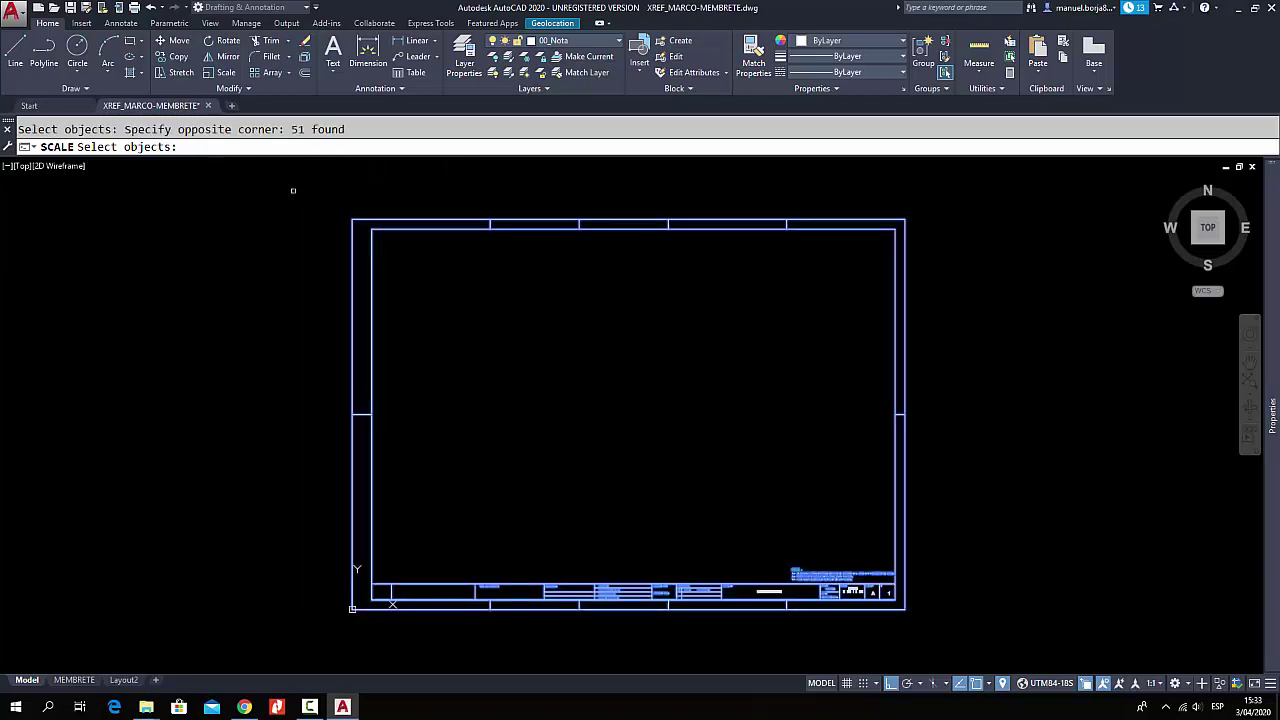
pyautogui.press('Return')
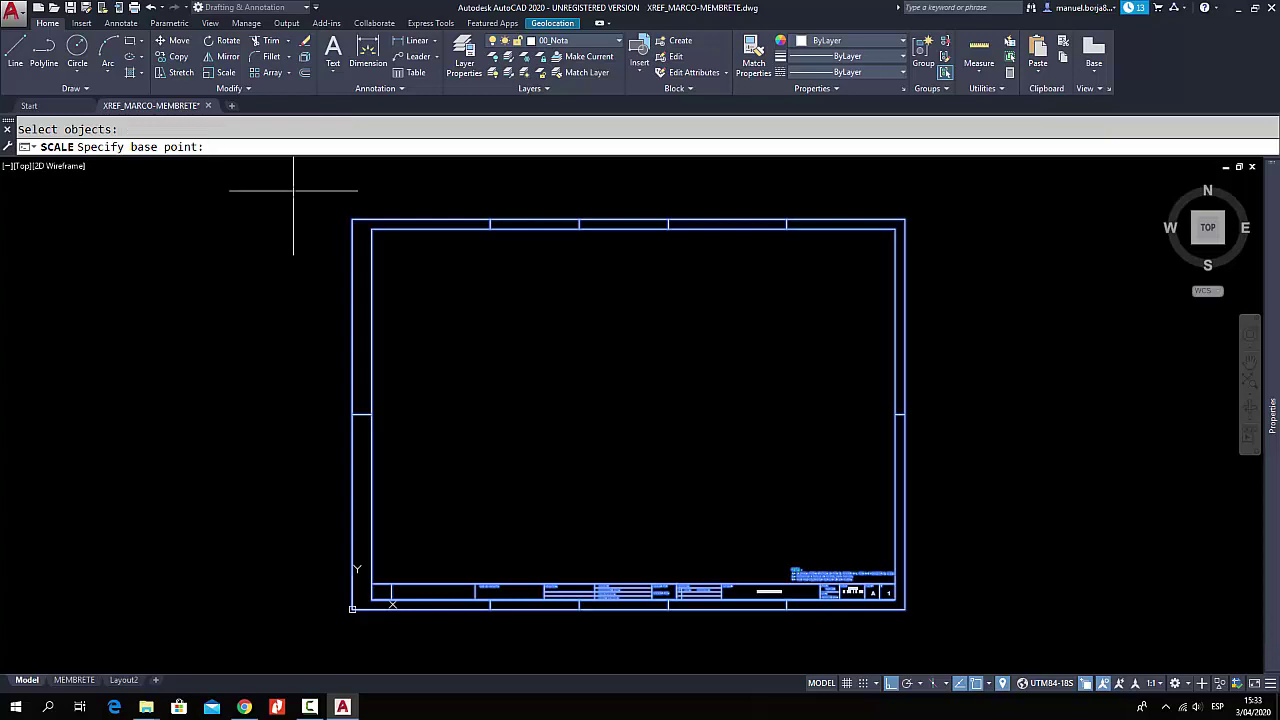
pyautogui.moveTo(294, 277); pyautogui.dragTo(344, 263, button='middle')
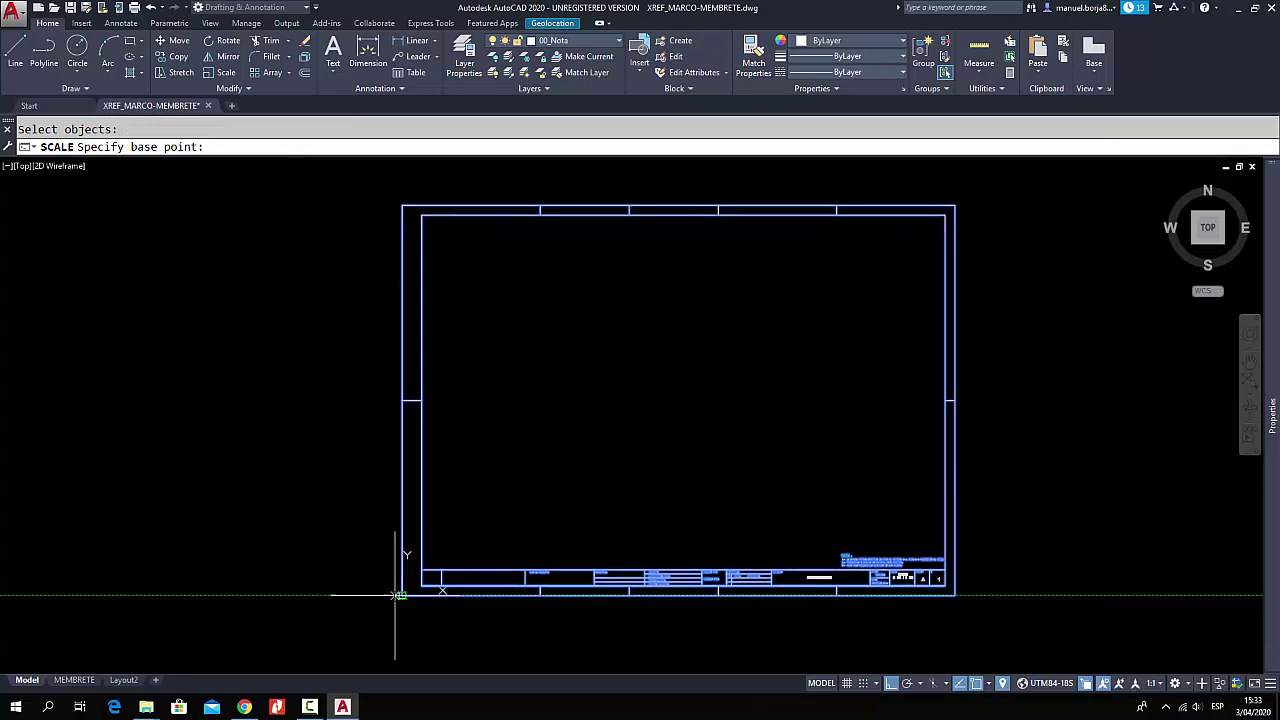
pyautogui.scroll(2, 398, 595)
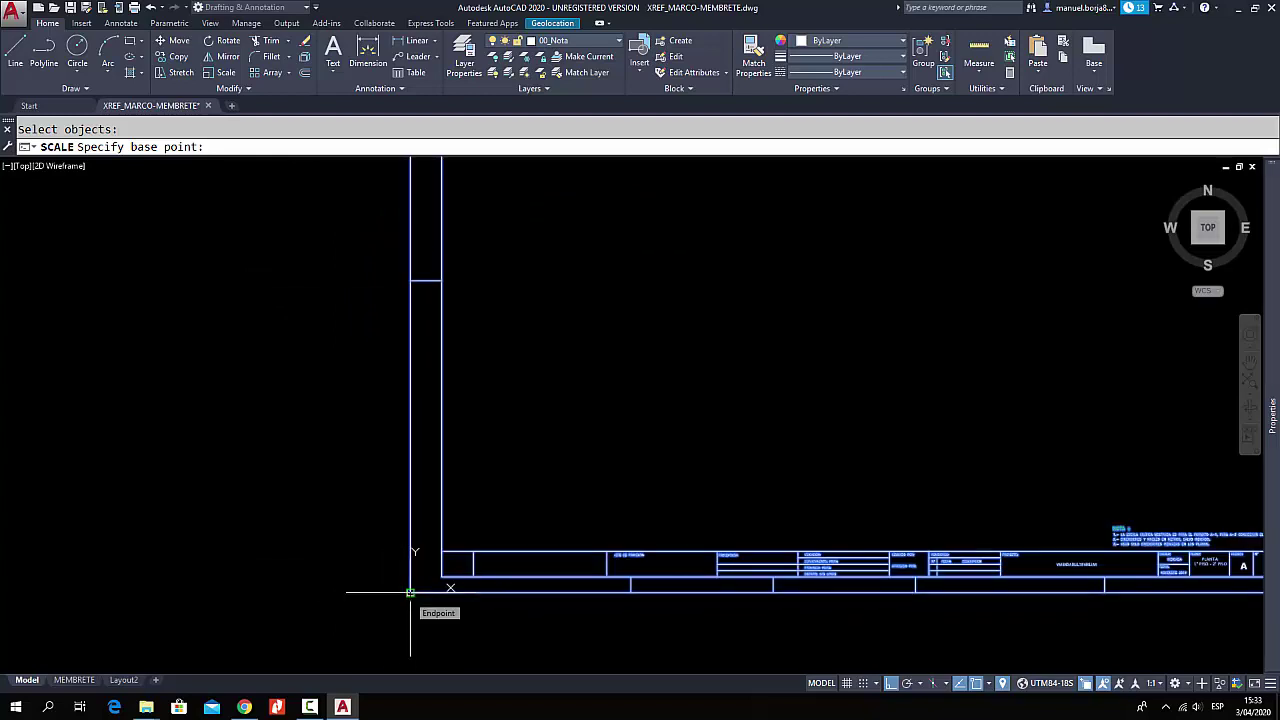
pyautogui.click(410, 592)
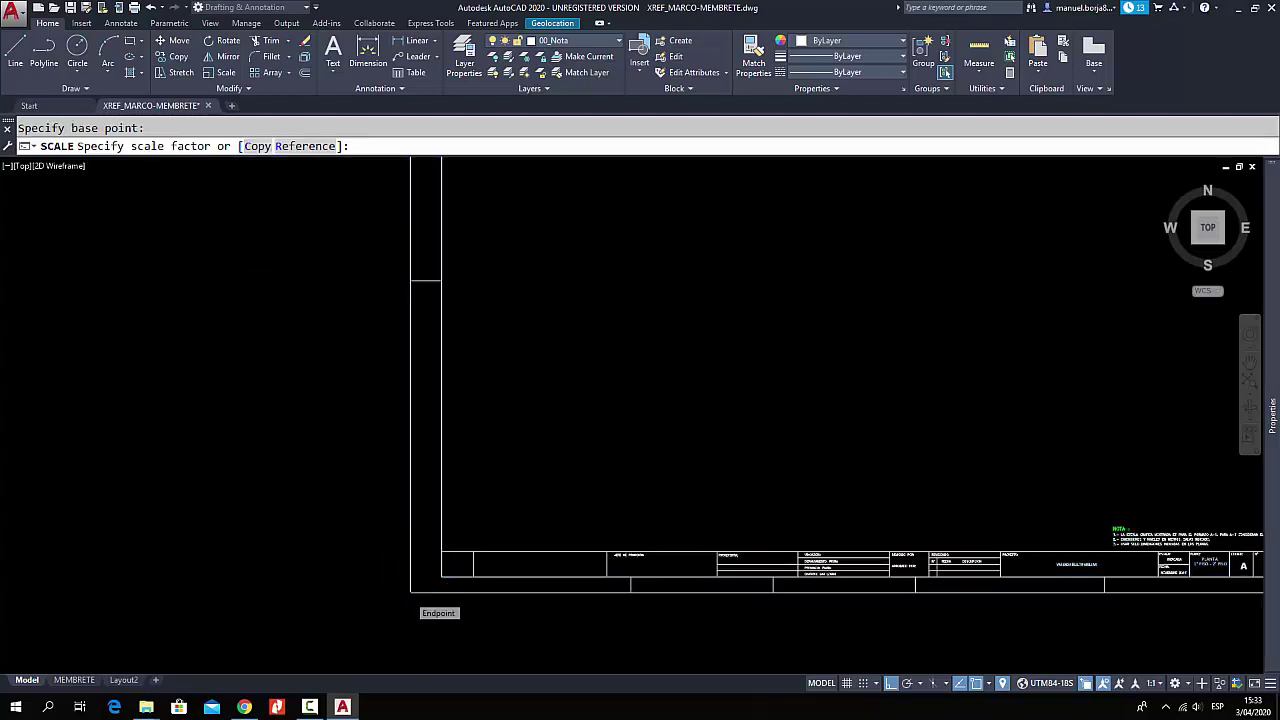
pyautogui.scroll(-5, 412, 590)
pyautogui.scroll(4, 486, 549)
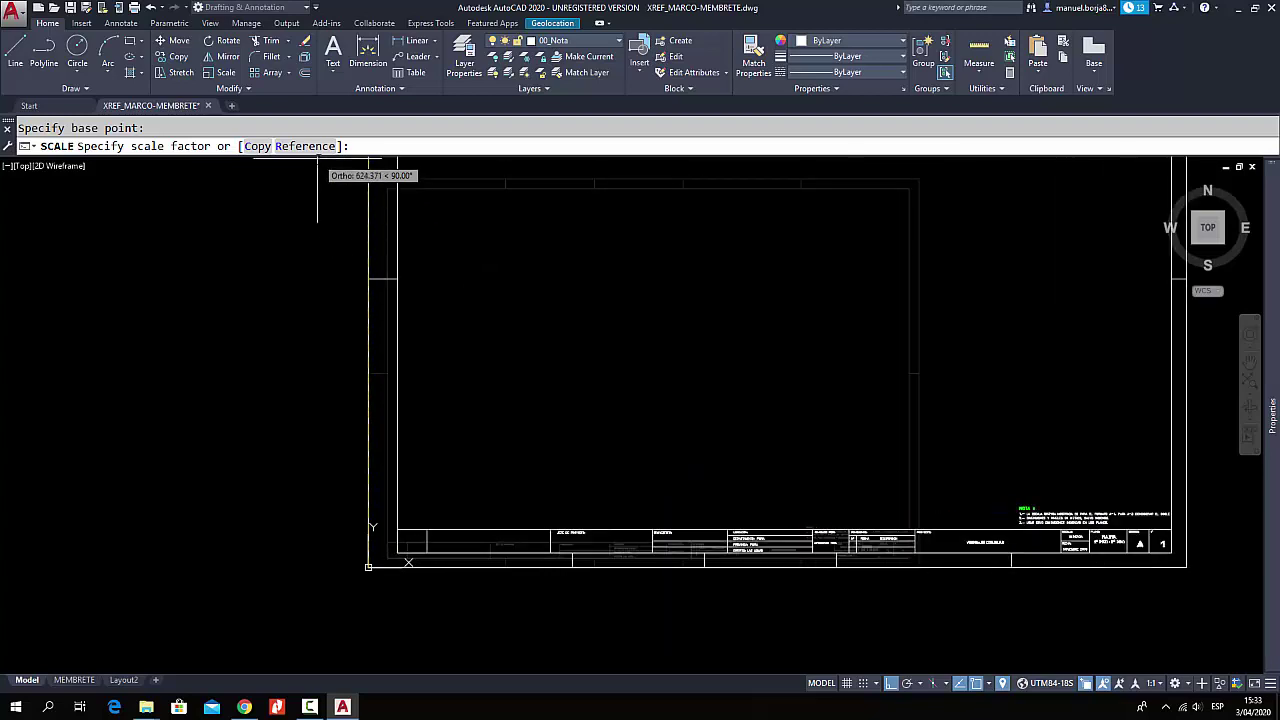
pyautogui.press('F8')
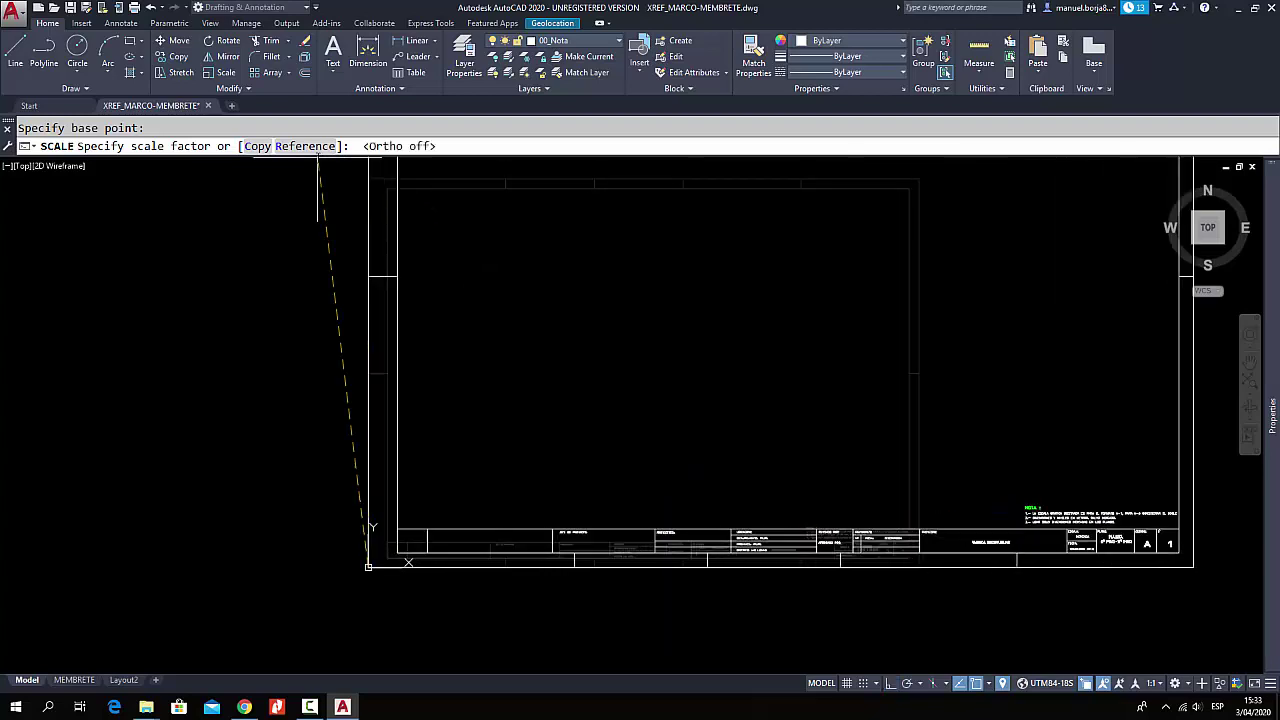
pyautogui.click(305, 146)
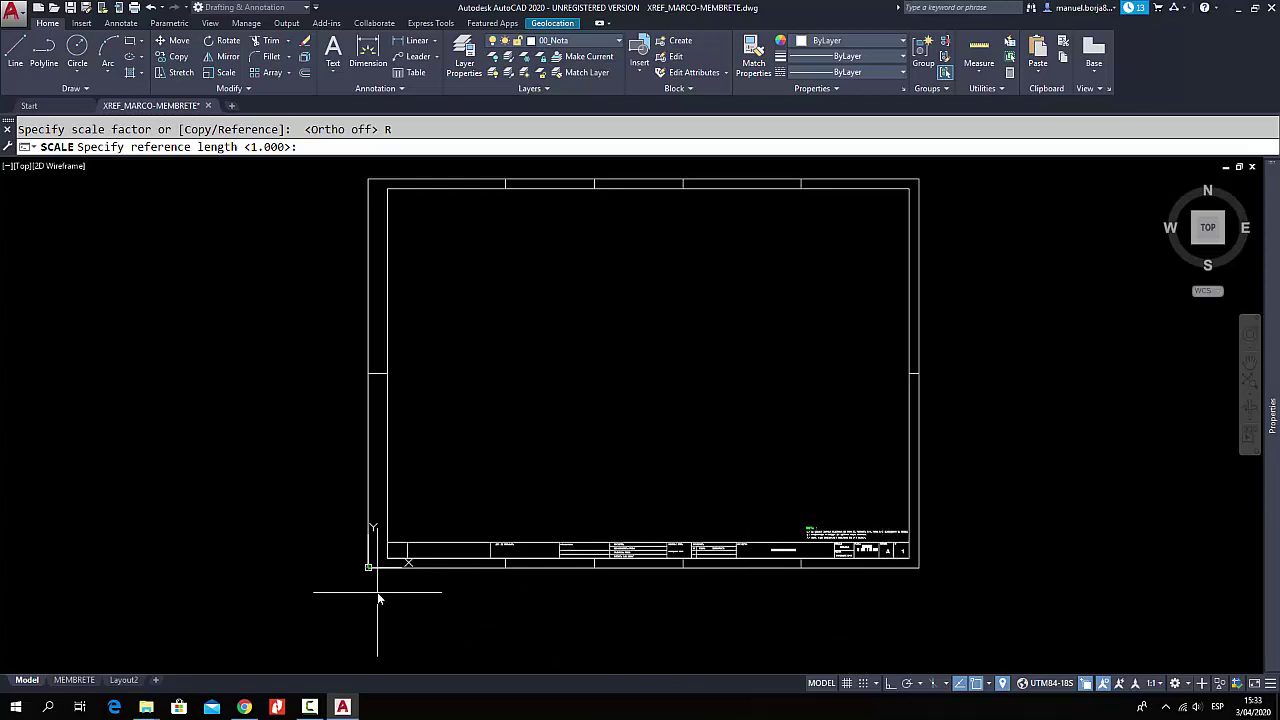
pyautogui.moveTo(374, 590); pyautogui.dragTo(383, 574, button='middle')
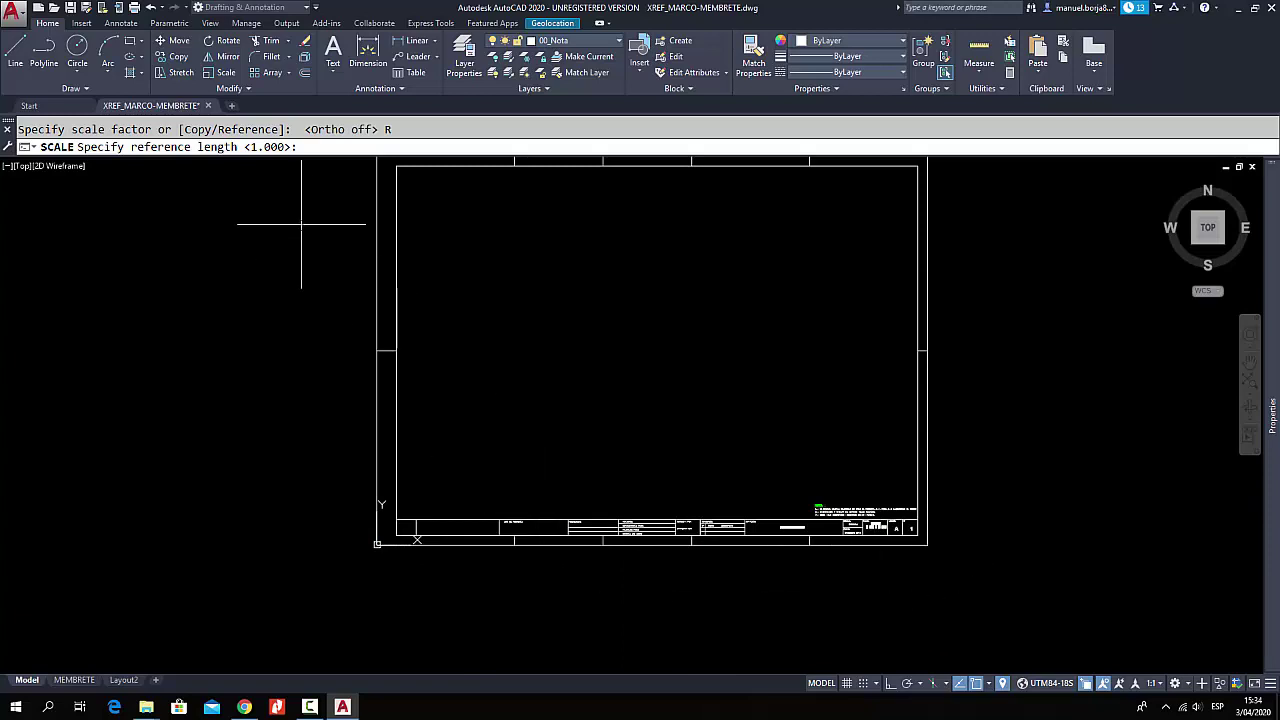
pyautogui.click(377, 545)
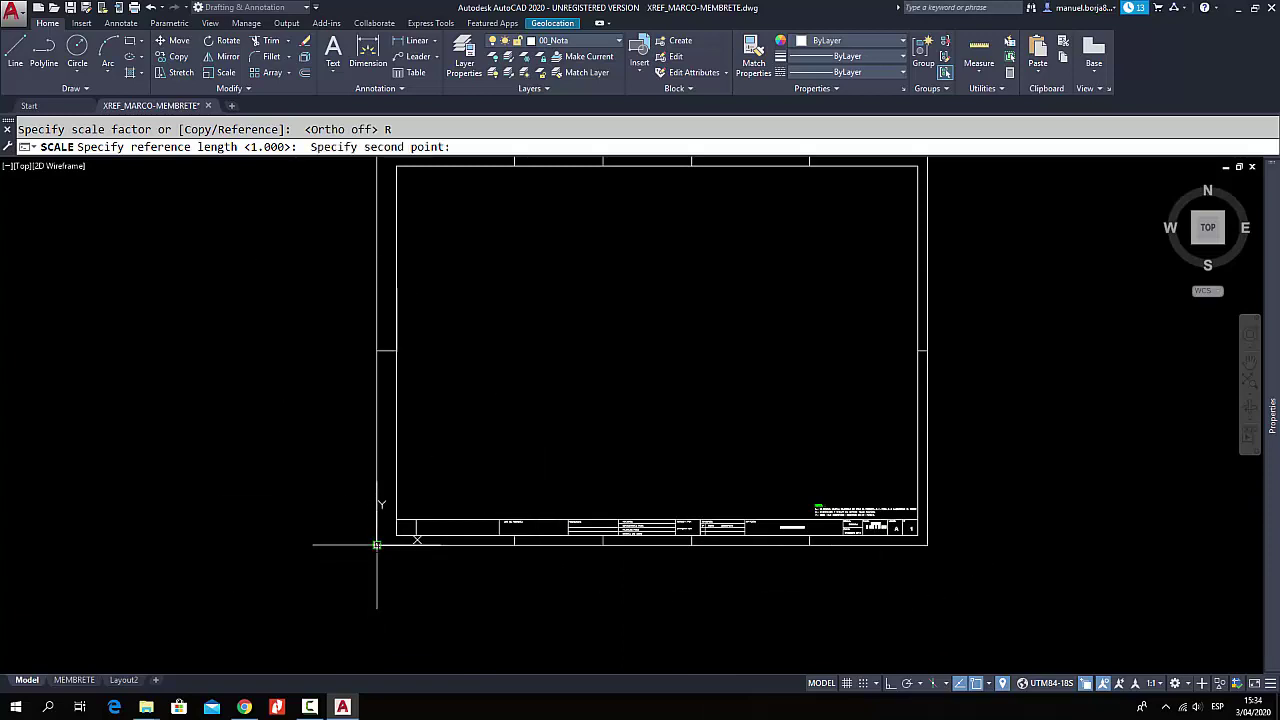
pyautogui.click(928, 545)
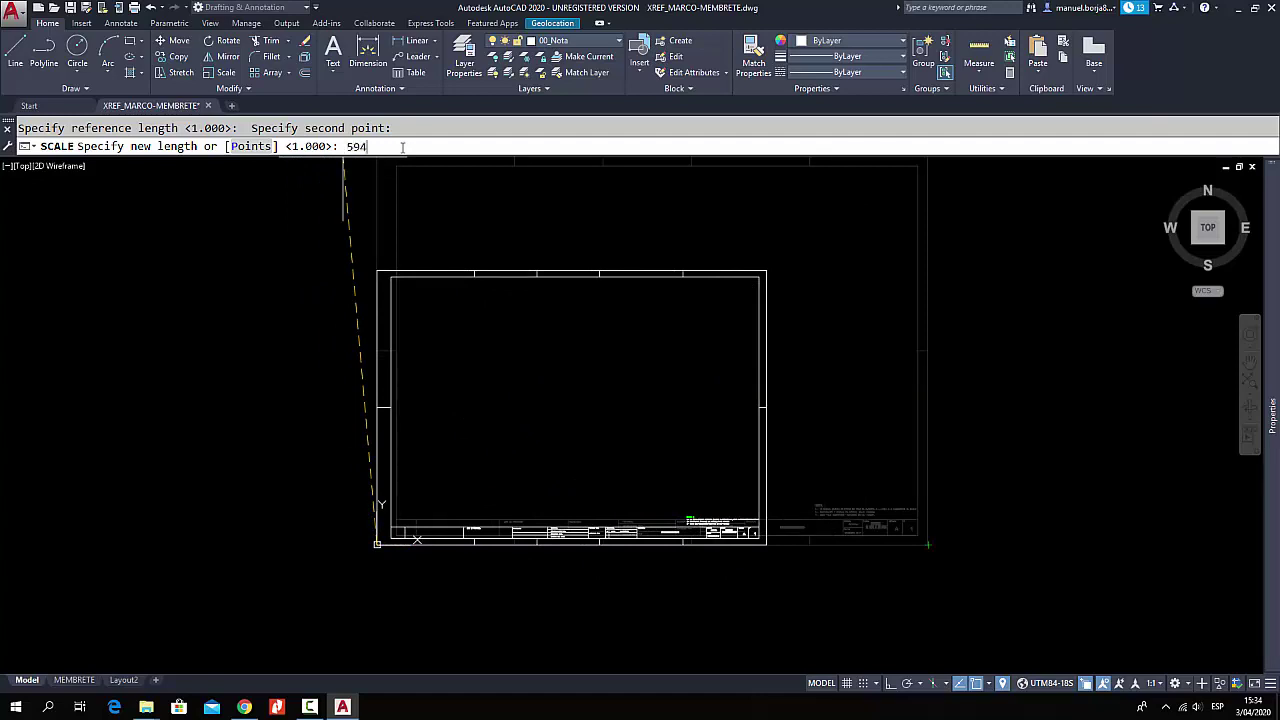
pyautogui.press('Return')
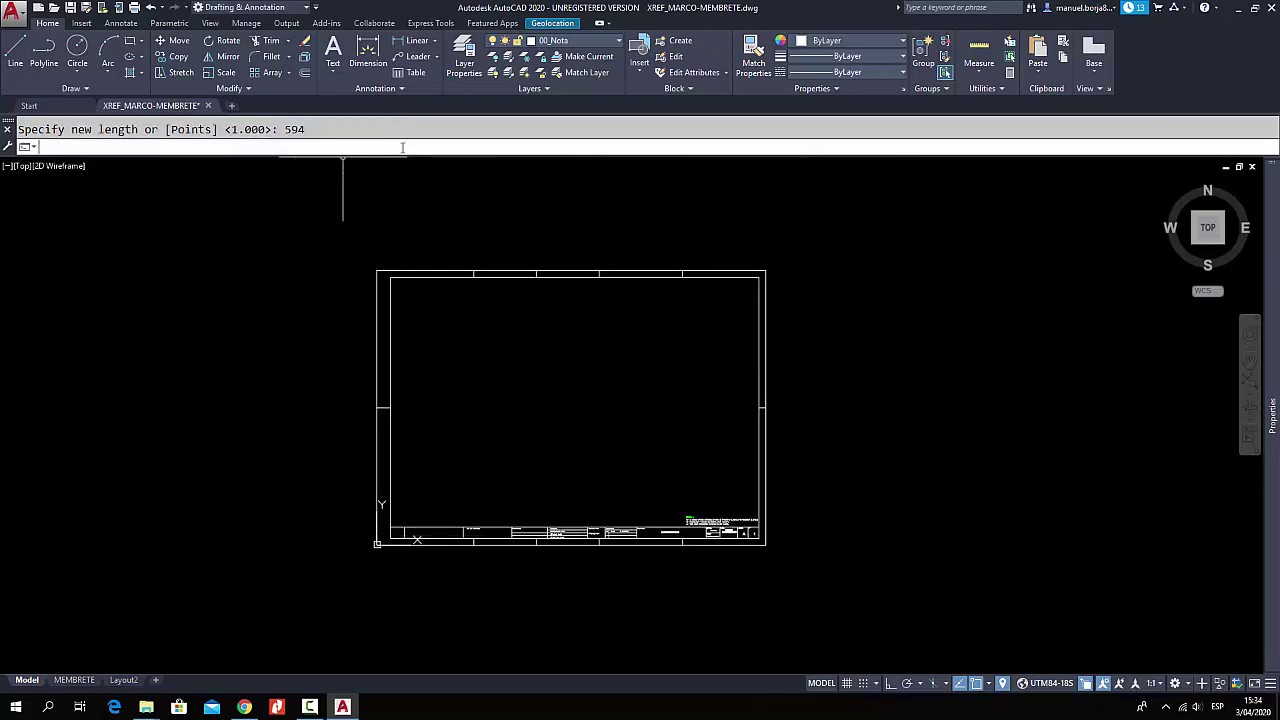
# - Add an aligned dimension along the scaled frame's full top outer edge, placed just above it, and examine its text up close
pyautogui.moveTo(618, 443)
pyautogui.mouseDown(button='middle')
pyautogui.moveTo(737, 512)
pyautogui.moveTo(725, 496)
pyautogui.mouseUp(button='middle')
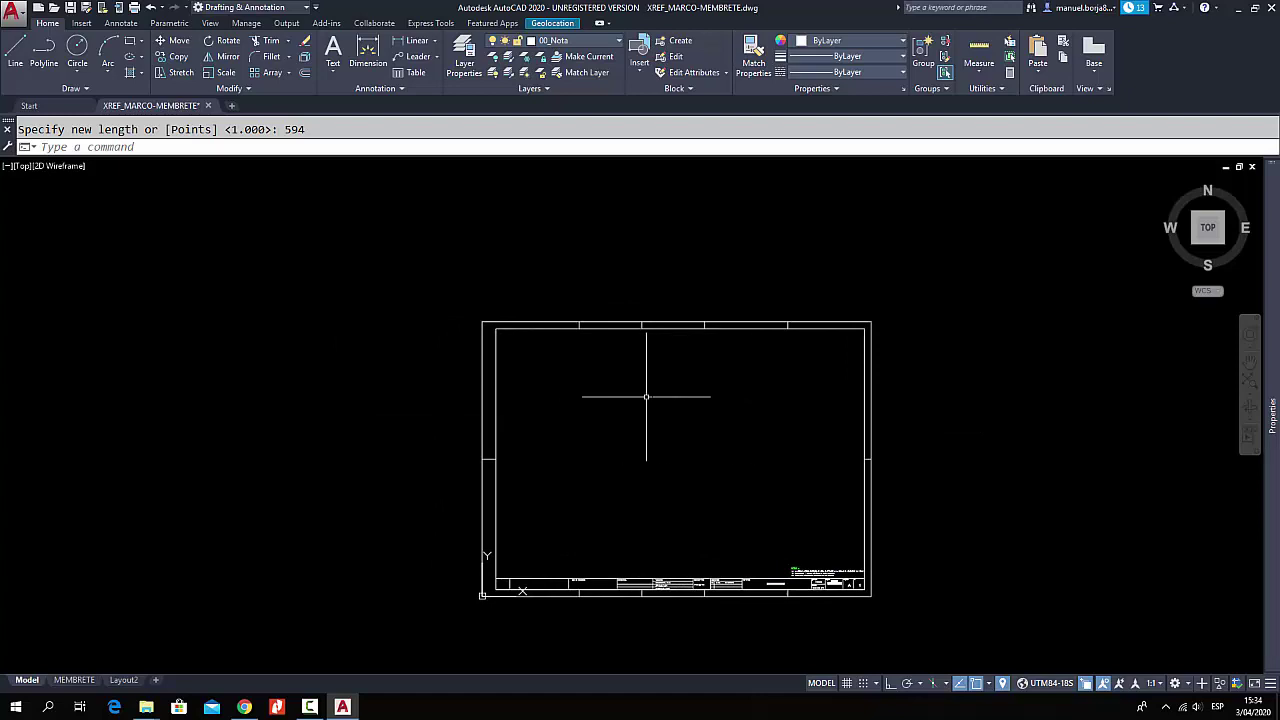
pyautogui.write('D')
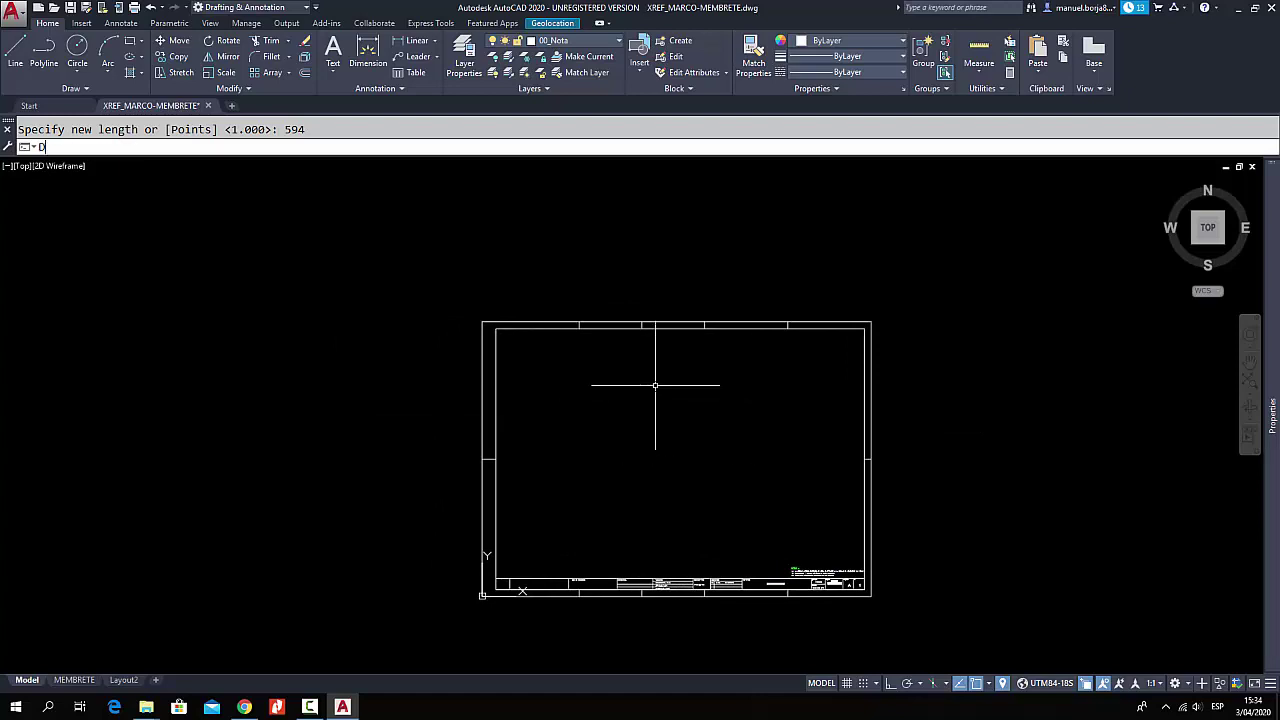
pyautogui.write('AL')
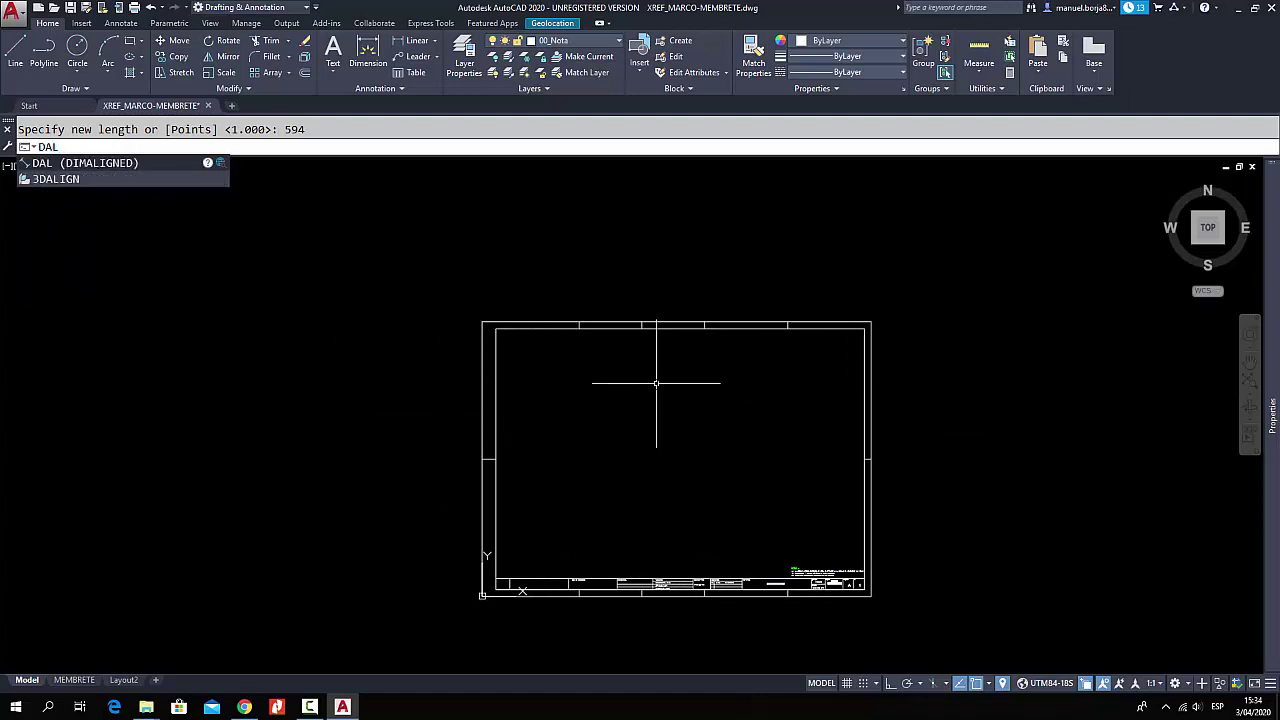
pyautogui.press('Return')
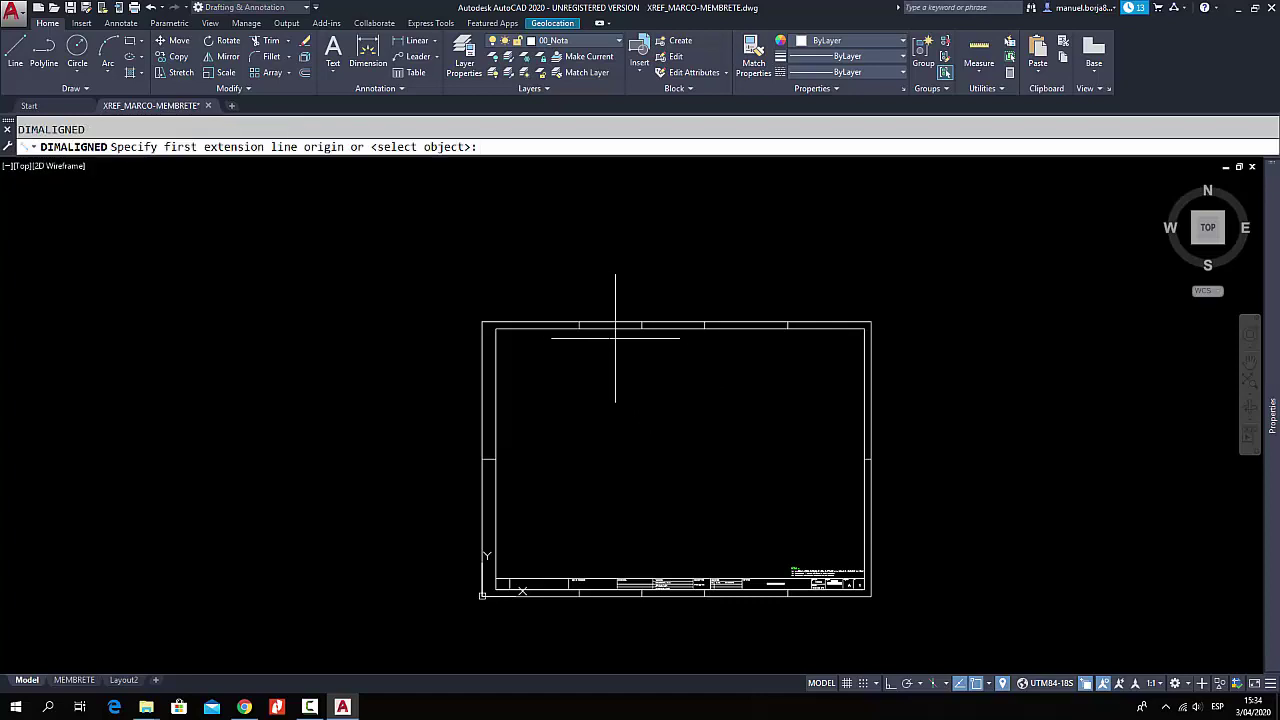
pyautogui.scroll(2, 557, 294)
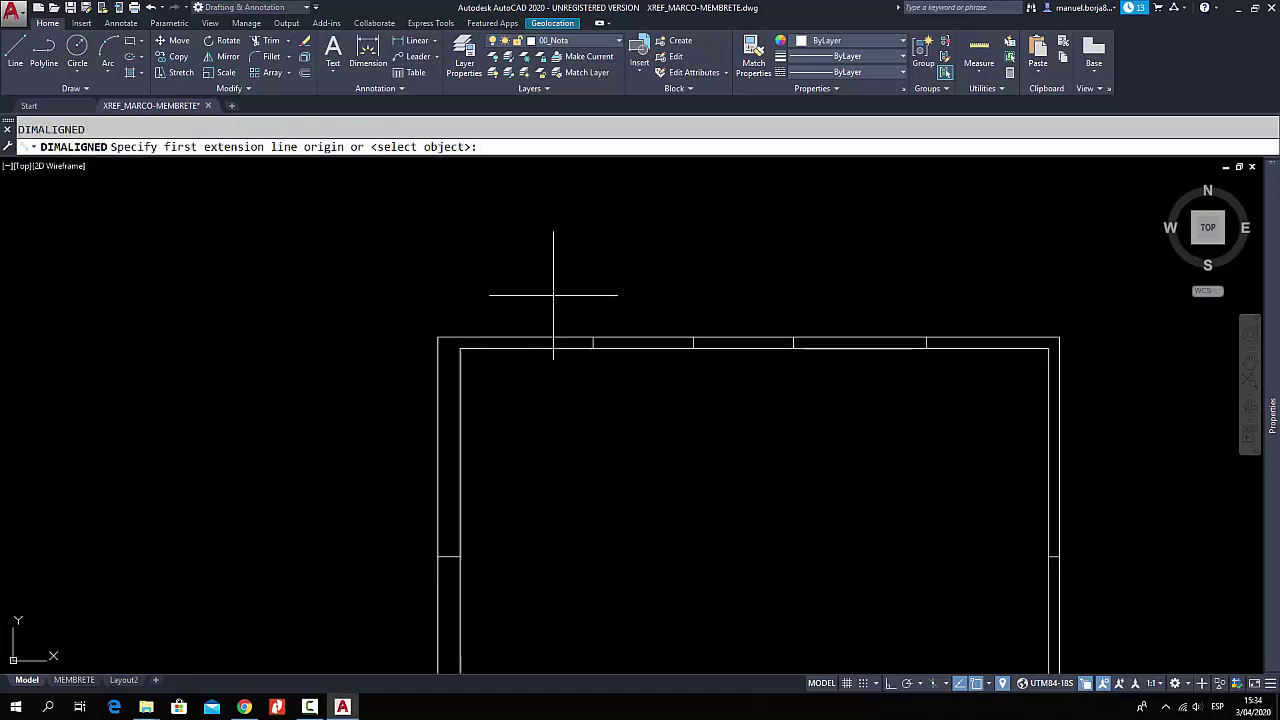
pyautogui.click(438, 337)
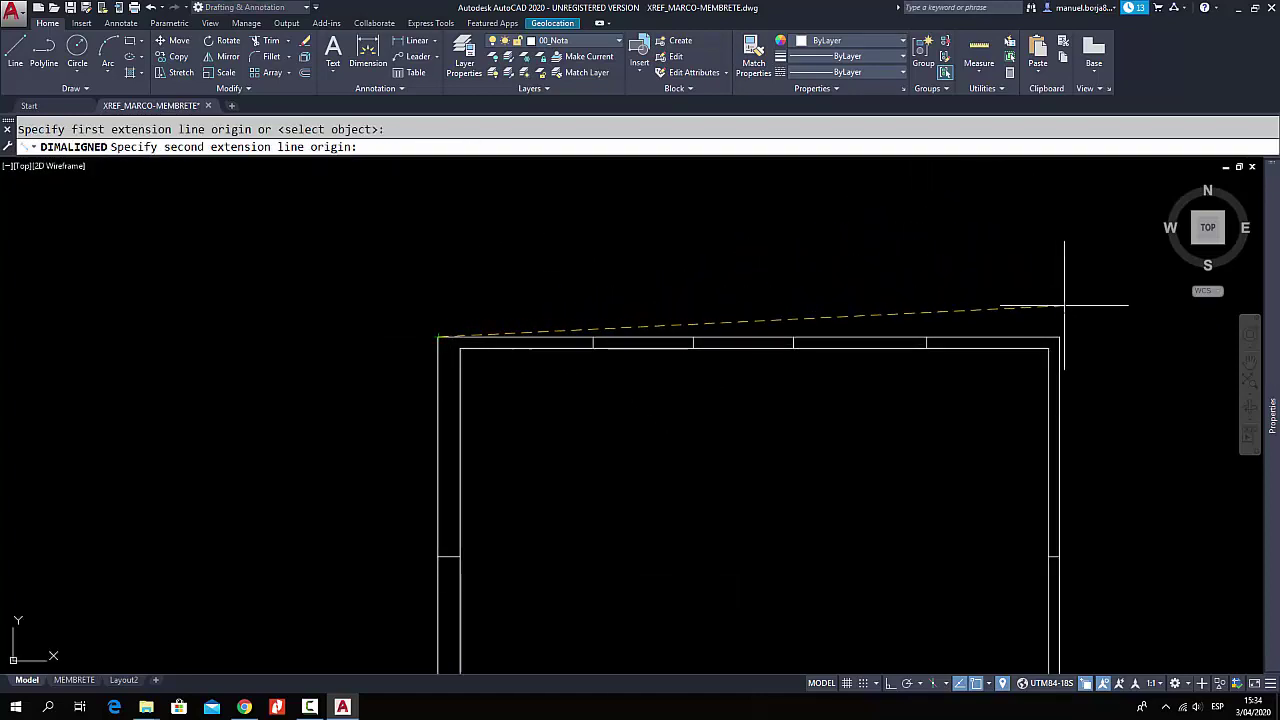
pyautogui.click(1060, 337)
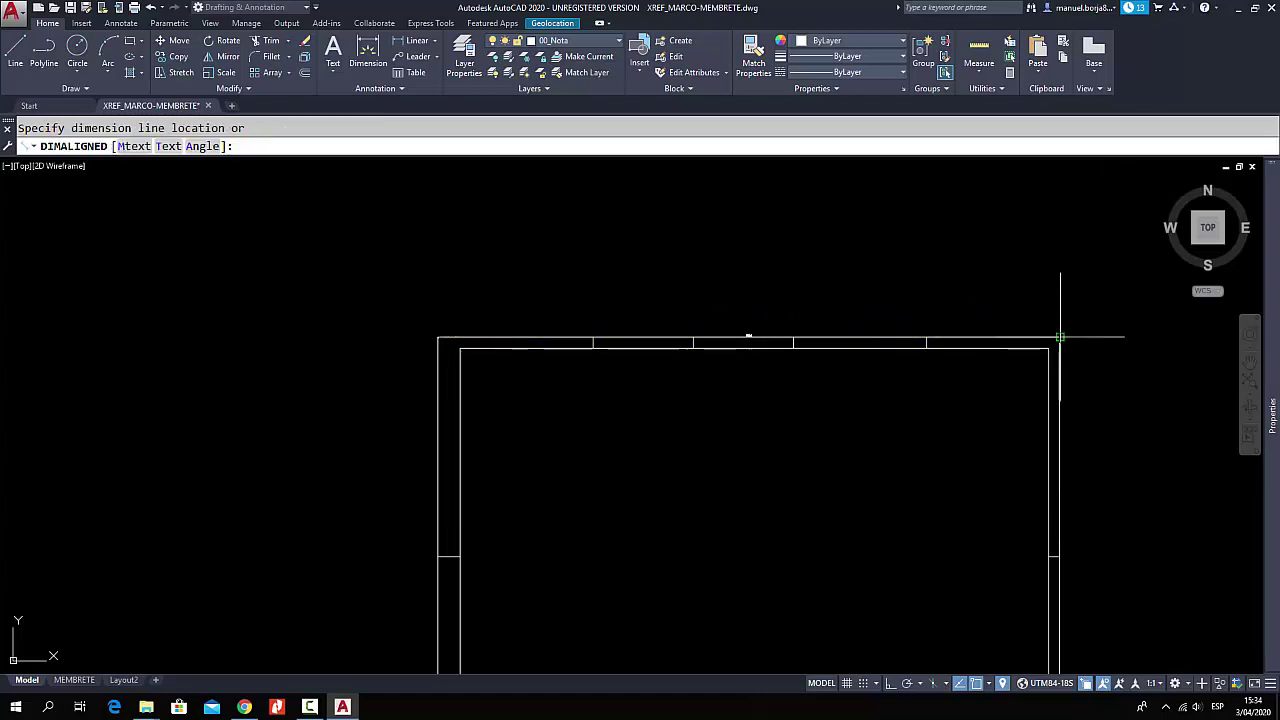
pyautogui.click(778, 314)
pyautogui.scroll(8, 771, 314)
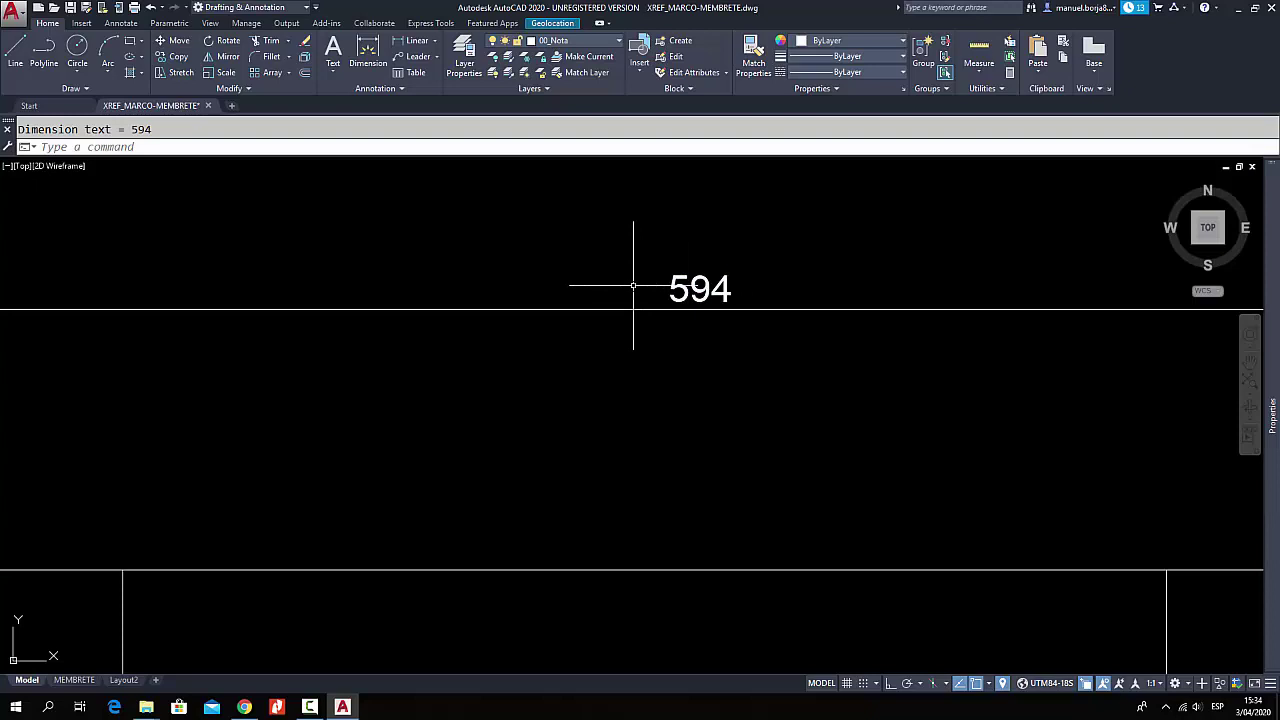
pyautogui.scroll(-10, 633, 285)
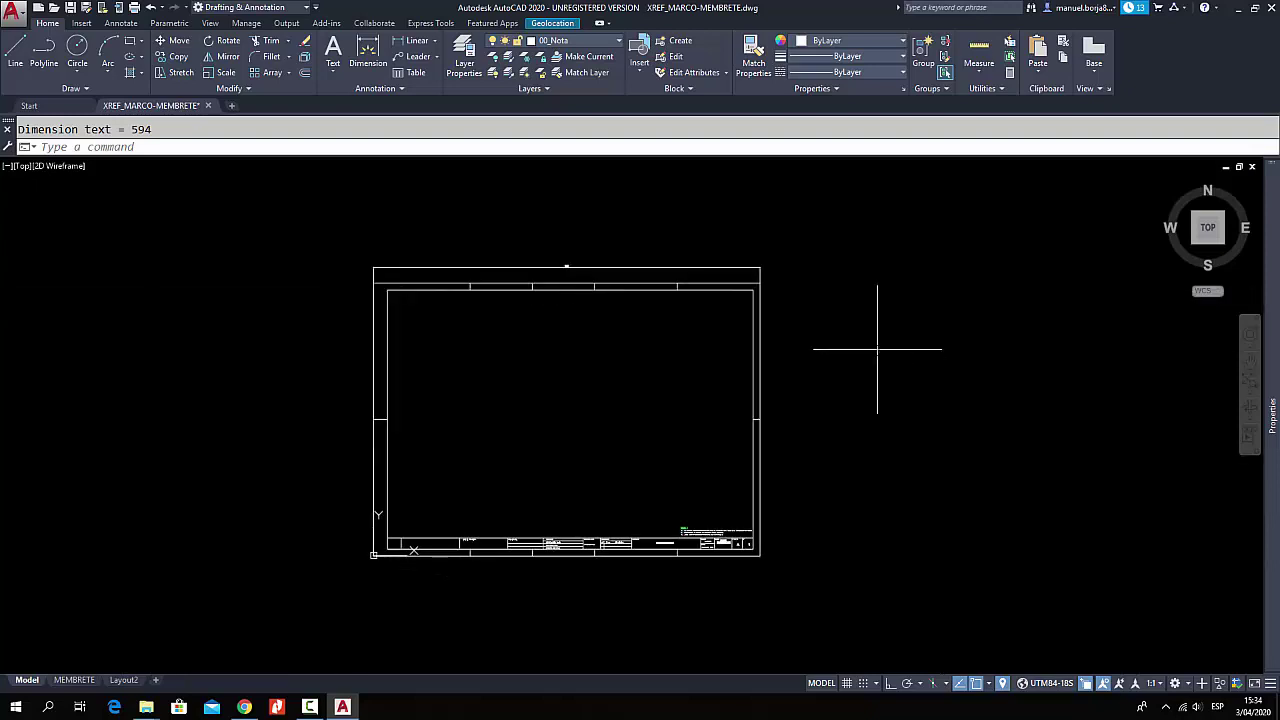
# - Add an aligned dimension along the scaled frame's full right outer edge, placed just outside it, and examine its text up close
pyautogui.press('Return')
pyautogui.scroll(5, 800, 563)
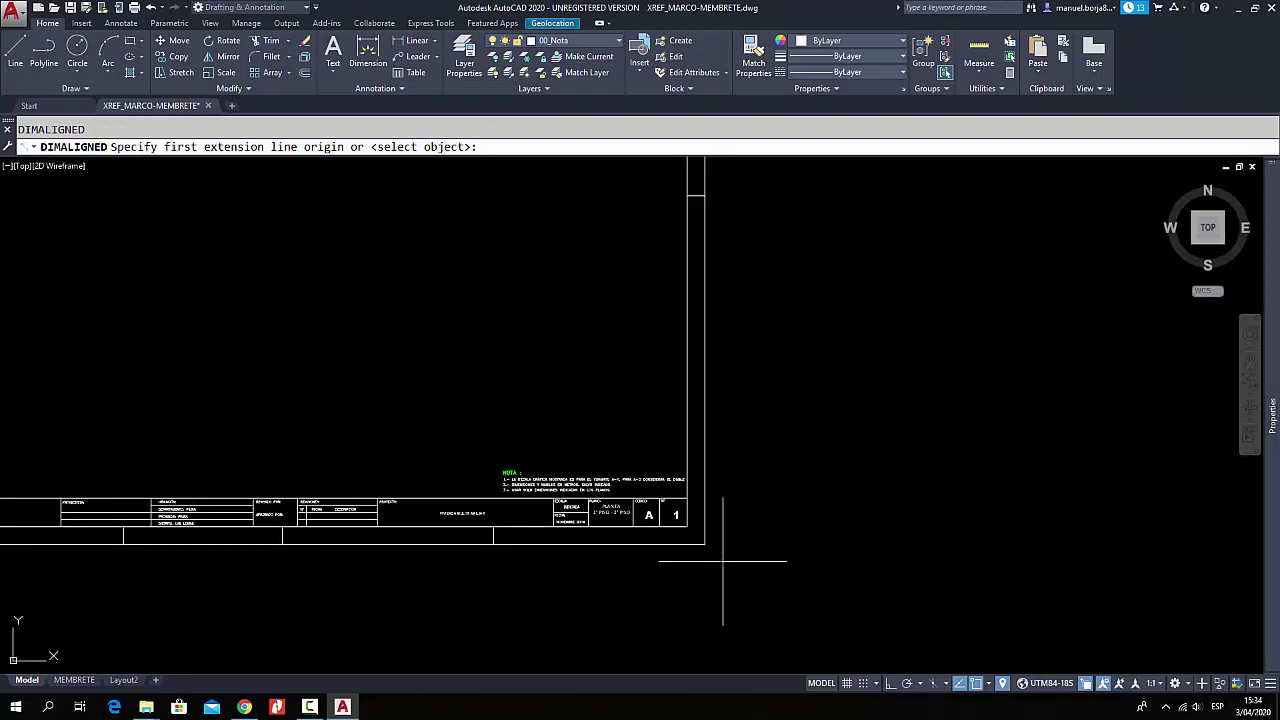
pyautogui.click(705, 544)
pyautogui.scroll(-2, 829, 457)
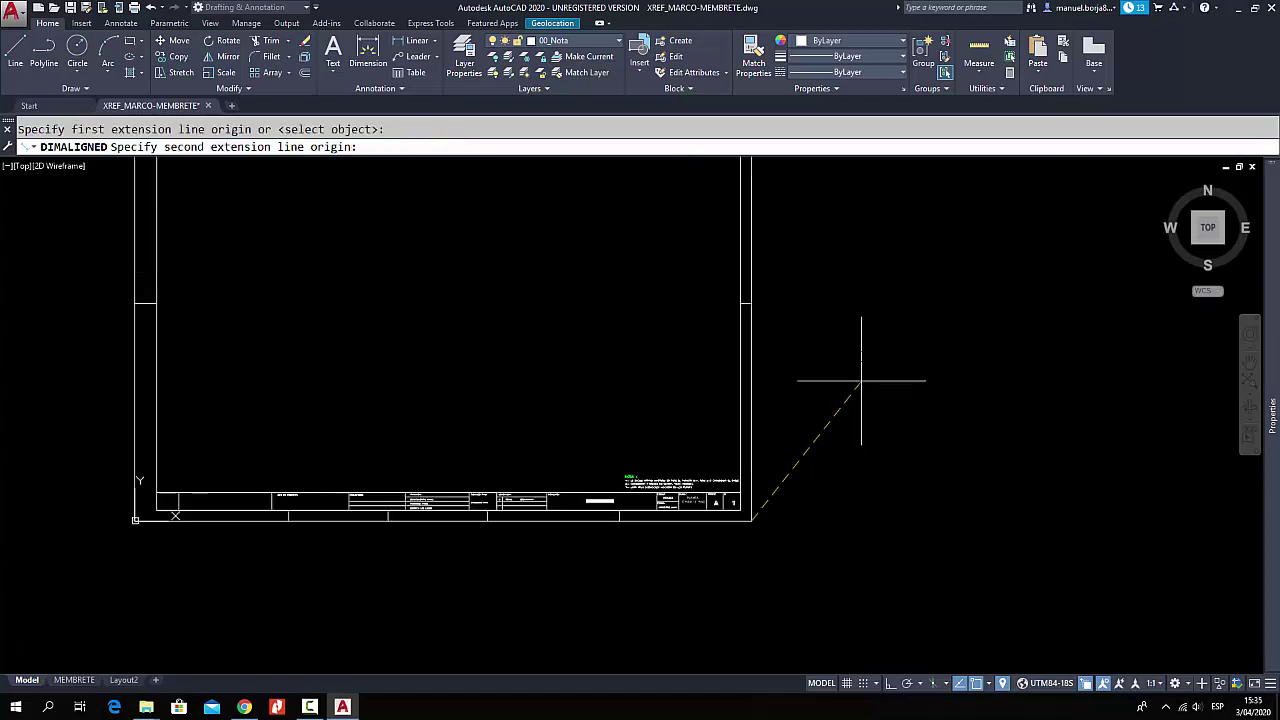
pyautogui.moveTo(861, 380); pyautogui.dragTo(872, 537, button='middle')
pyautogui.scroll(3, 806, 277)
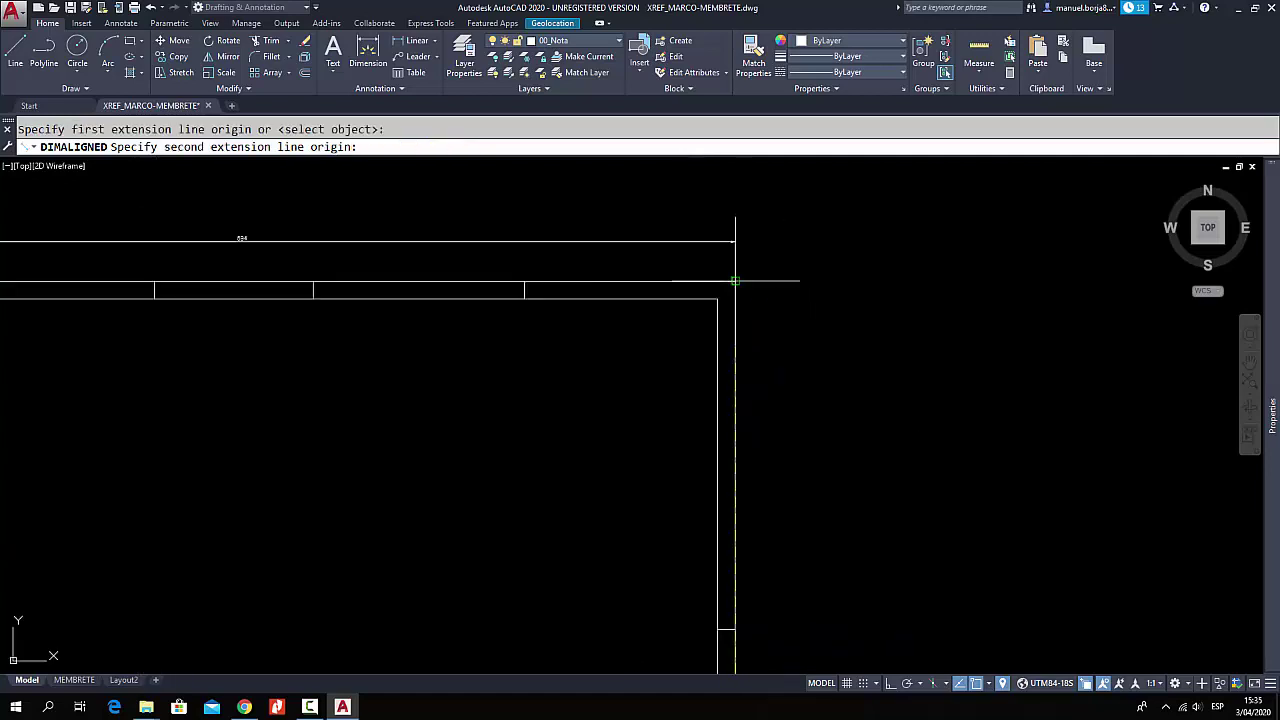
pyautogui.click(735, 281)
pyautogui.click(781, 300)
pyautogui.moveTo(843, 448); pyautogui.dragTo(872, 341, button='middle')
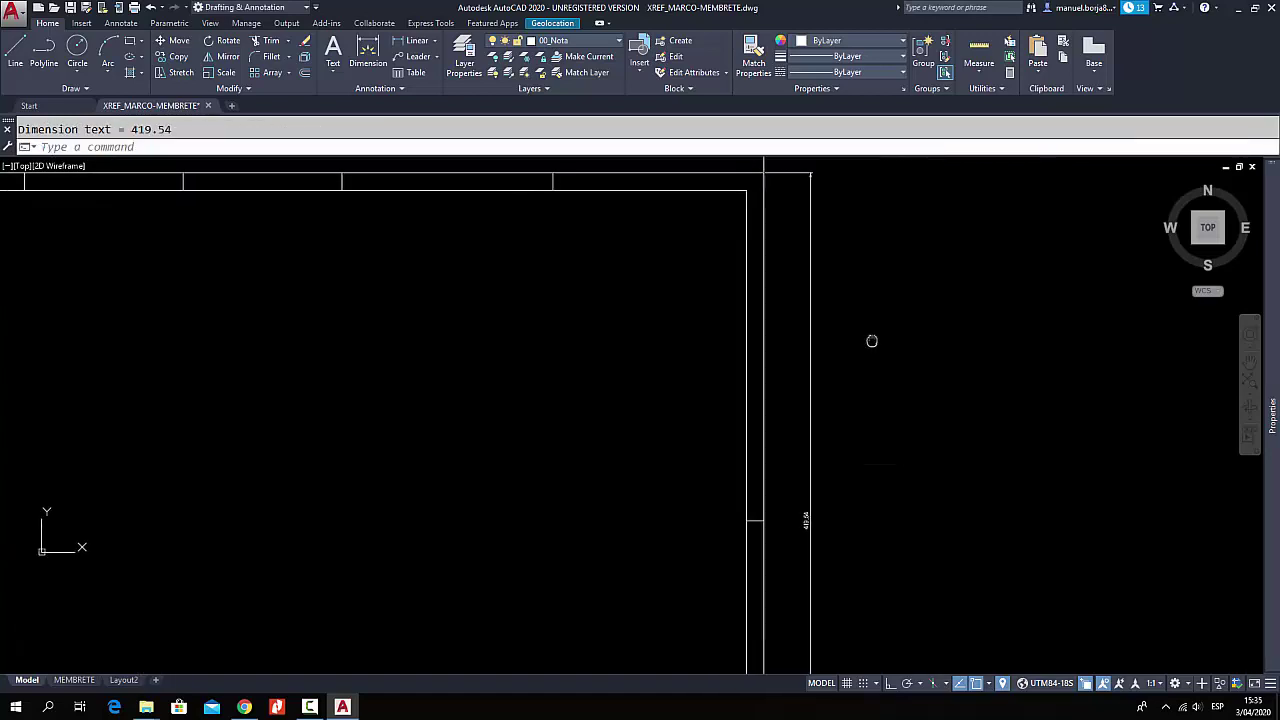
pyautogui.scroll(5, 825, 531)
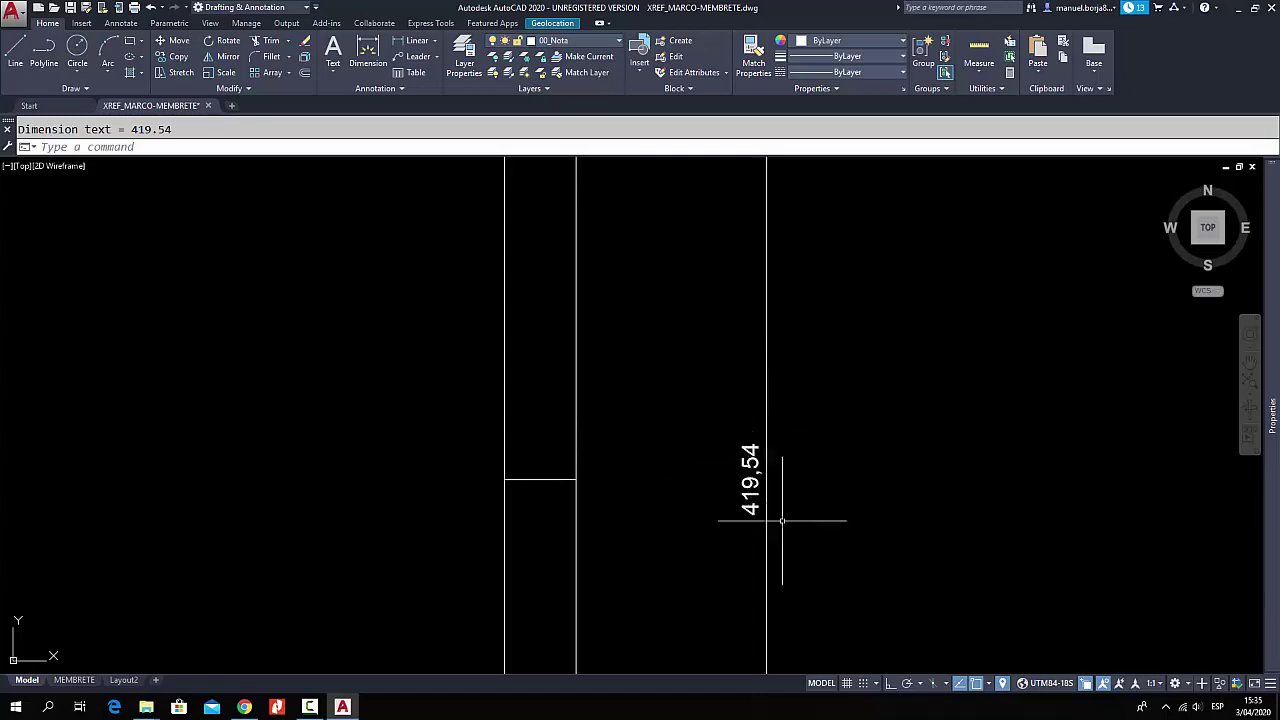
pyautogui.scroll(-3, 843, 488)
pyautogui.scroll(-4, 843, 488)
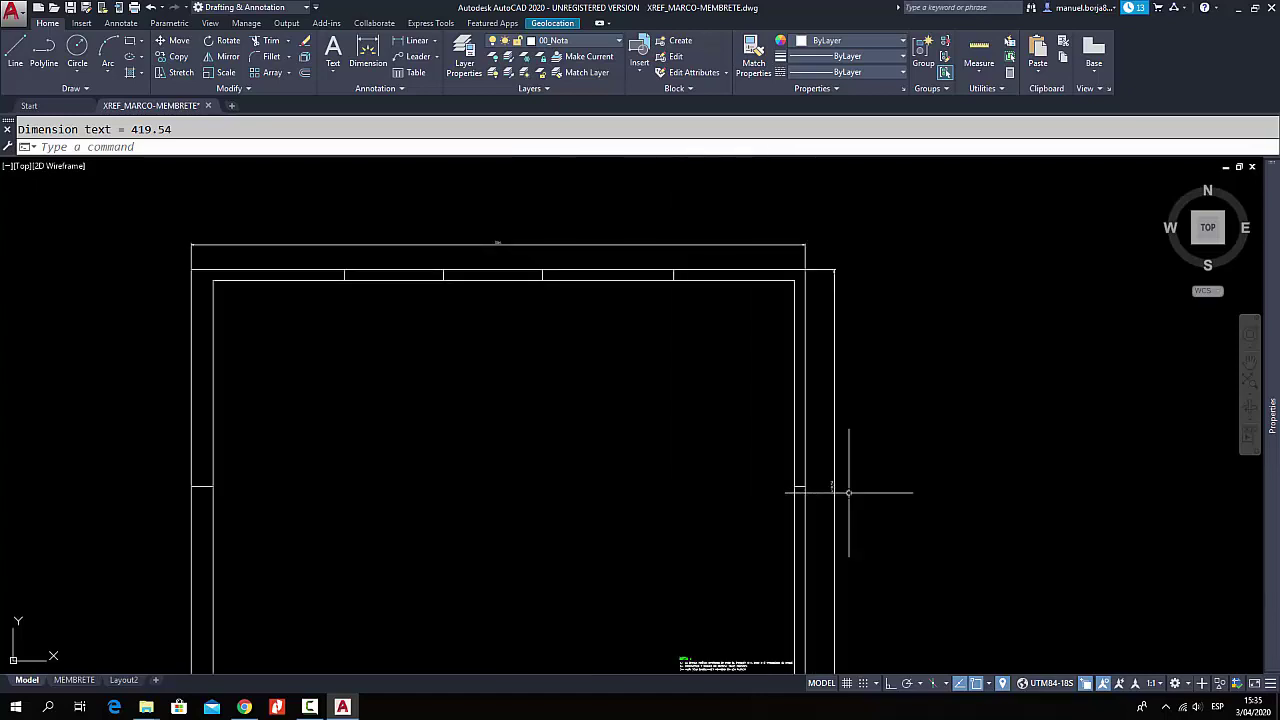
# - Delete the aligned dimensions outside the scaled frame's right and top edges
pyautogui.moveTo(849, 480); pyautogui.dragTo(903, 394, button='middle')
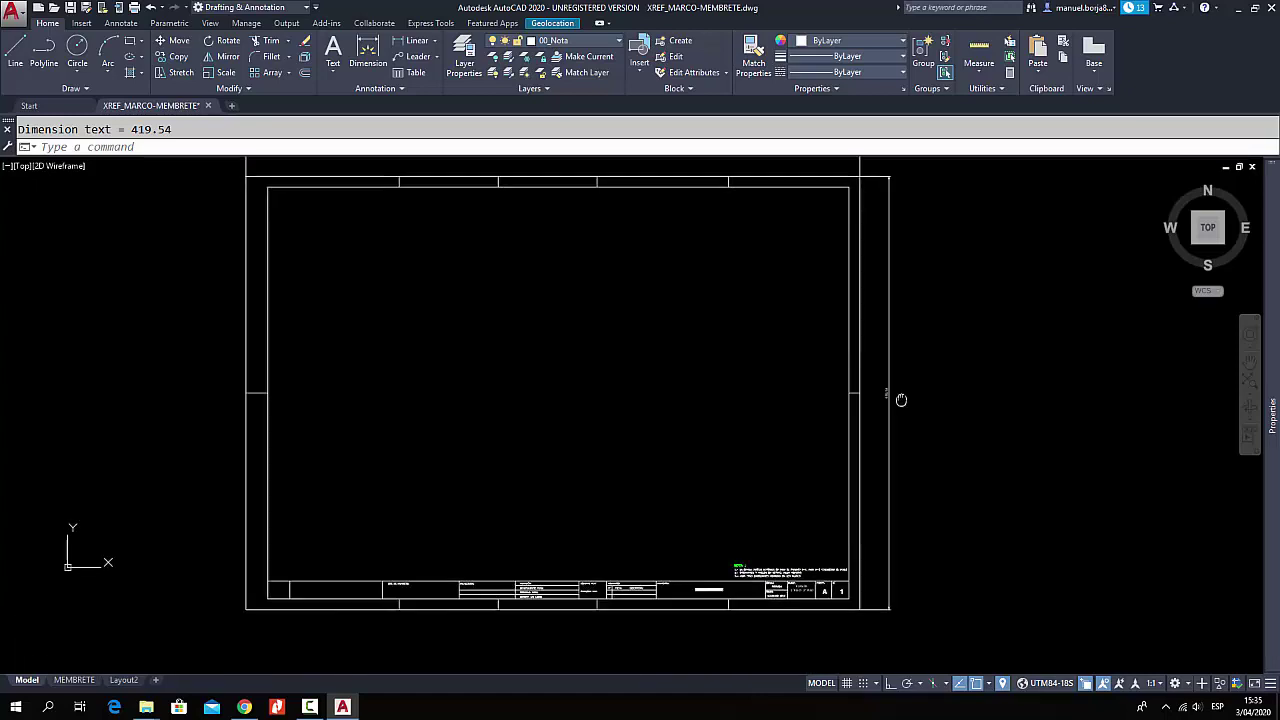
pyautogui.moveTo(890, 459)
pyautogui.mouseDown(button='middle')
pyautogui.moveTo(903, 562)
pyautogui.moveTo(920, 536)
pyautogui.mouseUp(button='middle')
pyautogui.click(919, 539)
pyautogui.click(891, 511)
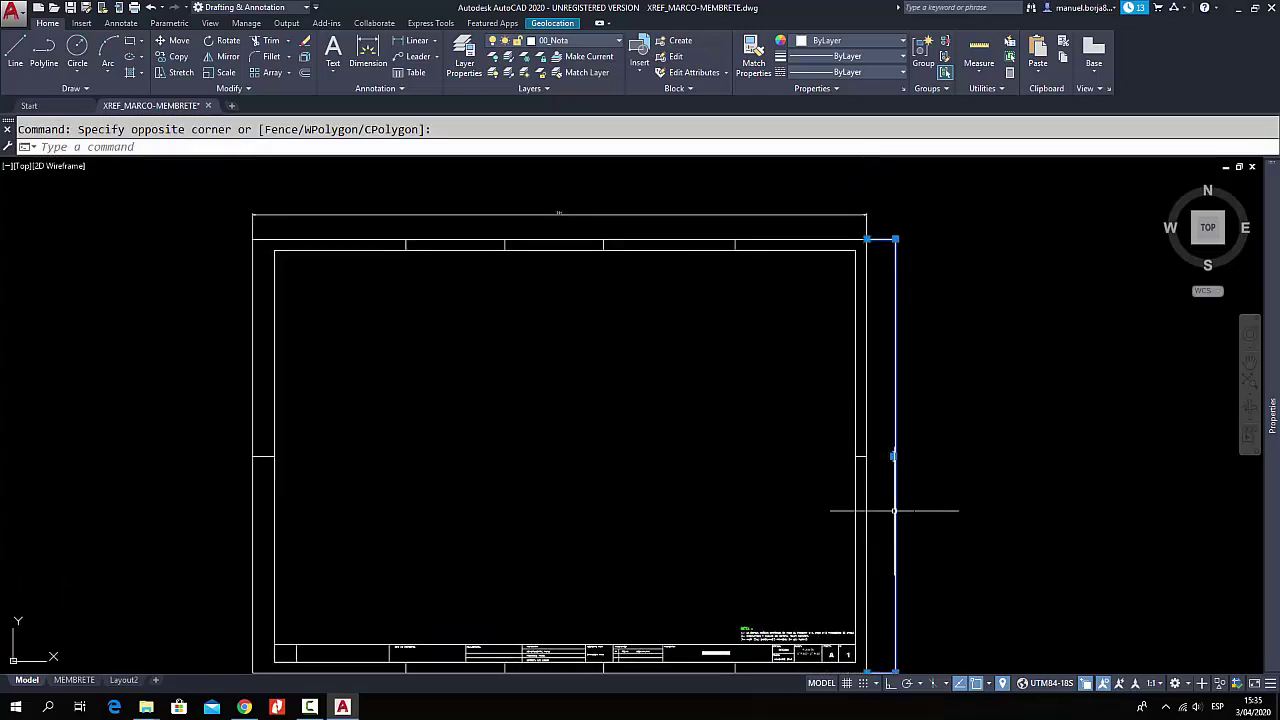
pyautogui.press('Delete')
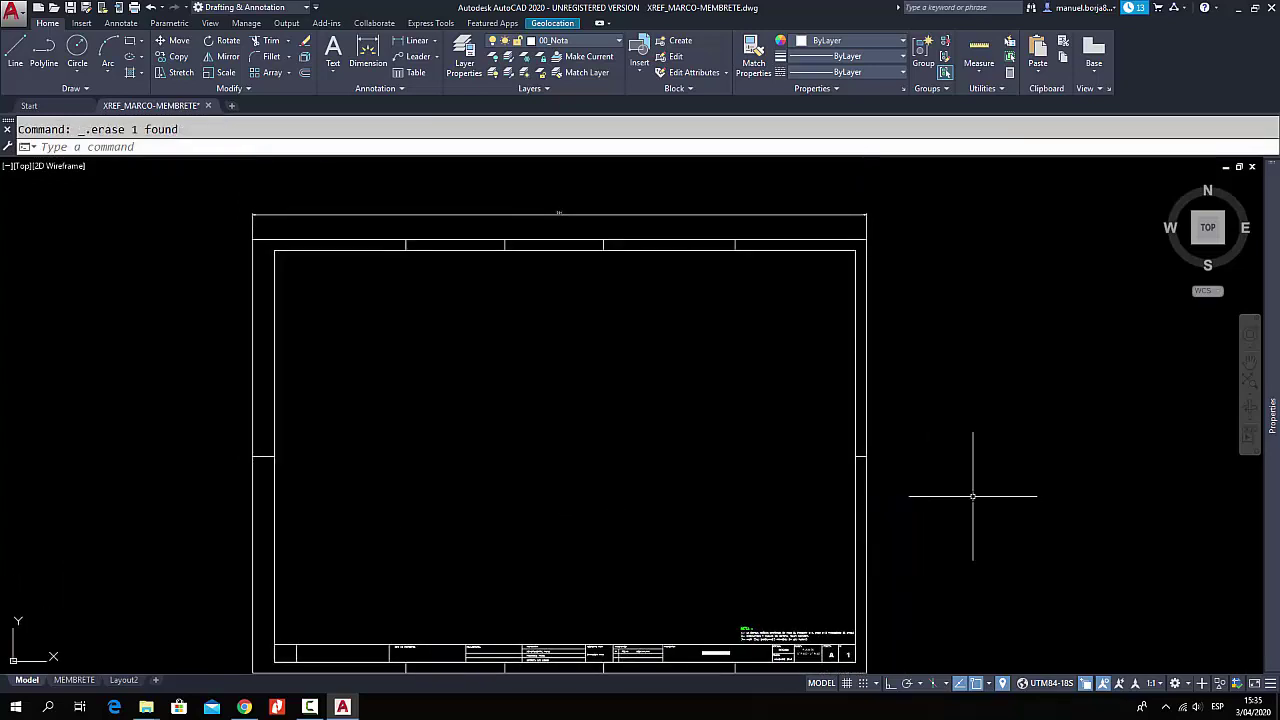
pyautogui.click(777, 228)
pyautogui.click(763, 200)
pyautogui.press('Delete')
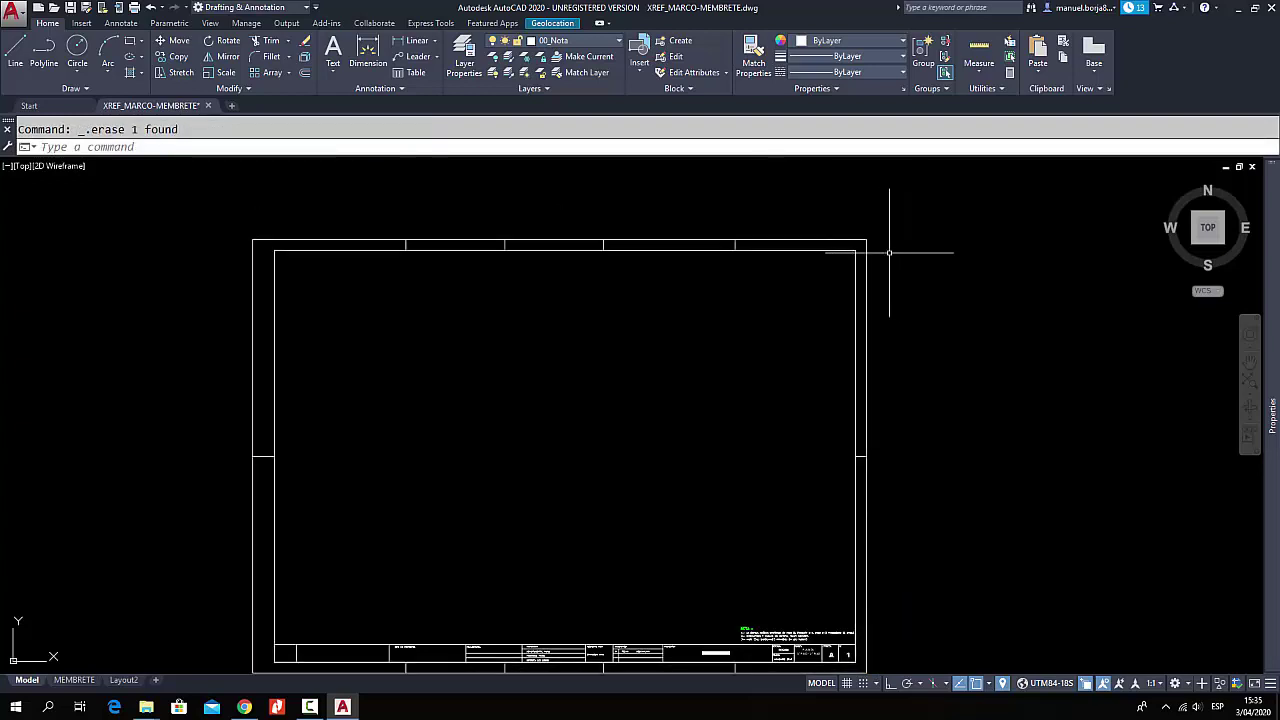
pyautogui.scroll(5, 857, 606)
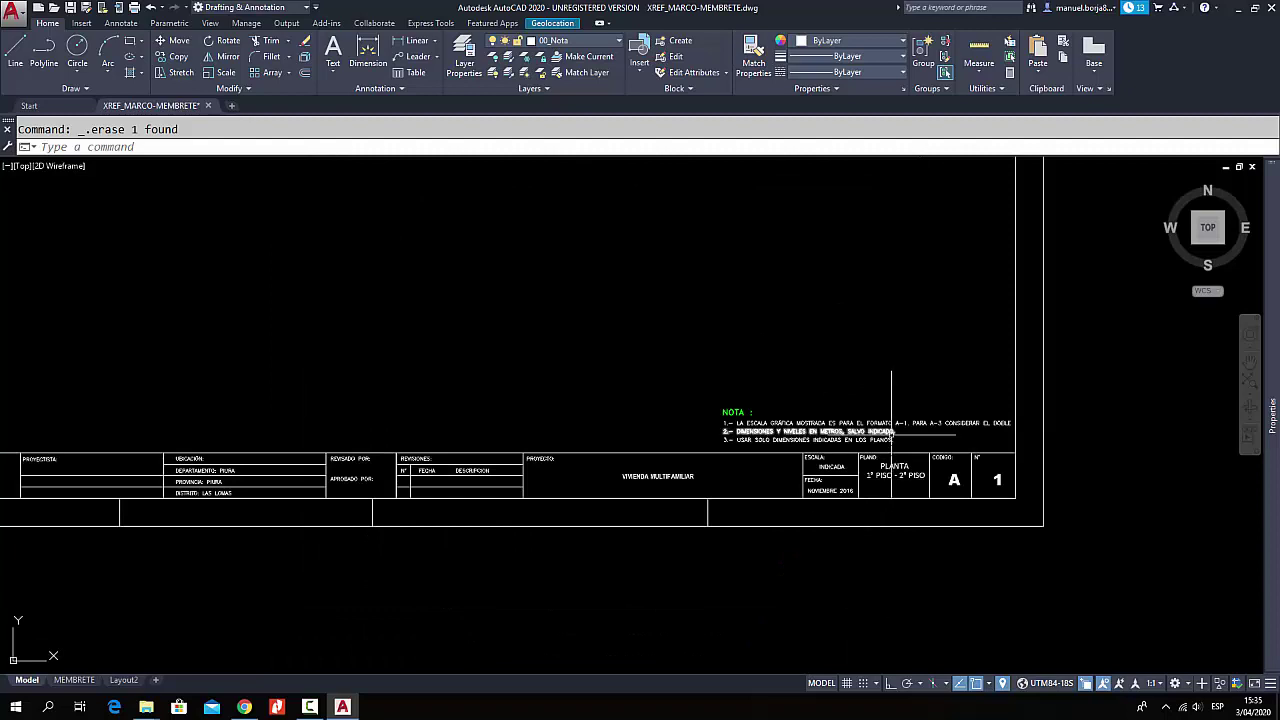
# - Examine the title block along the scaled frame's lower edge, from the notes to the origin corner, and the full sheet
pyautogui.moveTo(892, 439); pyautogui.dragTo(907, 531, button='middle')
pyautogui.scroll(-2, 907, 528)
pyautogui.scroll(3, 903, 514)
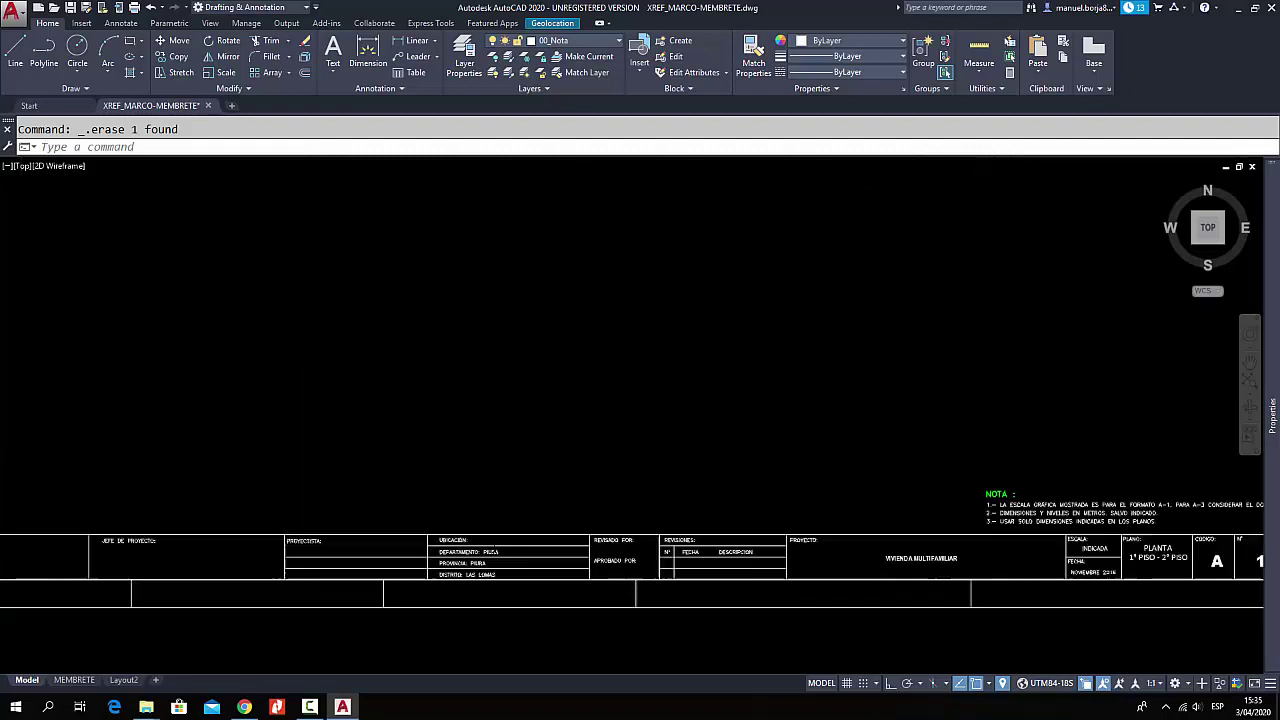
pyautogui.scroll(3, 594, 491)
pyautogui.scroll(-1, 590, 495)
pyautogui.scroll(-3, 590, 495)
pyautogui.scroll(-2, 726, 380)
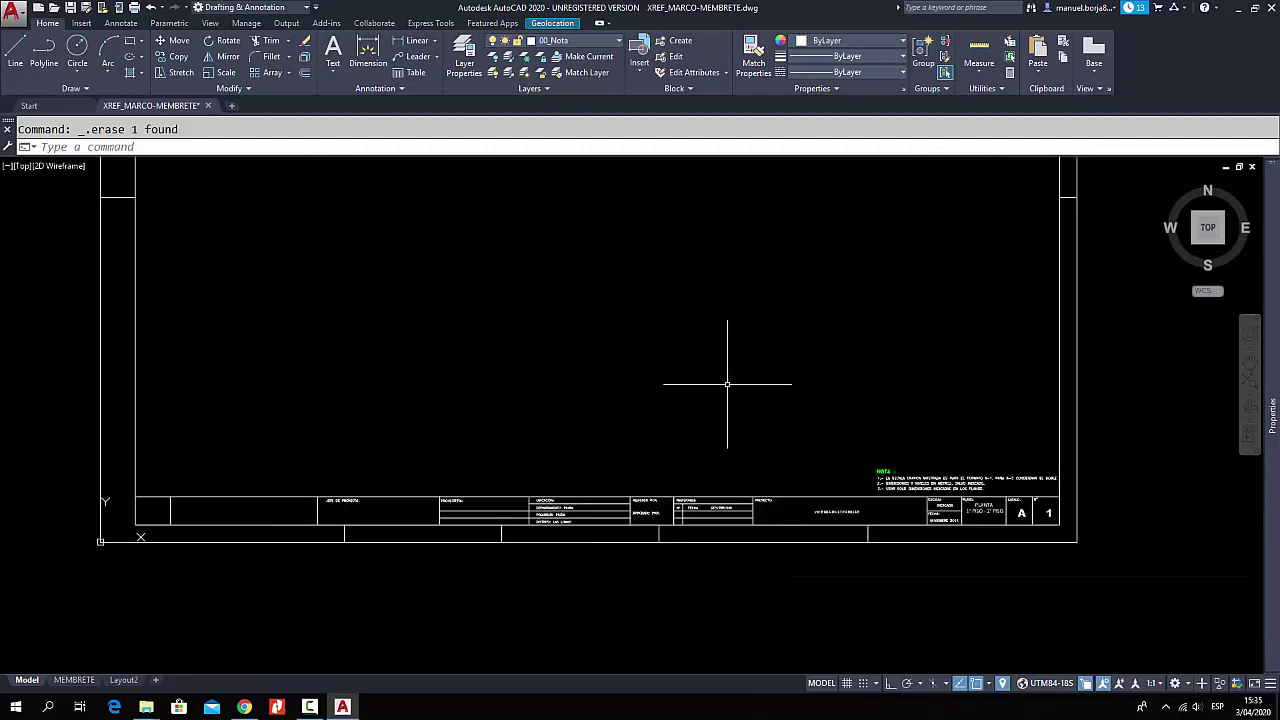
pyautogui.moveTo(726, 380); pyautogui.dragTo(742, 468, button='middle')
pyautogui.scroll(-2, 742, 468)
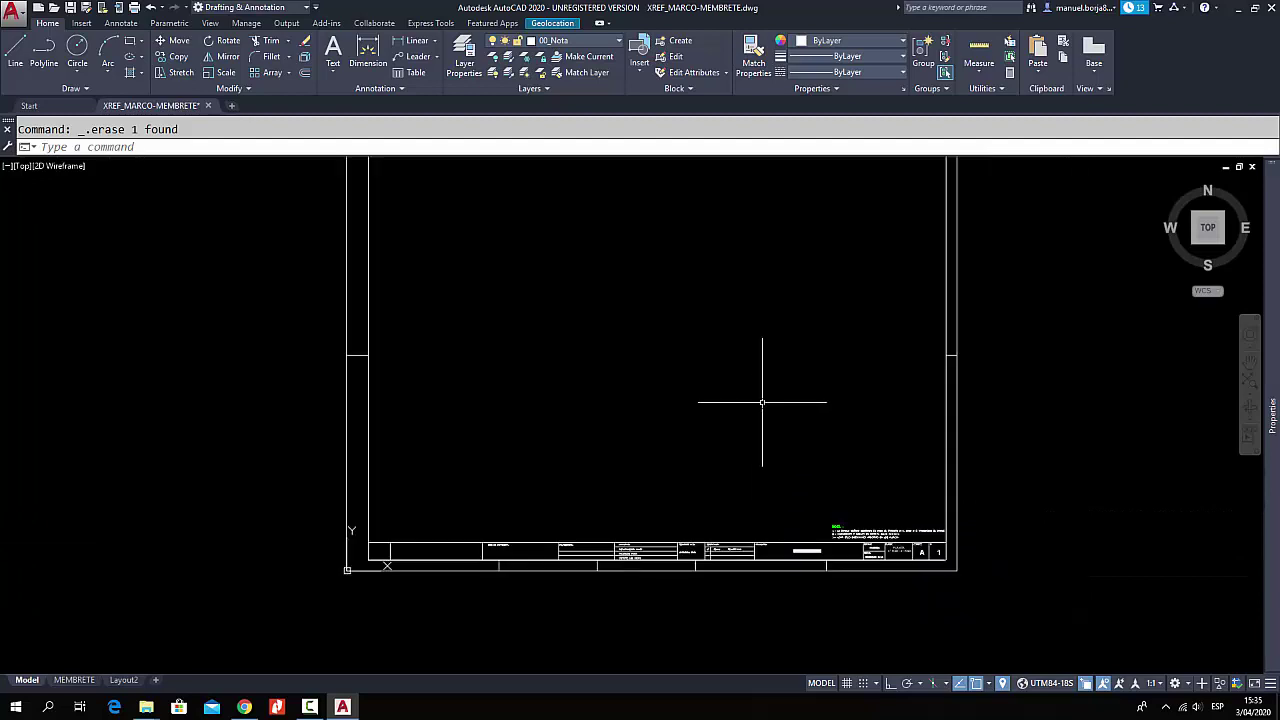
pyautogui.moveTo(763, 400)
pyautogui.mouseDown(button='middle')
pyautogui.moveTo(751, 466)
pyautogui.moveTo(741, 462)
pyautogui.mouseUp(button='middle')
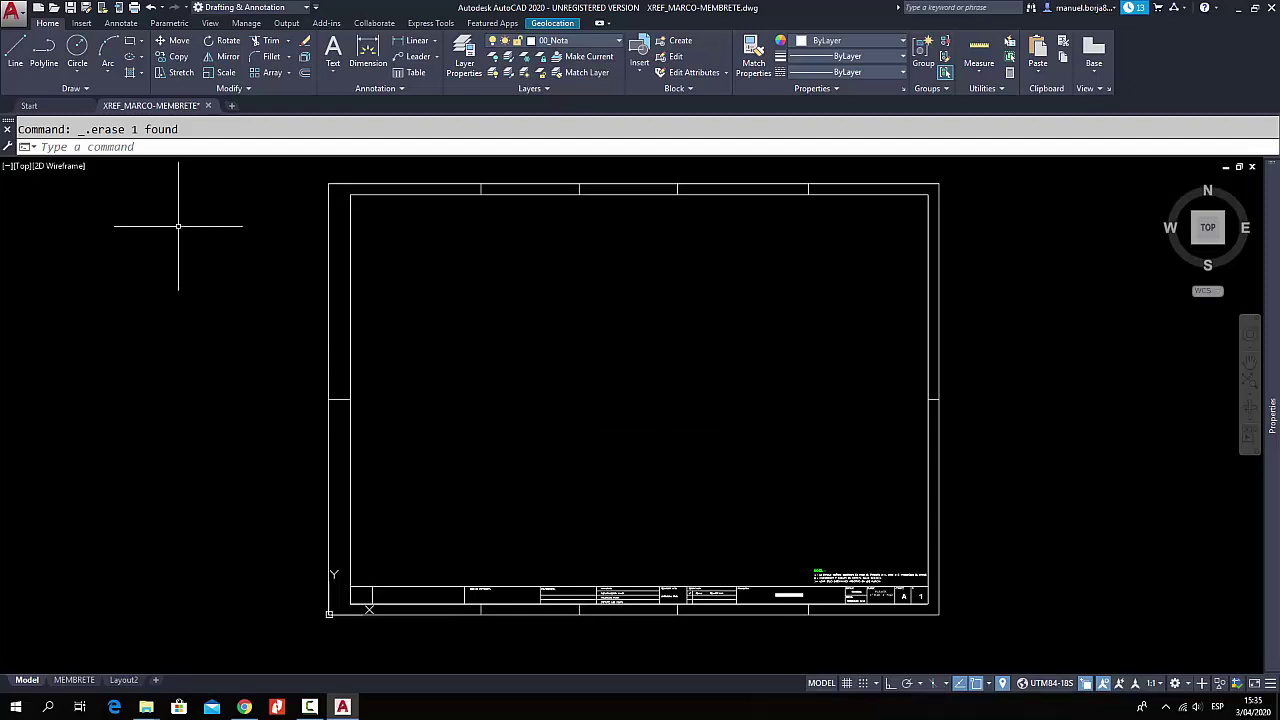
# - Confirm Millimeters as the insertion scale in the drawing units and save the drawing
pyautogui.click(14, 14)
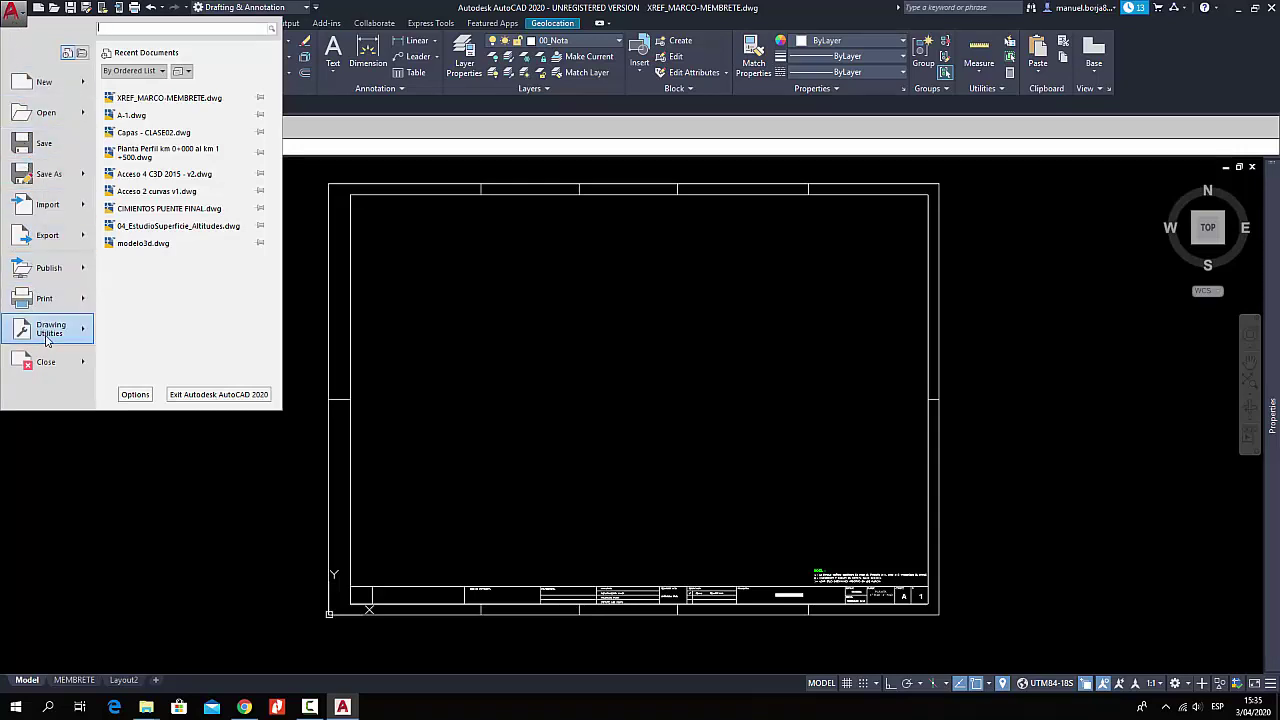
pyautogui.click(50, 338)
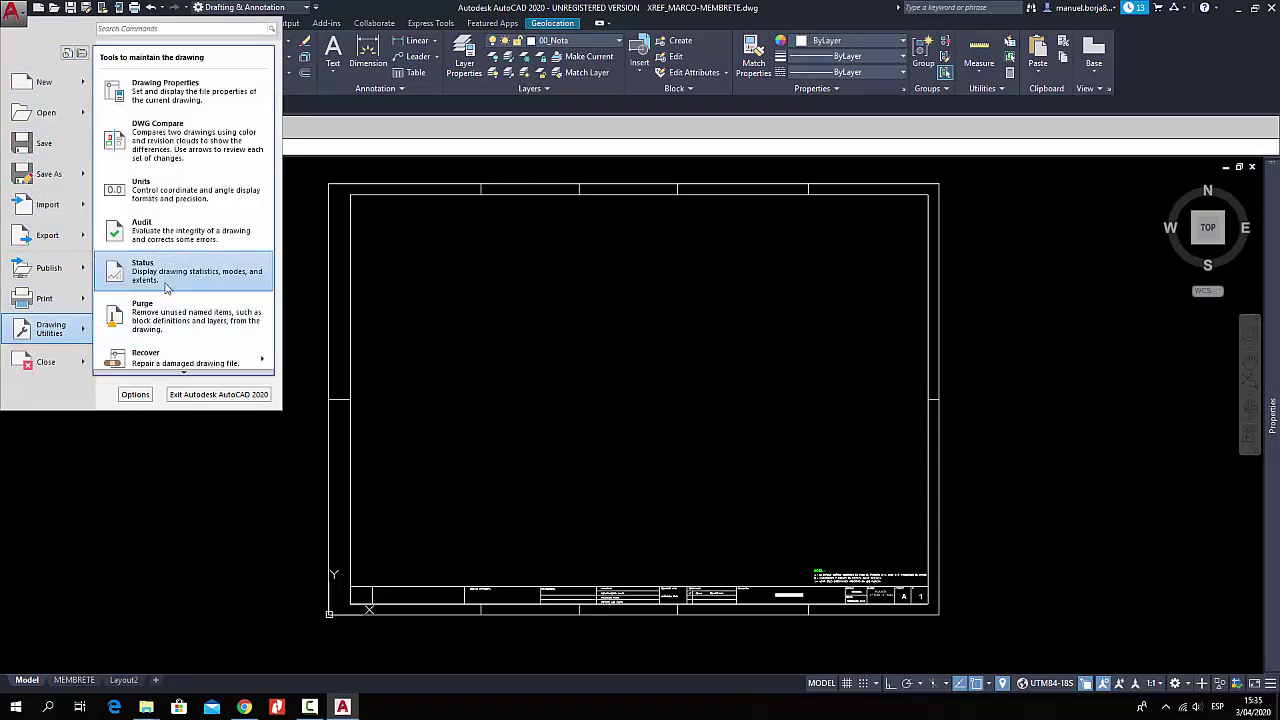
pyautogui.click(143, 192)
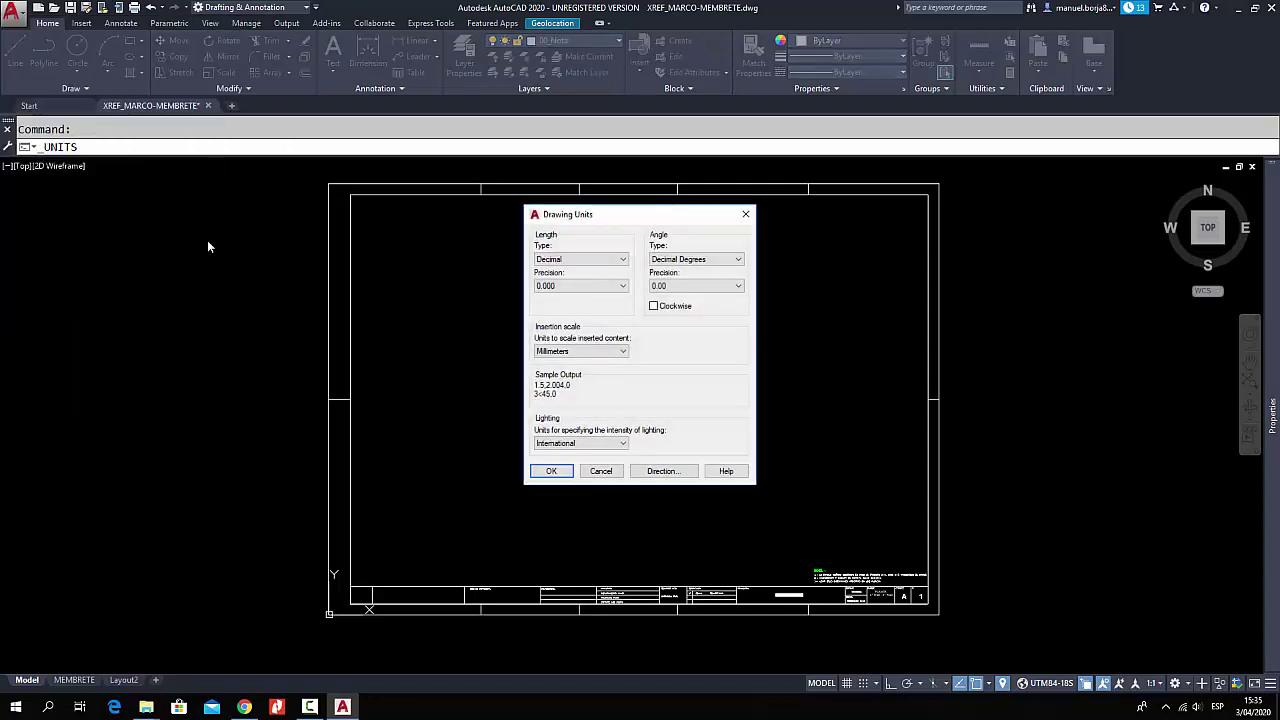
pyautogui.click(581, 354)
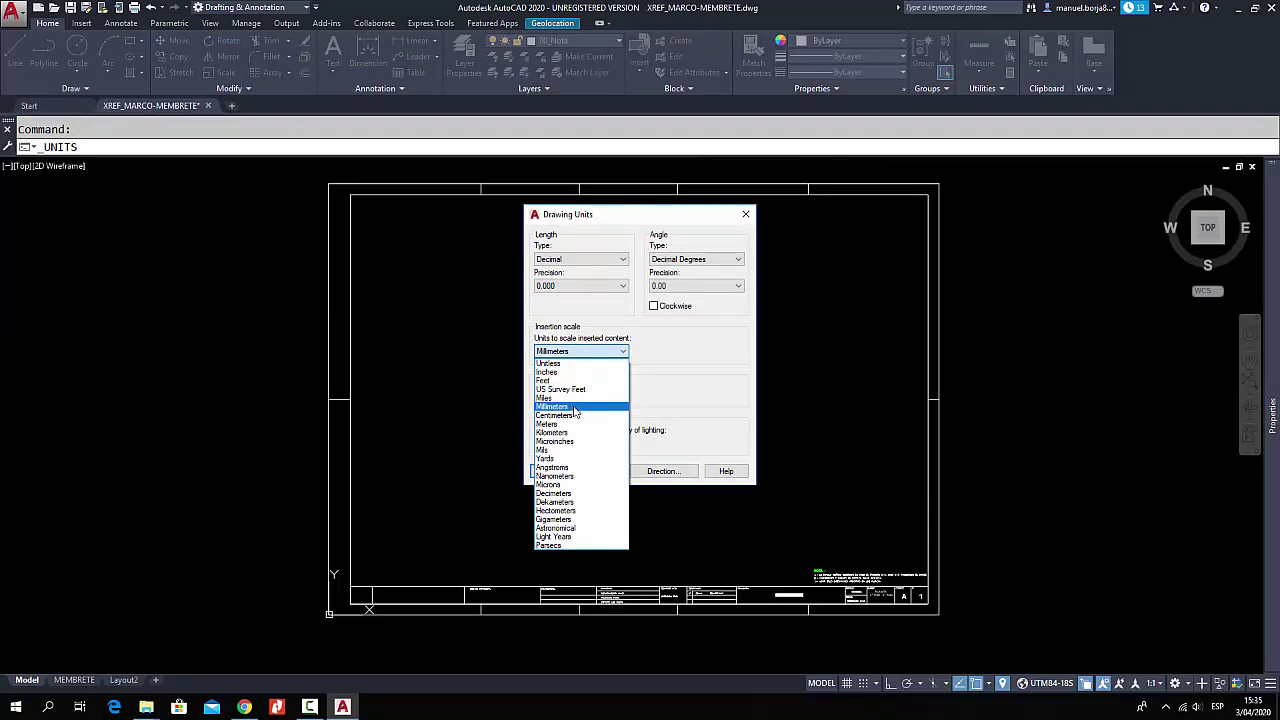
pyautogui.click(575, 408)
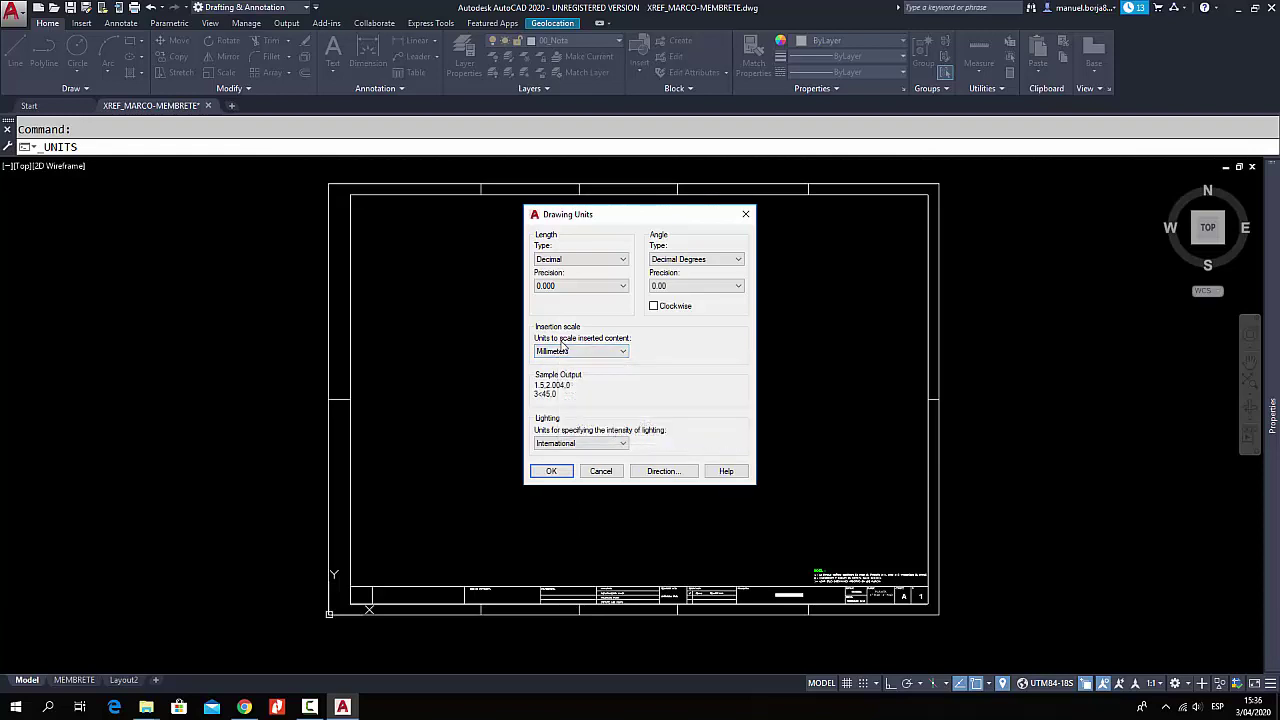
pyautogui.click(559, 472)
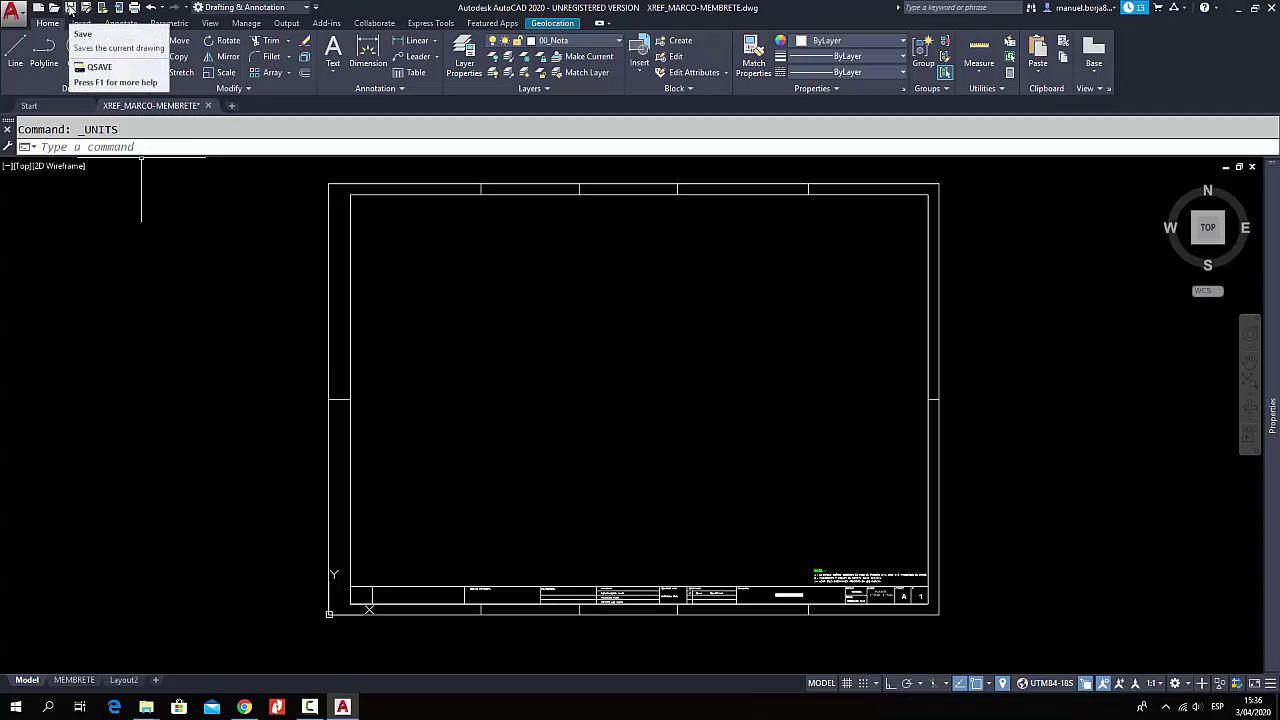
pyautogui.click(70, 8)
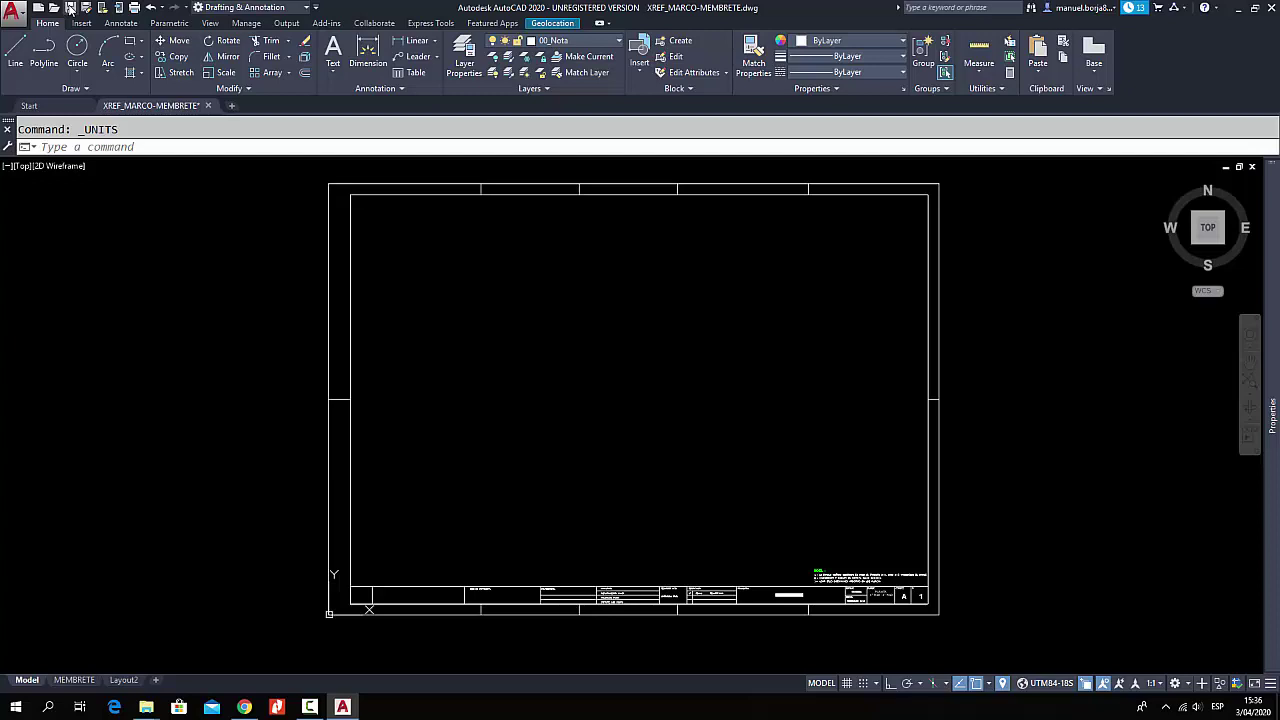
pyautogui.click(71, 9)
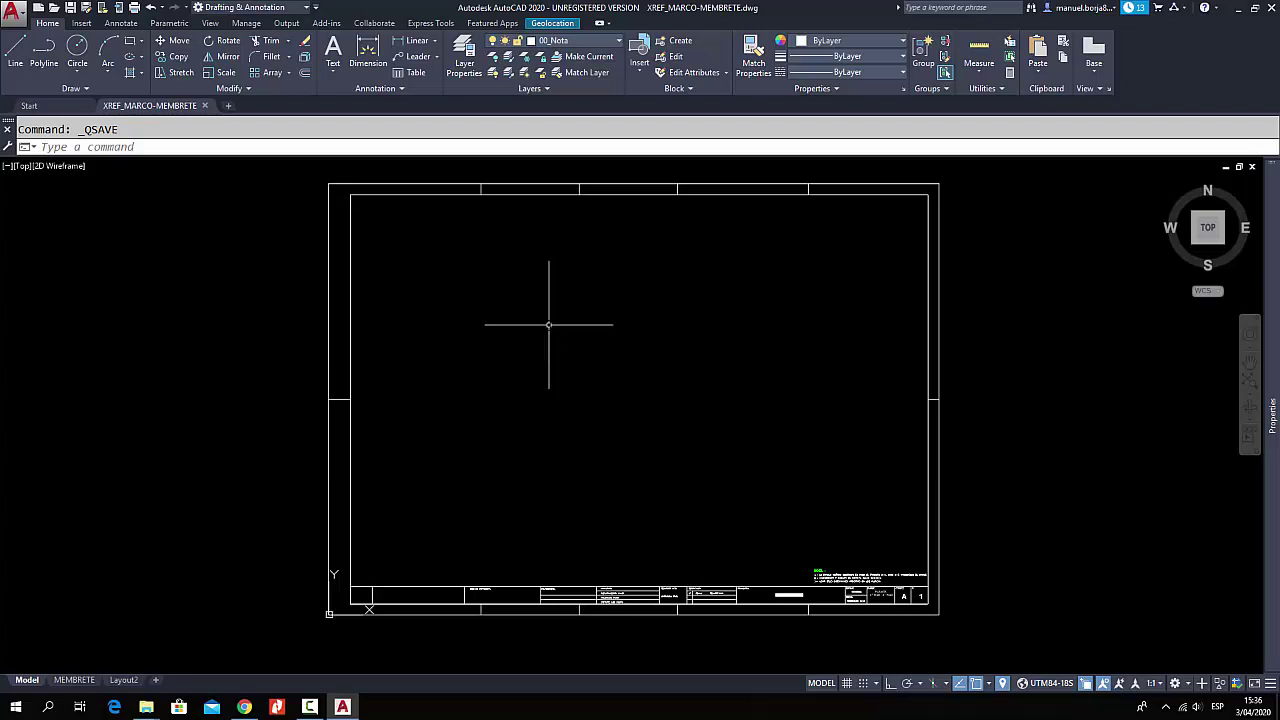
# - Close the XREF_MARCO-MEMBRETE drawing, saving its changes
pyautogui.scroll(1, 374, 614)
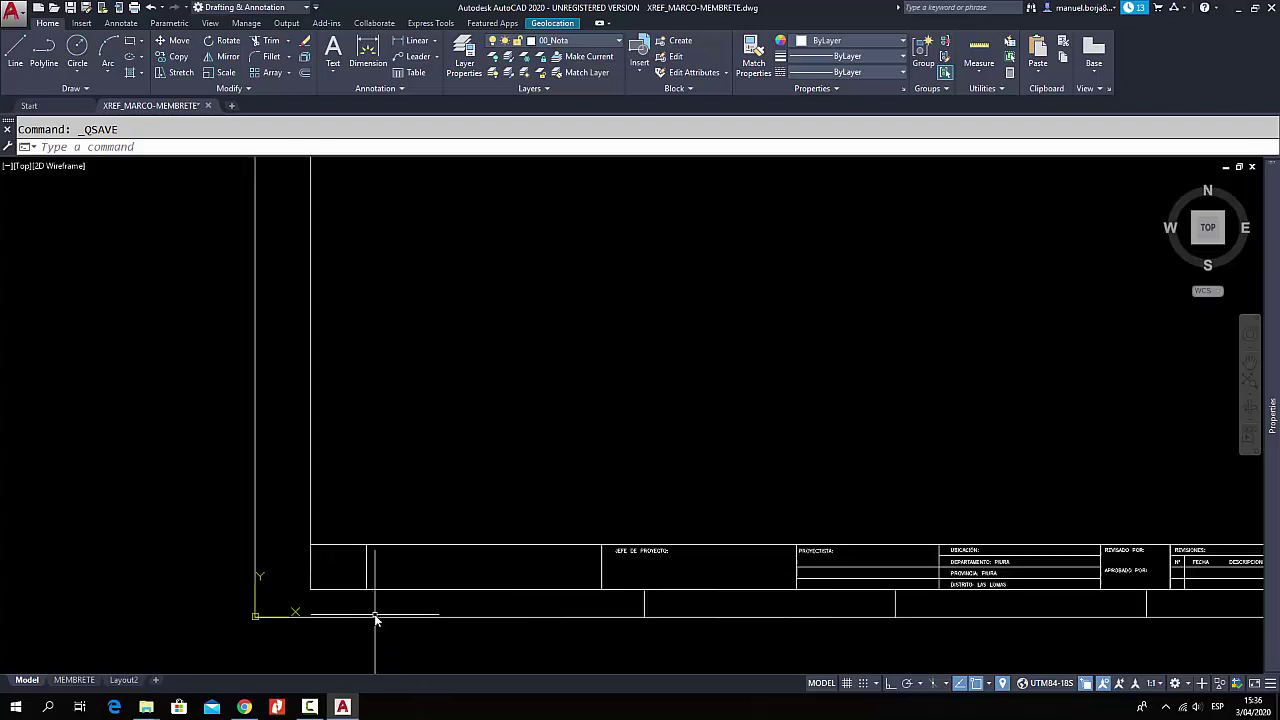
pyautogui.scroll(1, 360, 571)
pyautogui.scroll(1, 352, 588)
pyautogui.scroll(1, 446, 466)
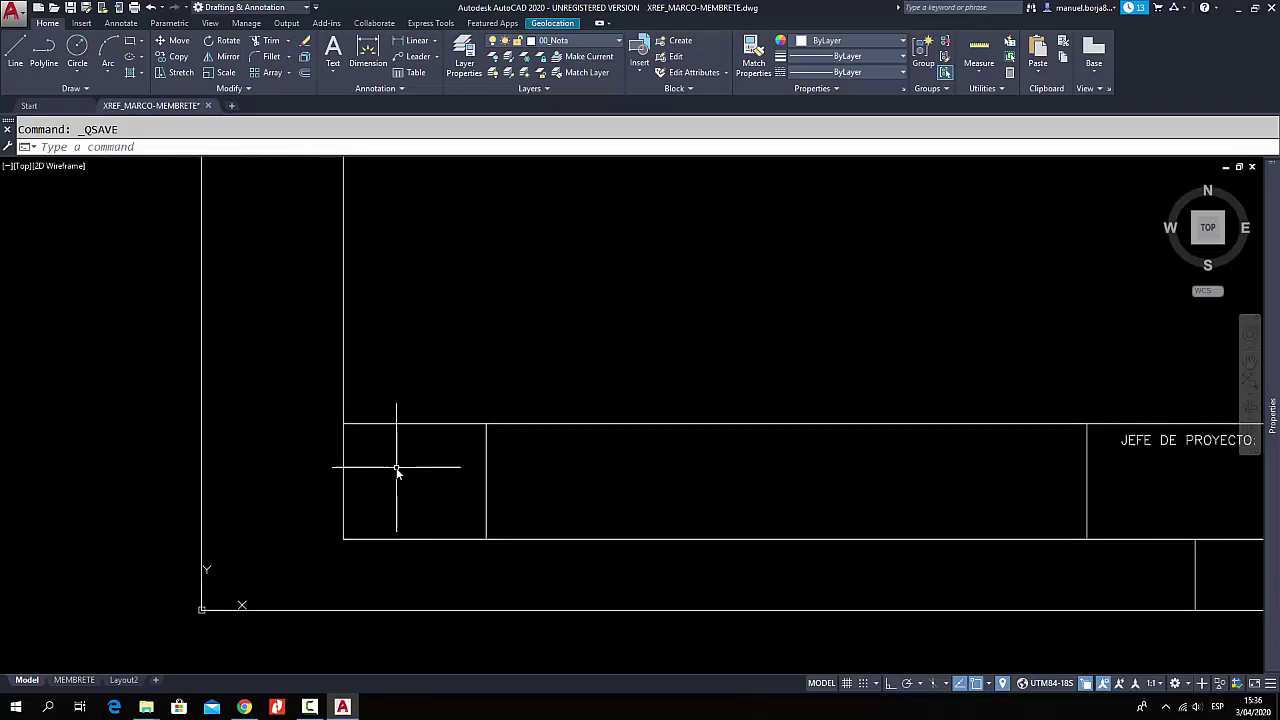
pyautogui.scroll(-3, 394, 466)
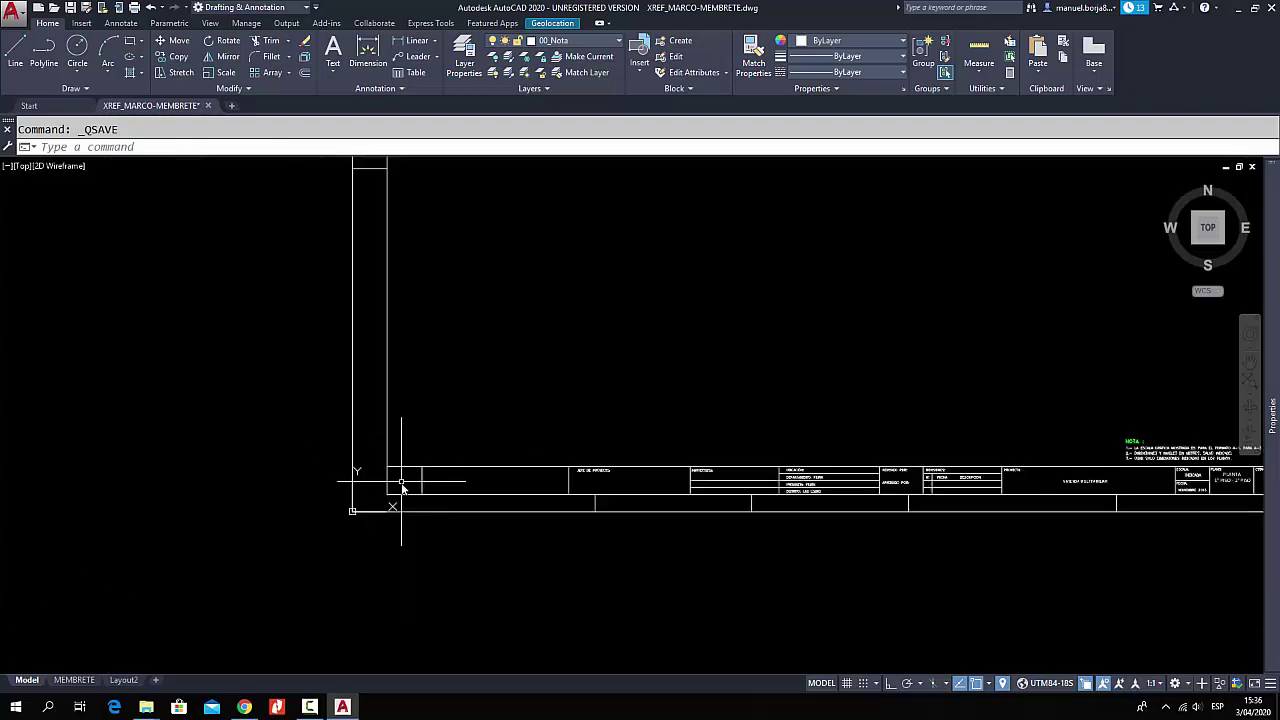
pyautogui.moveTo(434, 437); pyautogui.dragTo(537, 517, button='middle')
pyautogui.scroll(2, 531, 517)
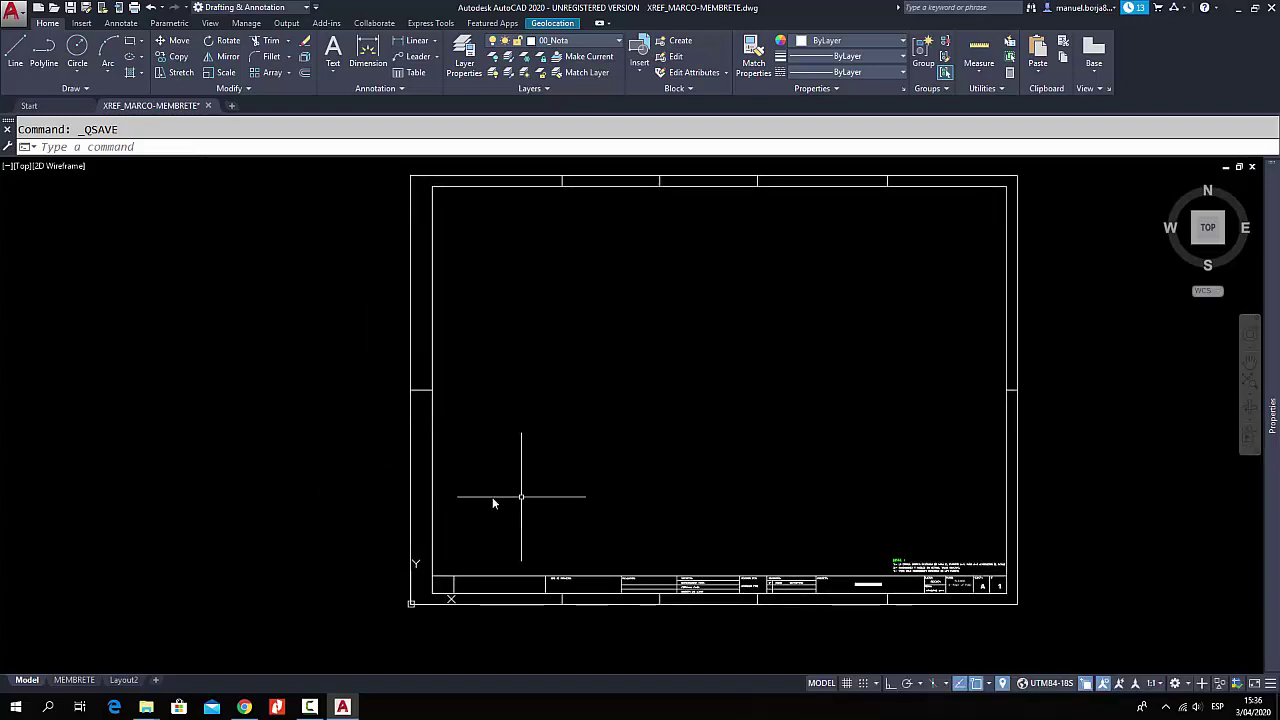
pyautogui.click(208, 106)
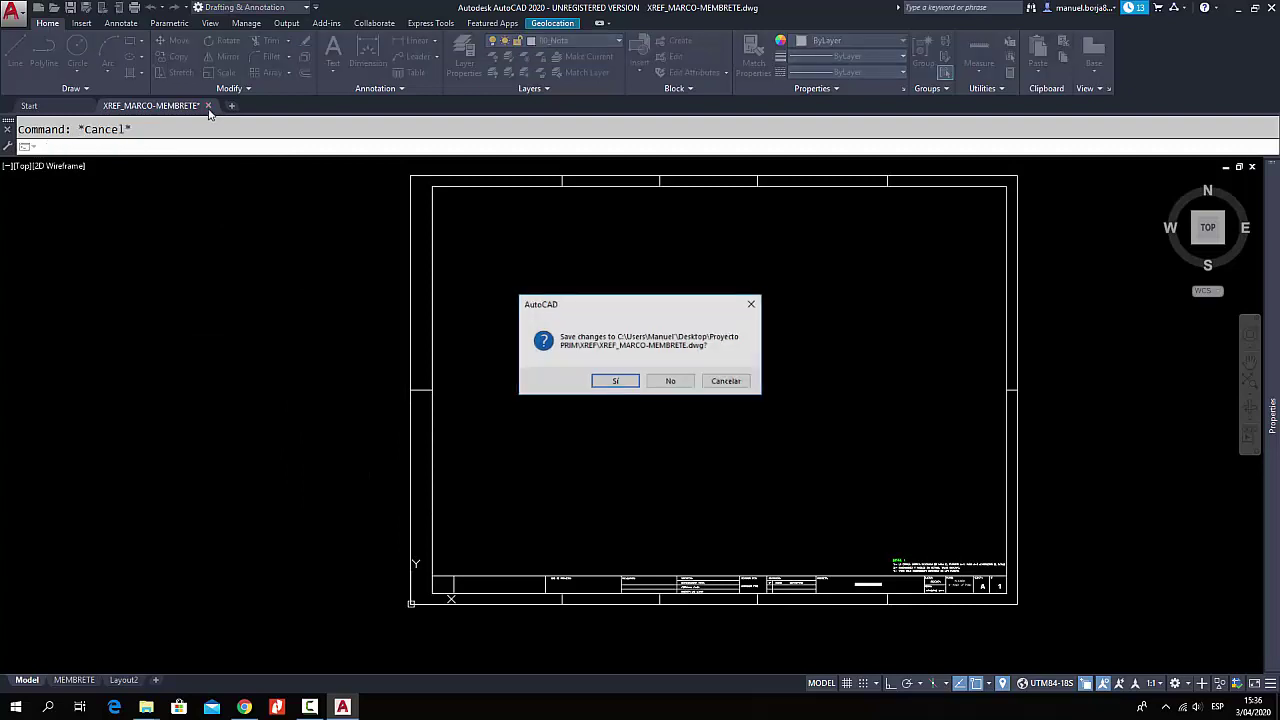
pyautogui.click(605, 383)
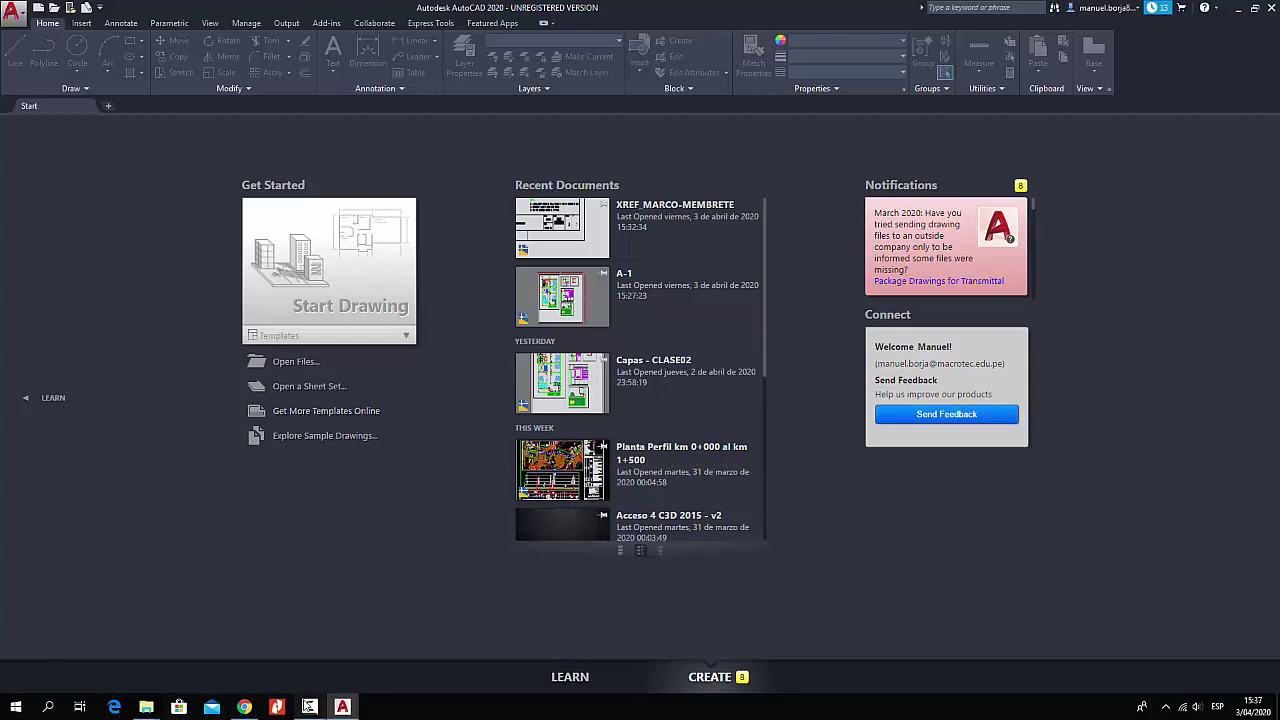
# - Switch to File Explorer, go up from the XREF folder to Proyecto PRIM, and open A-1.dwg in AutoCAD
pyautogui.click(277, 707)
pyautogui.click(1060, 627)
pyautogui.moveTo(147, 708)
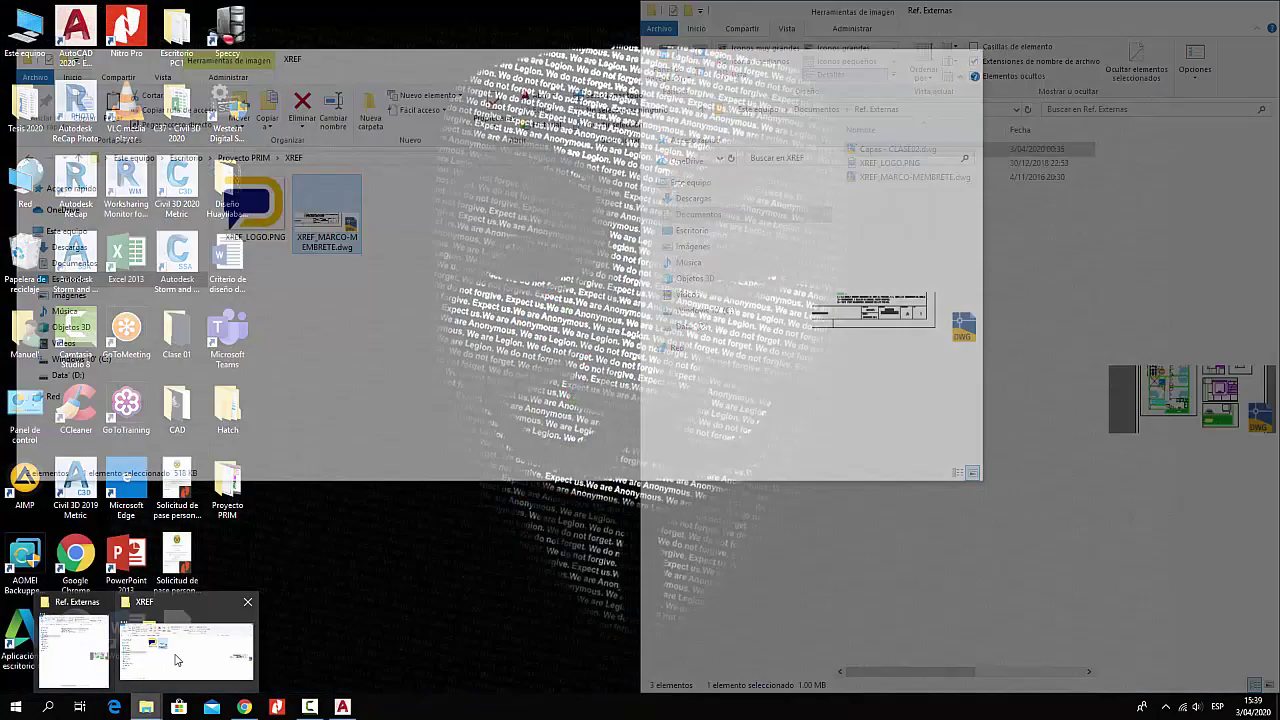
pyautogui.click(176, 660)
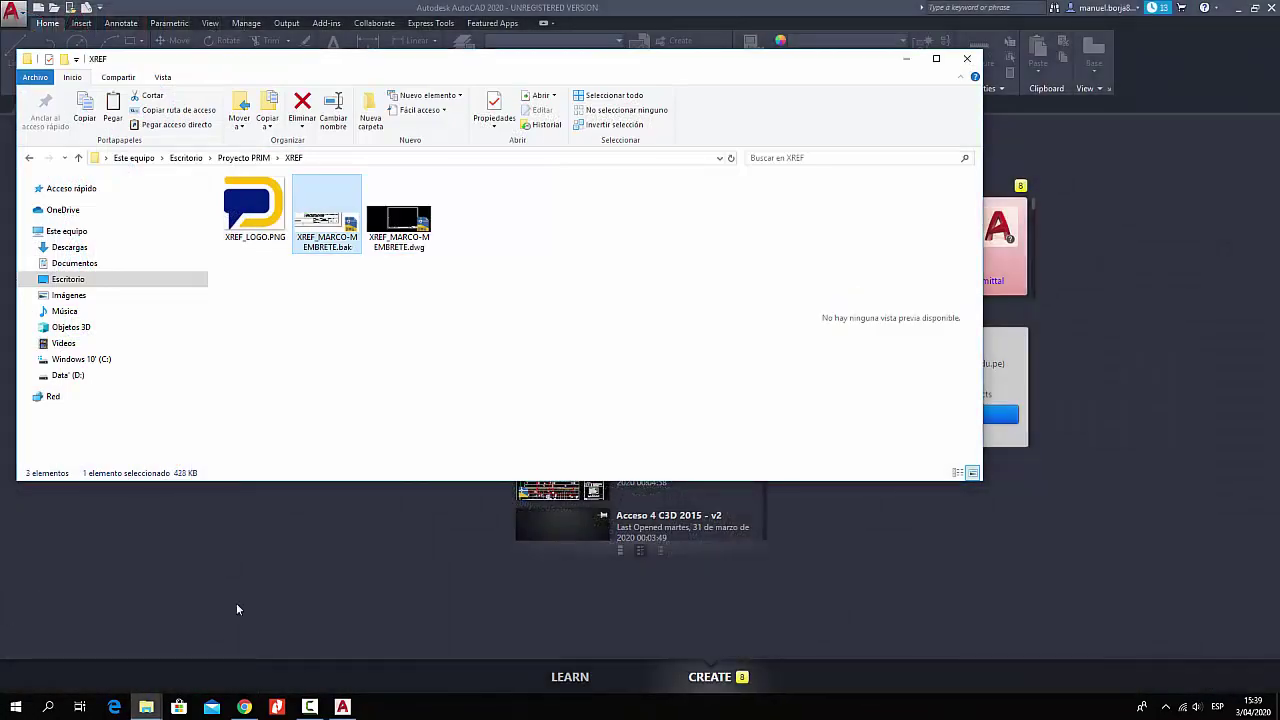
pyautogui.click(242, 158)
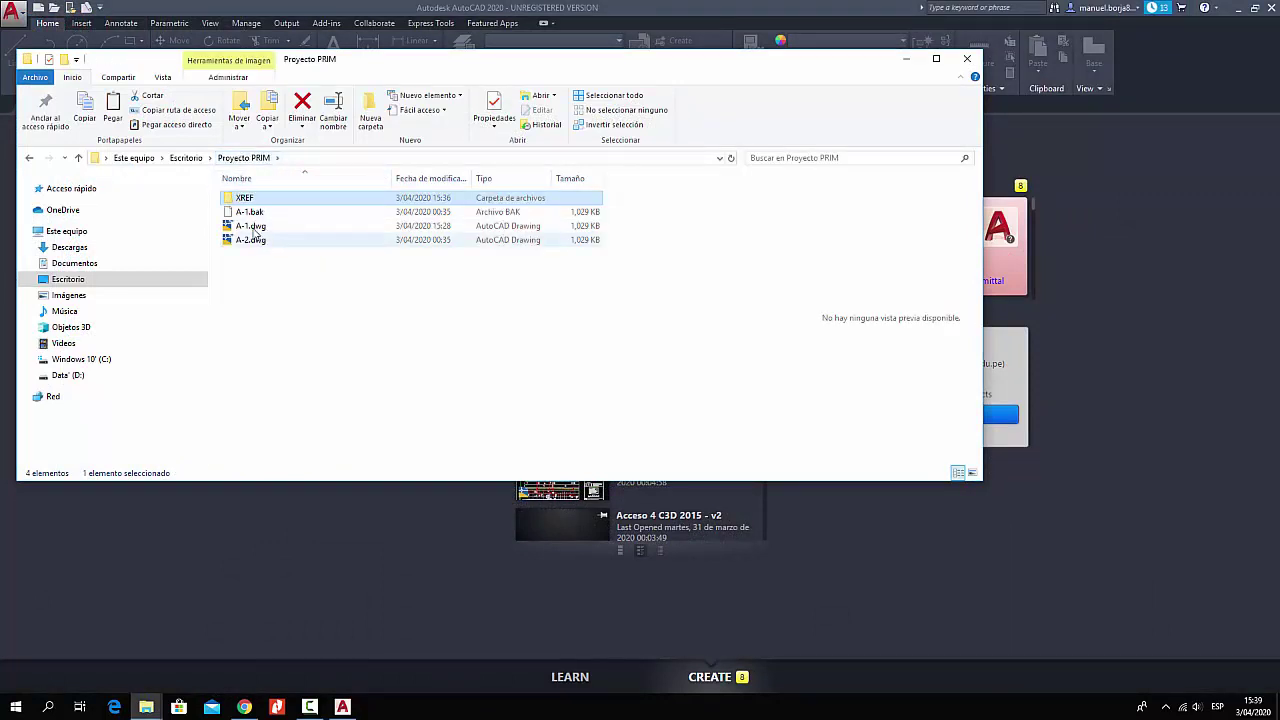
pyautogui.click(252, 228)
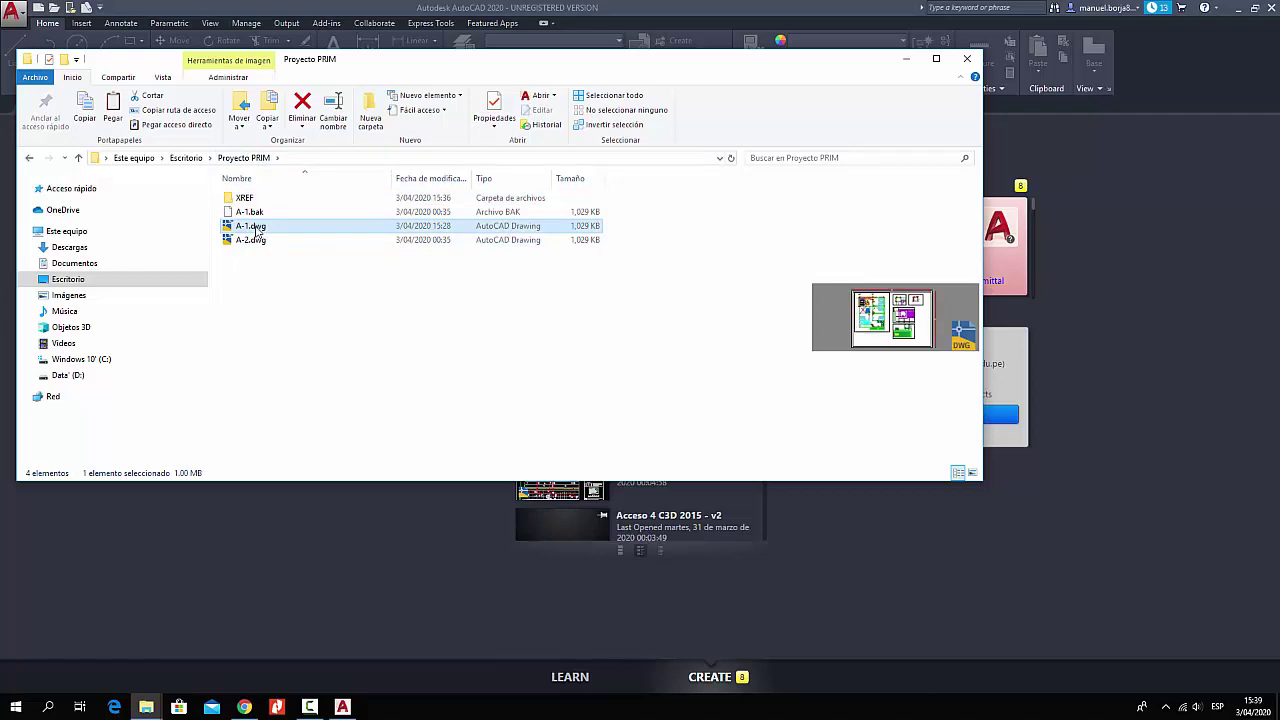
pyautogui.moveTo(240, 231); pyautogui.dragTo(396, 520)
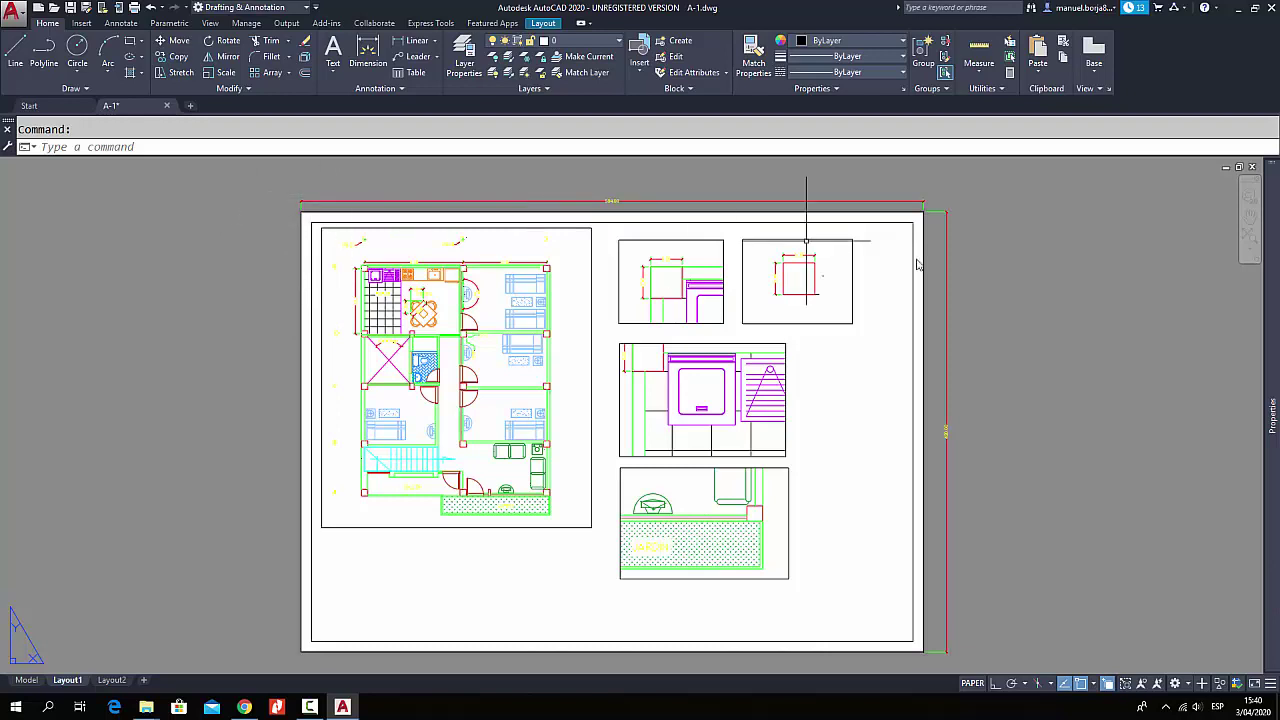
pyautogui.moveTo(449, 174); pyautogui.dragTo(461, 184, button='middle')
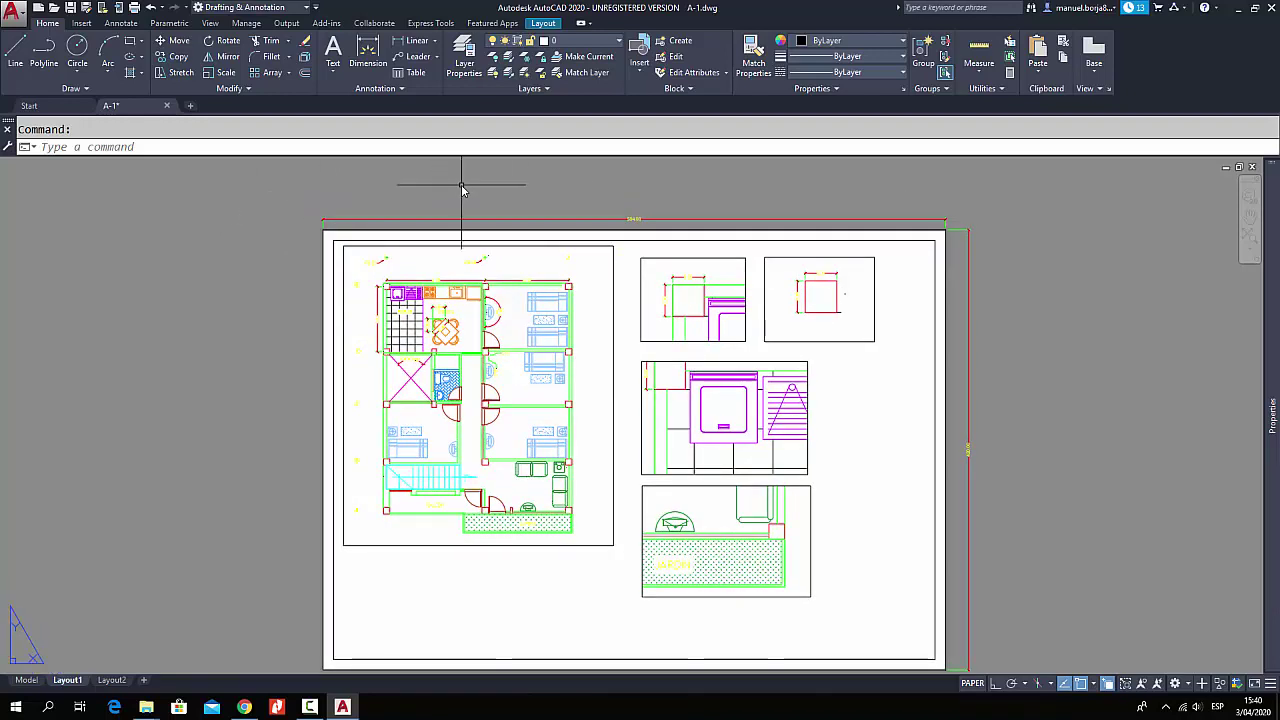
pyautogui.click(210, 23)
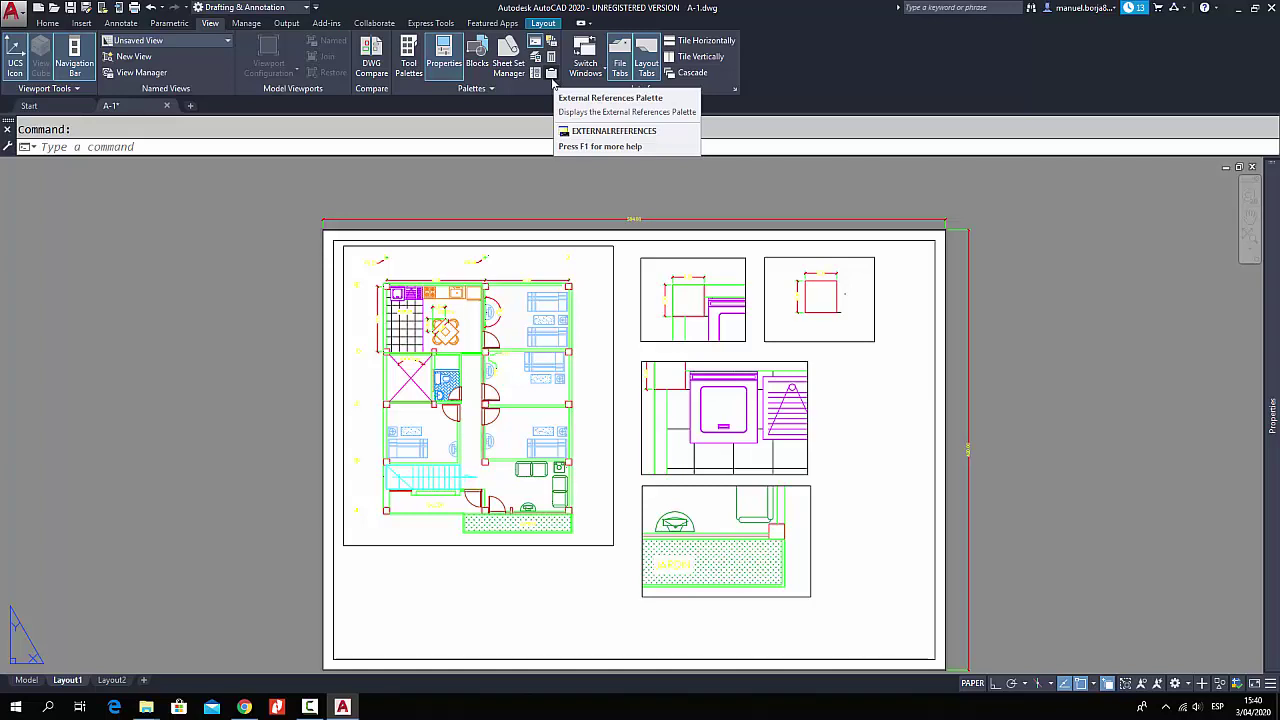
pyautogui.click(552, 78)
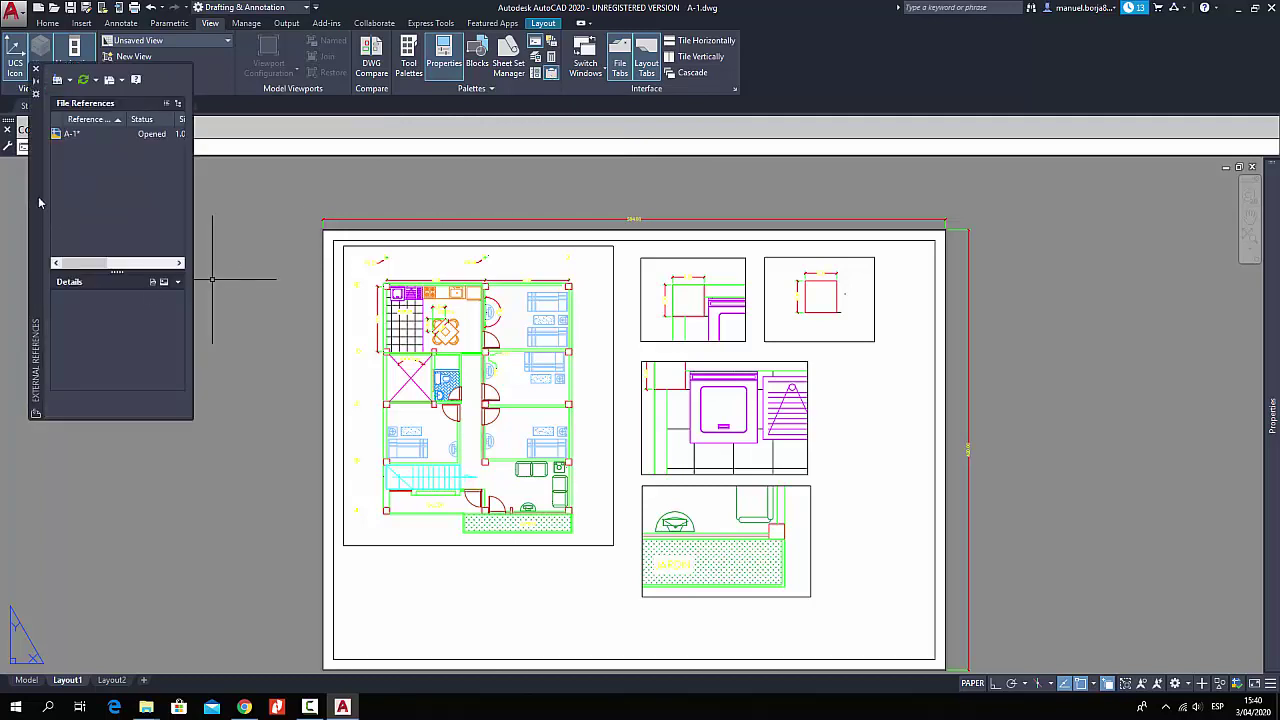
pyautogui.moveTo(56, 274); pyautogui.dragTo(42, 340)
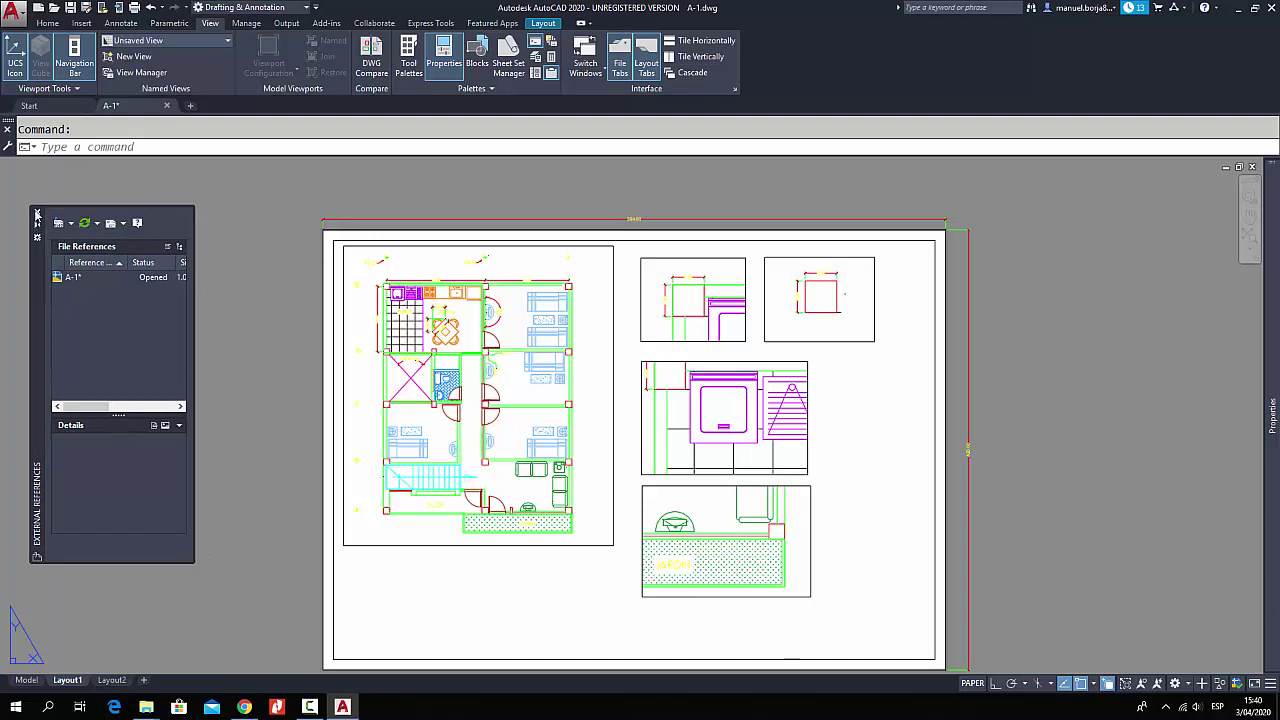
pyautogui.click(36, 213)
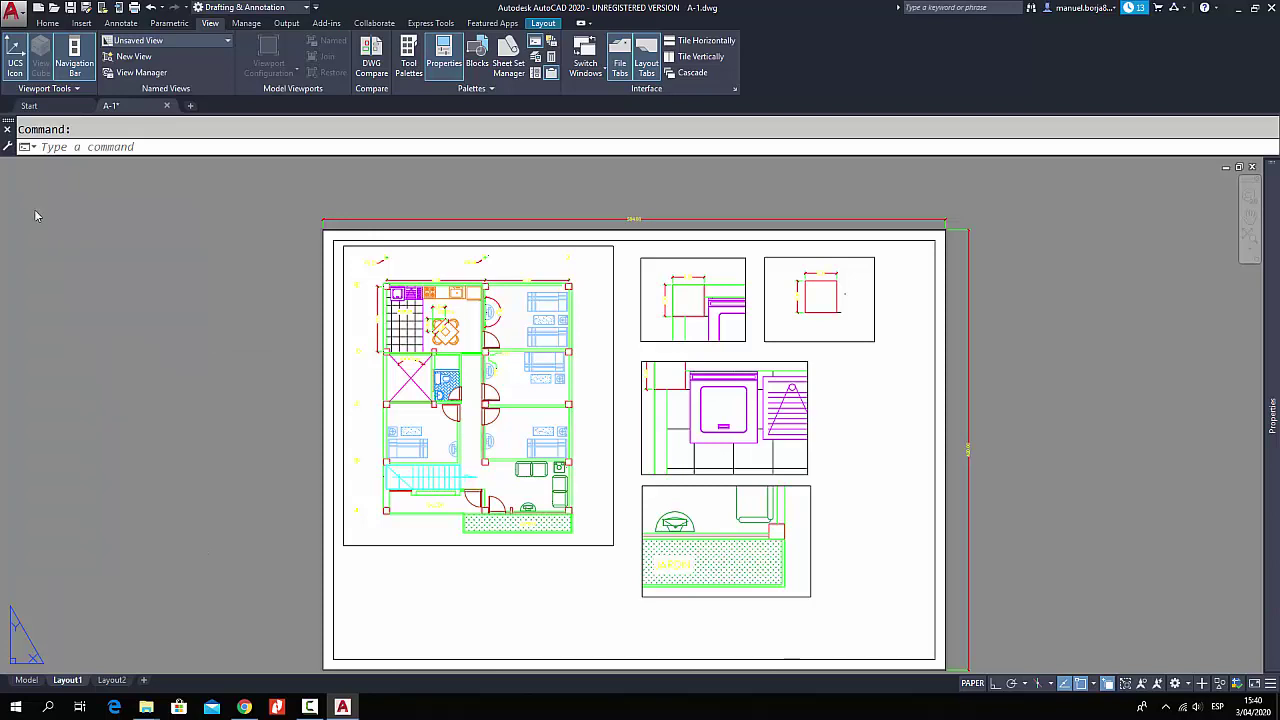
# - Open the External References palette with the XREF command, move it beside the sheet and widen it to show the Size and Type columns
pyautogui.click(69, 147)
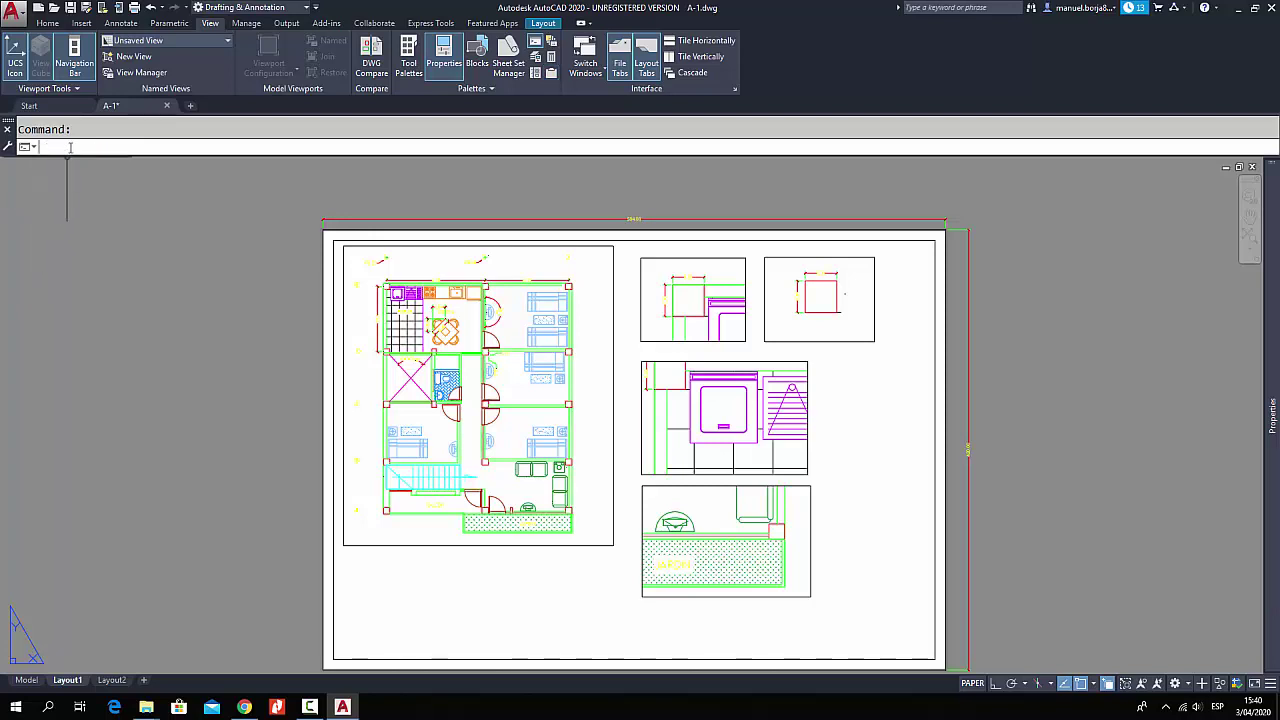
pyautogui.write('XR')
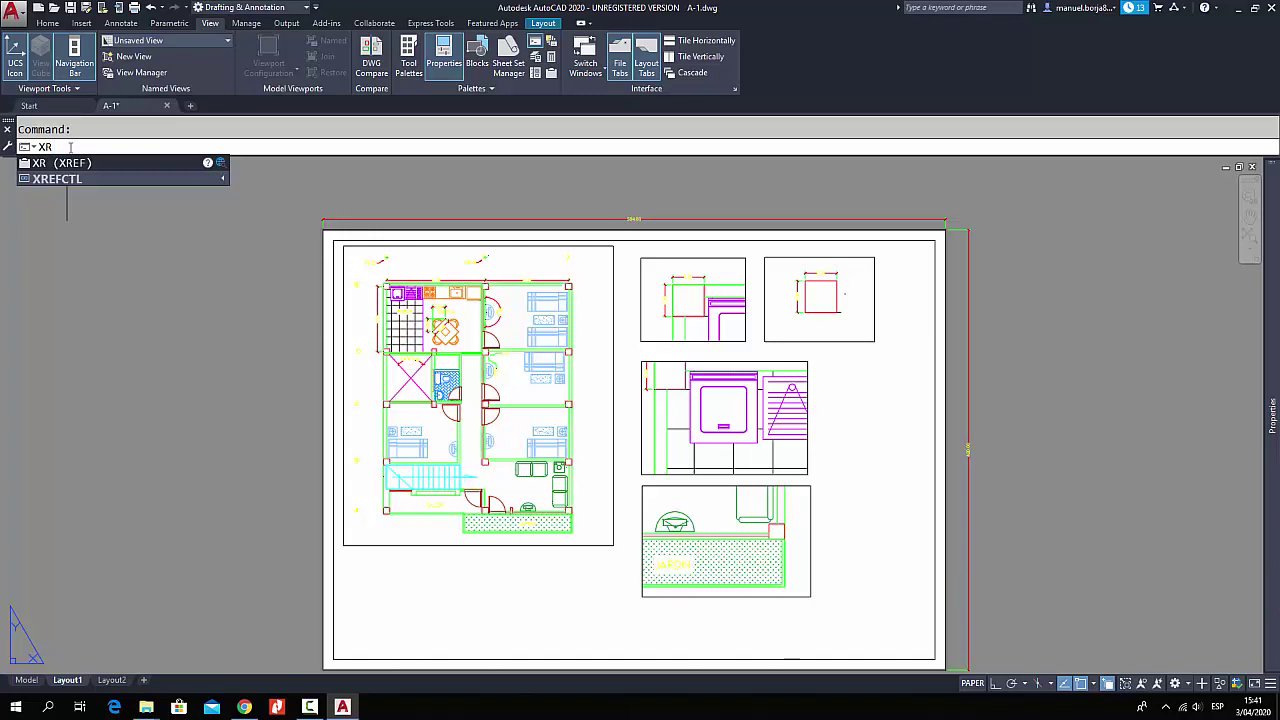
pyautogui.press('Return')
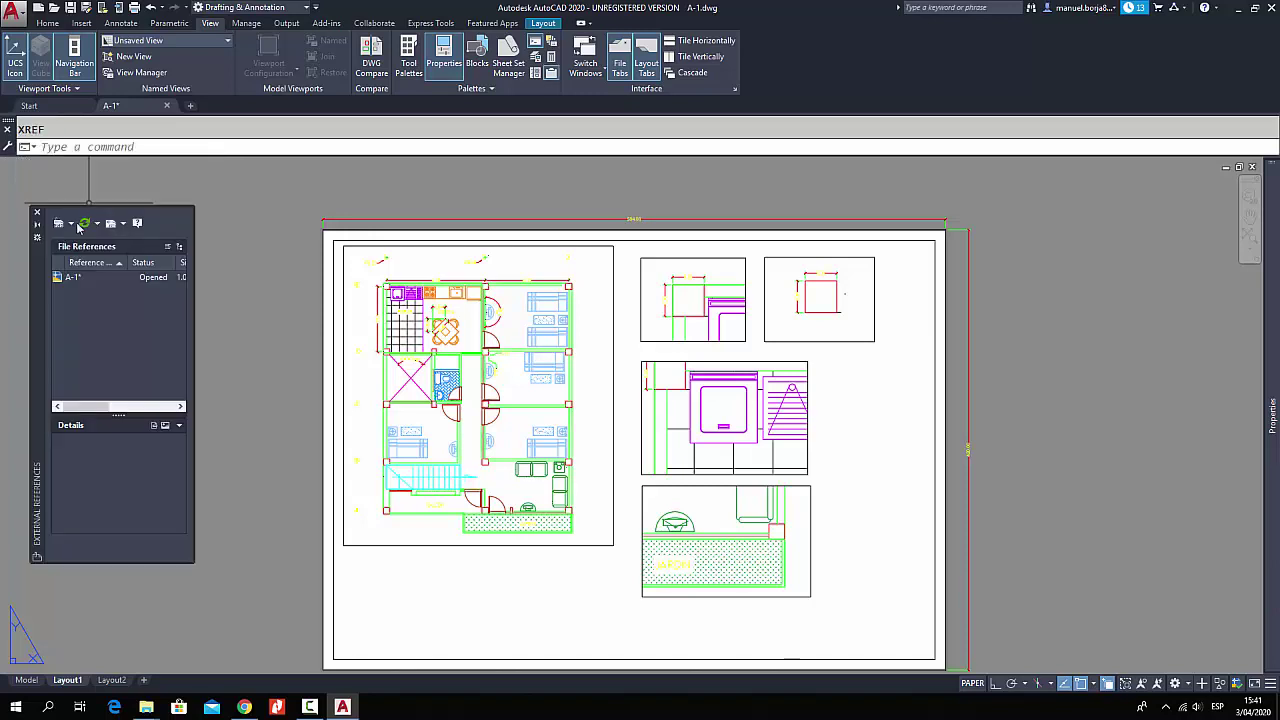
pyautogui.moveTo(37, 299); pyautogui.dragTo(71, 231)
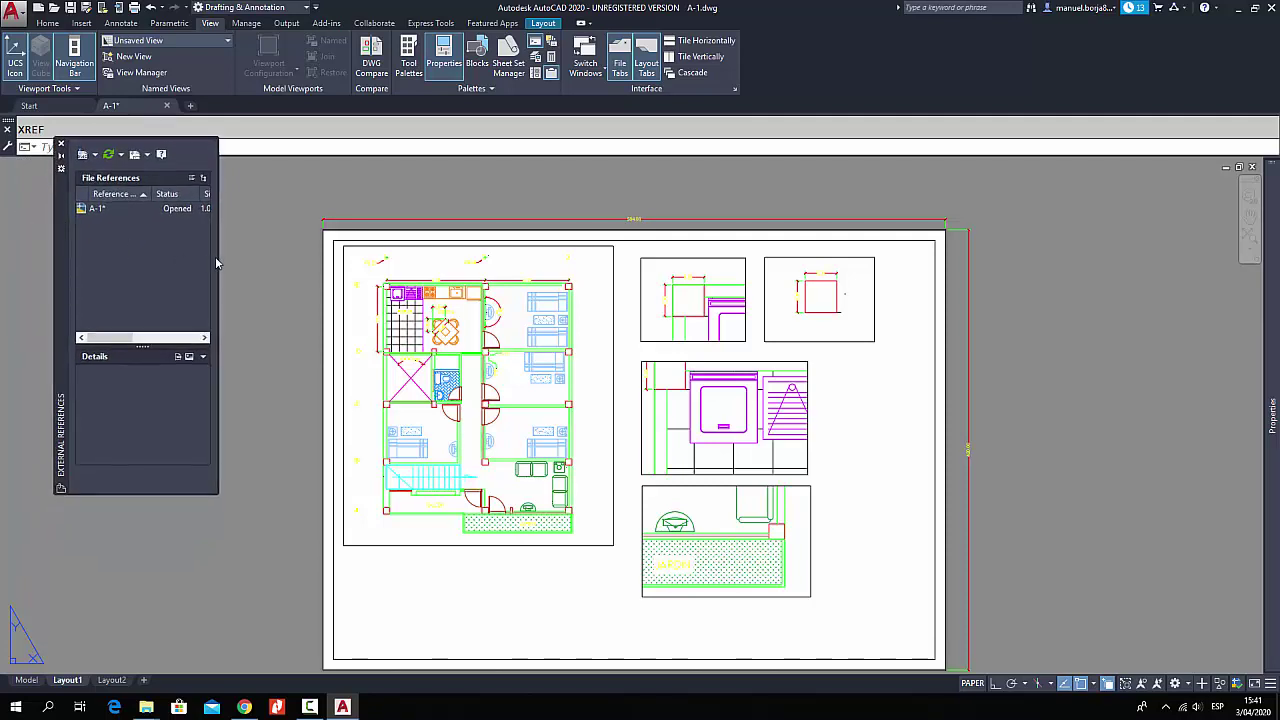
pyautogui.moveTo(218, 262); pyautogui.dragTo(289, 262)
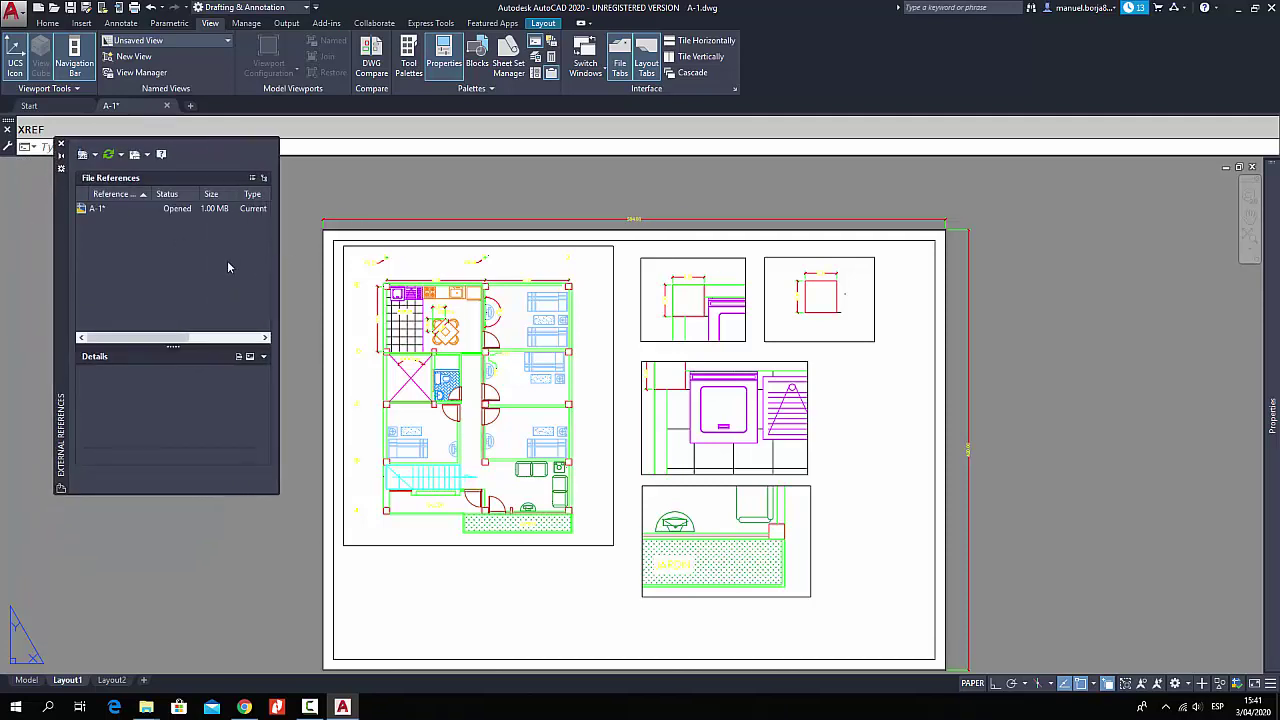
# - Inspect A-1's reference details and the list of file types that can be attached
pyautogui.click(96, 210)
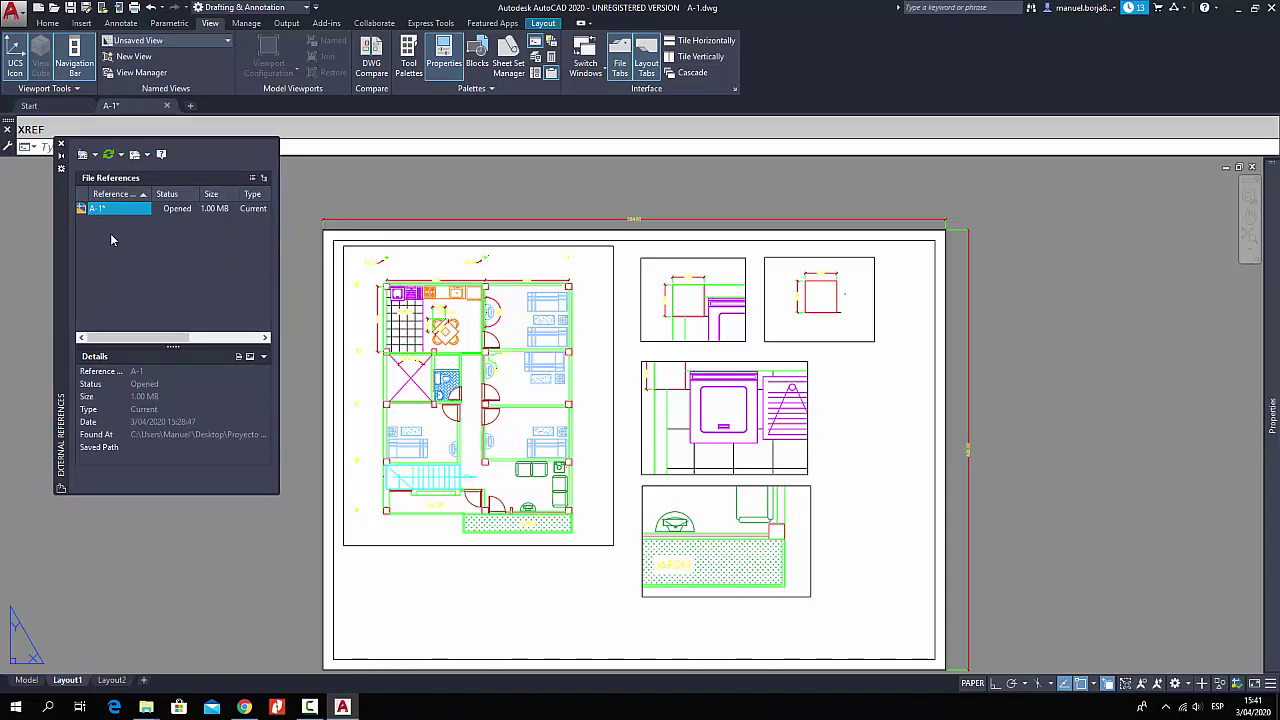
pyautogui.click(96, 157)
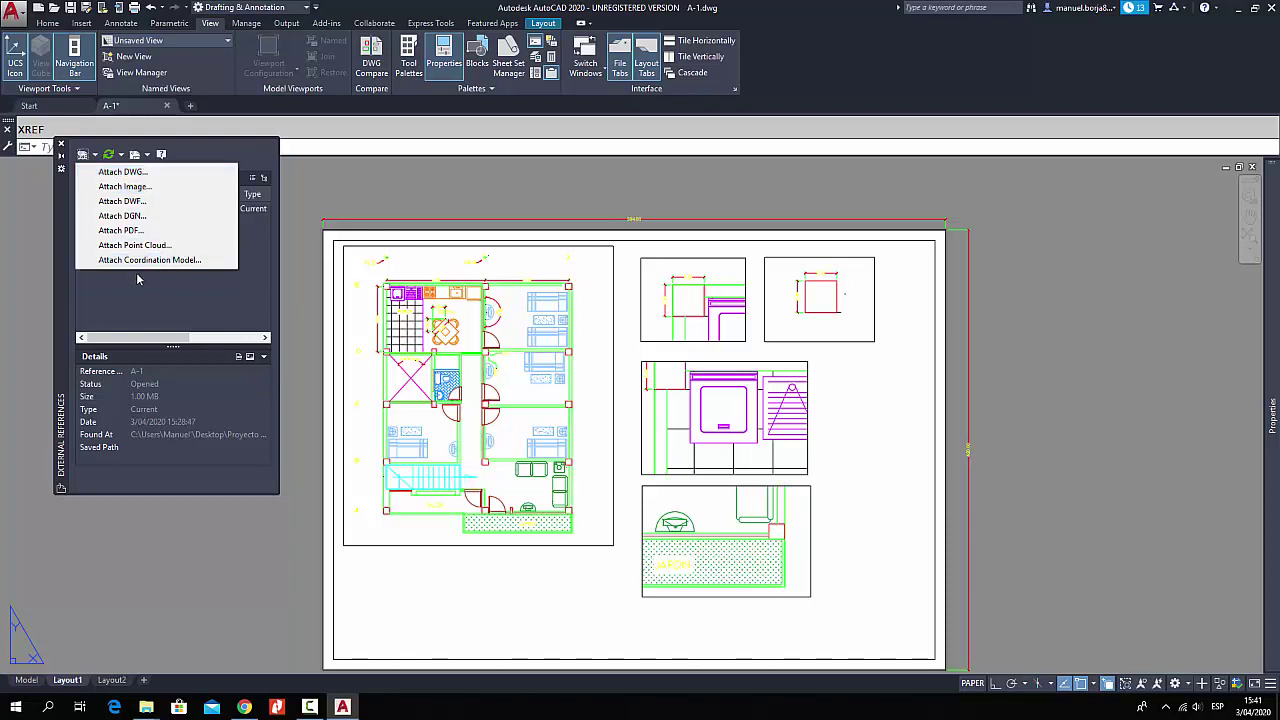
pyautogui.click(157, 309)
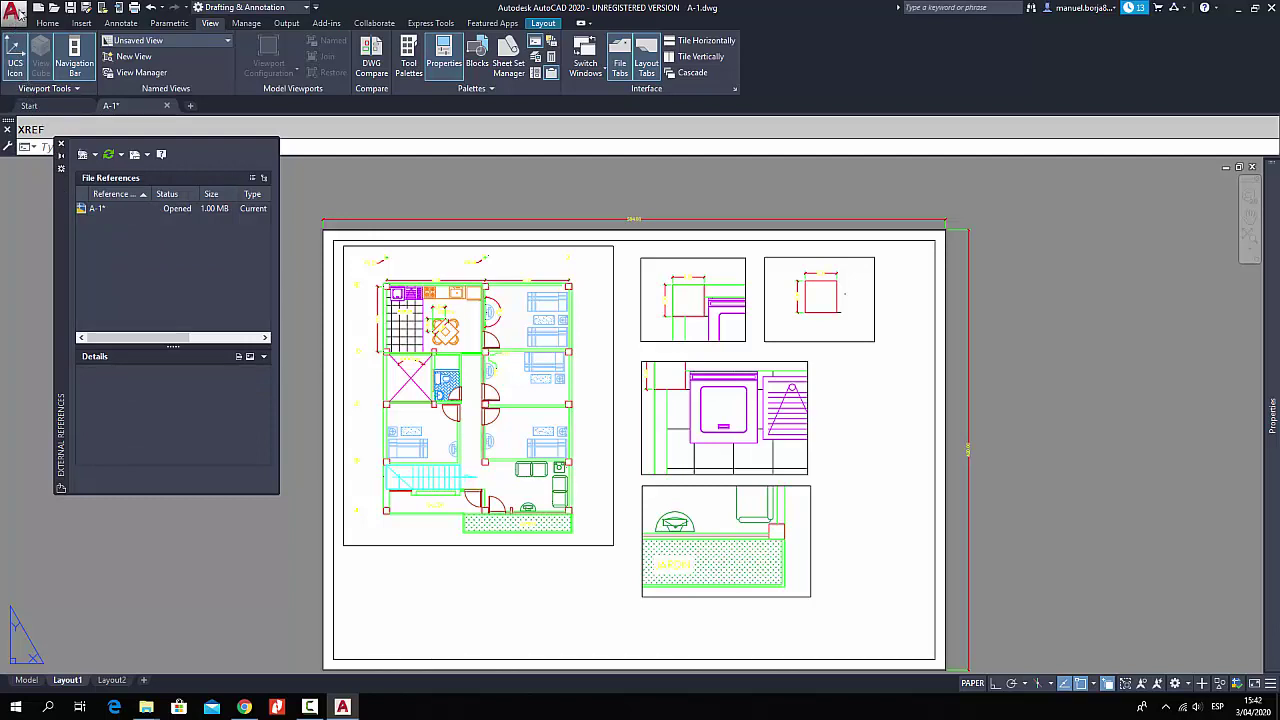
# - Confirm Millimeters as the unit for scaling inserted content in A-1's drawing units
pyautogui.click(16, 14)
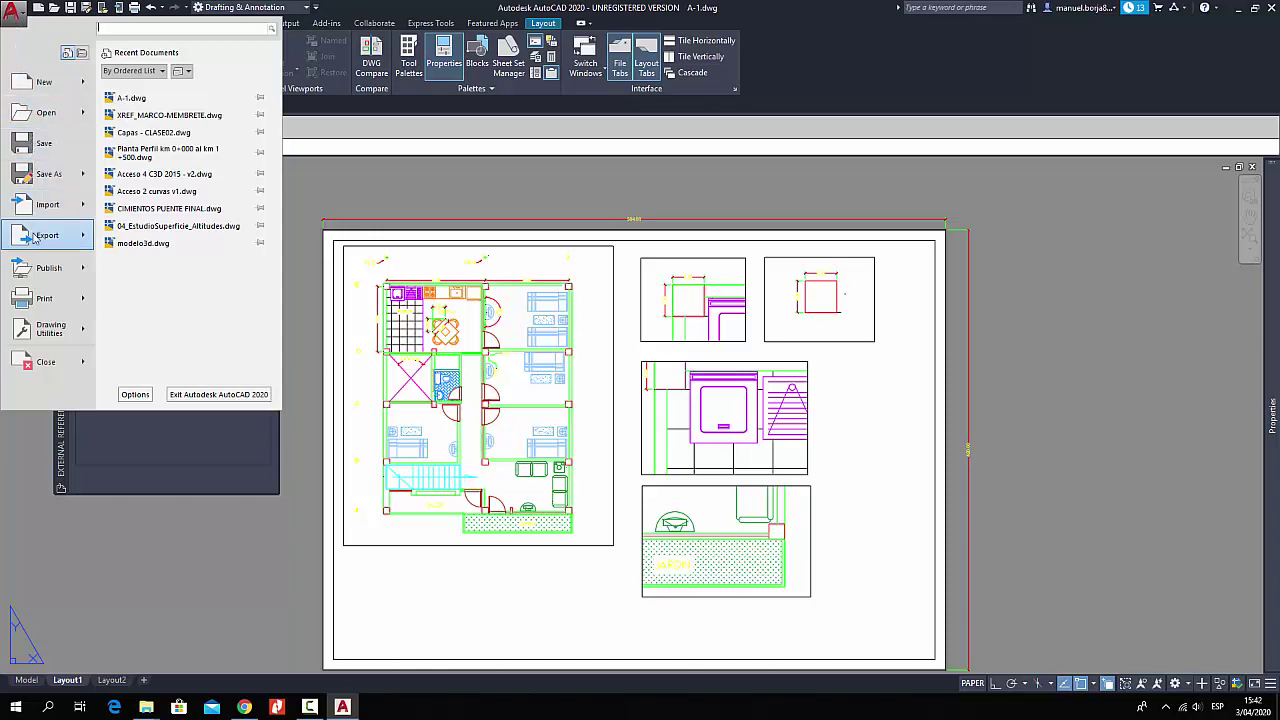
pyautogui.moveTo(60, 328)
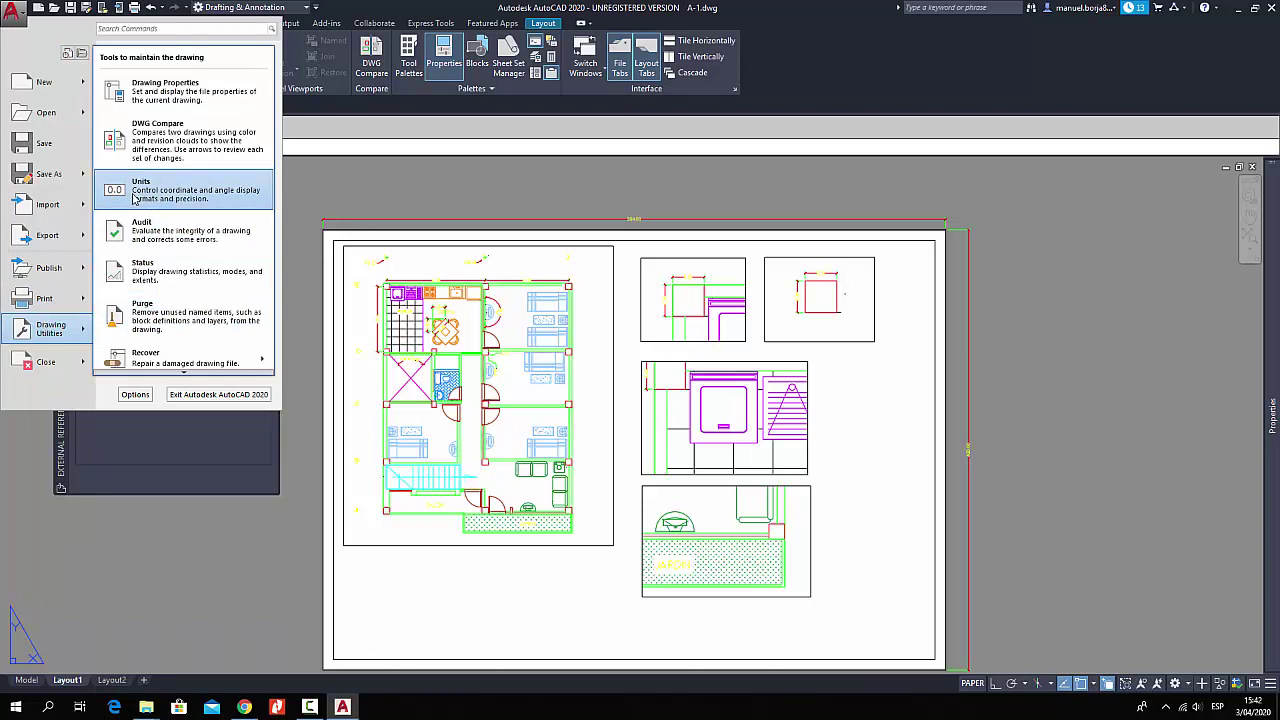
pyautogui.click(133, 198)
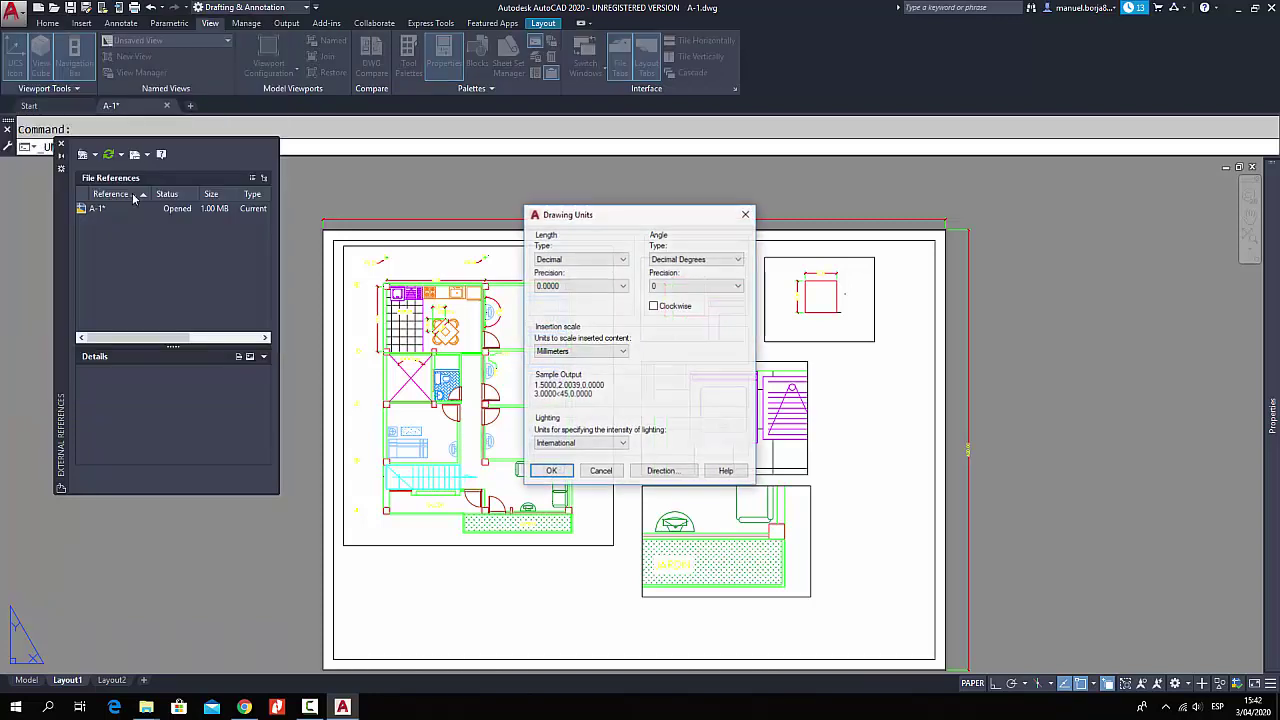
pyautogui.click(578, 351)
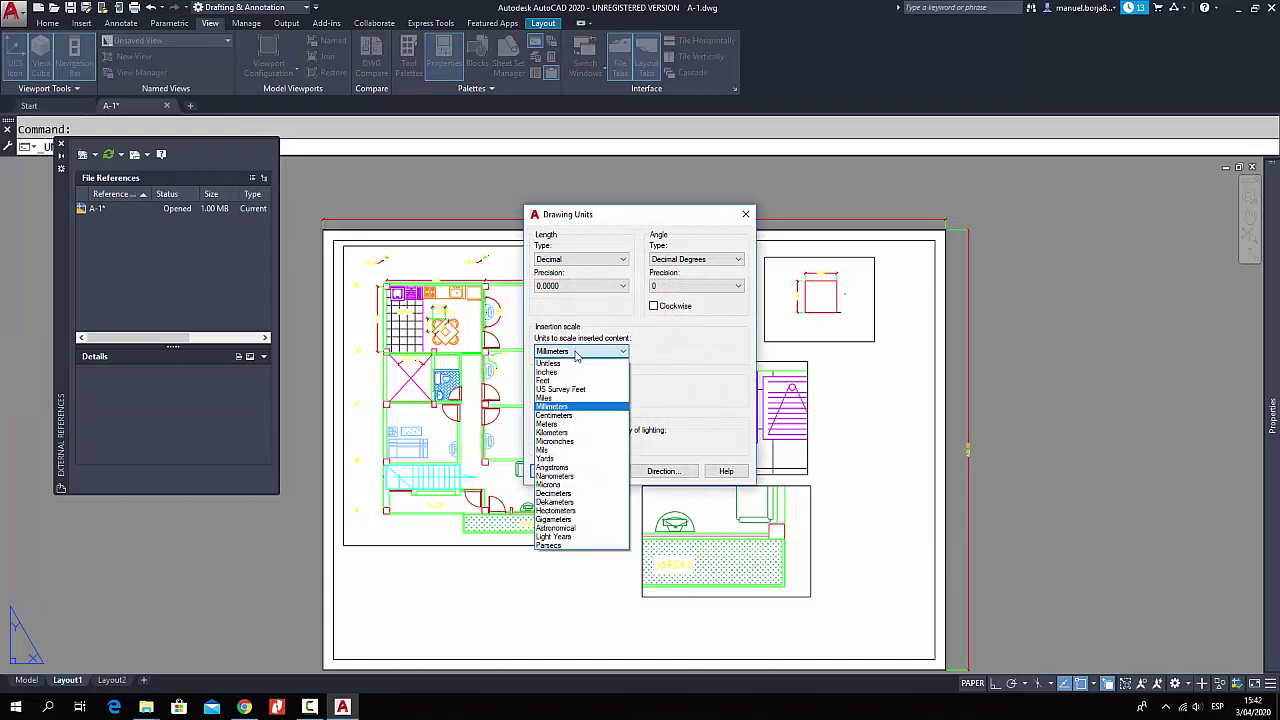
pyautogui.click(565, 408)
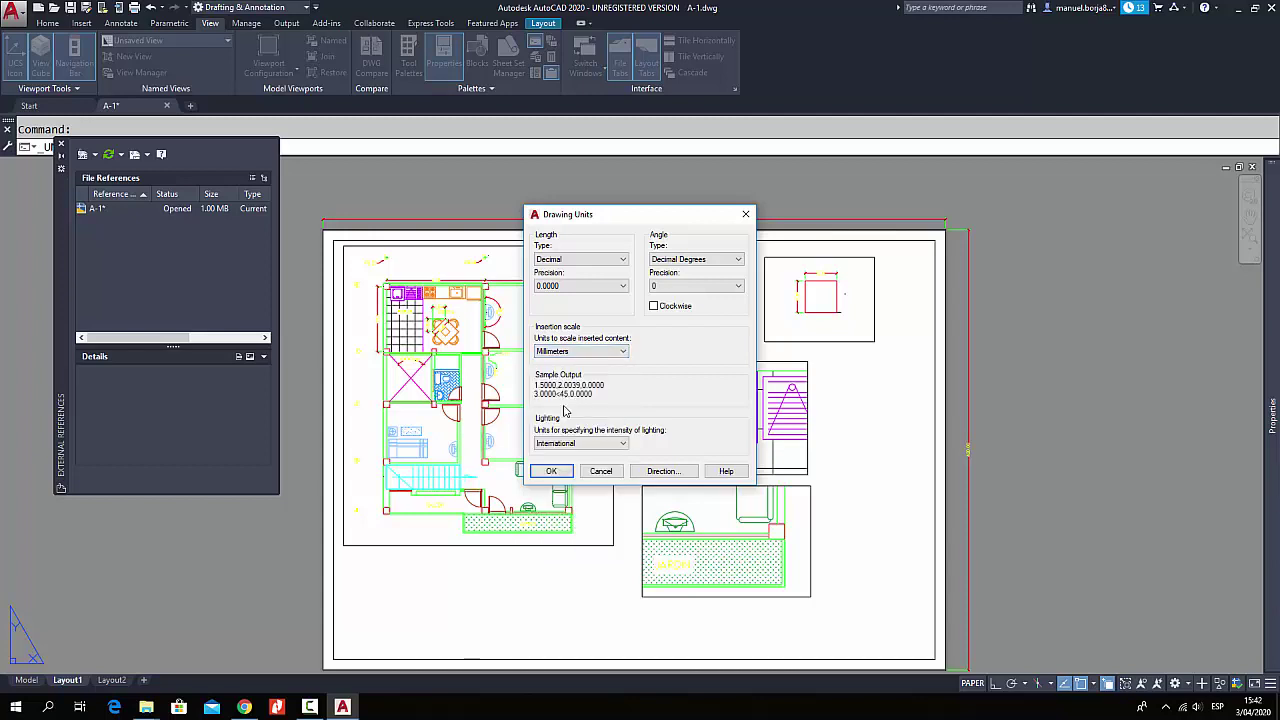
pyautogui.click(553, 472)
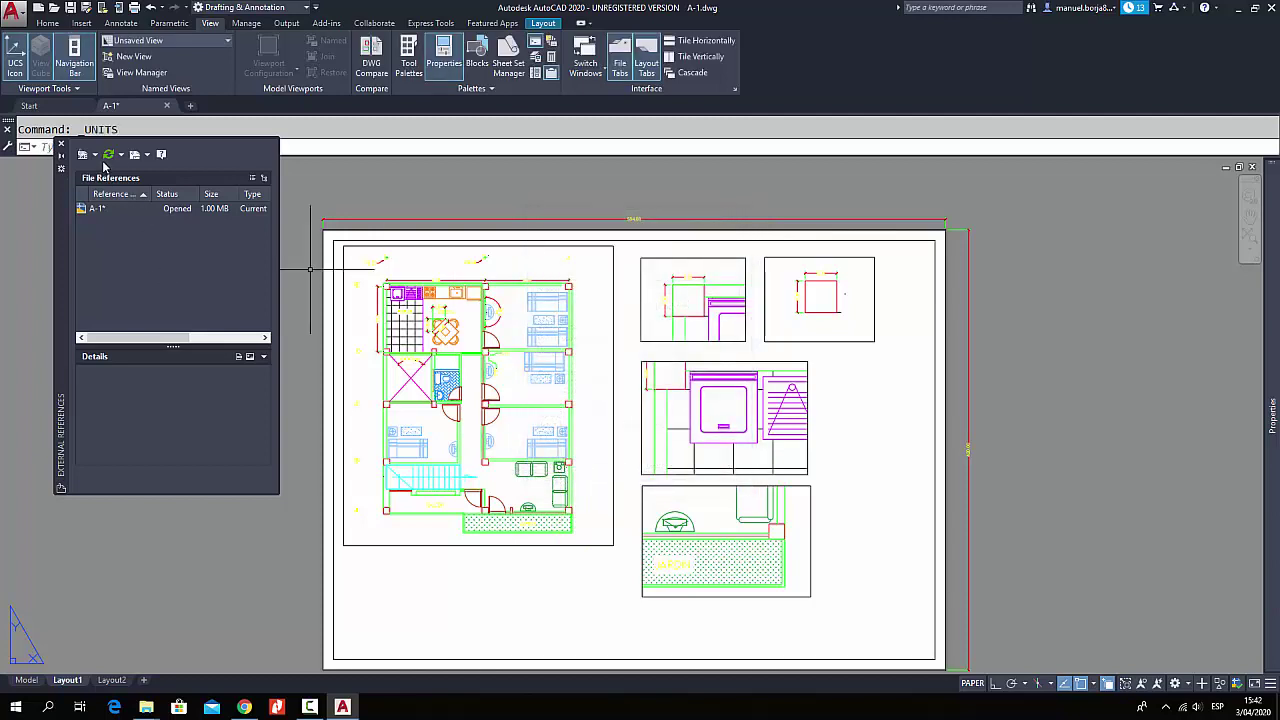
# - Start attaching a DWG reference and open XREF_MARCO-MEMBRETE.dwg from the XREF folder of Proyecto PRIM on the Desktop
pyautogui.click(95, 155)
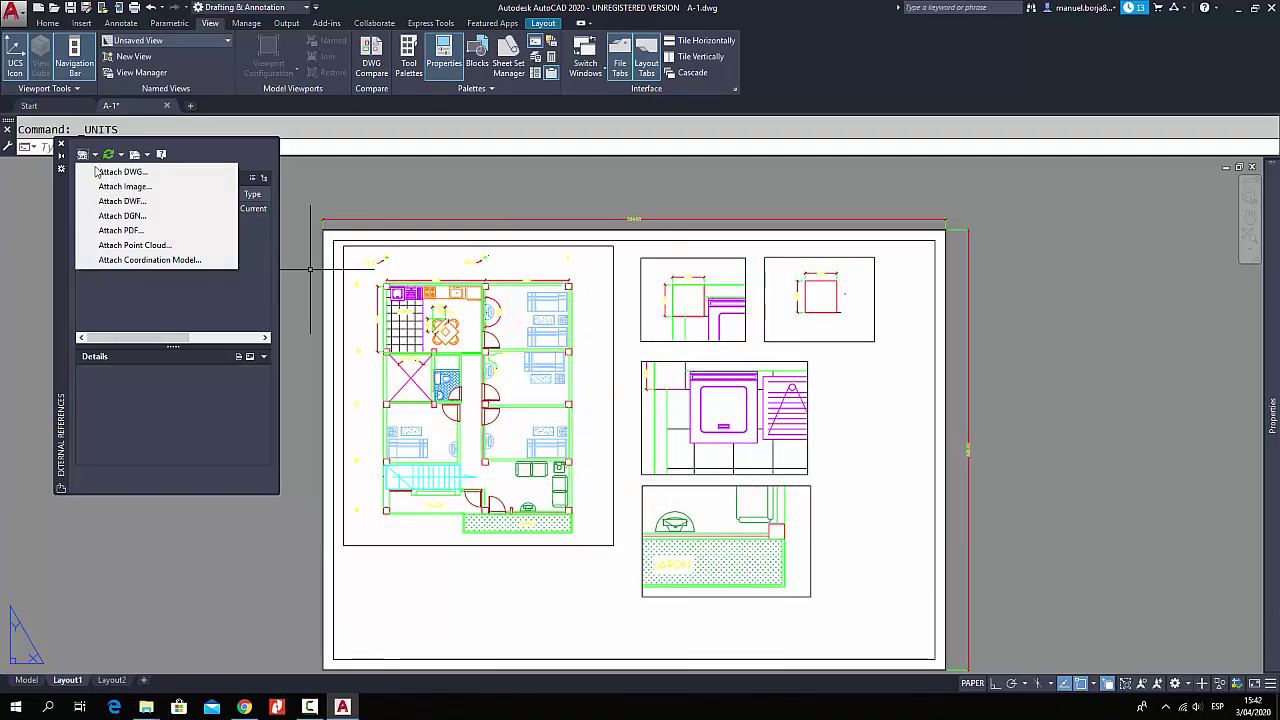
pyautogui.click(155, 178)
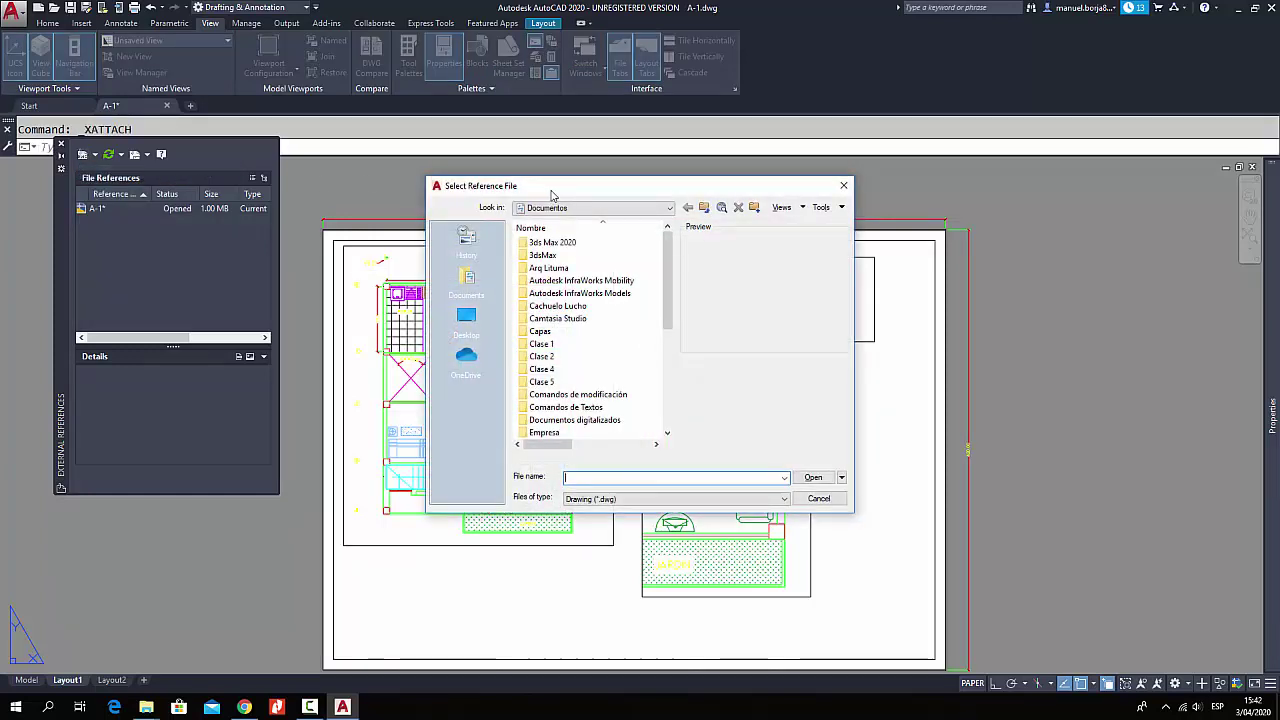
pyautogui.moveTo(311, 710)
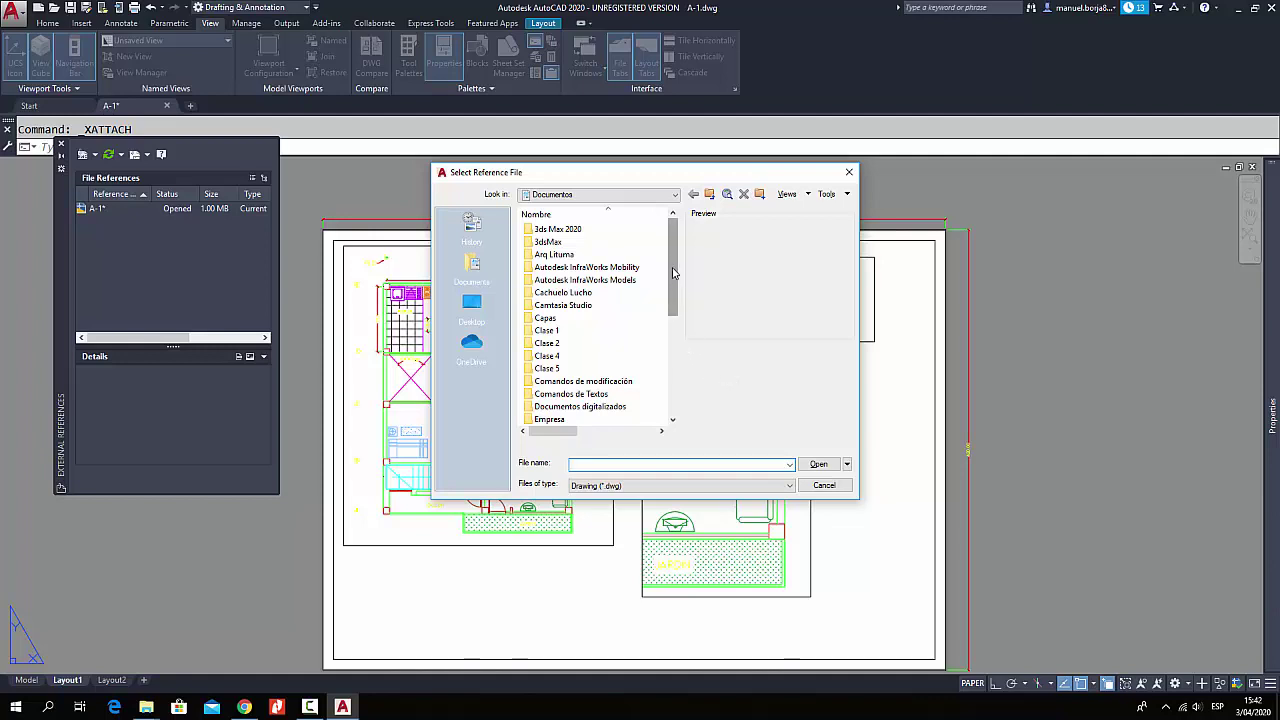
pyautogui.moveTo(674, 274); pyautogui.dragTo(672, 394)
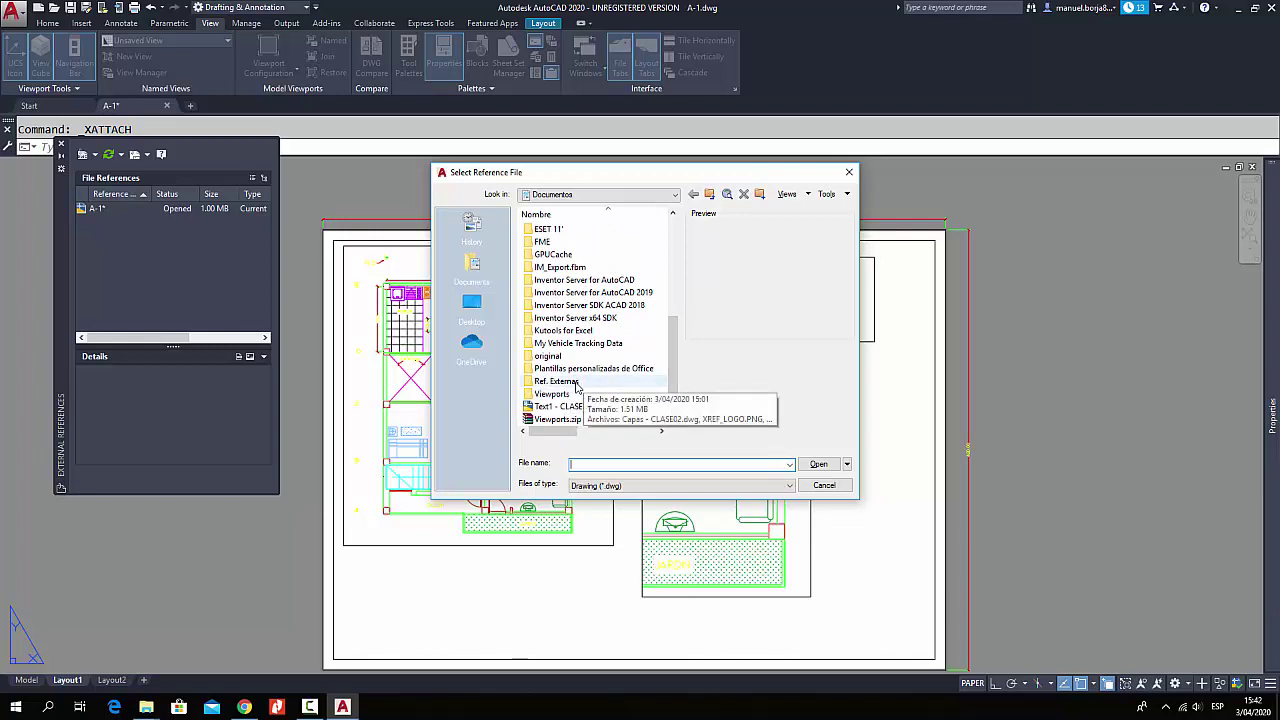
pyautogui.scroll(5, 606, 367)
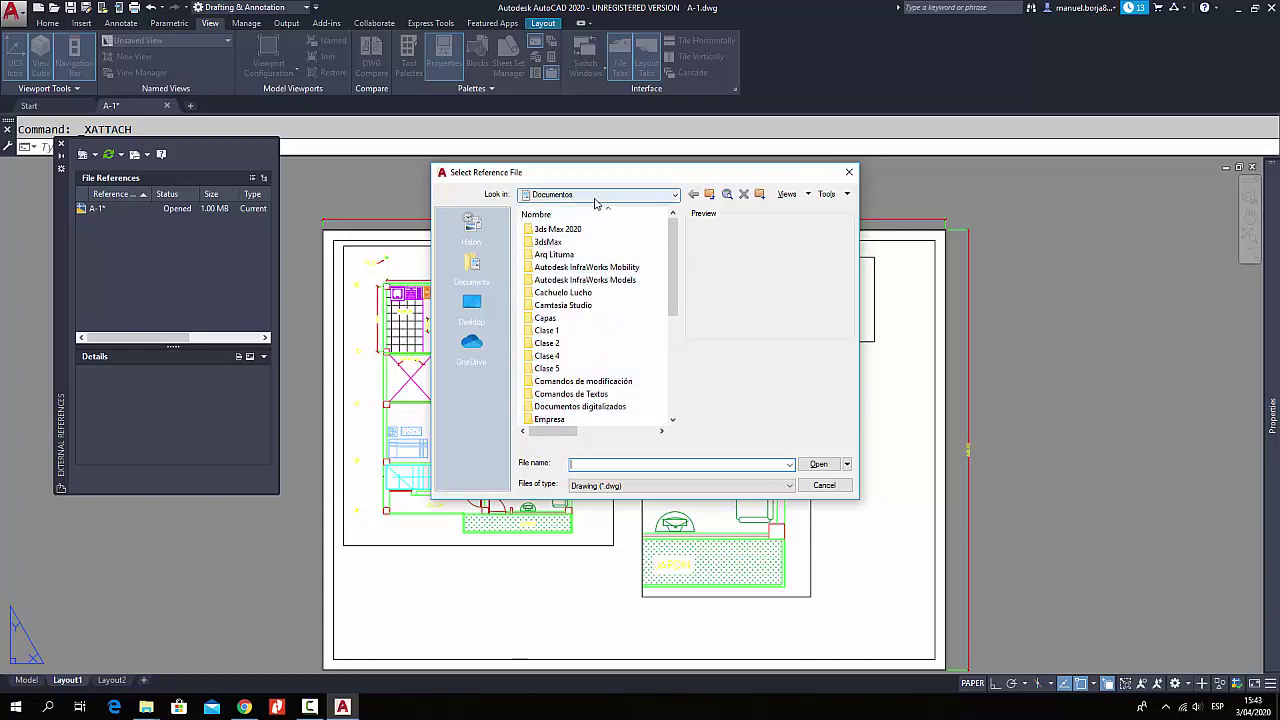
pyautogui.click(473, 305)
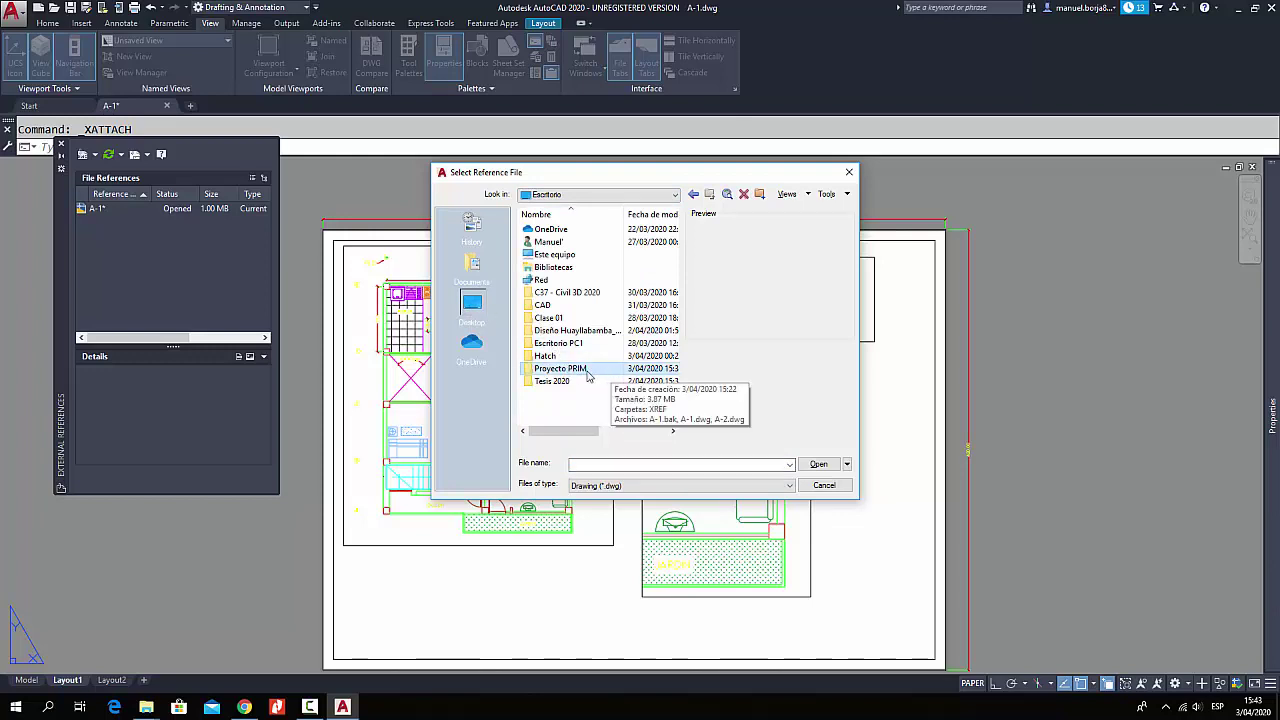
pyautogui.doubleClick(588, 372)
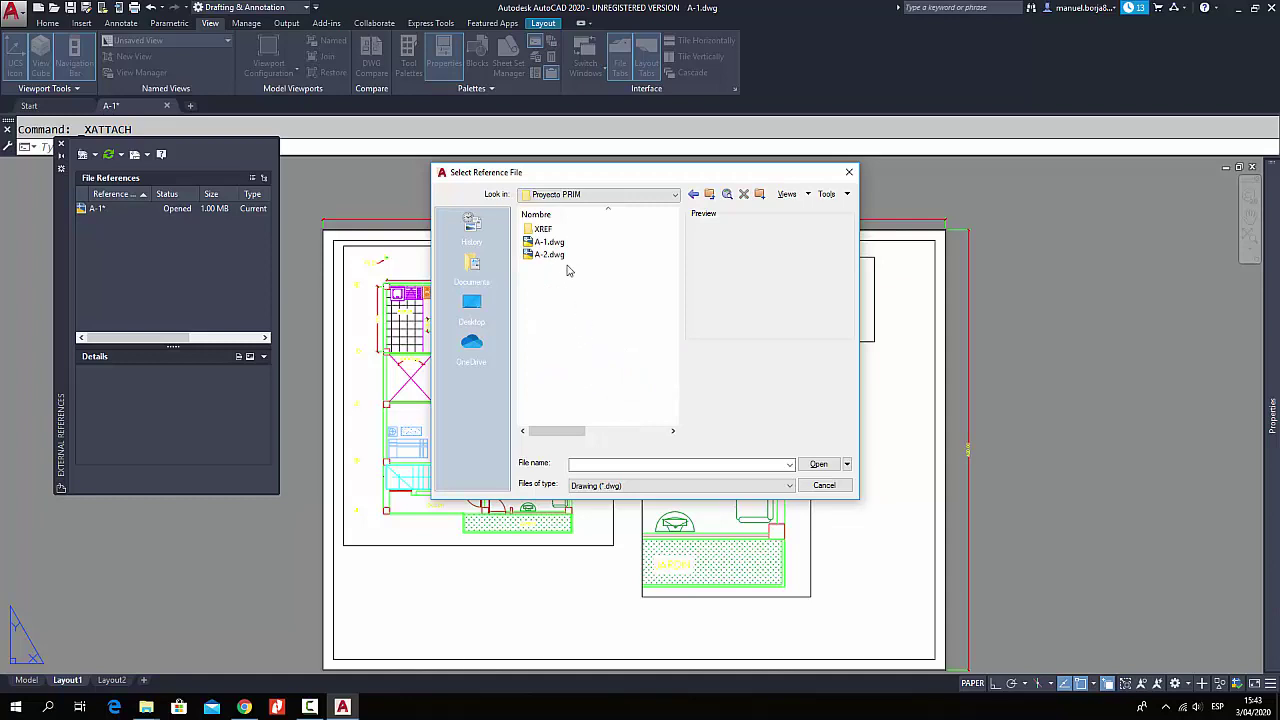
pyautogui.doubleClick(545, 231)
pyautogui.click(552, 231)
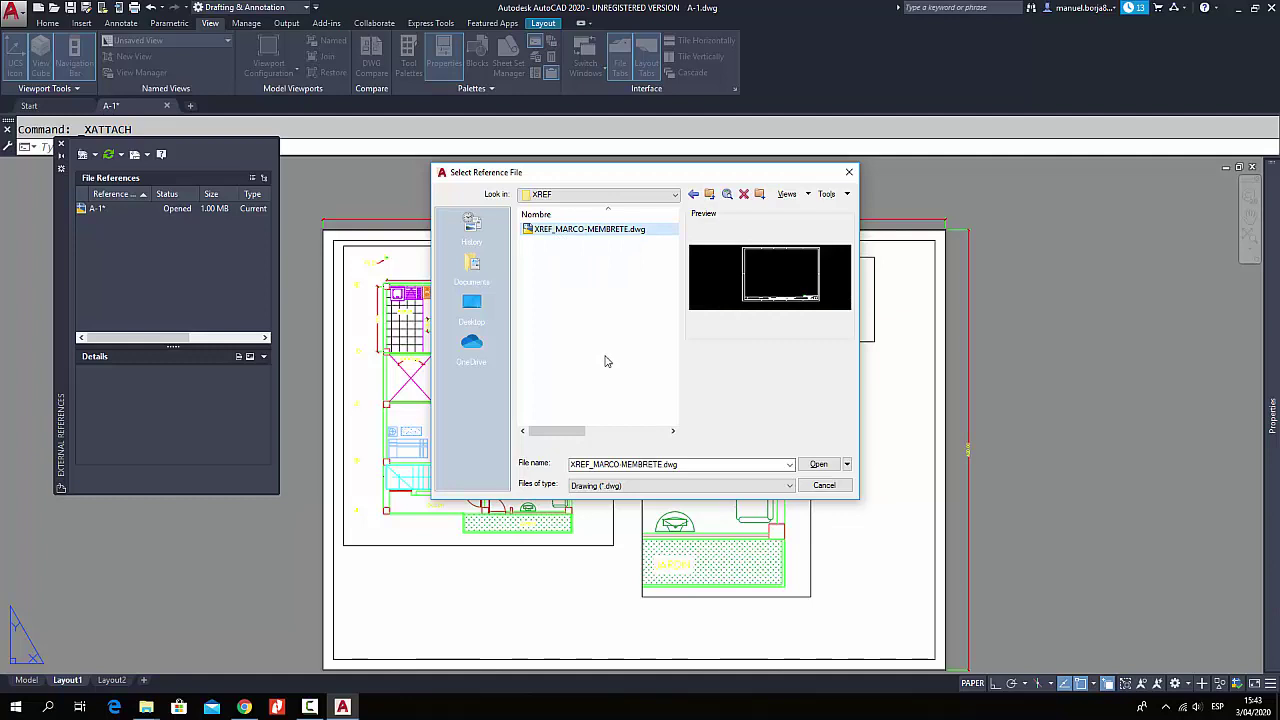
pyautogui.click(815, 466)
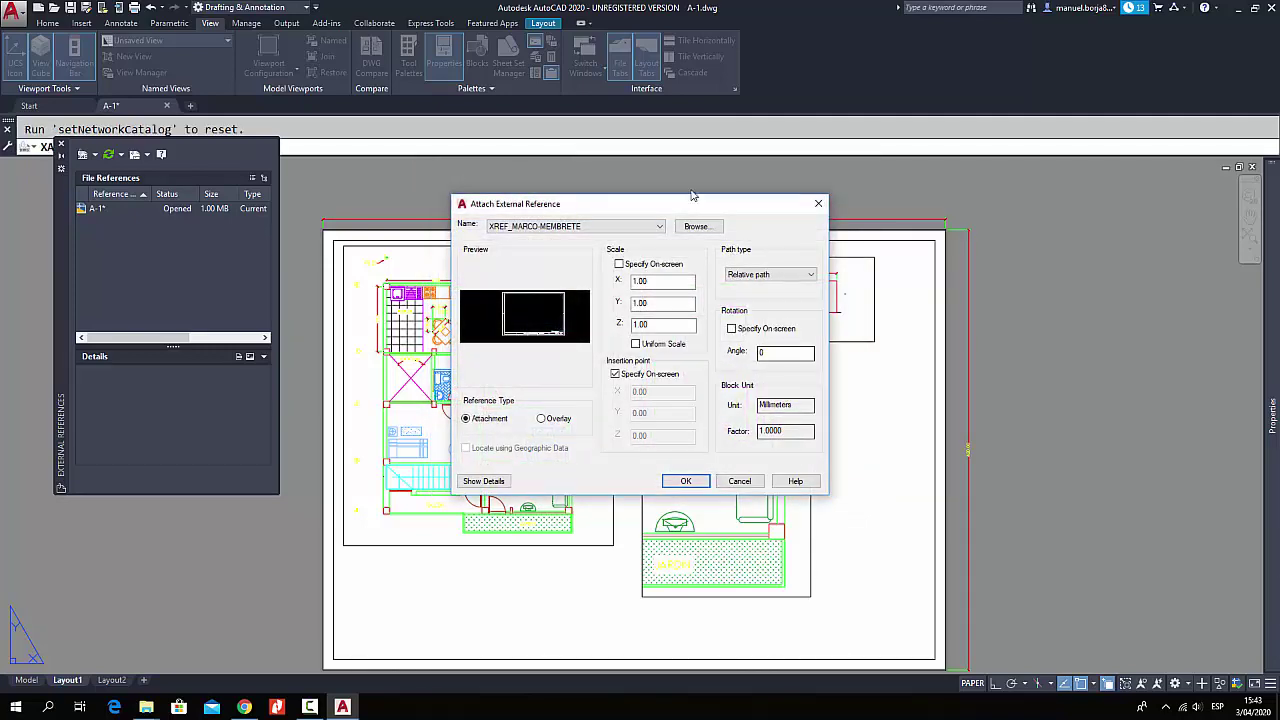
# - Keep the X, Y and Z scale fixed at 1.00 and set the reference's path type to Relative path
pyautogui.moveTo(651, 206)
pyautogui.mouseDown()
pyautogui.moveTo(666, 206)
pyautogui.moveTo(620, 204)
pyautogui.moveTo(637, 206)
pyautogui.mouseUp()
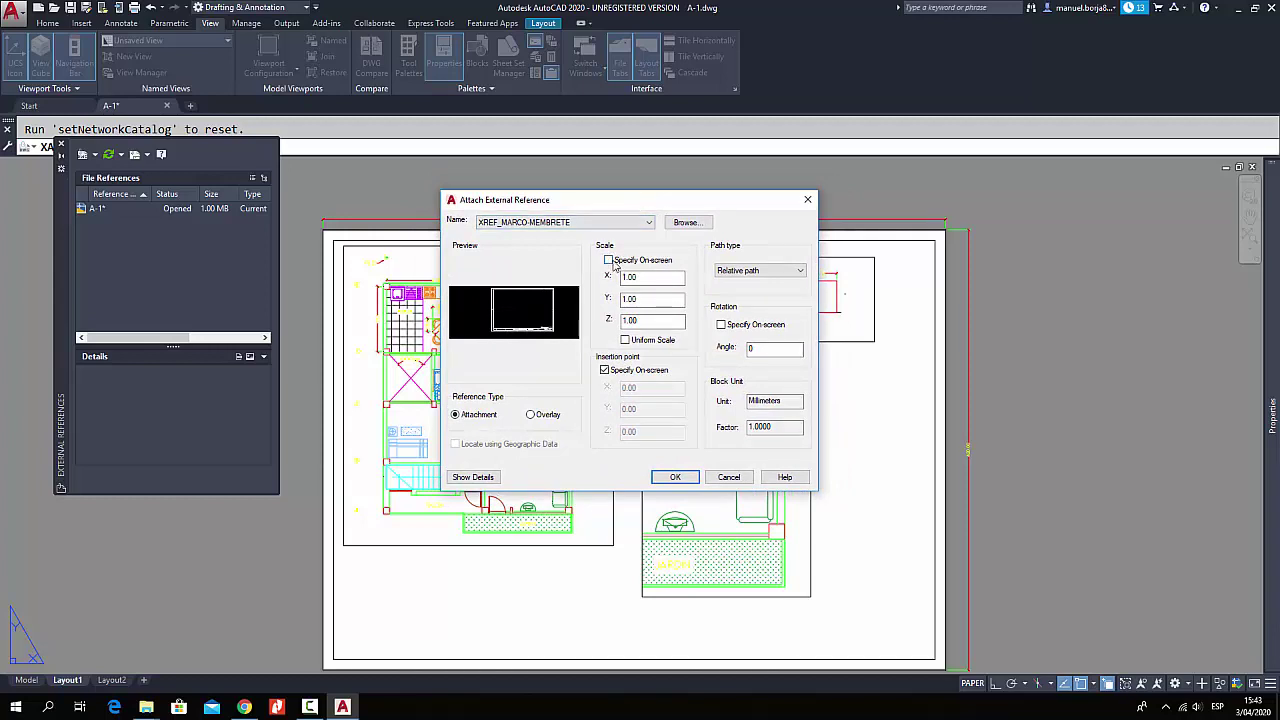
pyautogui.click(609, 261)
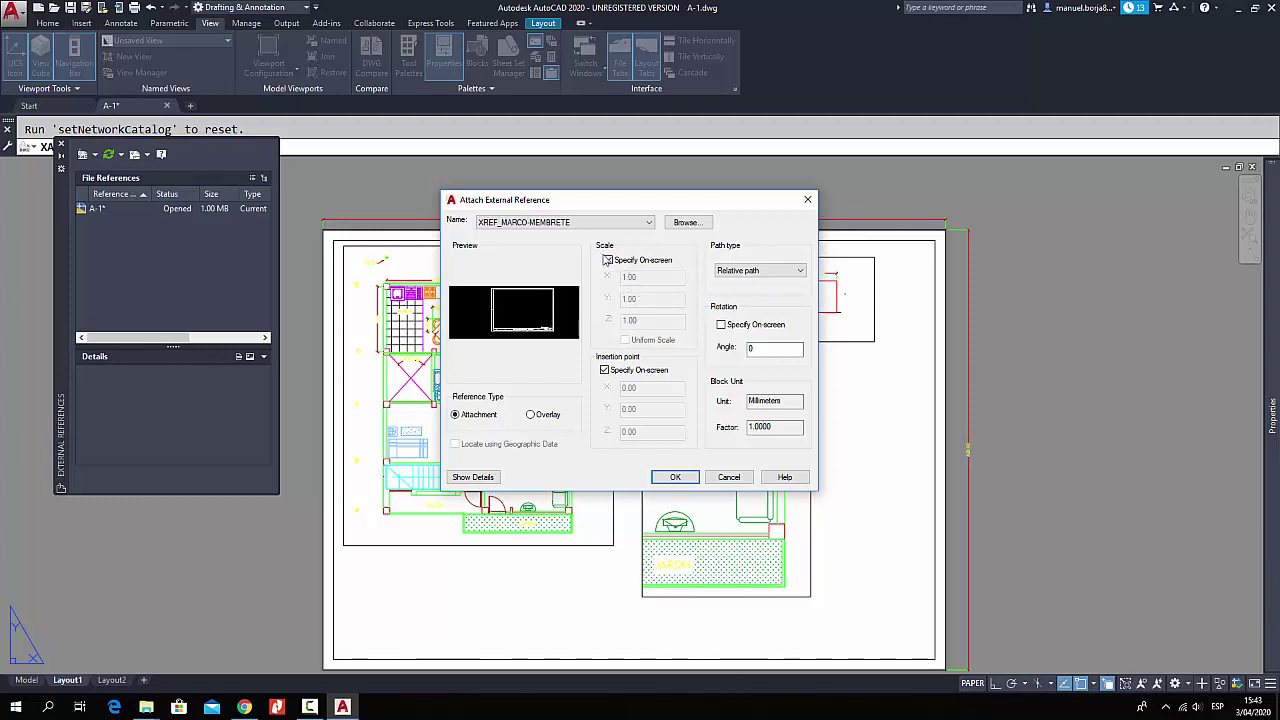
pyautogui.click(608, 260)
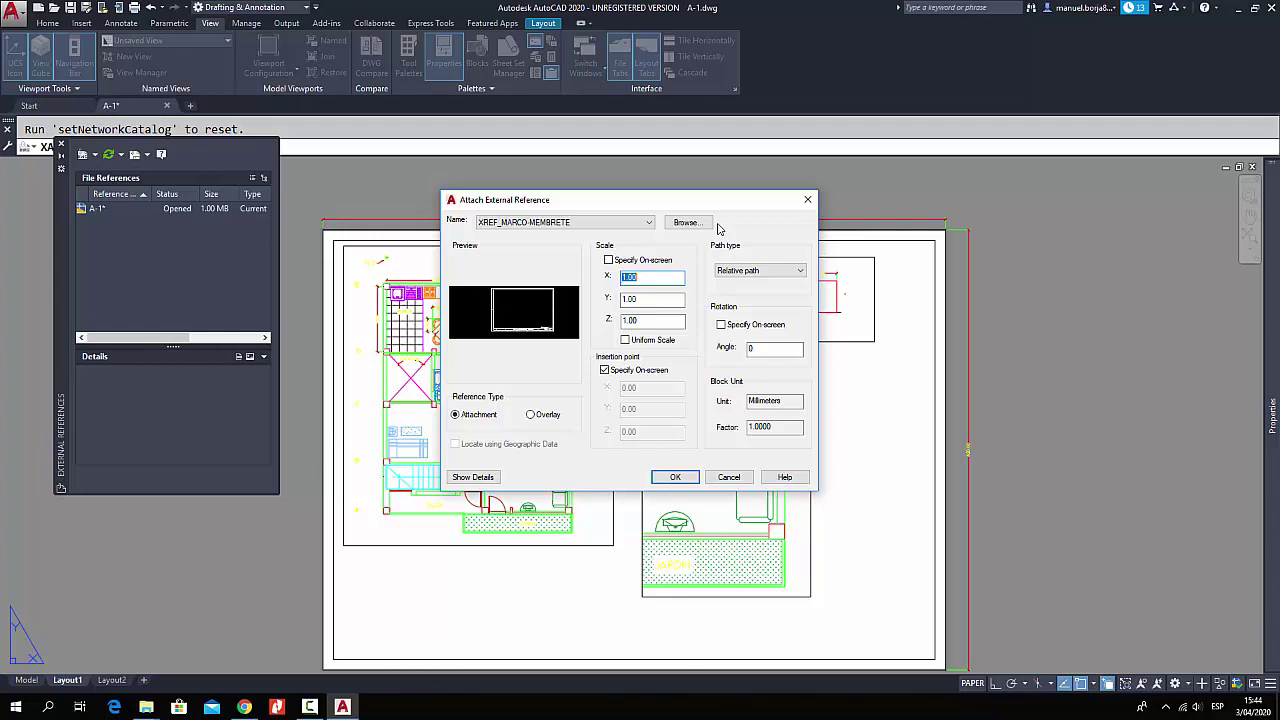
pyautogui.click(756, 269)
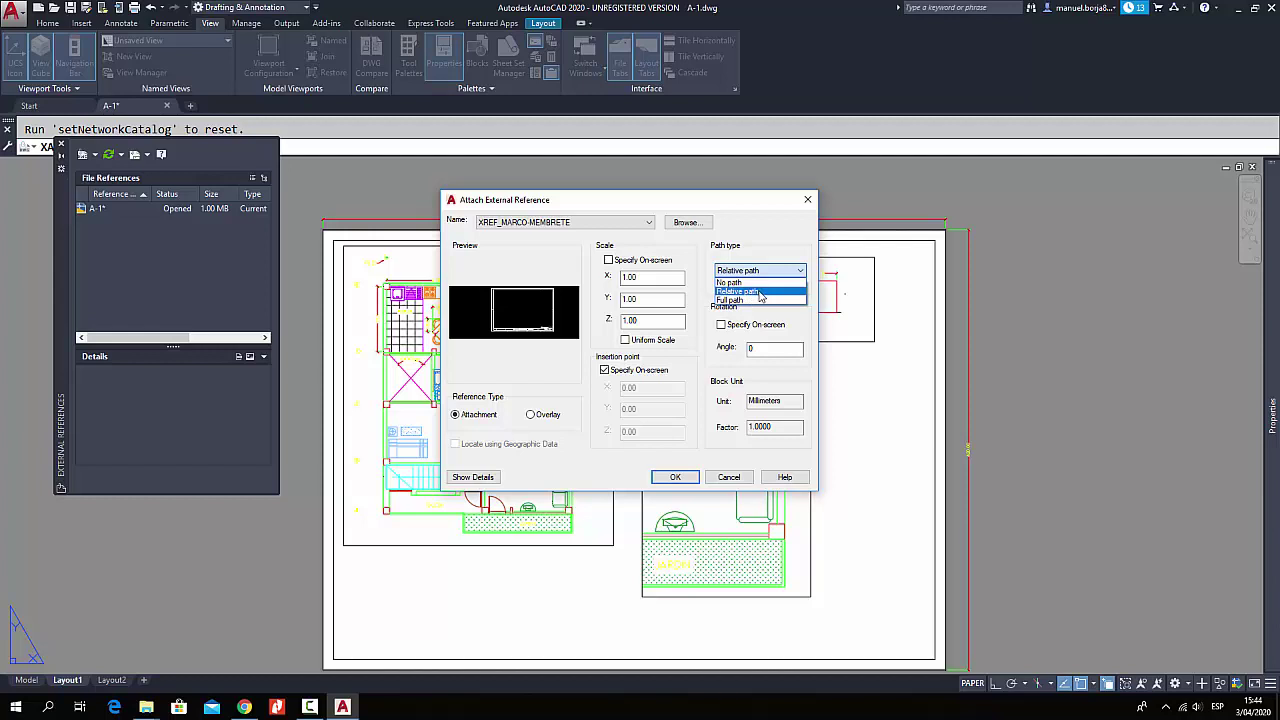
pyautogui.click(759, 292)
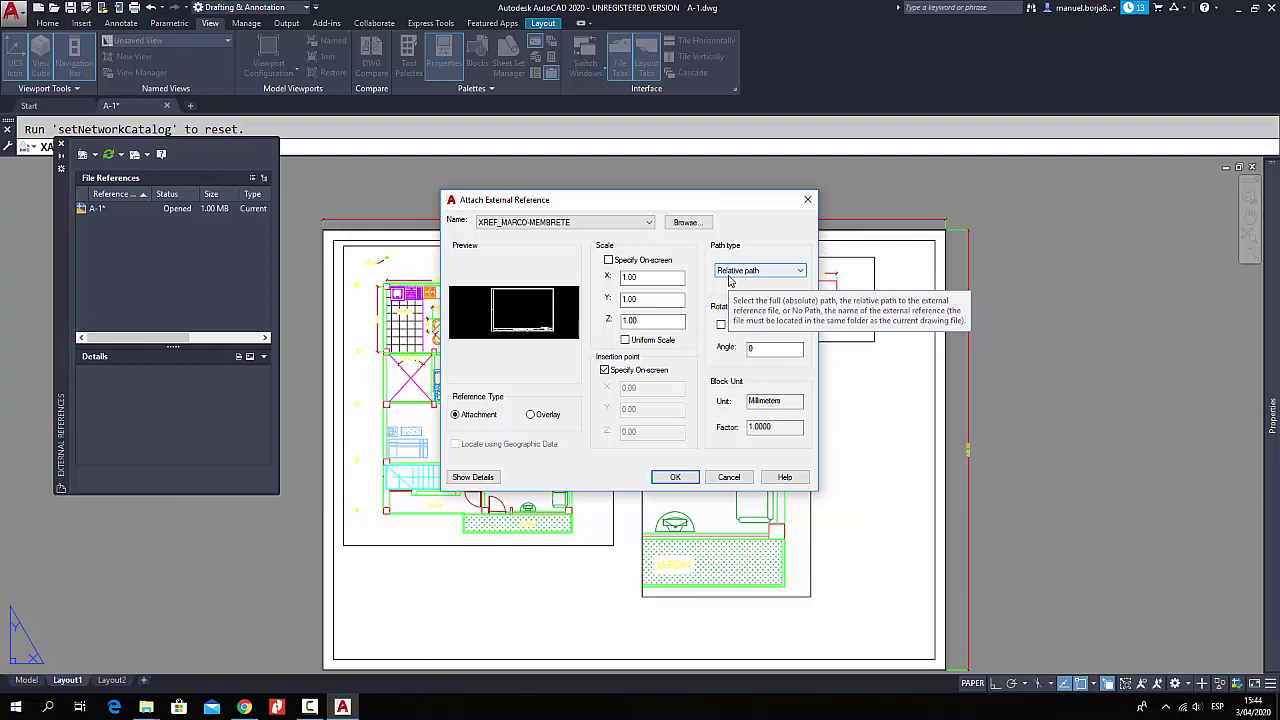
pyautogui.click(733, 276)
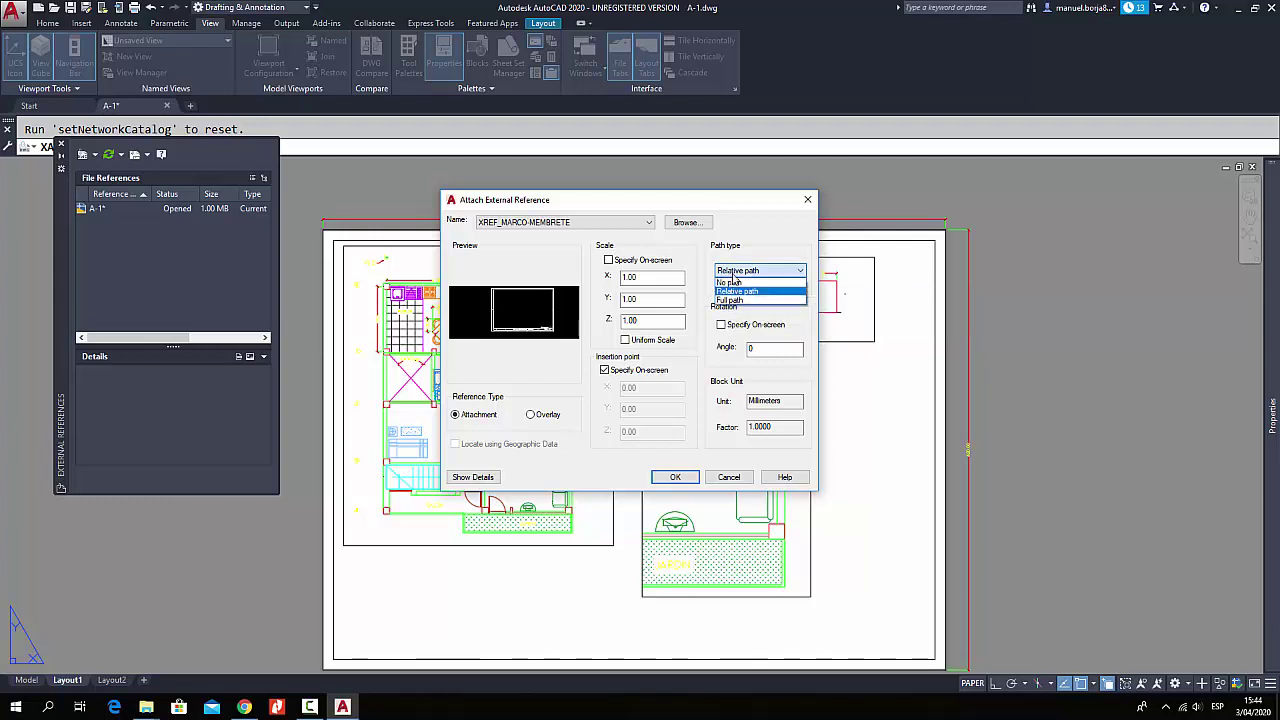
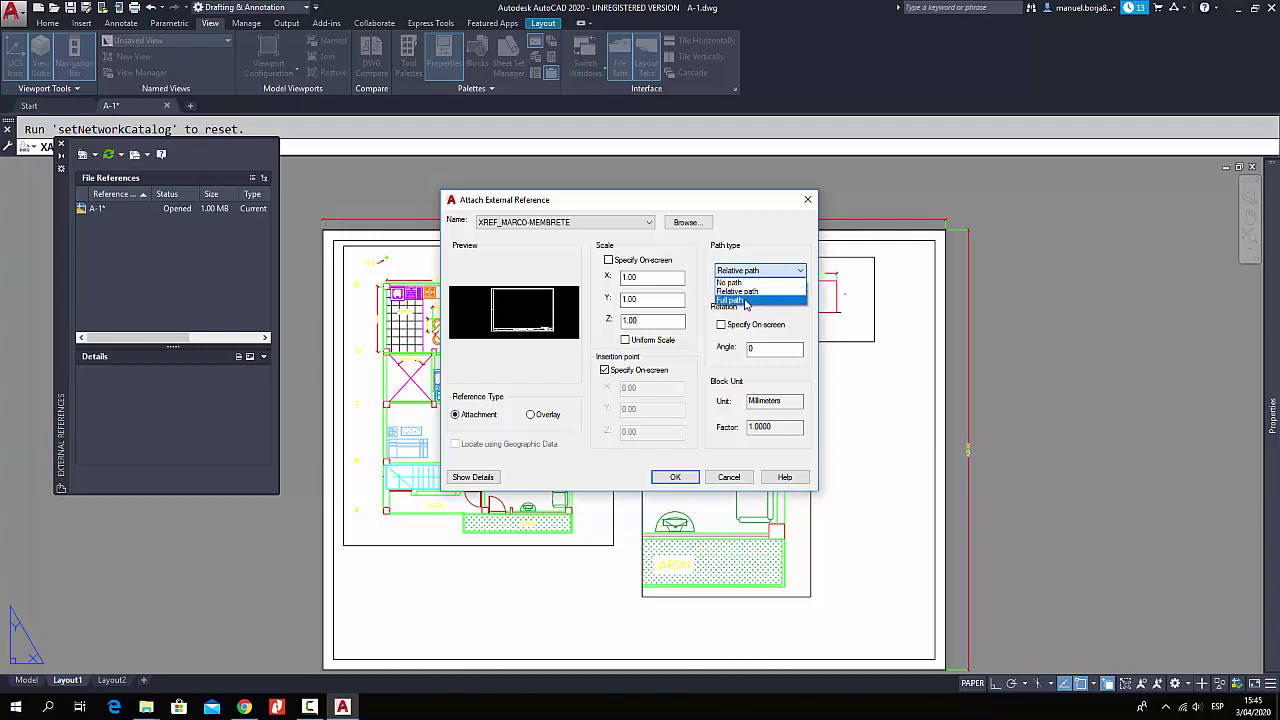
pyautogui.click(746, 301)
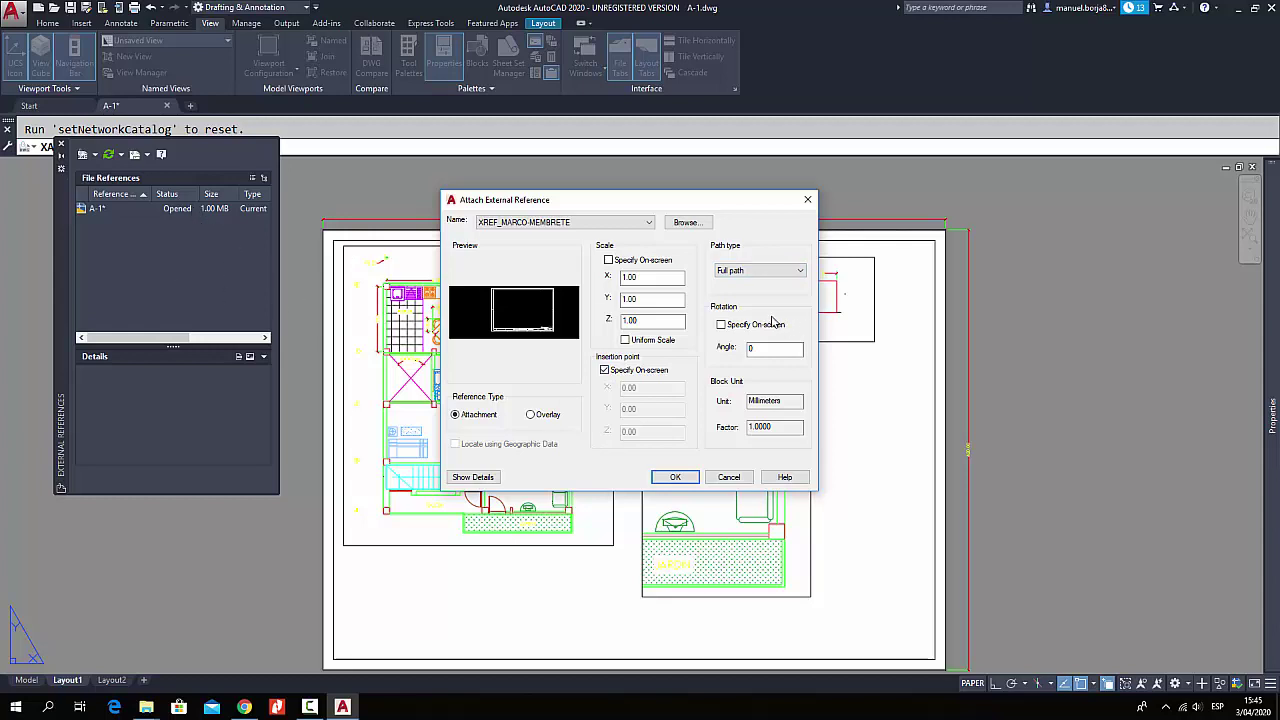
pyautogui.click(765, 271)
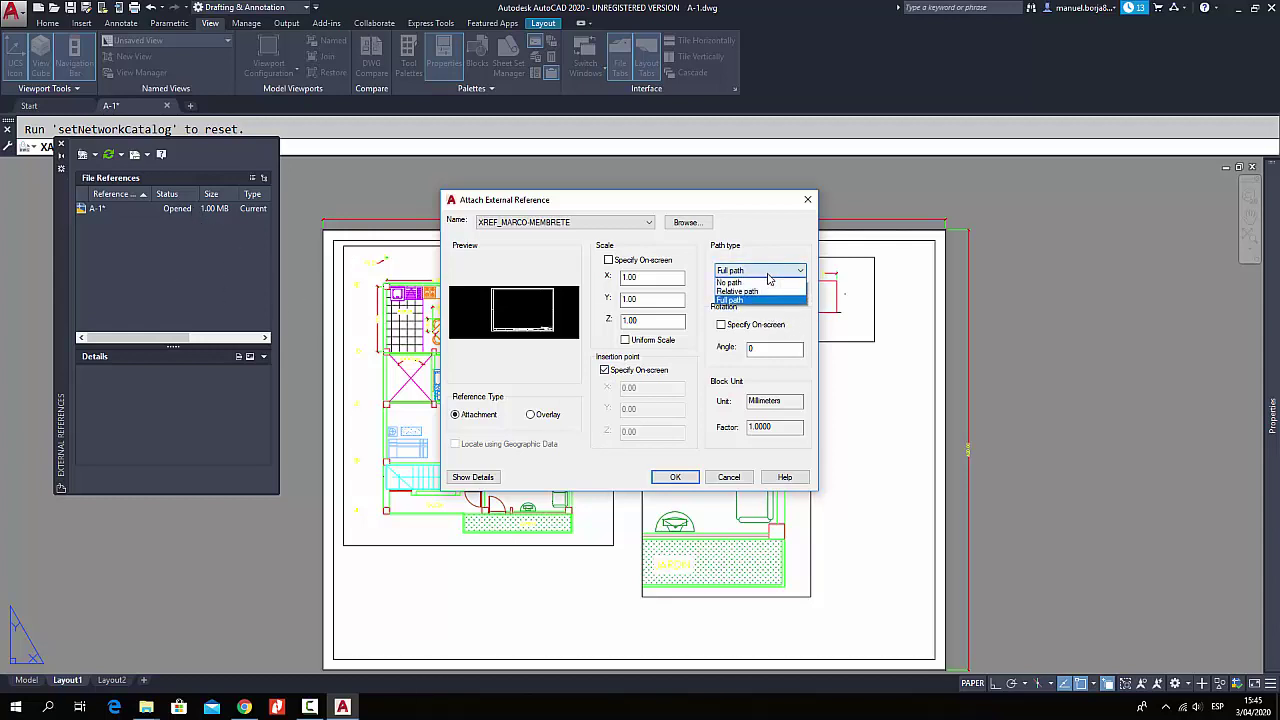
pyautogui.click(761, 293)
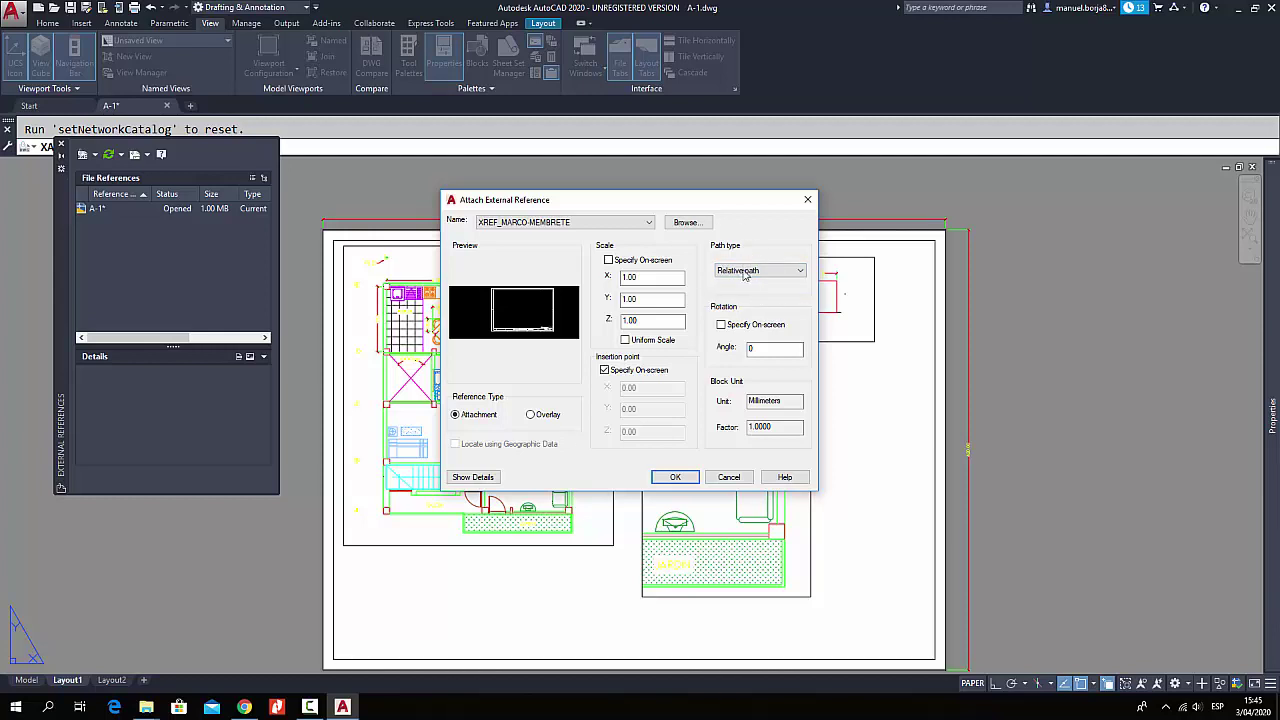
# - Attach XREF_MARCO-MEMBRETE as an Overlay with its insertion point fixed at X 0.00, Y 0.00, Z 0.00
pyautogui.click(758, 348)
pyautogui.click(605, 370)
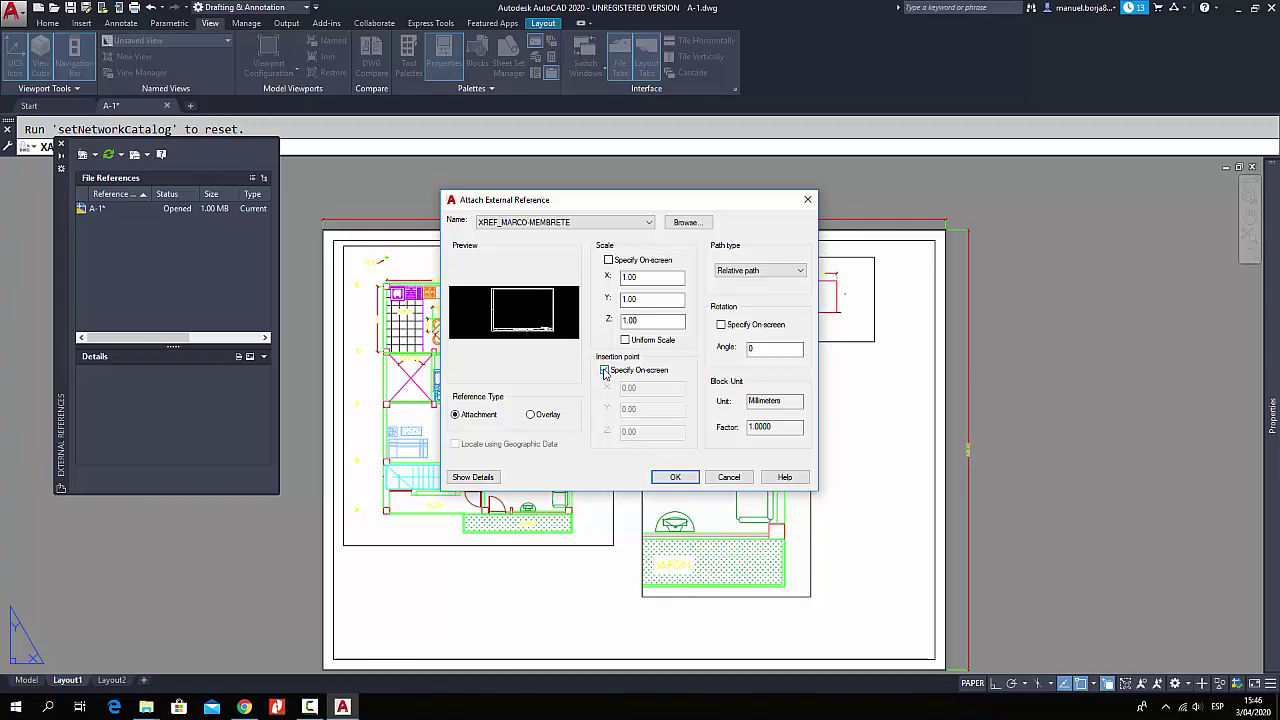
pyautogui.click(604, 371)
pyautogui.click(662, 388)
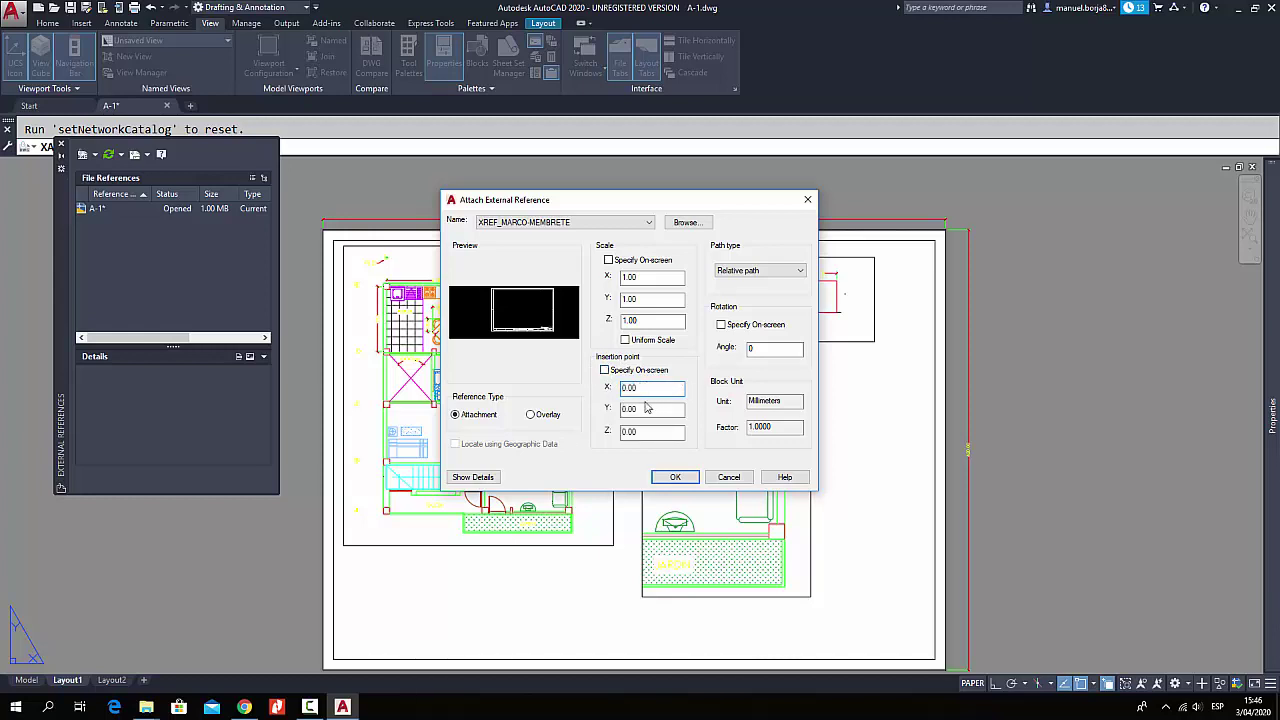
pyautogui.press('Tab')
pyautogui.click(647, 430)
pyautogui.doubleClick(777, 400)
pyautogui.moveTo(776, 427); pyautogui.dragTo(748, 427)
pyautogui.moveTo(695, 207); pyautogui.dragTo(689, 197)
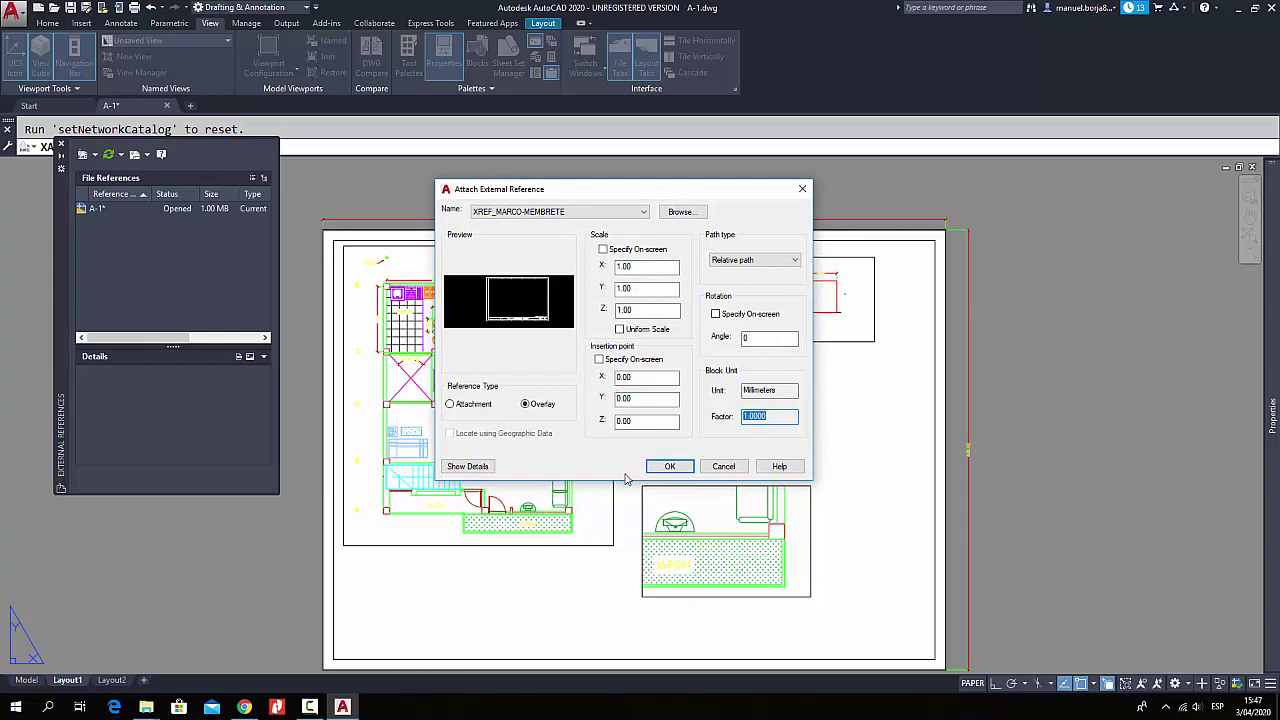
pyautogui.click(669, 470)
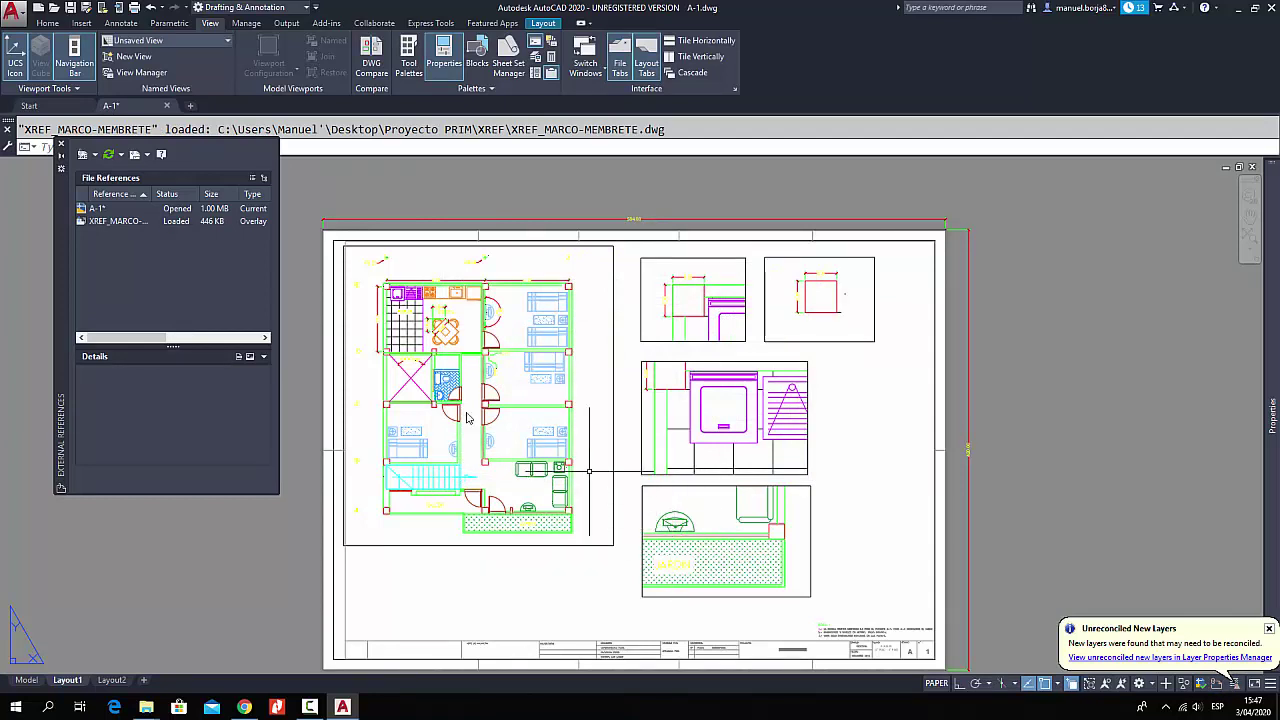
# - Select XREF_MARCO-MEMBRETE in the file references and widen the Reference Name column to fit its full name
pyautogui.click(108, 221)
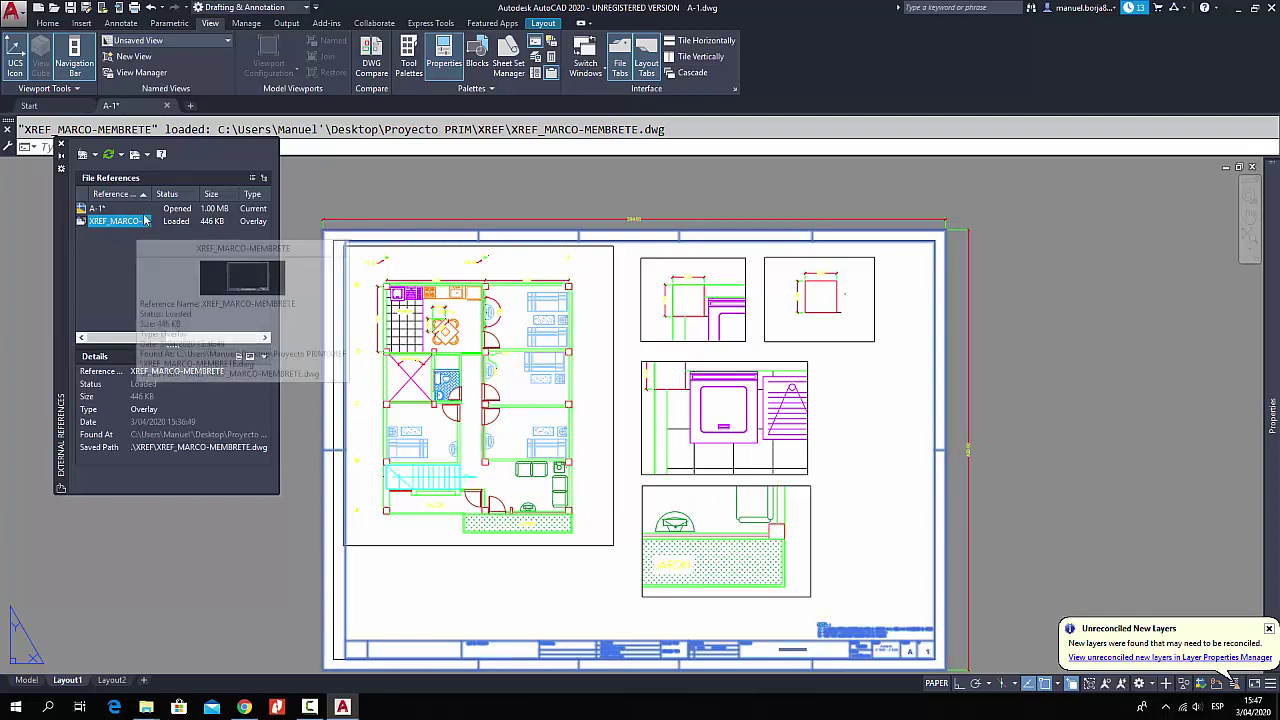
pyautogui.moveTo(148, 194); pyautogui.dragTo(201, 206)
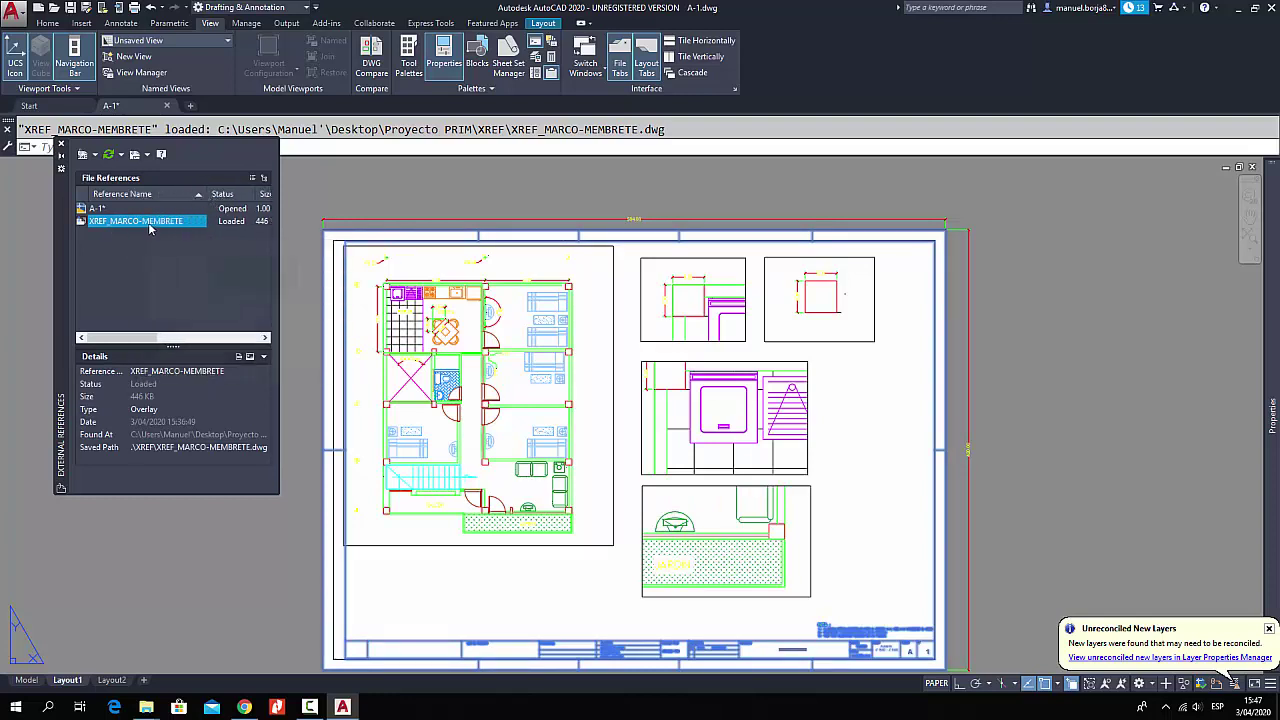
pyautogui.moveTo(237, 230)
pyautogui.moveTo(128, 234)
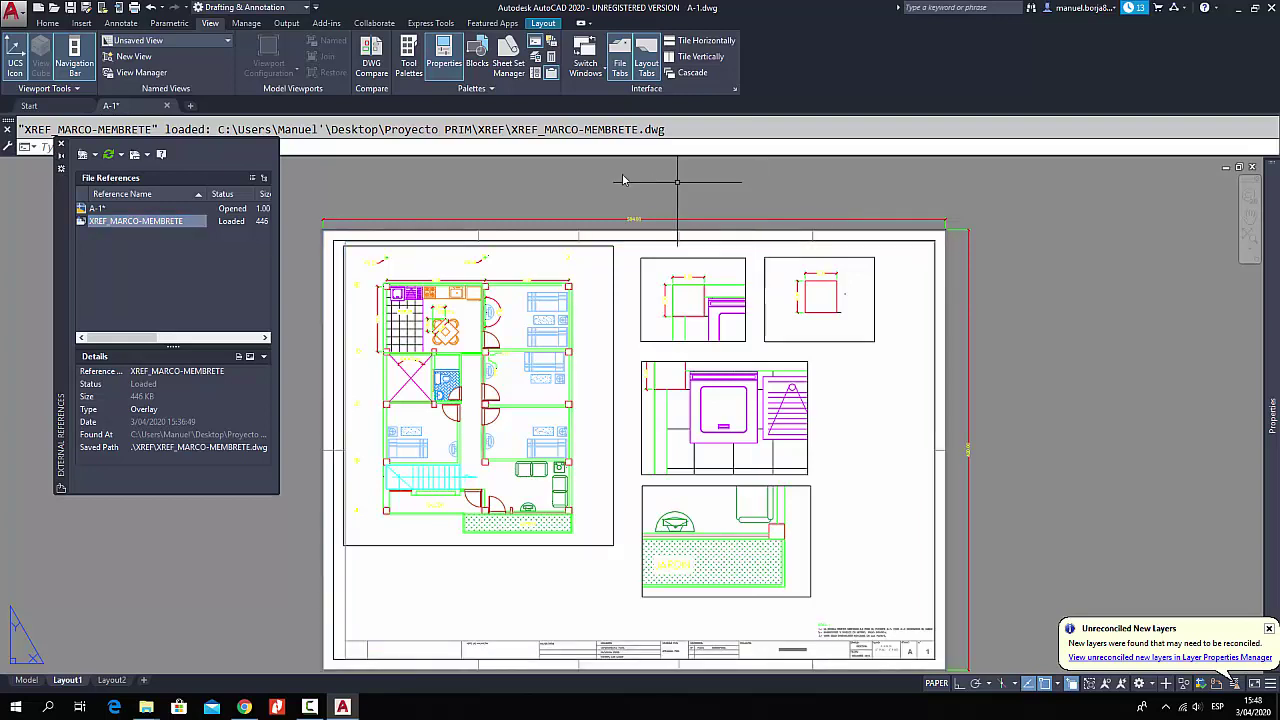
# - Detach XREF_MARCO-MEMBRETE from A-1 and shift the external references palette slightly down, clear of the command line
pyautogui.rightClick(101, 228)
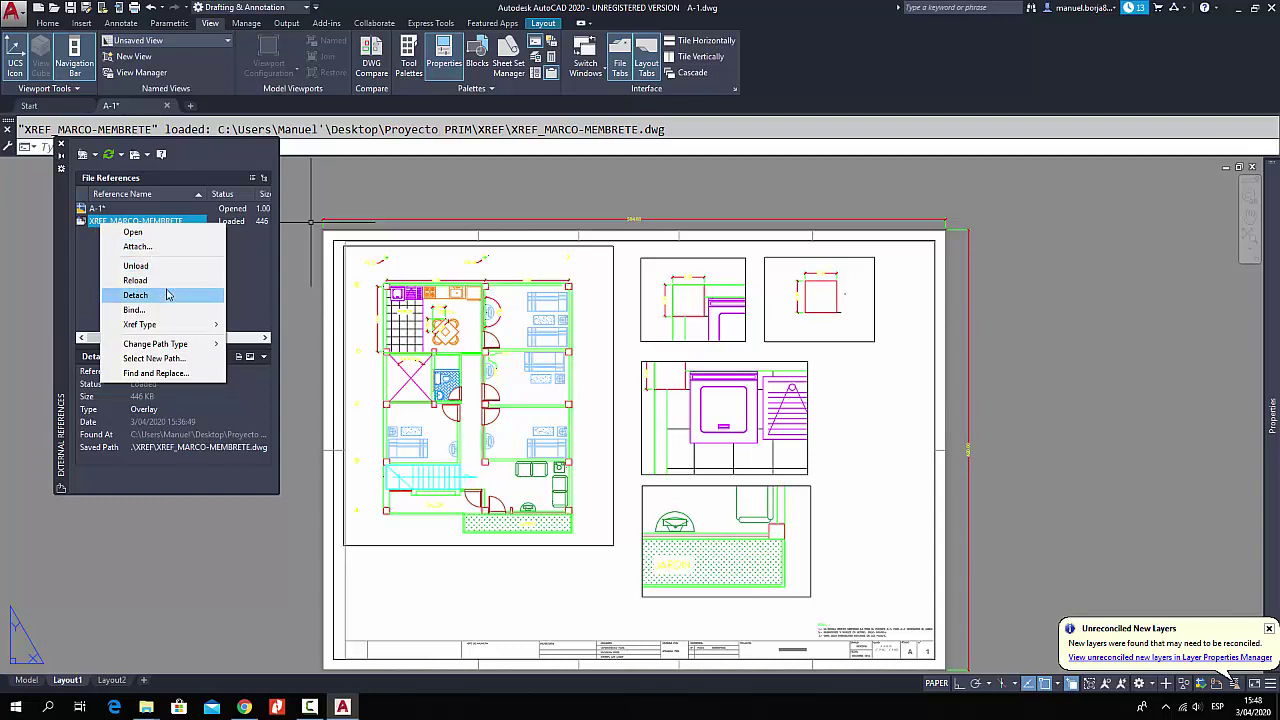
pyautogui.click(135, 295)
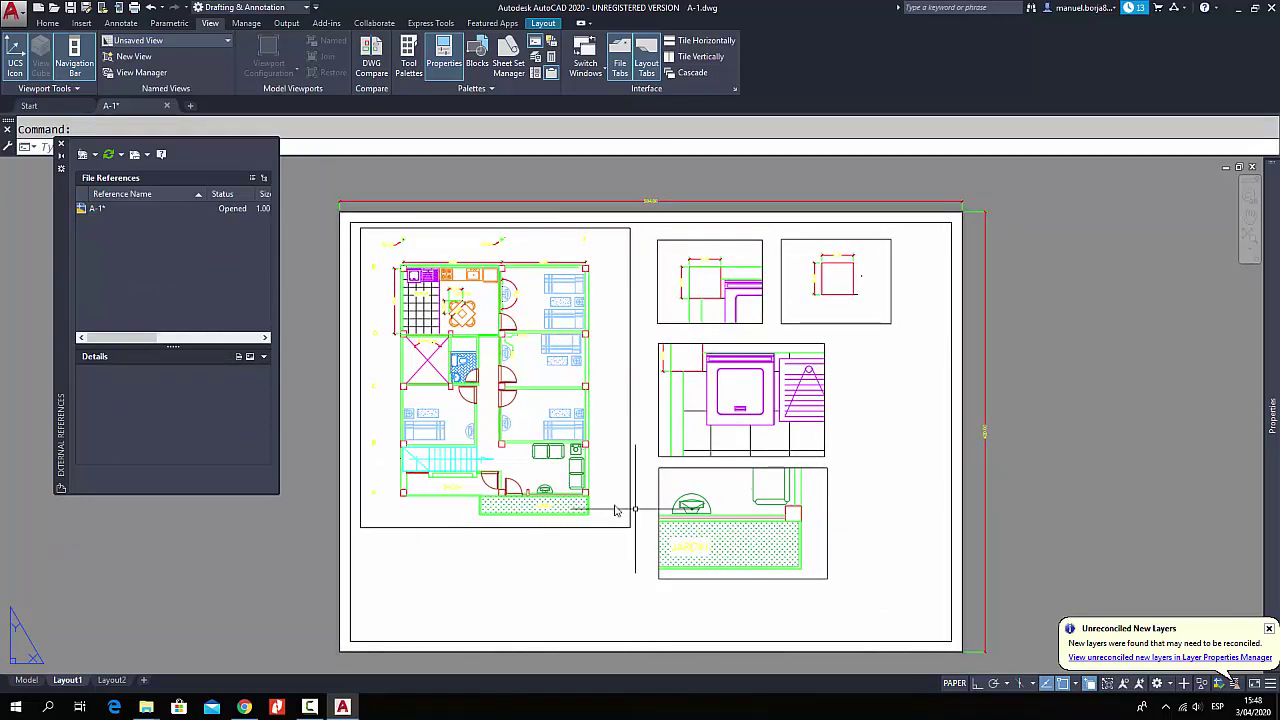
pyautogui.moveTo(60, 430); pyautogui.dragTo(60, 468)
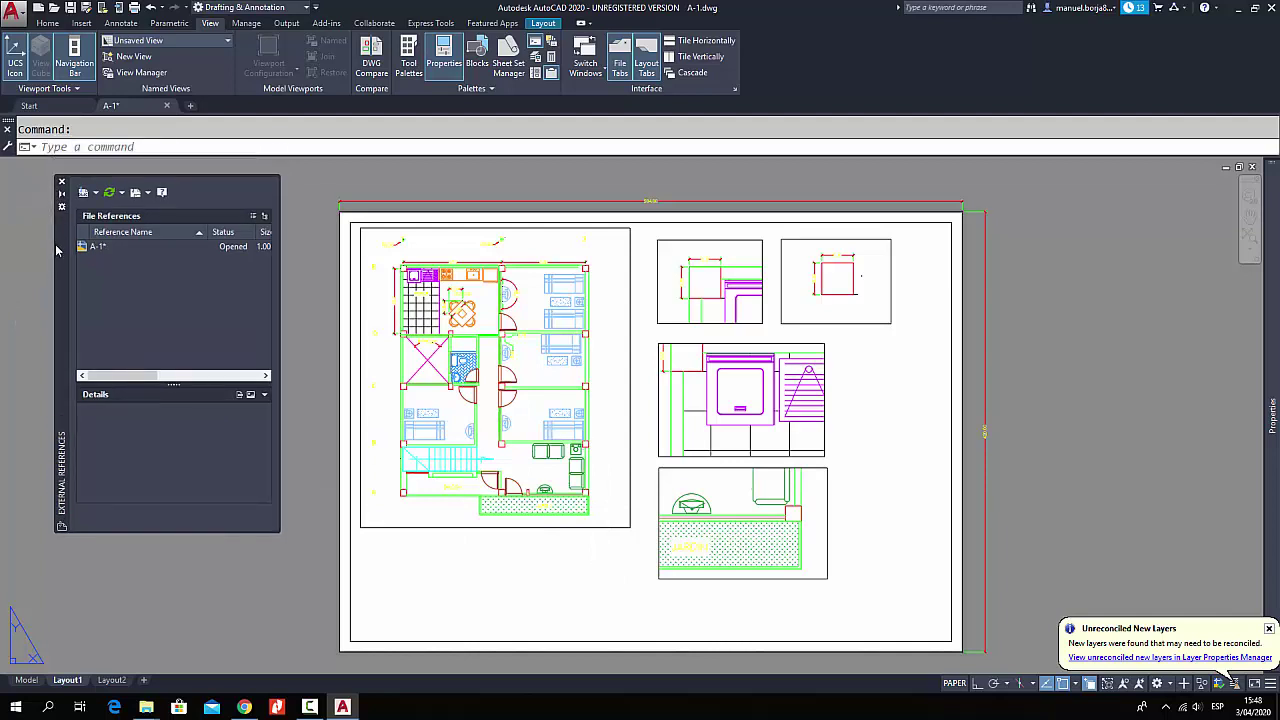
# - Purge all unused named items from the drawing in one go with the PURGE command
pyautogui.click(64, 145)
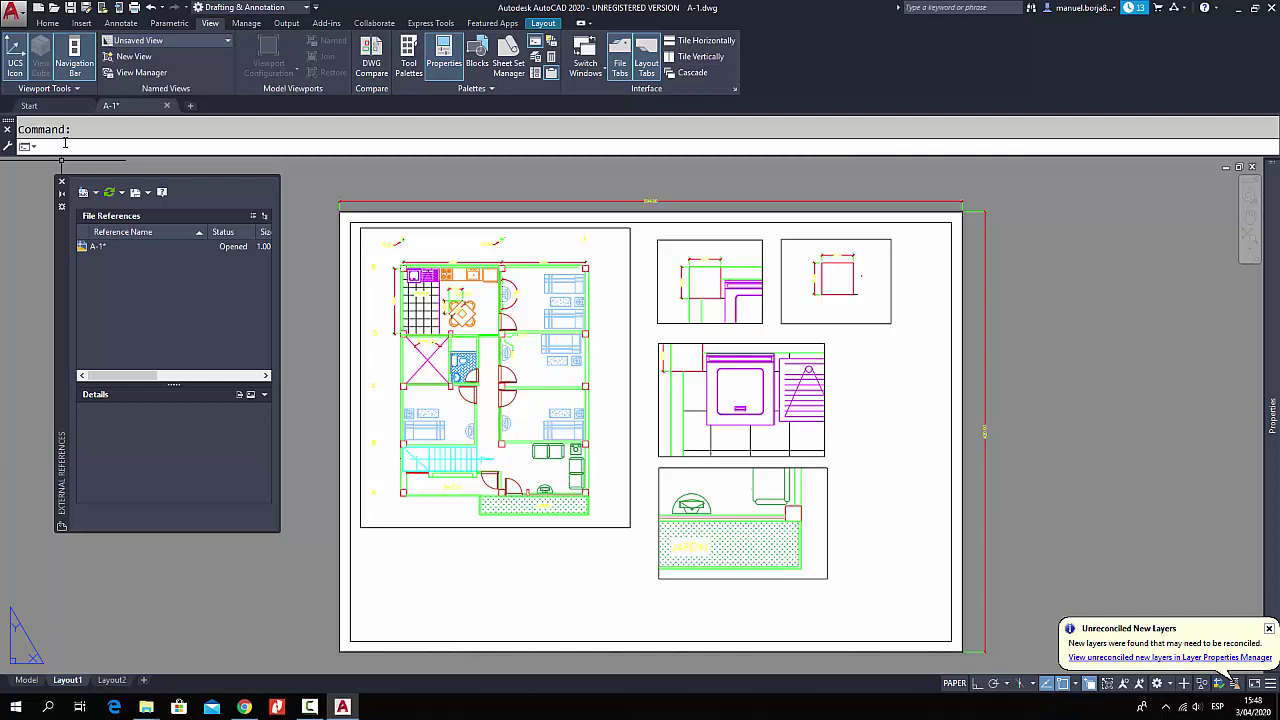
pyautogui.write('PU')
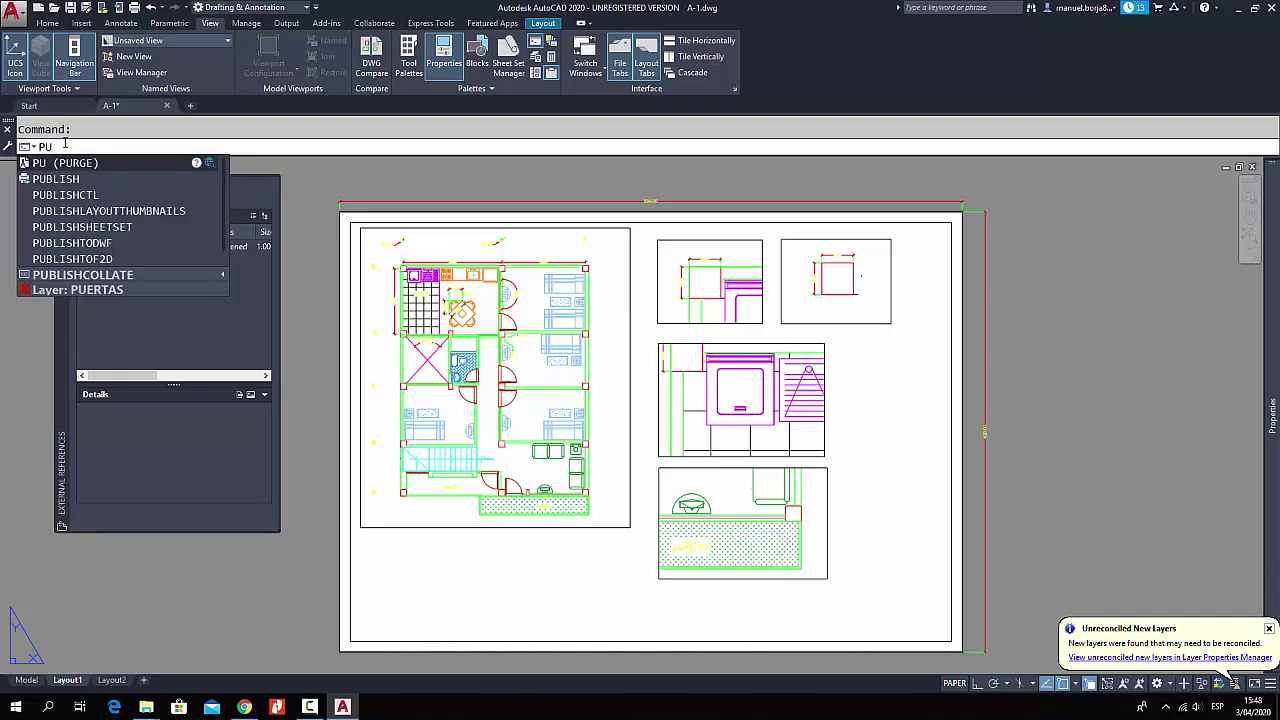
pyautogui.press('Return')
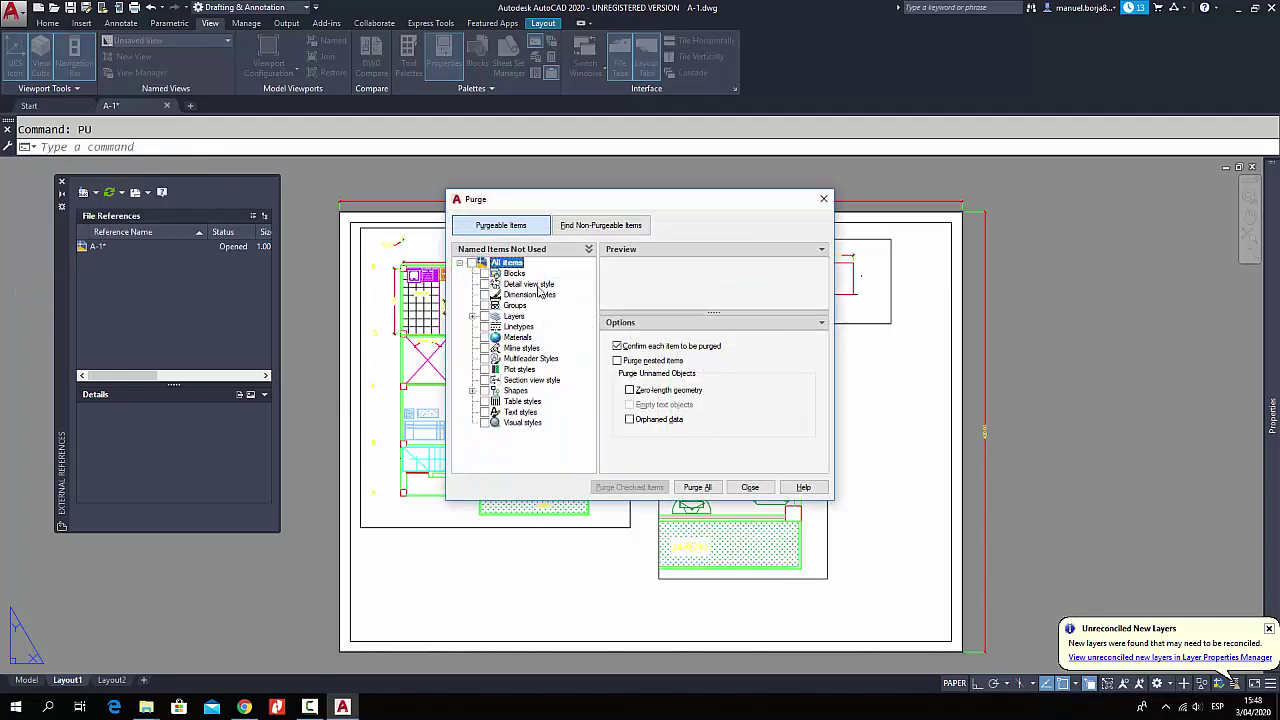
pyautogui.click(701, 491)
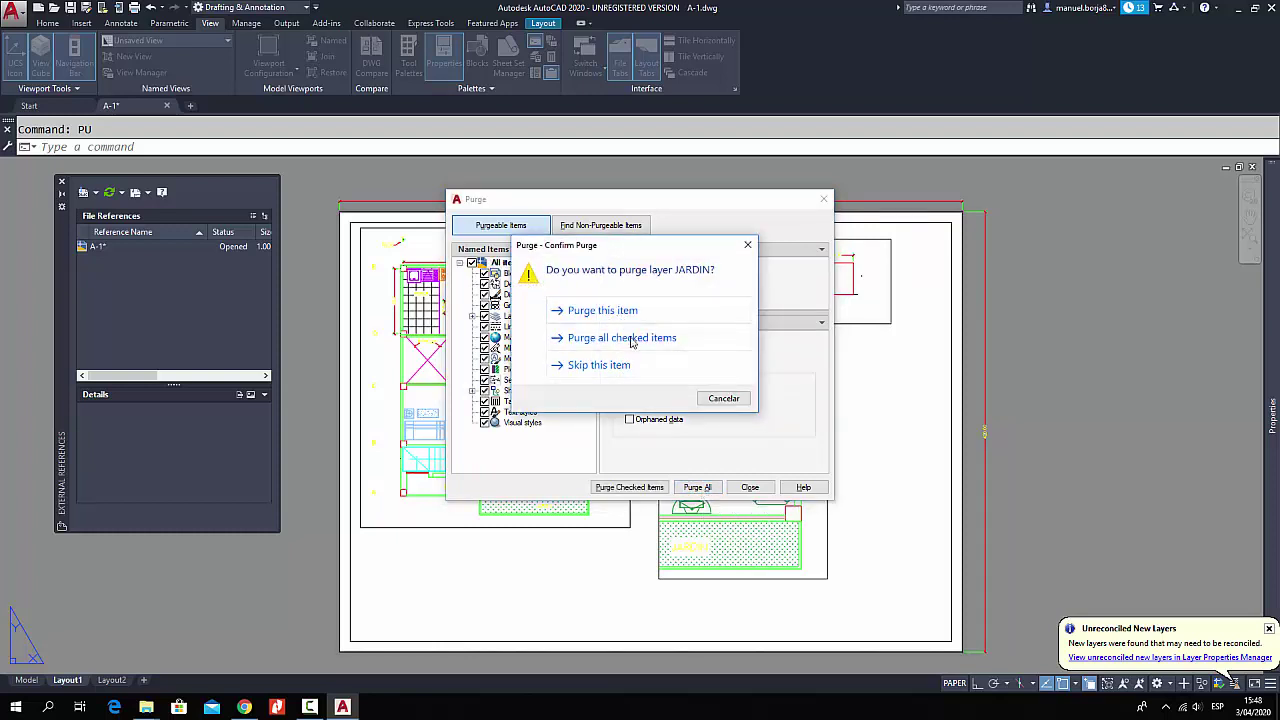
pyautogui.click(638, 340)
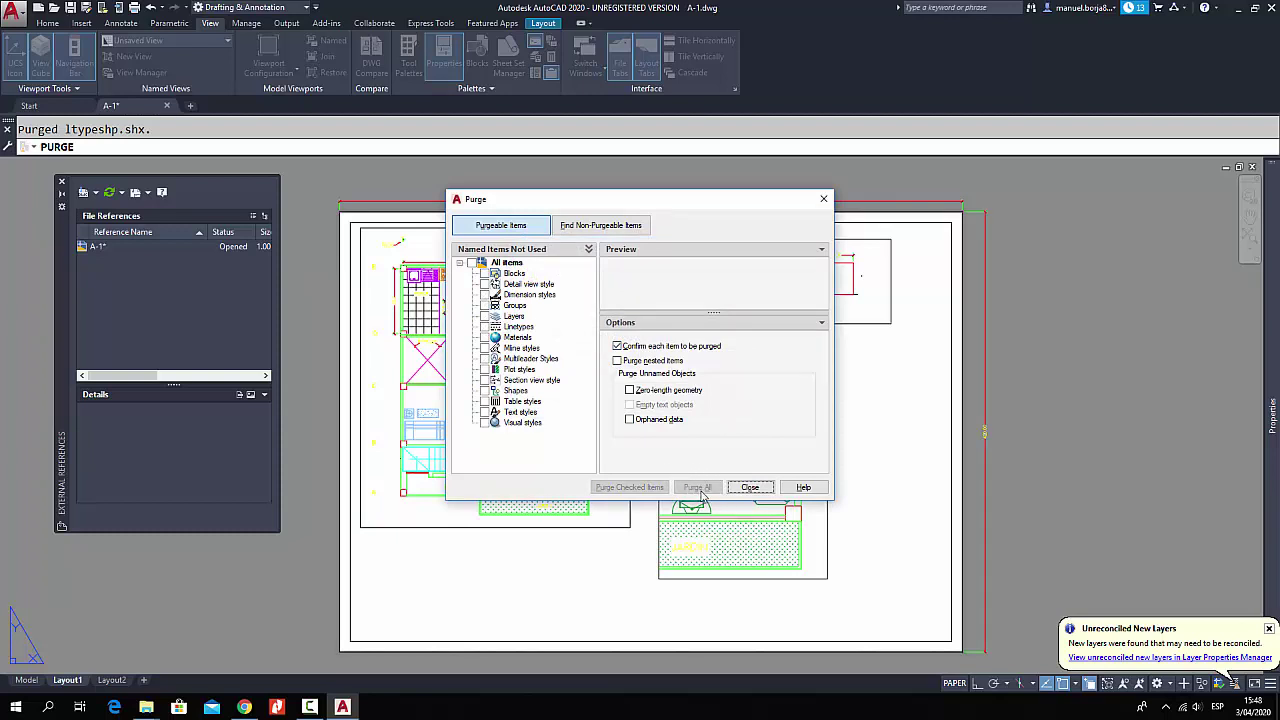
pyautogui.click(757, 493)
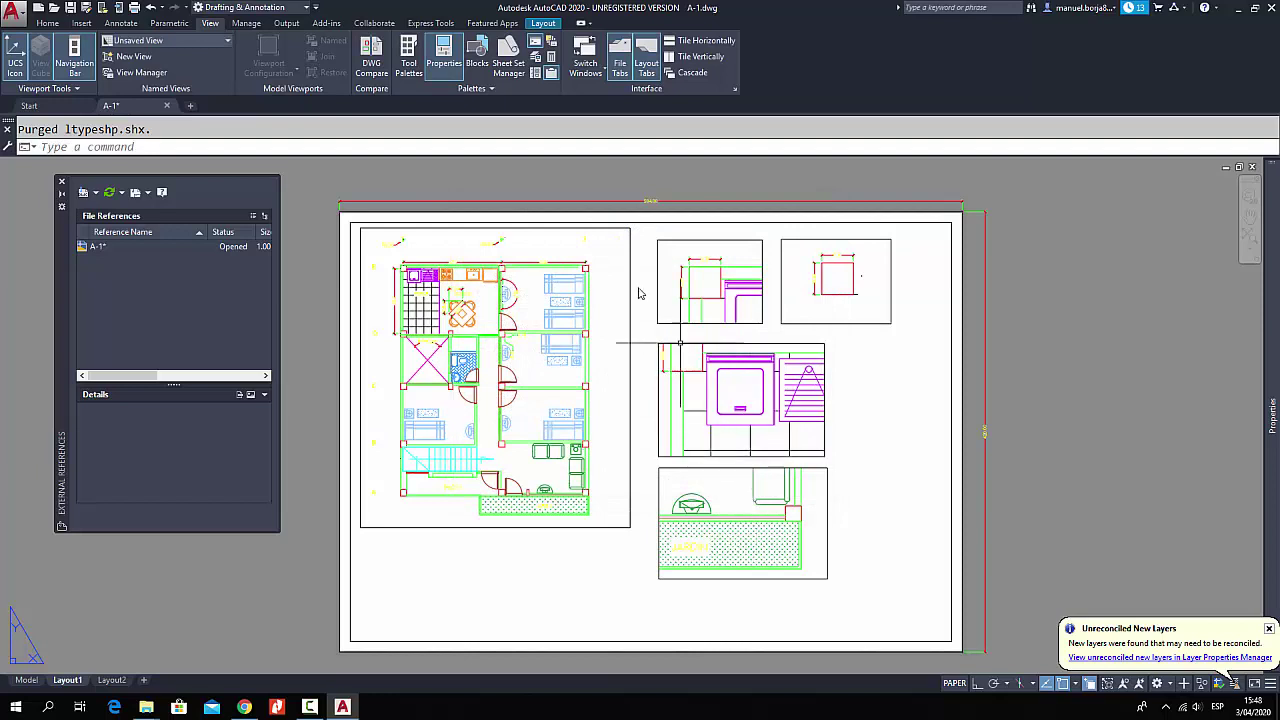
# - Attach XREF_MARCO-MEMBRETE.dwg from the XREF folder as an Overlay with Relative path, scale 1.00 and insertion point 0.00, 0.00, 0.00
pyautogui.click(96, 196)
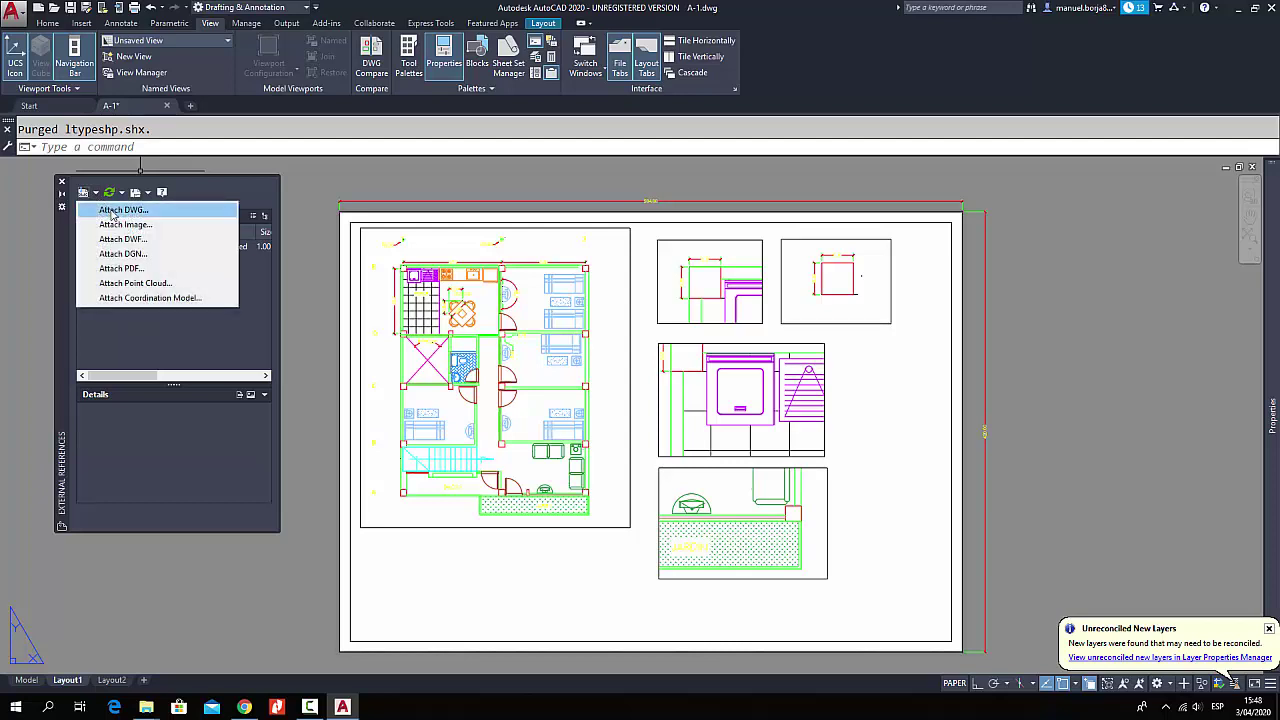
pyautogui.click(113, 211)
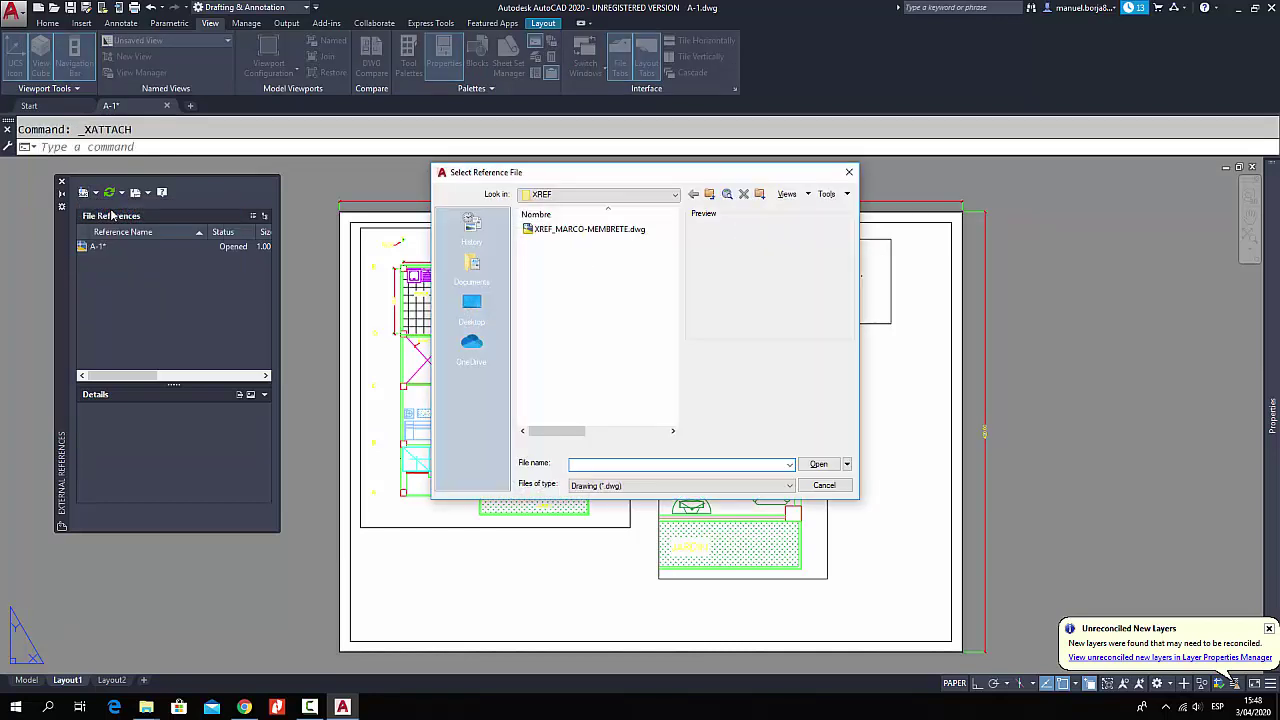
pyautogui.click(600, 194)
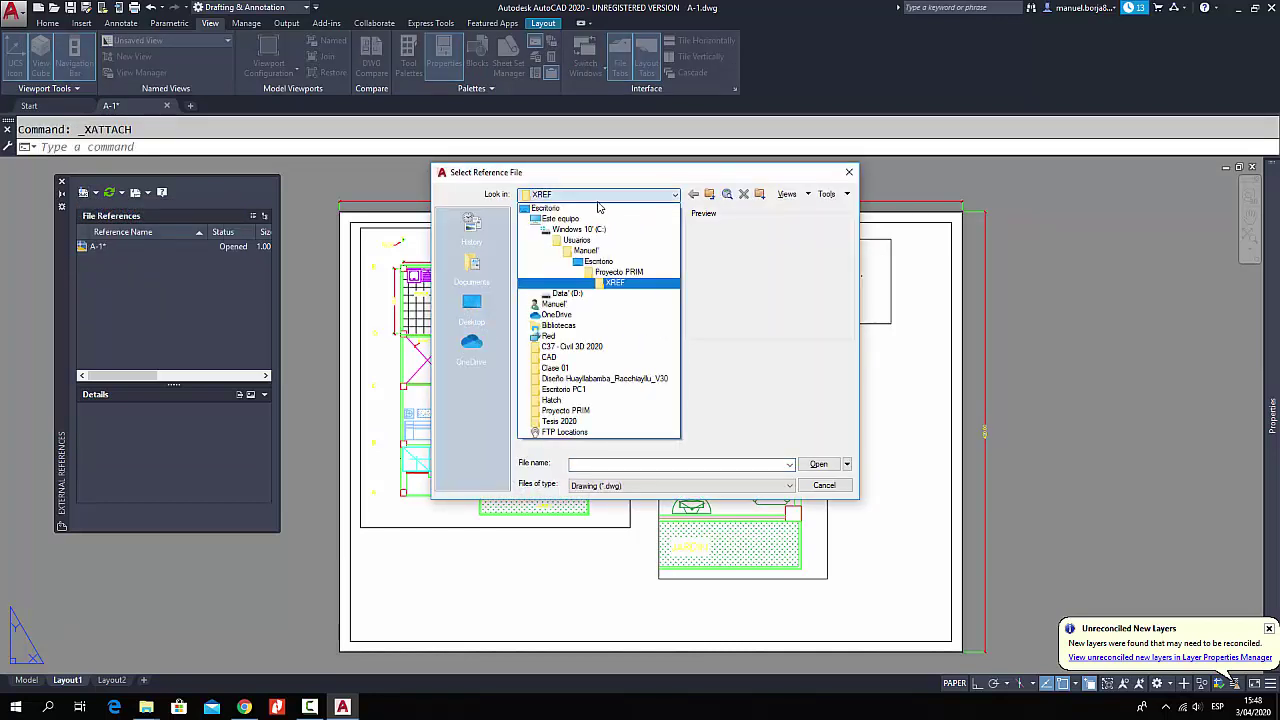
pyautogui.click(616, 285)
pyautogui.click(565, 233)
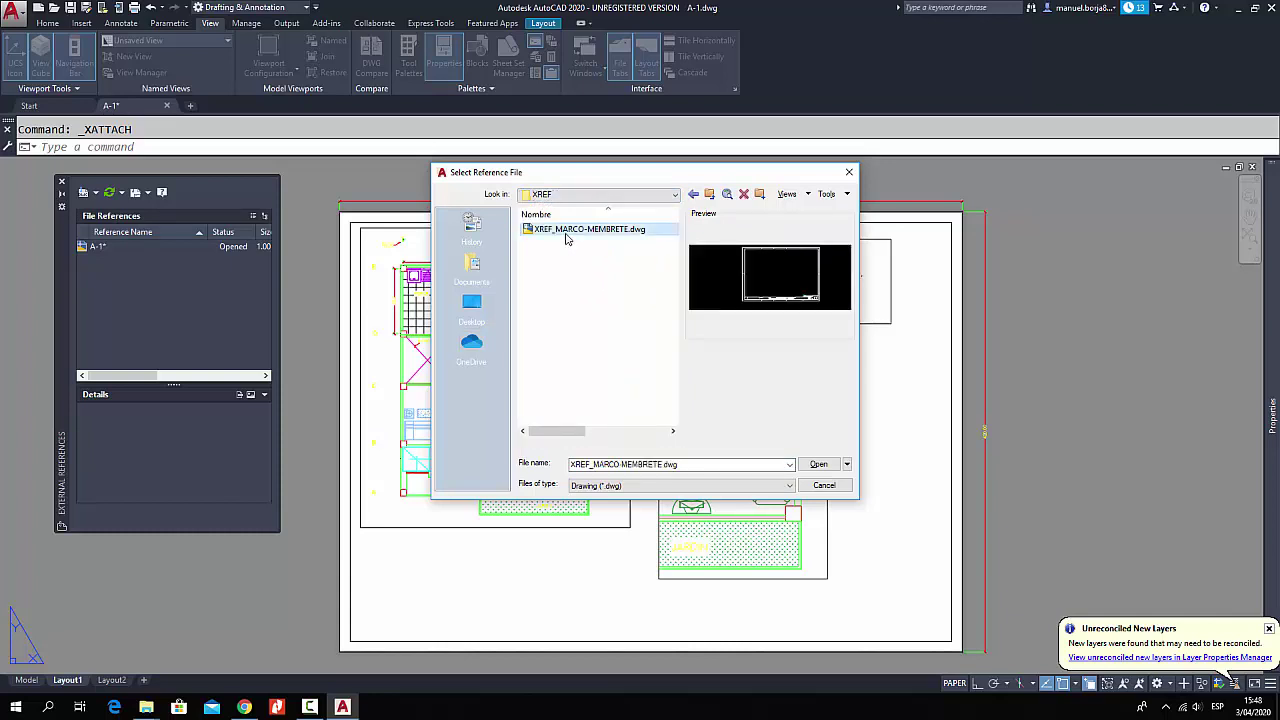
pyautogui.click(817, 465)
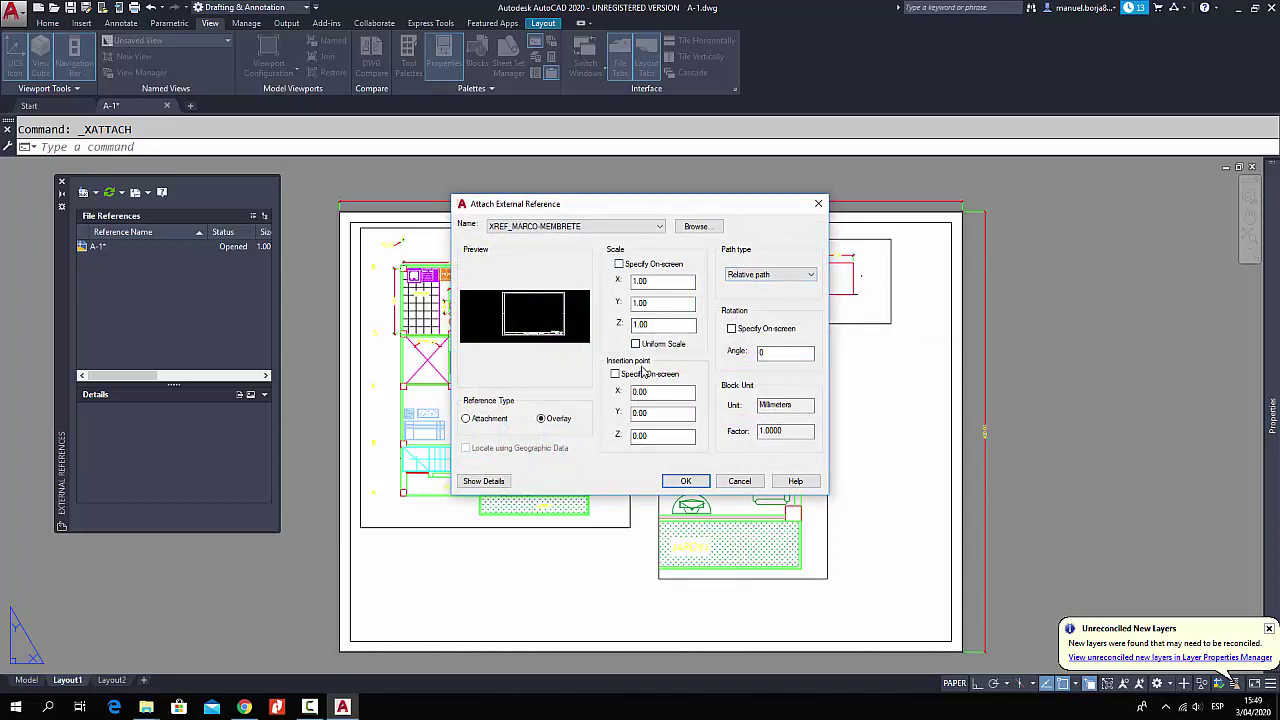
pyautogui.click(695, 484)
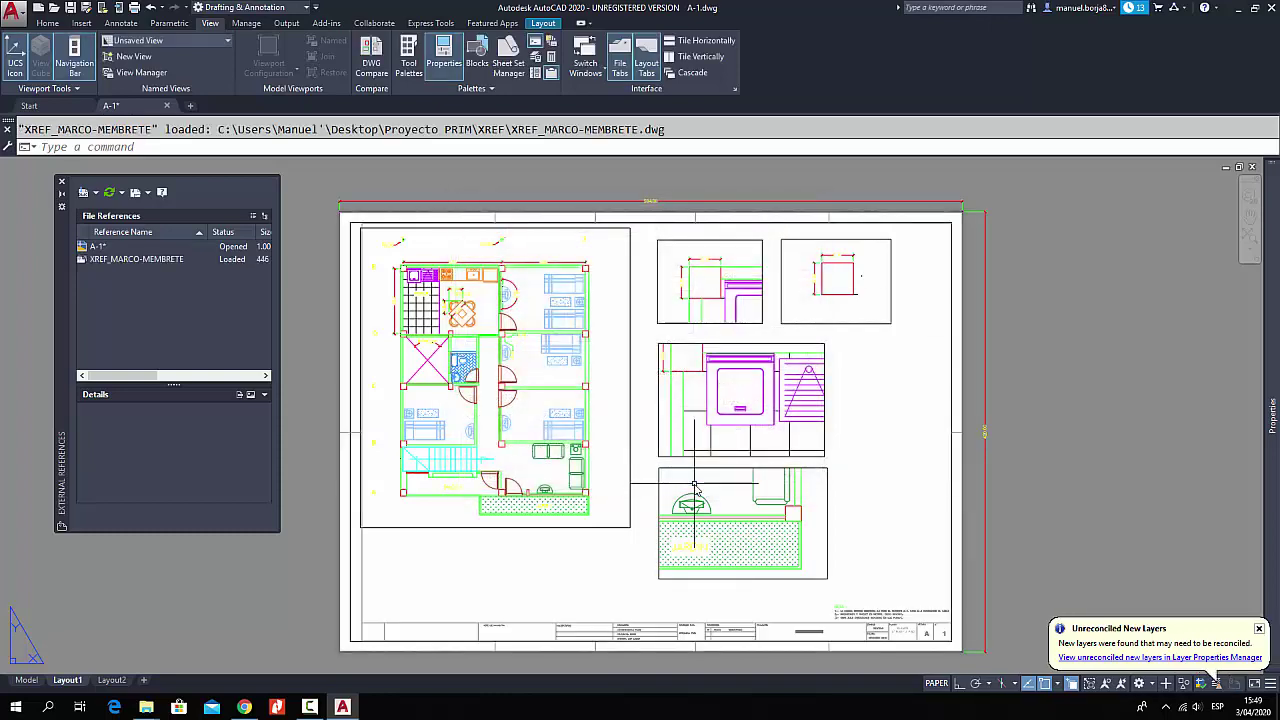
# - Select the attached title block on the sheet and in the file references to examine its extents and reference details
pyautogui.scroll(2, 697, 460)
pyautogui.moveTo(697, 460); pyautogui.dragTo(660, 516, button='middle')
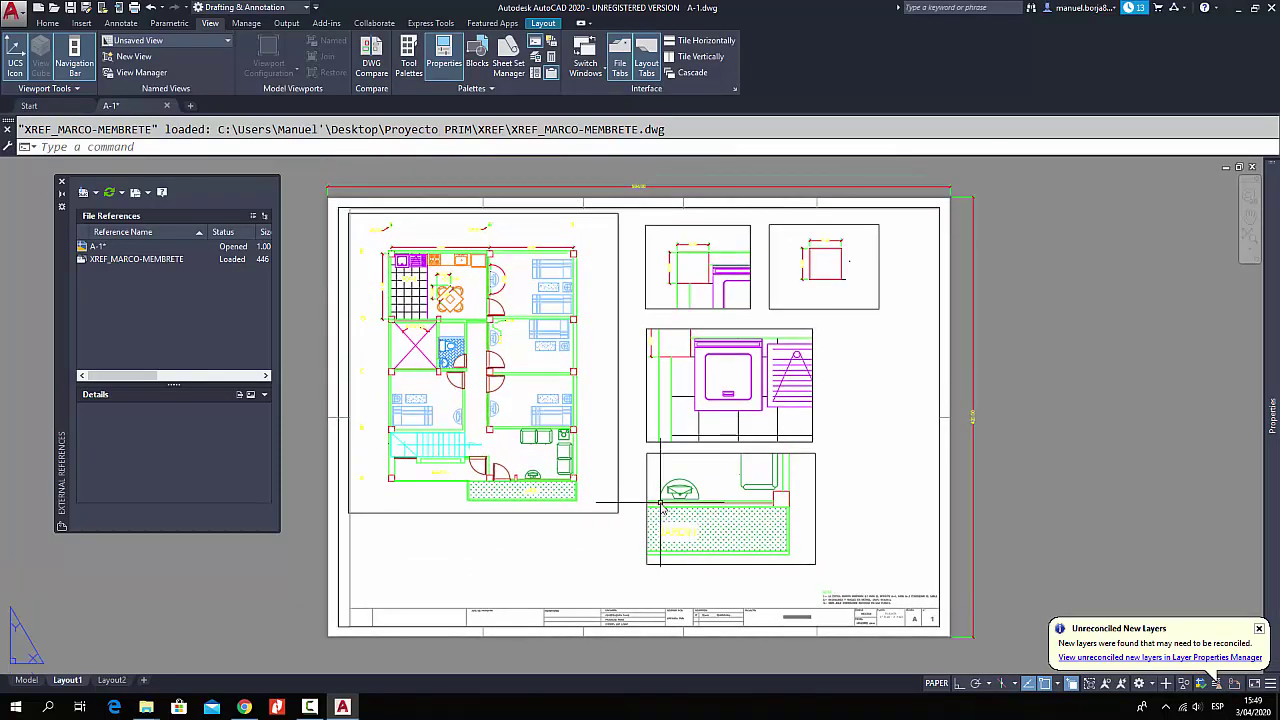
pyautogui.click(594, 606)
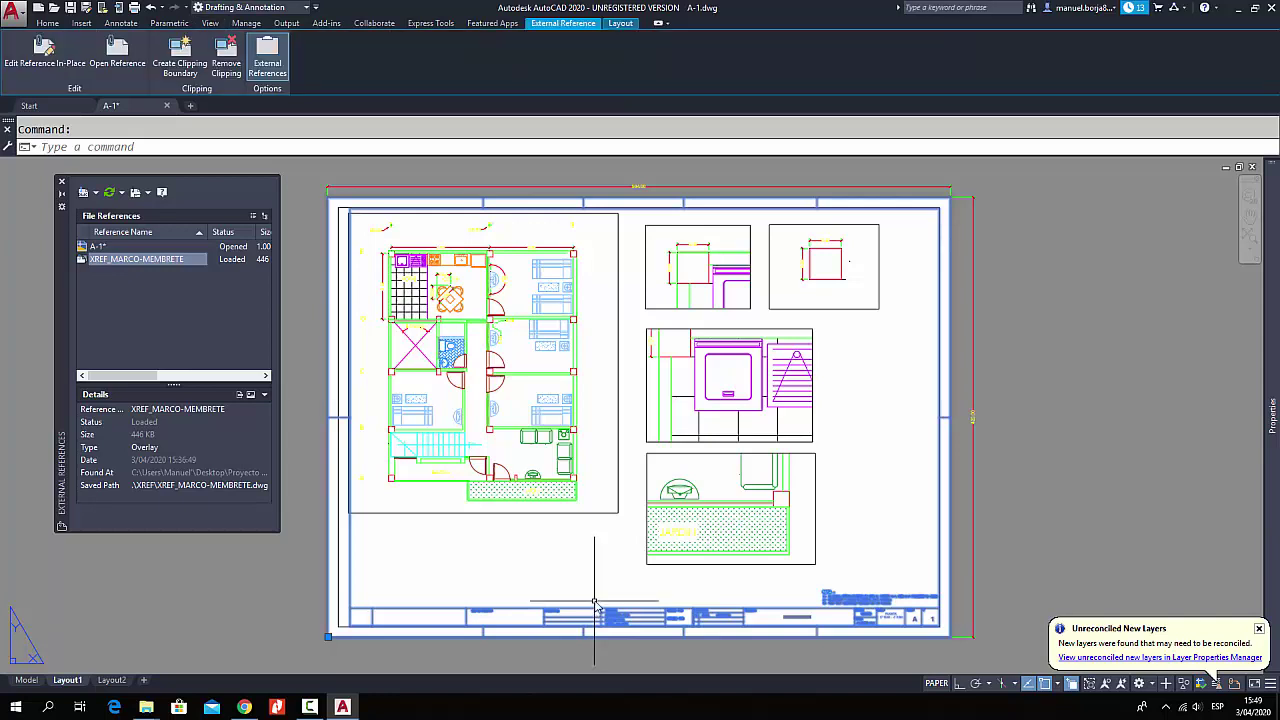
pyautogui.press('Escape')
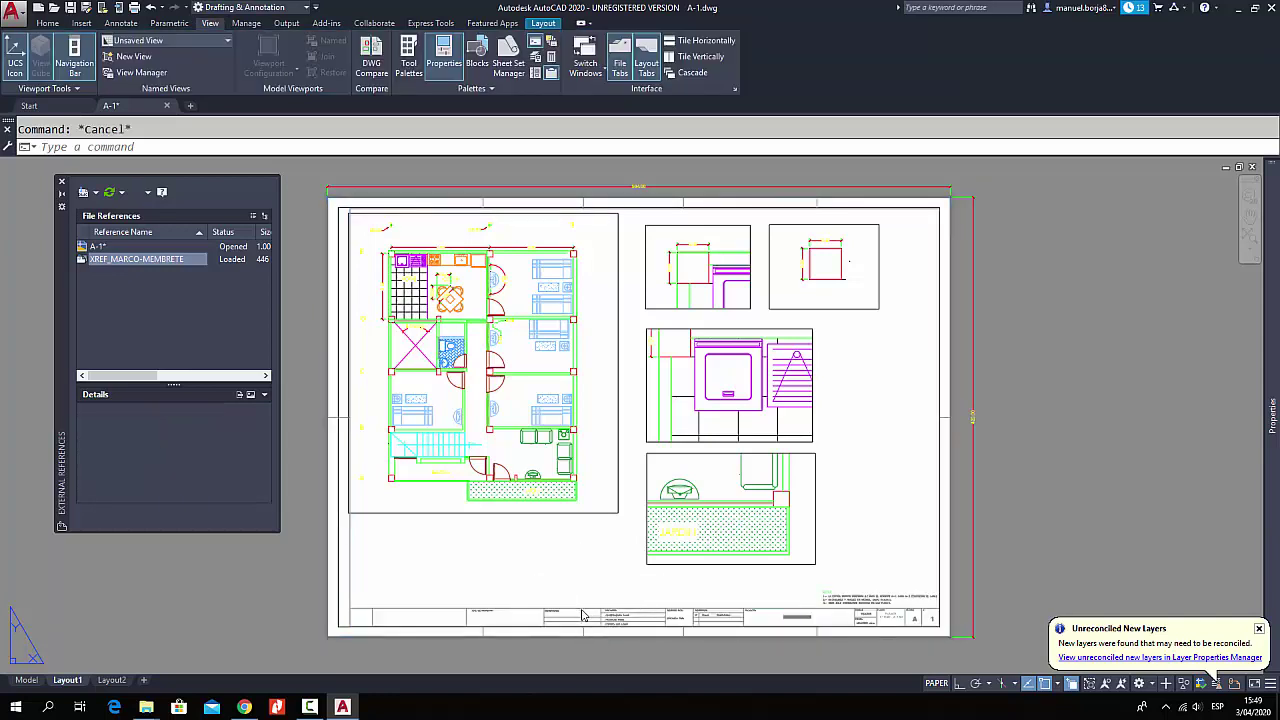
pyautogui.click(581, 606)
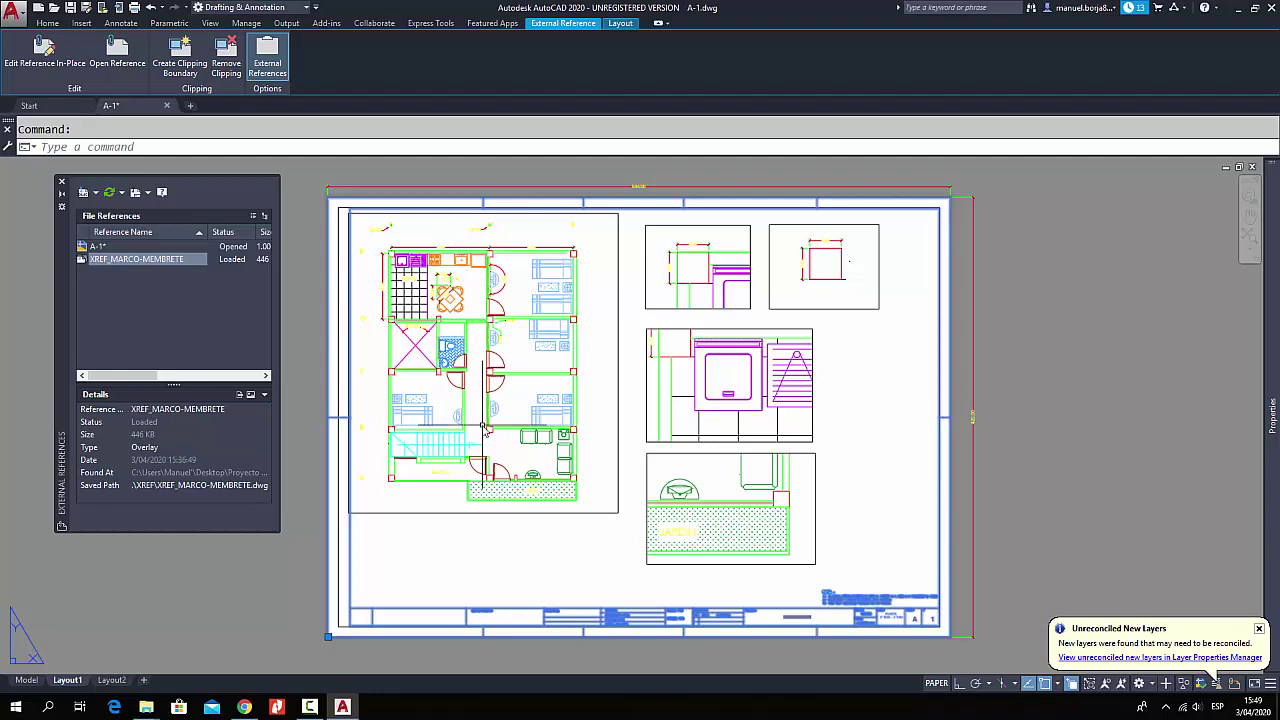
pyautogui.press('Escape')
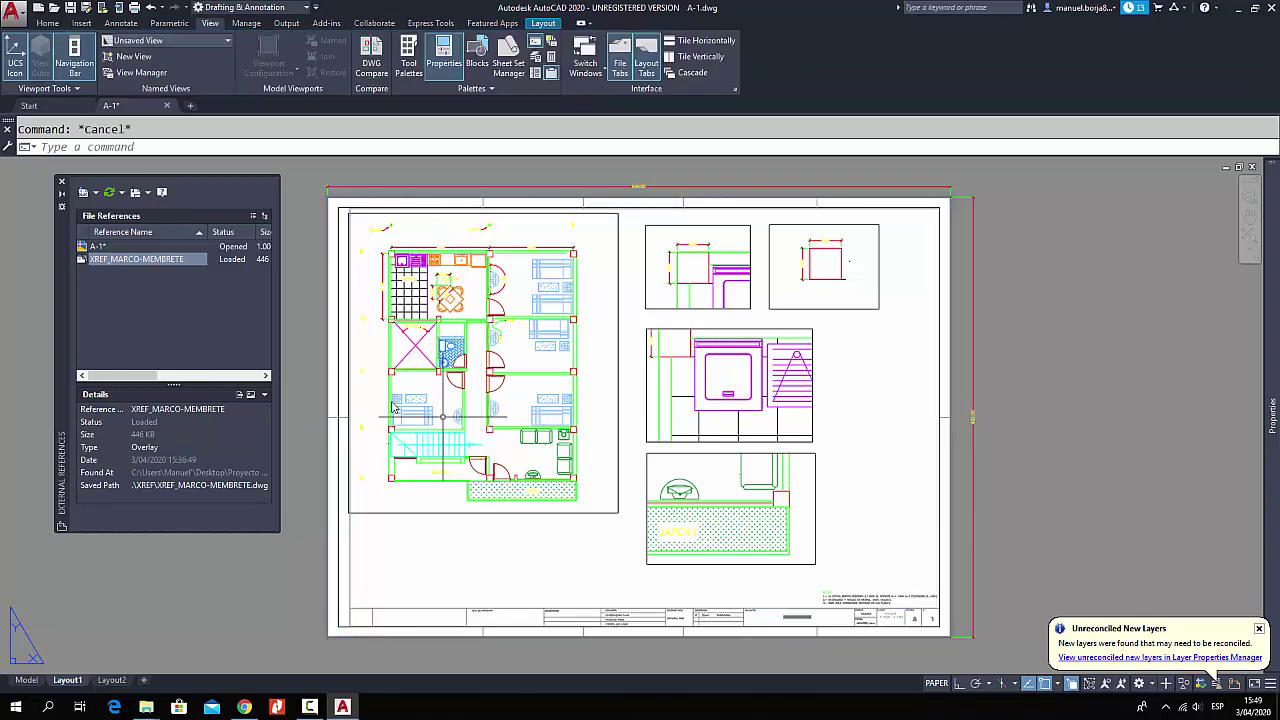
pyautogui.click(123, 263)
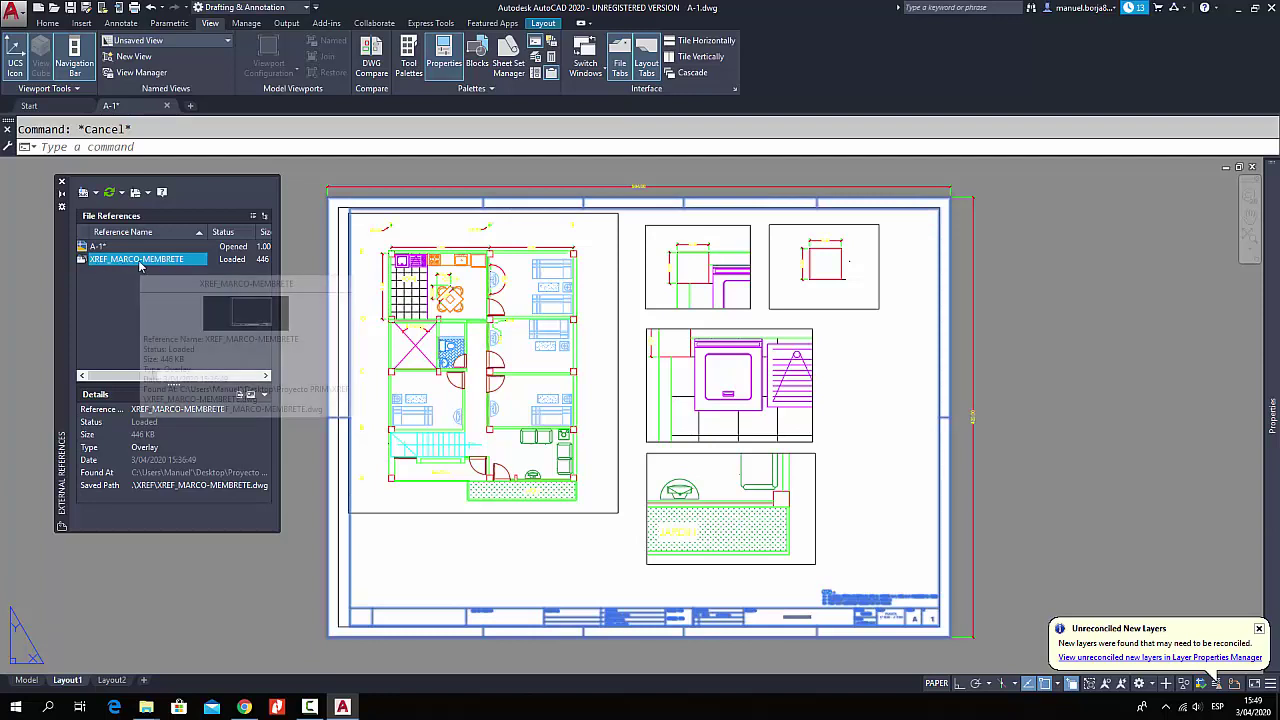
pyautogui.moveTo(237, 266)
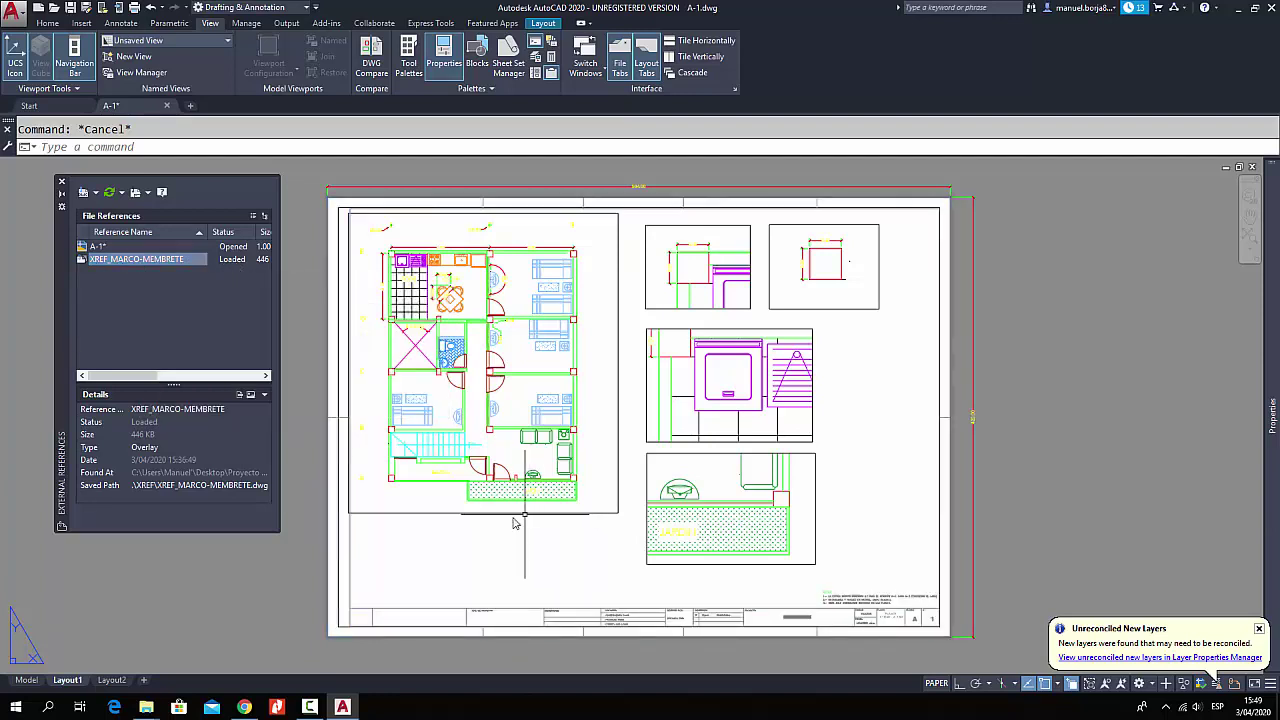
# - Erase the old inner margin rectangle of Layout1 beside the title block's own frame
pyautogui.moveTo(466, 563); pyautogui.dragTo(543, 491, button='middle')
pyautogui.scroll(5, 458, 543)
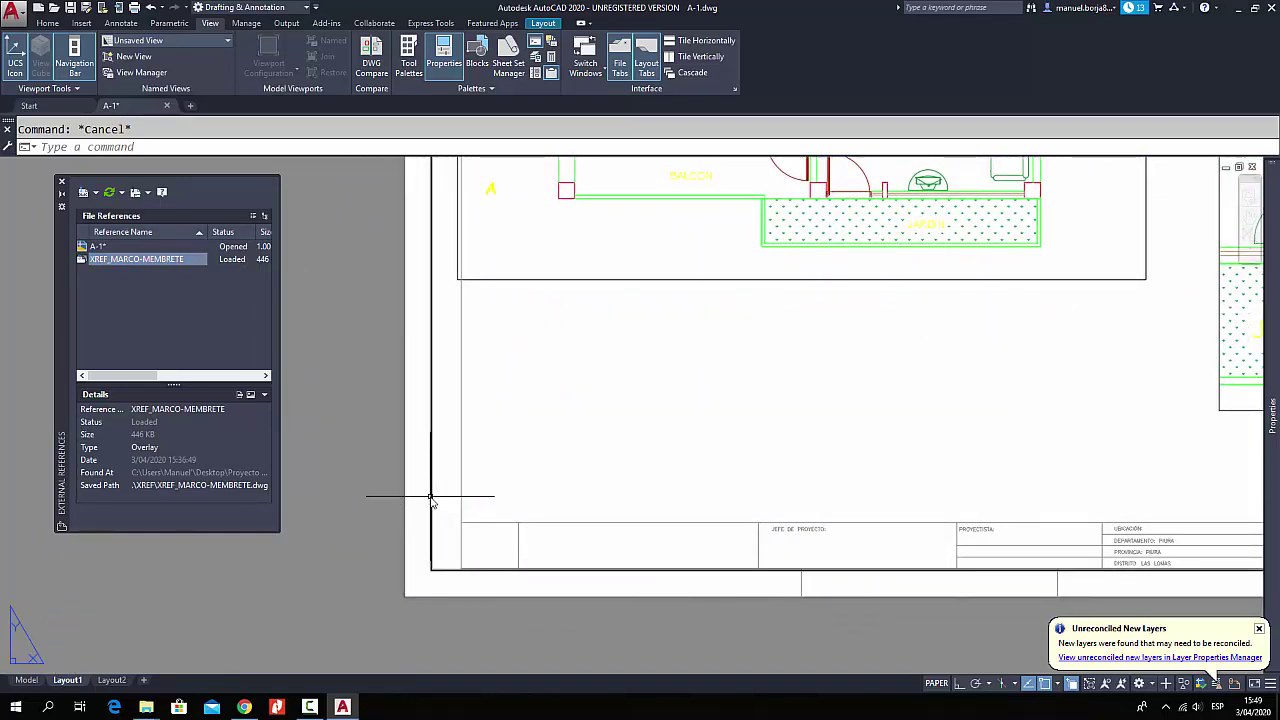
pyautogui.click(430, 500)
pyautogui.scroll(-4, 511, 490)
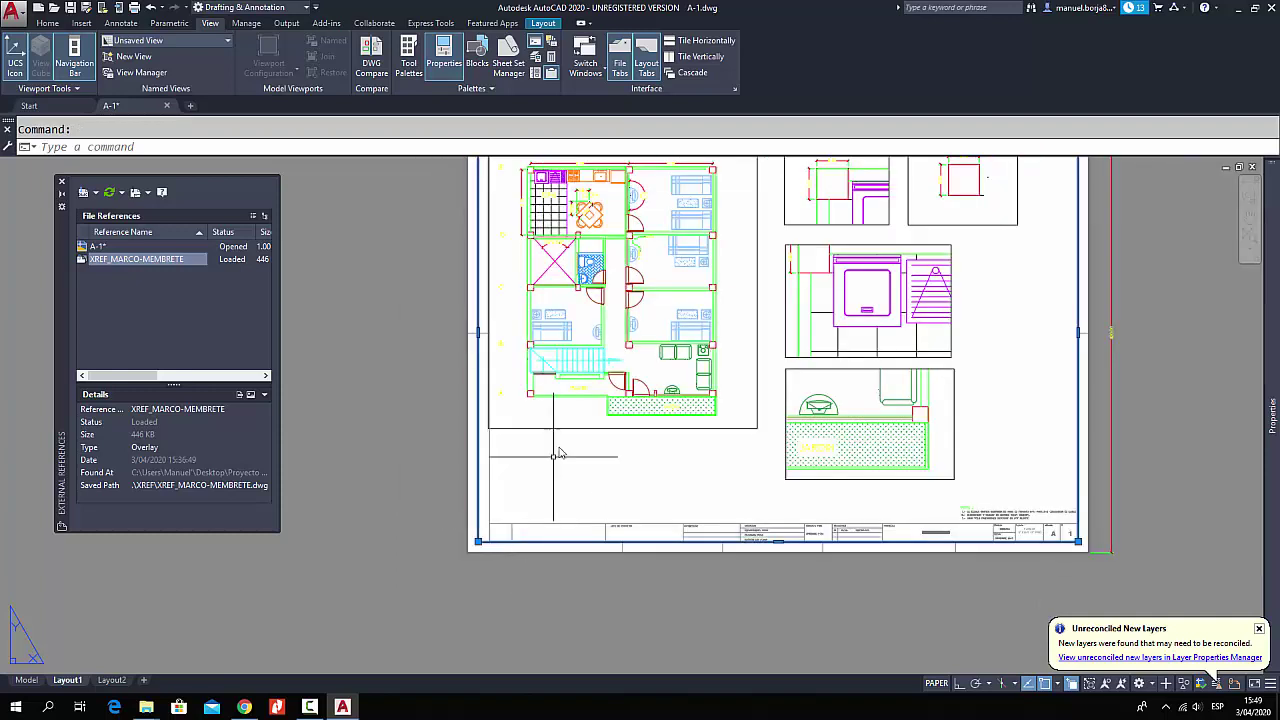
pyautogui.press('Delete')
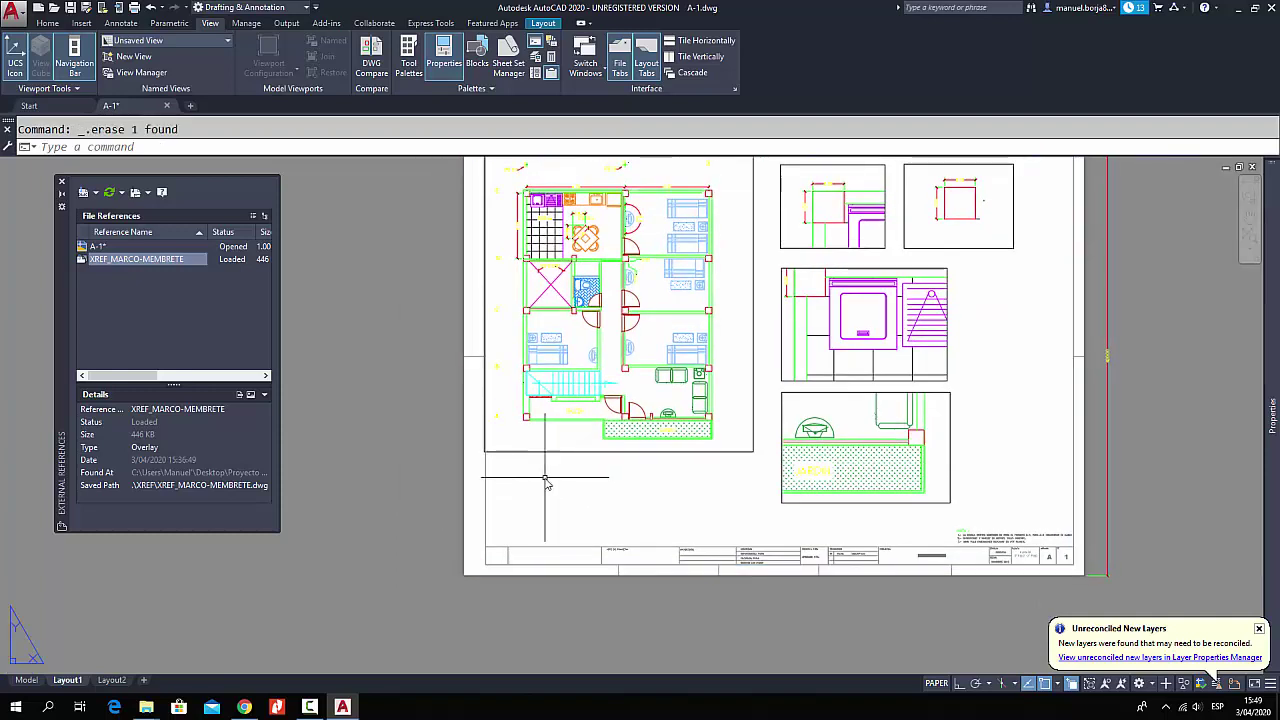
# - Select the polyline overlapping the external reference's outer edge and erase this old sheet outline
pyautogui.click(466, 521)
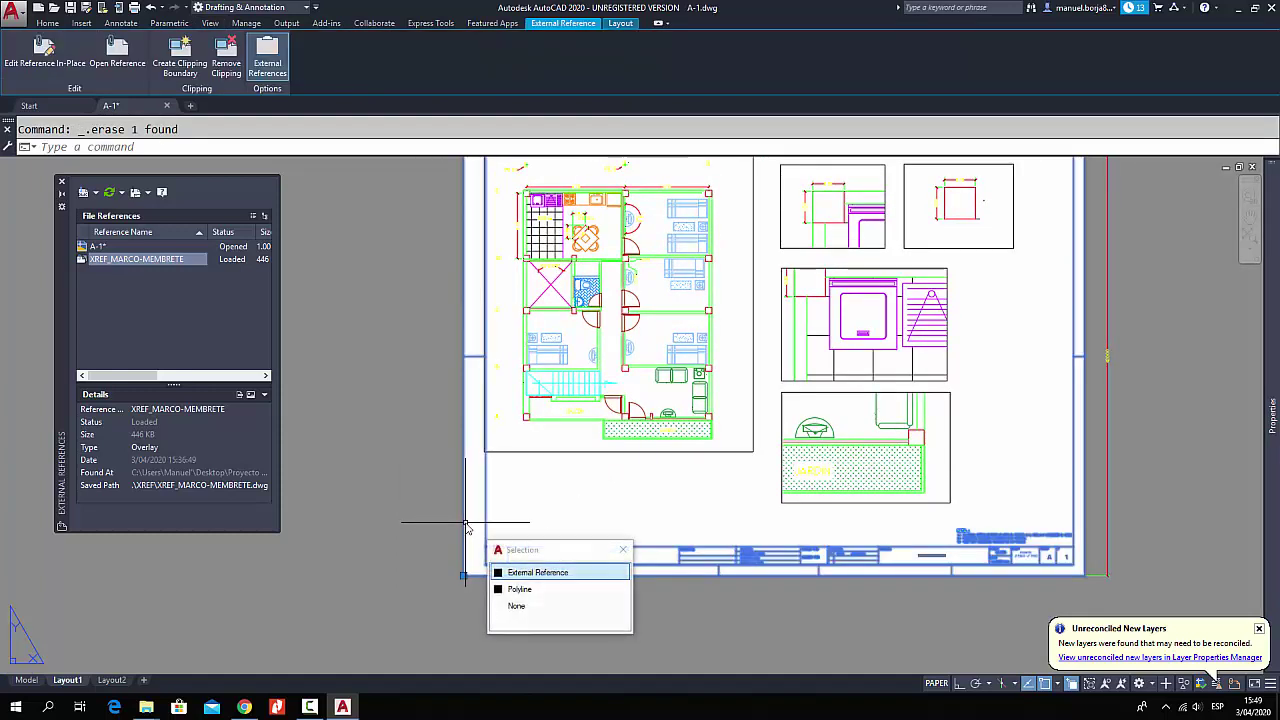
pyautogui.click(531, 590)
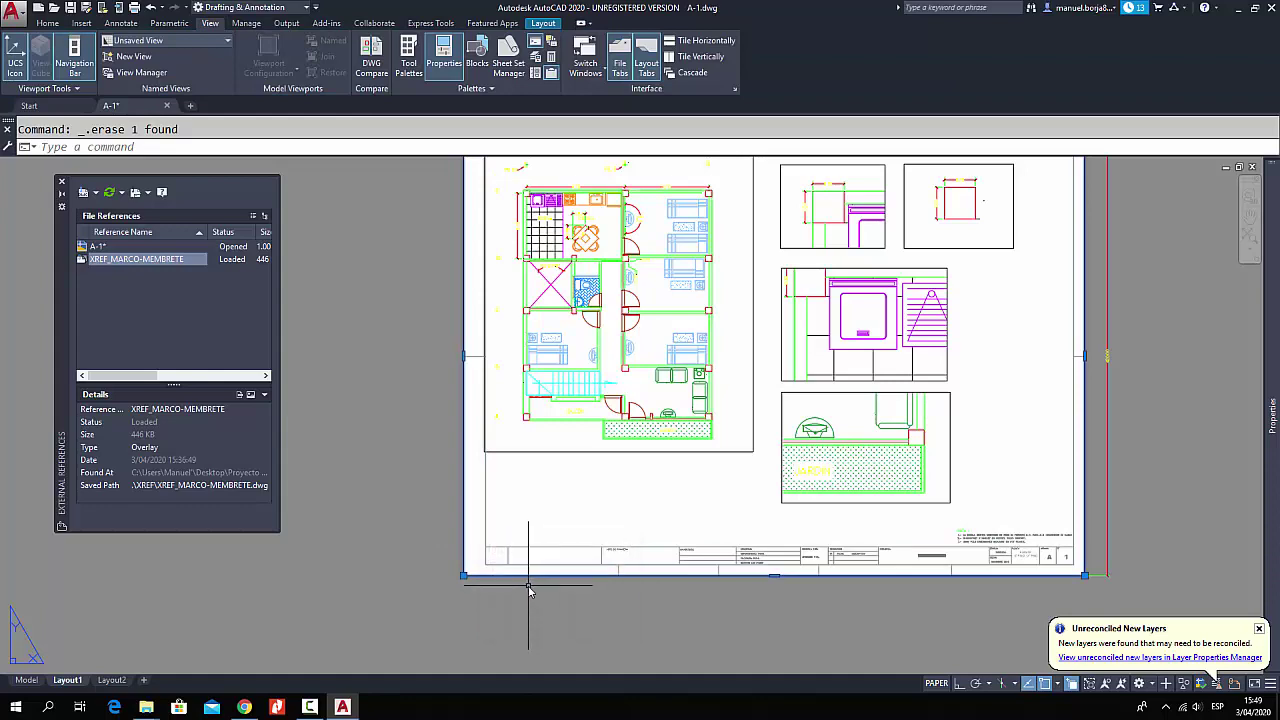
pyautogui.scroll(-2, 531, 591)
pyautogui.scroll(3, 880, 320)
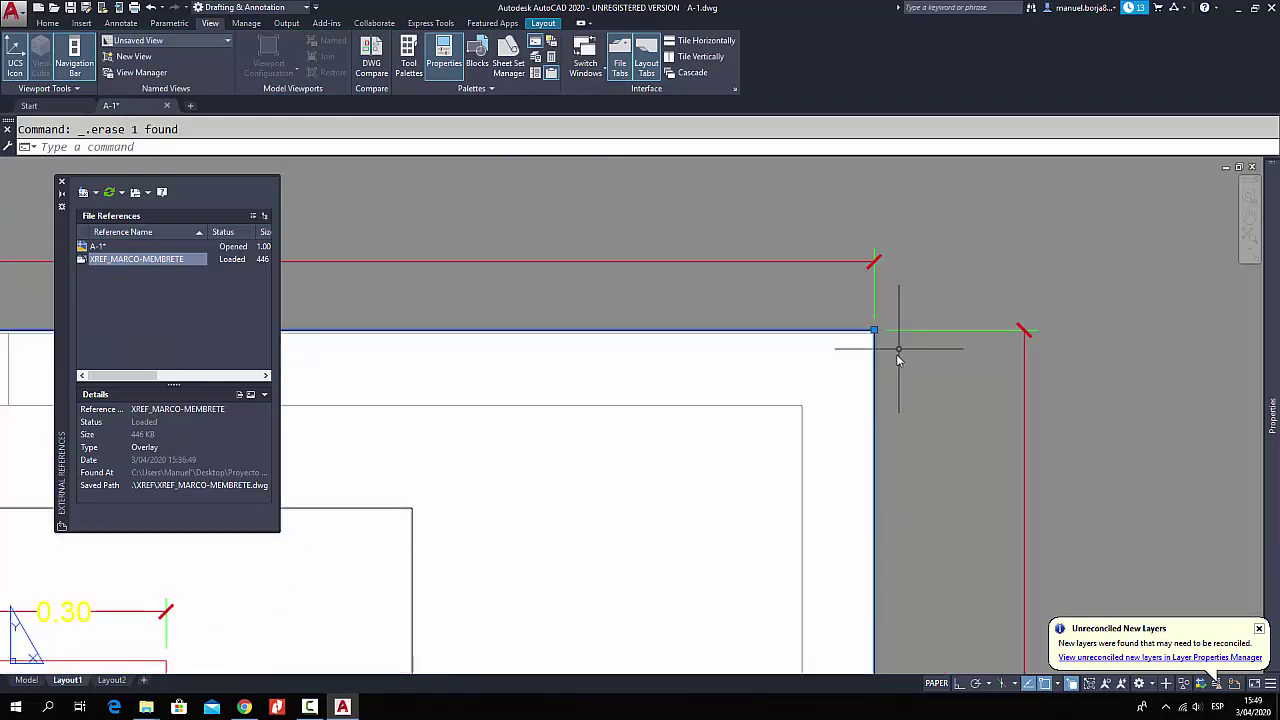
pyautogui.scroll(-3, 897, 360)
pyautogui.scroll(5, 673, 477)
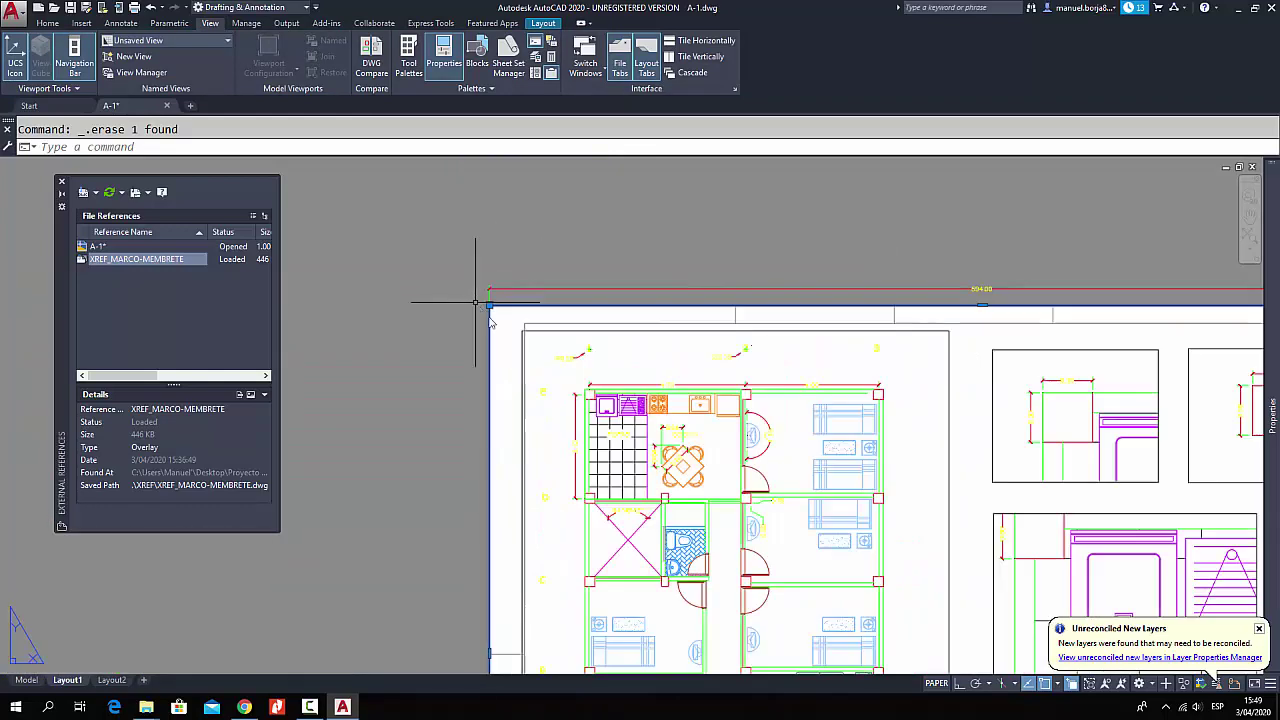
pyautogui.scroll(-2, 600, 340)
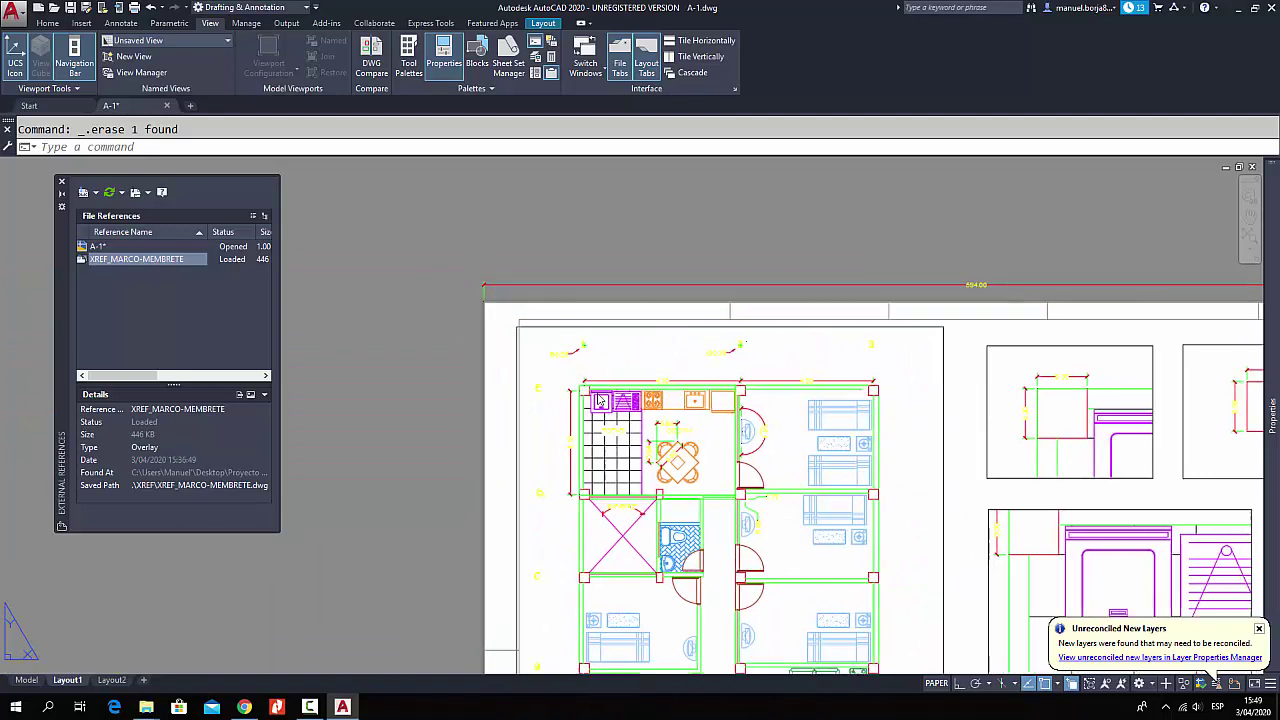
pyautogui.scroll(4, 459, 300)
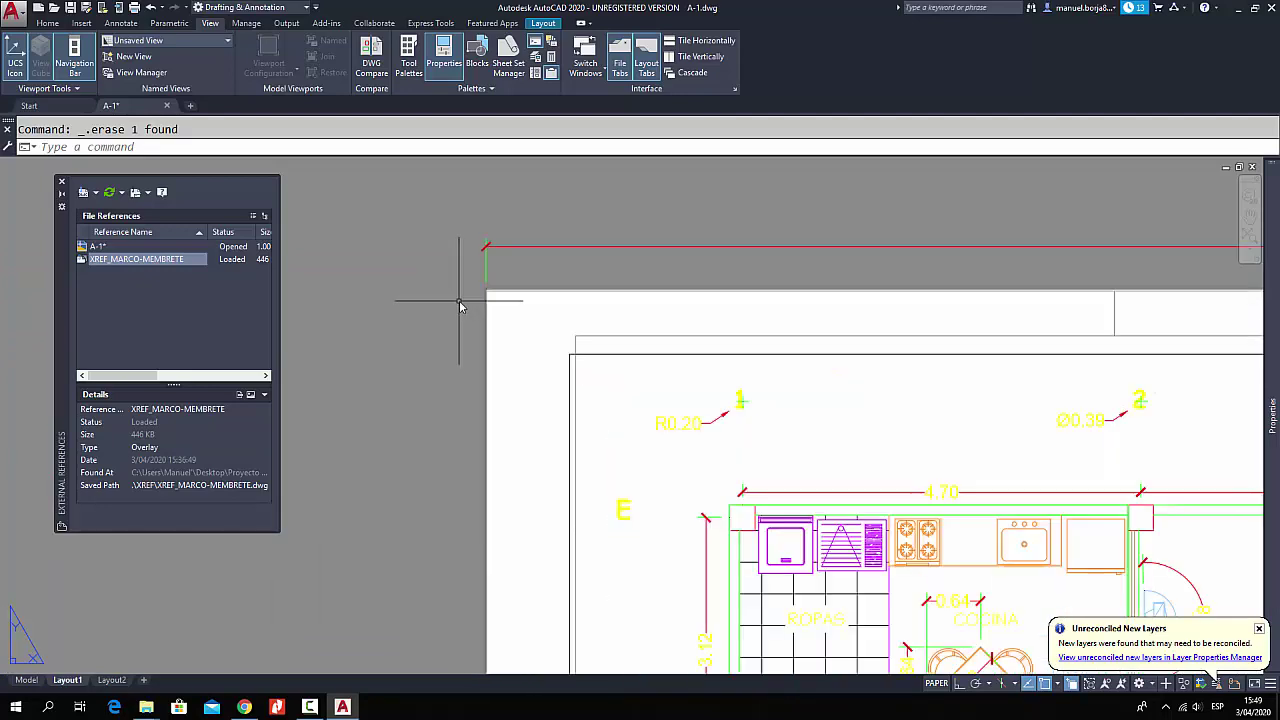
# - Stretch the floor-plan viewport's upper-left corner inward so its left edge lies inside the title block's inner frame
pyautogui.click(597, 354)
pyautogui.scroll(-3, 610, 330)
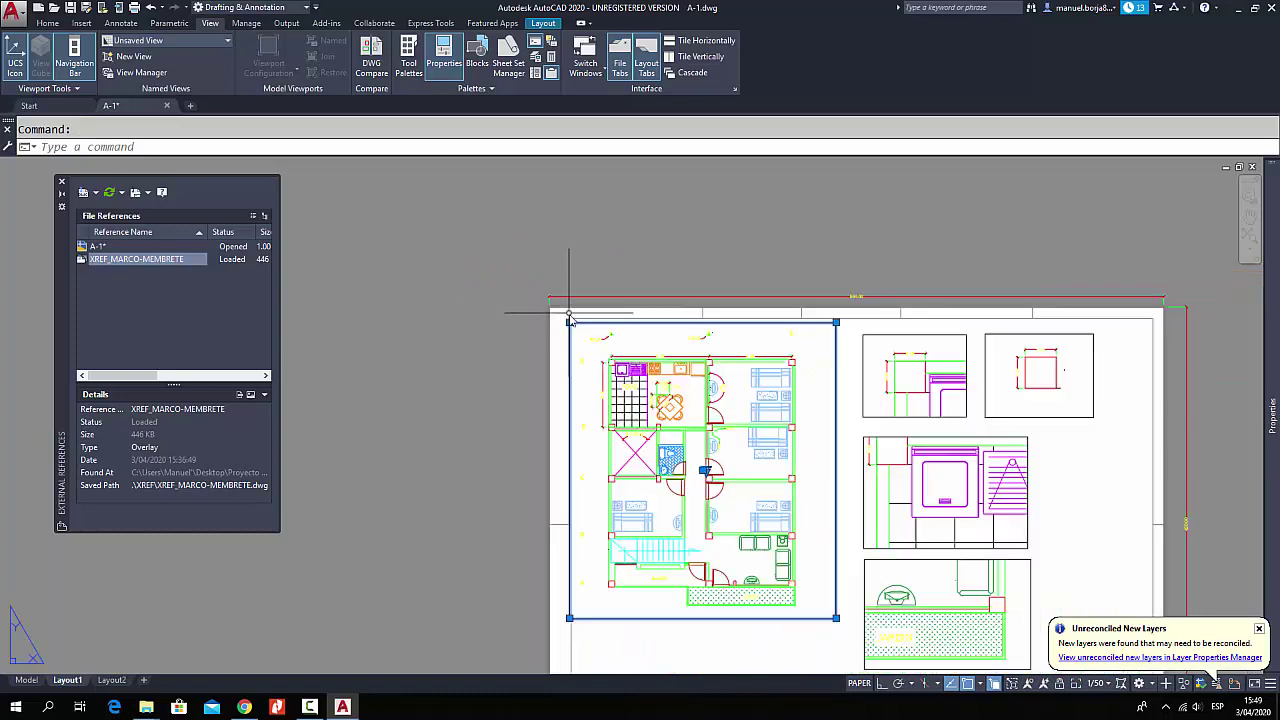
pyautogui.scroll(3, 571, 334)
pyautogui.click(543, 312)
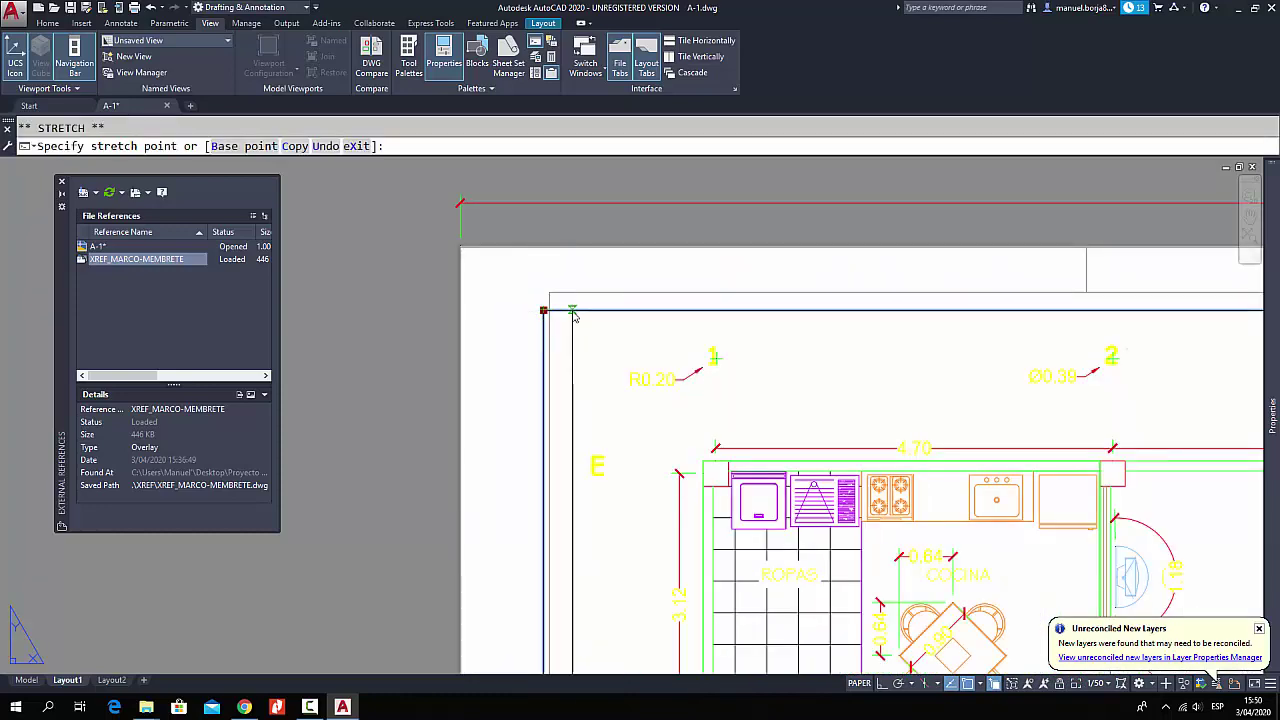
pyautogui.click(543, 306)
# - Stretch the floor-plan viewport's lower-right corner inward to narrow the viewport around the plan, and clear the selection
pyautogui.scroll(-2, 503, 296)
pyautogui.scroll(-2, 507, 305)
pyautogui.moveTo(575, 549); pyautogui.dragTo(545, 503, button='middle')
pyautogui.click(748, 552)
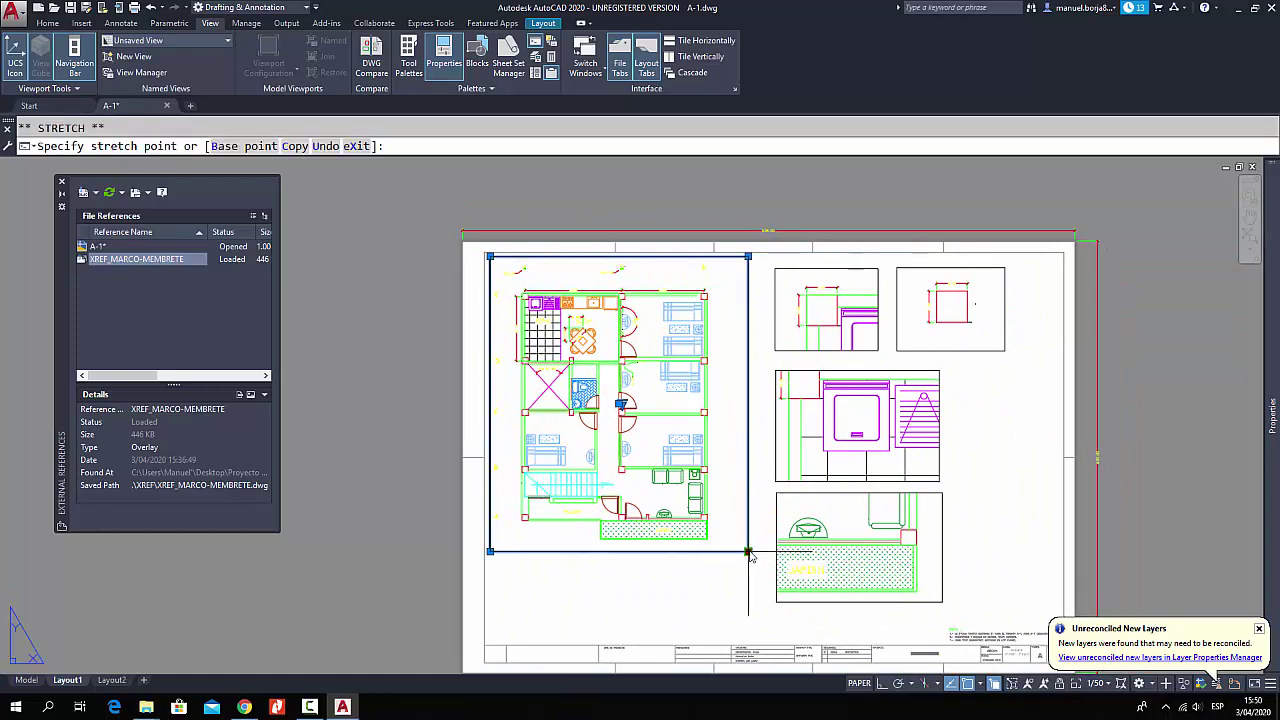
pyautogui.click(733, 554)
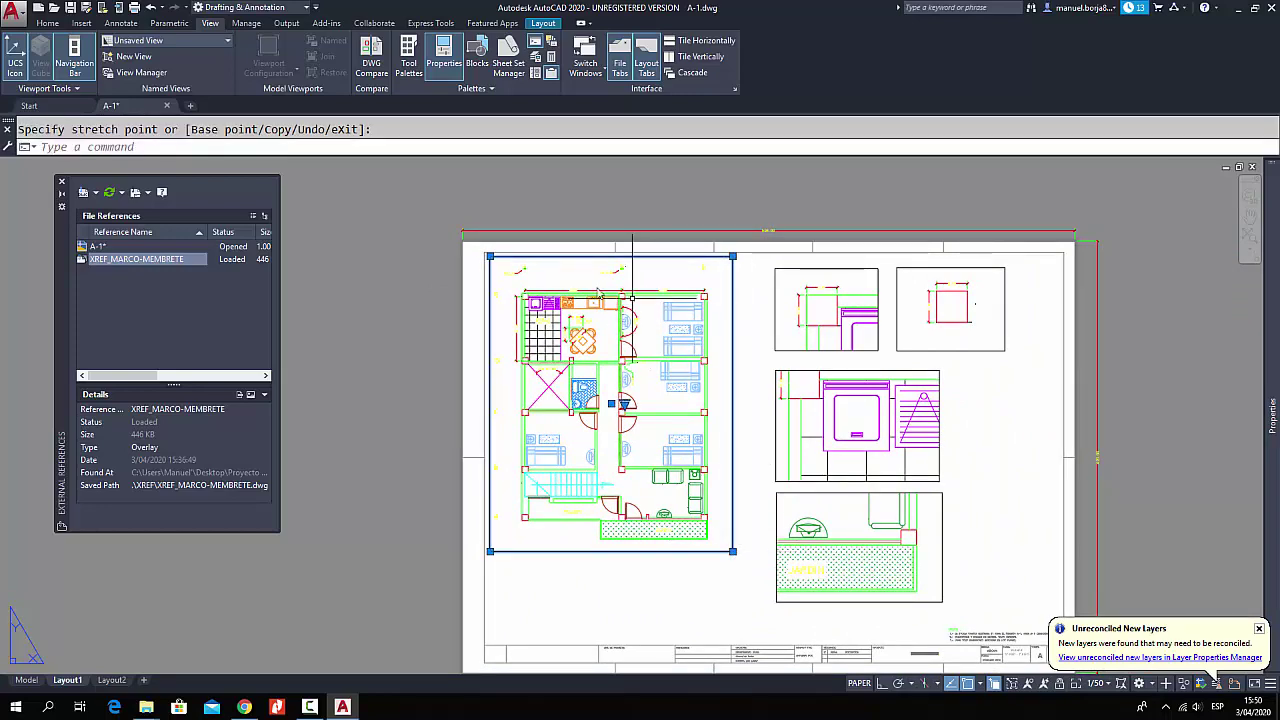
pyautogui.scroll(5, 515, 280)
pyautogui.moveTo(723, 309); pyautogui.dragTo(776, 311, button='middle')
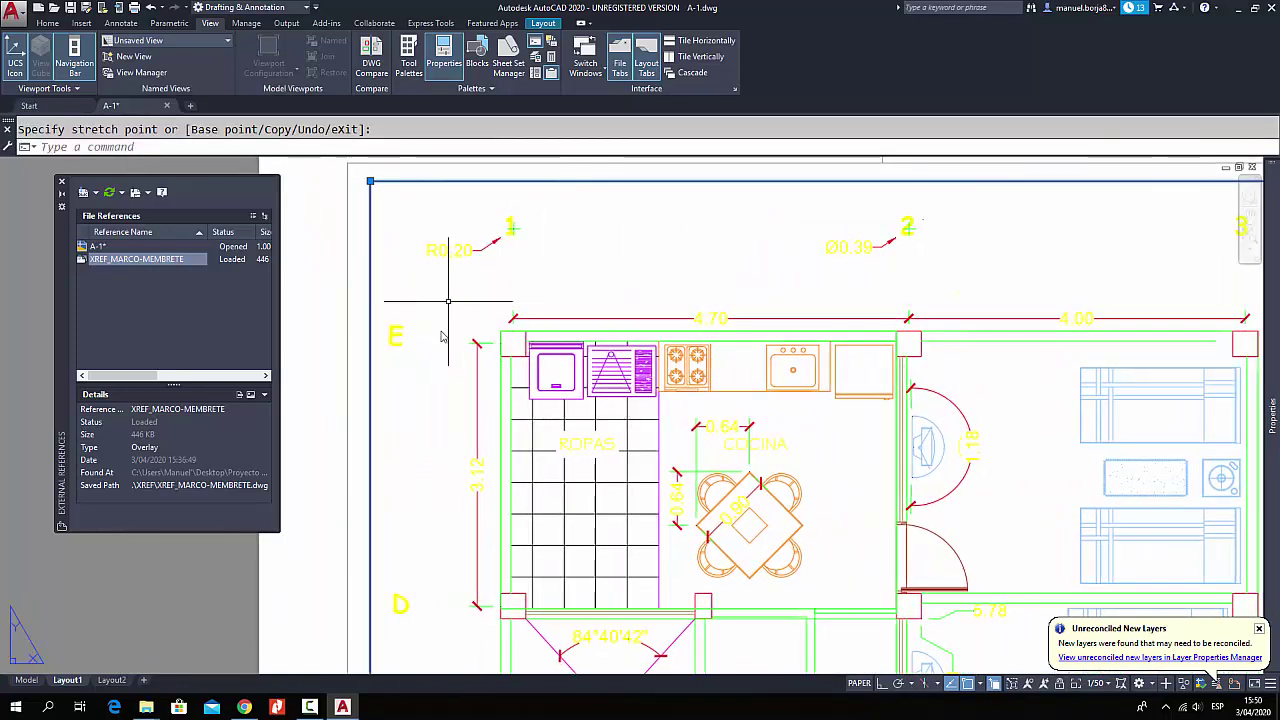
pyautogui.press('Escape')
pyautogui.scroll(-2, 529, 288)
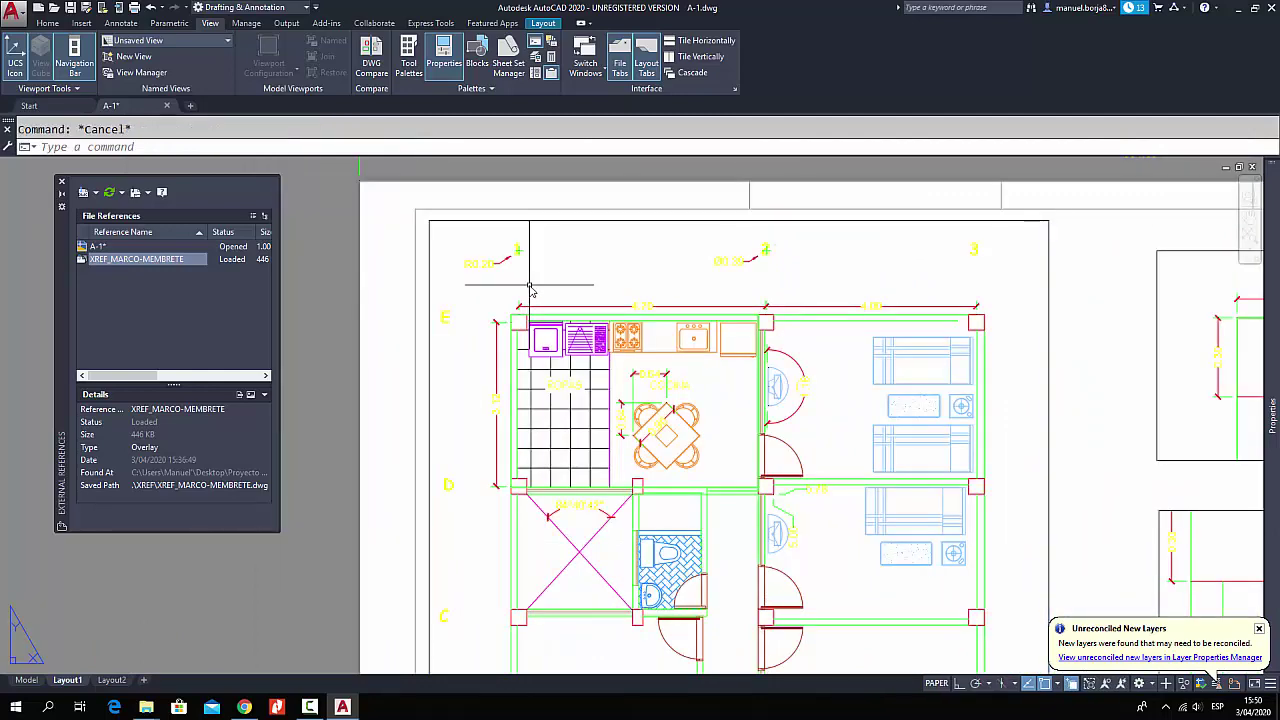
# - Switch from Layout1 to model space
pyautogui.click(27, 680)
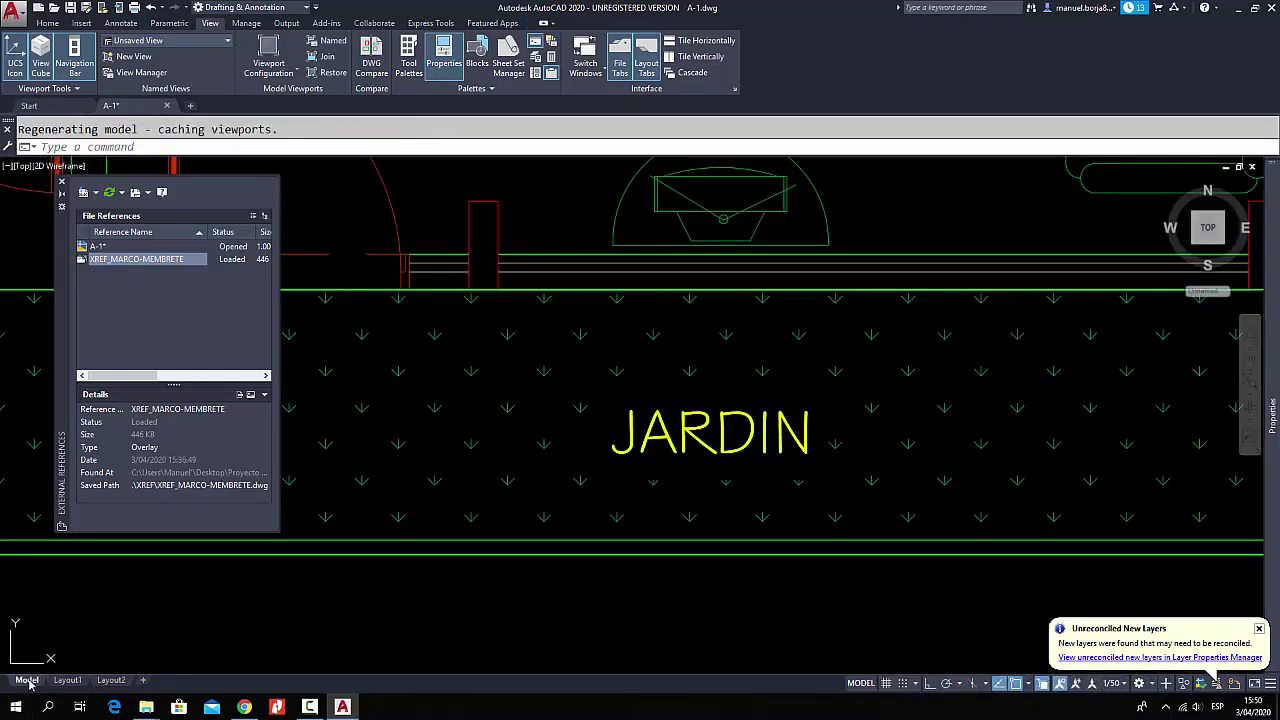
# - Turn on all layers of the floor plan in model space
pyautogui.scroll(-3, 513, 591)
pyautogui.scroll(2, 517, 441)
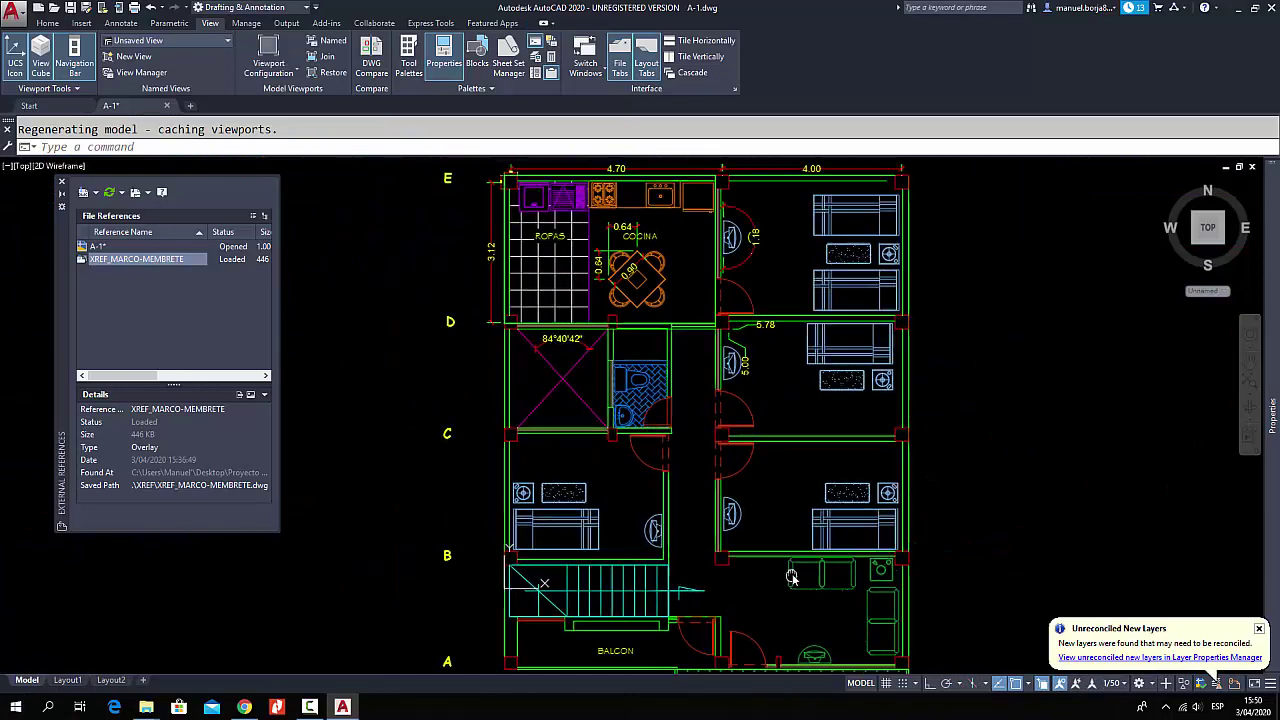
pyautogui.scroll(-2, 513, 268)
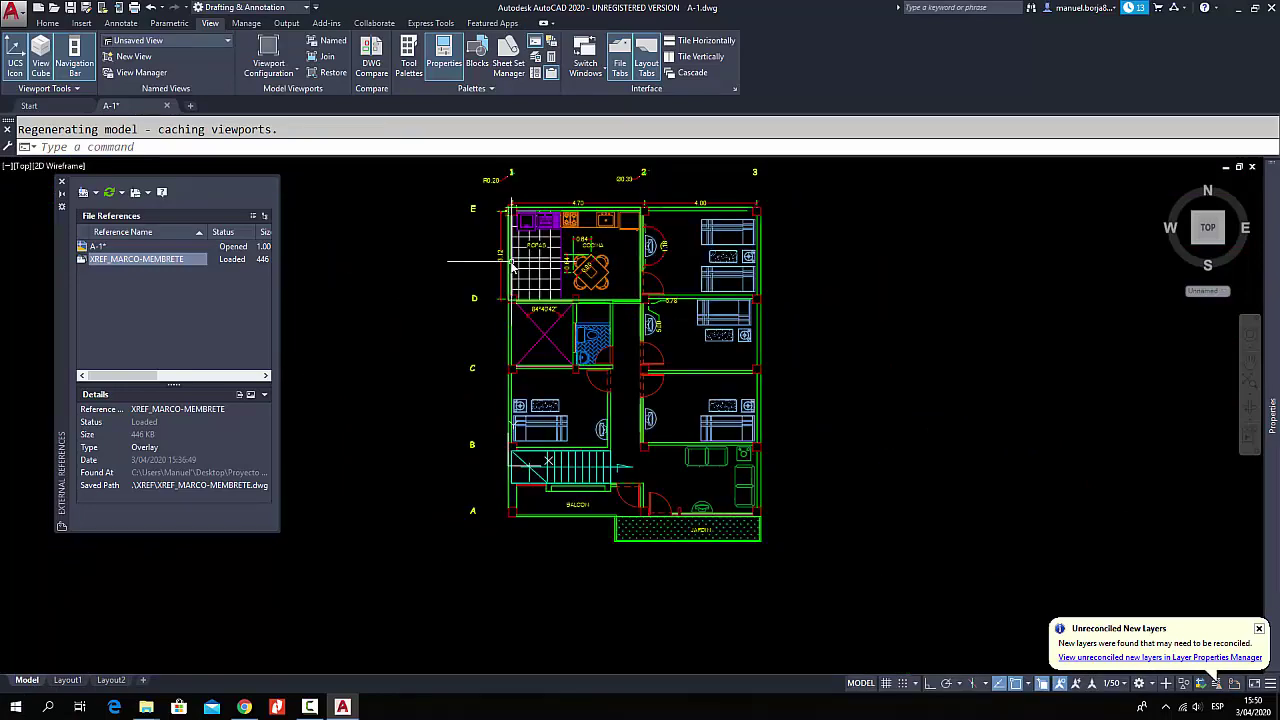
pyautogui.click(47, 22)
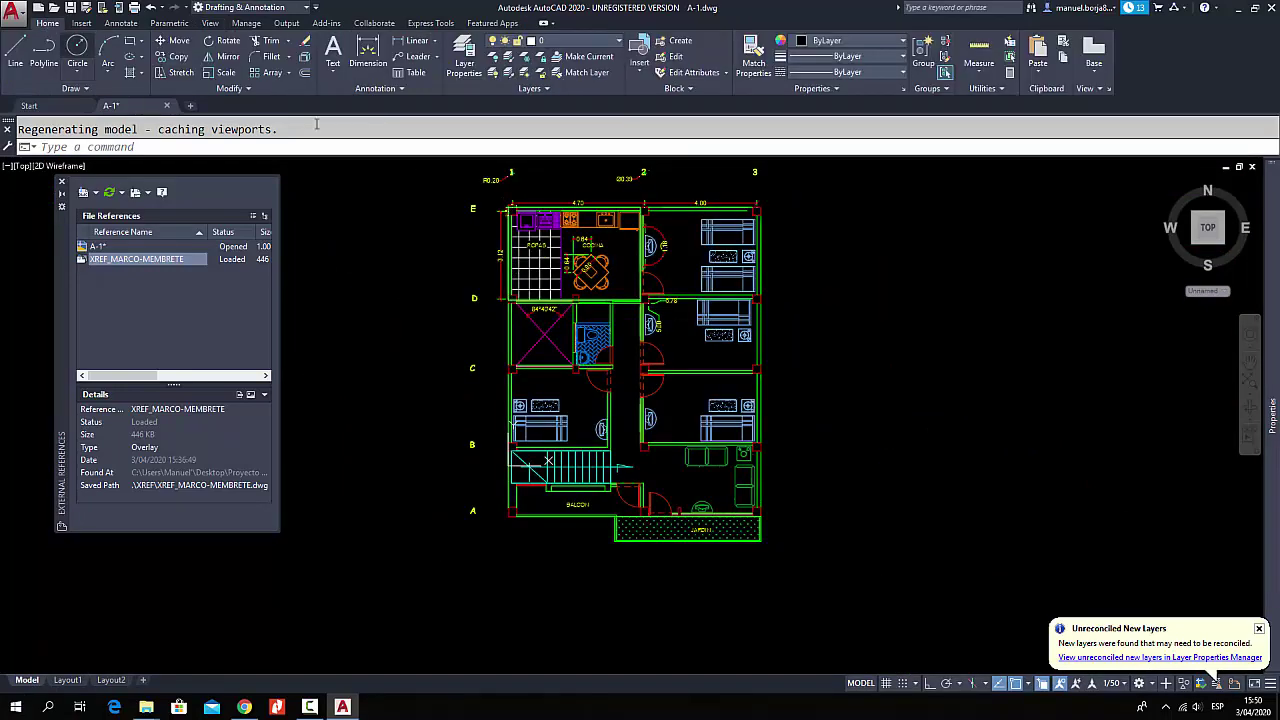
pyautogui.click(493, 80)
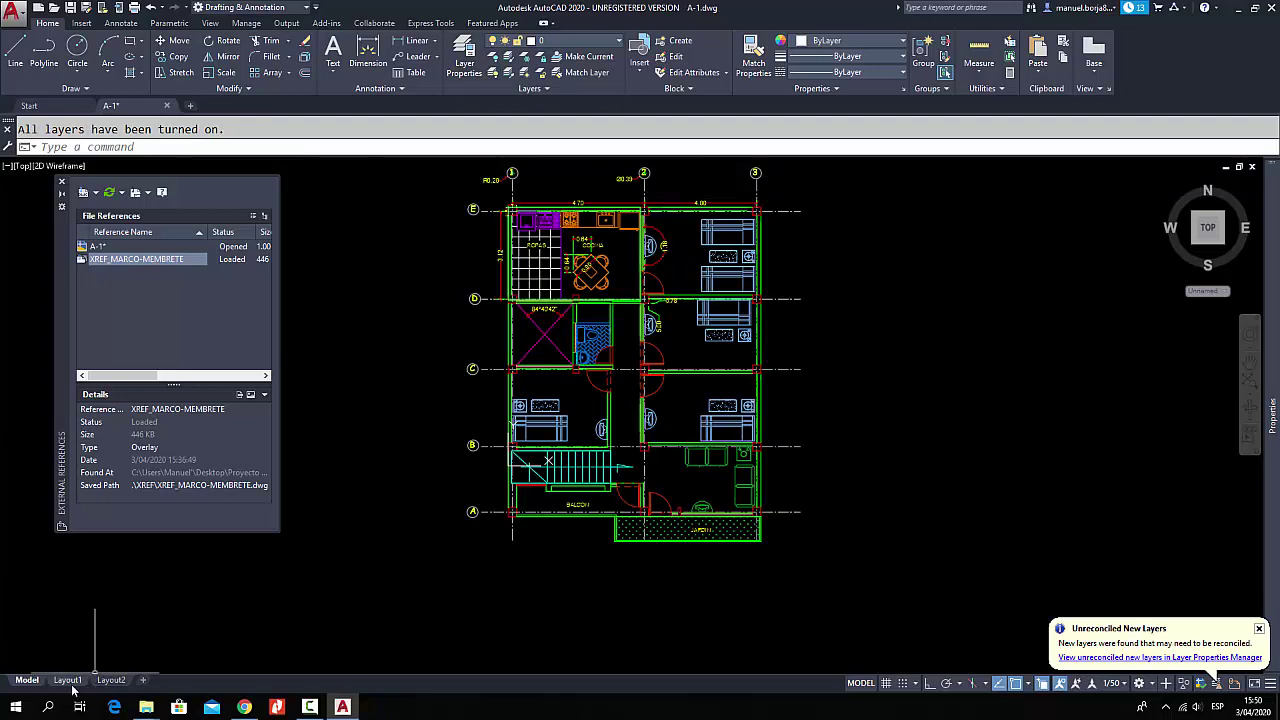
# - Switch to Layout1 and inspect the grid bubbles, detail viewports and title block on the sheet
pyautogui.moveTo(70, 686)
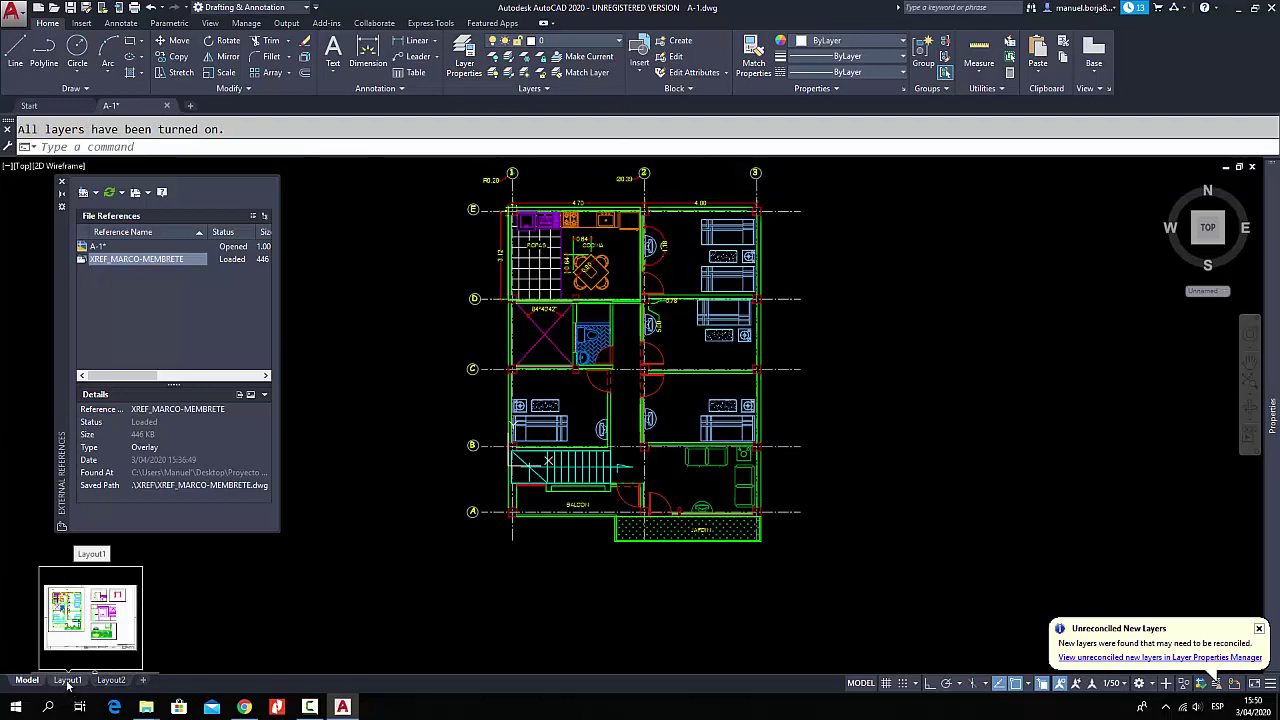
pyautogui.click(68, 681)
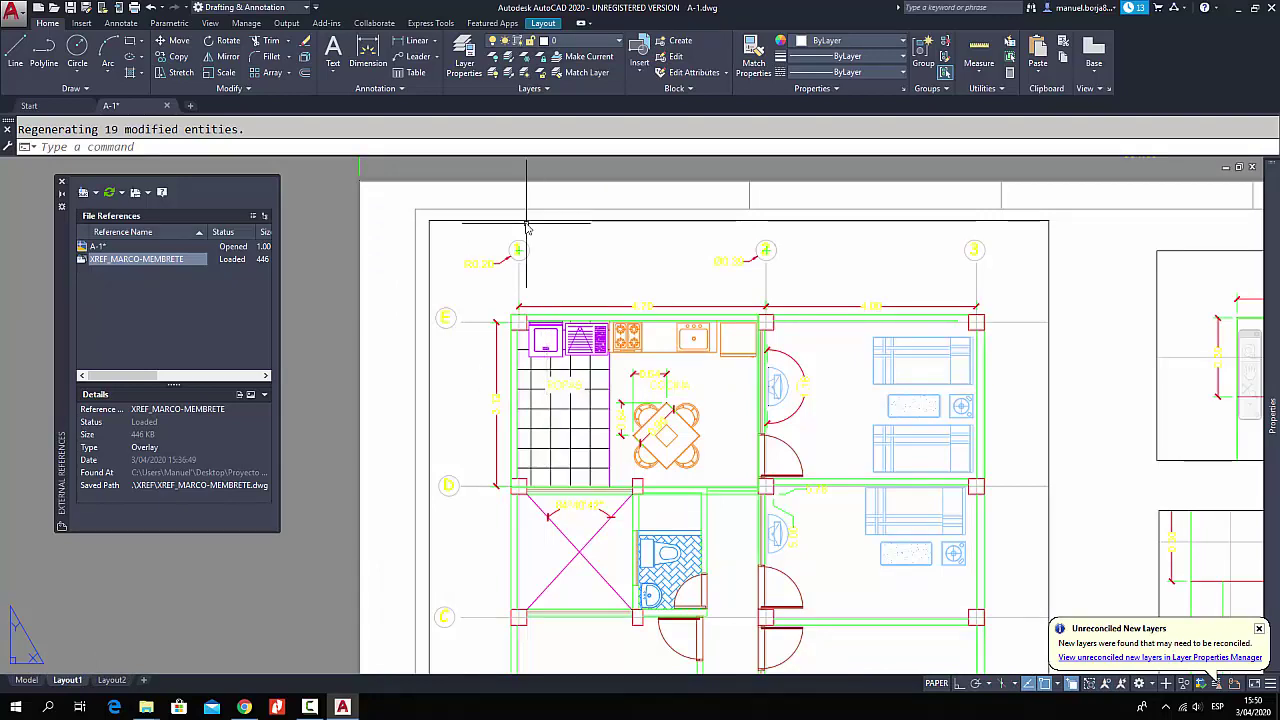
pyautogui.scroll(6, 525, 240)
pyautogui.scroll(-4, 495, 265)
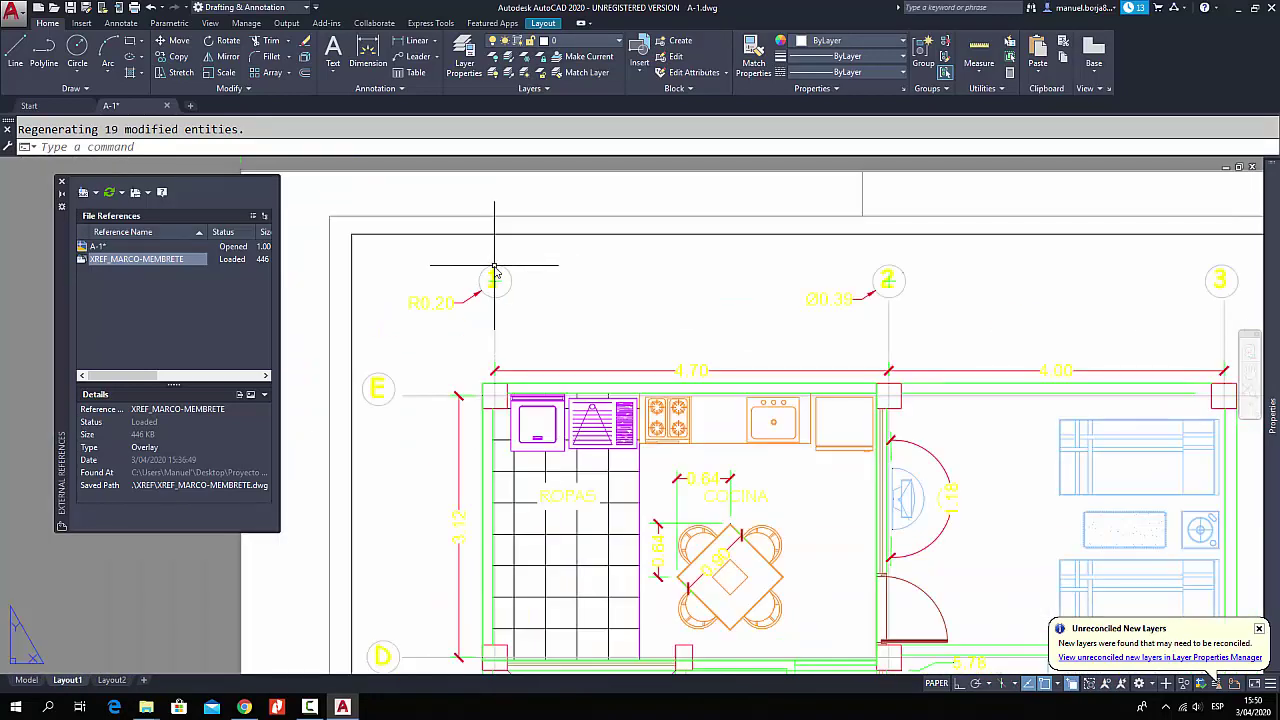
pyautogui.scroll(-2, 494, 268)
pyautogui.scroll(-2, 494, 268)
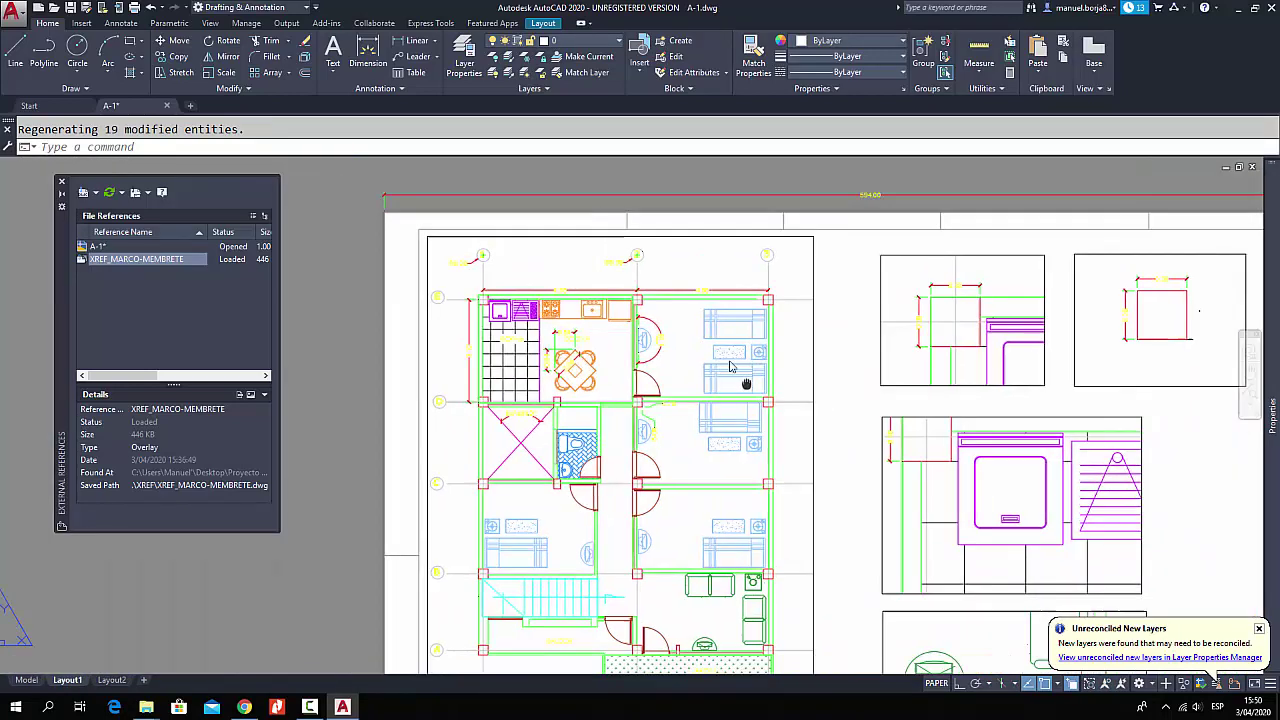
pyautogui.moveTo(737, 366); pyautogui.dragTo(537, 292, button='middle')
pyautogui.scroll(-2, 645, 343)
pyautogui.scroll(6, 866, 530)
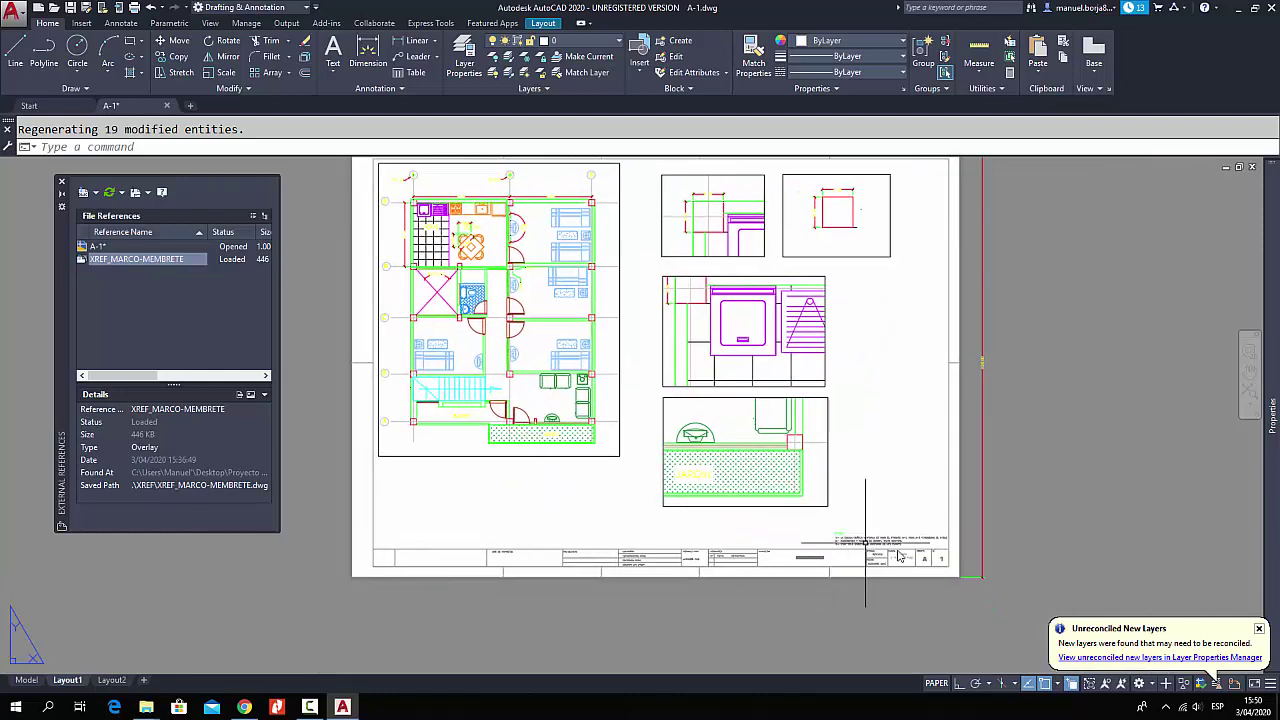
pyautogui.scroll(-6, 917, 540)
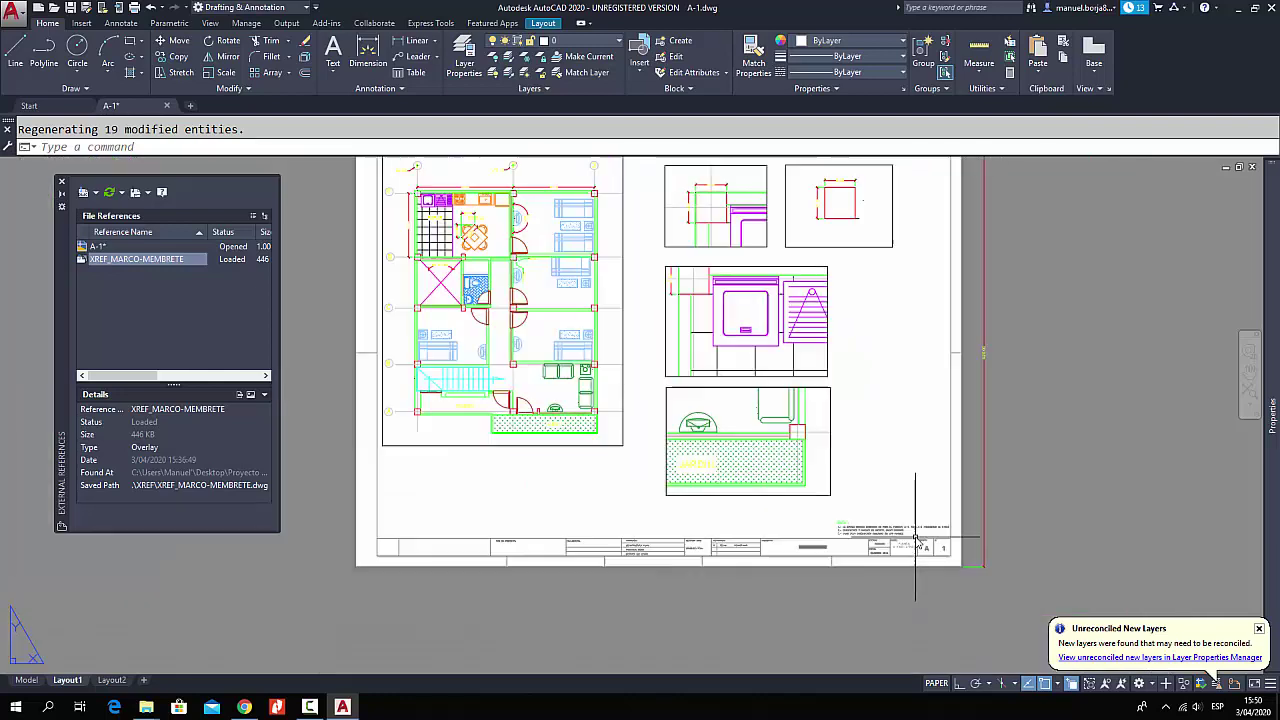
pyautogui.moveTo(951, 323); pyautogui.dragTo(968, 455, button='middle')
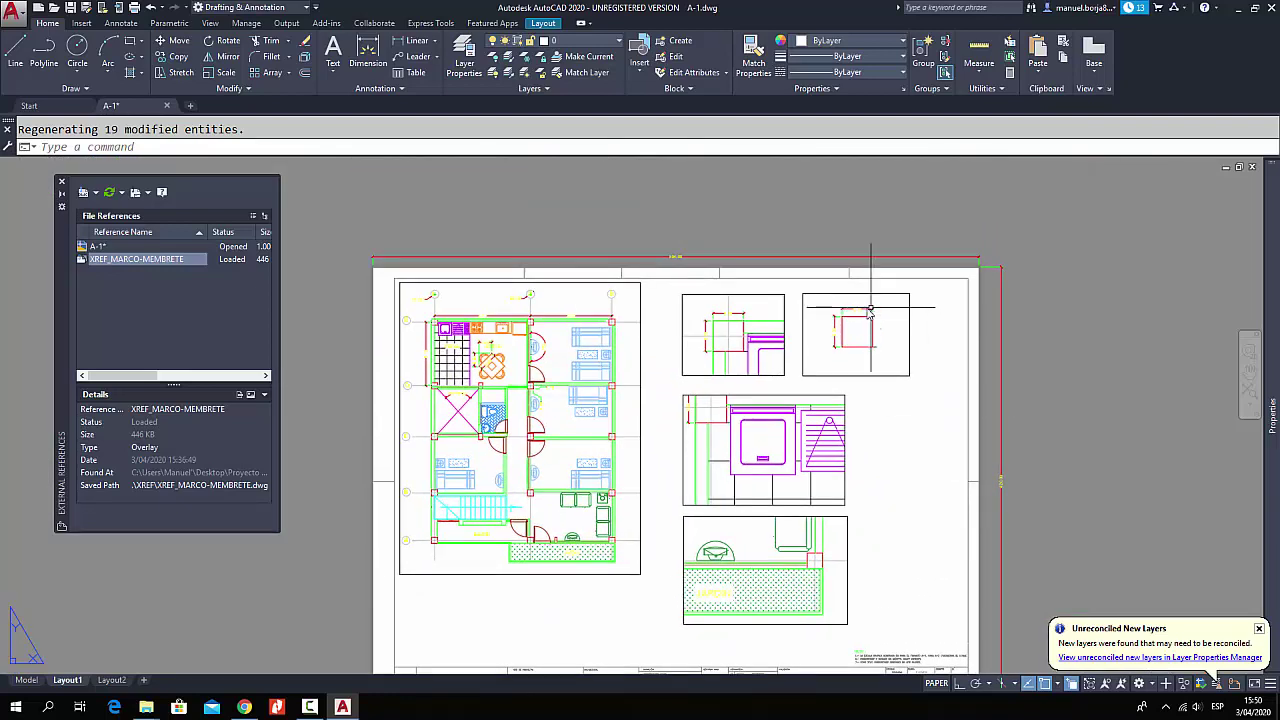
pyautogui.moveTo(778, 462); pyautogui.dragTo(772, 375, button='middle')
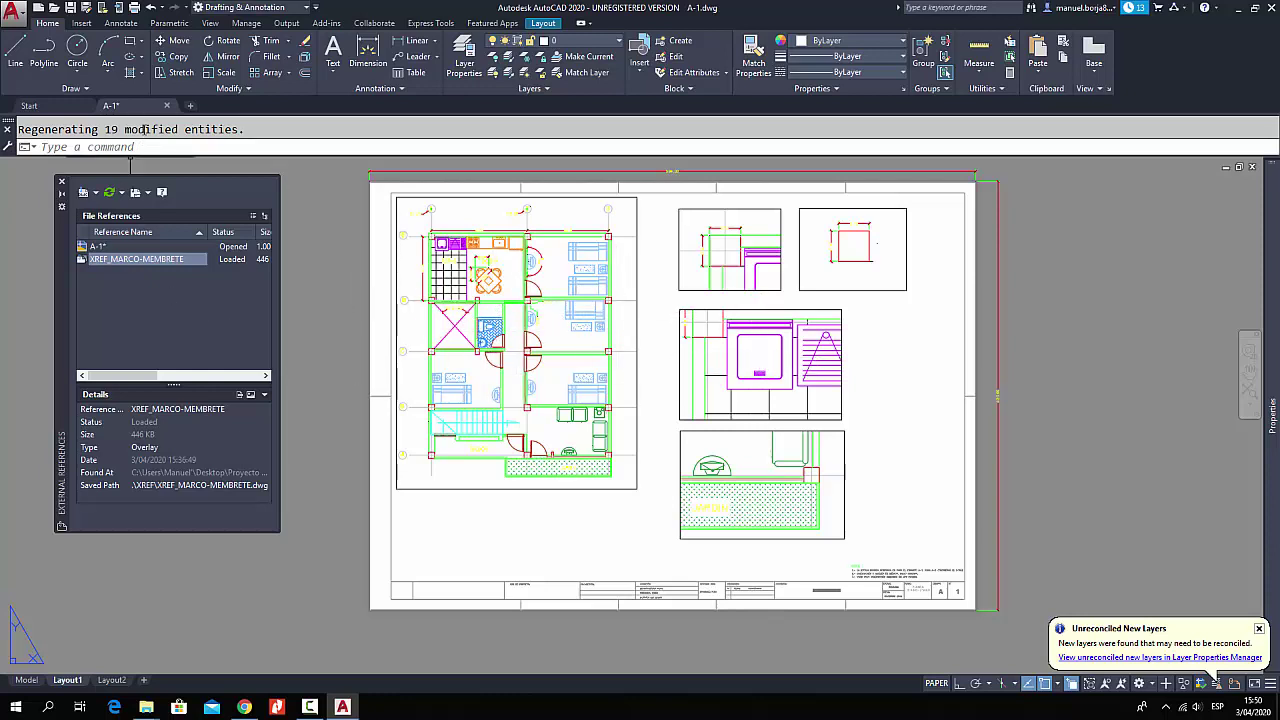
# - Save and close A-1.dwg, and open A-2.dwg from the Proyecto PRIM folder in File Explorer
pyautogui.click(168, 106)
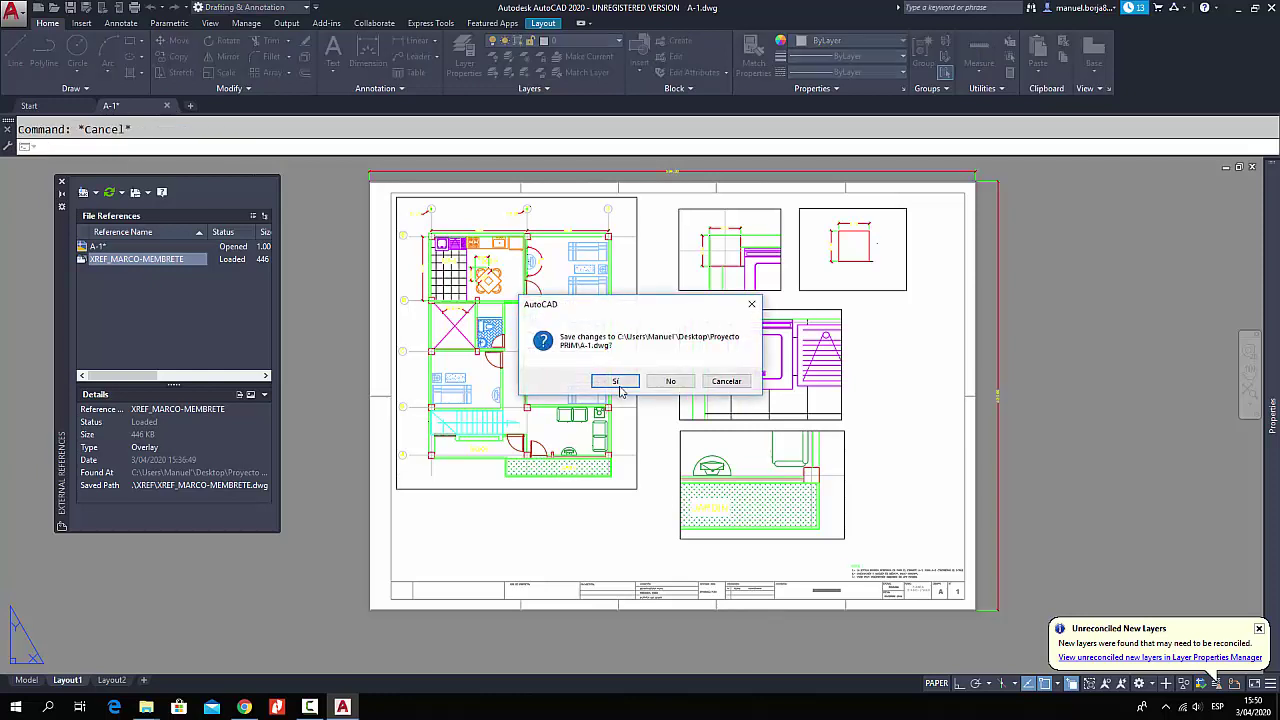
pyautogui.click(614, 384)
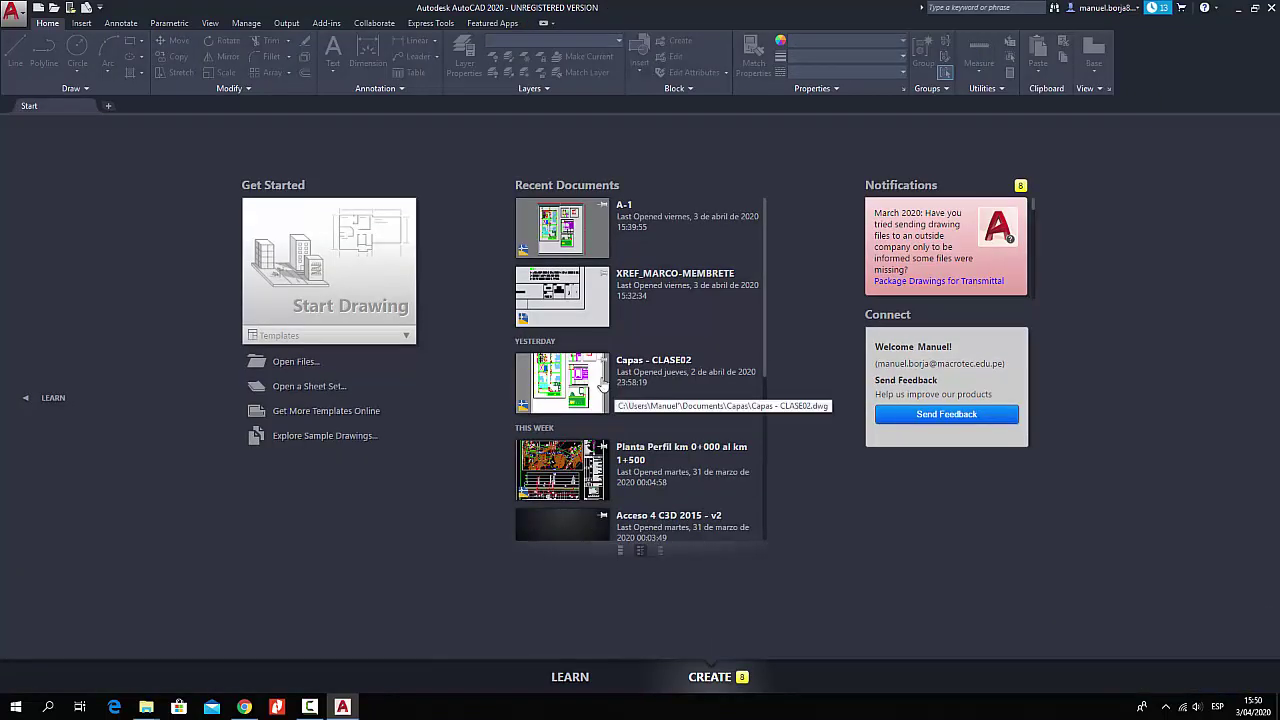
pyautogui.click(148, 708)
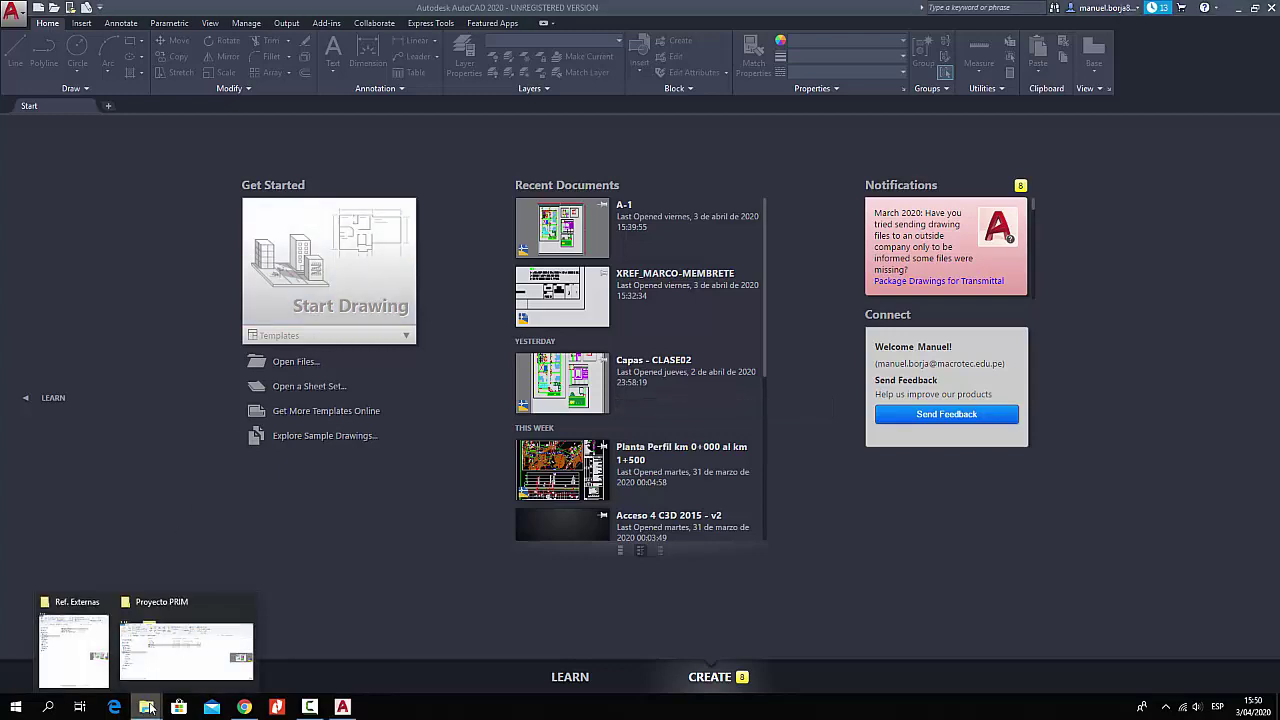
pyautogui.click(168, 660)
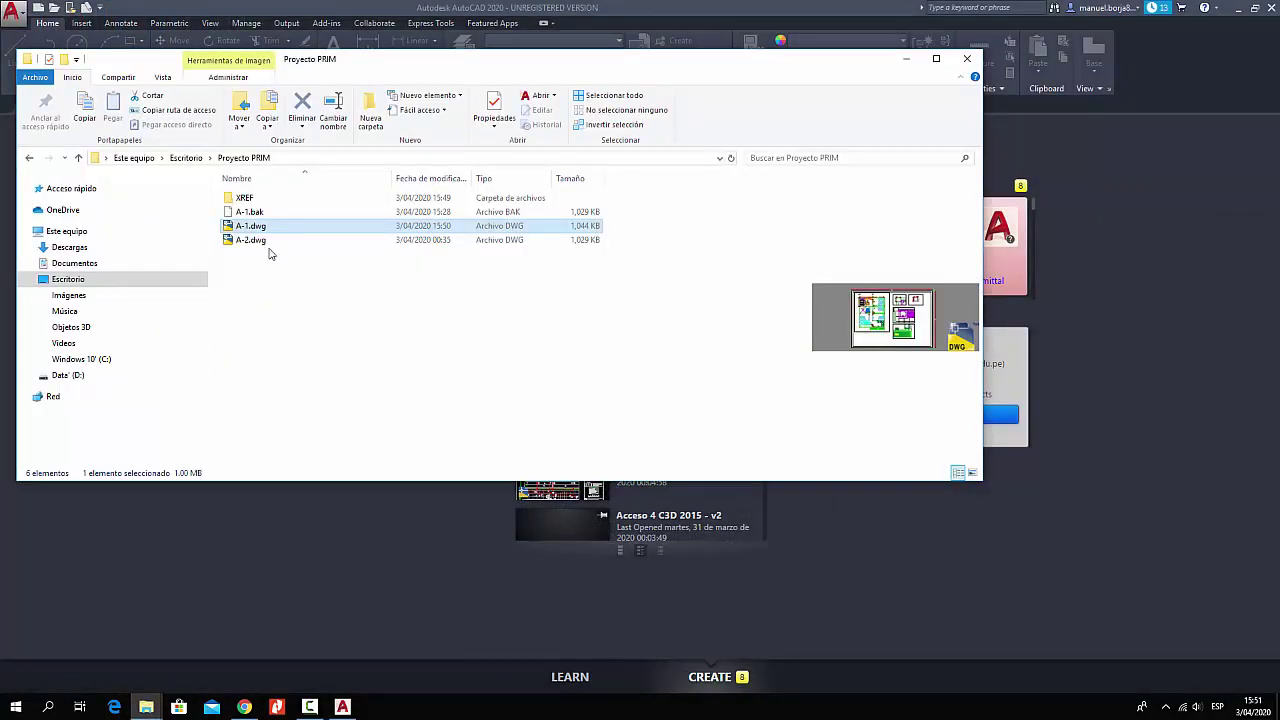
pyautogui.click(260, 245)
pyautogui.moveTo(243, 247)
pyautogui.mouseDown()
pyautogui.moveTo(543, 425)
pyautogui.moveTo(808, 552)
pyautogui.mouseUp()
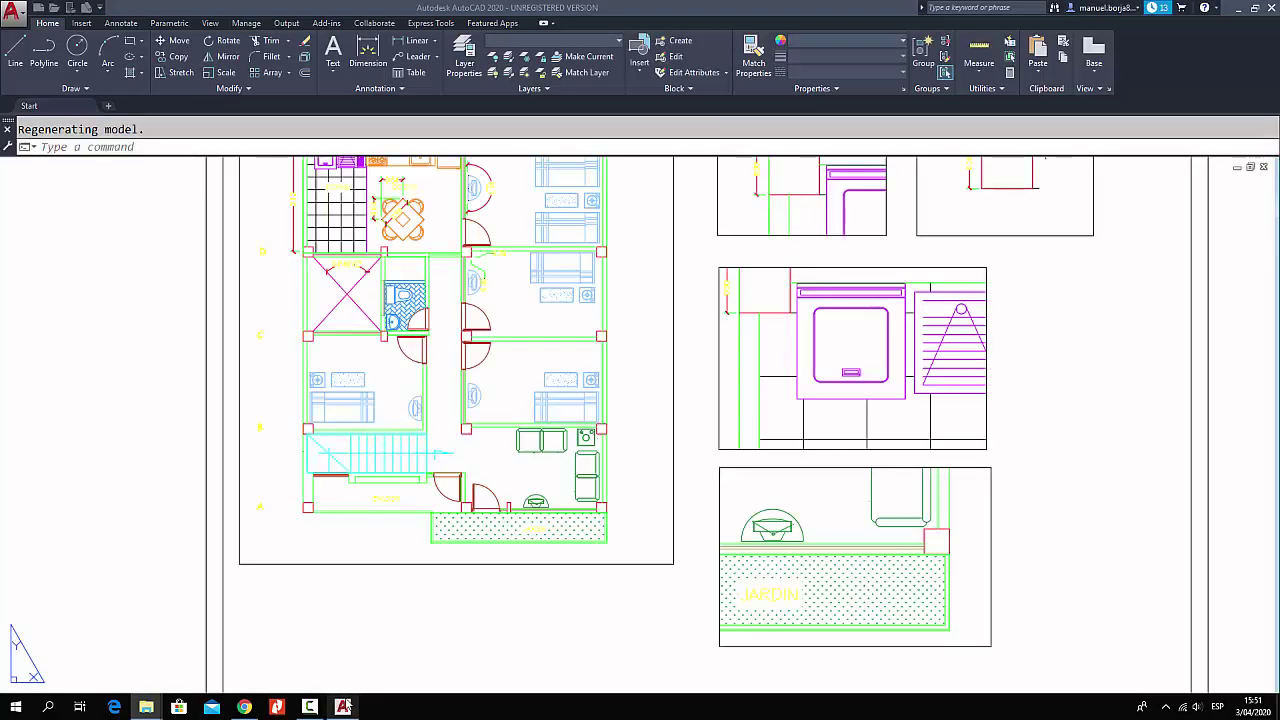
pyautogui.scroll(-3, 422, 340)
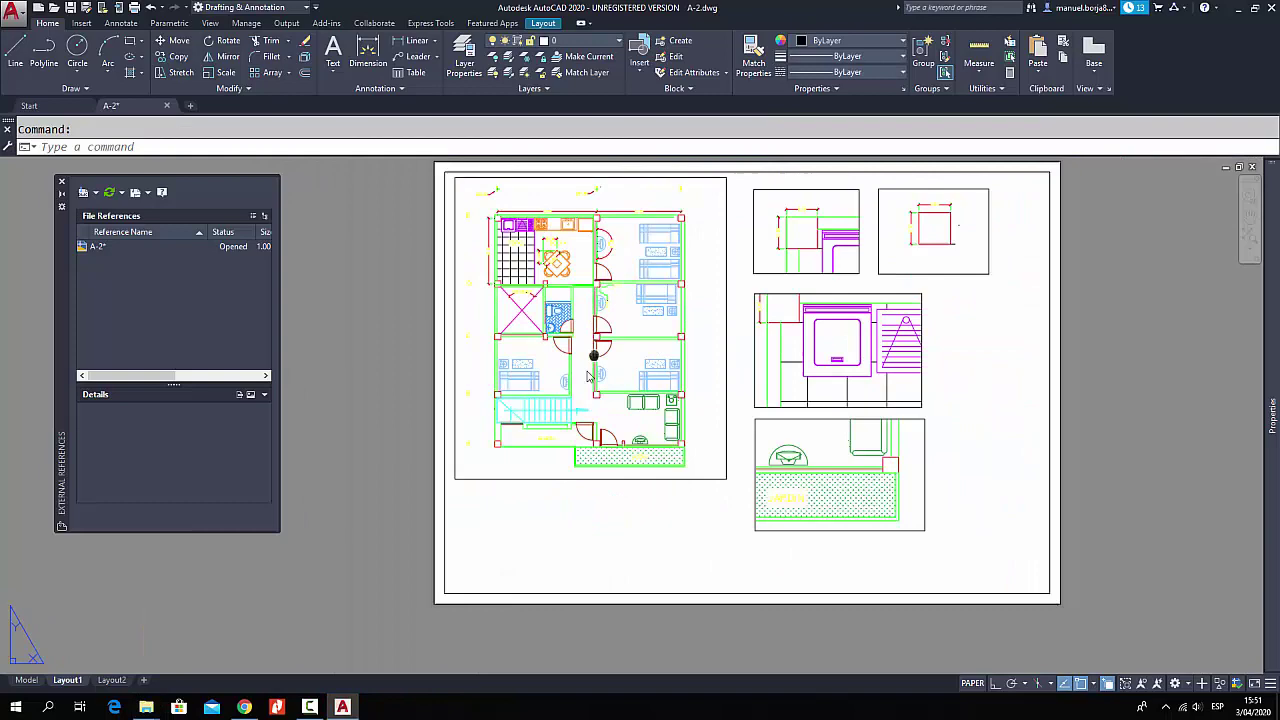
pyautogui.moveTo(590, 376); pyautogui.dragTo(573, 414, button='middle')
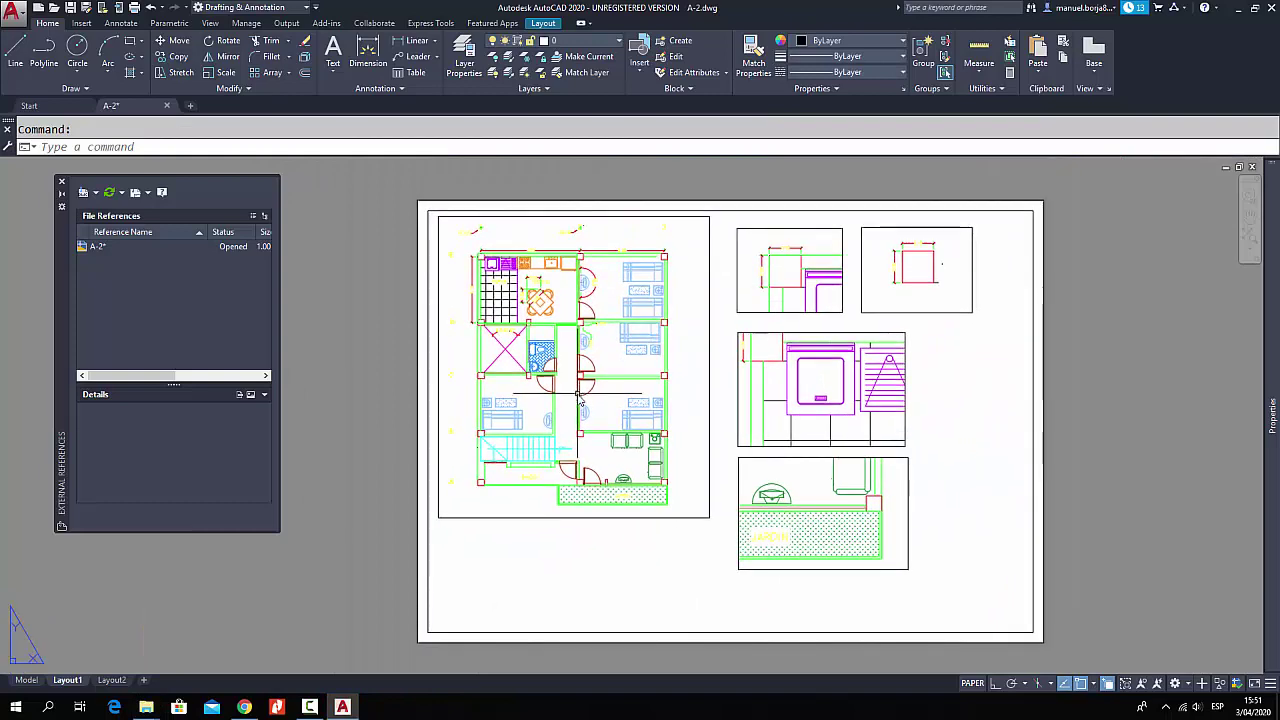
# - Check the length units and insertion scale set for the A-2 drawing
pyautogui.click(9, 20)
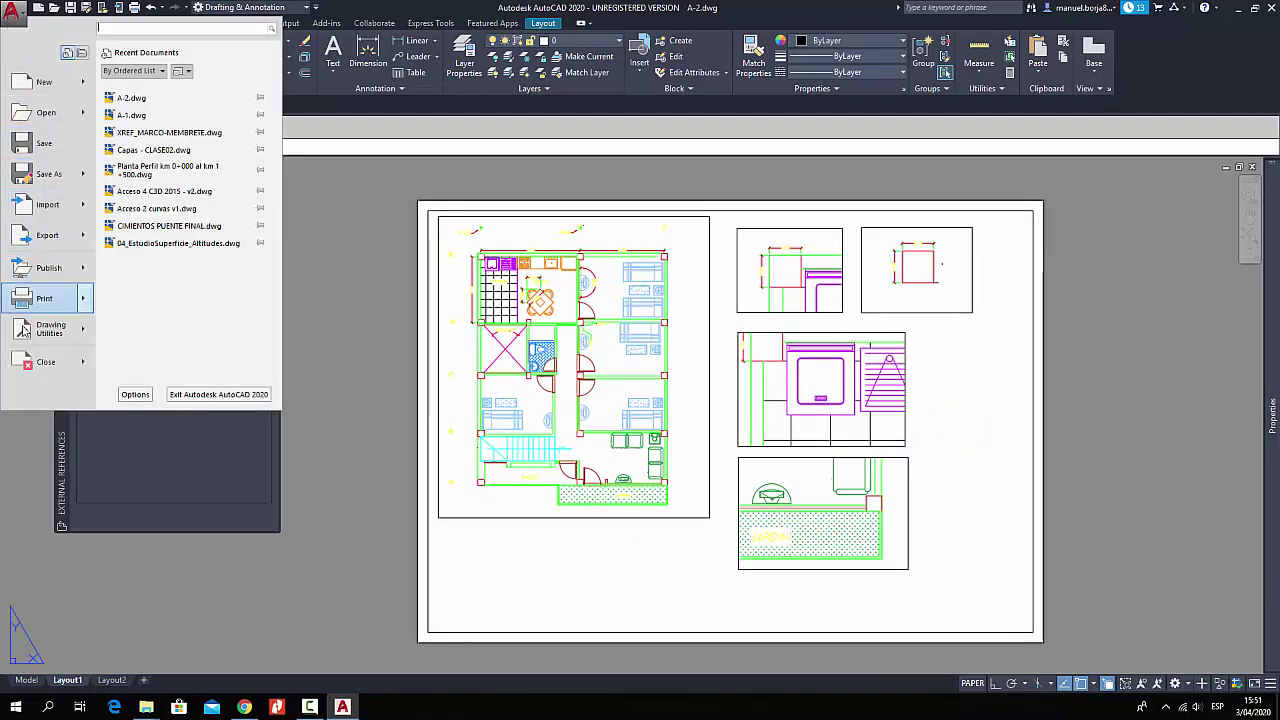
pyautogui.moveTo(55, 329)
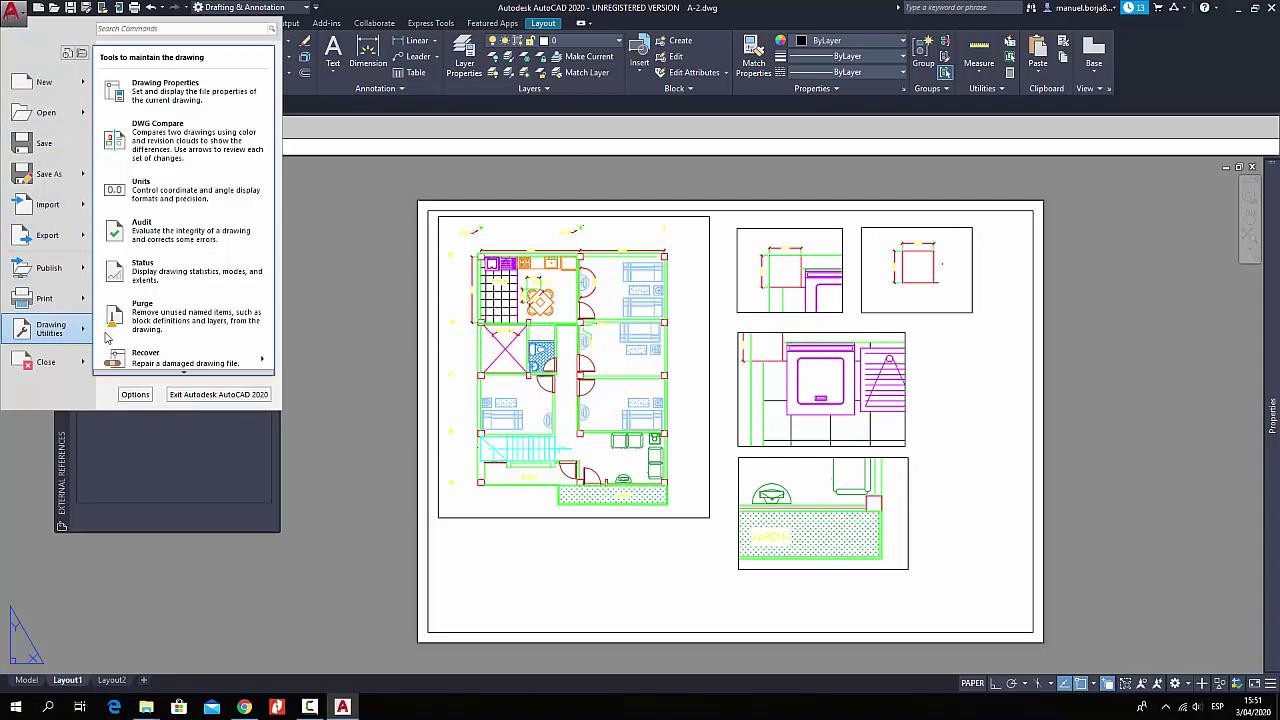
pyautogui.click(180, 196)
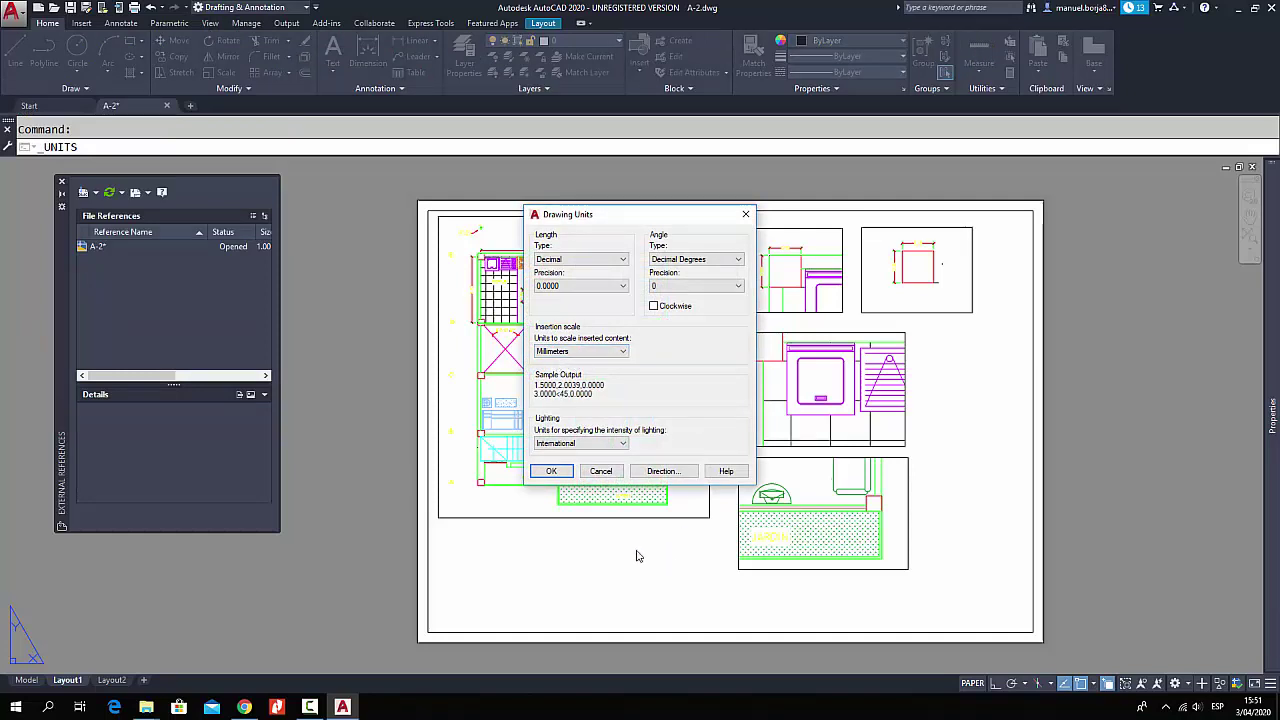
pyautogui.click(551, 471)
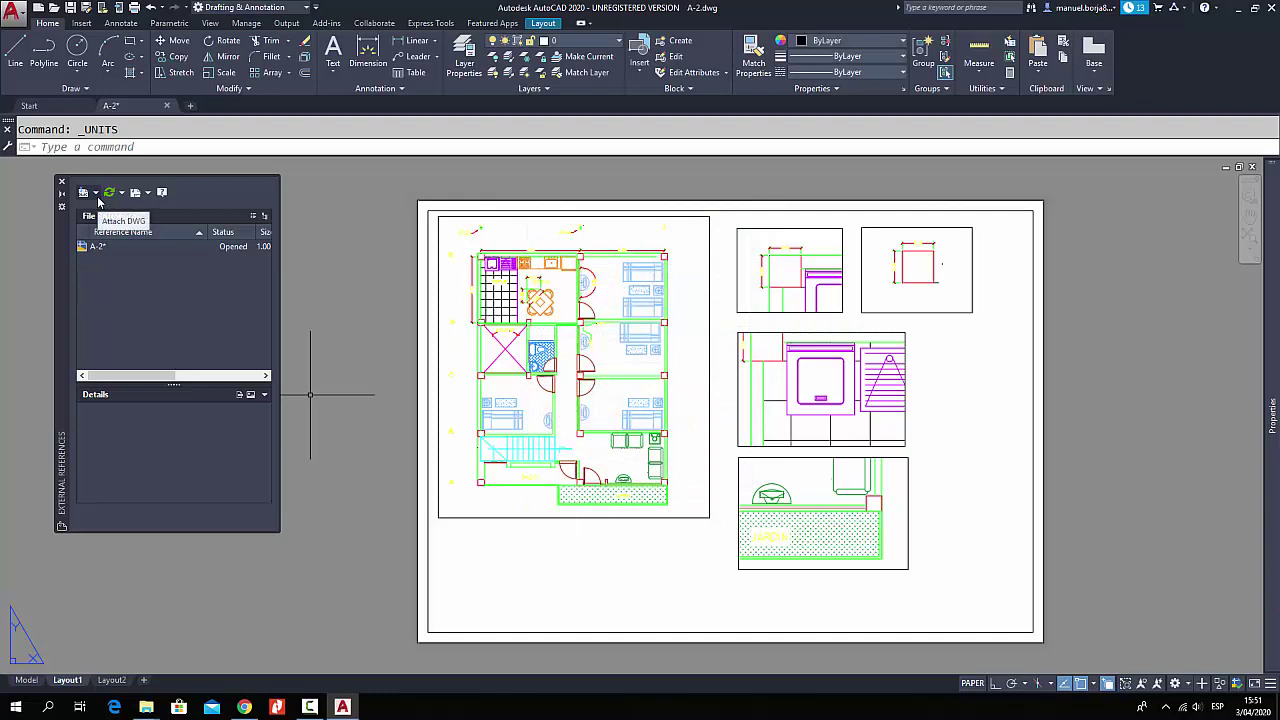
# - Close the External References palette and display it again
pyautogui.click(96, 193)
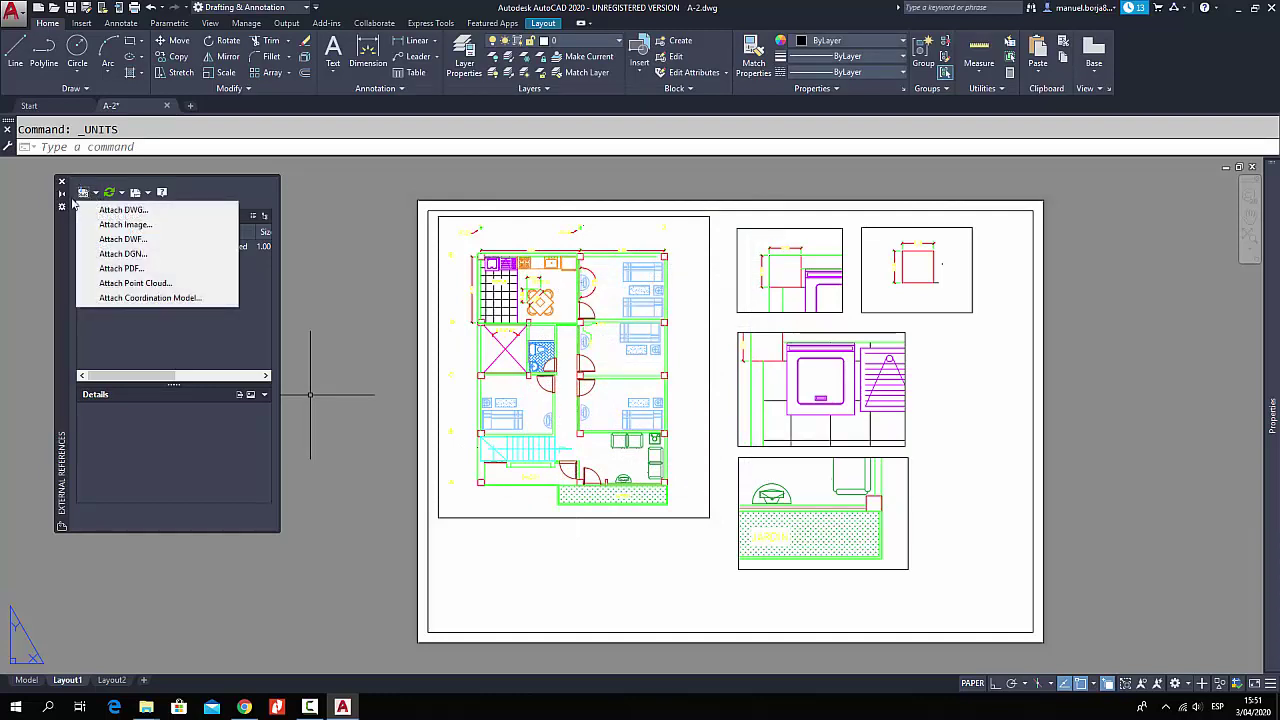
pyautogui.click(61, 184)
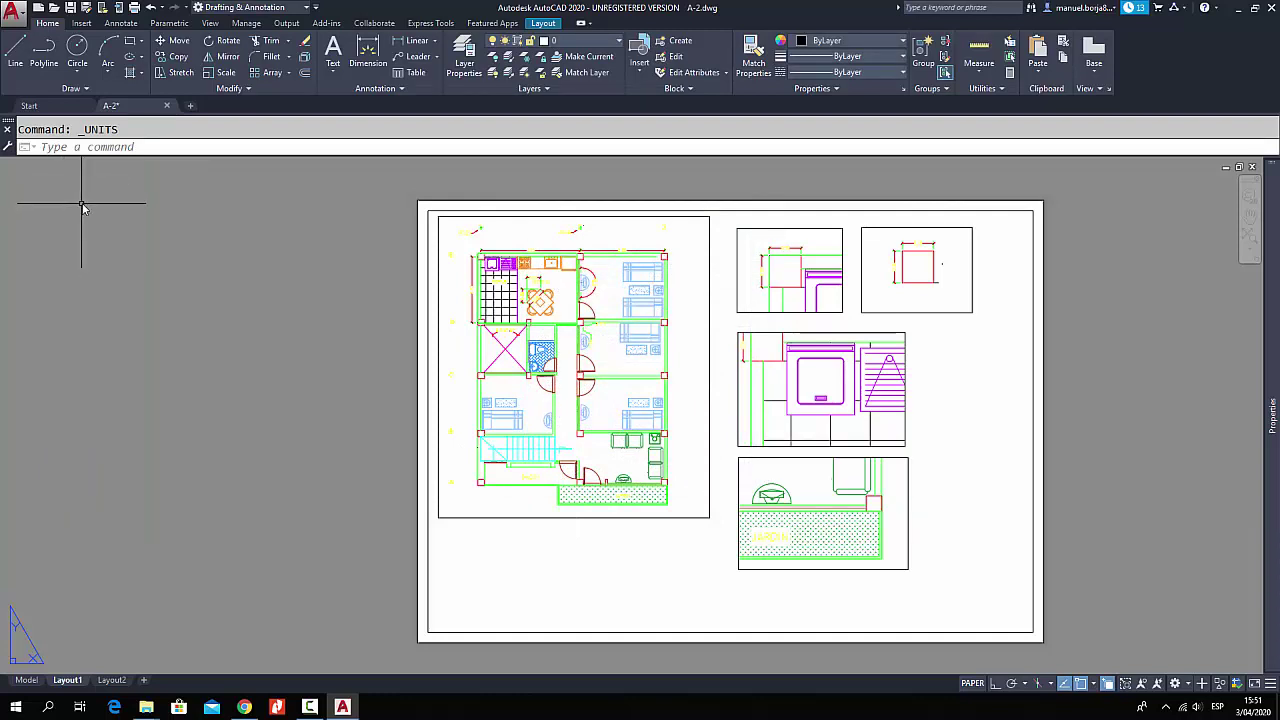
pyautogui.click(210, 24)
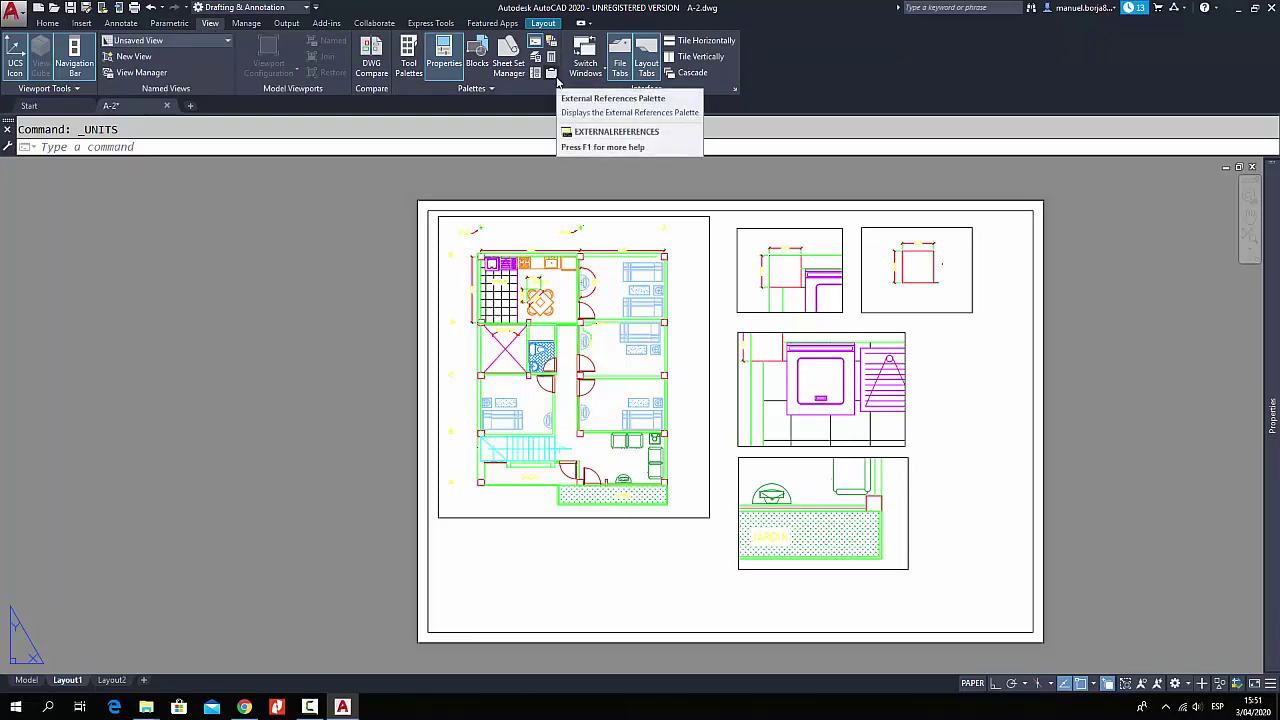
pyautogui.click(555, 78)
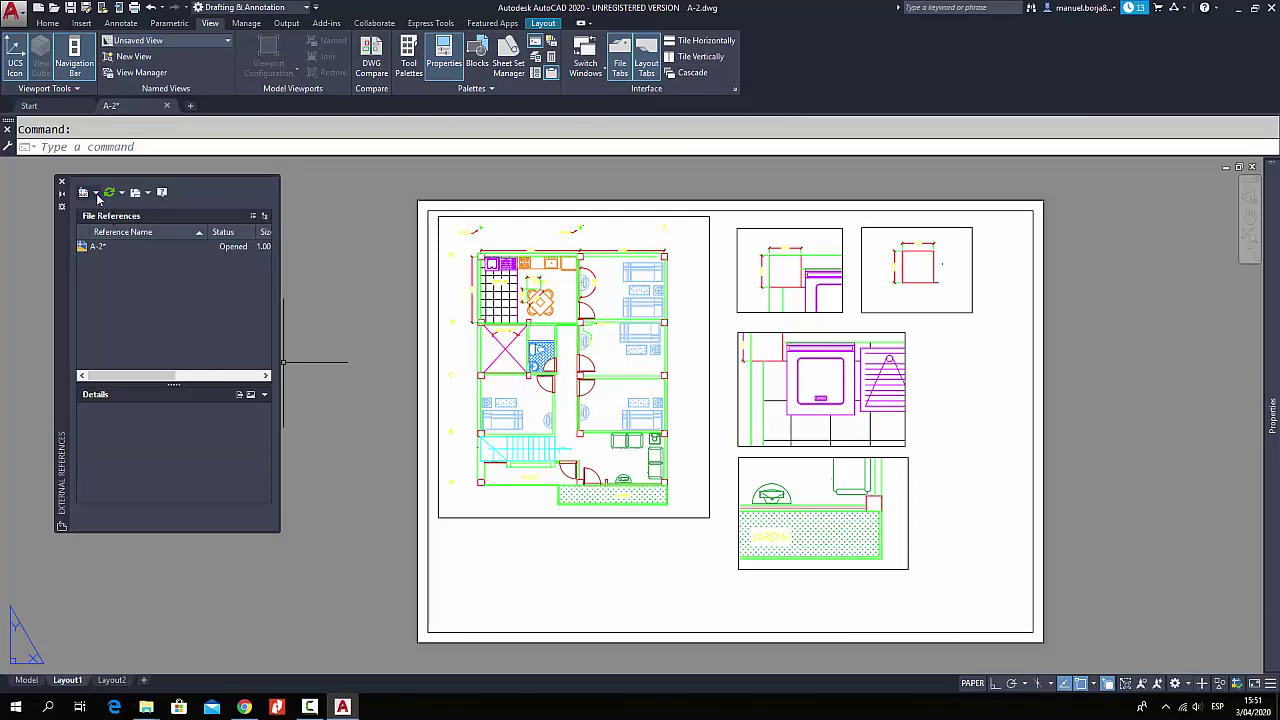
# - Attach XREF_MARCO-MEMBRETE.dwg from the XREF folder to Layout1 as an overlay with relative path, scale 1.00 and insertion point 0,0,0
pyautogui.click(96, 193)
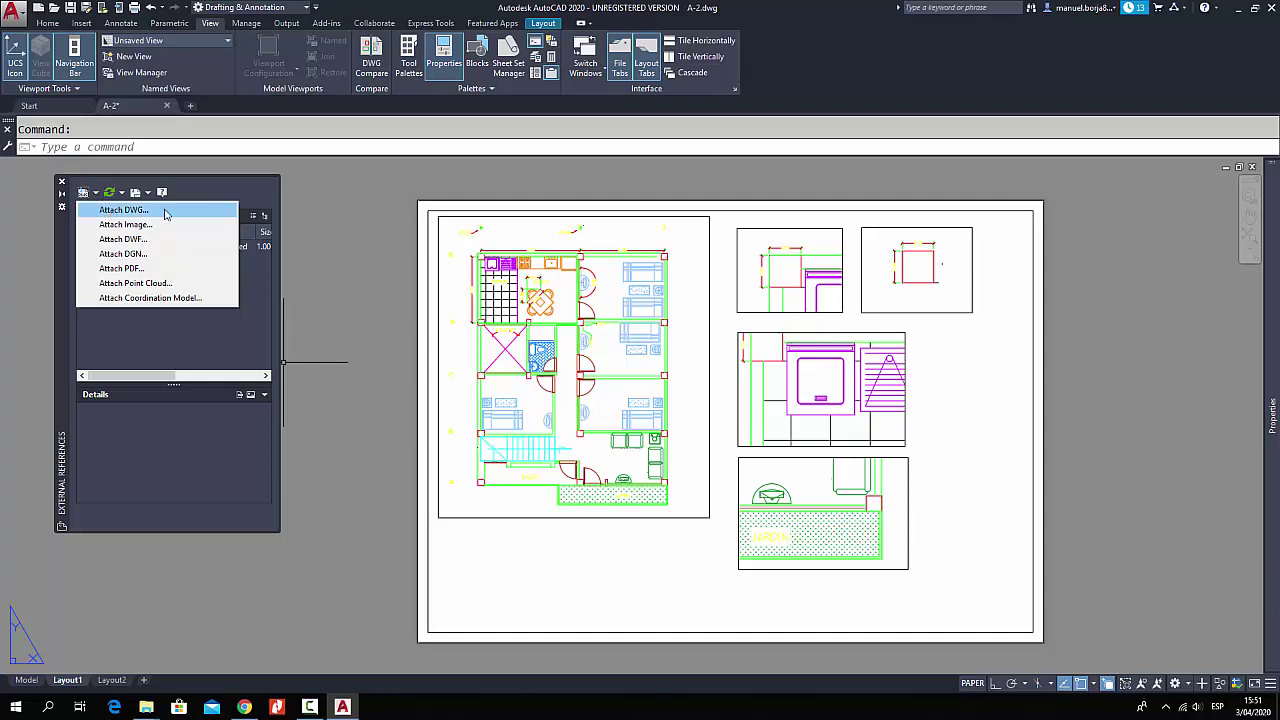
pyautogui.click(165, 211)
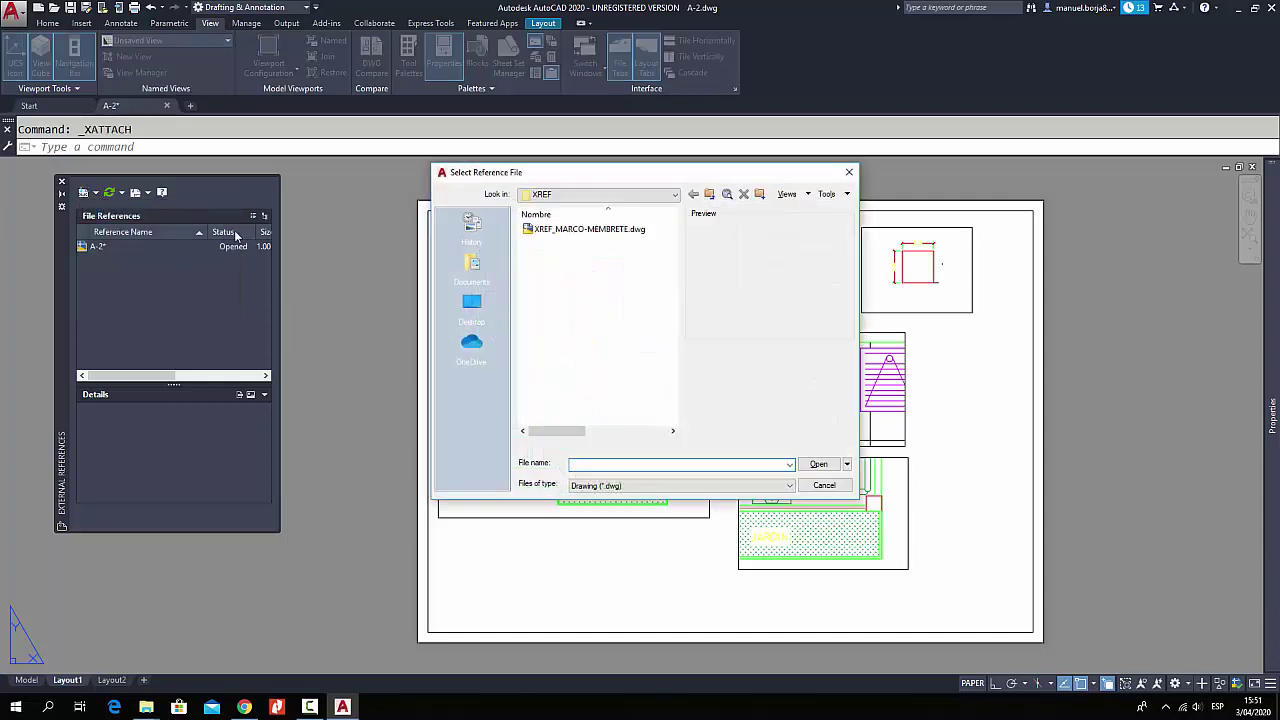
pyautogui.click(603, 194)
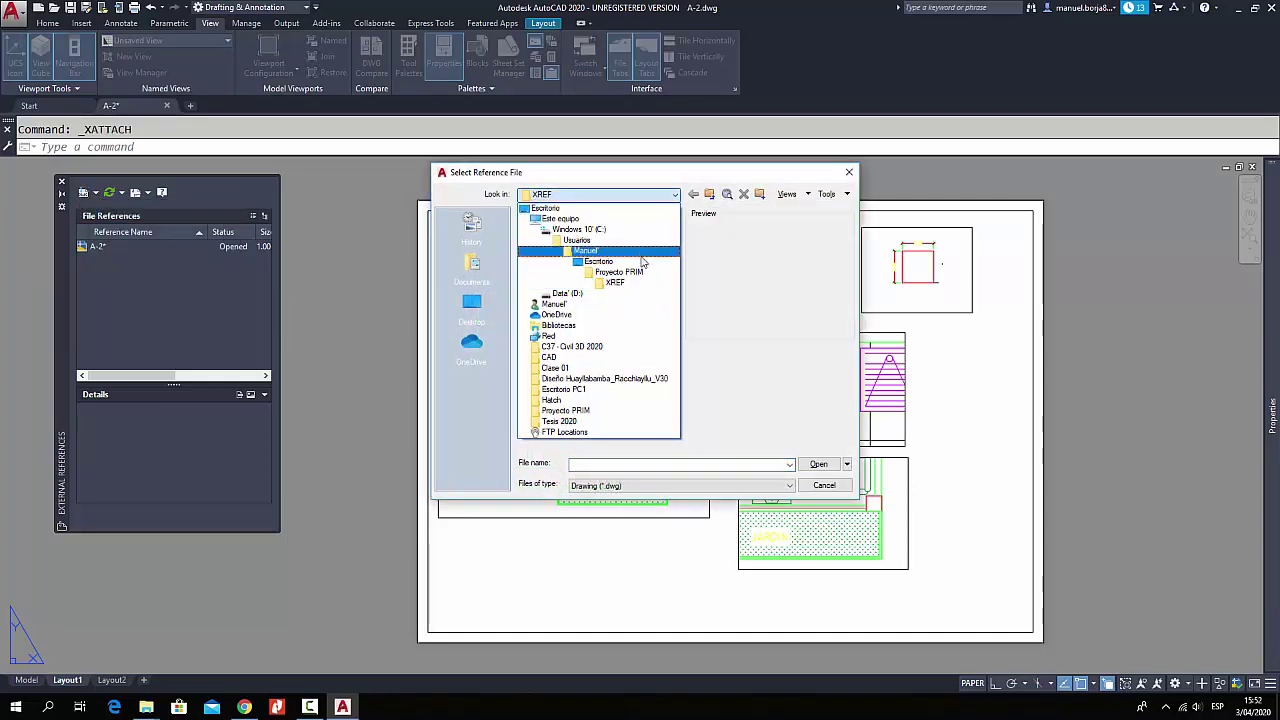
pyautogui.click(630, 287)
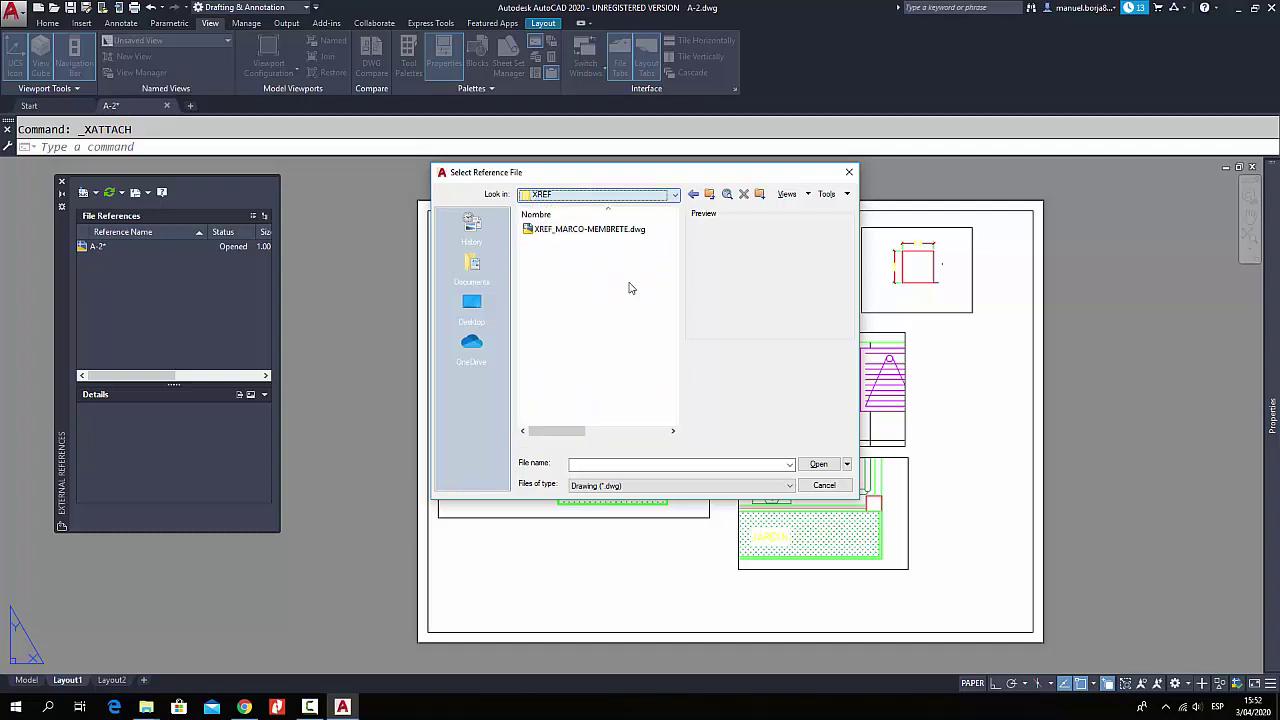
pyautogui.click(566, 231)
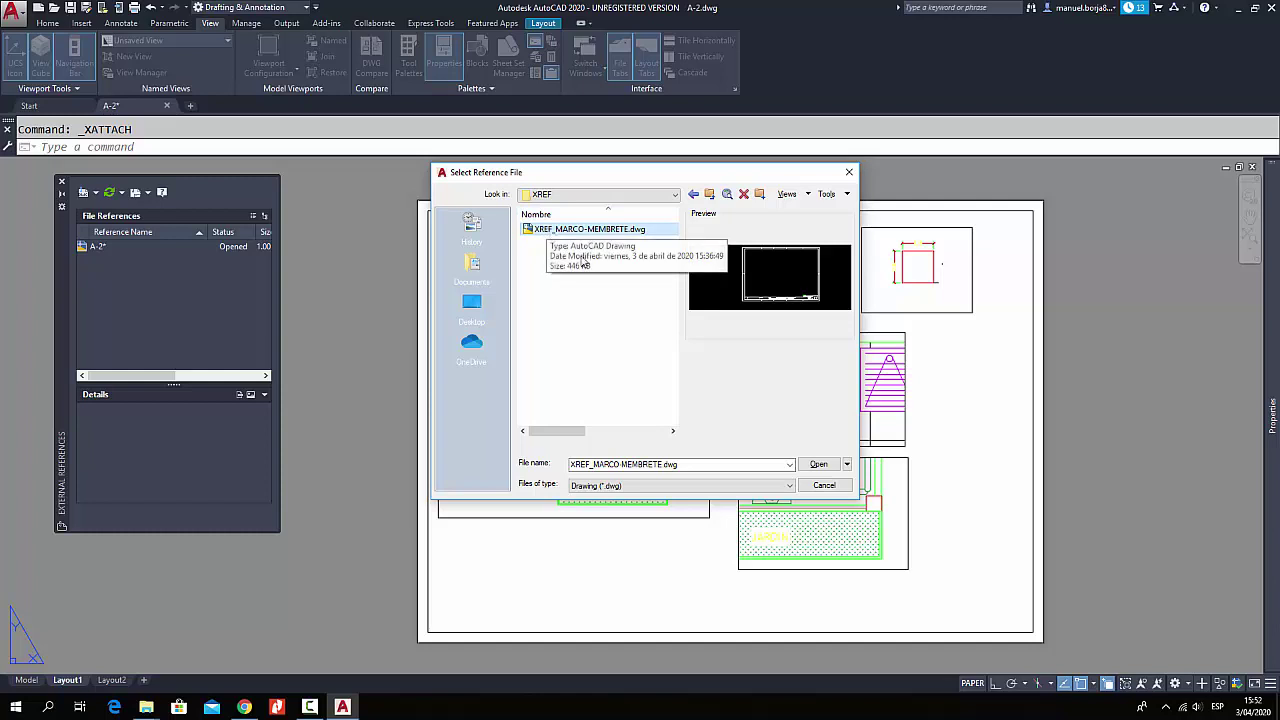
pyautogui.click(818, 465)
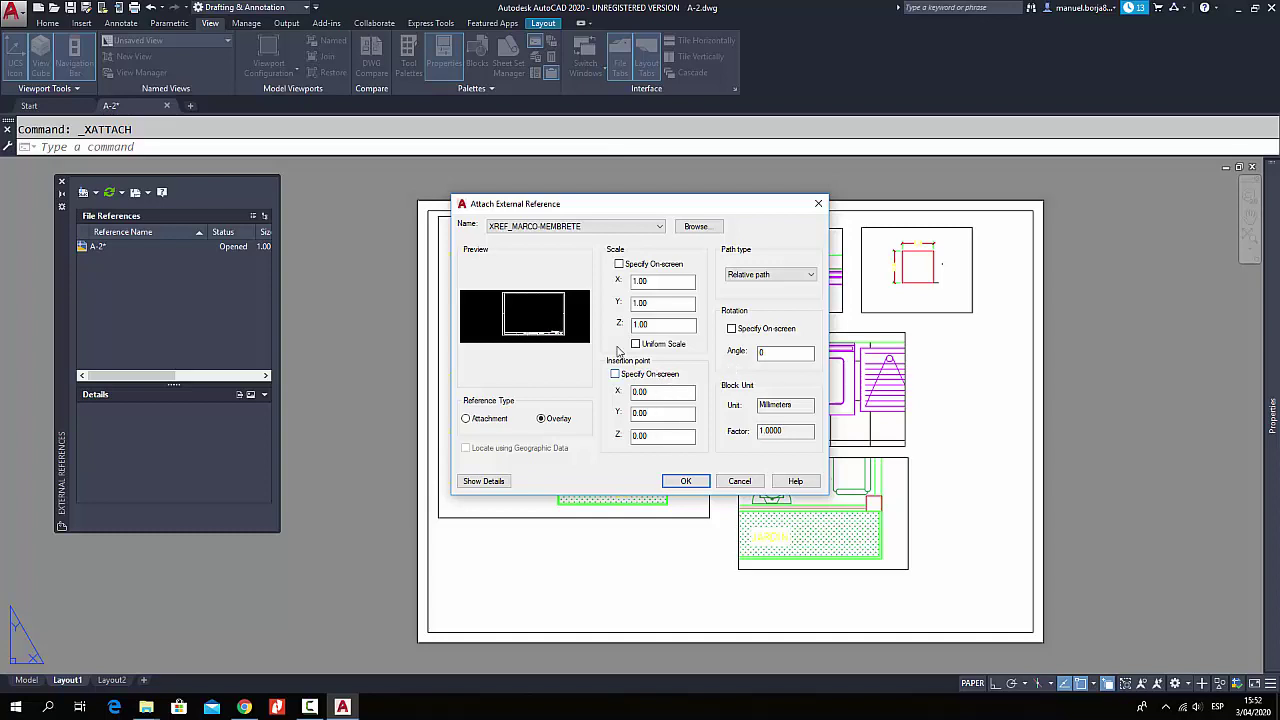
pyautogui.click(686, 482)
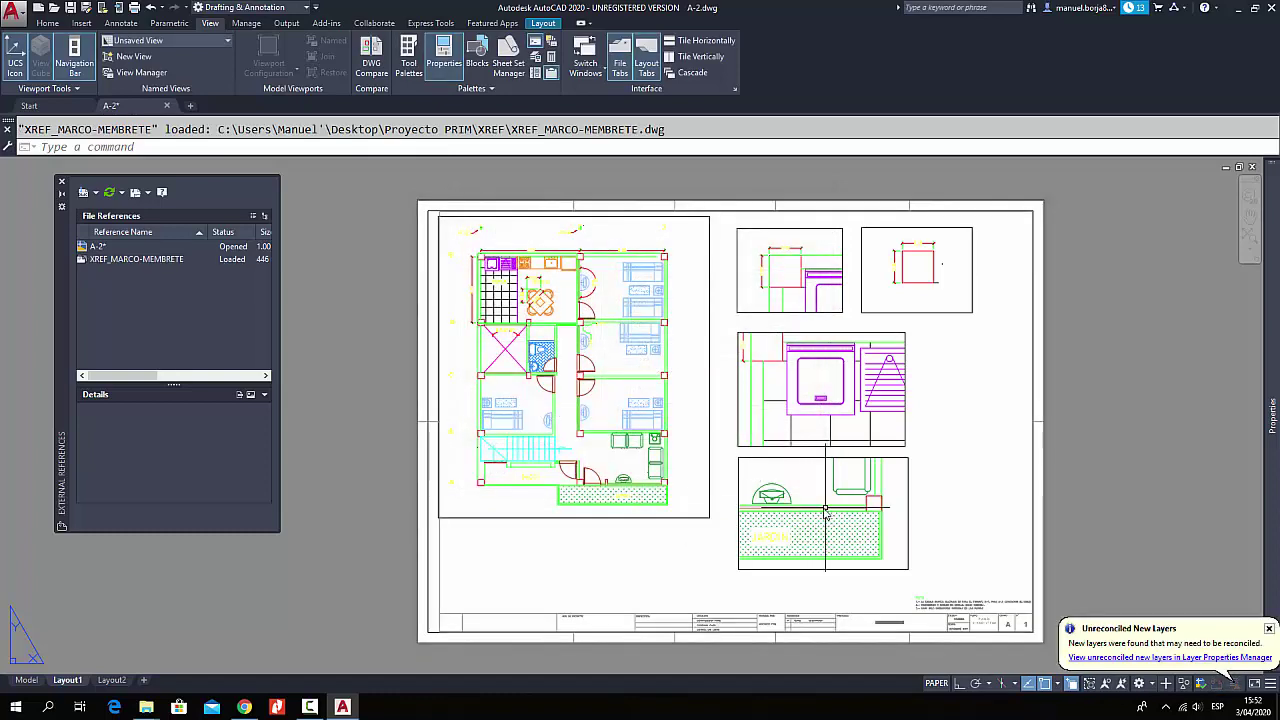
pyautogui.moveTo(826, 512); pyautogui.dragTo(823, 443, button='middle')
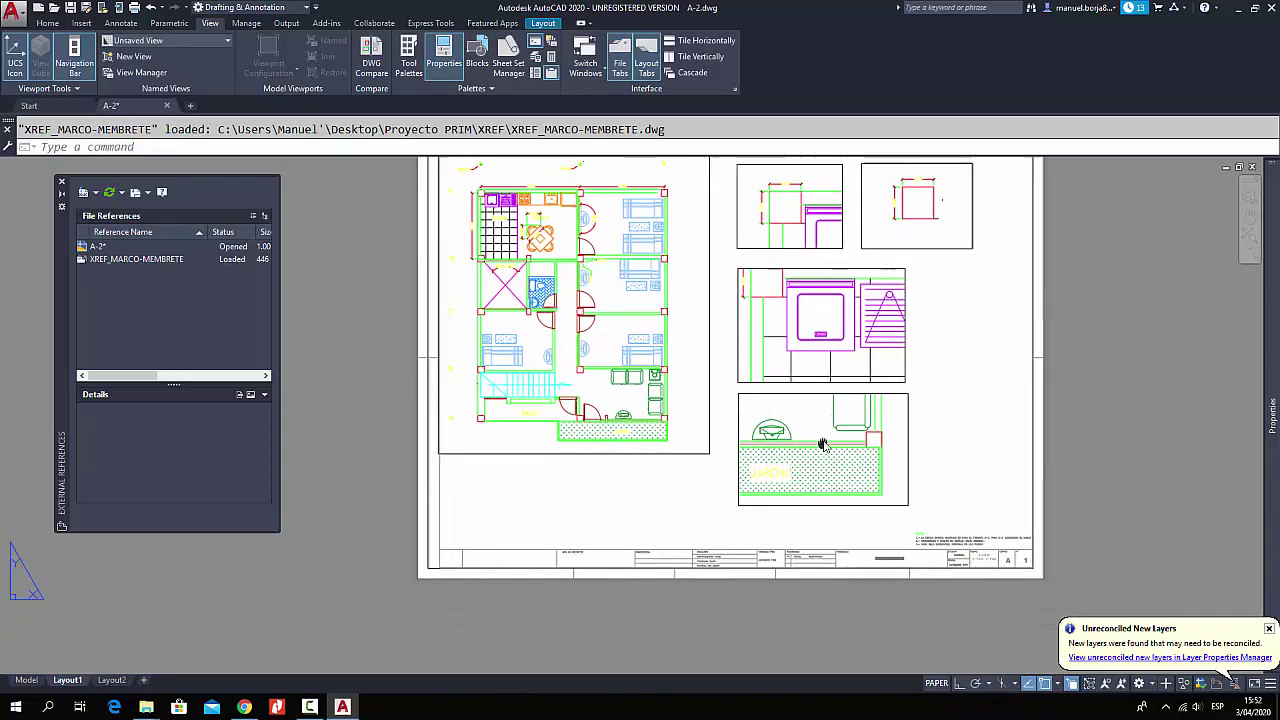
# - Delete the leftover rectangular outline along the sheet border in Layout1, keeping the attached XREF_MARCO-MEMBRETE reference
pyautogui.click(131, 259)
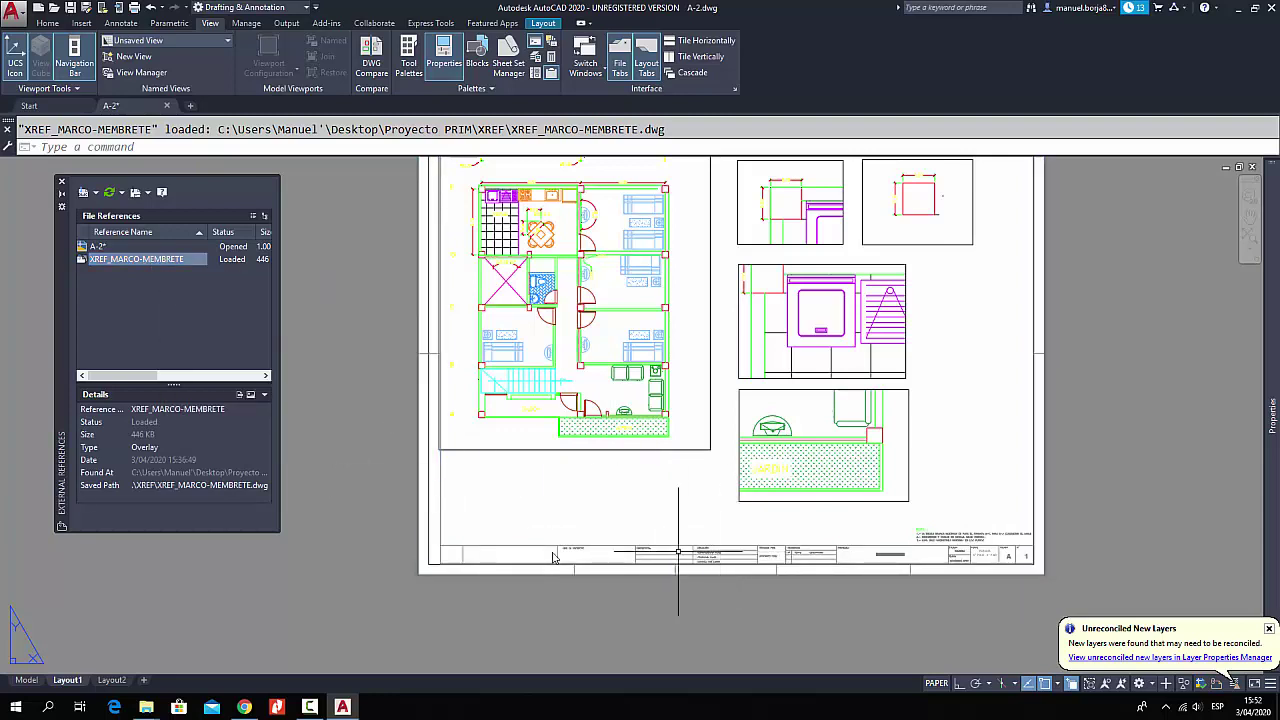
pyautogui.moveTo(500, 530); pyautogui.dragTo(532, 530, button='middle')
pyautogui.click(460, 512)
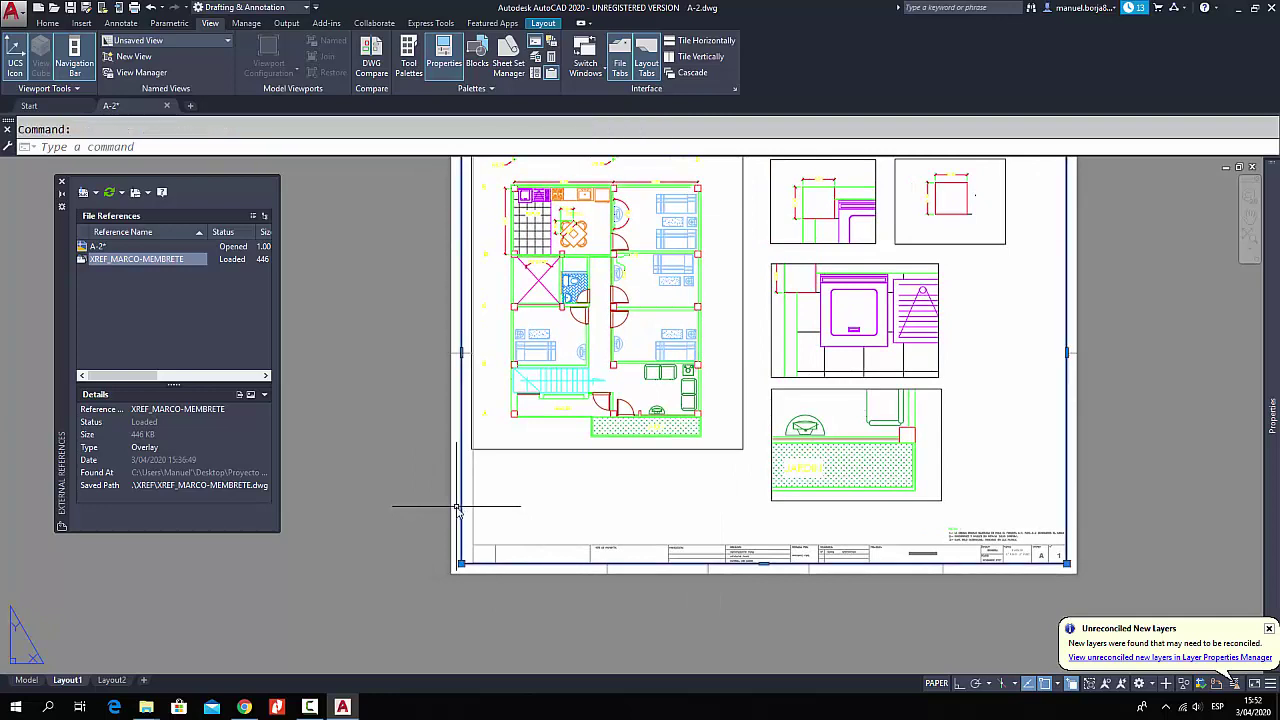
pyautogui.press('Delete')
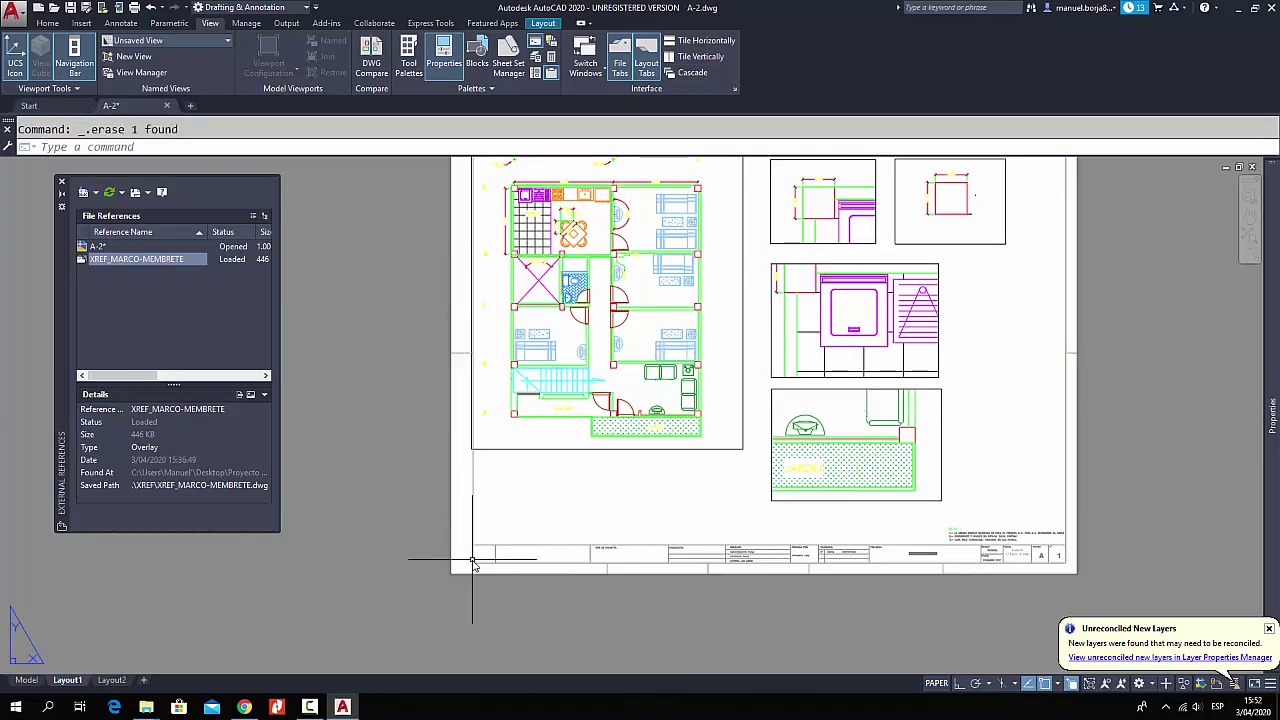
# - Examine the attached frame and title block around the Layout1 sheet, including the overlapping objects at the lower-left corner
pyautogui.scroll(2, 445, 548)
pyautogui.click(440, 540)
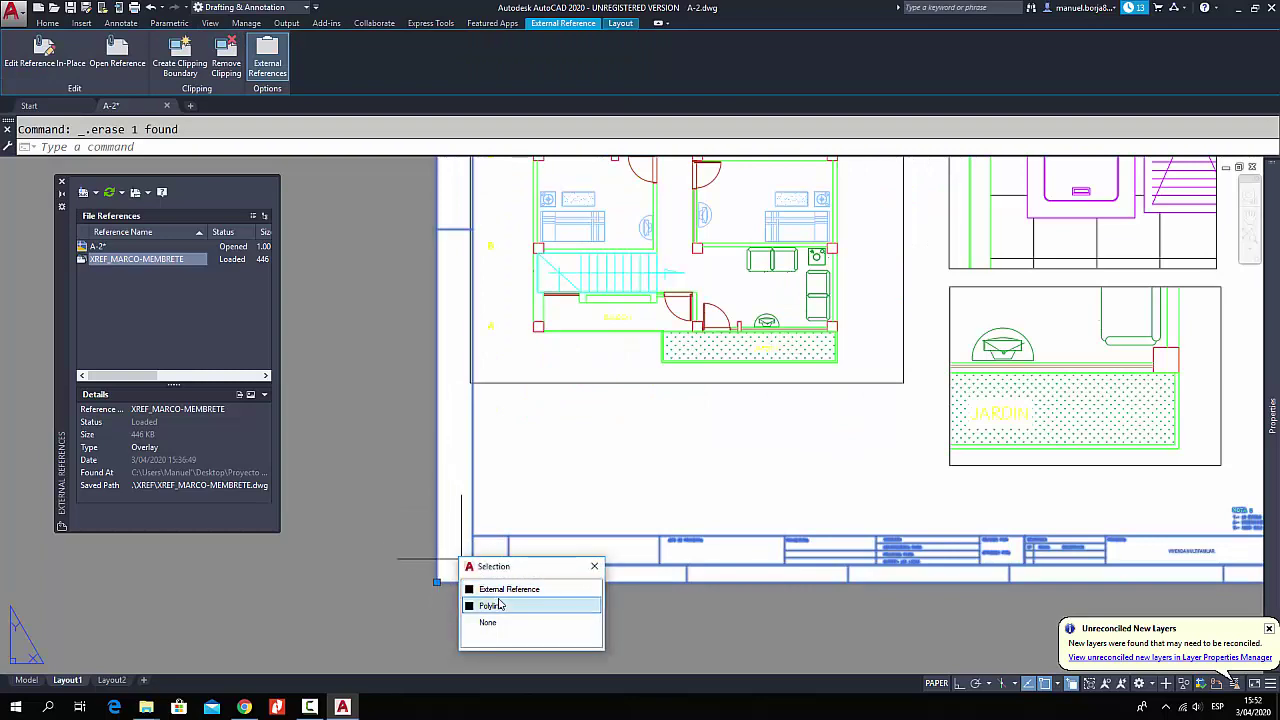
pyautogui.press('Escape')
pyautogui.scroll(-5, 498, 600)
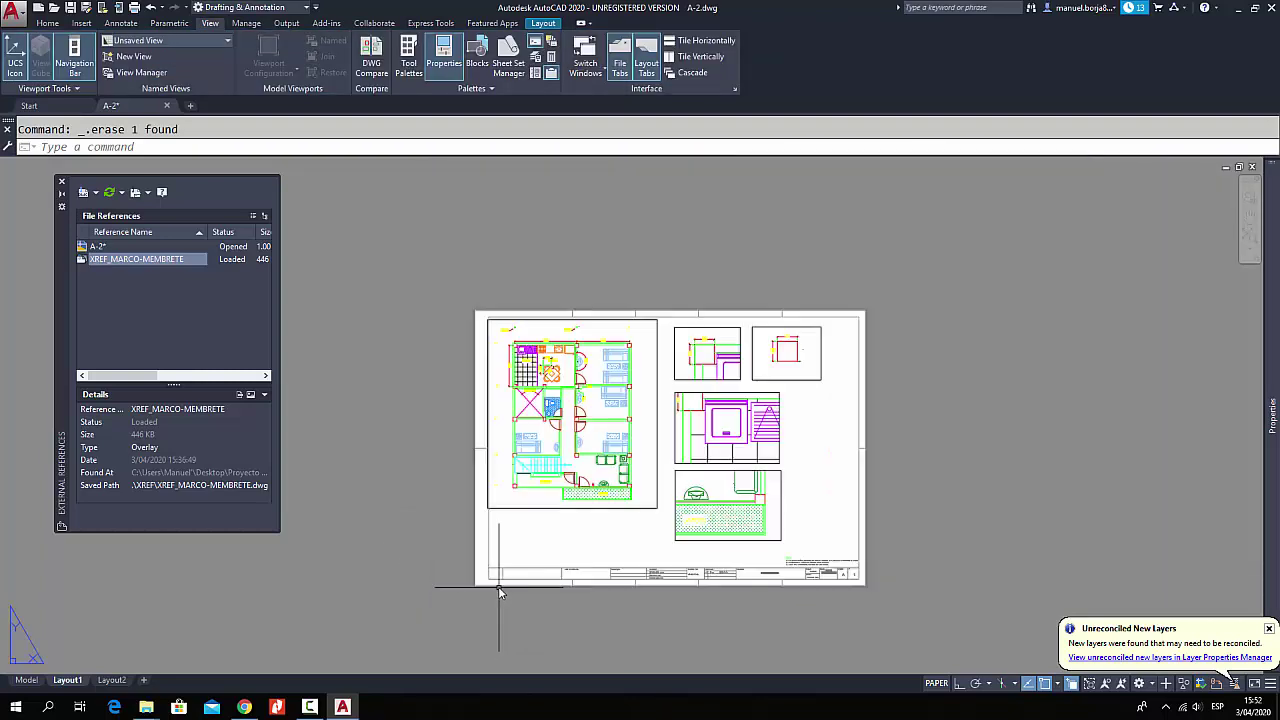
pyautogui.moveTo(706, 370); pyautogui.dragTo(708, 336, button='middle')
pyautogui.scroll(4, 820, 540)
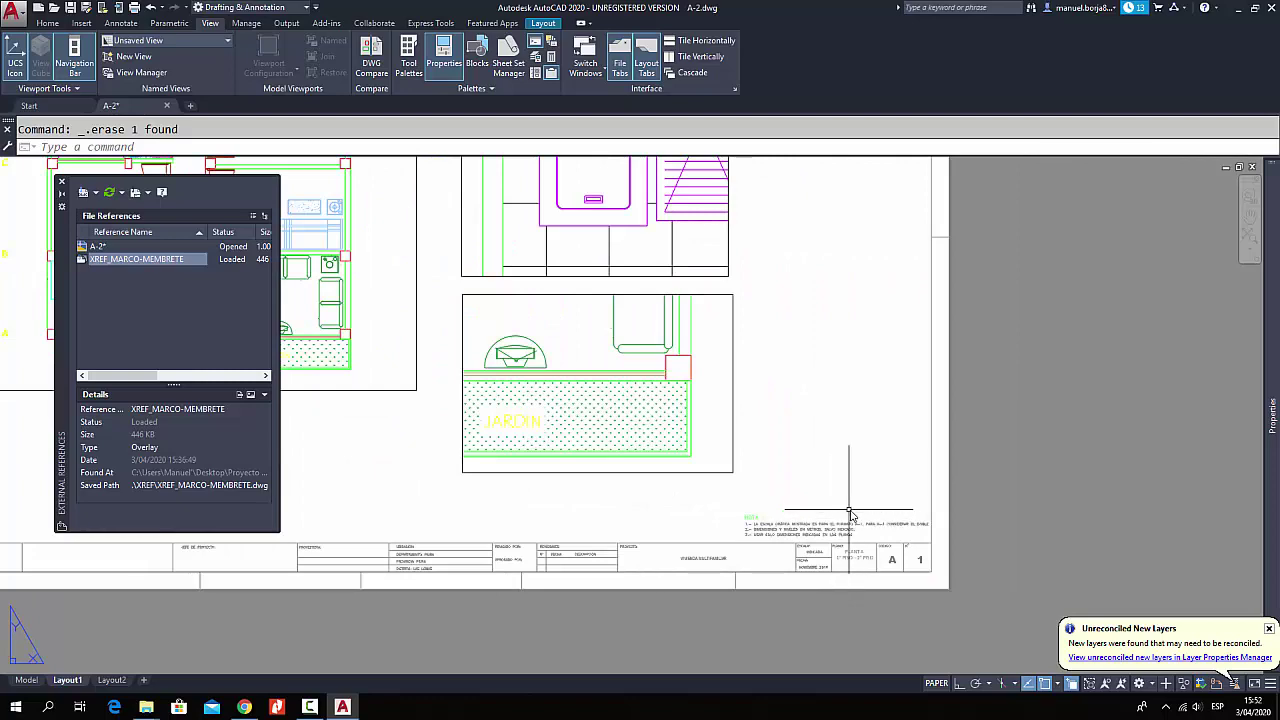
pyautogui.scroll(-2, 840, 508)
pyautogui.scroll(1, 790, 355)
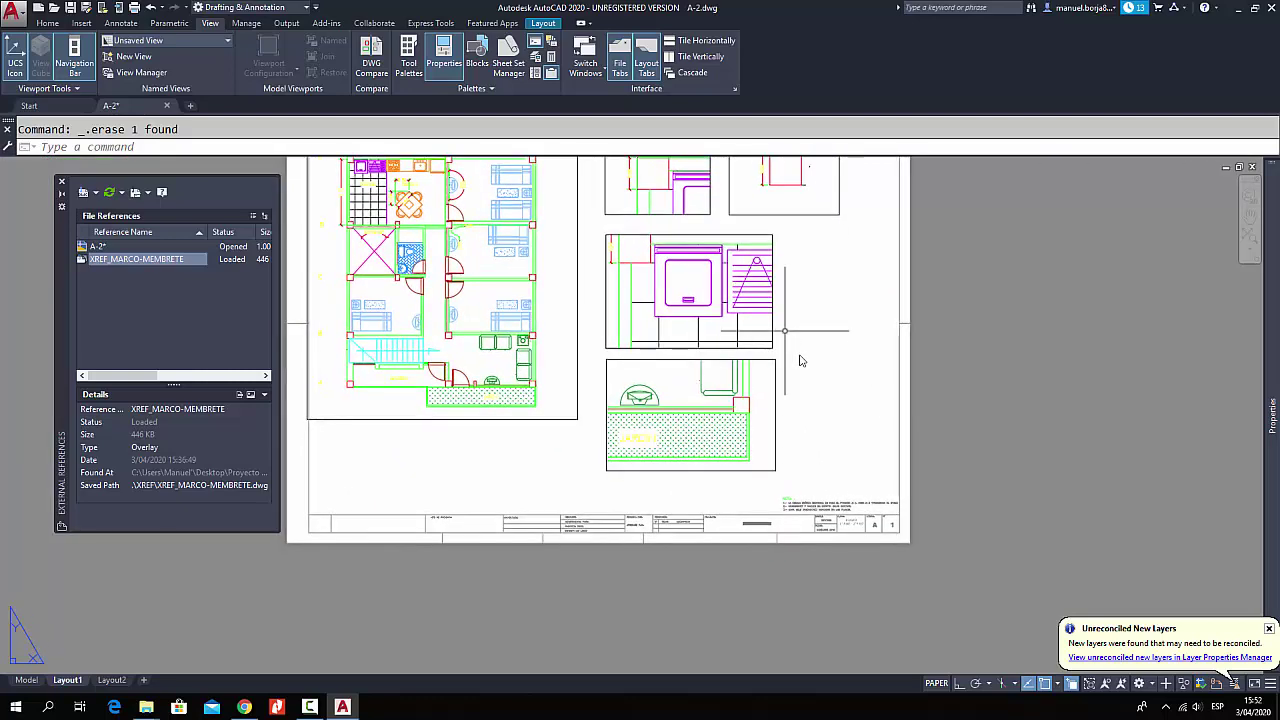
pyautogui.scroll(3, 900, 512)
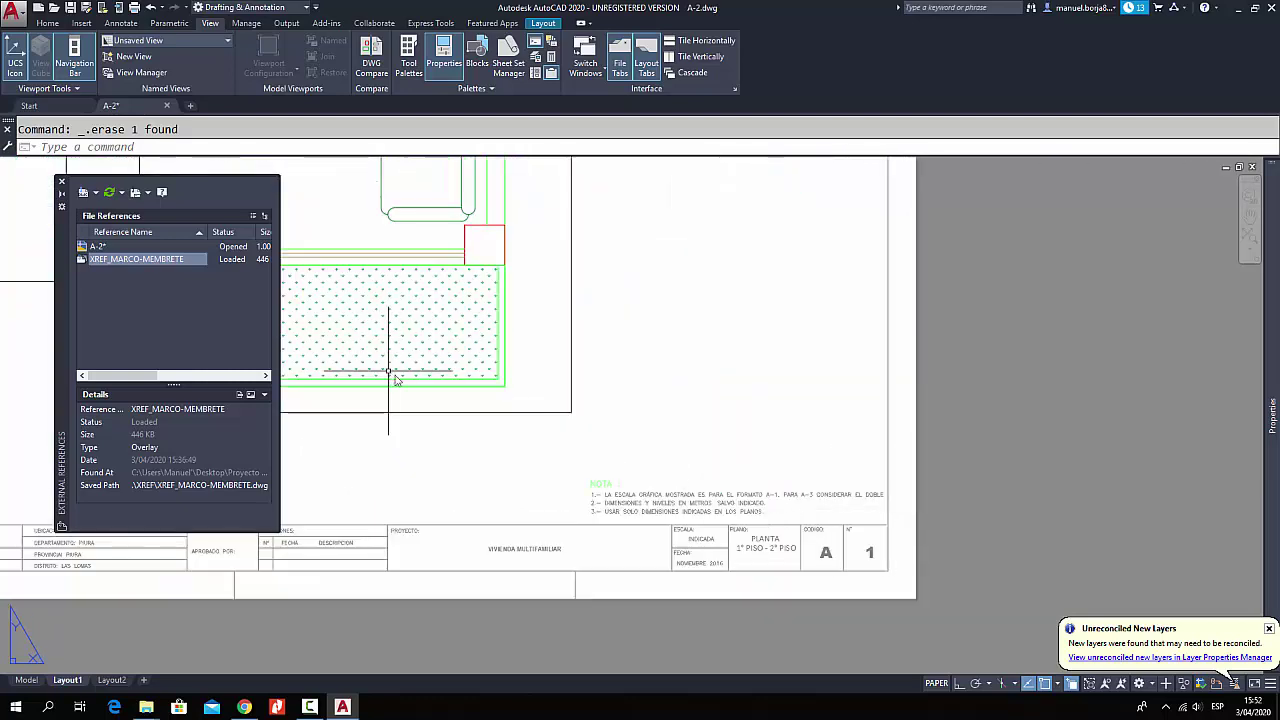
pyautogui.scroll(-5, 440, 355)
pyautogui.moveTo(860, 479); pyautogui.dragTo(848, 465, button='middle')
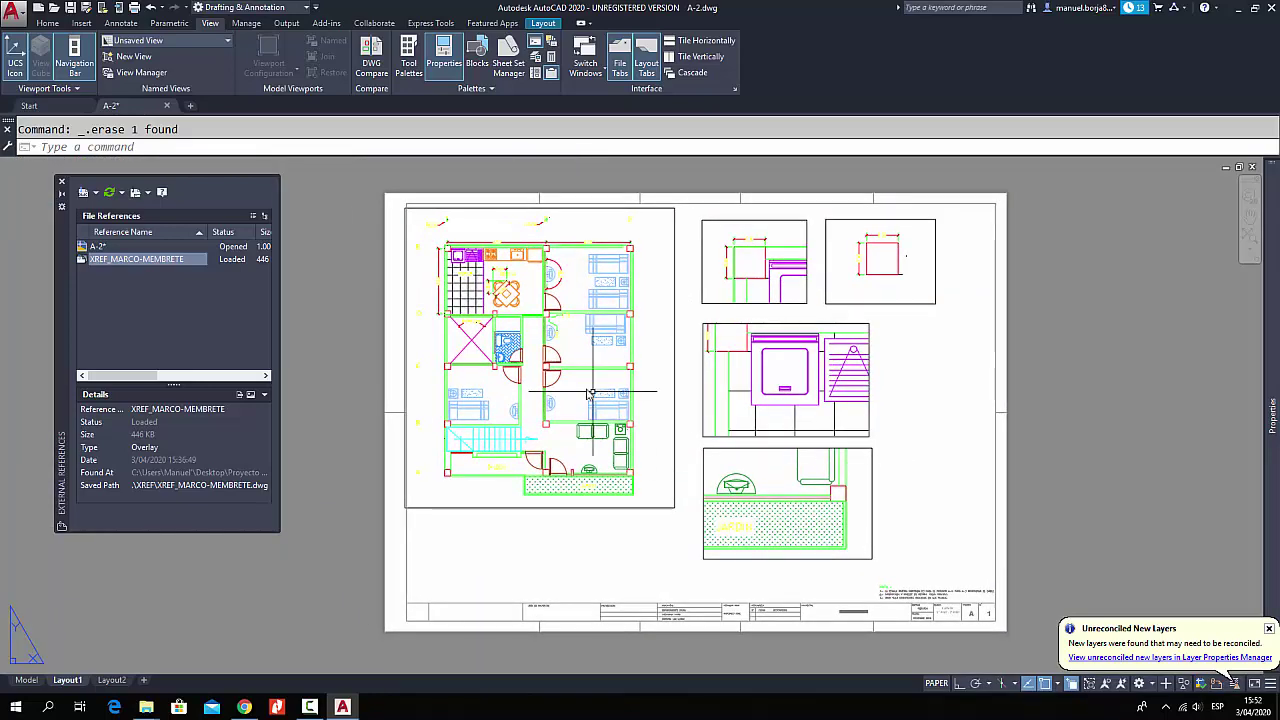
# - Stretch the floor plan viewport's left edge slightly inward so it clears the frame's left border line
pyautogui.scroll(2, 410, 213)
pyautogui.click(410, 213)
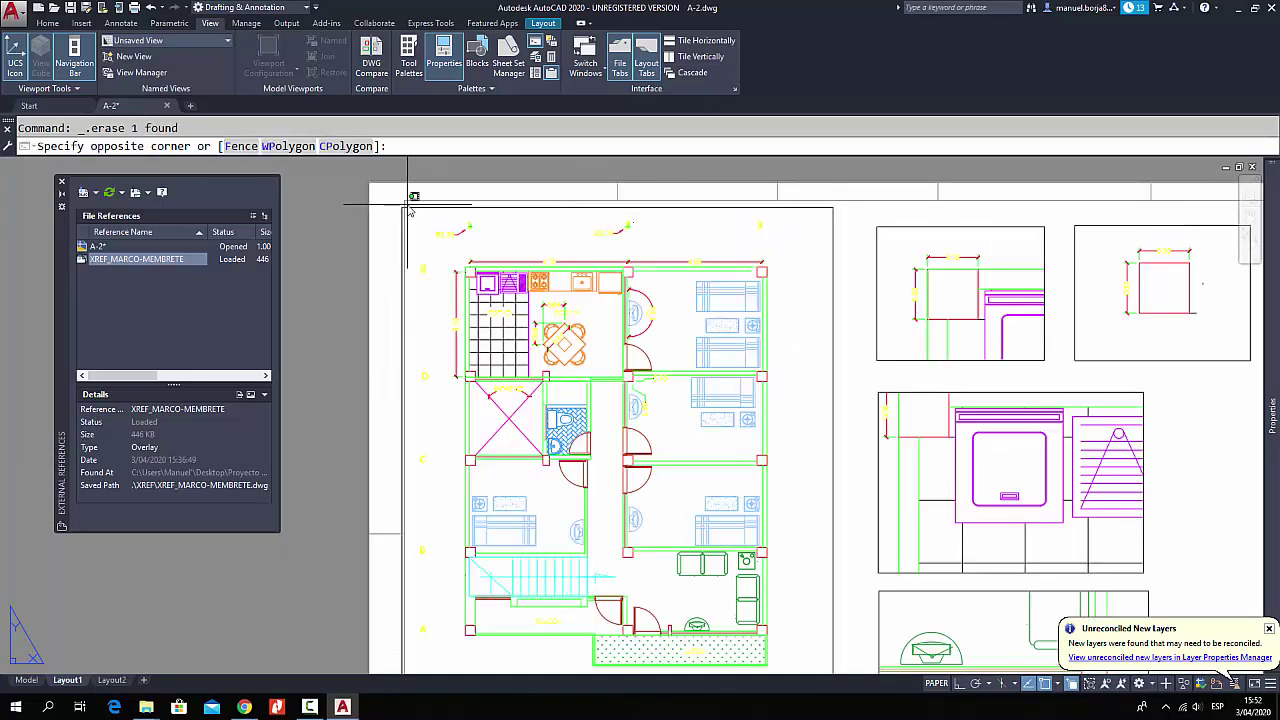
pyautogui.click(406, 210)
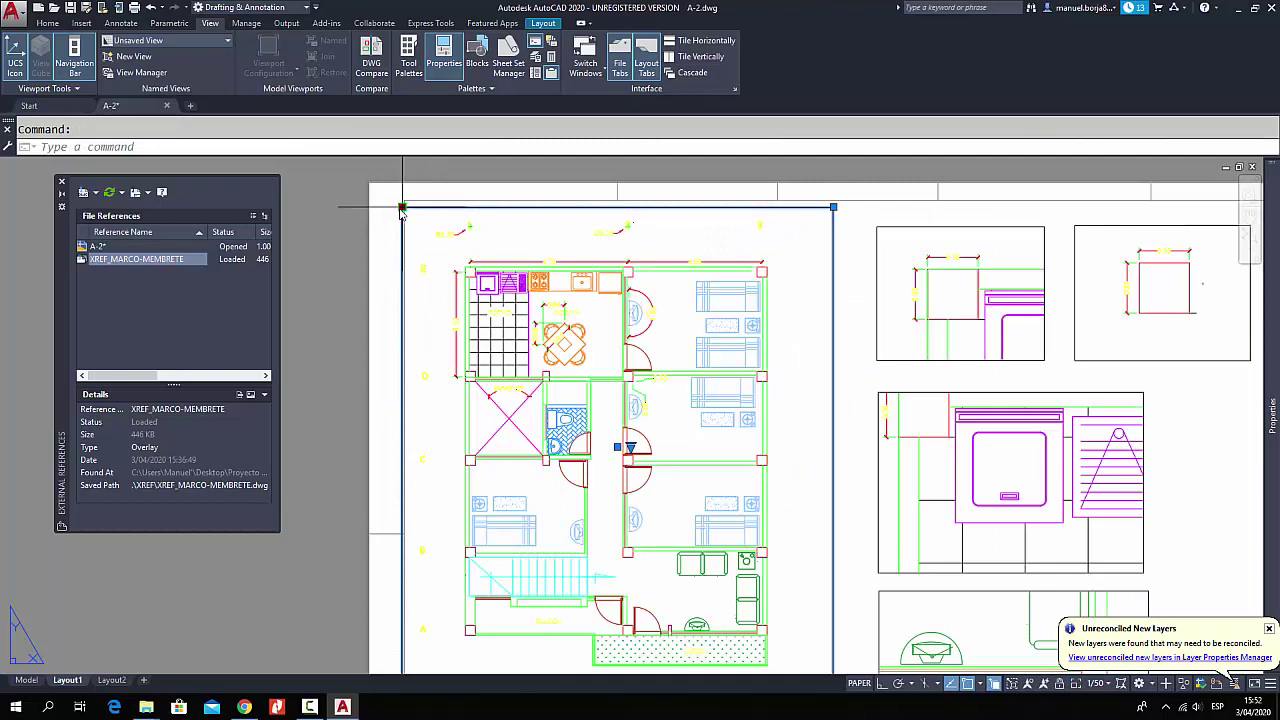
pyautogui.click(404, 207)
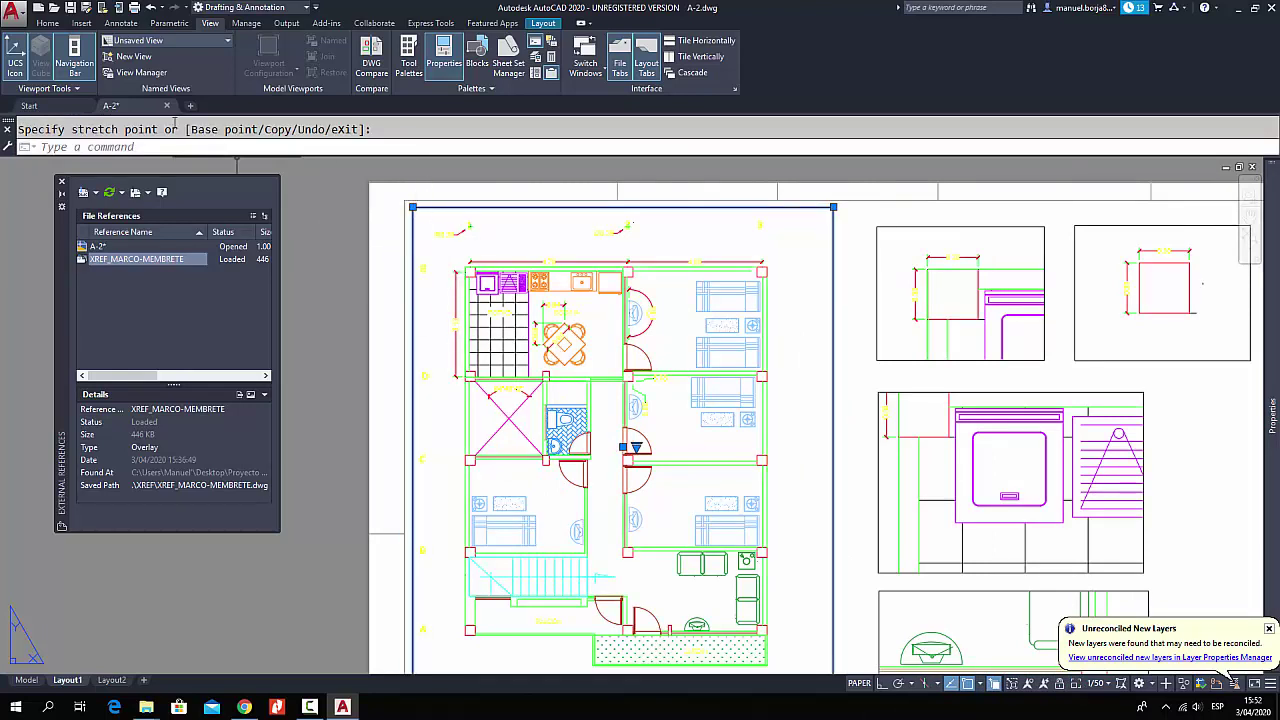
# - Turn on all layers with the LAYON command and check the floor plan's grid axes and bubbles
pyautogui.click(158, 140)
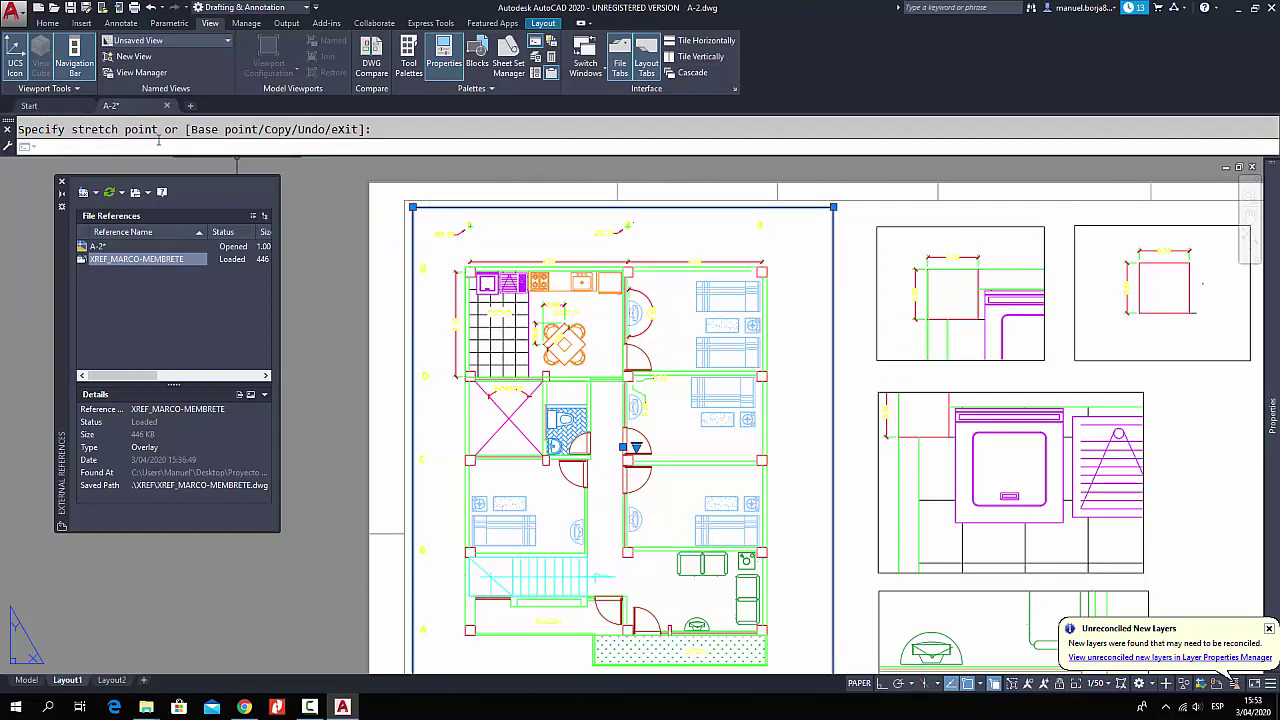
pyautogui.write('LAYON')
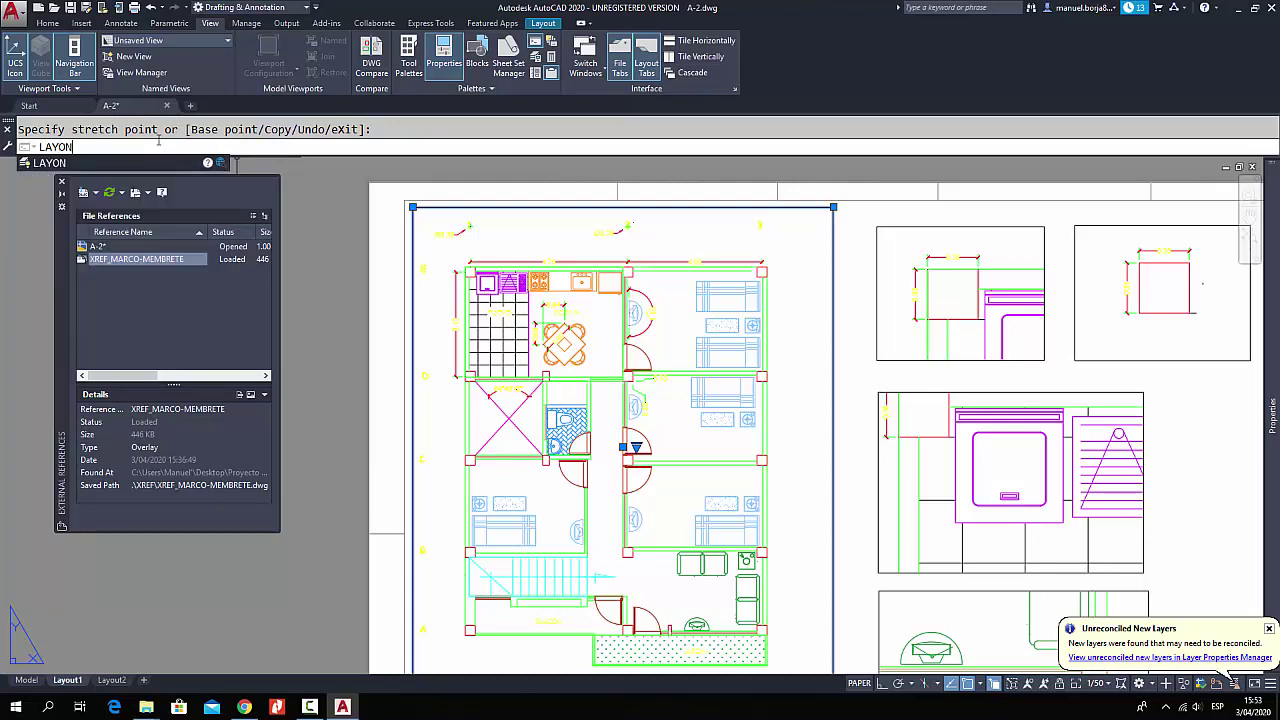
pyautogui.press('Return')
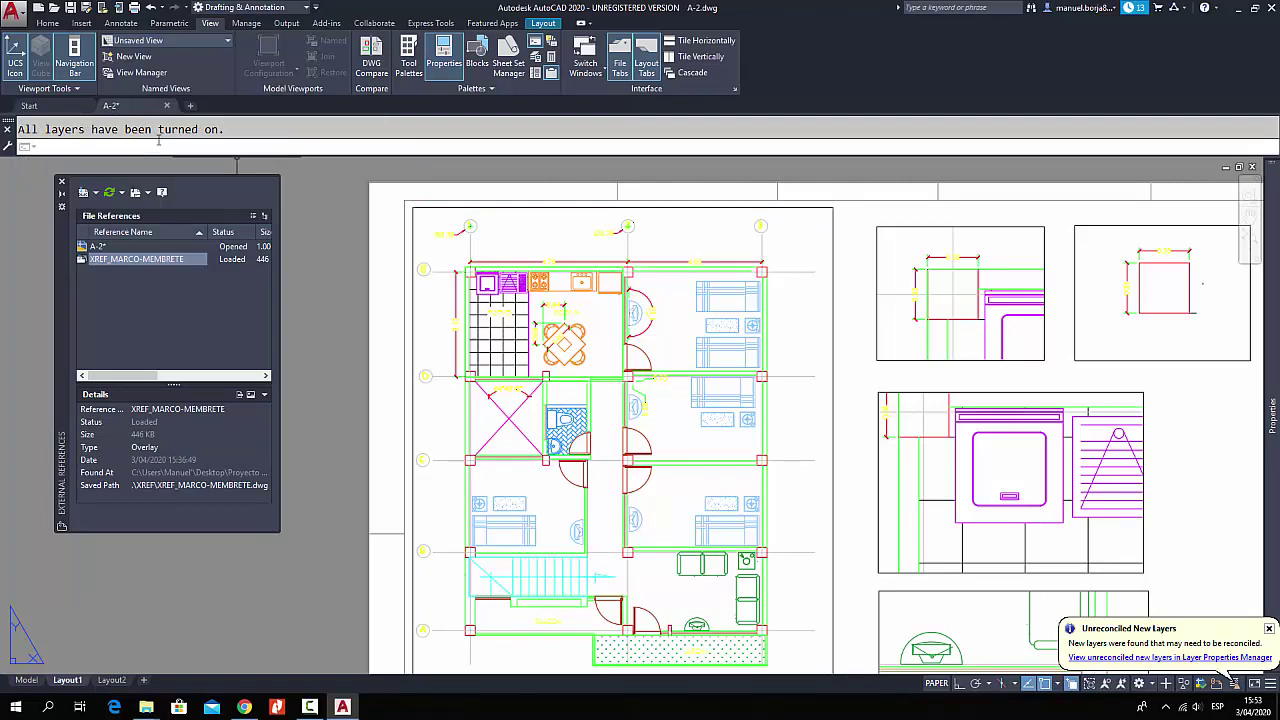
pyautogui.scroll(6, 634, 226)
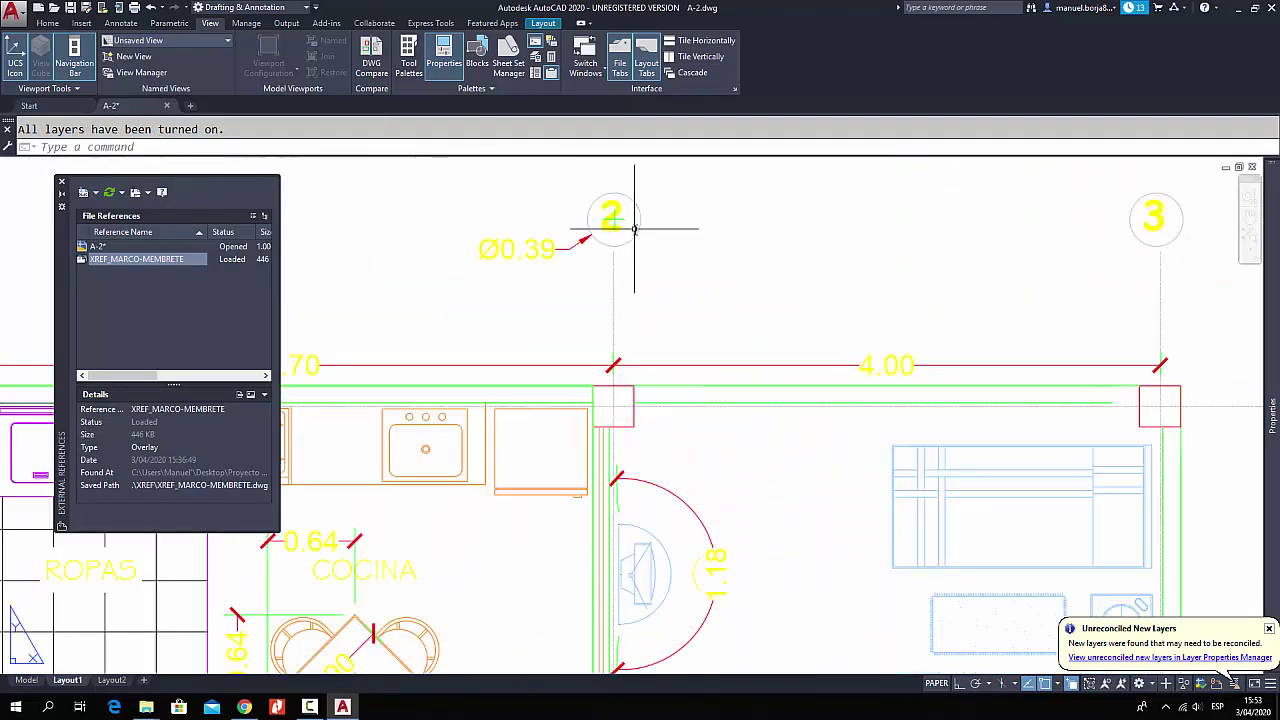
pyautogui.scroll(-10, 637, 226)
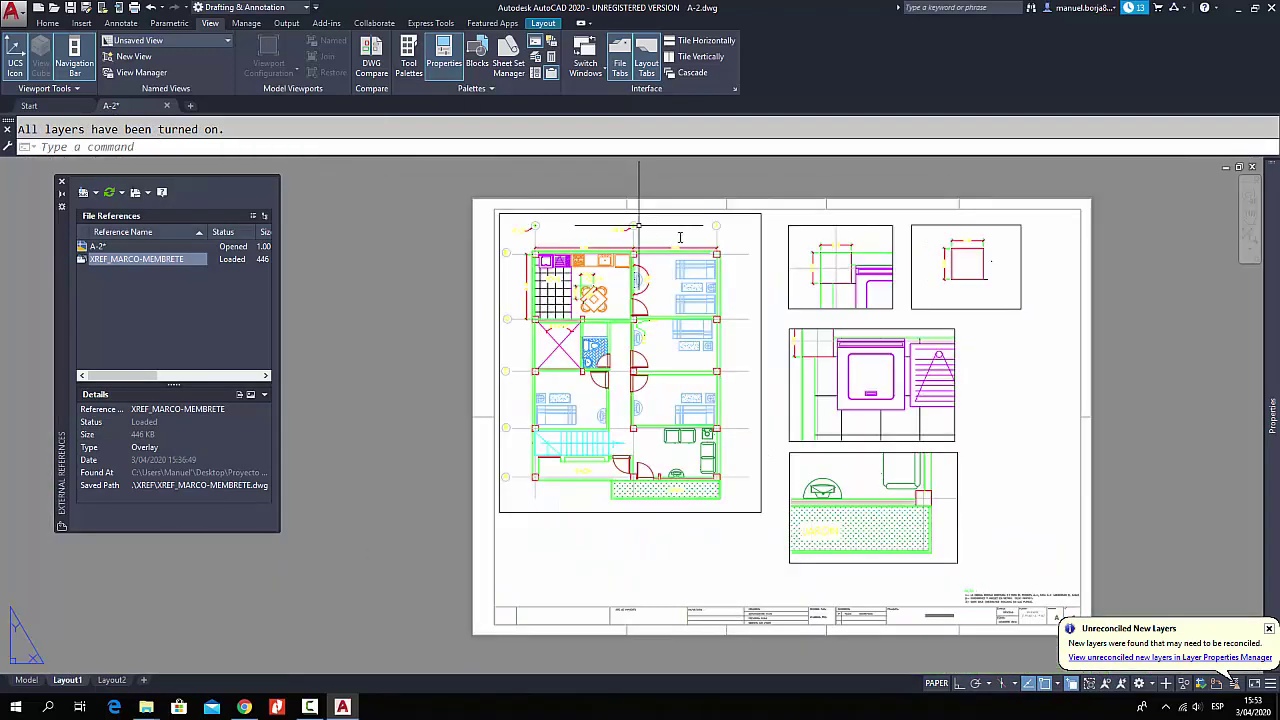
pyautogui.moveTo(1060, 357); pyautogui.dragTo(996, 337, button='middle')
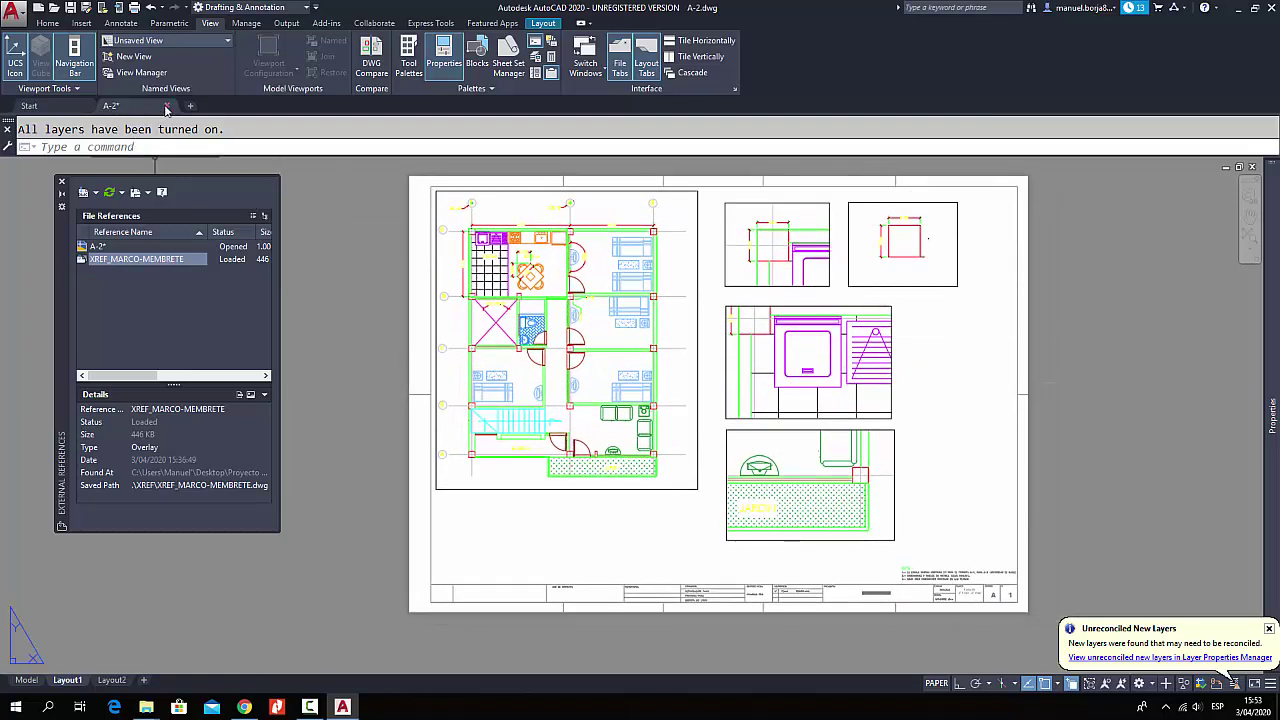
# - Close A-2.dwg saving its changes, and switch to the Proyecto PRIM folder in File Explorer
pyautogui.click(166, 106)
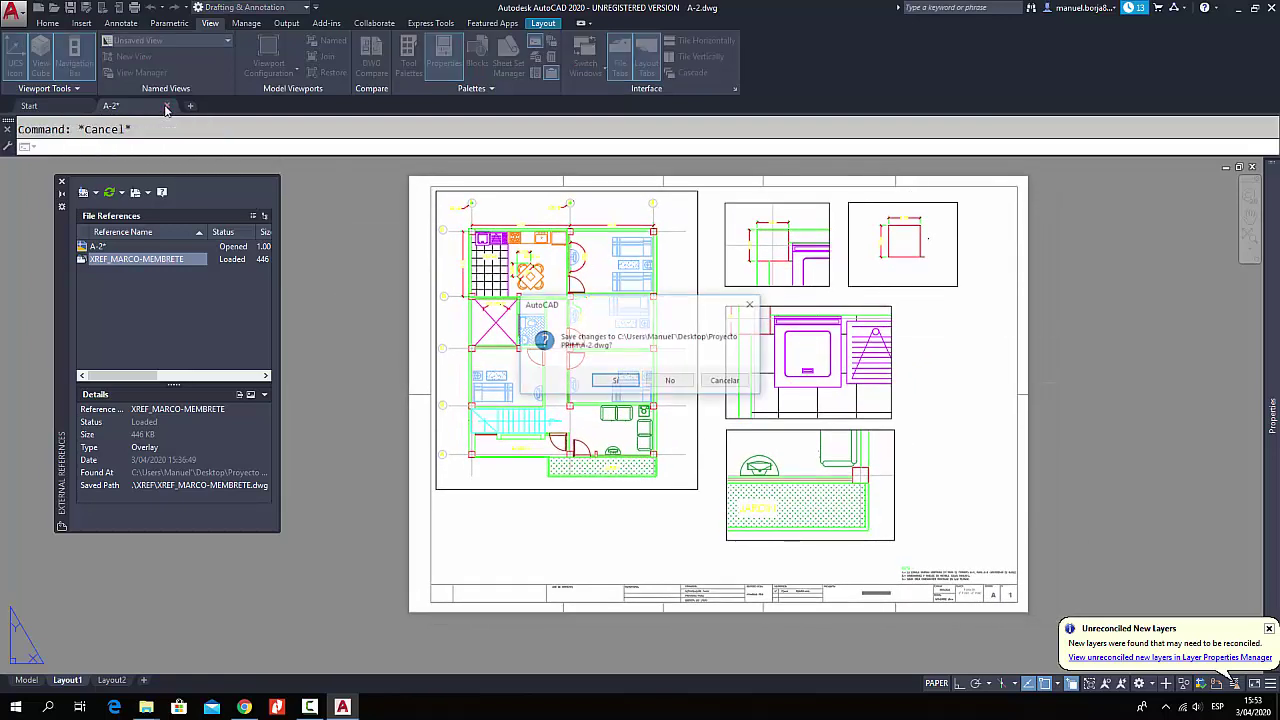
pyautogui.click(612, 382)
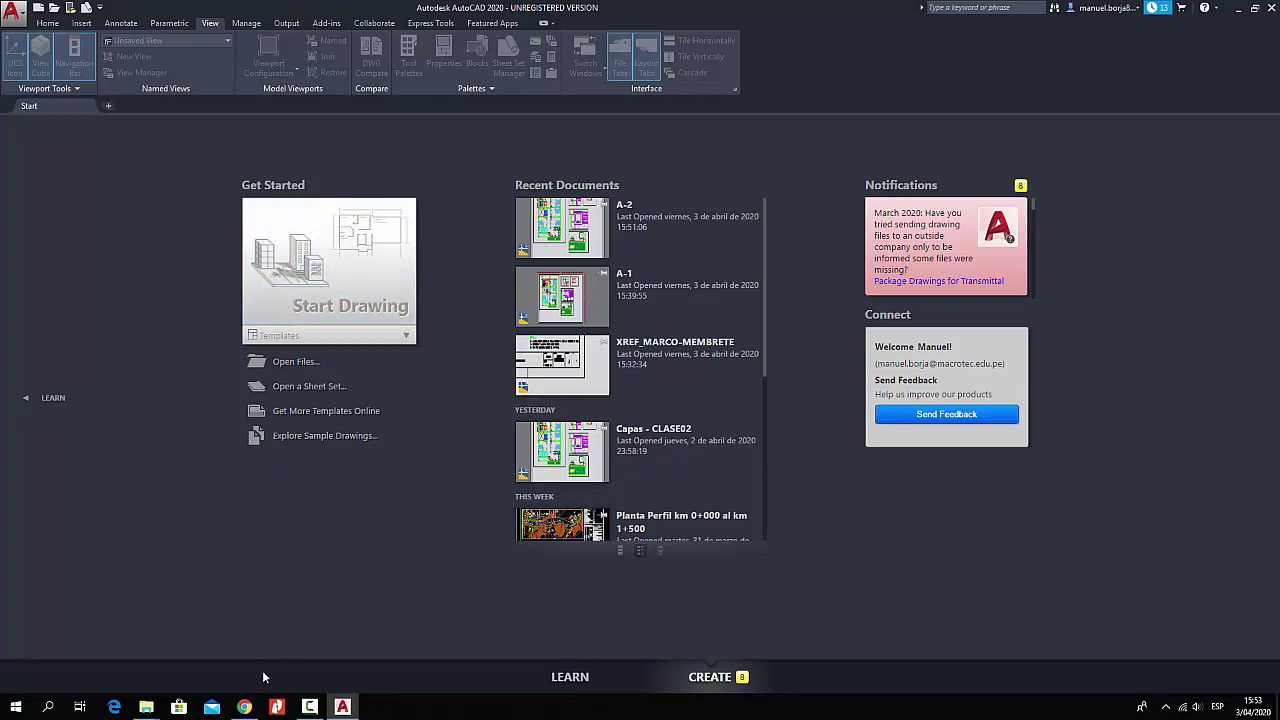
pyautogui.moveTo(146, 706)
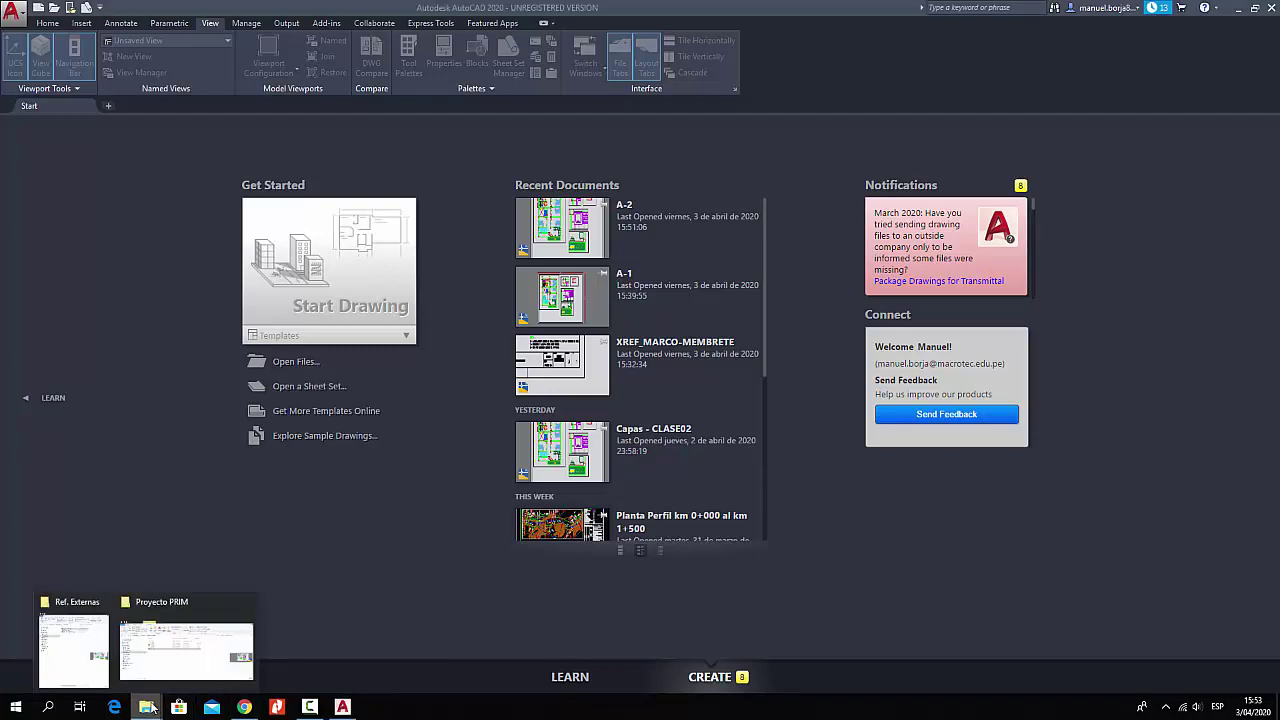
pyautogui.click(186, 646)
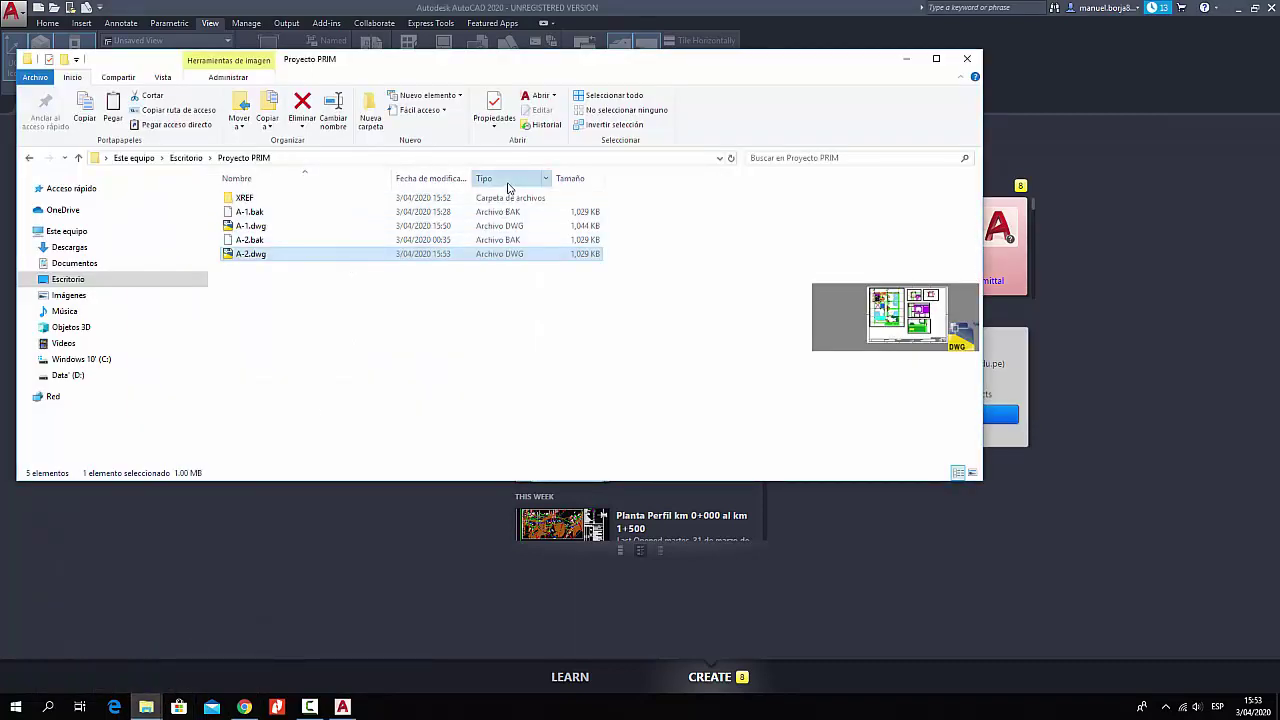
# - Sort the Proyecto PRIM folder by file type and delete the backup files A-1.bak and A-2.bak
pyautogui.click(484, 178)
pyautogui.moveTo(221, 217); pyautogui.dragTo(269, 228)
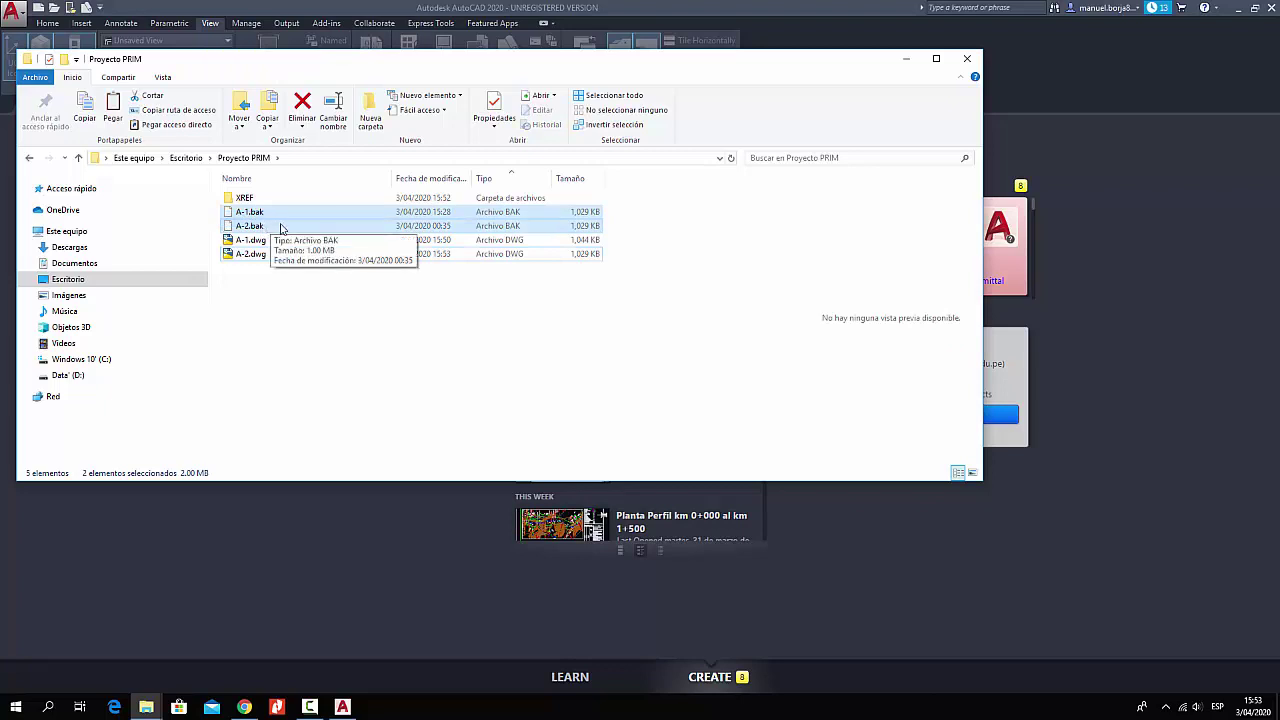
pyautogui.press('Delete')
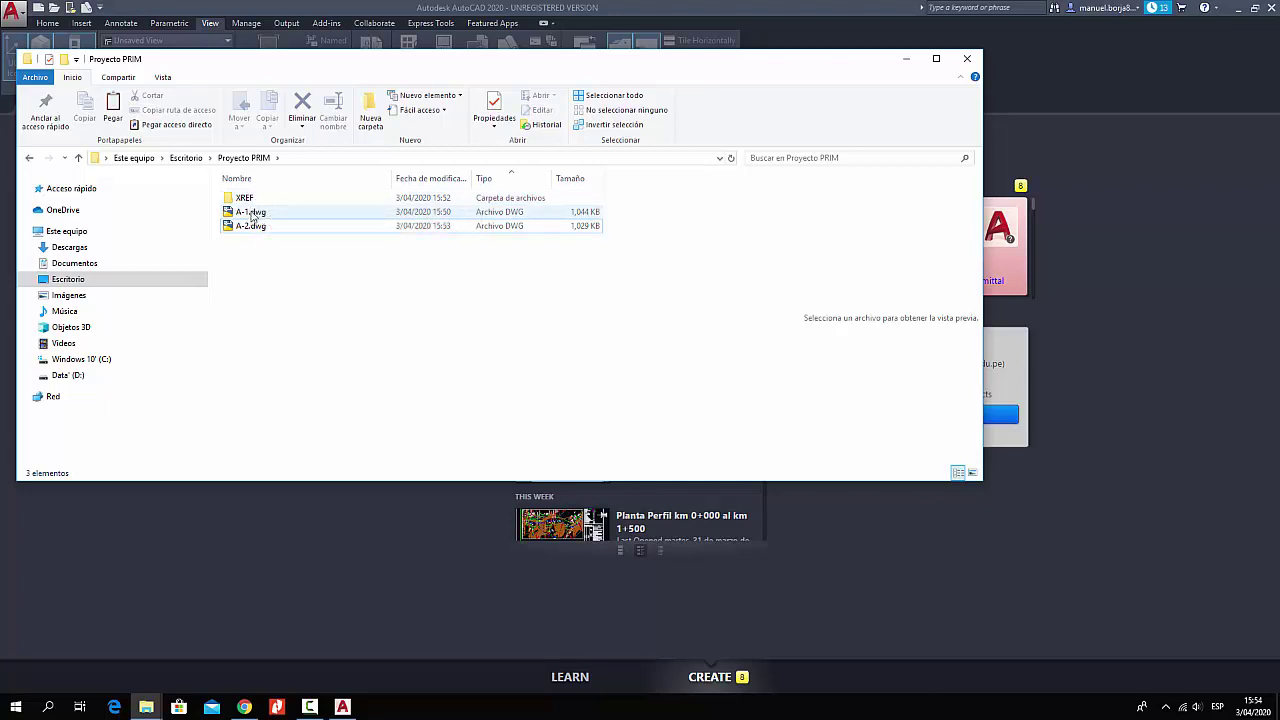
# - Open A-1.dwg from the Proyecto PRIM folder in AutoCAD and examine the scale, date, plan and code fields of its title block
pyautogui.click(250, 213)
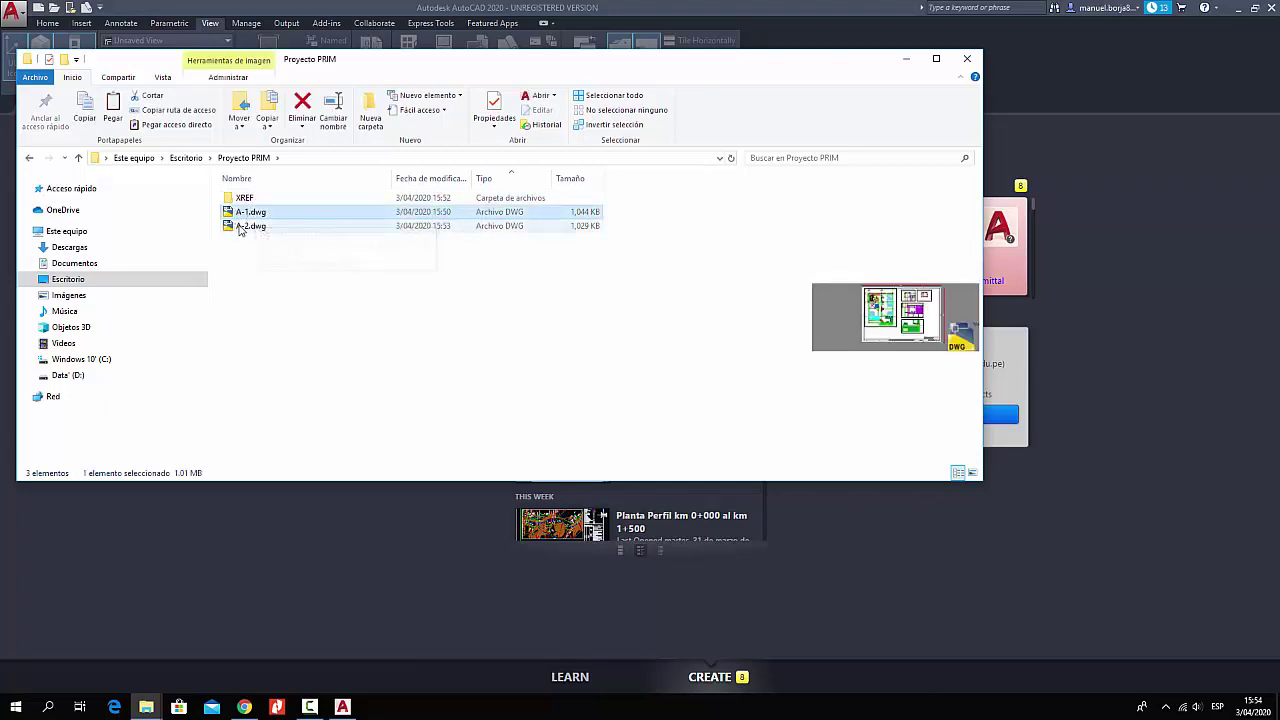
pyautogui.click(240, 227)
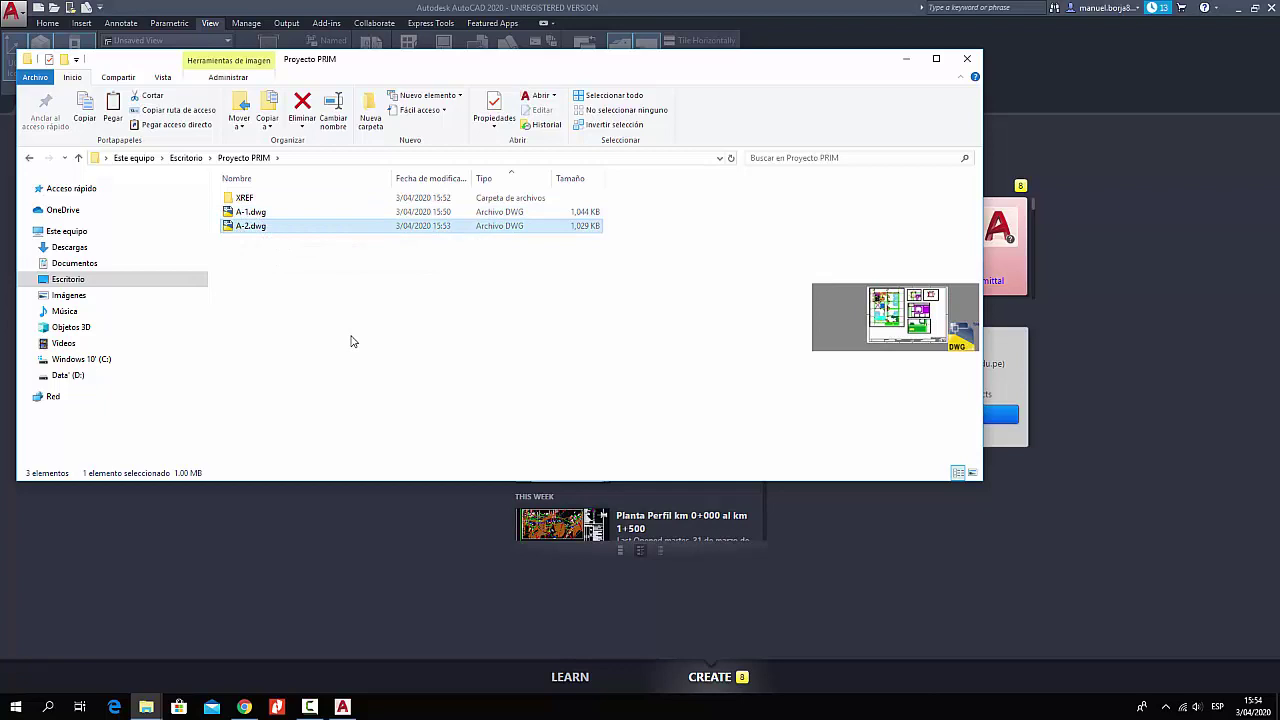
pyautogui.click(248, 214)
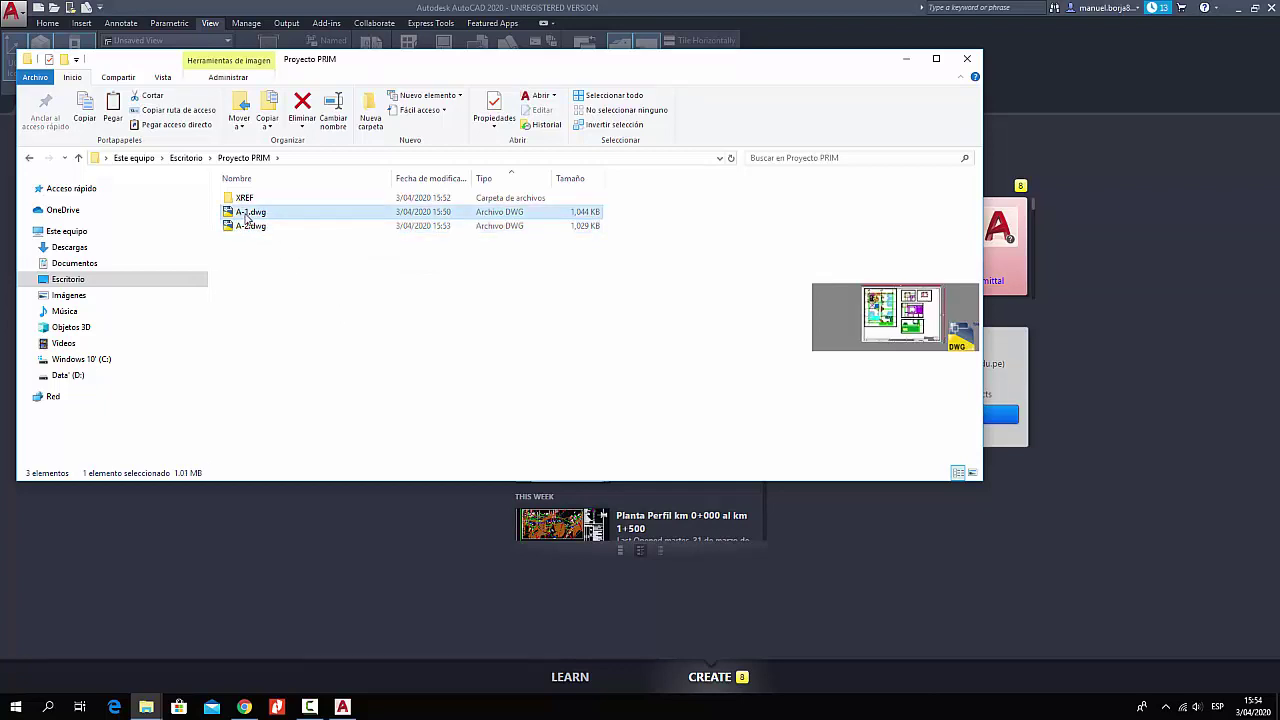
pyautogui.moveTo(237, 216); pyautogui.dragTo(785, 542)
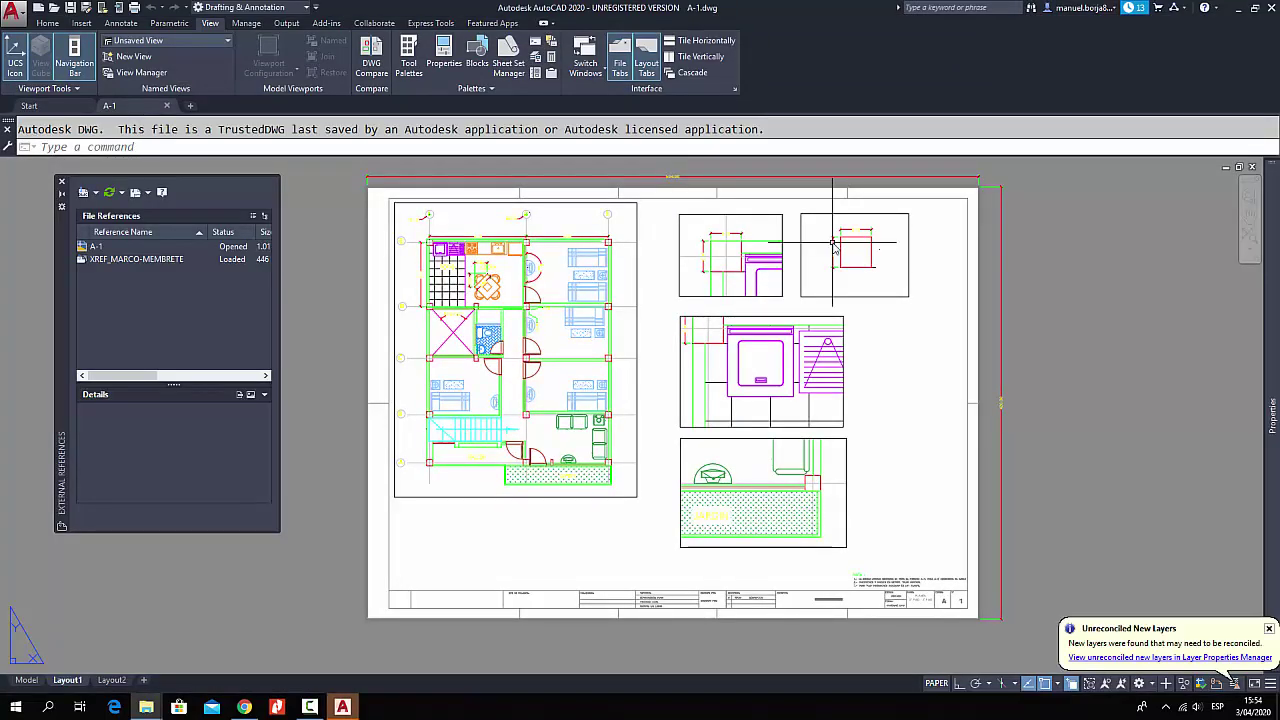
pyautogui.scroll(6, 961, 492)
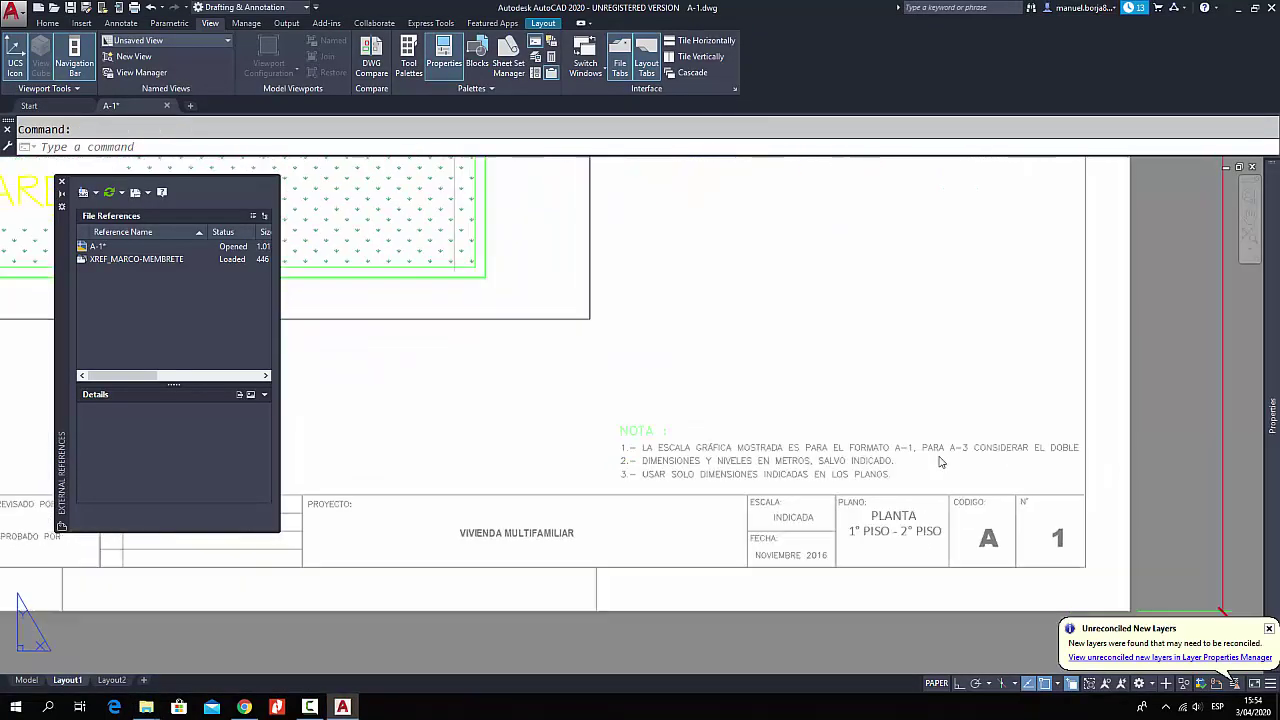
pyautogui.scroll(2, 871, 507)
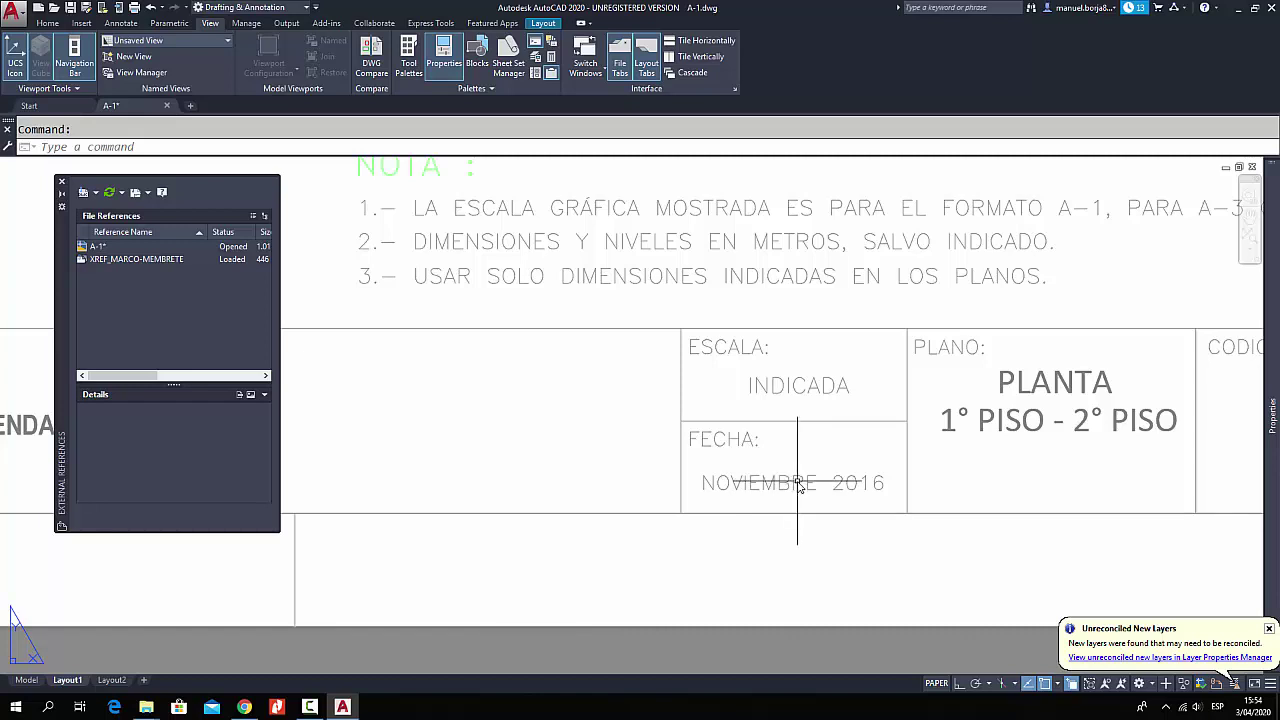
pyautogui.scroll(-2, 797, 487)
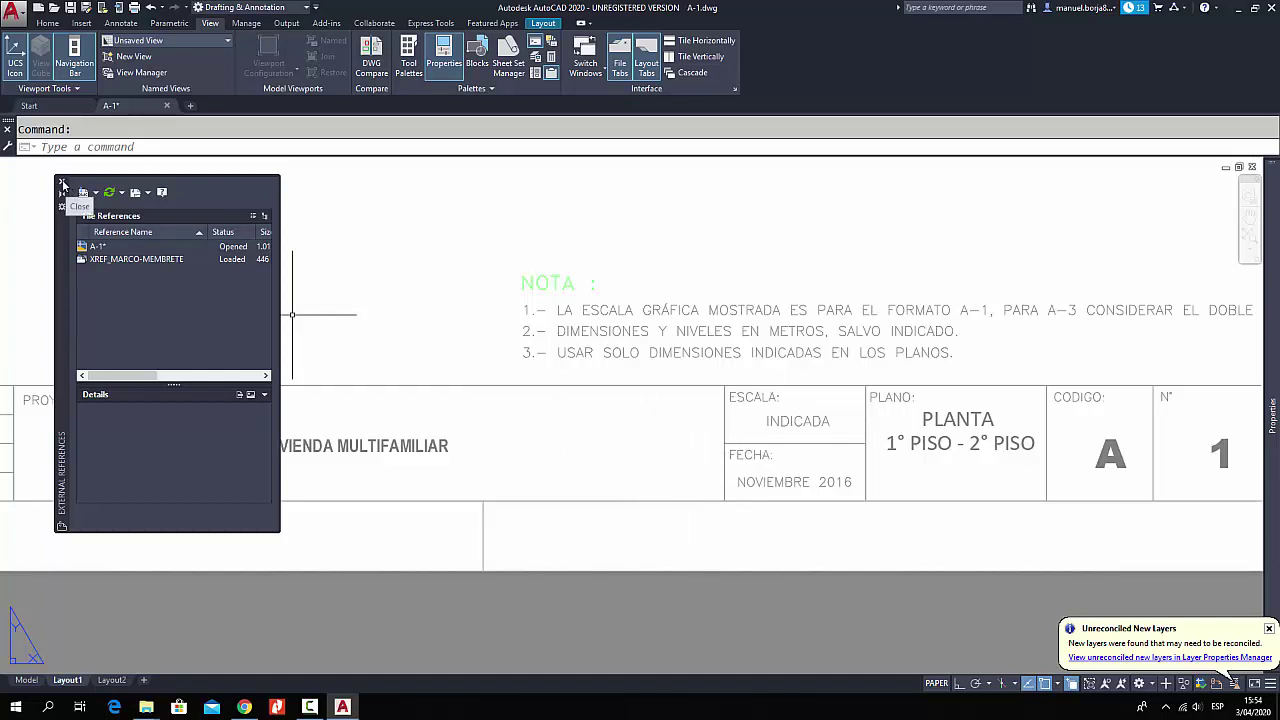
# - Close A-1.dwg without saving changes and return to the Proyecto PRIM folder in File Explorer
pyautogui.click(167, 106)
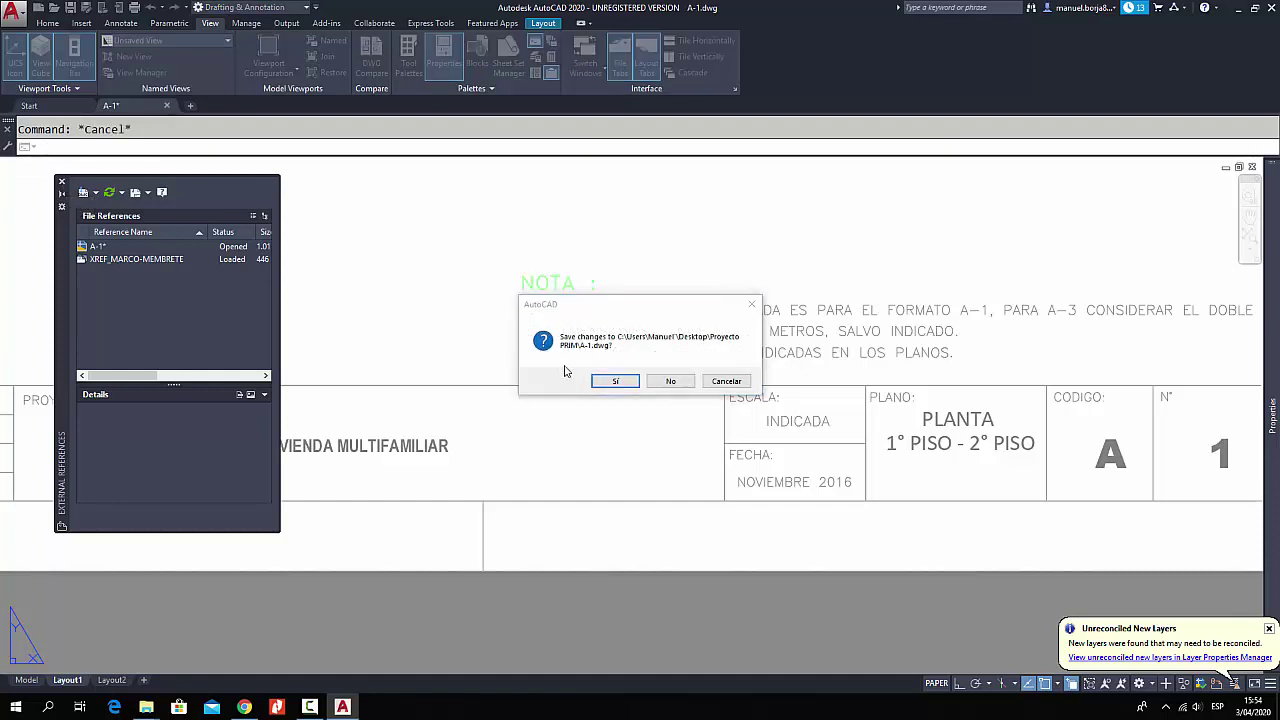
pyautogui.click(671, 382)
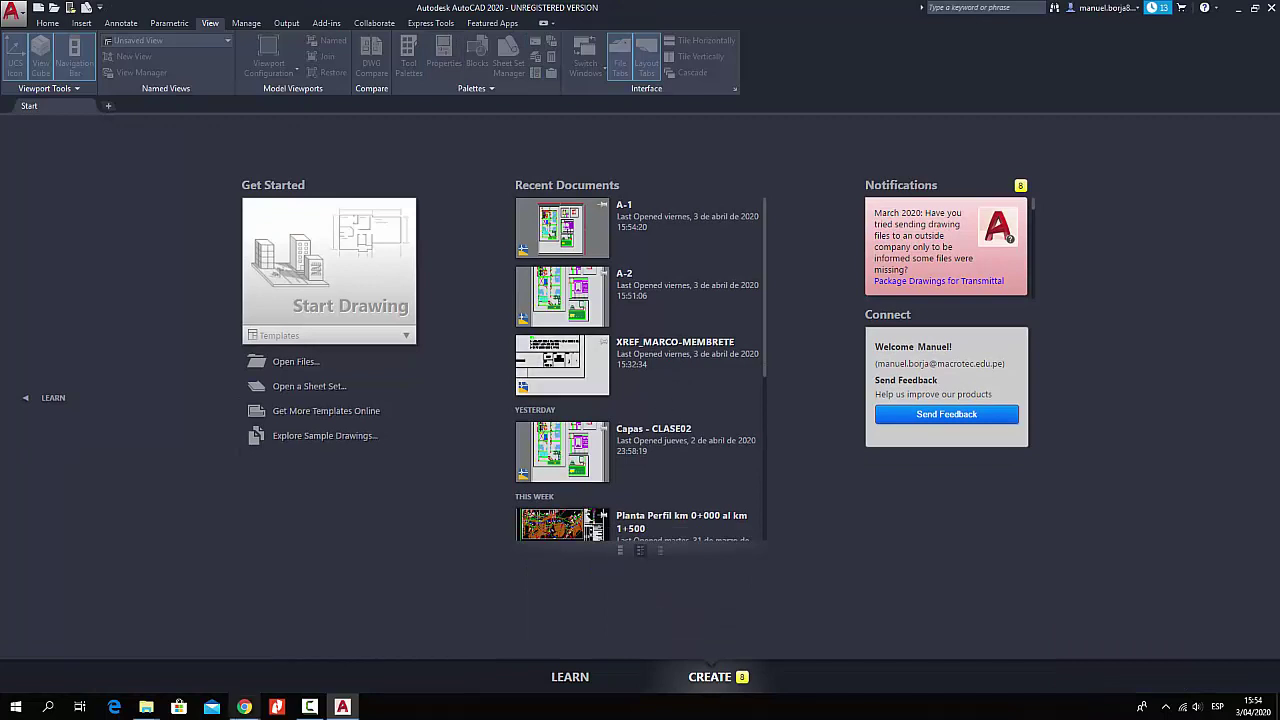
pyautogui.moveTo(146, 707)
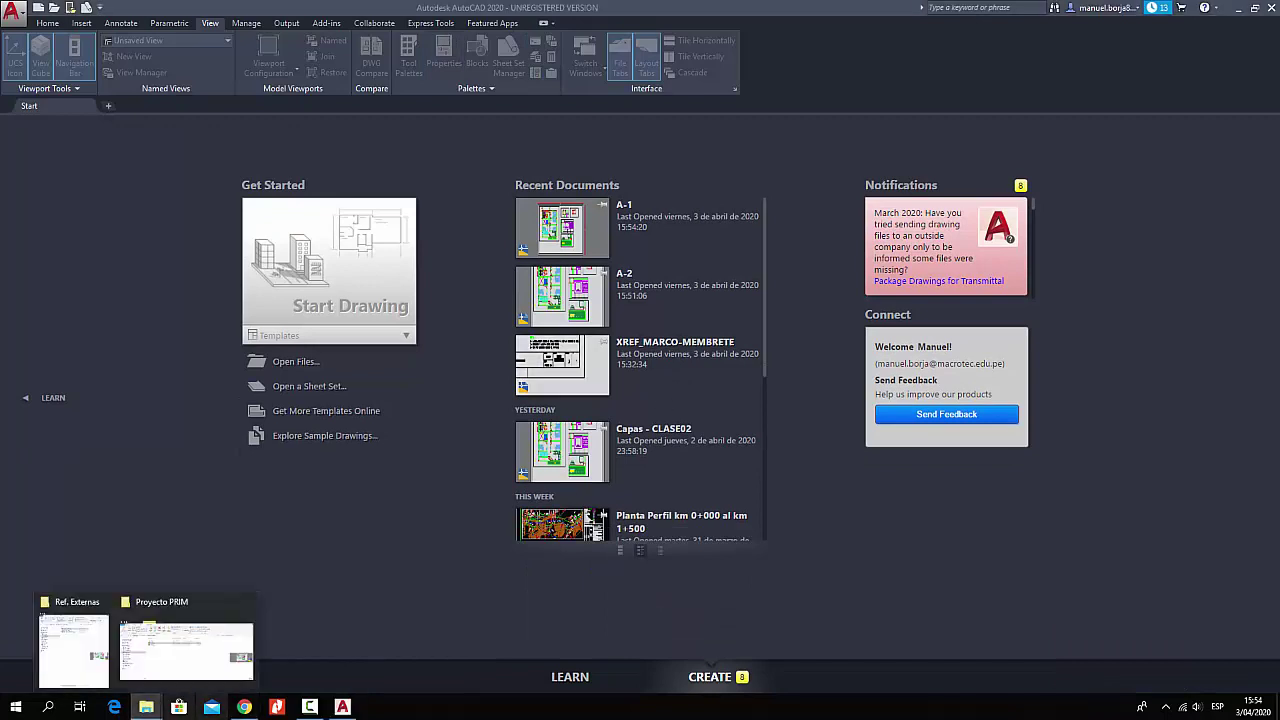
pyautogui.click(186, 652)
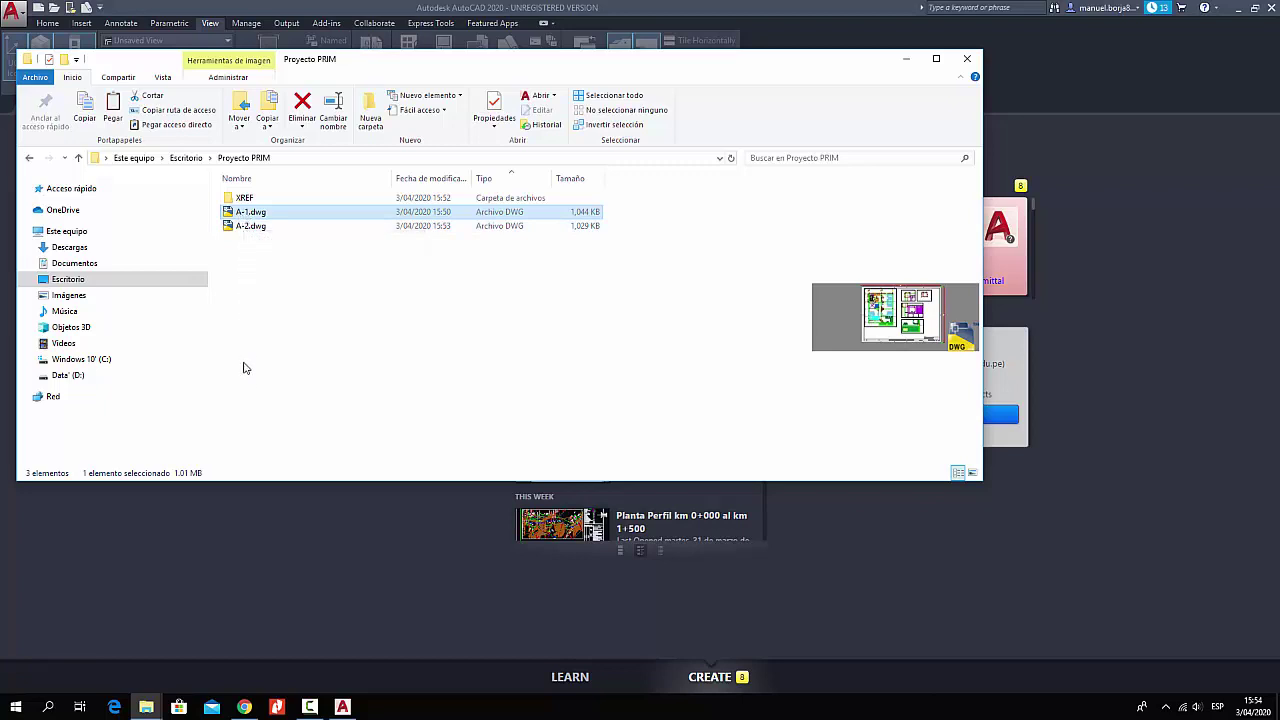
# - Open XREF_MARCO-MEMBRETE.dwg from the XREF folder in AutoCAD and close the External References palette
pyautogui.click(252, 200)
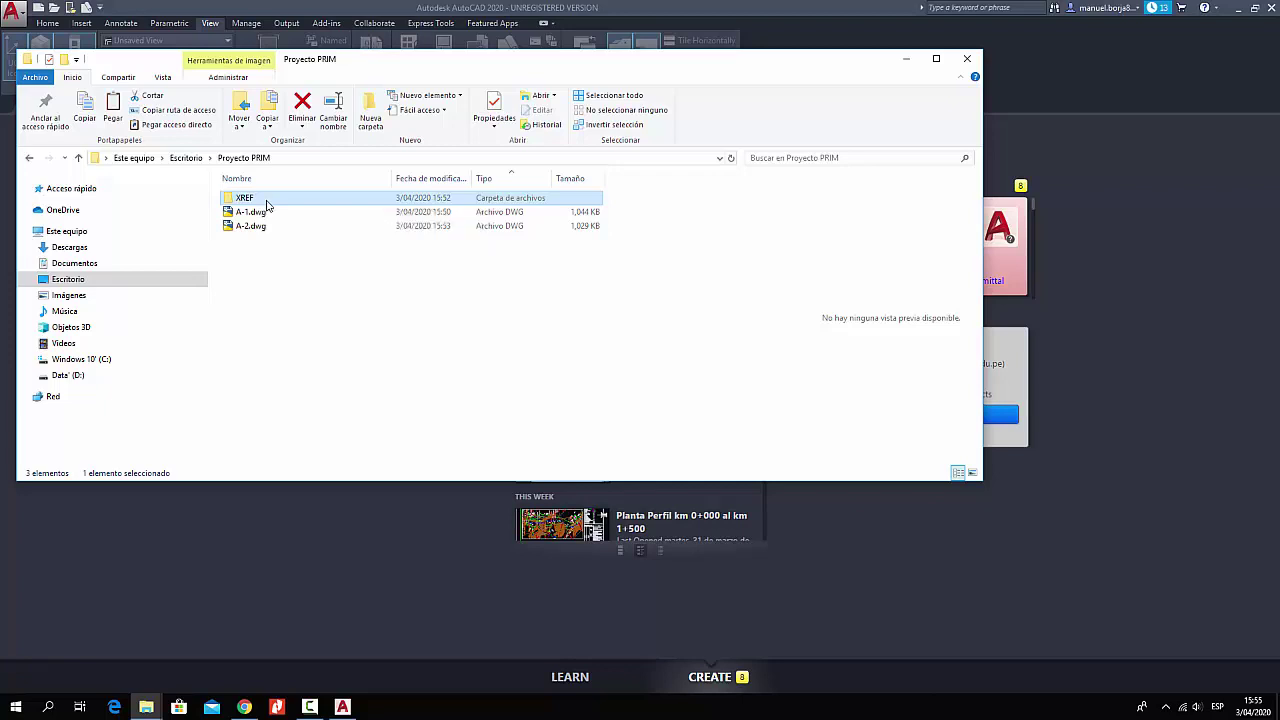
pyautogui.doubleClick(267, 205)
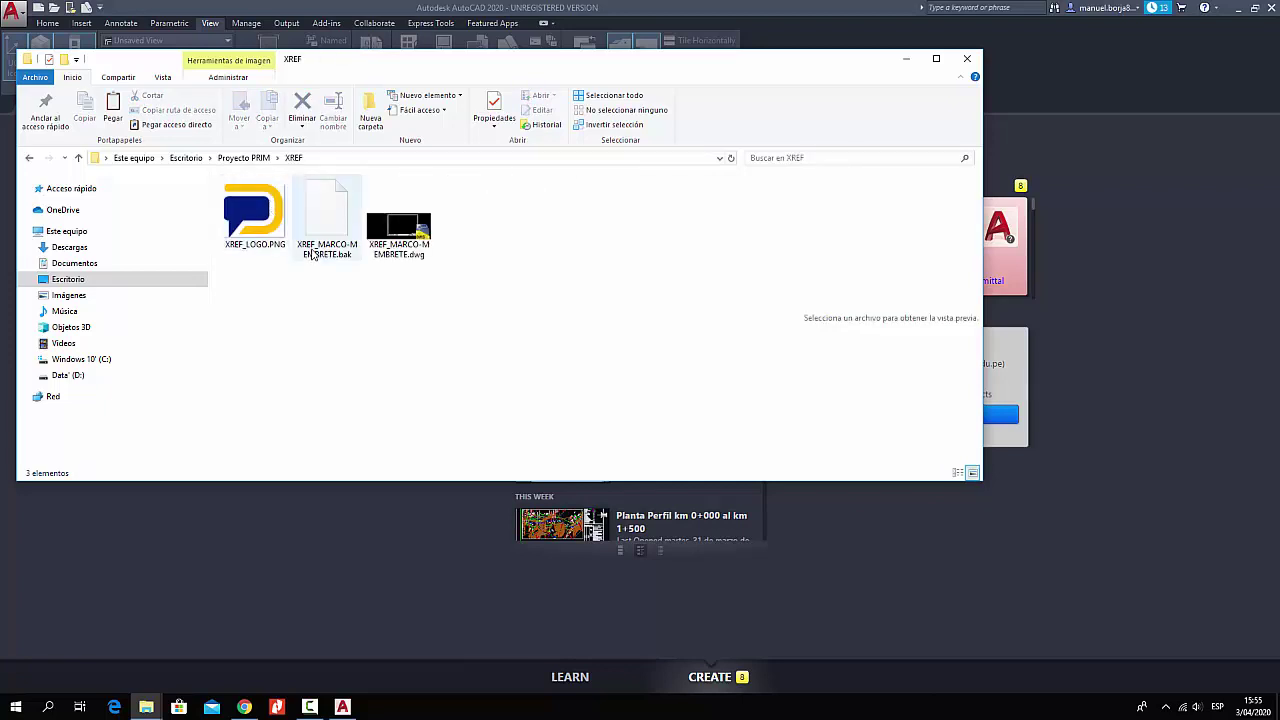
pyautogui.click(380, 250)
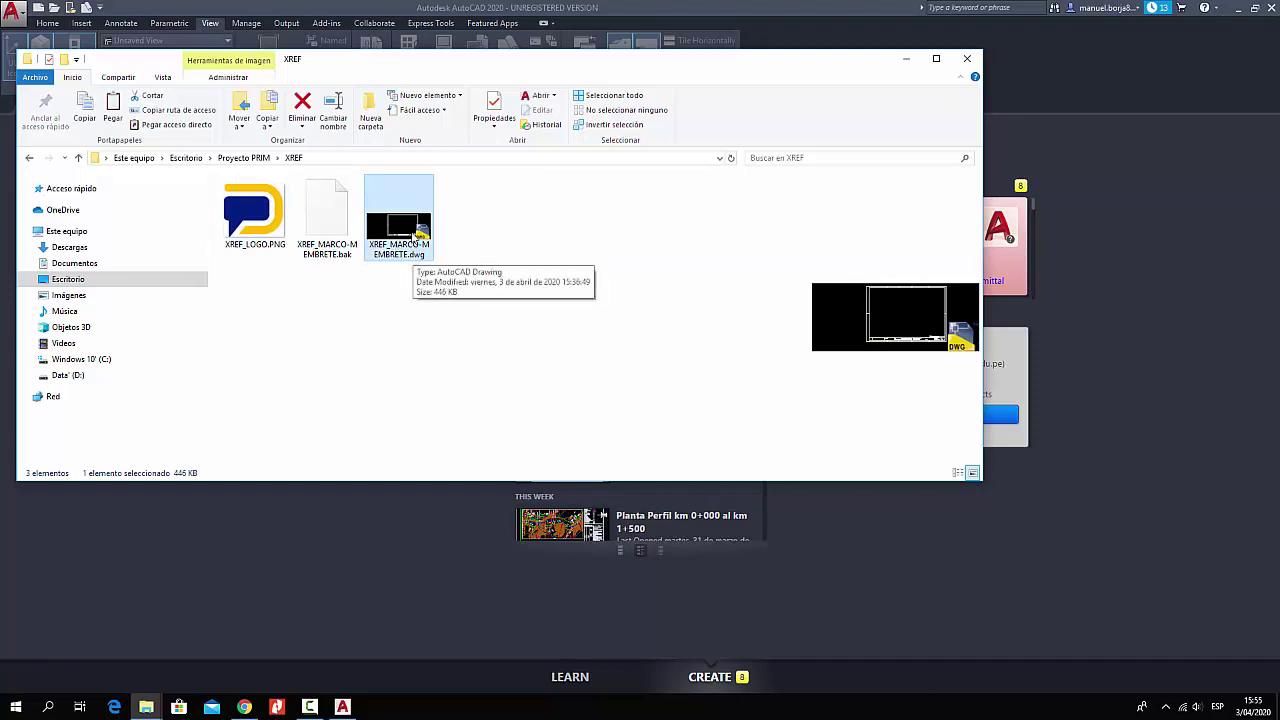
pyautogui.moveTo(413, 258); pyautogui.dragTo(431, 513)
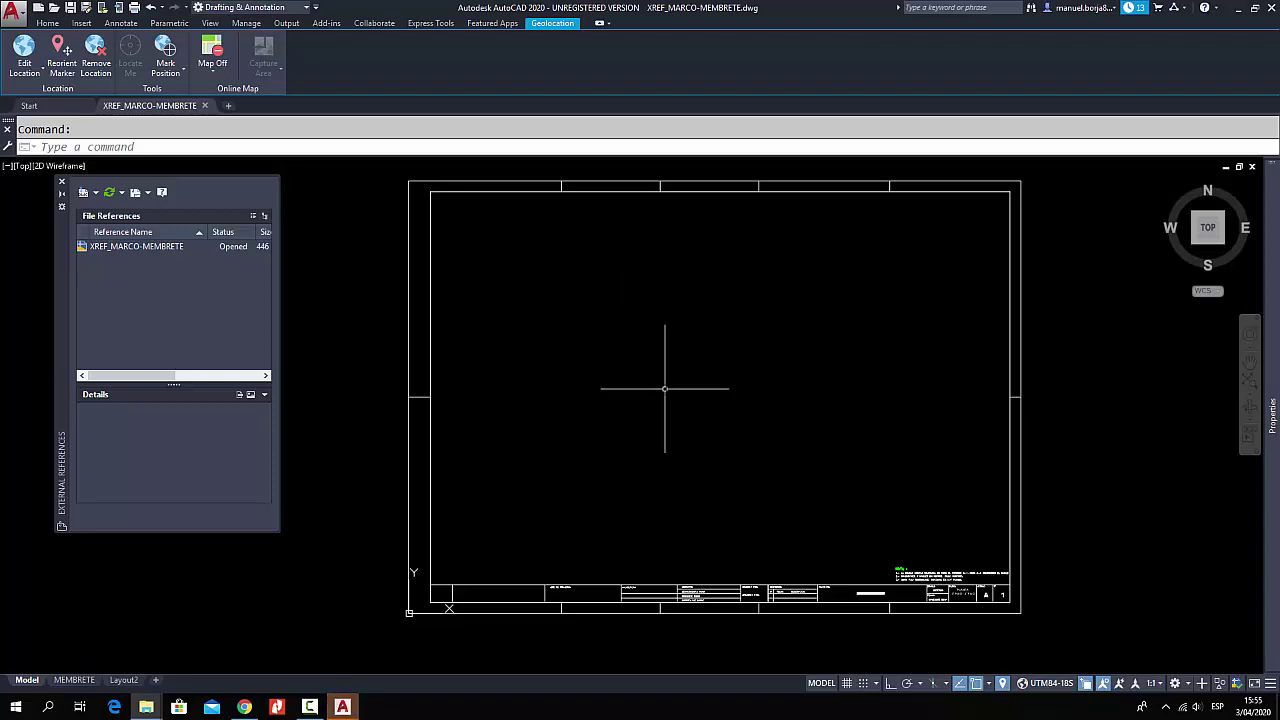
pyautogui.moveTo(671, 384); pyautogui.dragTo(660, 330, button='middle')
pyautogui.click(62, 184)
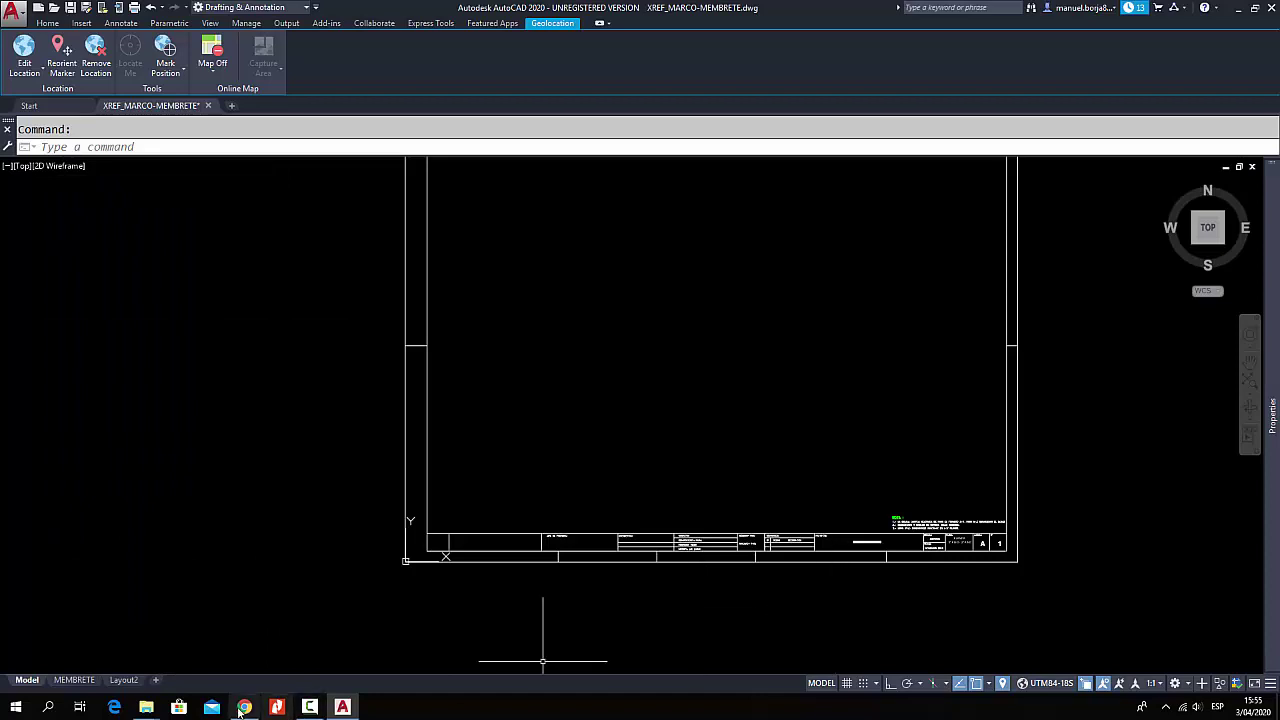
pyautogui.moveTo(243, 708)
pyautogui.click(310, 708)
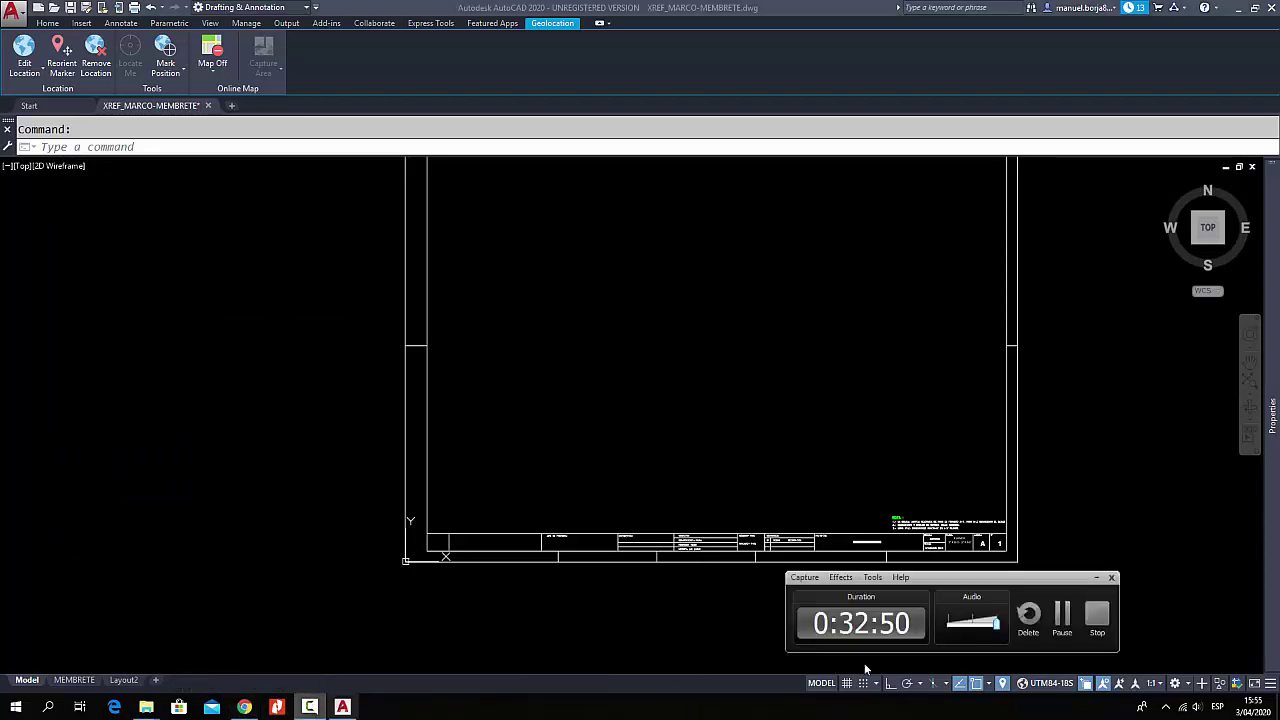
pyautogui.click(1068, 613)
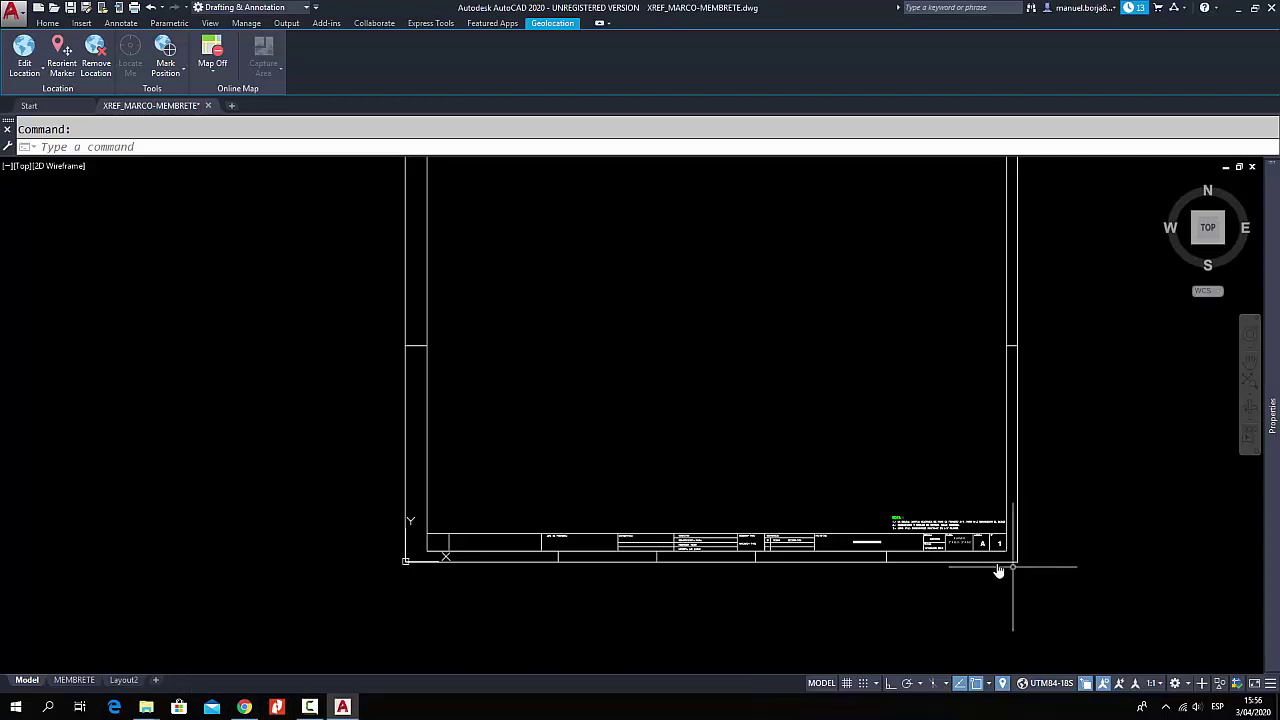
# - Change the FECHA text in the title block to ABRIL 2020 and end the text editing command
pyautogui.scroll(4, 986, 565)
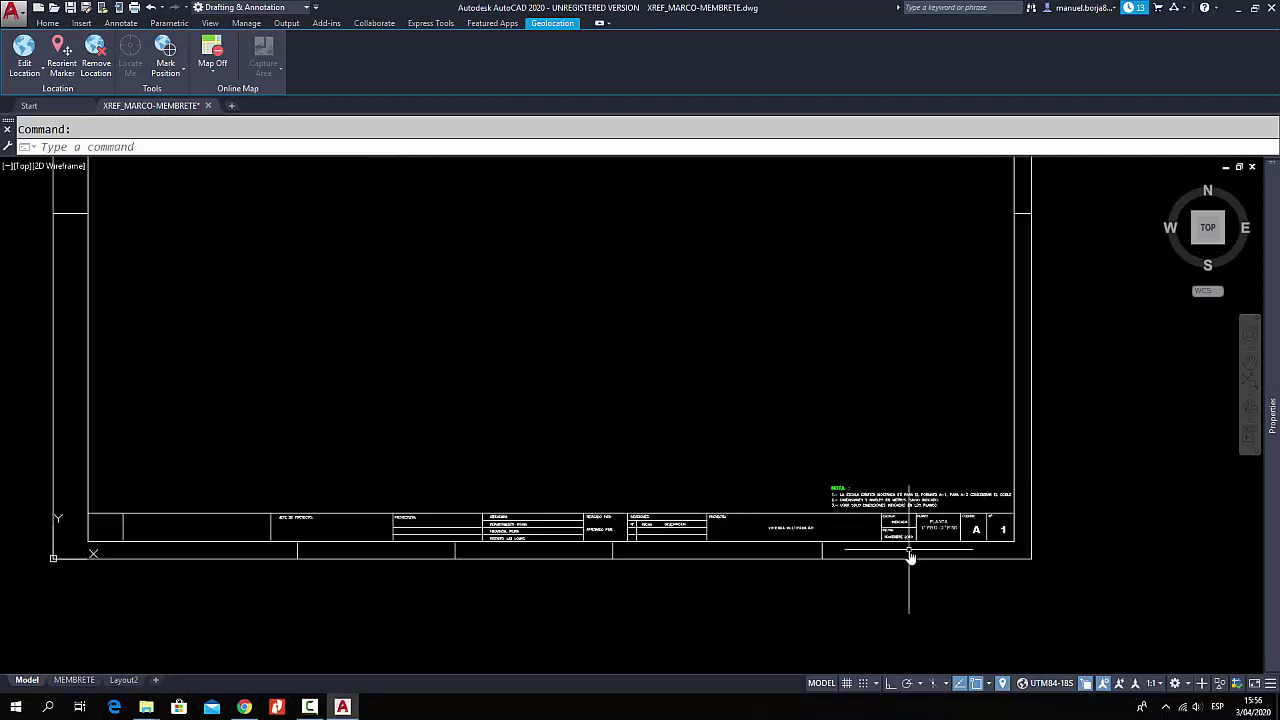
pyautogui.scroll(7, 912, 560)
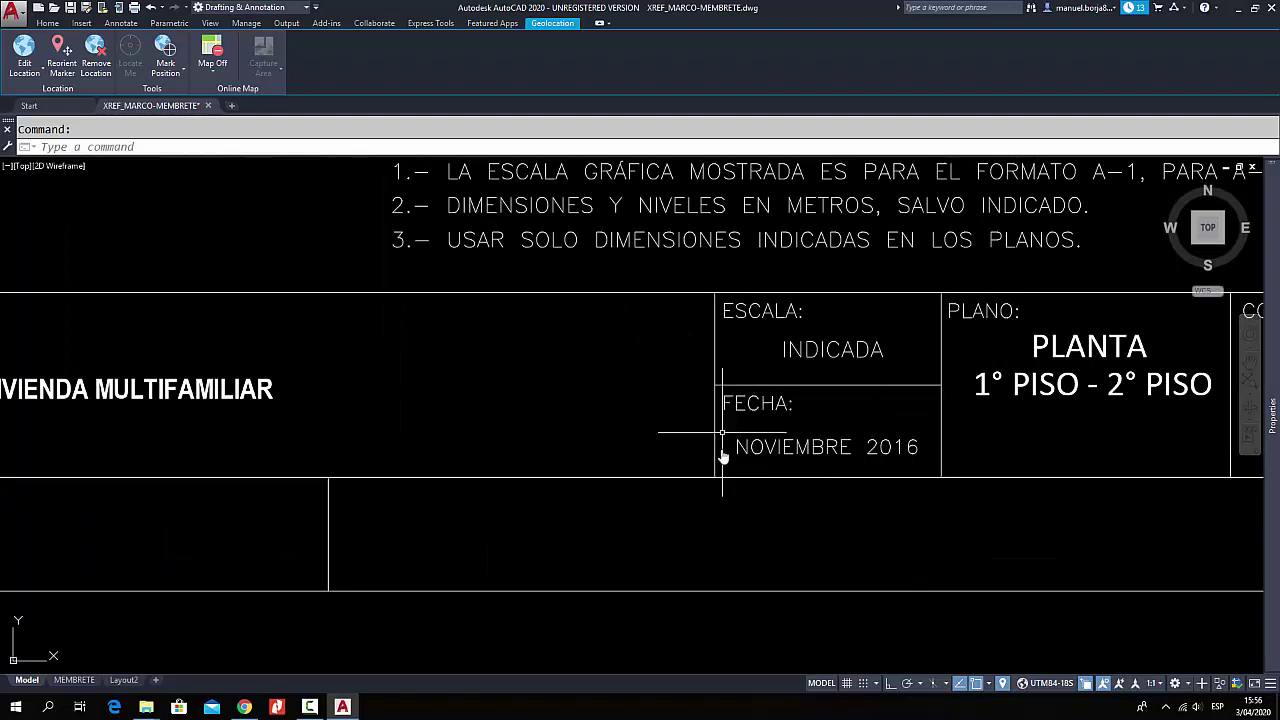
pyautogui.moveTo(869, 509); pyautogui.dragTo(866, 486, button='middle')
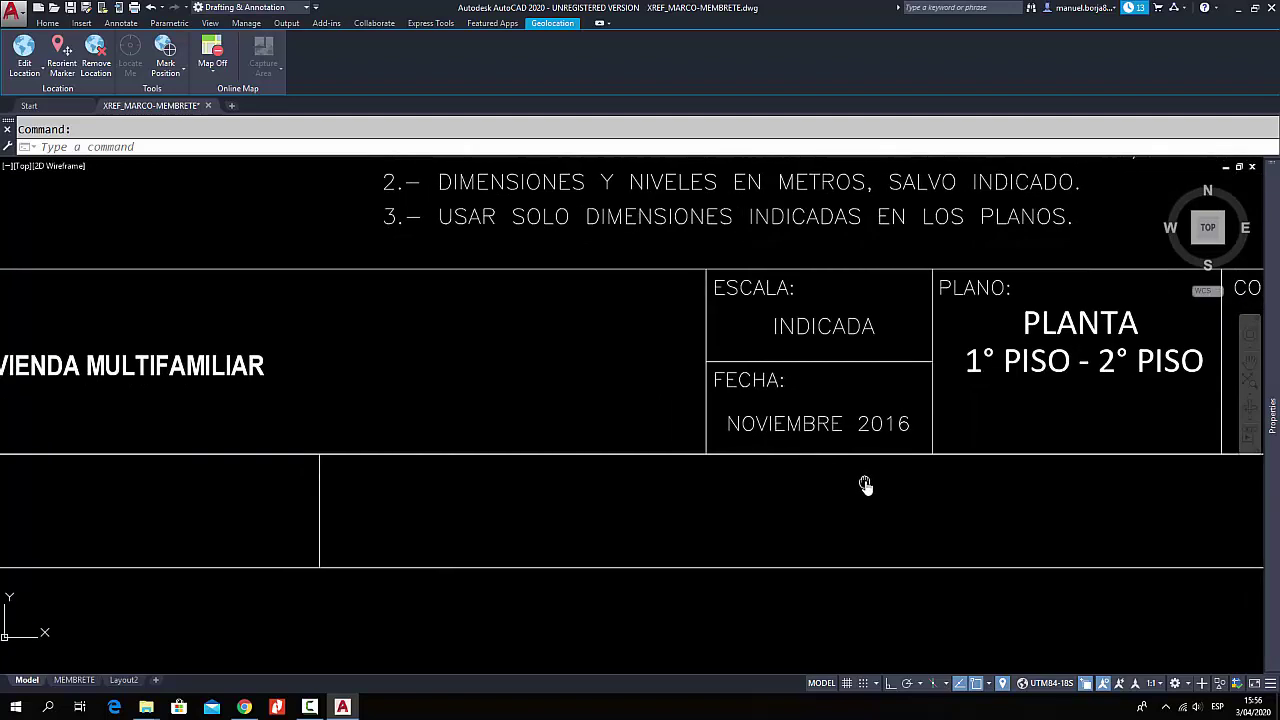
pyautogui.doubleClick(837, 438)
pyautogui.moveTo(843, 426); pyautogui.dragTo(803, 426)
pyautogui.hotkey('ctrl', 'a')
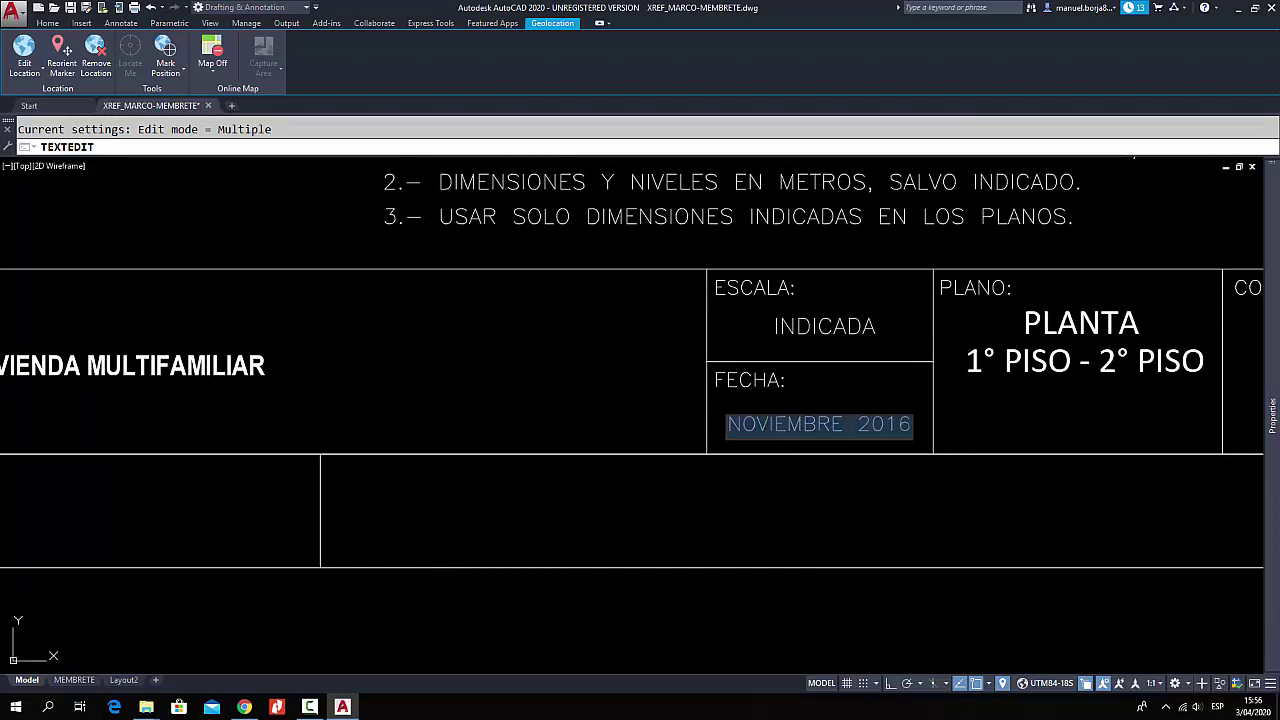
pyautogui.write('ABRIL')
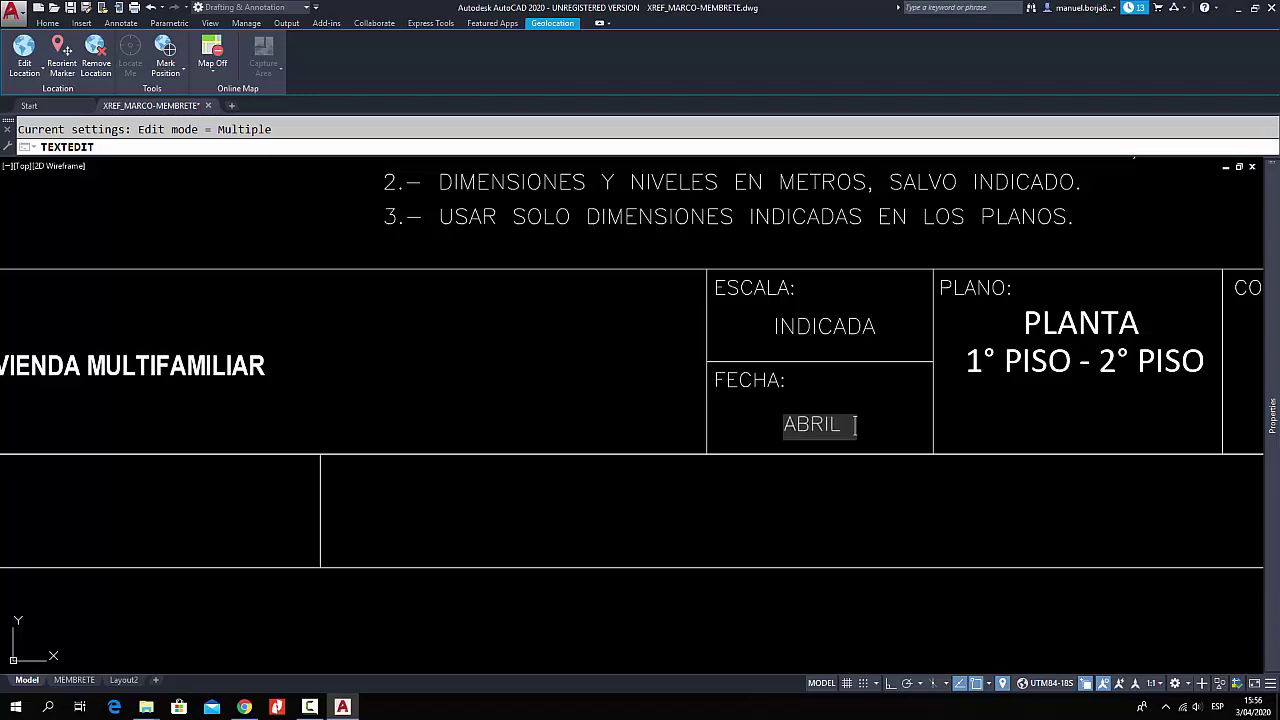
pyautogui.write(' 2020')
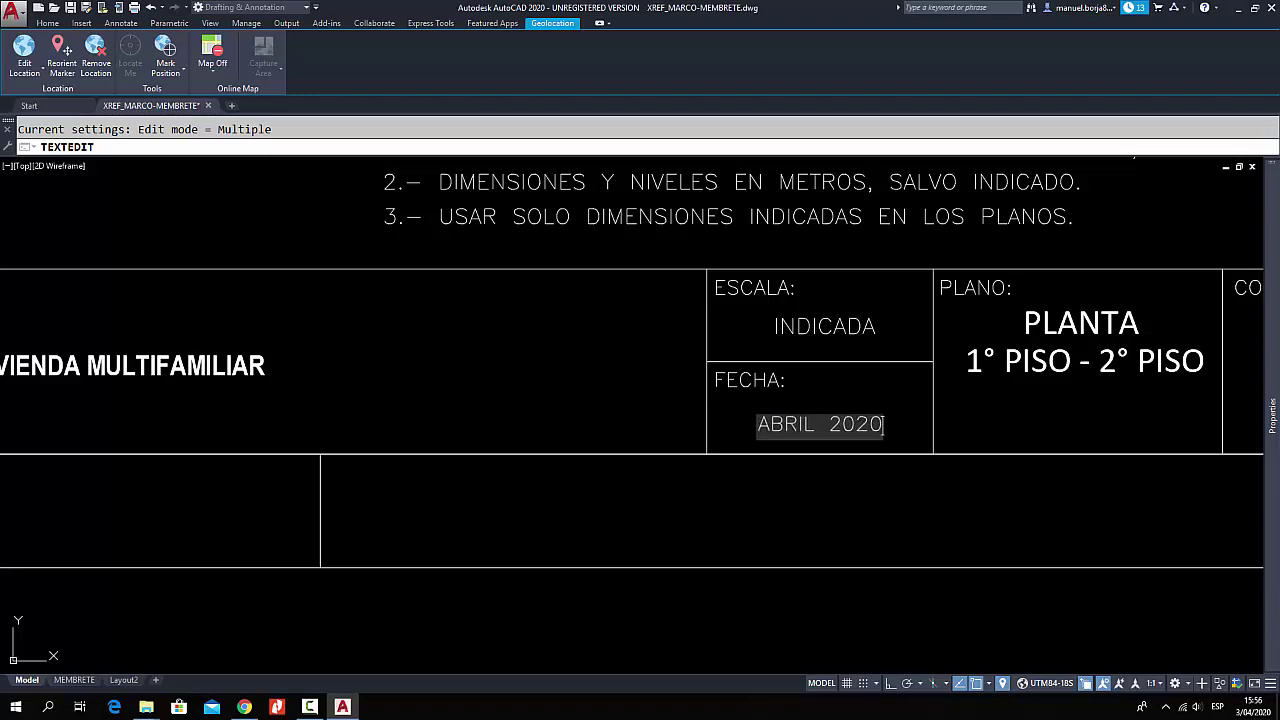
pyautogui.click(823, 396)
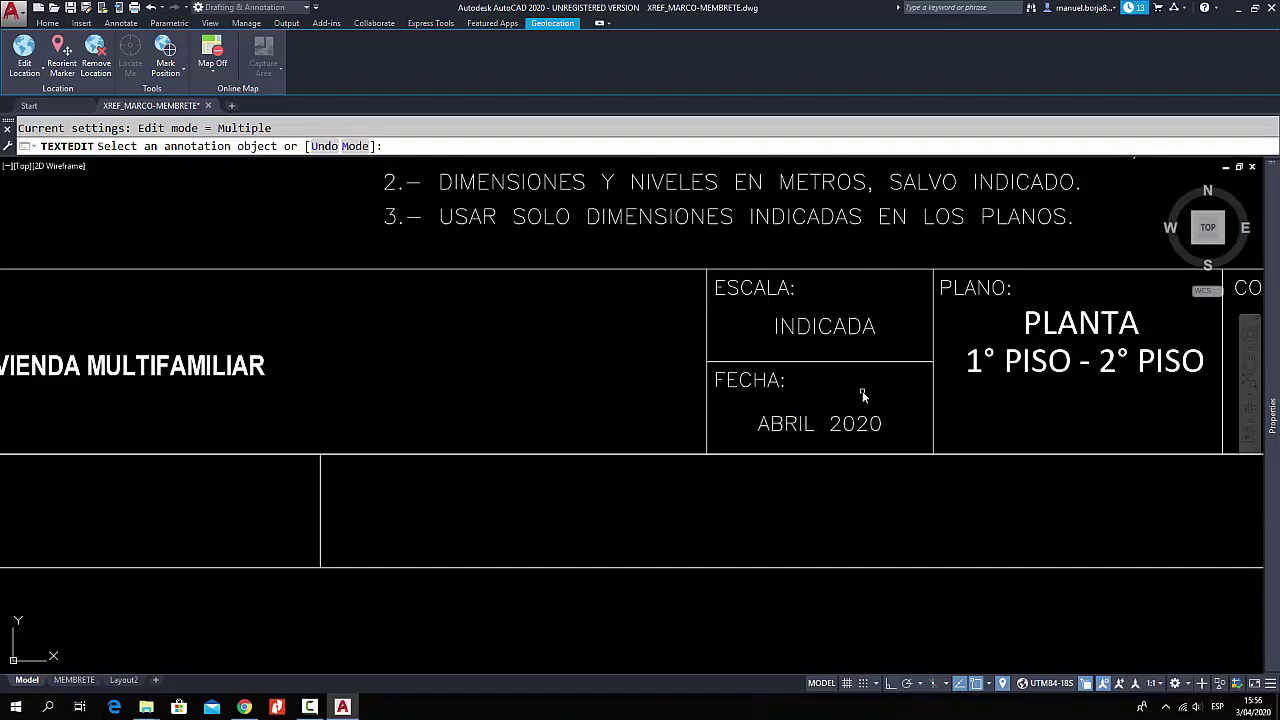
pyautogui.rightClick(862, 391)
pyautogui.click(893, 401)
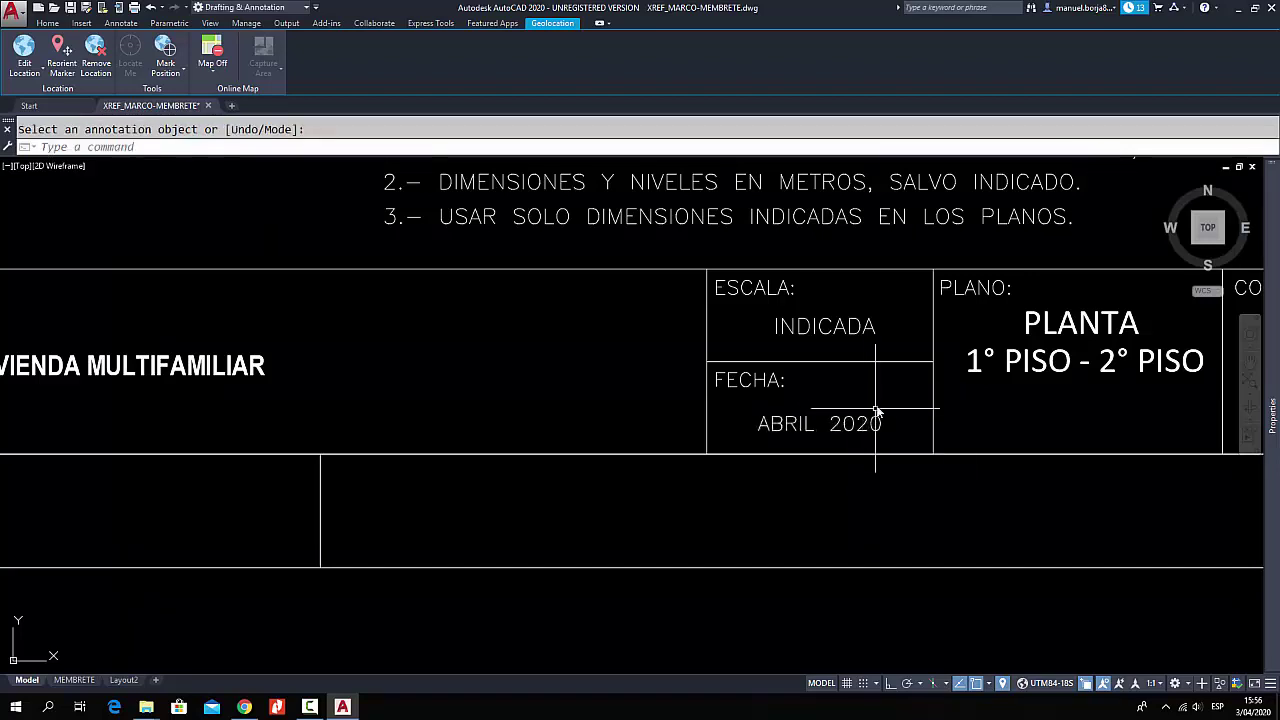
pyautogui.moveTo(472, 287); pyautogui.dragTo(538, 293, button='middle')
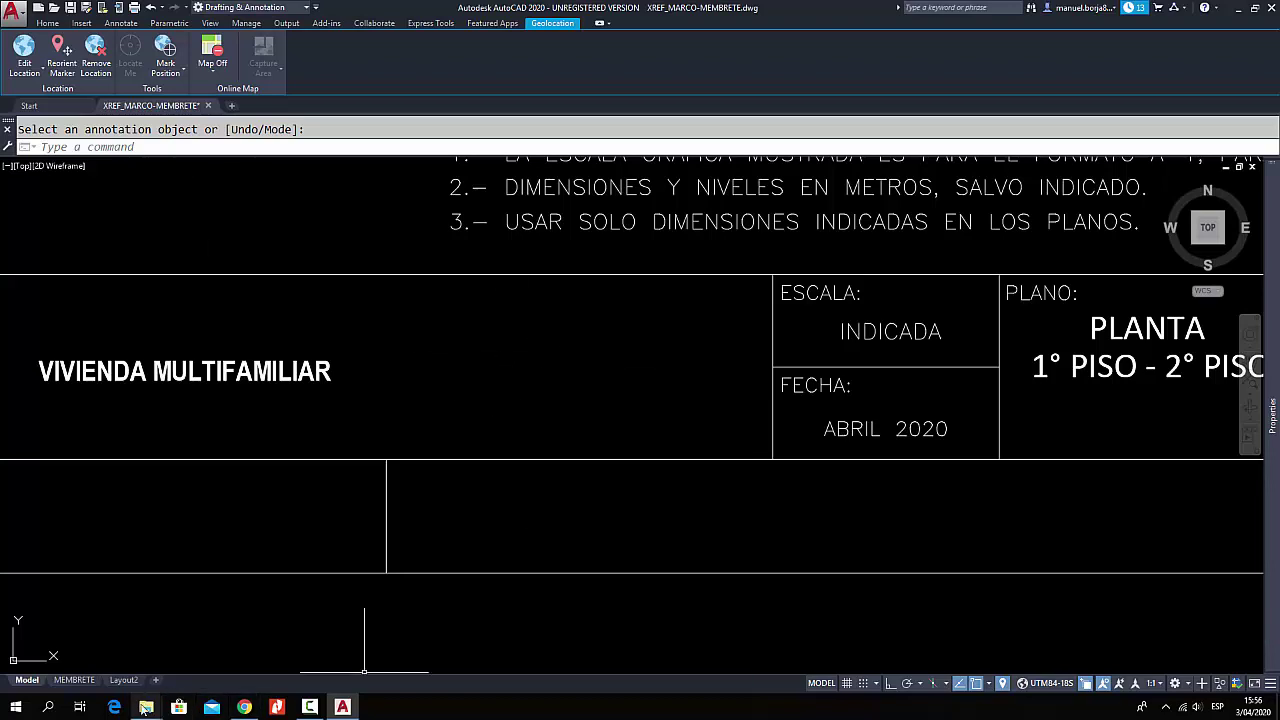
# - Open A-1.dwg from the Proyecto PRIM folder in AutoCAD and examine the date field of its title block
pyautogui.moveTo(145, 708)
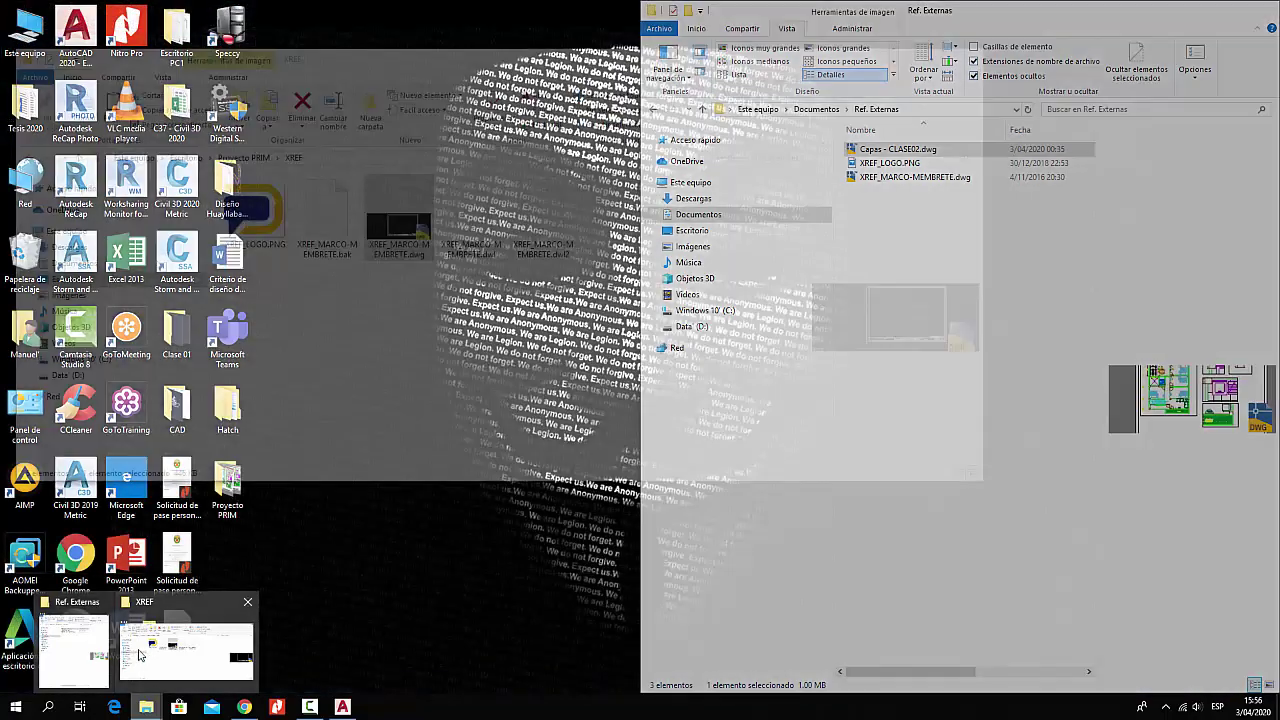
pyautogui.click(175, 650)
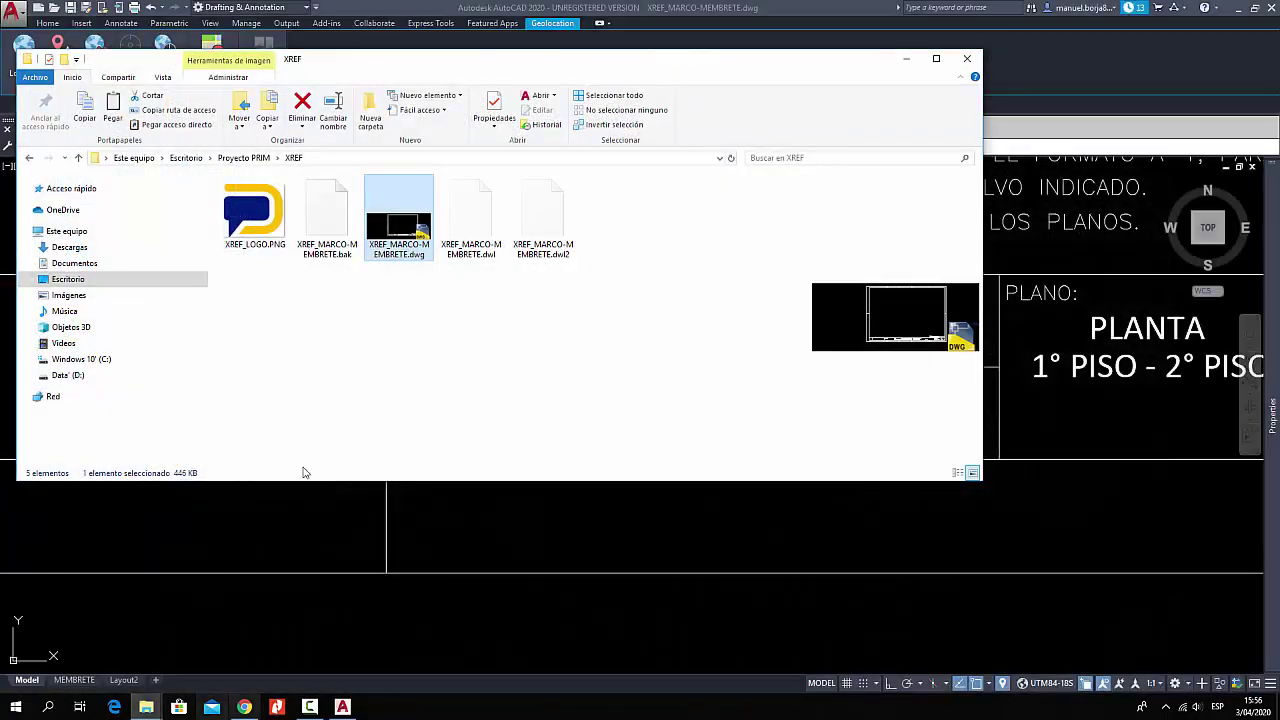
pyautogui.click(244, 158)
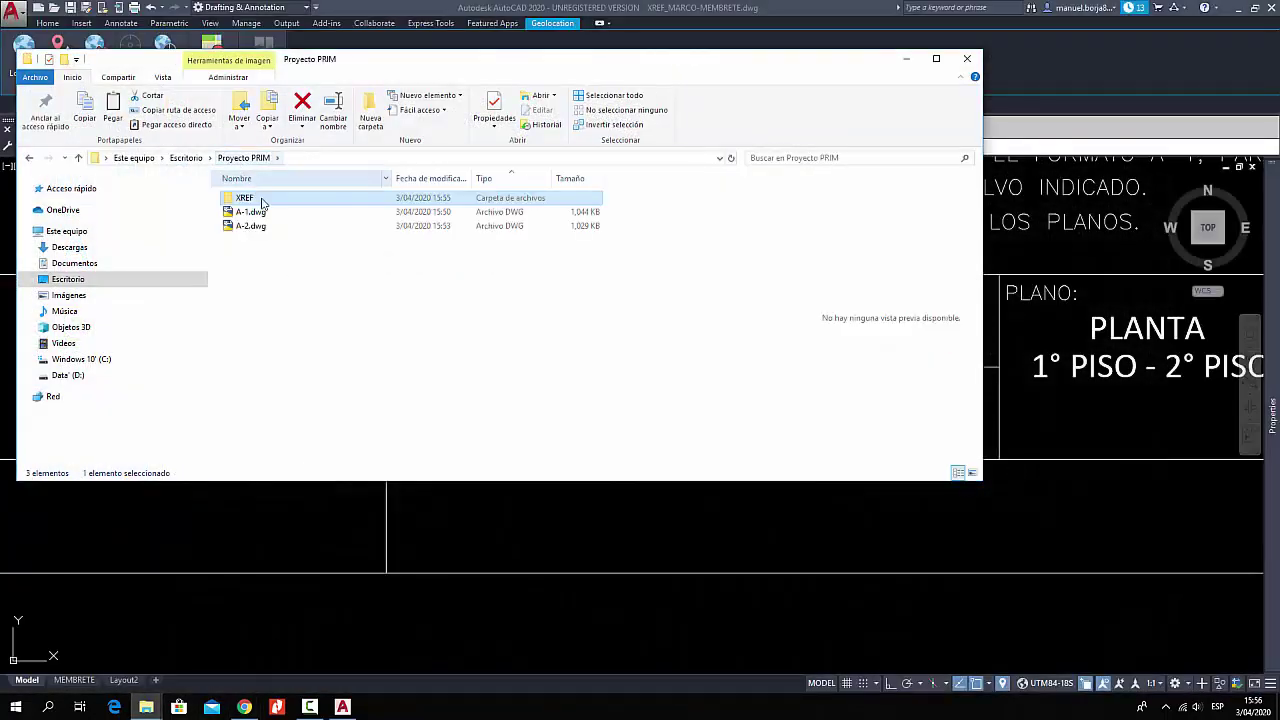
pyautogui.click(252, 212)
pyautogui.moveTo(1040, 312); pyautogui.dragTo(1020, 143)
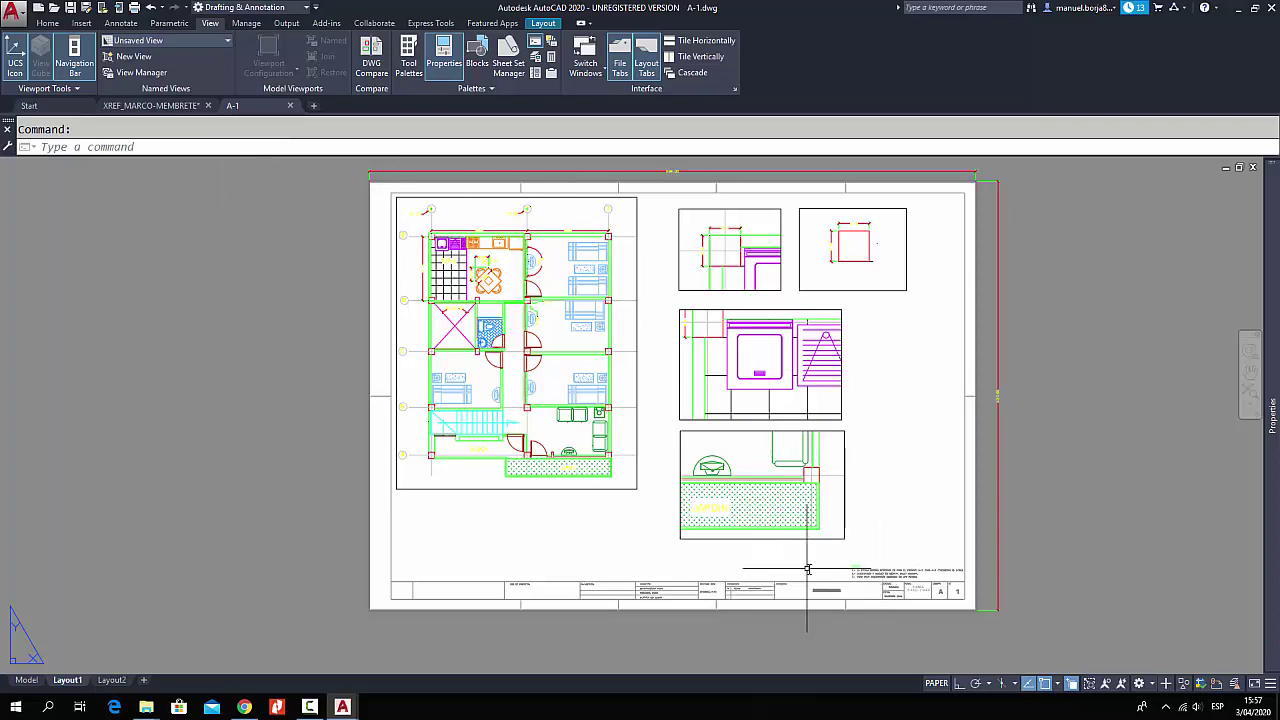
pyautogui.scroll(6, 873, 576)
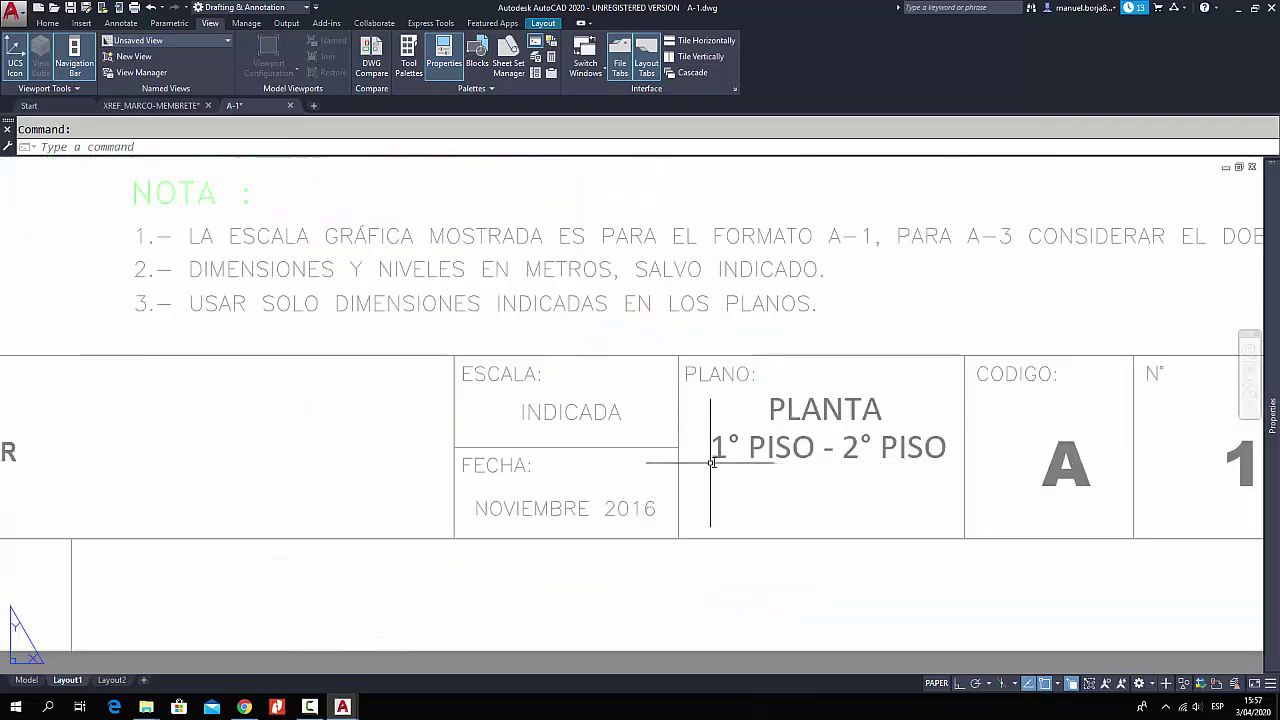
pyautogui.moveTo(714, 457); pyautogui.dragTo(885, 385, button='middle')
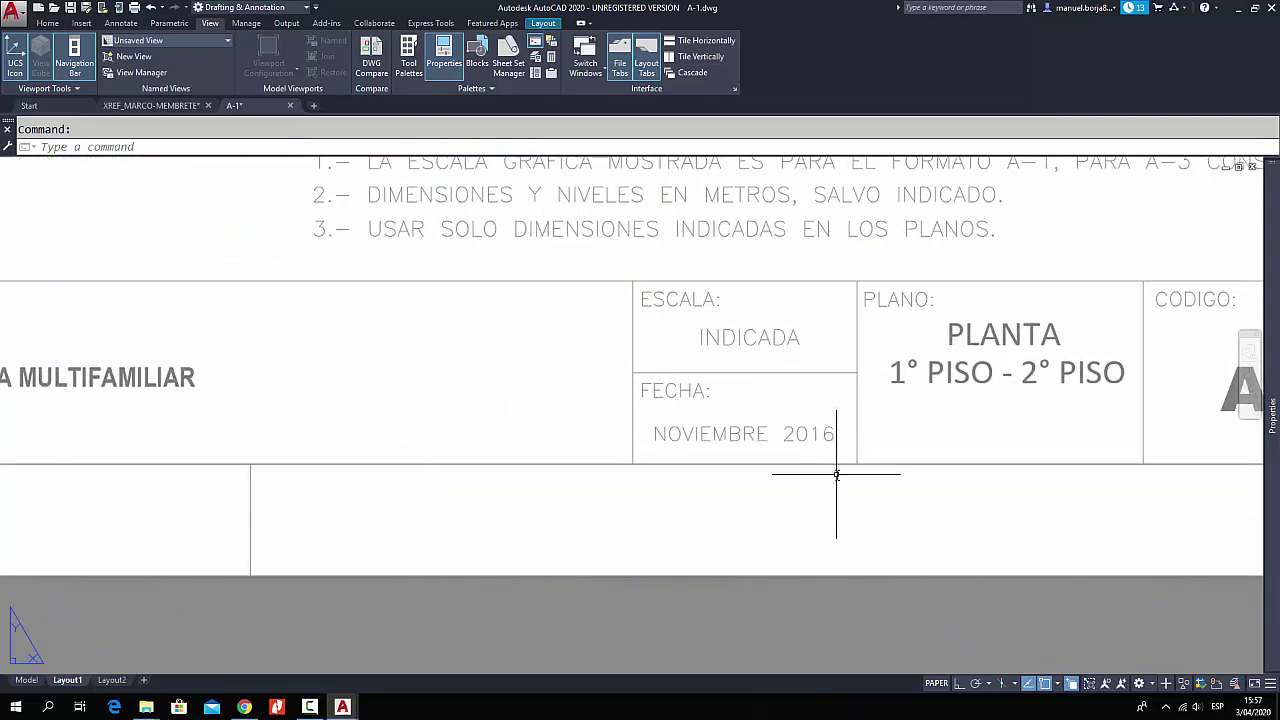
# - Save the XREF_MARCO-MEMBRETE drawing with its edited date and return to the A-1 drawing
pyautogui.click(132, 107)
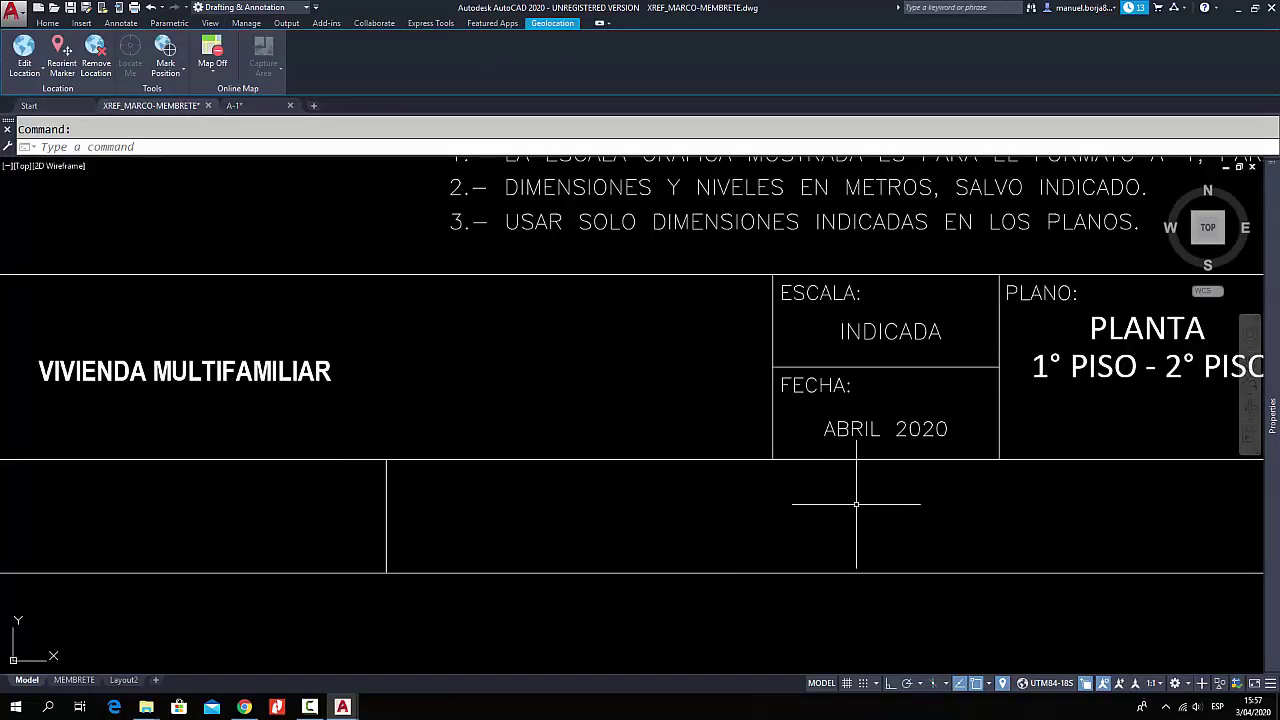
pyautogui.moveTo(853, 440); pyautogui.dragTo(823, 438, button='middle')
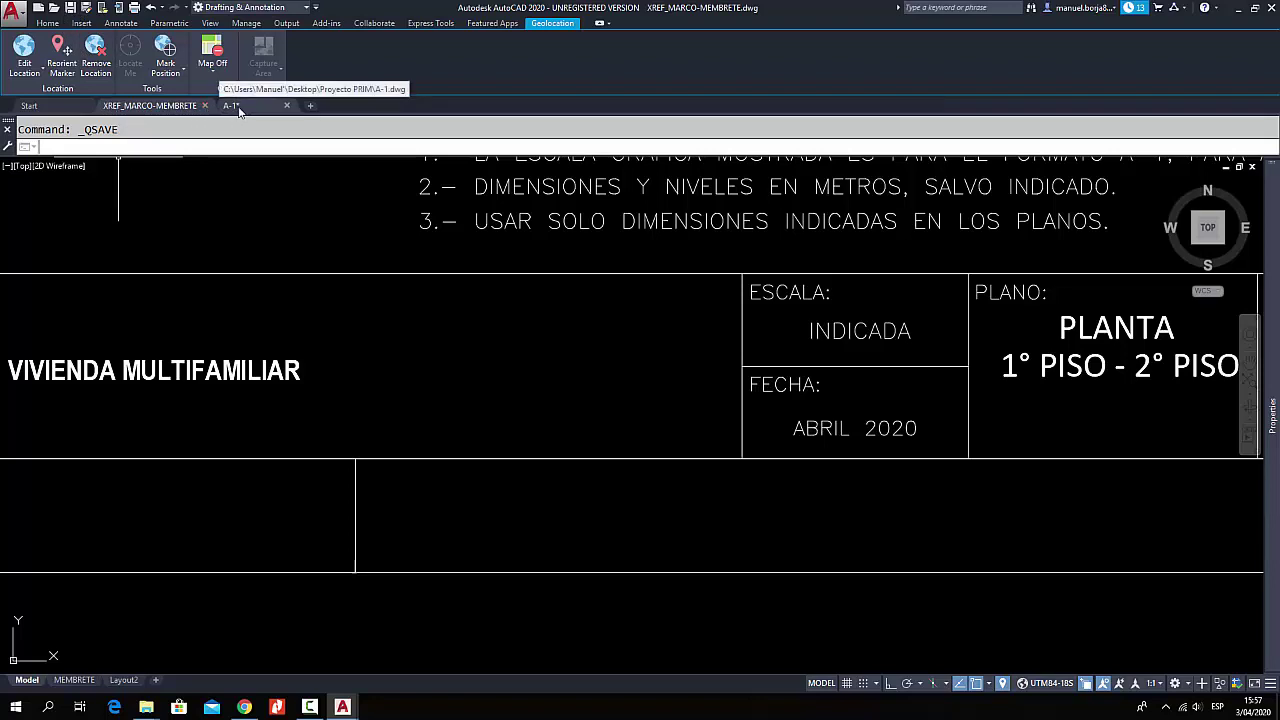
pyautogui.moveTo(238, 106)
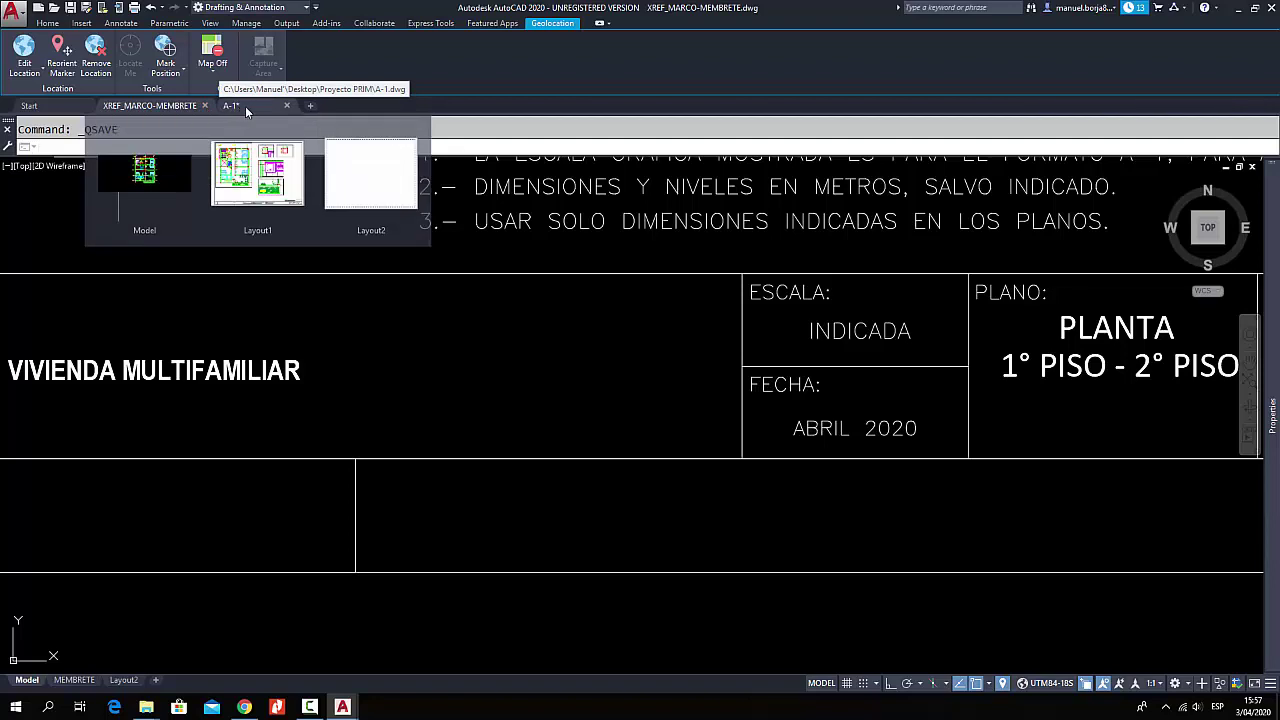
pyautogui.click(243, 105)
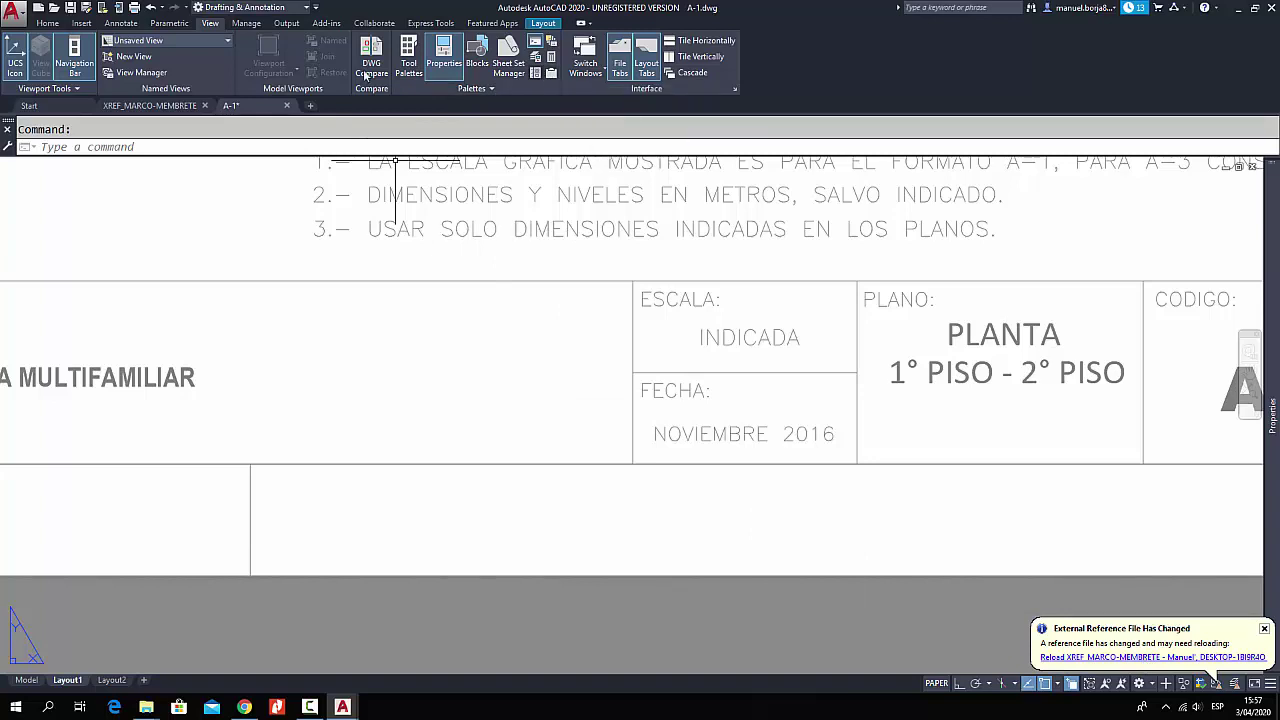
# - Check the status of XREF_MARCO-MEMBRETE in A-1's widened External References palette, reload the reference and close the palette
pyautogui.click(551, 74)
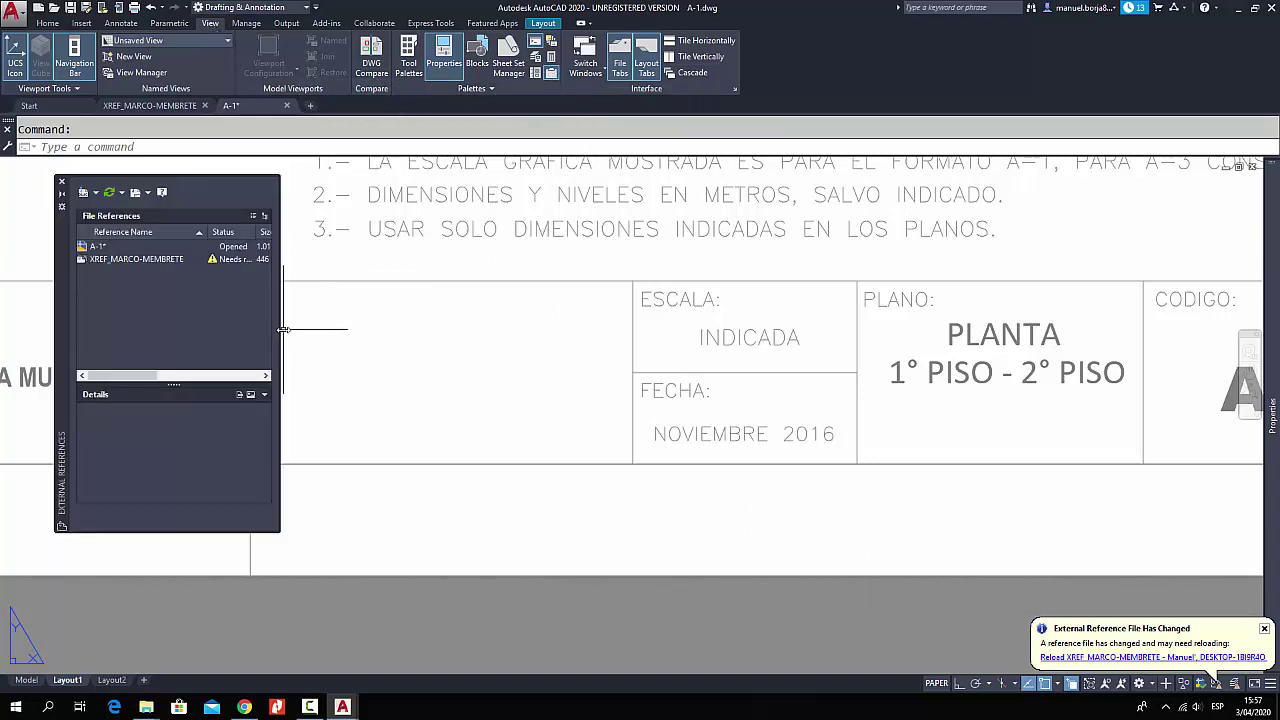
pyautogui.moveTo(281, 325); pyautogui.dragTo(374, 325)
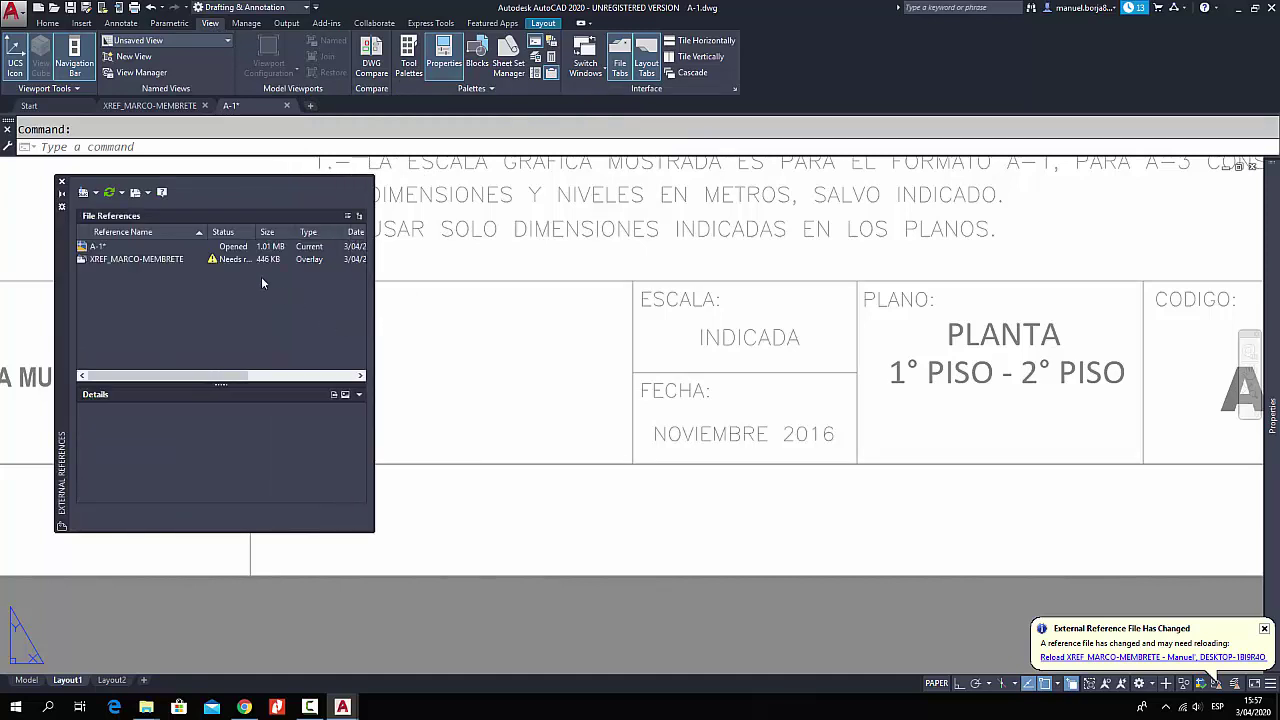
pyautogui.click(240, 261)
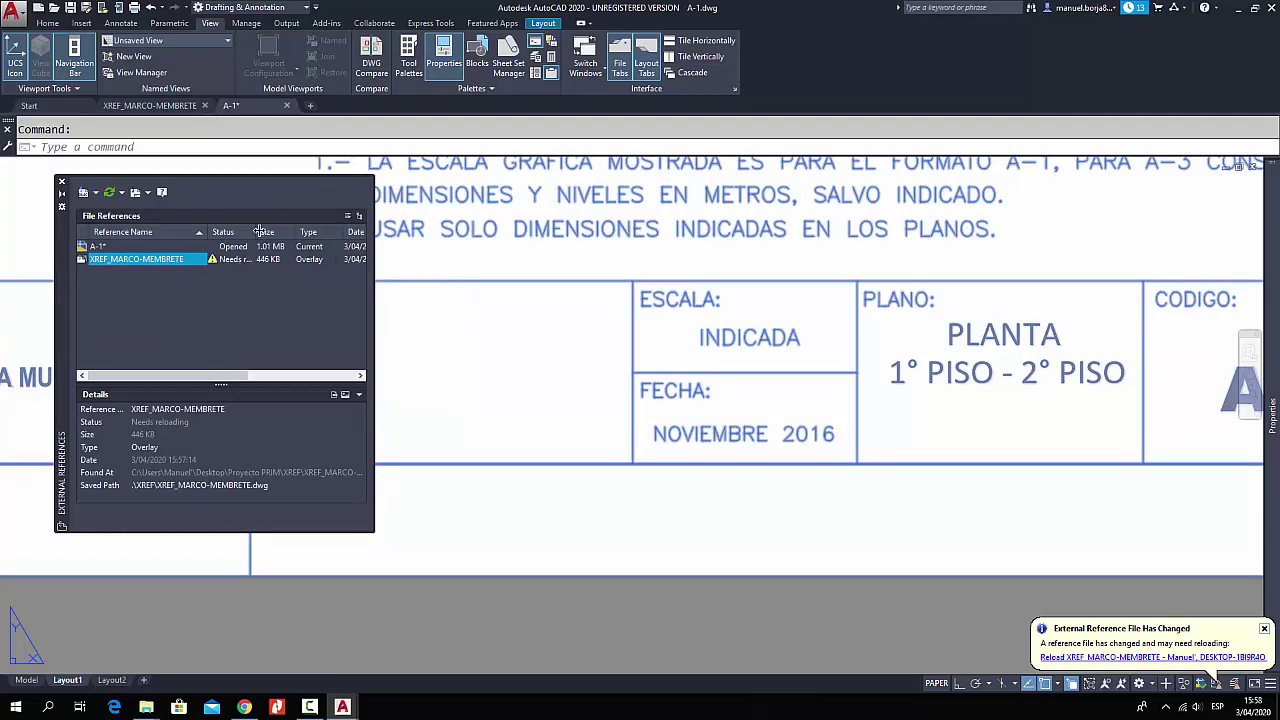
pyautogui.moveTo(259, 231); pyautogui.dragTo(292, 232)
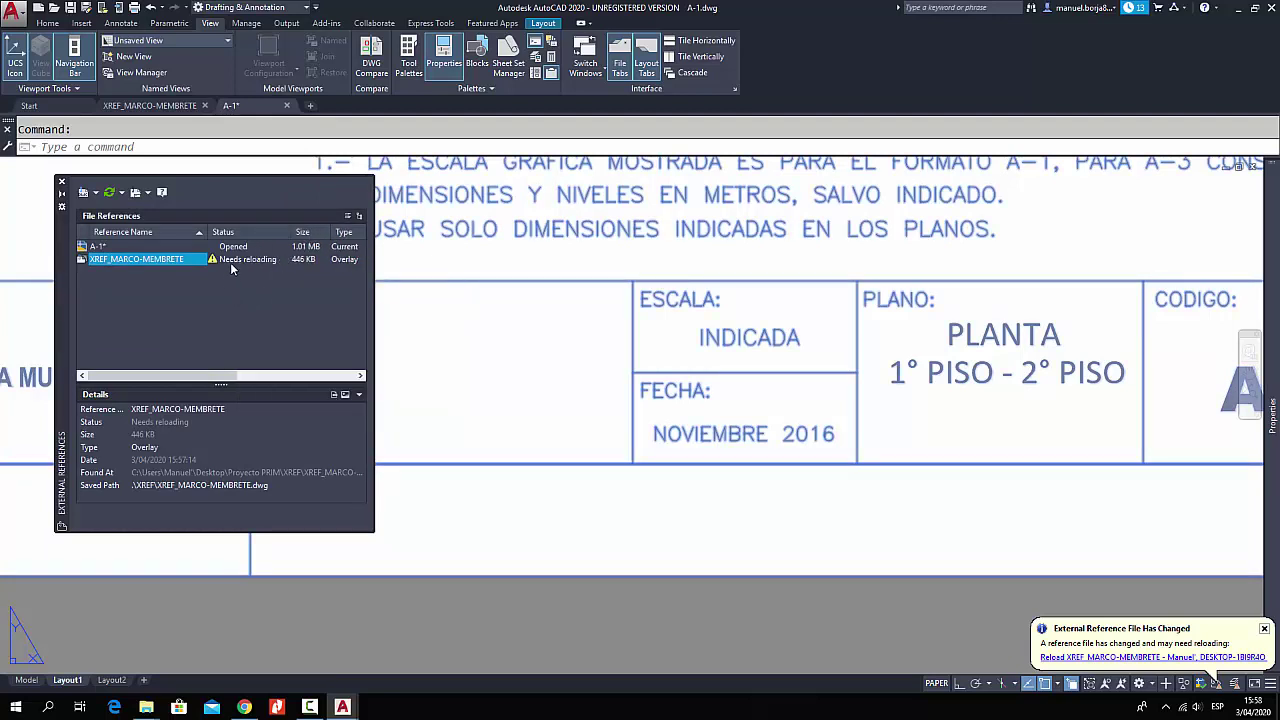
pyautogui.rightClick(157, 259)
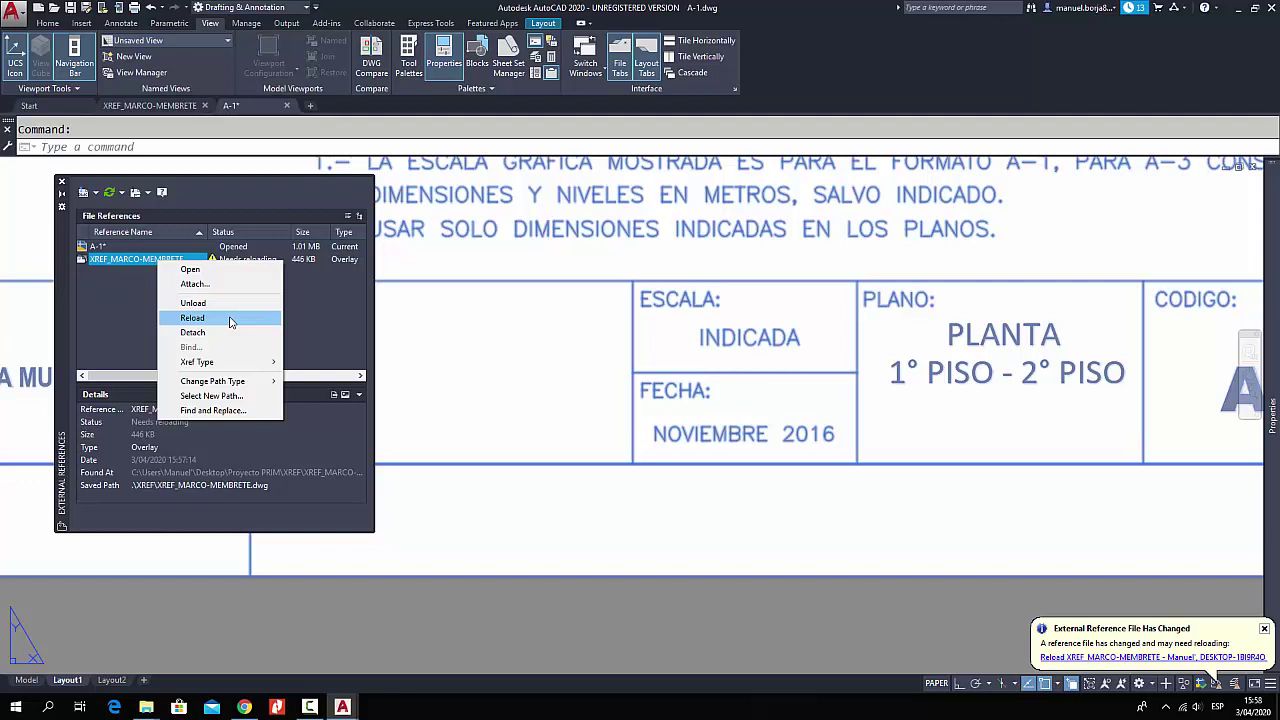
pyautogui.click(221, 320)
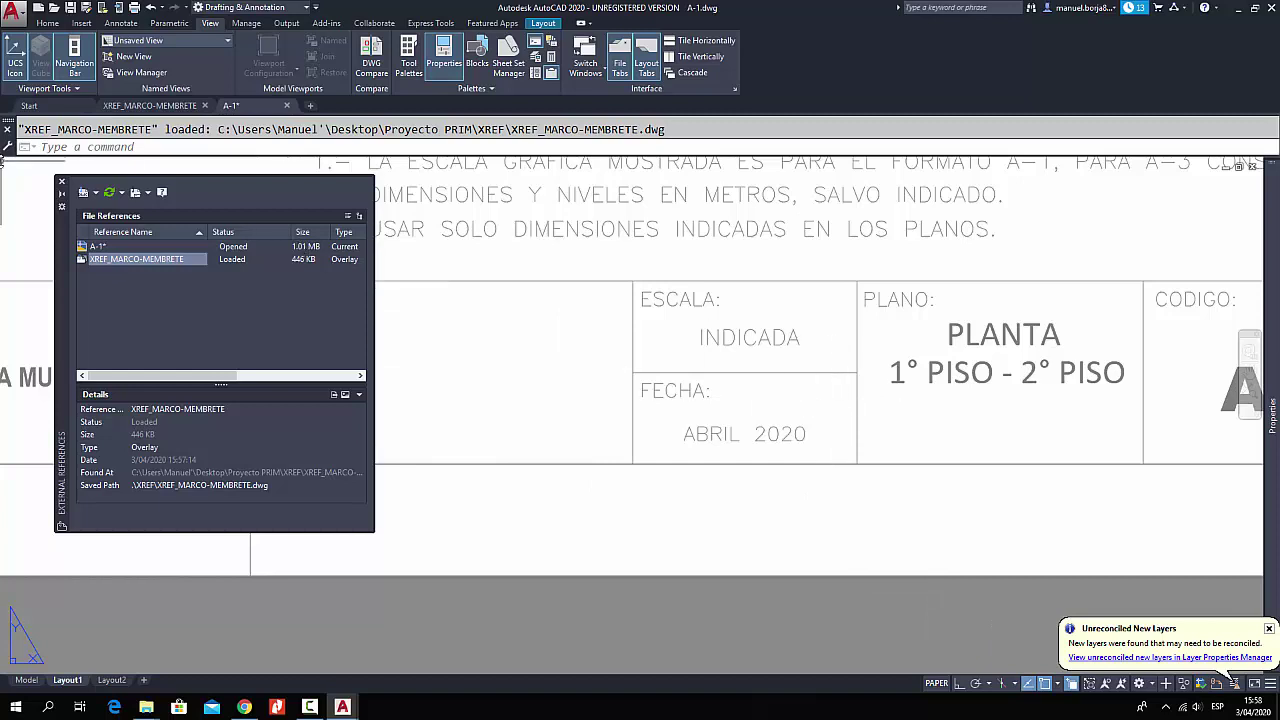
pyautogui.click(61, 183)
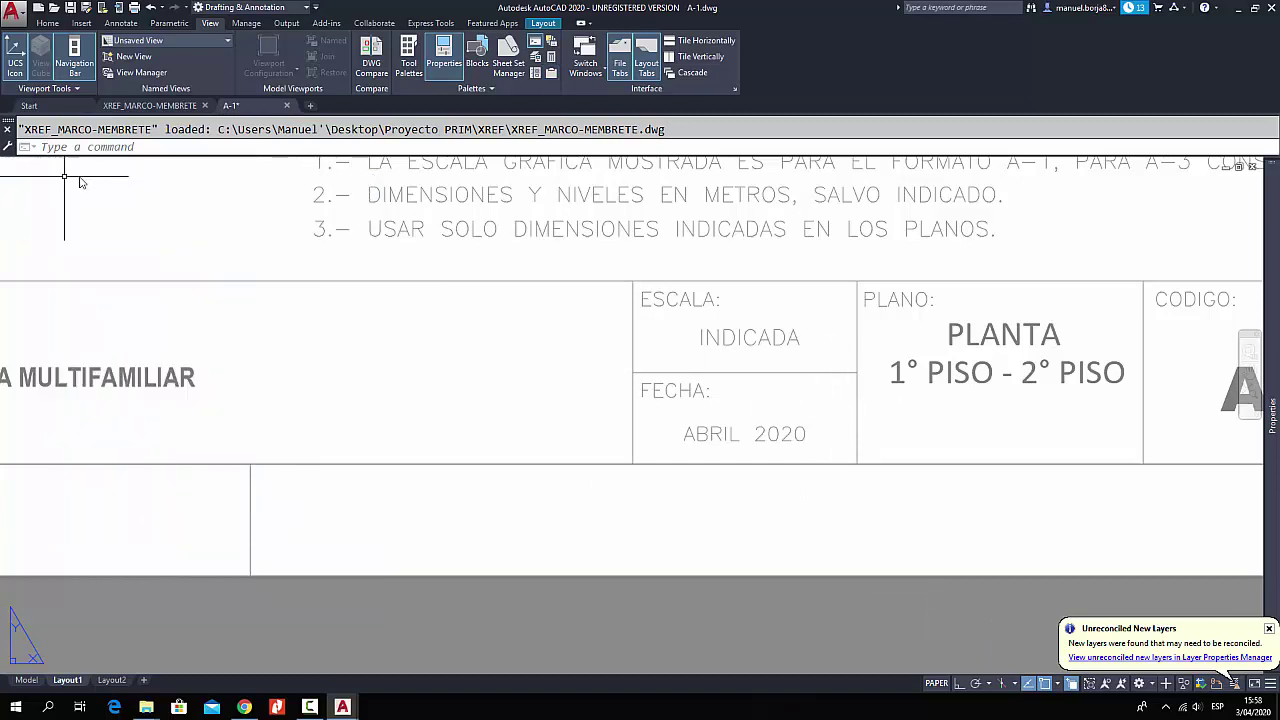
# - Close the XREF_MARCO-MEMBRETE drawing, leaving A-1 open
pyautogui.click(150, 105)
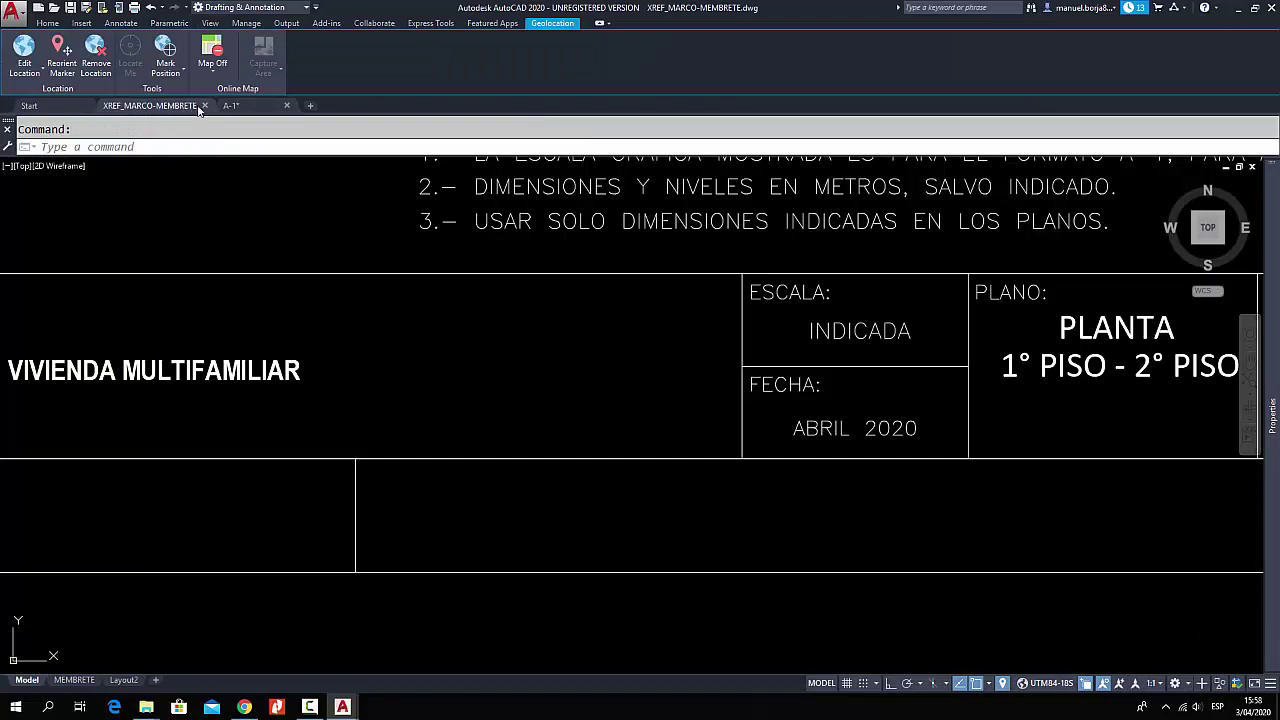
pyautogui.click(204, 107)
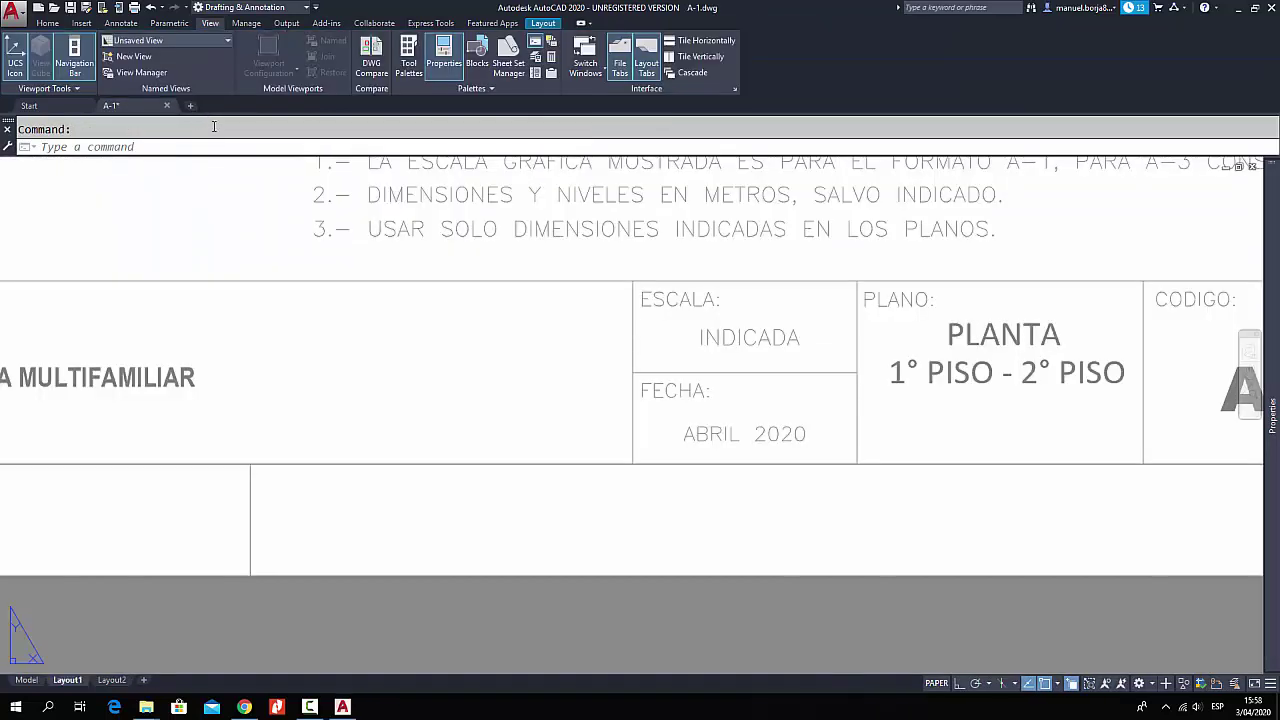
# - Open A-2.dwg from the Proyecto PRIM folder in AutoCAD alongside the A-1 drawing
pyautogui.scroll(-2, 469, 316)
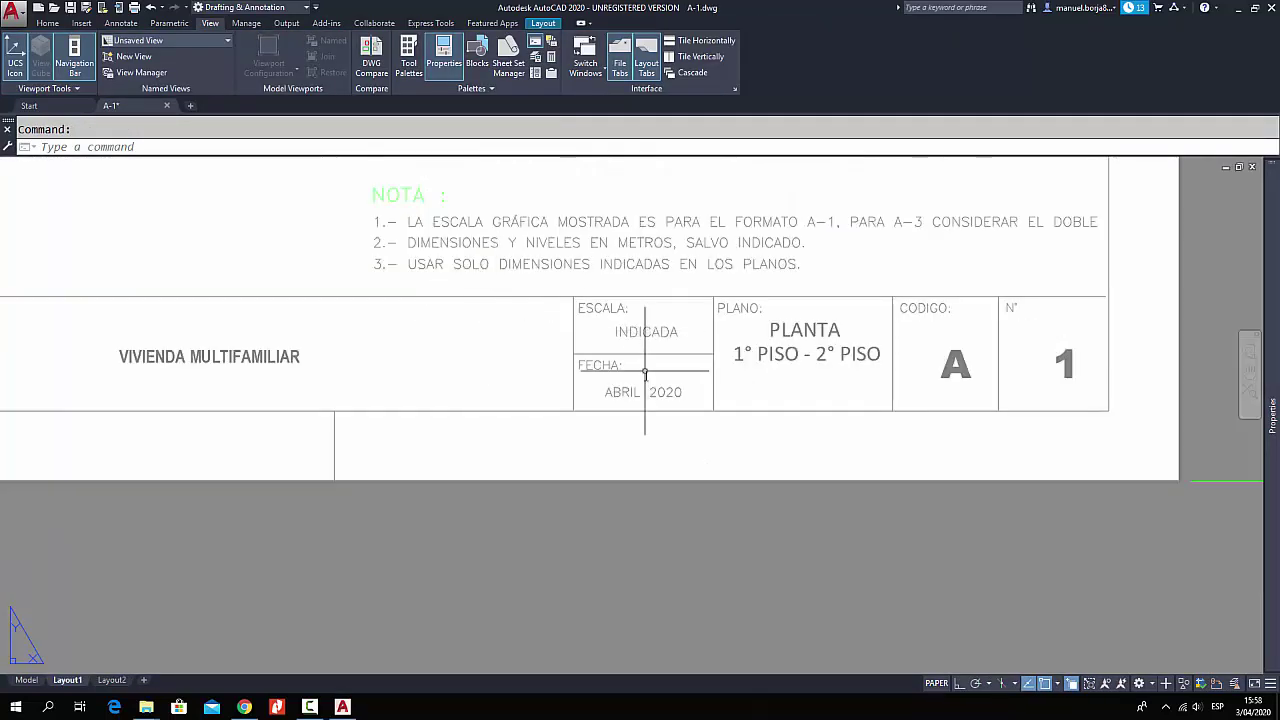
pyautogui.scroll(2, 640, 391)
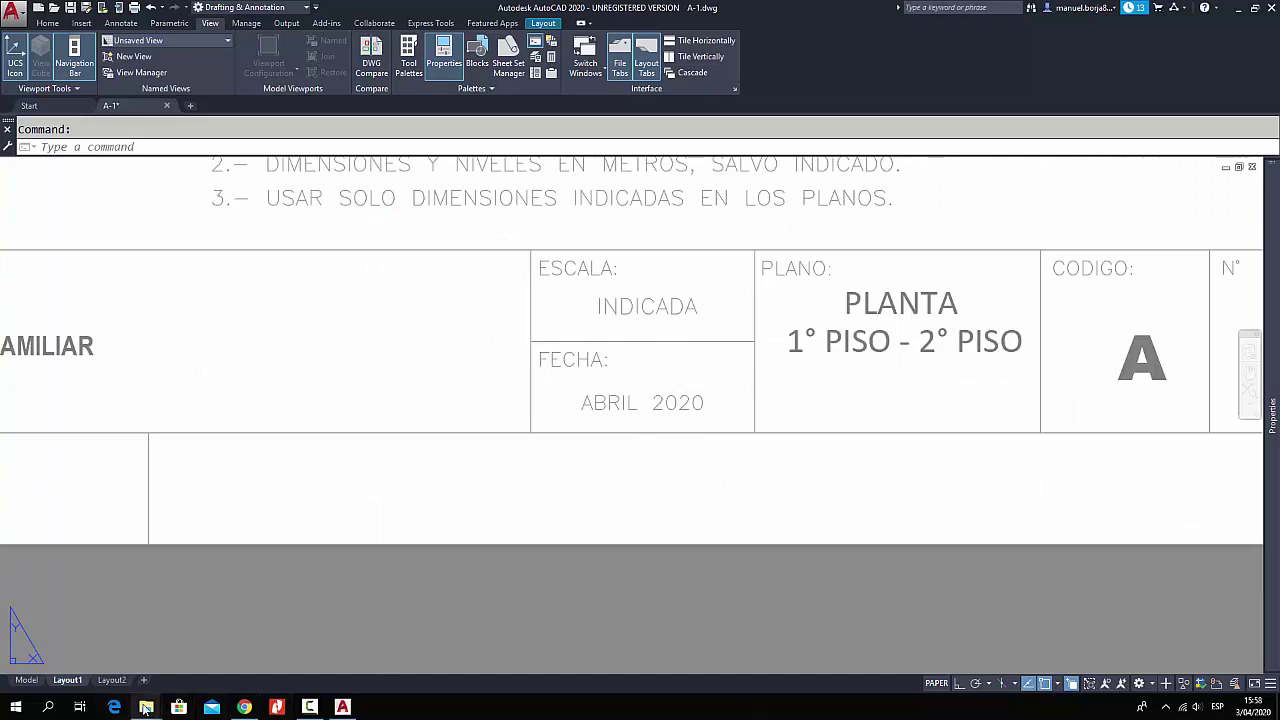
pyautogui.moveTo(146, 707)
pyautogui.click(186, 650)
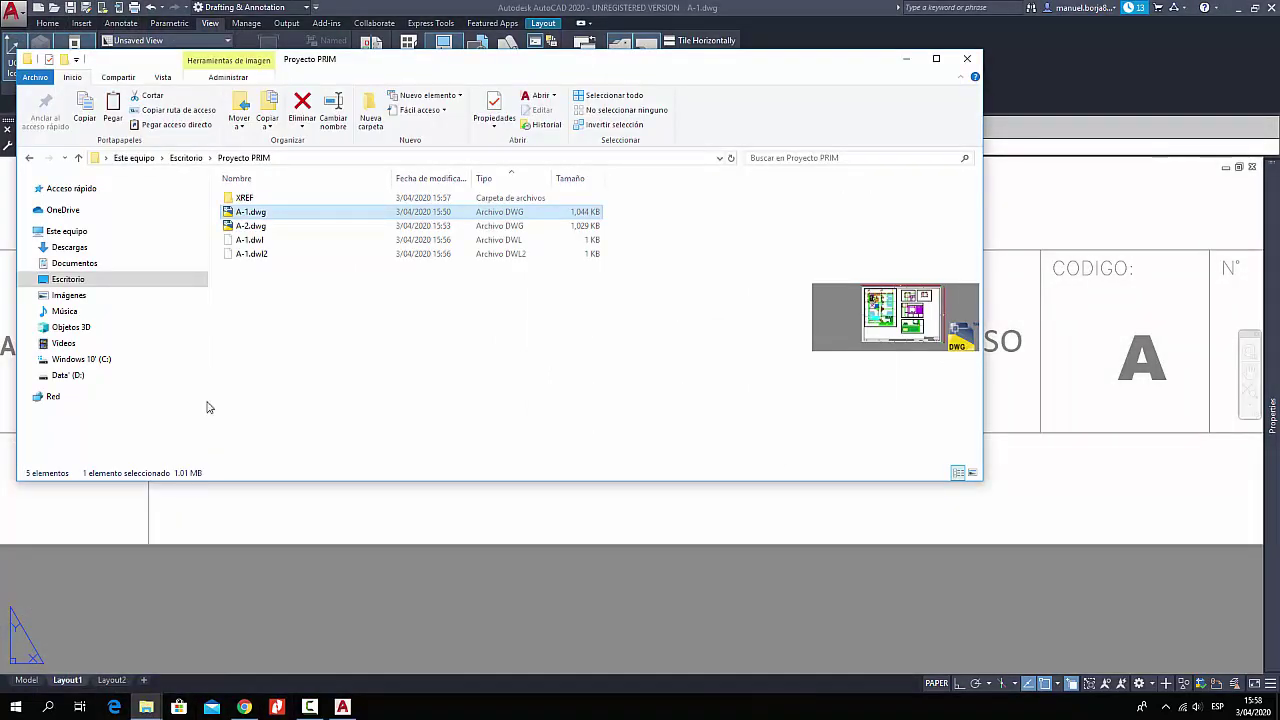
pyautogui.click(242, 231)
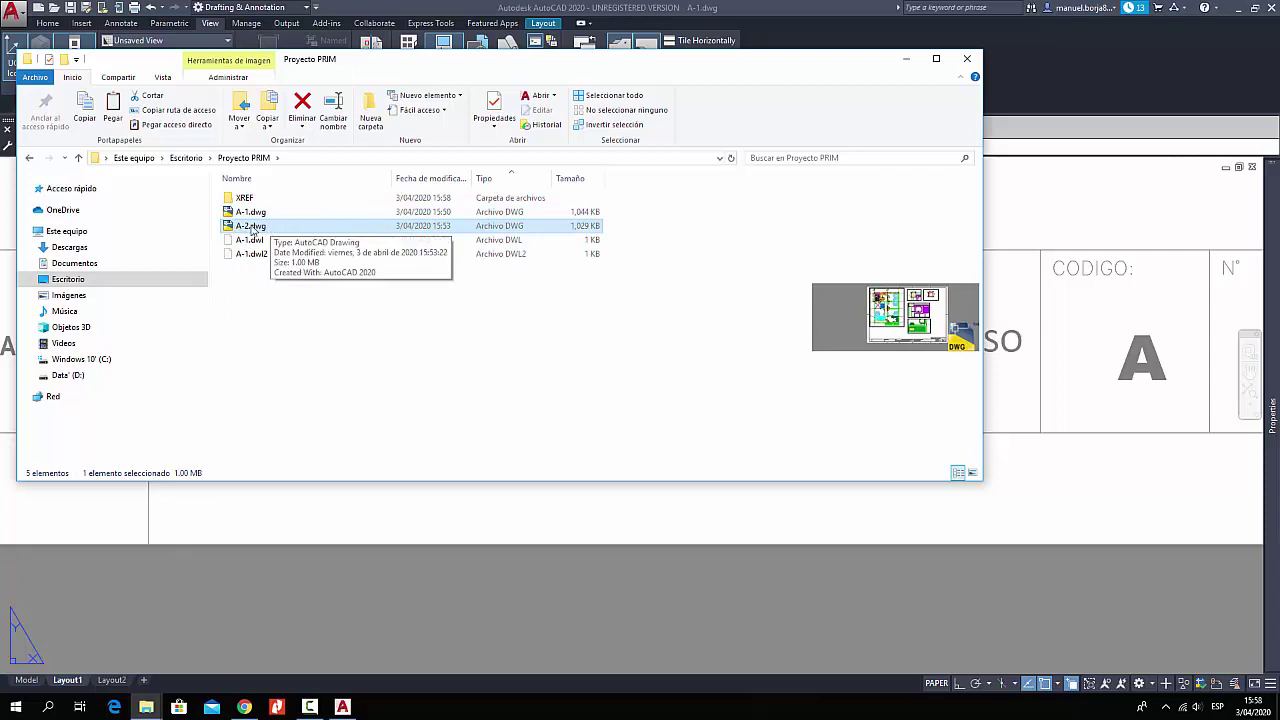
pyautogui.moveTo(252, 229)
pyautogui.mouseDown()
pyautogui.moveTo(990, 228)
pyautogui.moveTo(1062, 155)
pyautogui.mouseUp()
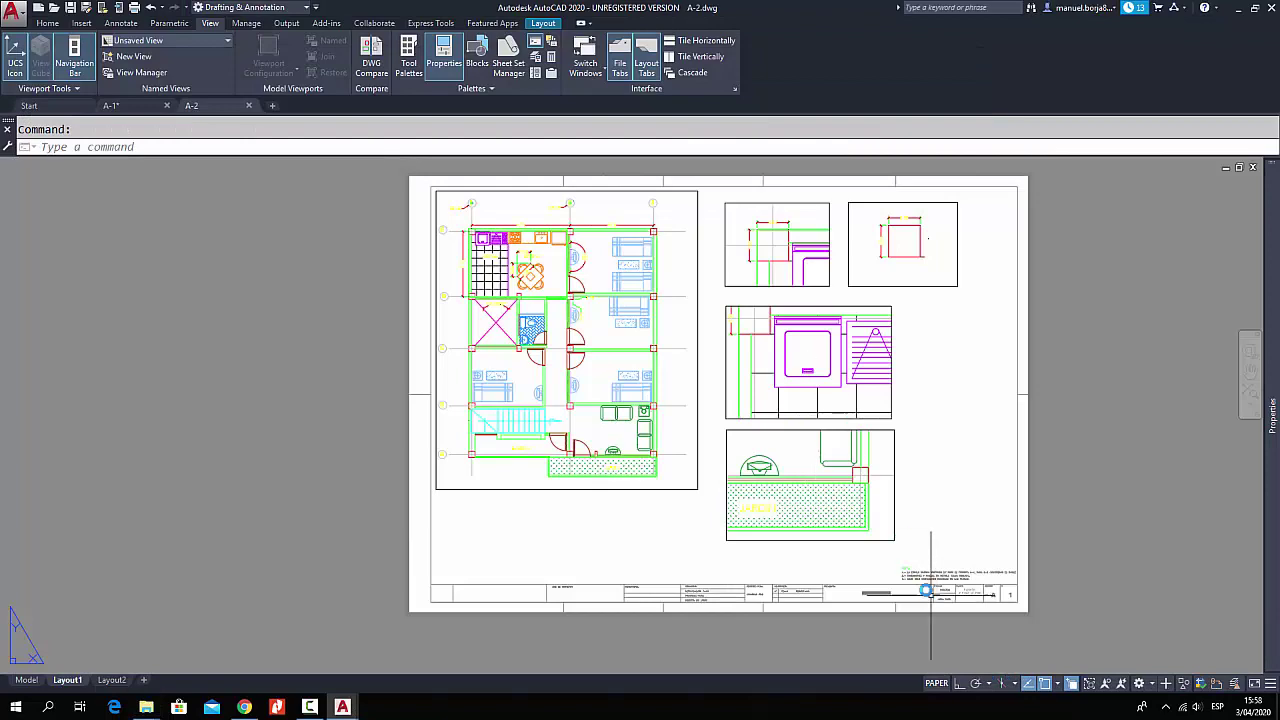
# - Examine the date, code and sheet number fields in A-2's title block and compare them with those in A-1
pyautogui.scroll(8, 930, 592)
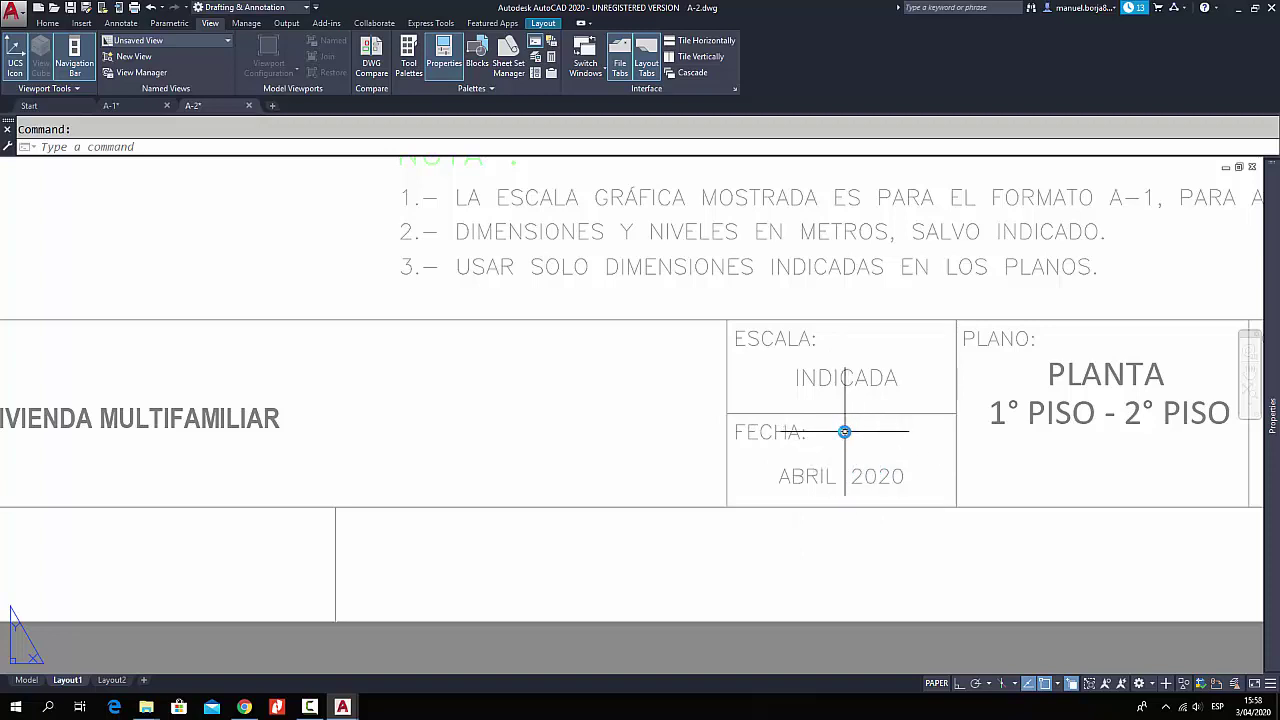
pyautogui.scroll(-2, 831, 440)
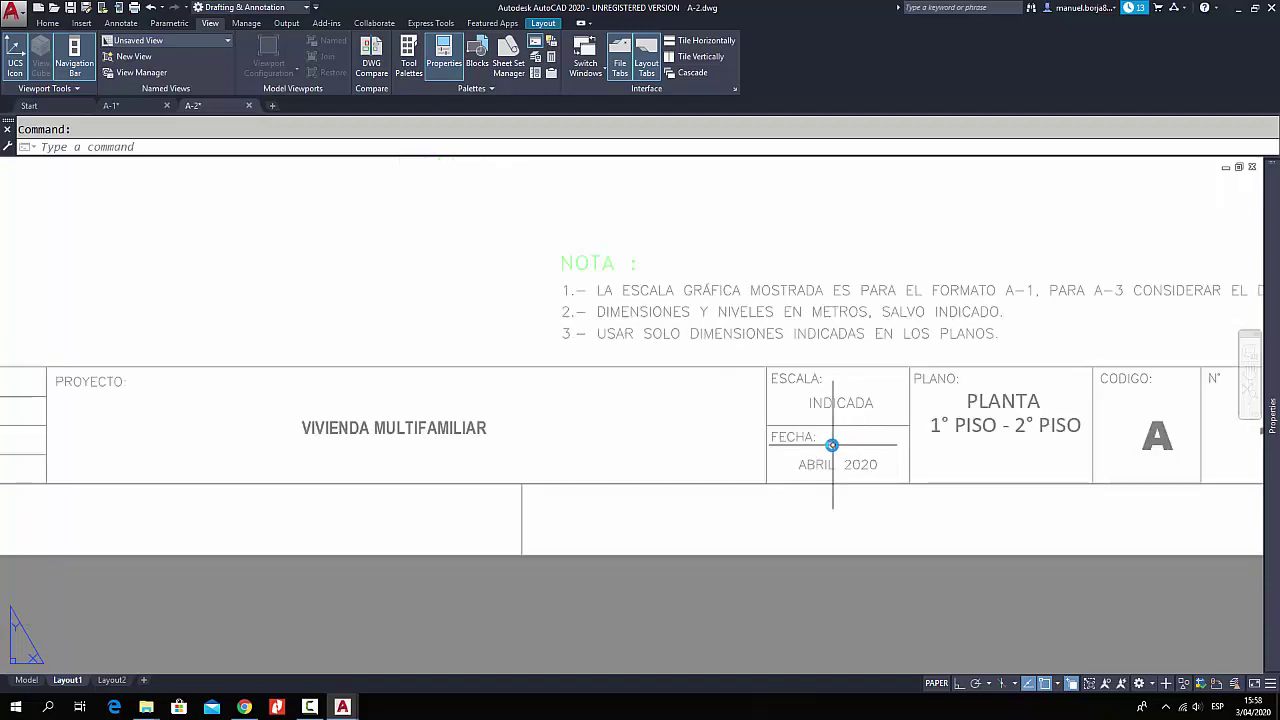
pyautogui.scroll(-2, 831, 447)
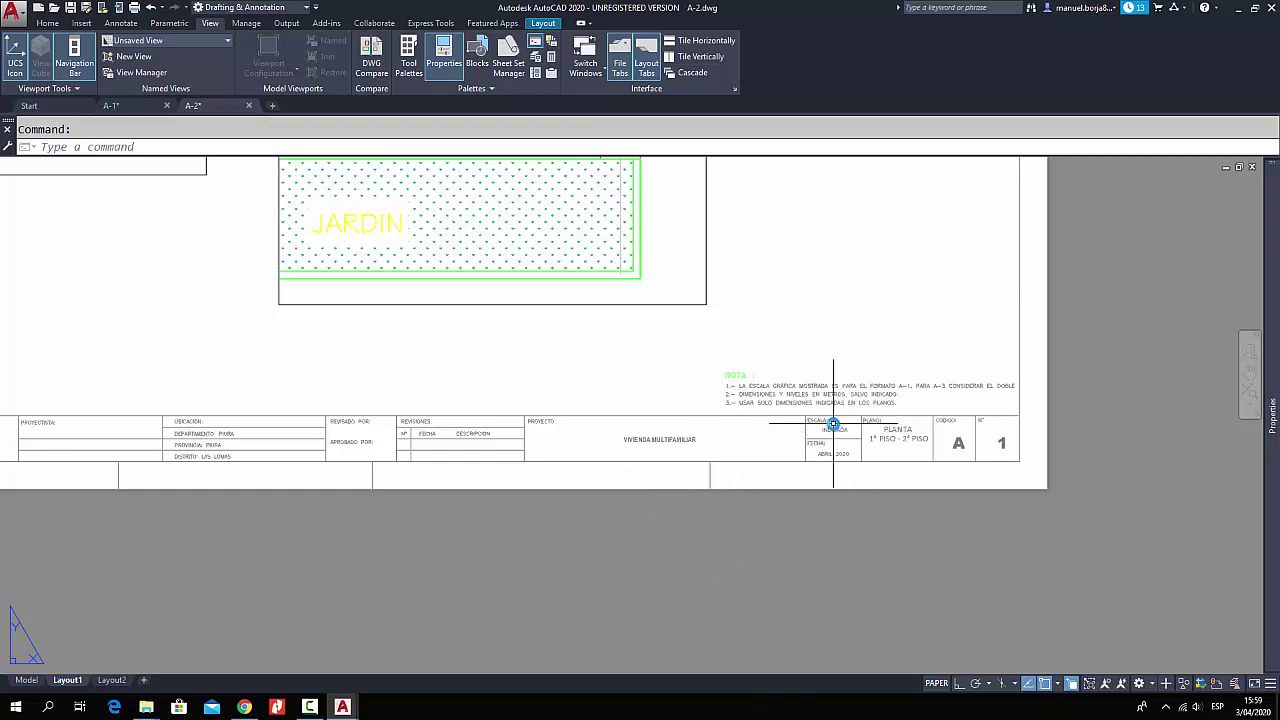
pyautogui.scroll(2, 1002, 451)
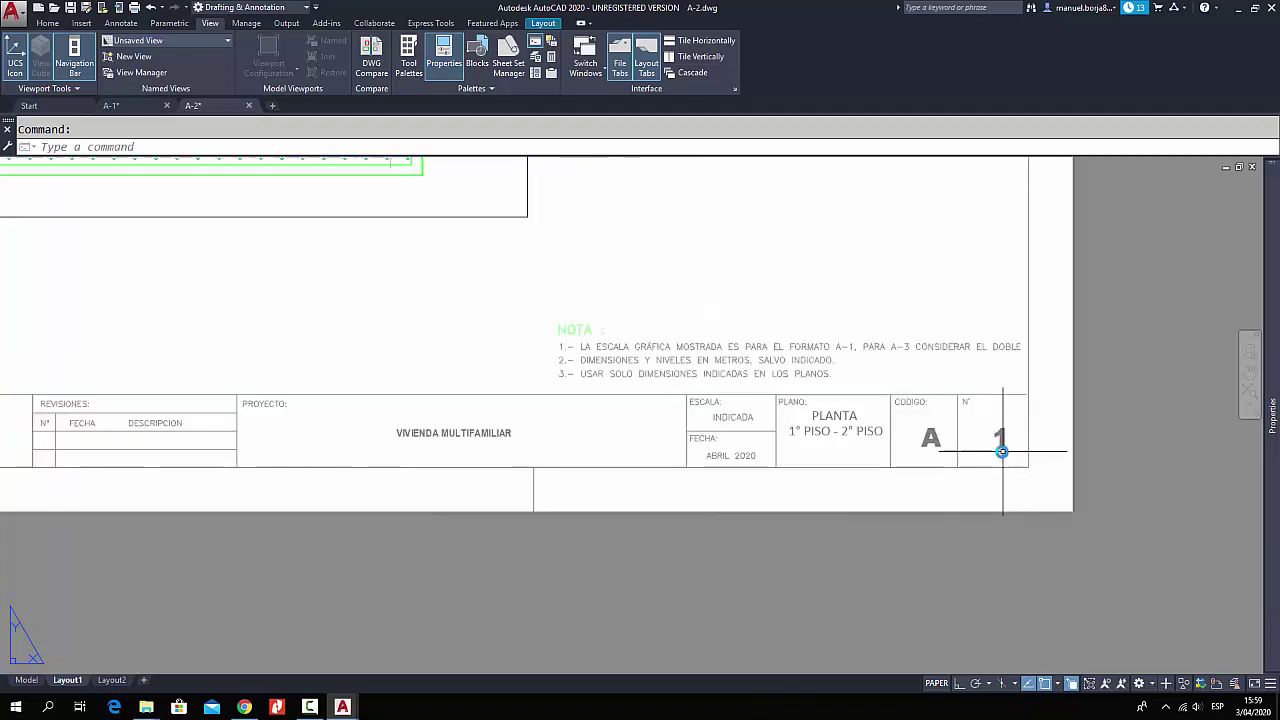
pyautogui.scroll(3, 1002, 451)
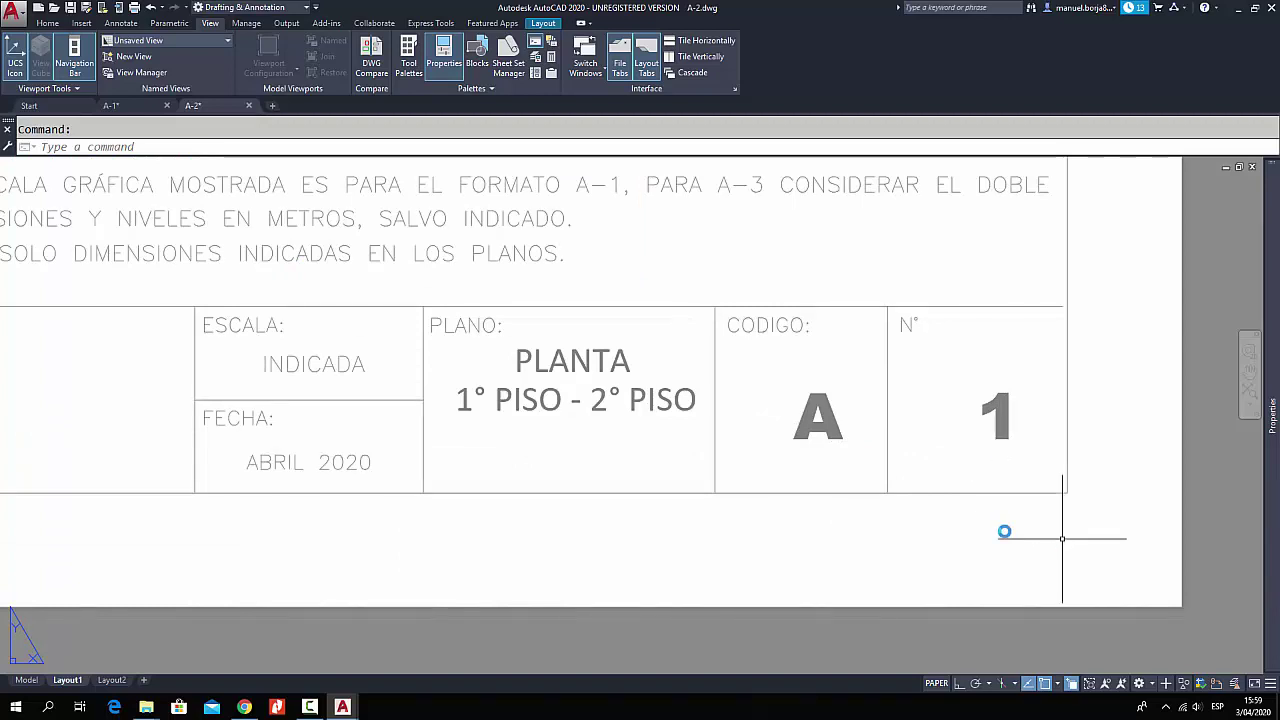
pyautogui.click(135, 106)
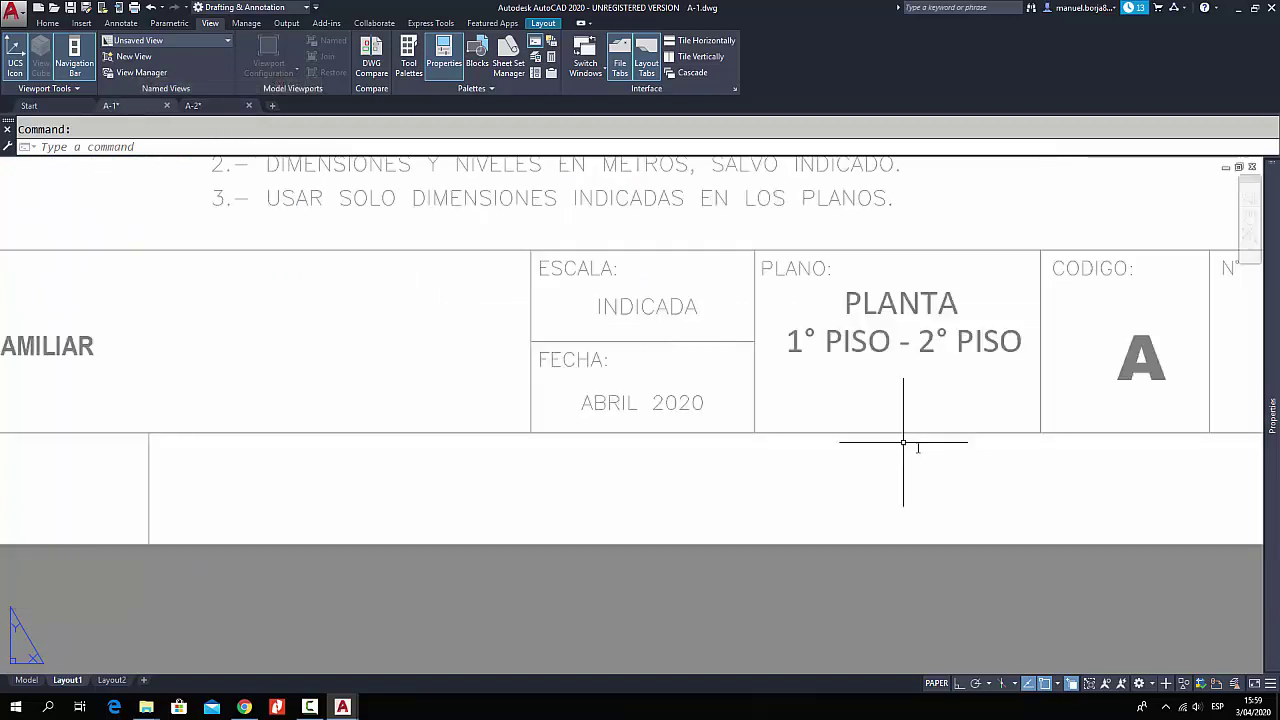
pyautogui.moveTo(966, 437); pyautogui.dragTo(683, 514, button='middle')
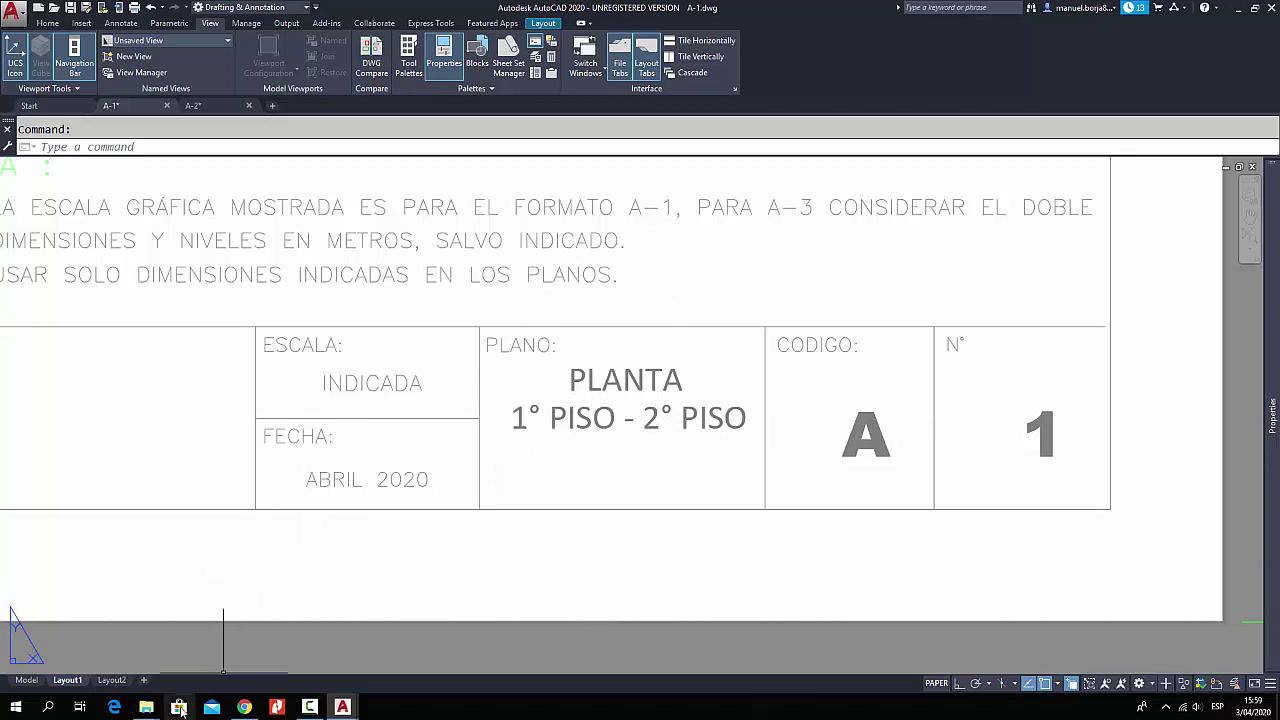
# - Open XREF_MARCO-MEMBRETE.dwg from the project's XREF folder in AutoCAD
pyautogui.moveTo(149, 708)
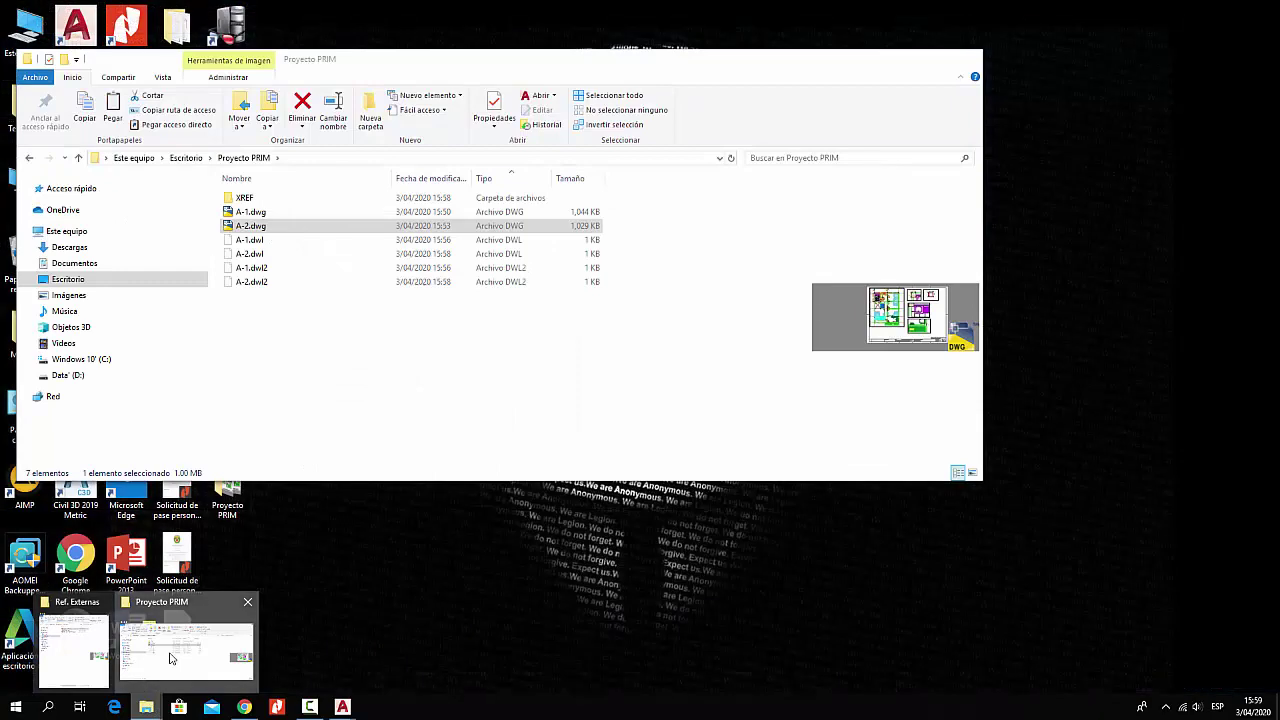
pyautogui.click(172, 655)
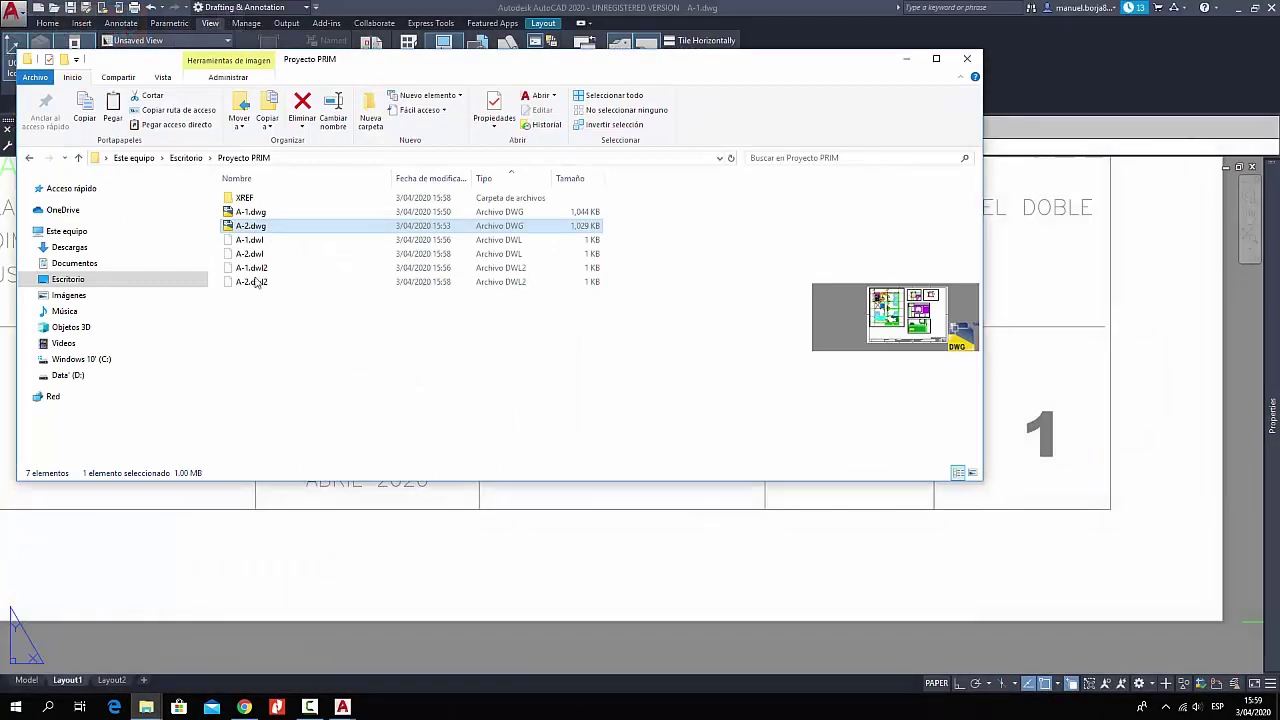
pyautogui.doubleClick(248, 200)
pyautogui.click(408, 250)
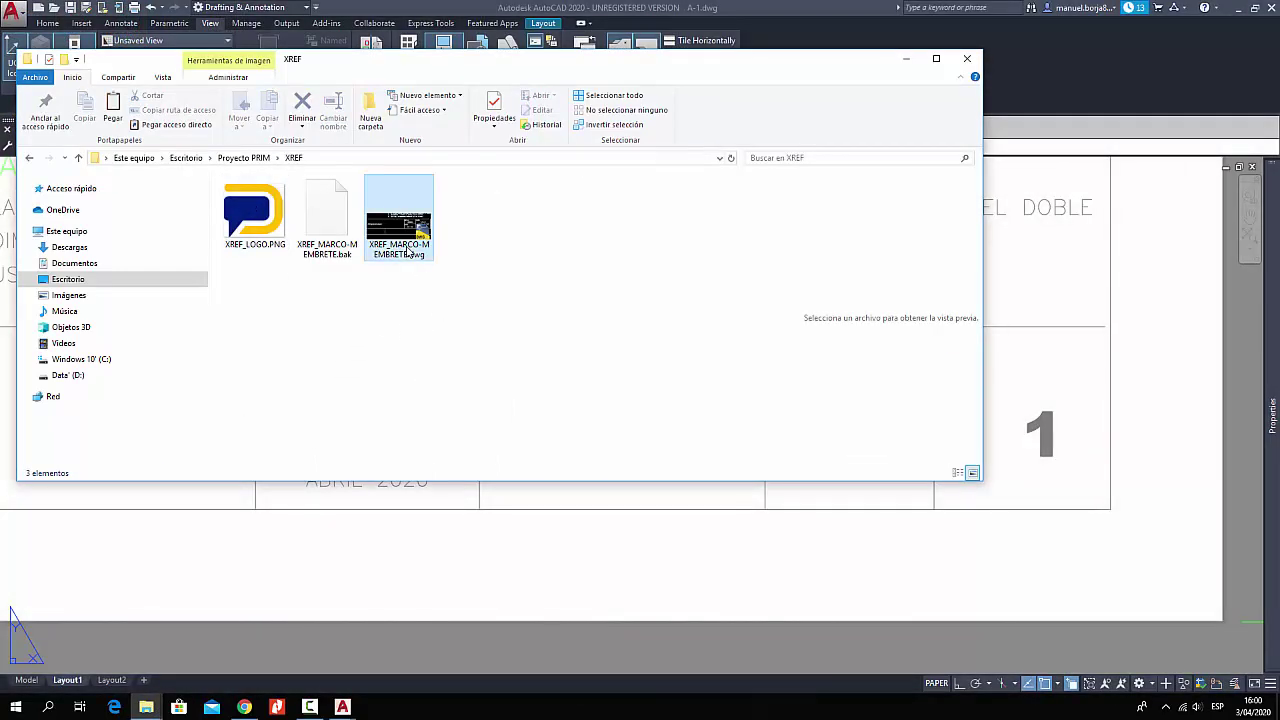
pyautogui.moveTo(422, 258)
pyautogui.mouseDown()
pyautogui.moveTo(985, 265)
pyautogui.moveTo(1058, 150)
pyautogui.mouseUp()
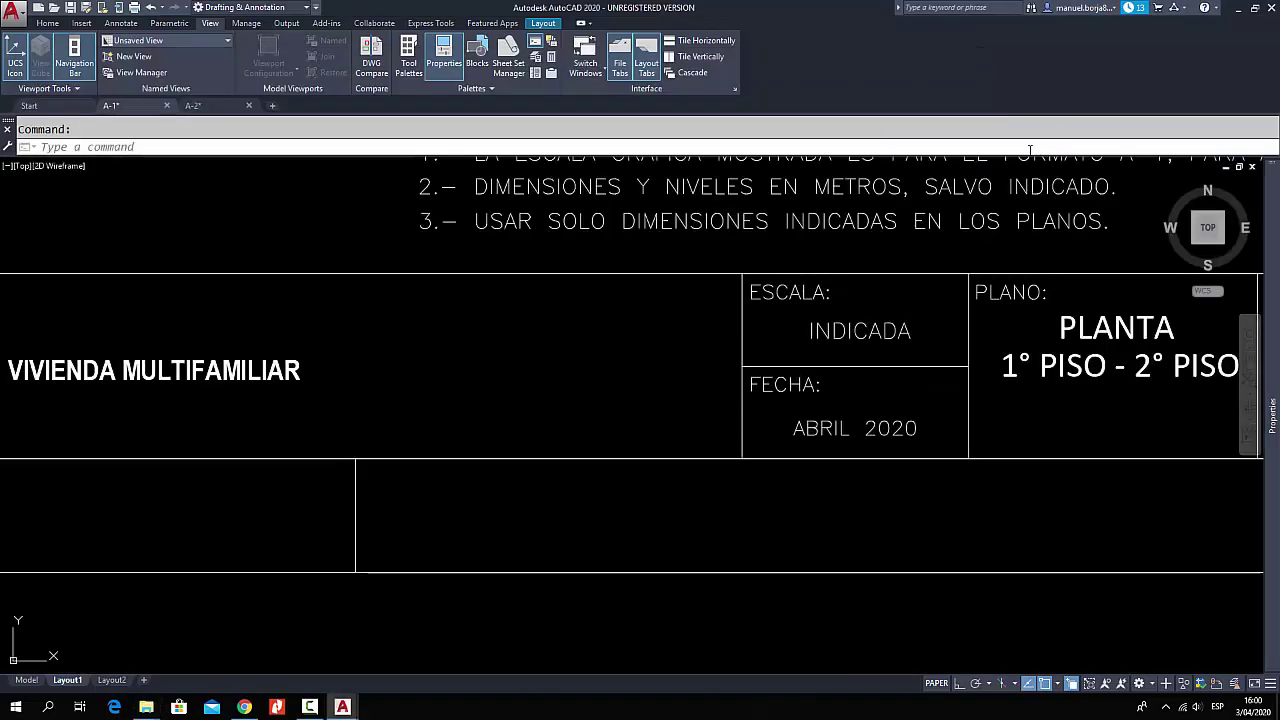
pyautogui.moveTo(1025, 307); pyautogui.dragTo(529, 320, button='middle')
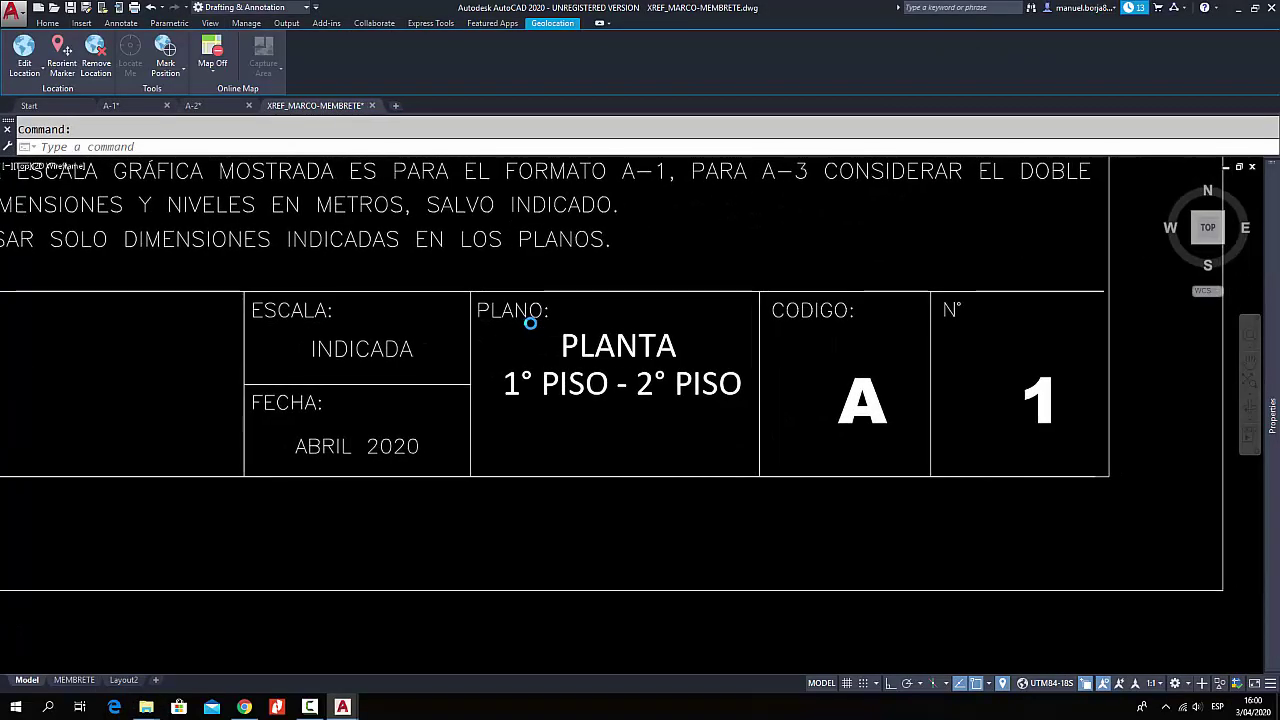
# - Cut the code letter A and sheet number 1 from the reference's title block and paste them just below the title block in A-1's Layout1
pyautogui.click(800, 335)
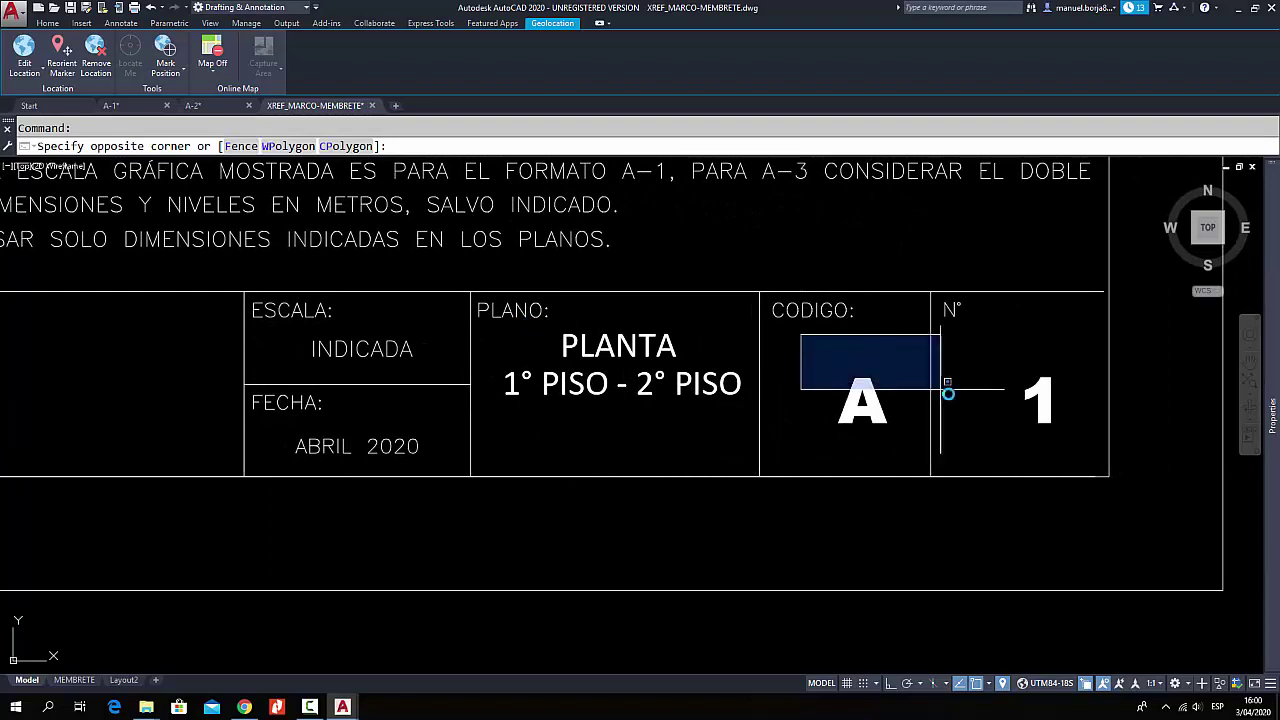
pyautogui.click(1076, 447)
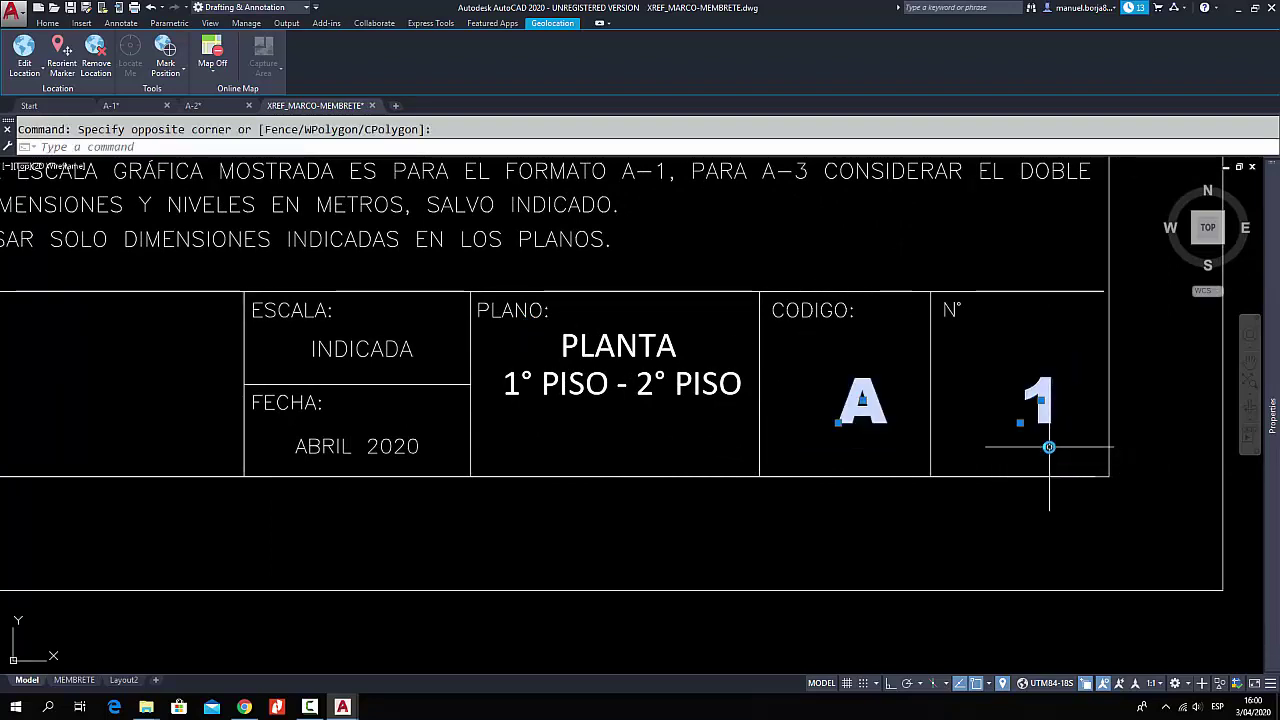
pyautogui.hotkey('ctrl', 'x')
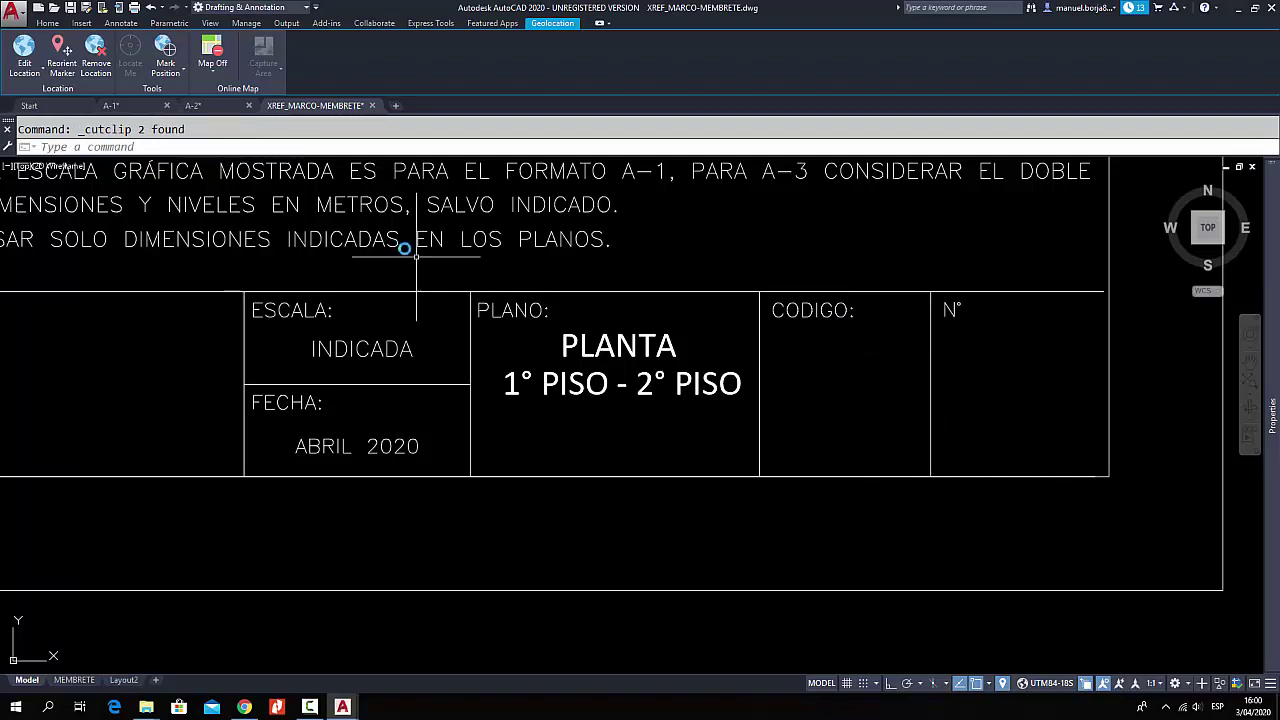
pyautogui.click(112, 105)
pyautogui.moveTo(915, 372); pyautogui.dragTo(850, 327, button='middle')
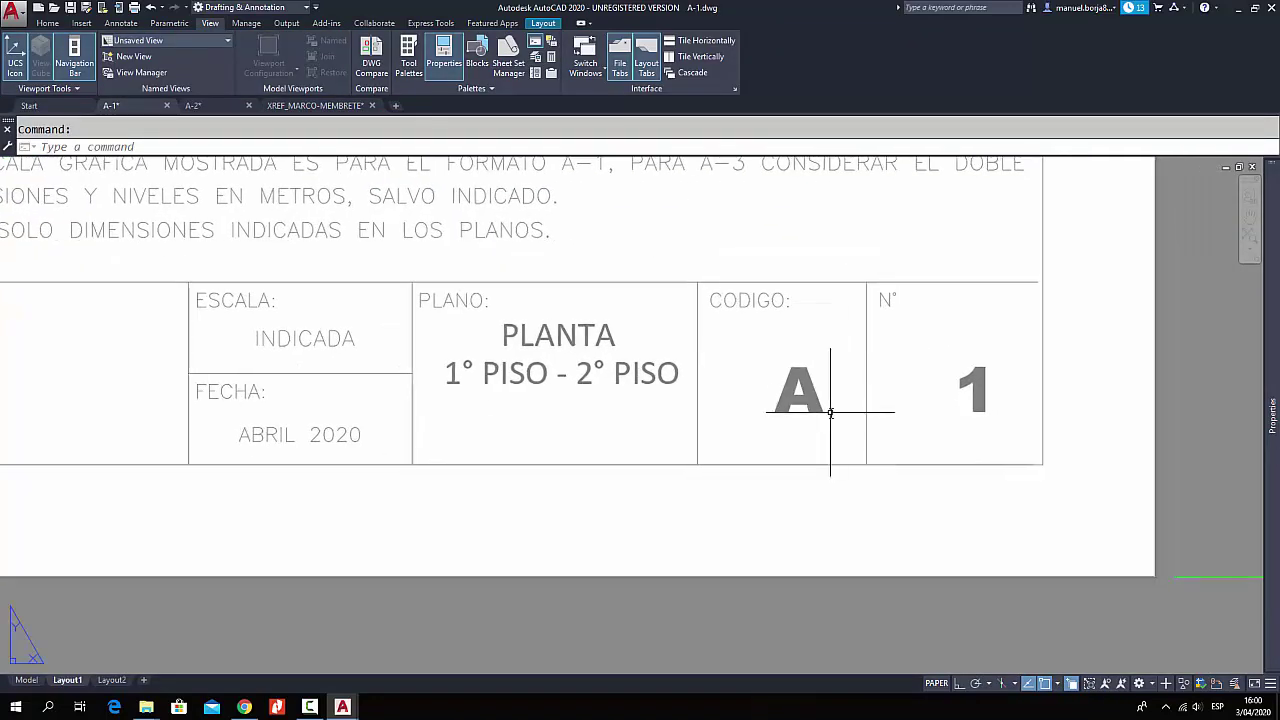
pyautogui.hotkey('ctrl', 'v')
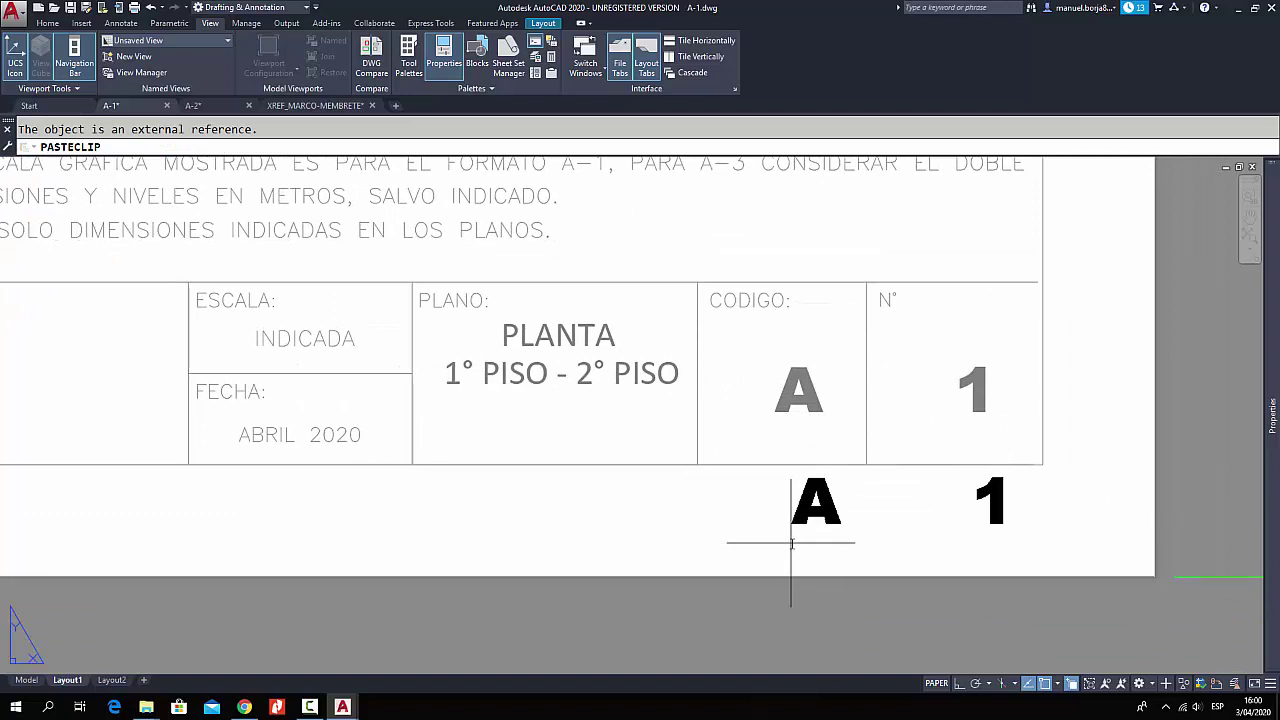
pyautogui.click(790, 541)
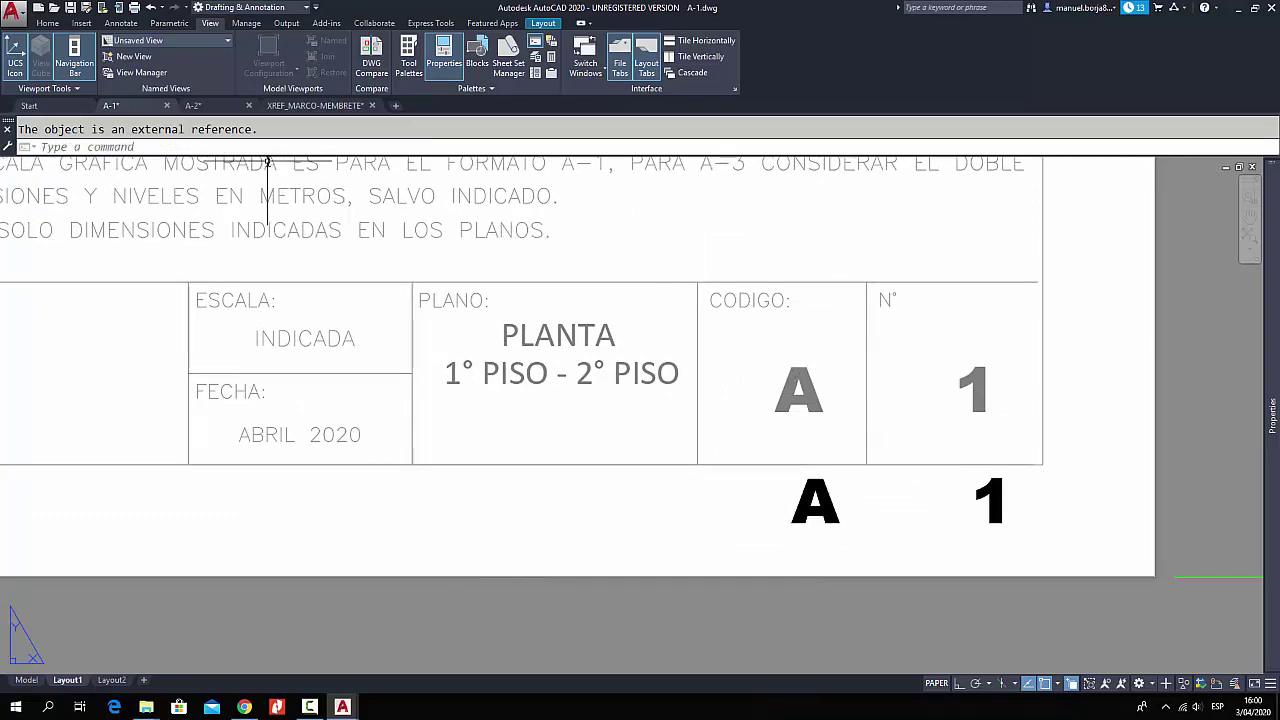
# - Erase the line dividing the code and number cells and the N° label in the XREF_MARCO-MEMBRETE drawing
pyautogui.click(312, 106)
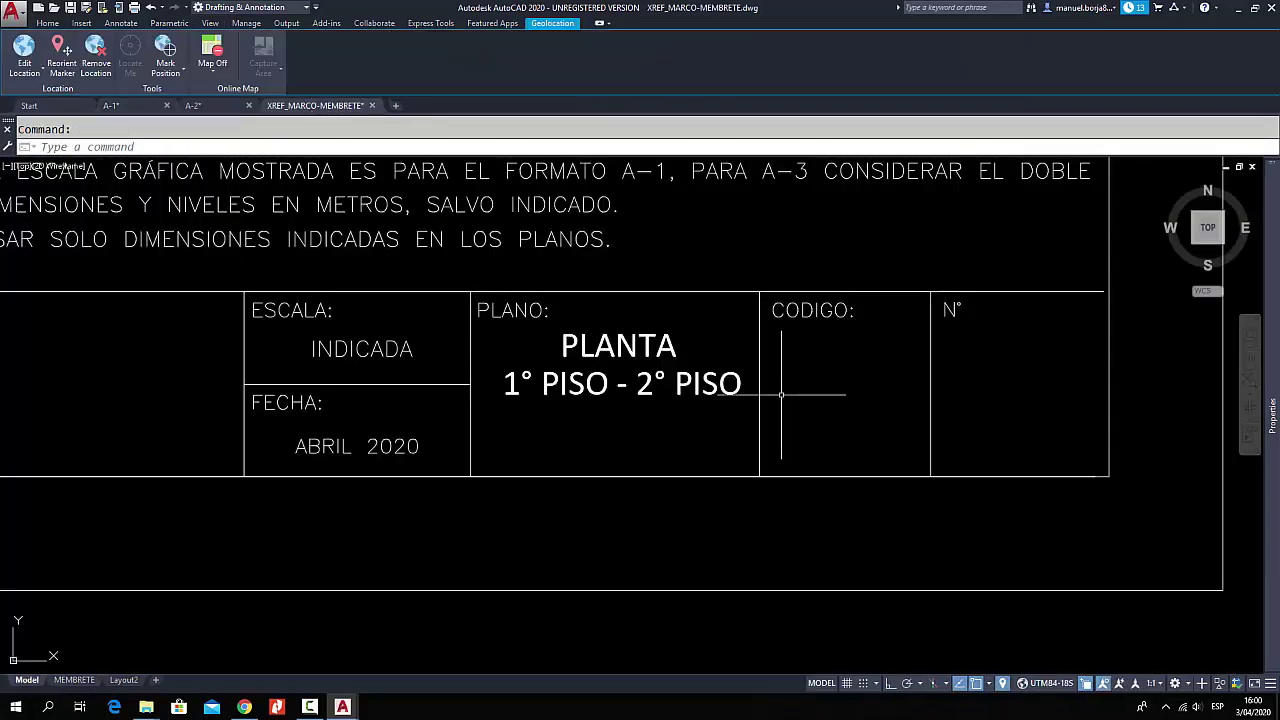
pyautogui.click(931, 412)
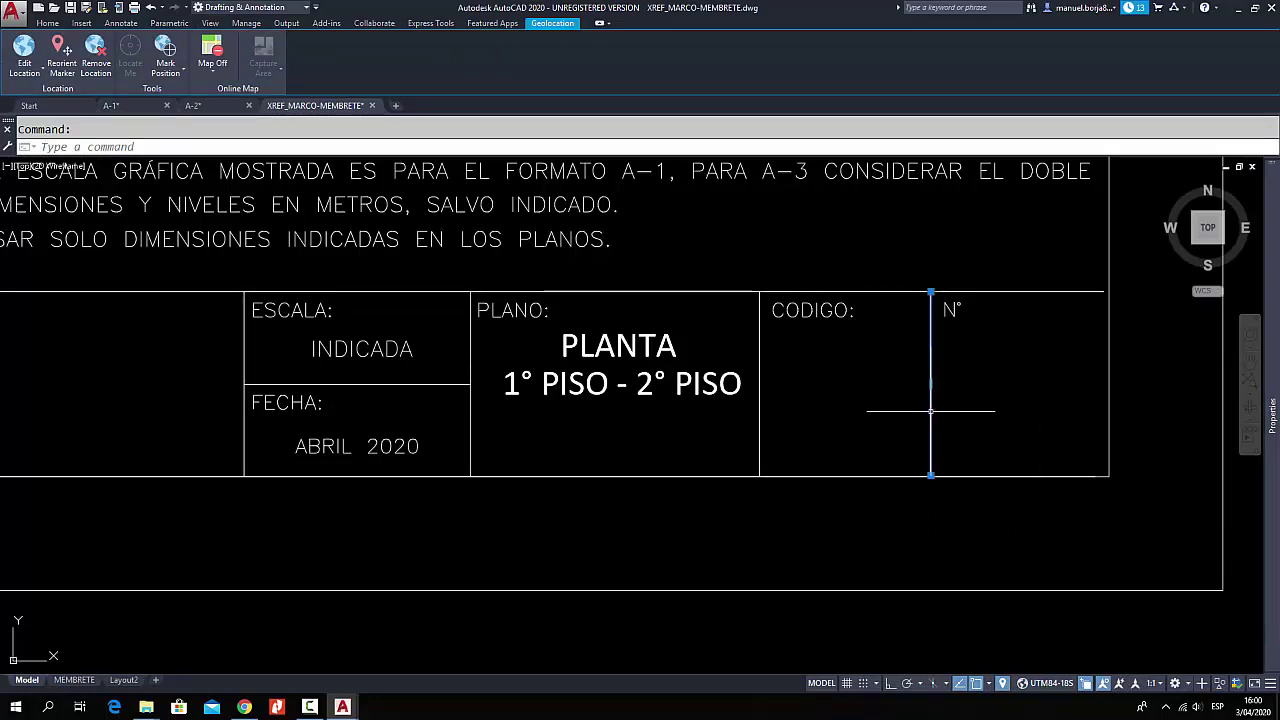
pyautogui.press('Delete')
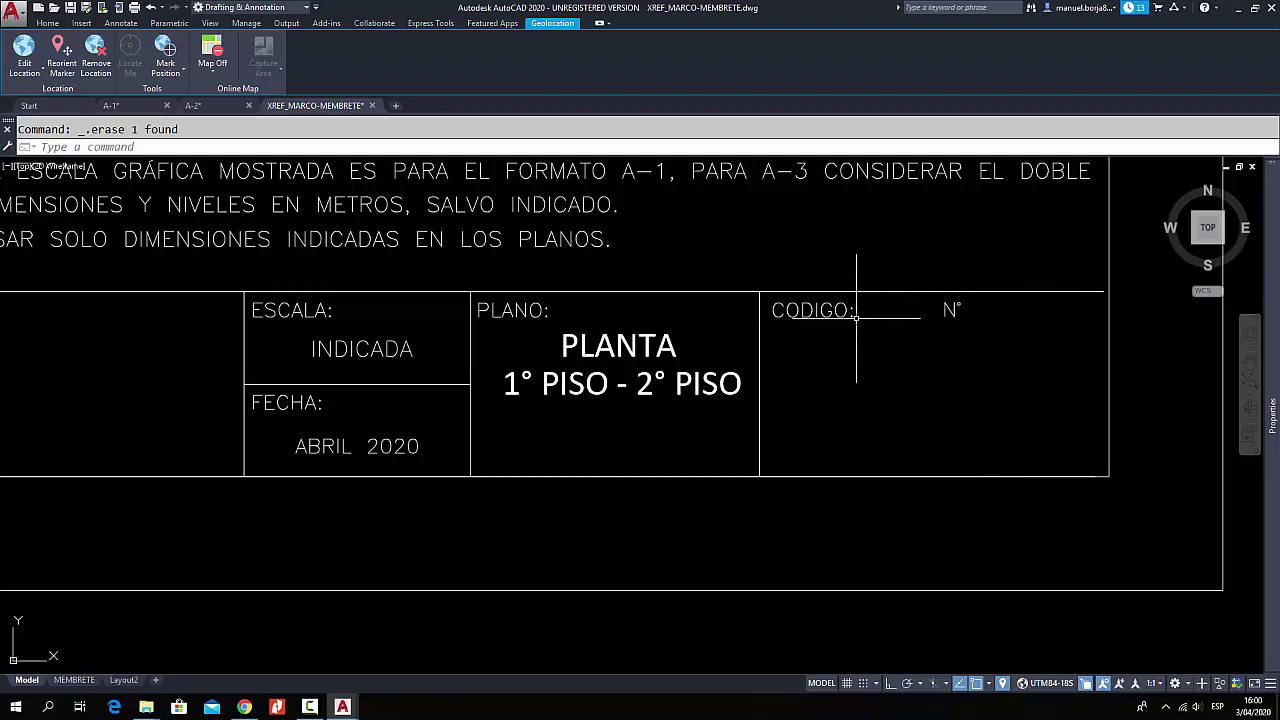
pyautogui.click(953, 314)
pyautogui.press('Delete')
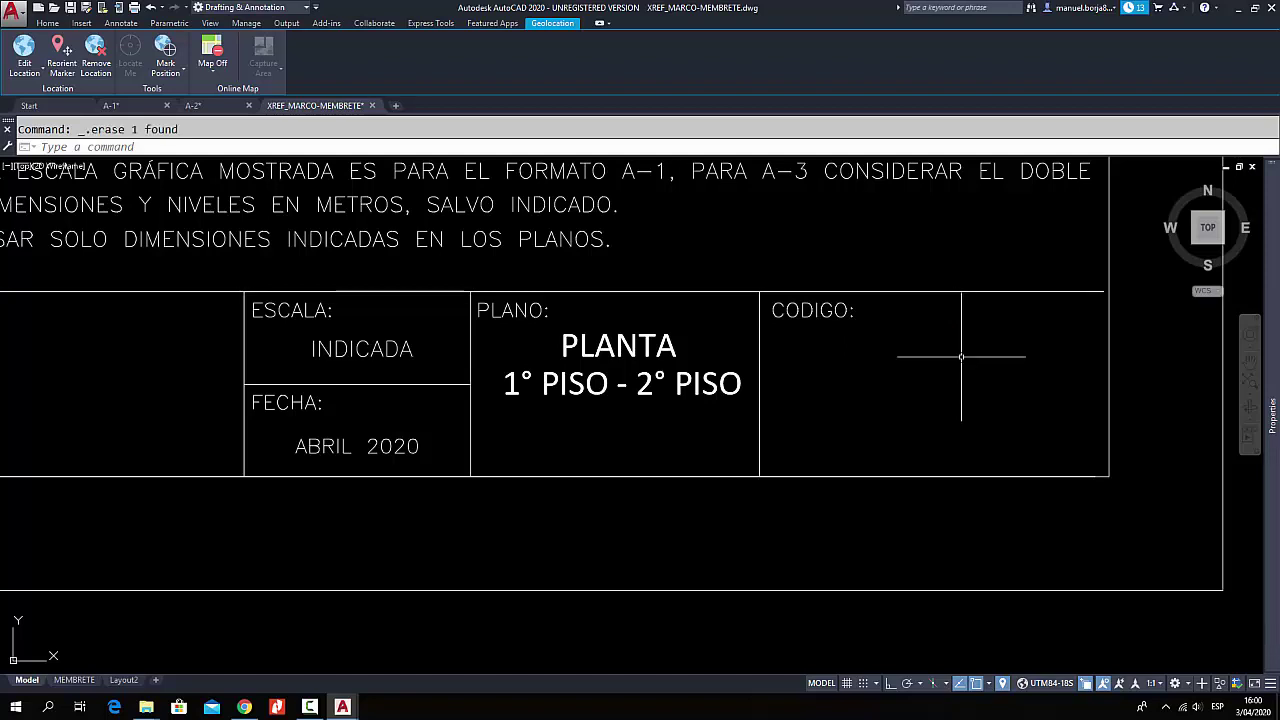
# - Change the CODIGO label in the title block to "CODIGO Y N°:"
pyautogui.doubleClick(851, 312)
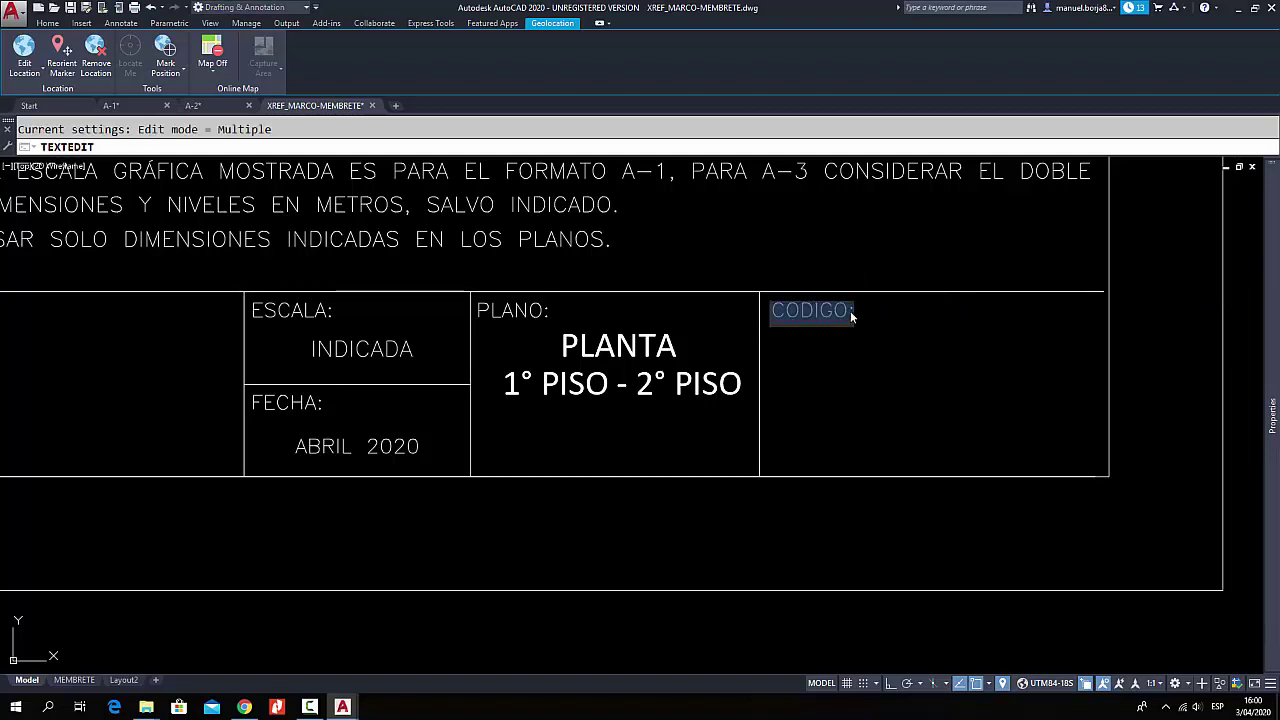
pyautogui.write('Y N')
pyautogui.write('°')
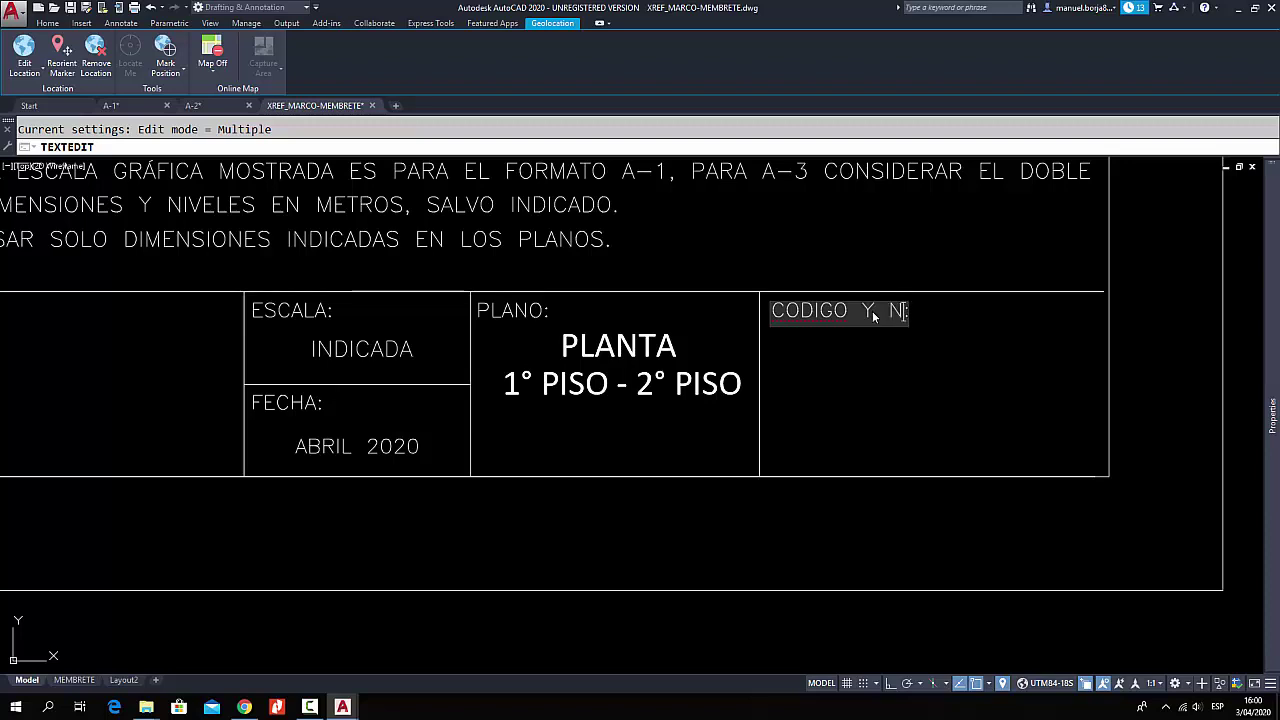
pyautogui.click(998, 268)
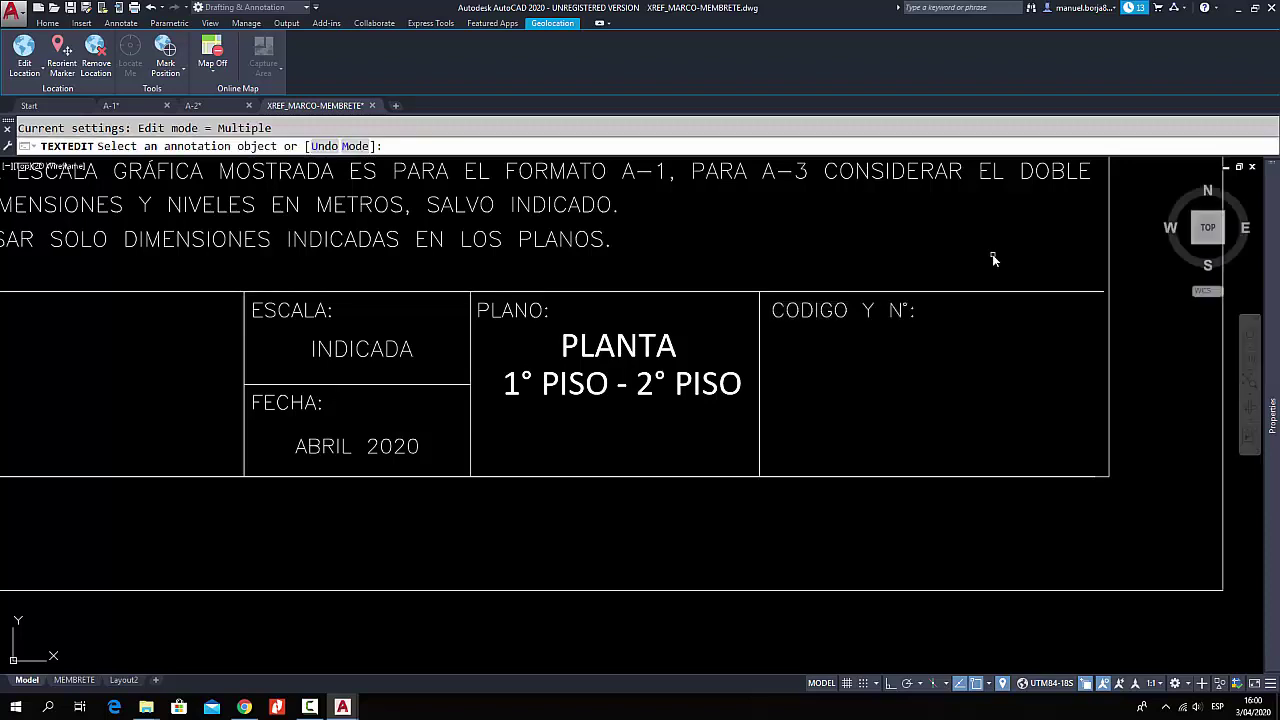
pyautogui.press('Escape')
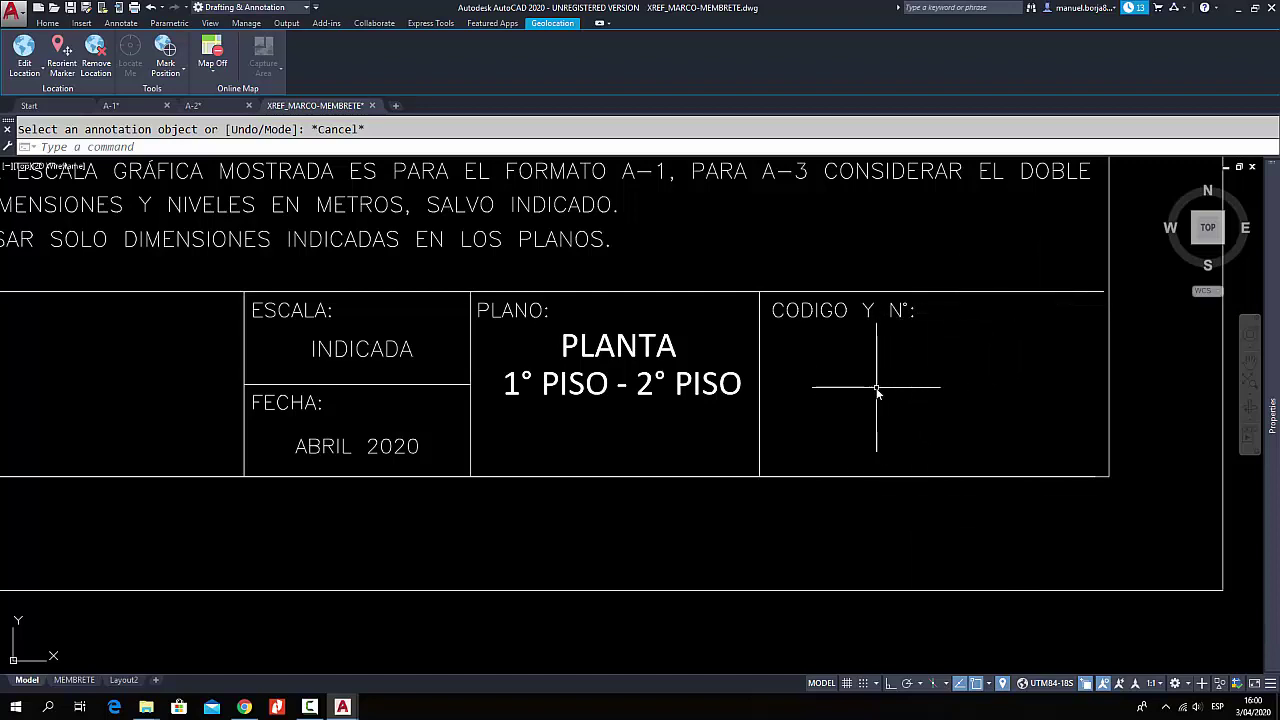
# - Close XREF_MARCO-MEMBRETE with its changes saved and reload the reference in the A-2 drawing
pyautogui.click(371, 106)
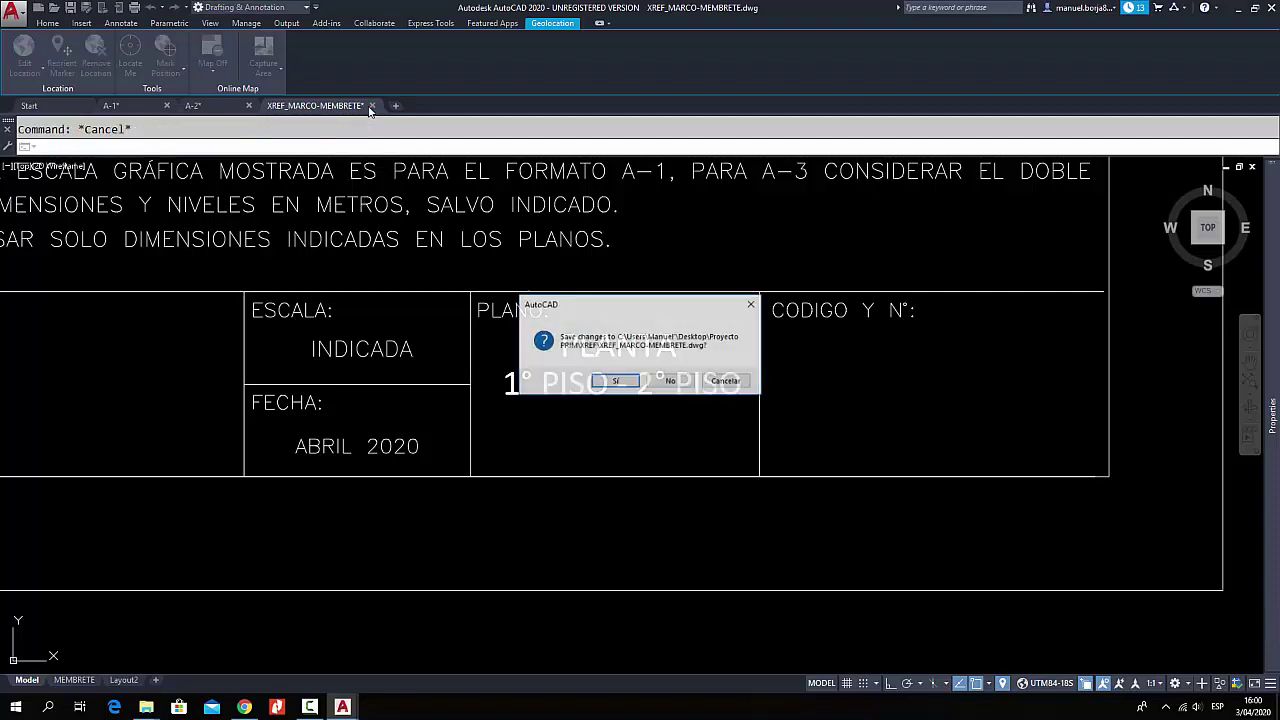
pyautogui.click(597, 381)
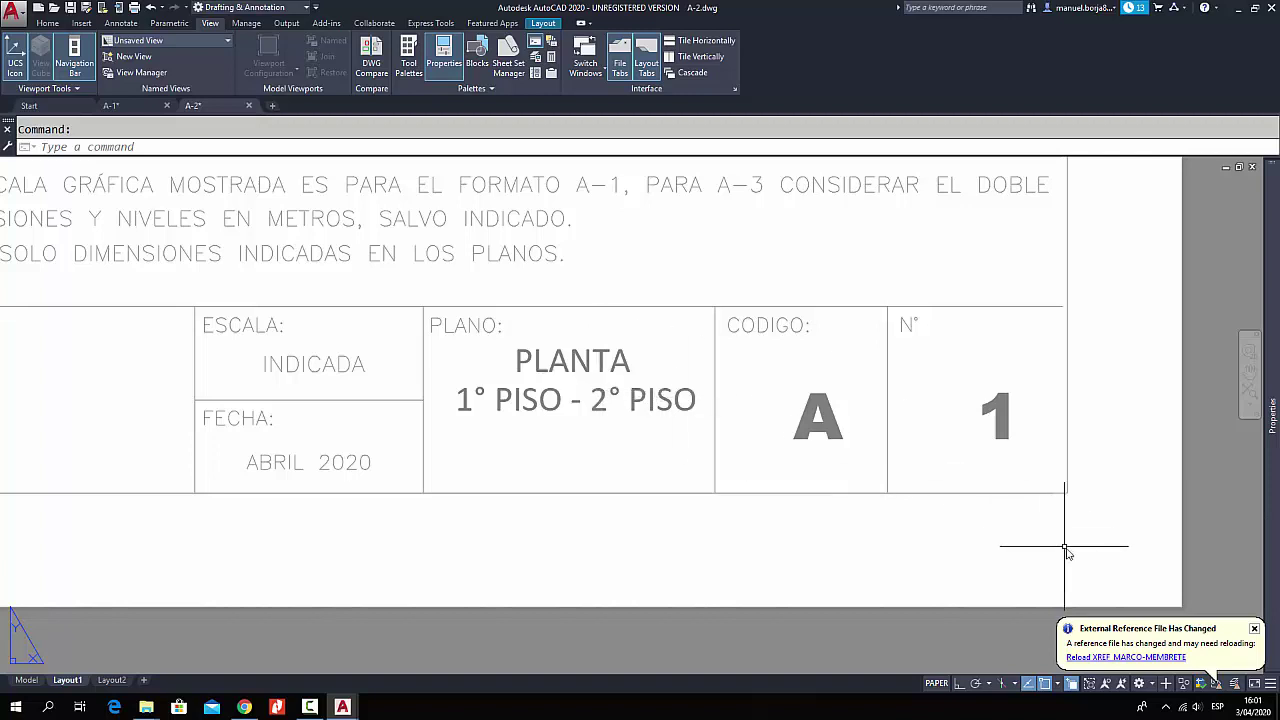
pyautogui.click(1136, 658)
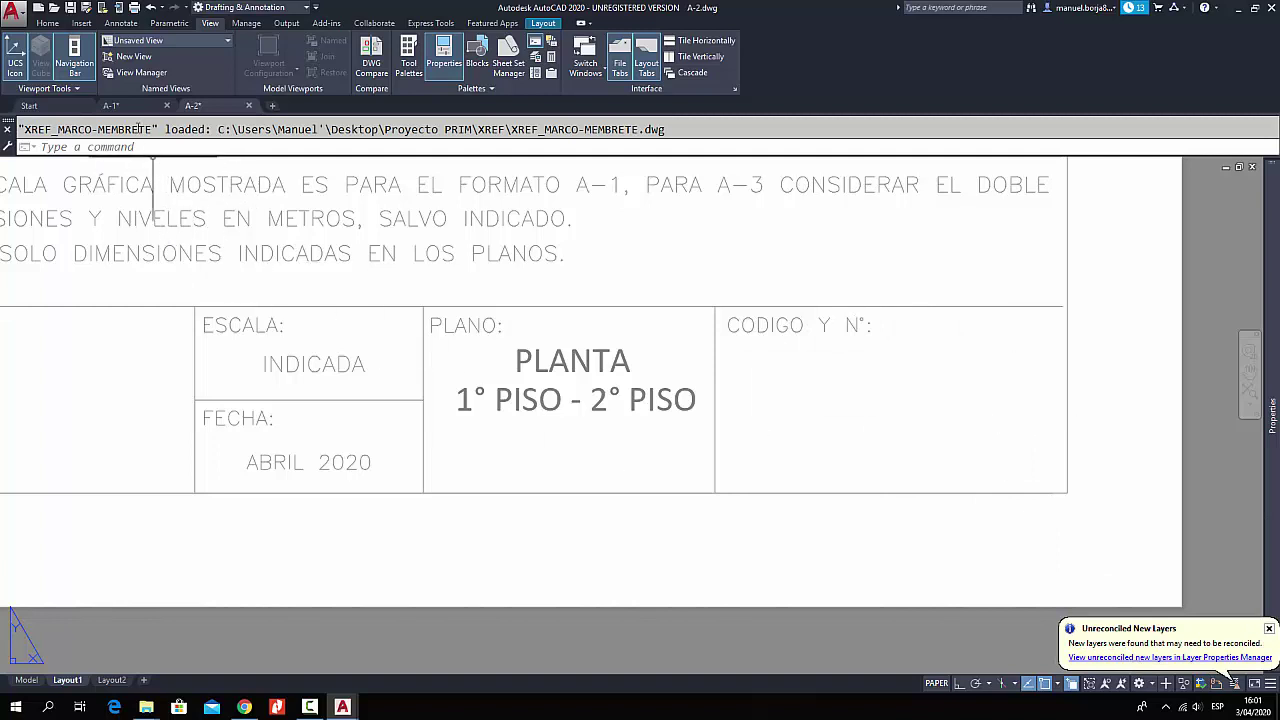
# - Reload the changed XREF_MARCO-MEMBRETE reference in the A-1 drawing
pyautogui.click(111, 105)
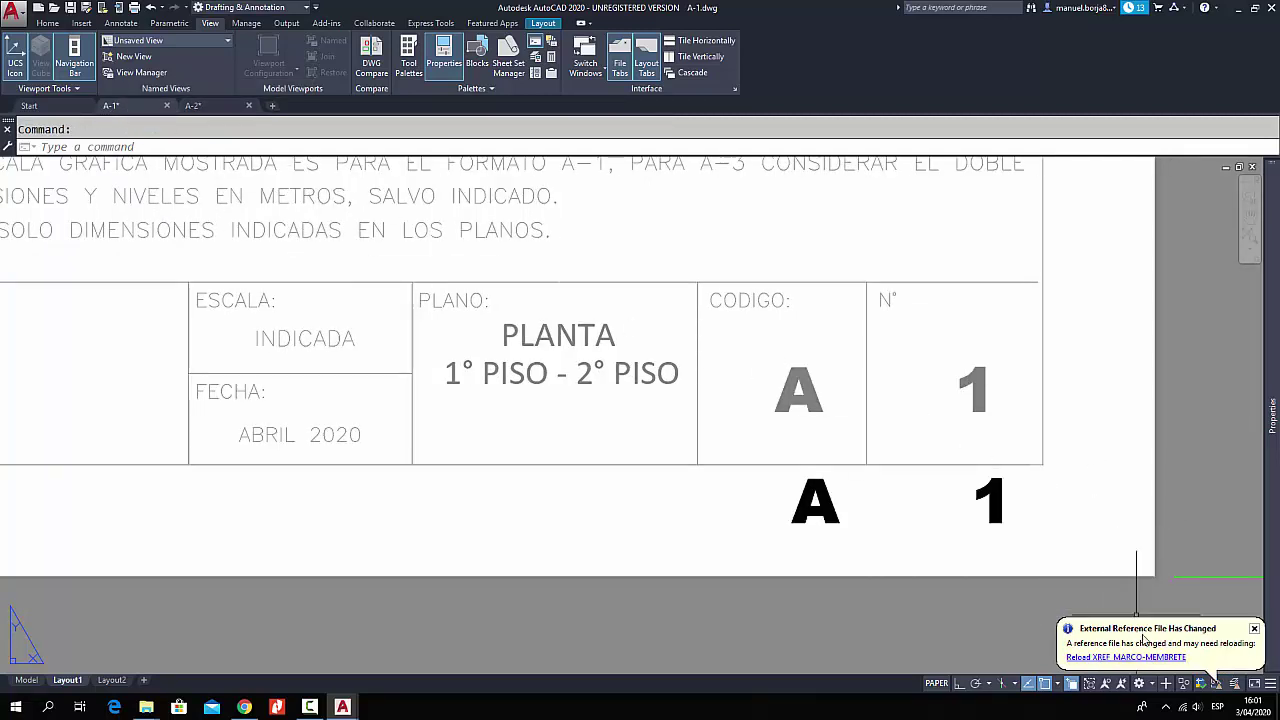
pyautogui.click(1143, 657)
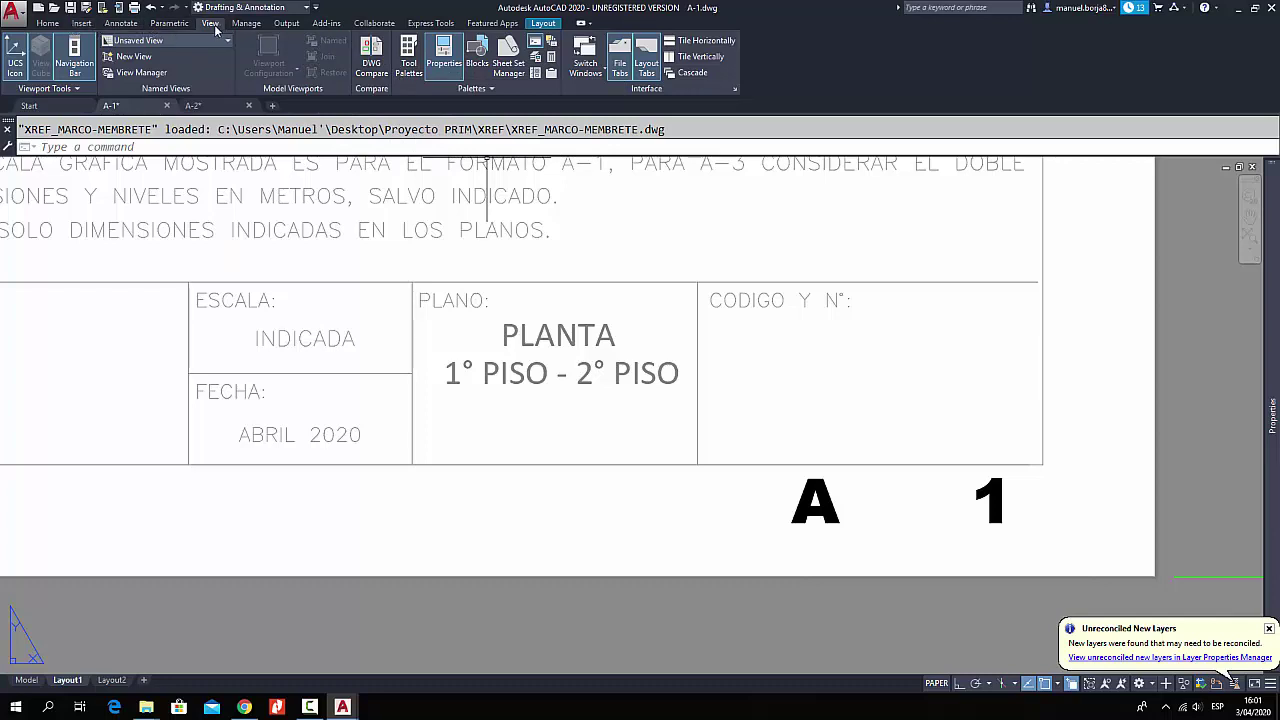
pyautogui.click(246, 23)
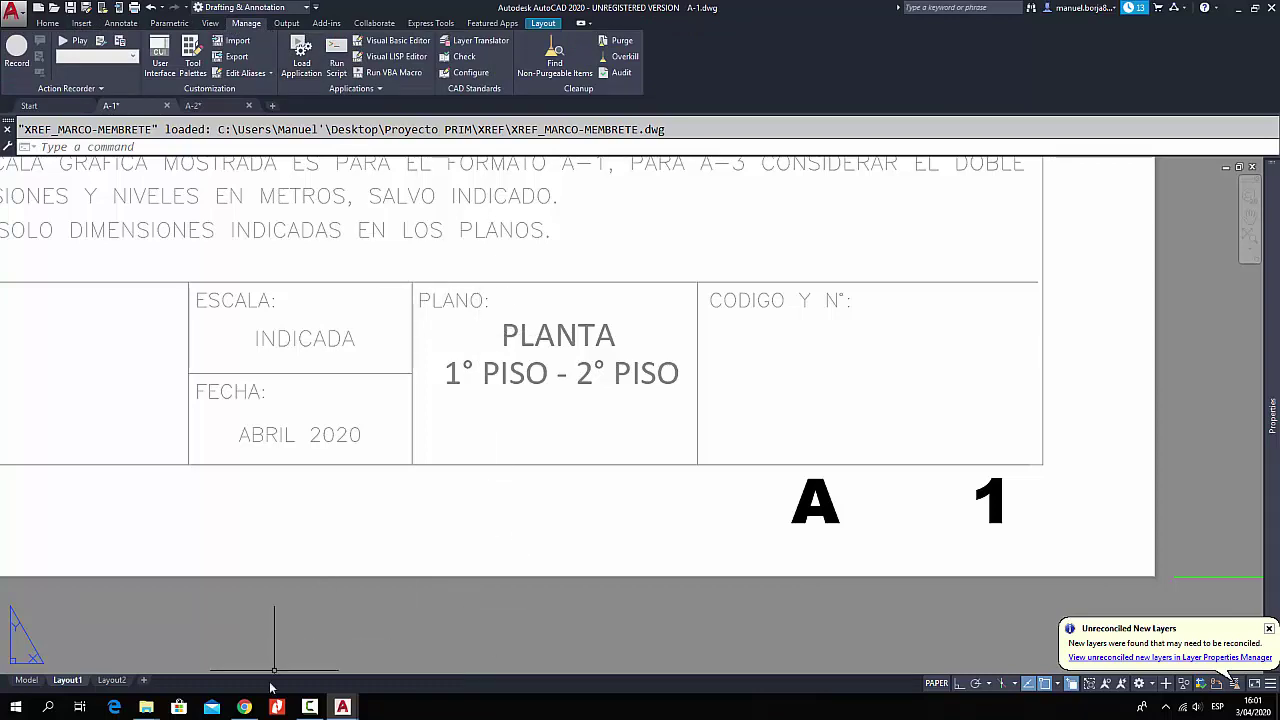
pyautogui.click(310, 706)
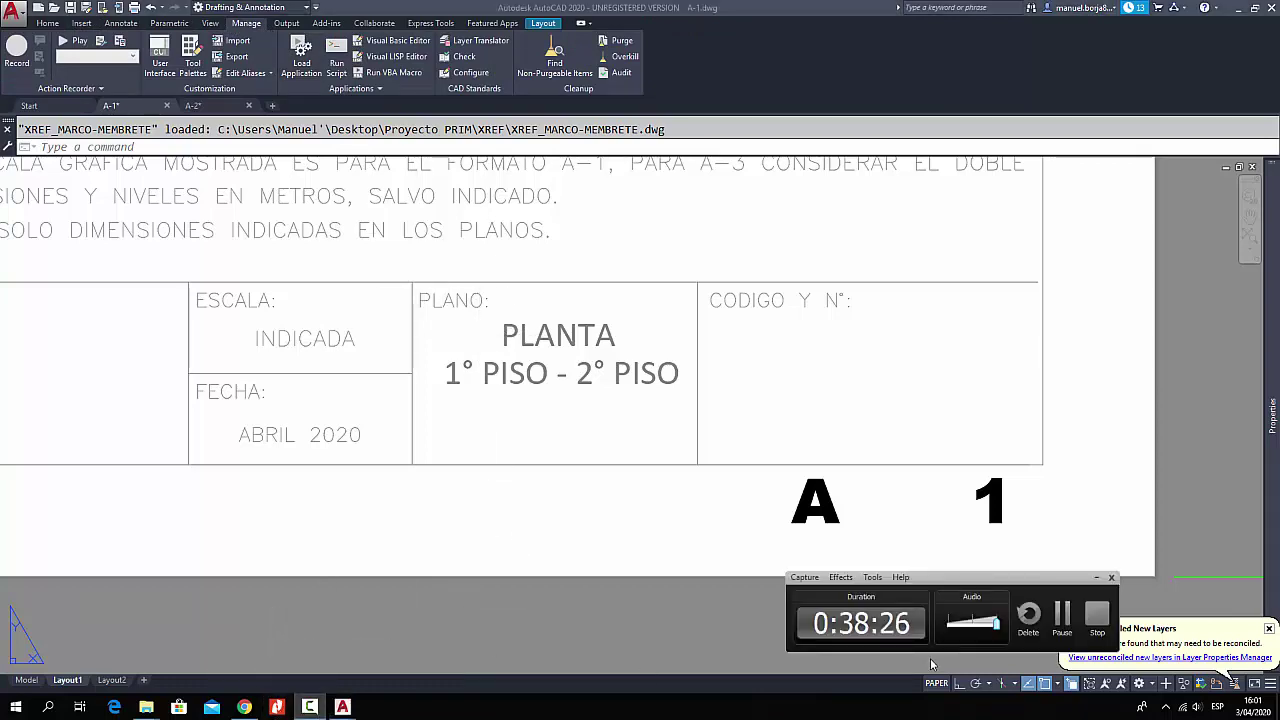
pyautogui.click(1066, 618)
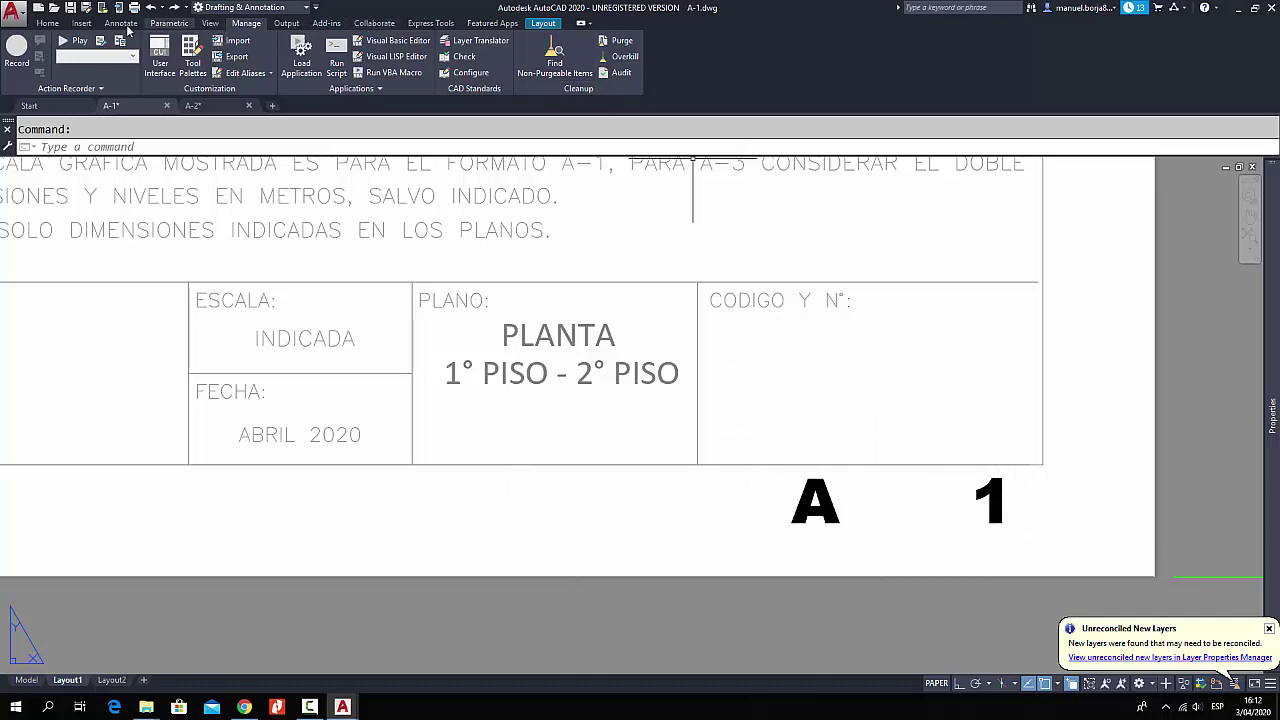
# - Insert a Document Filename field in the CODIGO Y N° cell, formatted uppercase, filename only, without the file extension
pyautogui.click(84, 25)
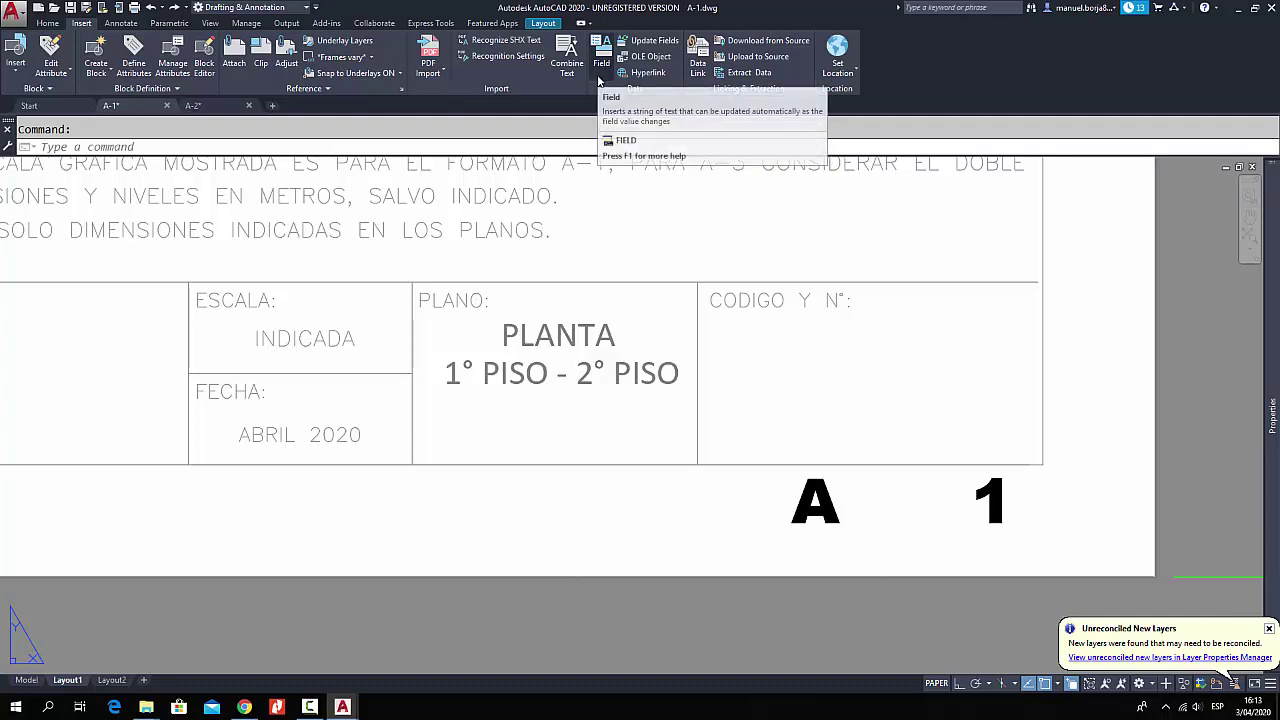
pyautogui.click(598, 78)
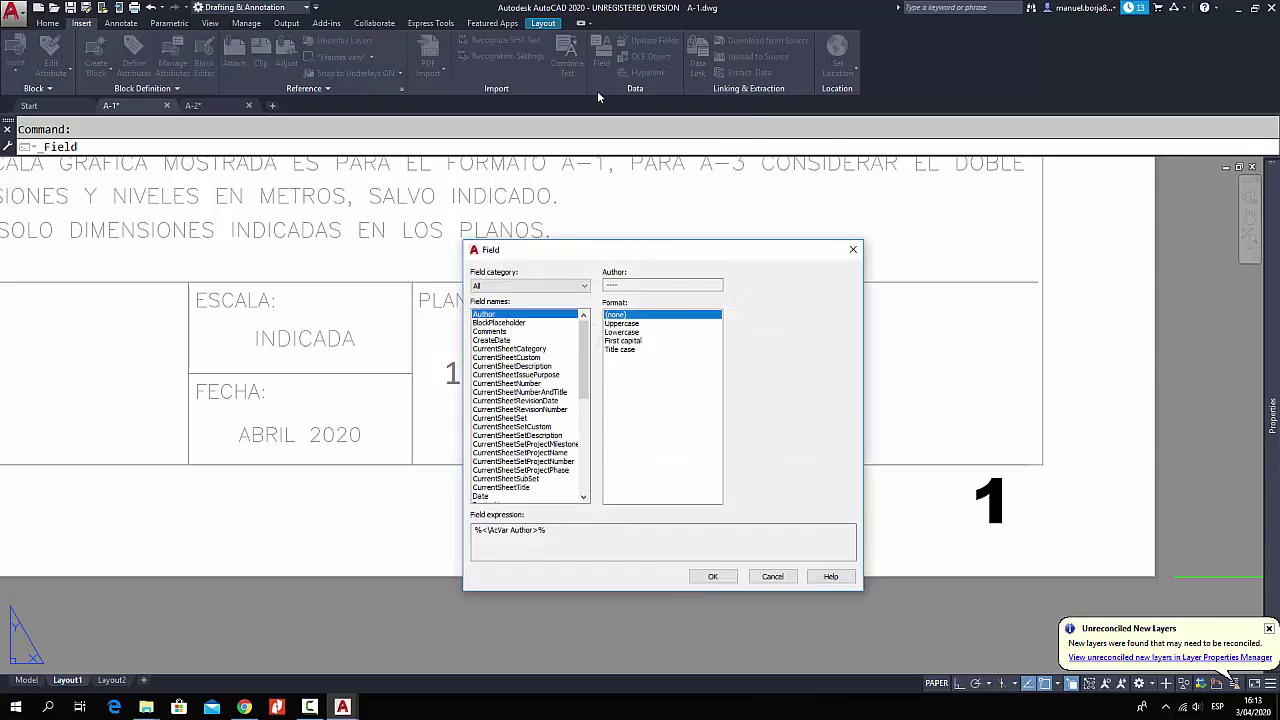
pyautogui.moveTo(667, 259); pyautogui.dragTo(570, 191)
pyautogui.click(449, 219)
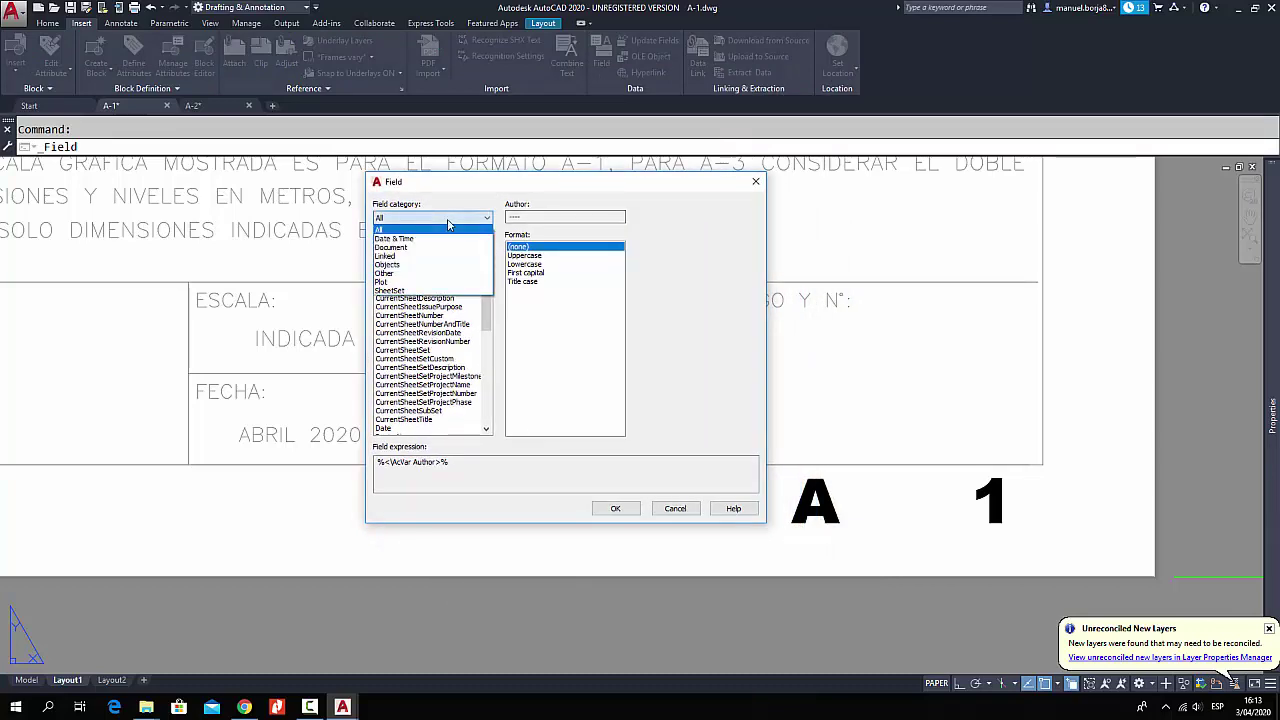
pyautogui.click(418, 248)
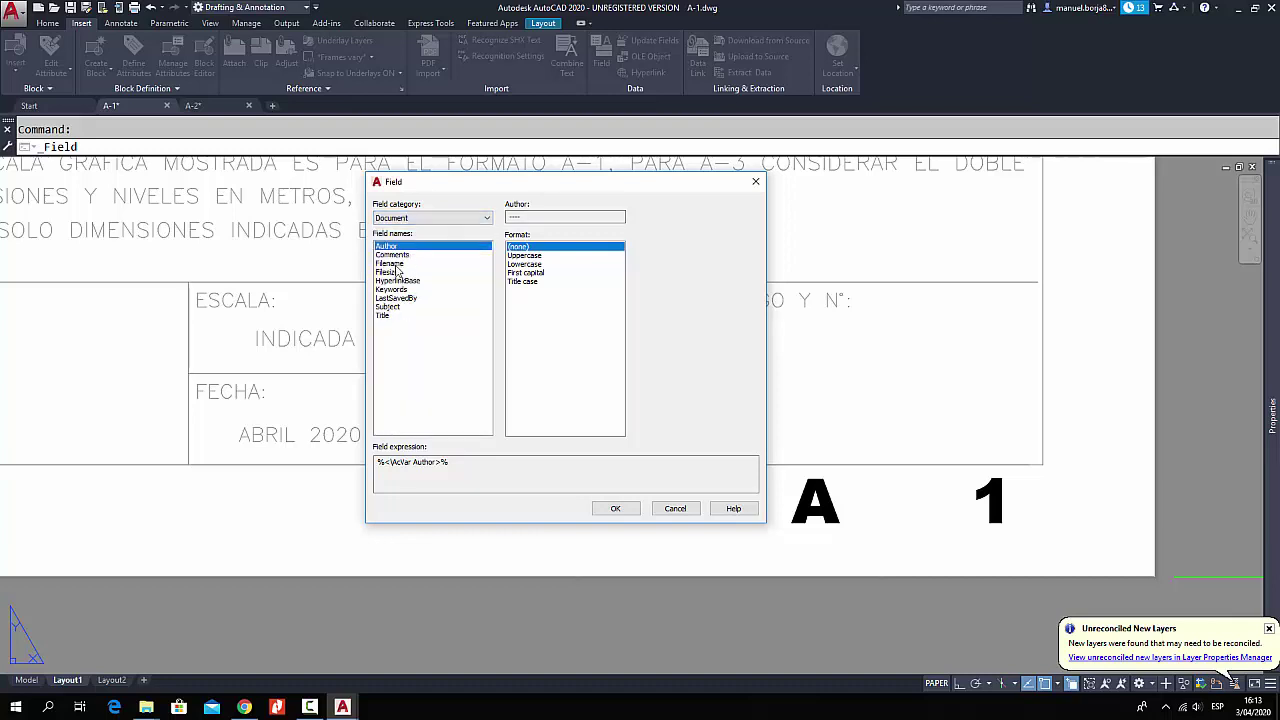
pyautogui.click(396, 264)
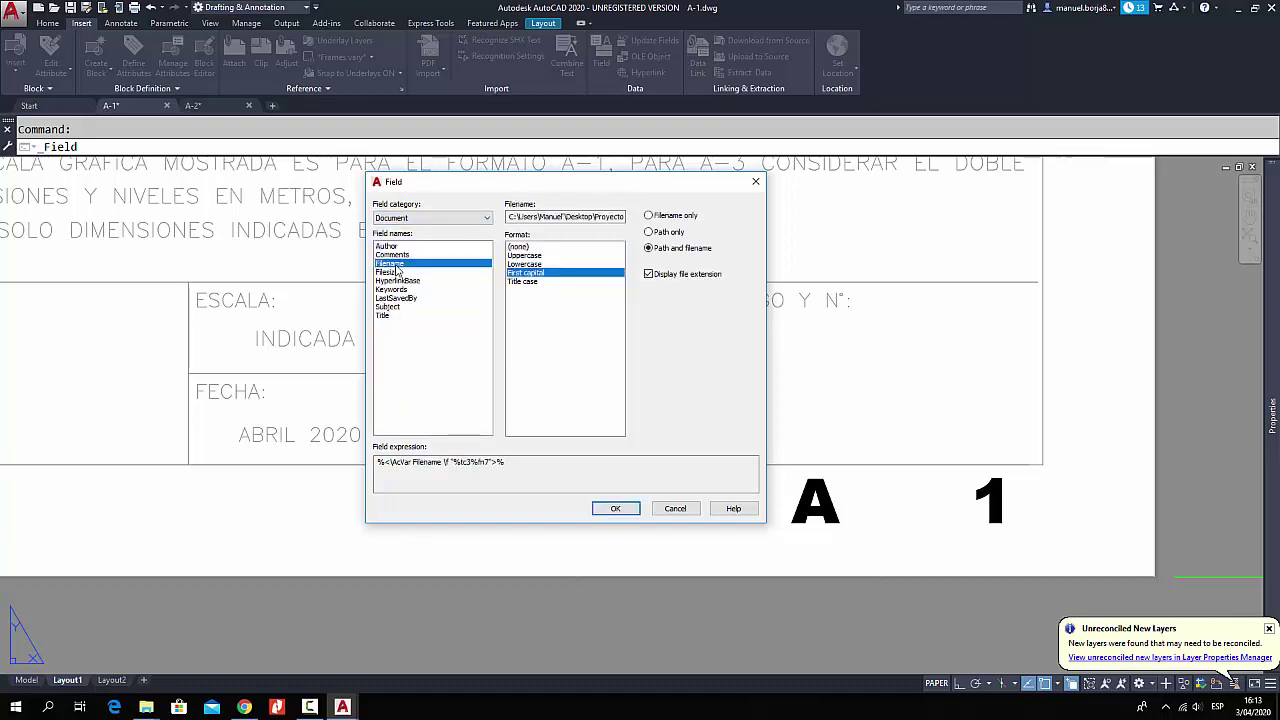
pyautogui.click(529, 256)
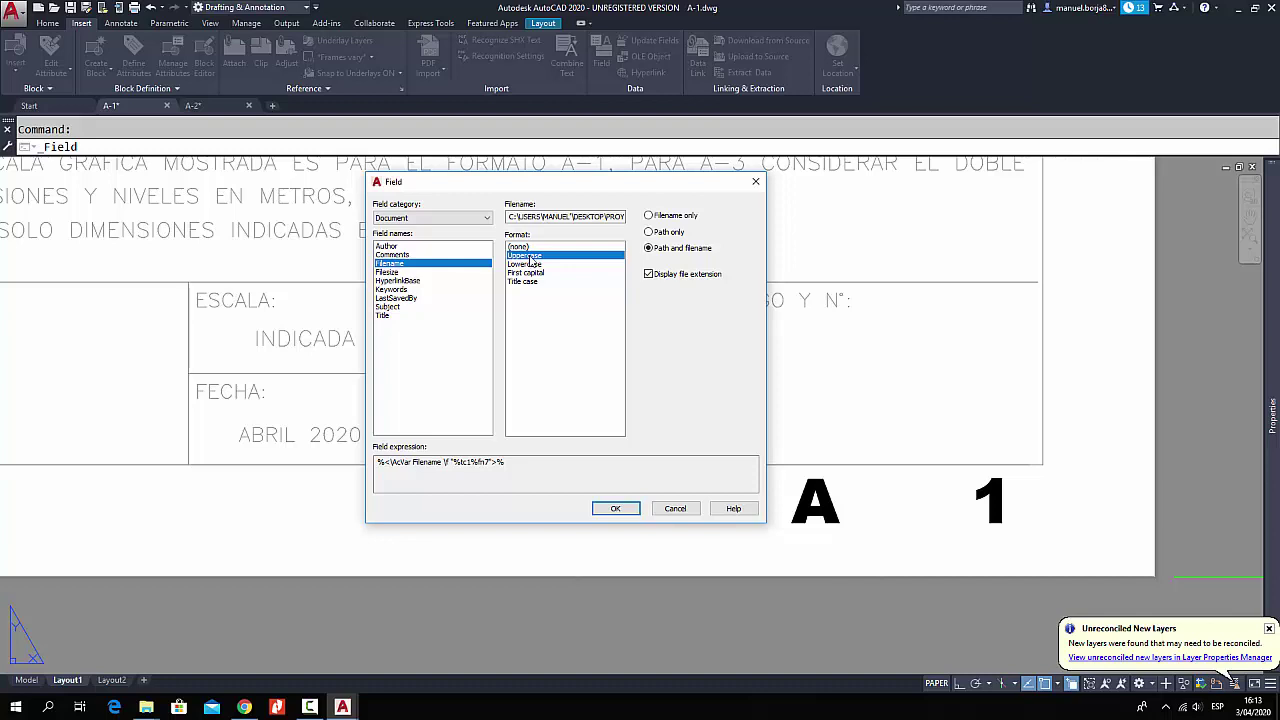
pyautogui.click(649, 274)
pyautogui.click(649, 216)
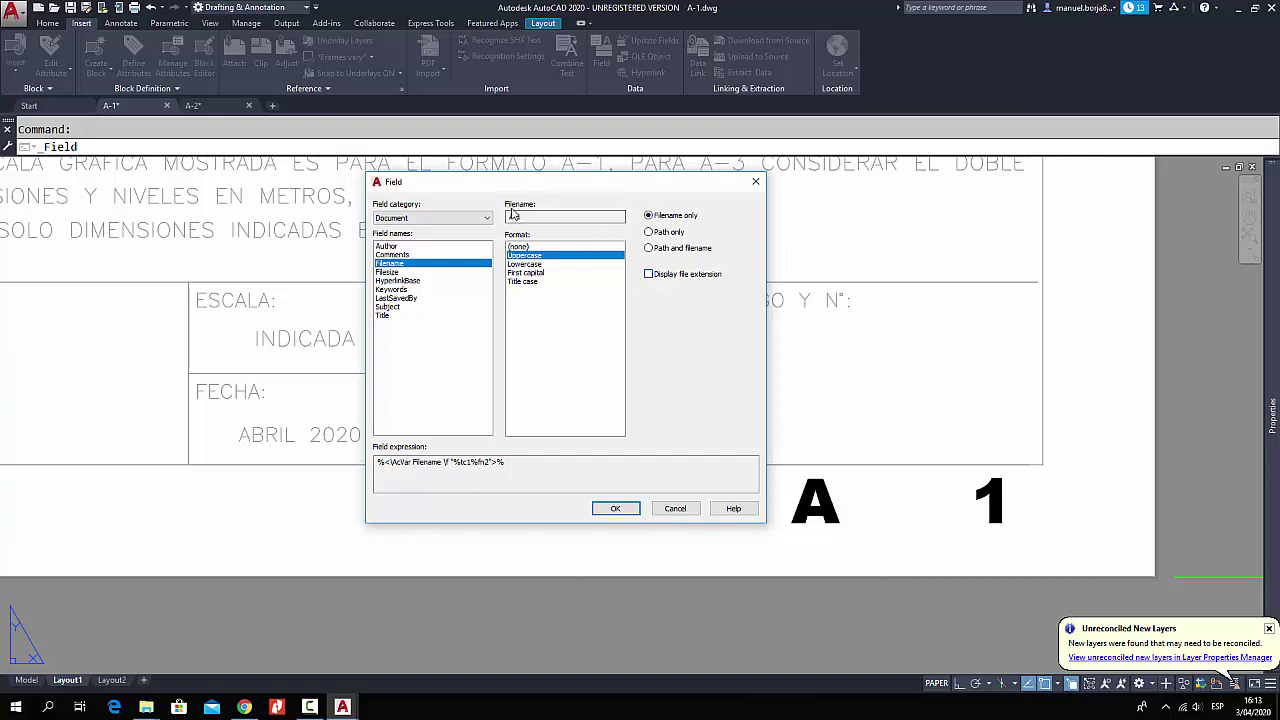
pyautogui.click(616, 509)
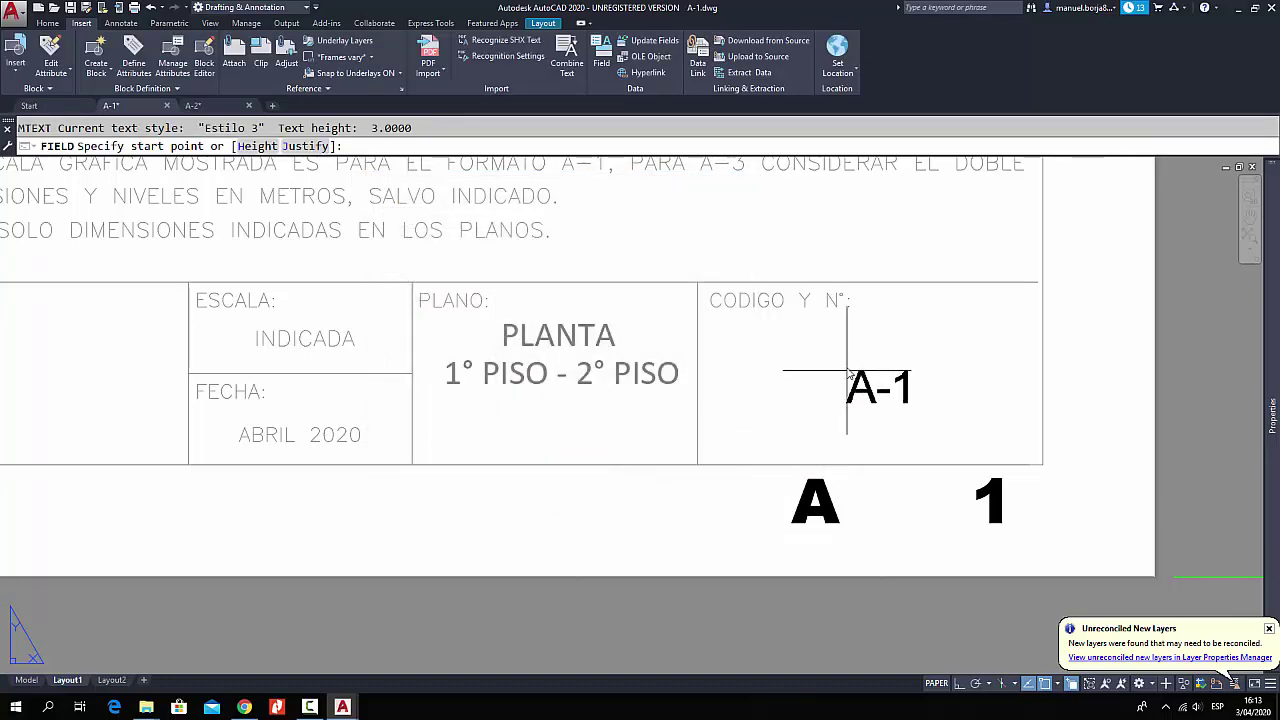
pyautogui.click(818, 355)
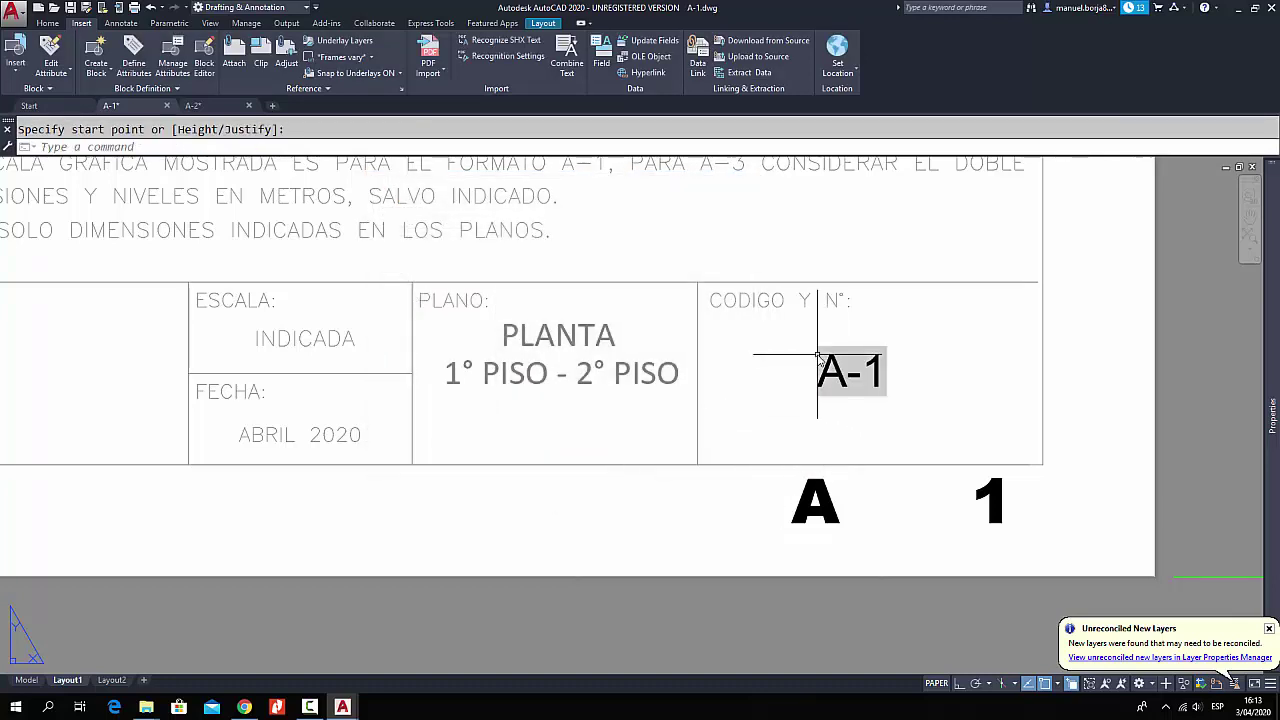
# - Match the properties of the loose letter A below the title block onto the filename field text
pyautogui.click(836, 516)
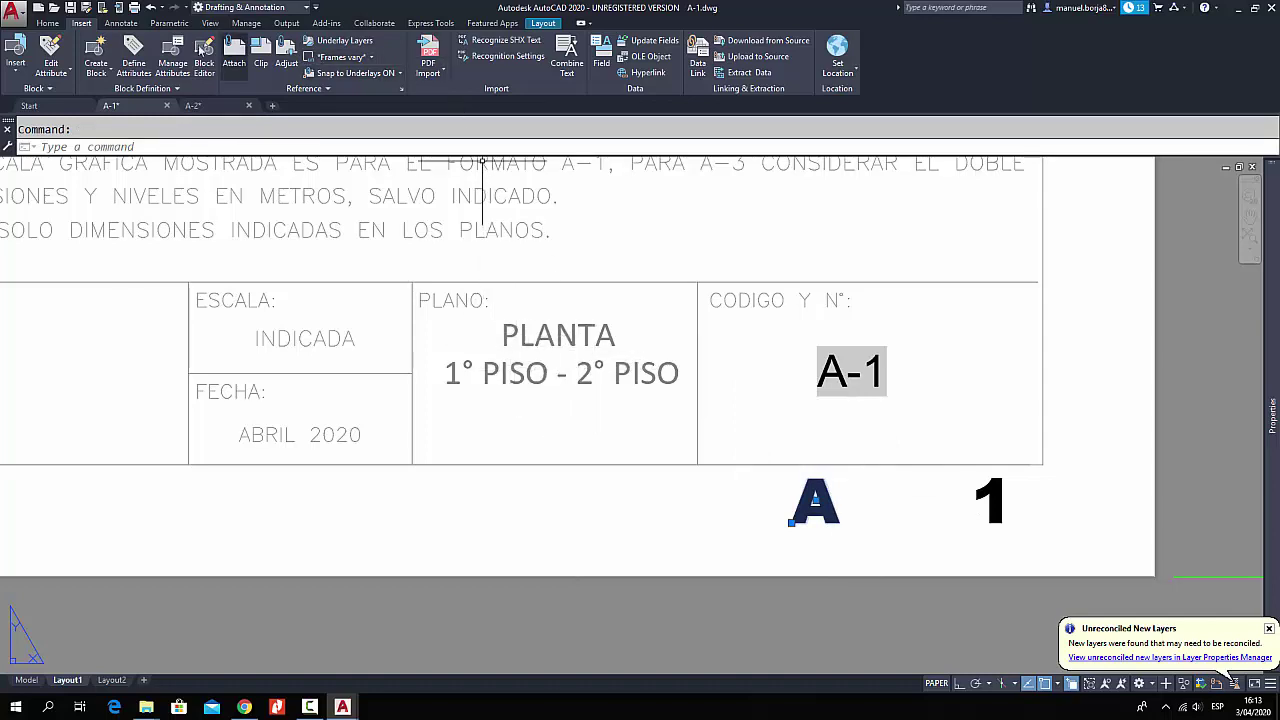
pyautogui.click(48, 23)
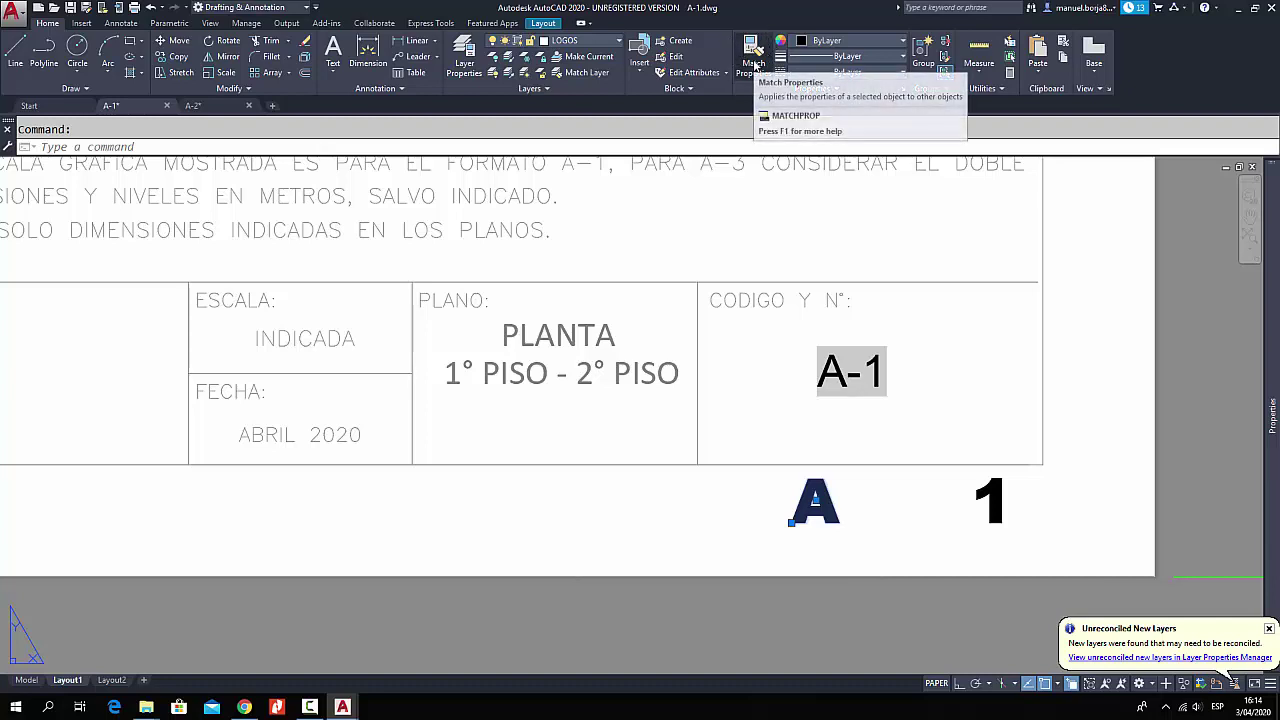
pyautogui.press('Escape')
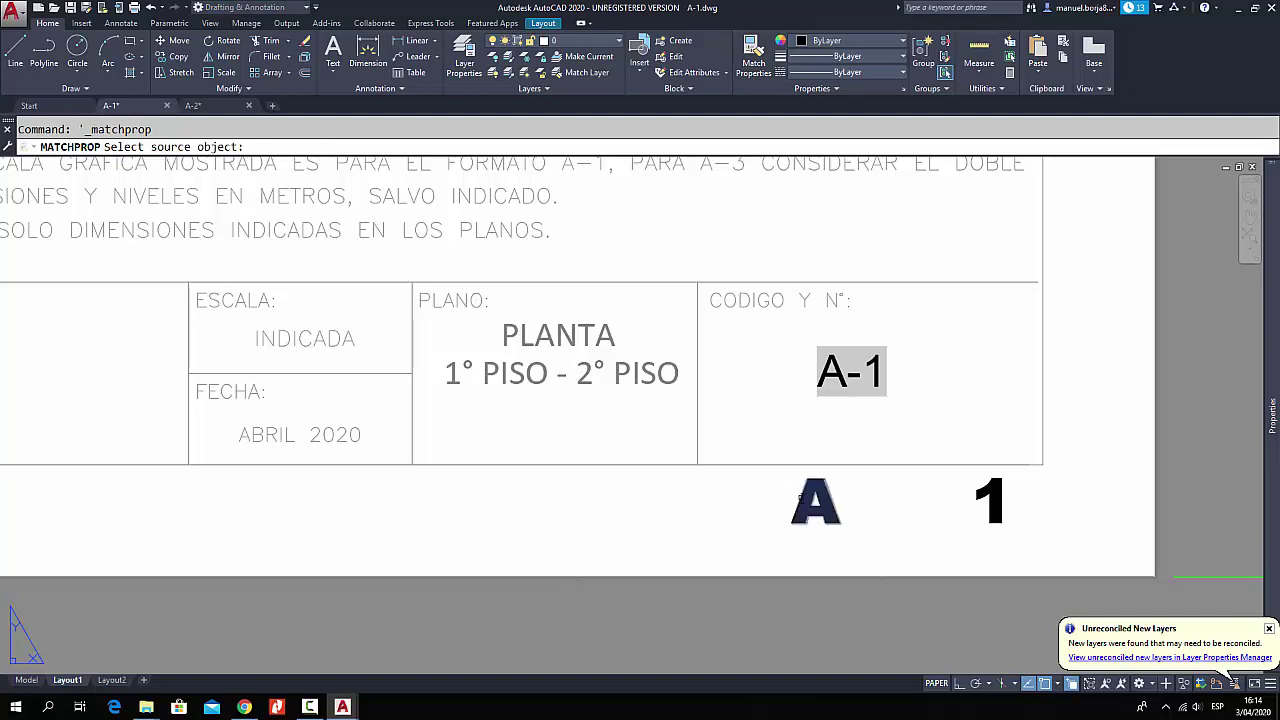
pyautogui.click(808, 493)
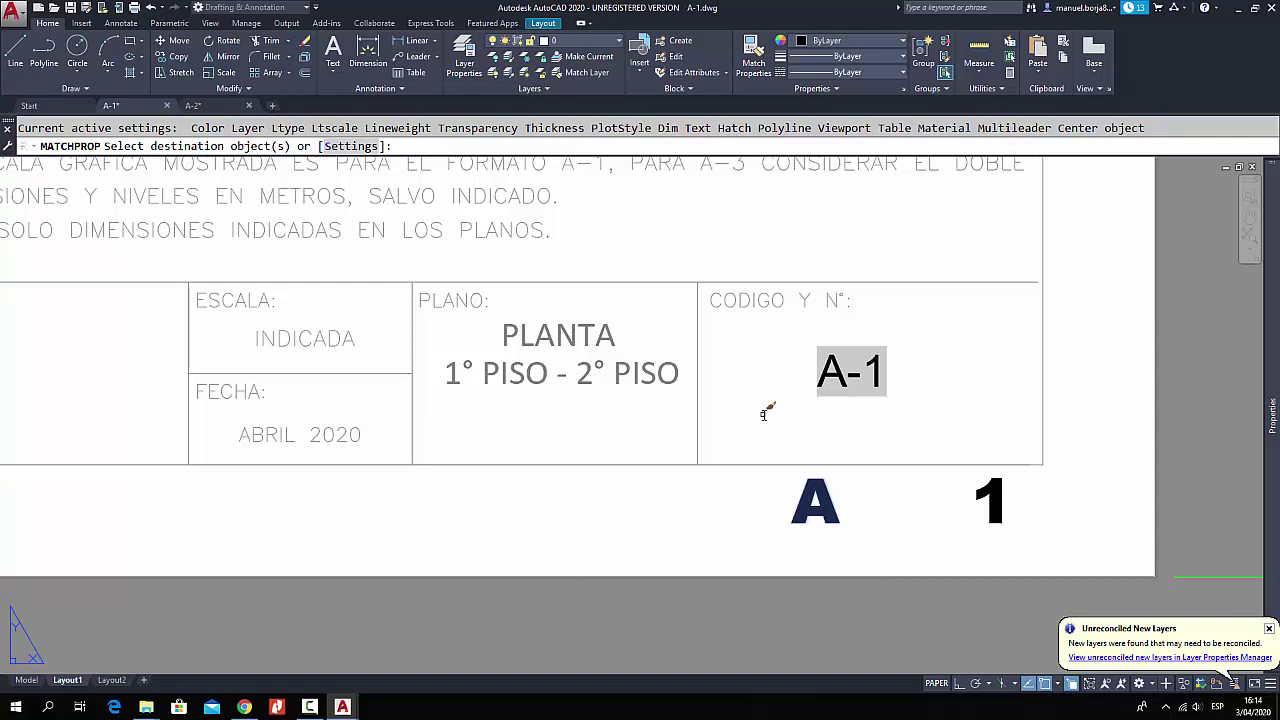
pyautogui.click(820, 345)
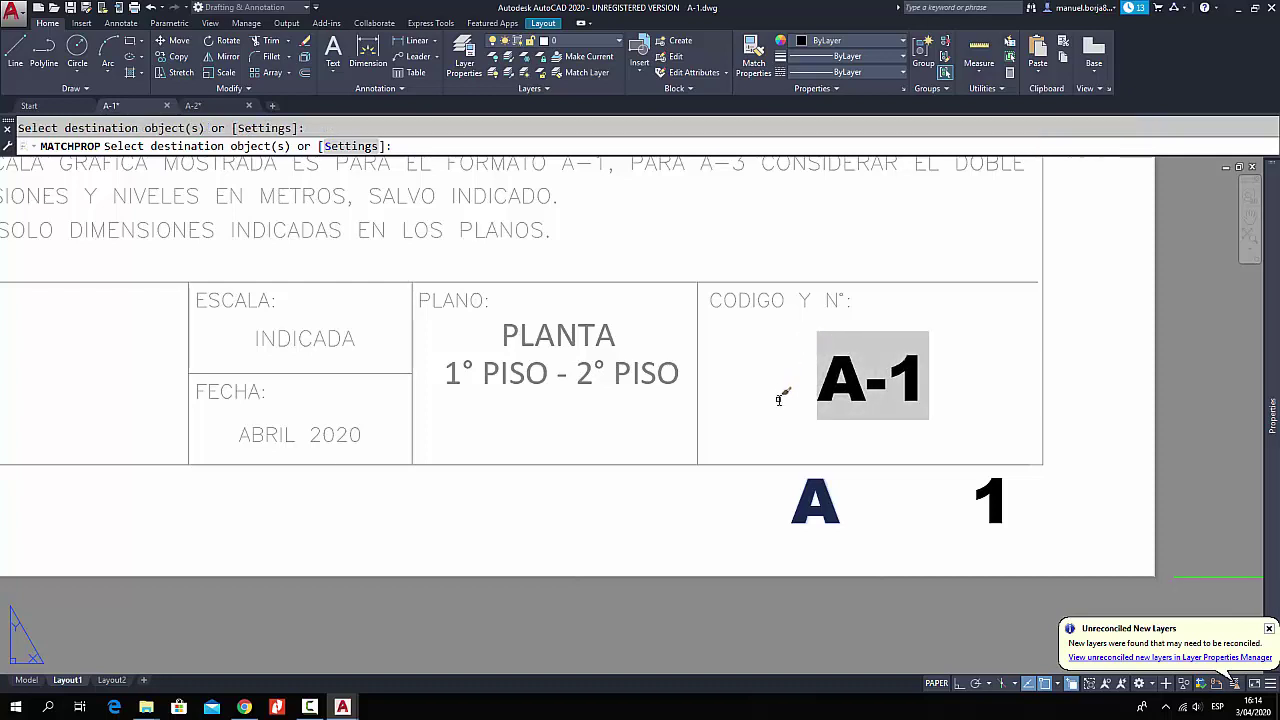
pyautogui.press('Escape')
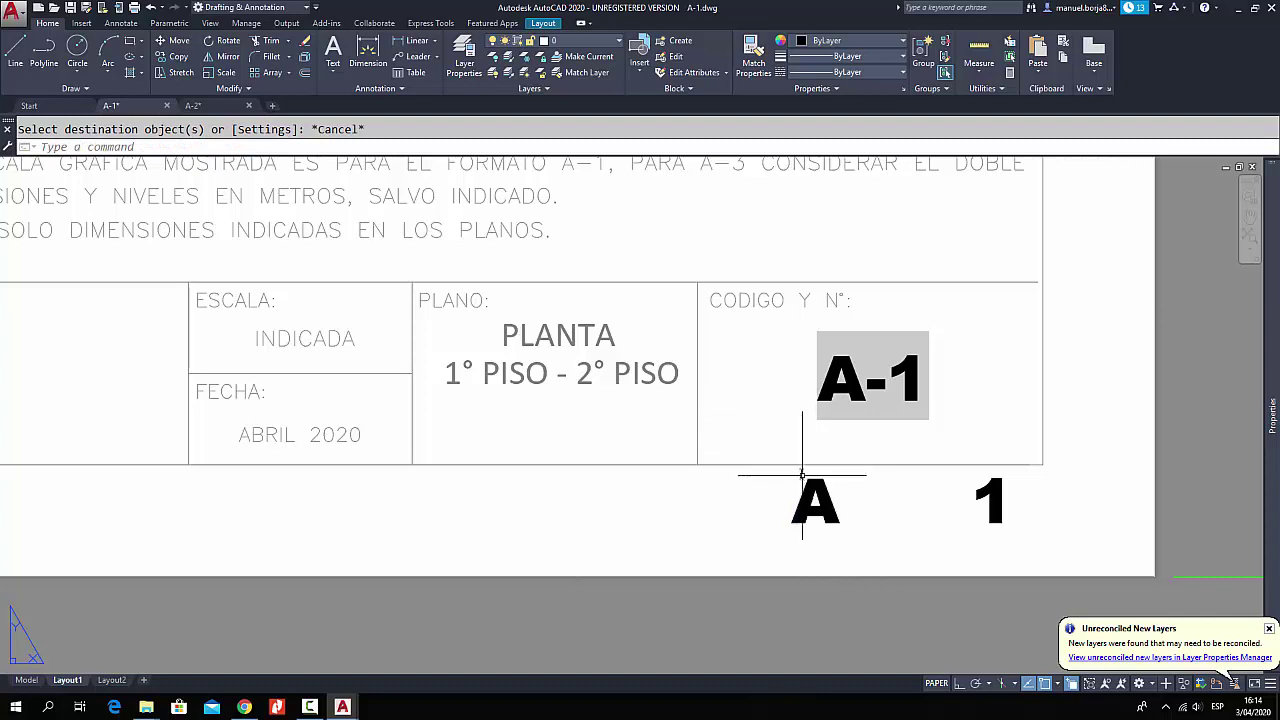
# - Erase the loose letter A and number 1 below the title block in A-1
pyautogui.click(750, 467)
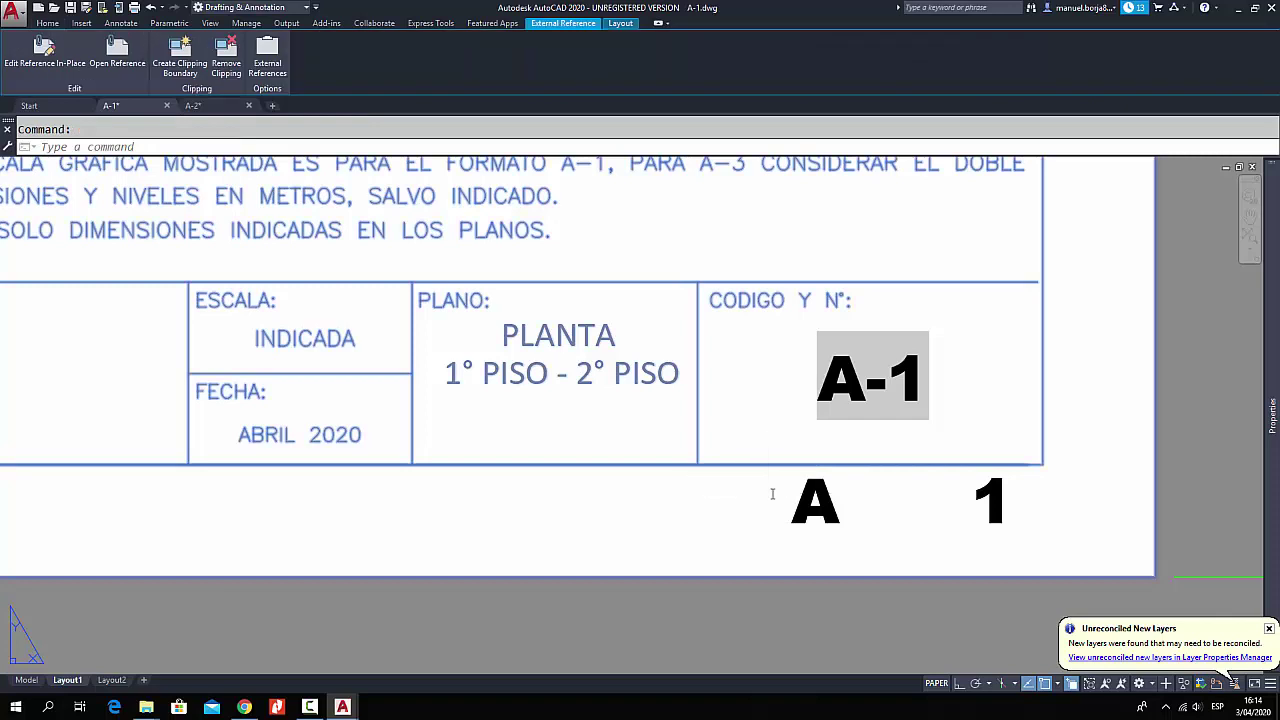
pyautogui.press('Escape')
pyautogui.click(766, 470)
pyautogui.click(1037, 549)
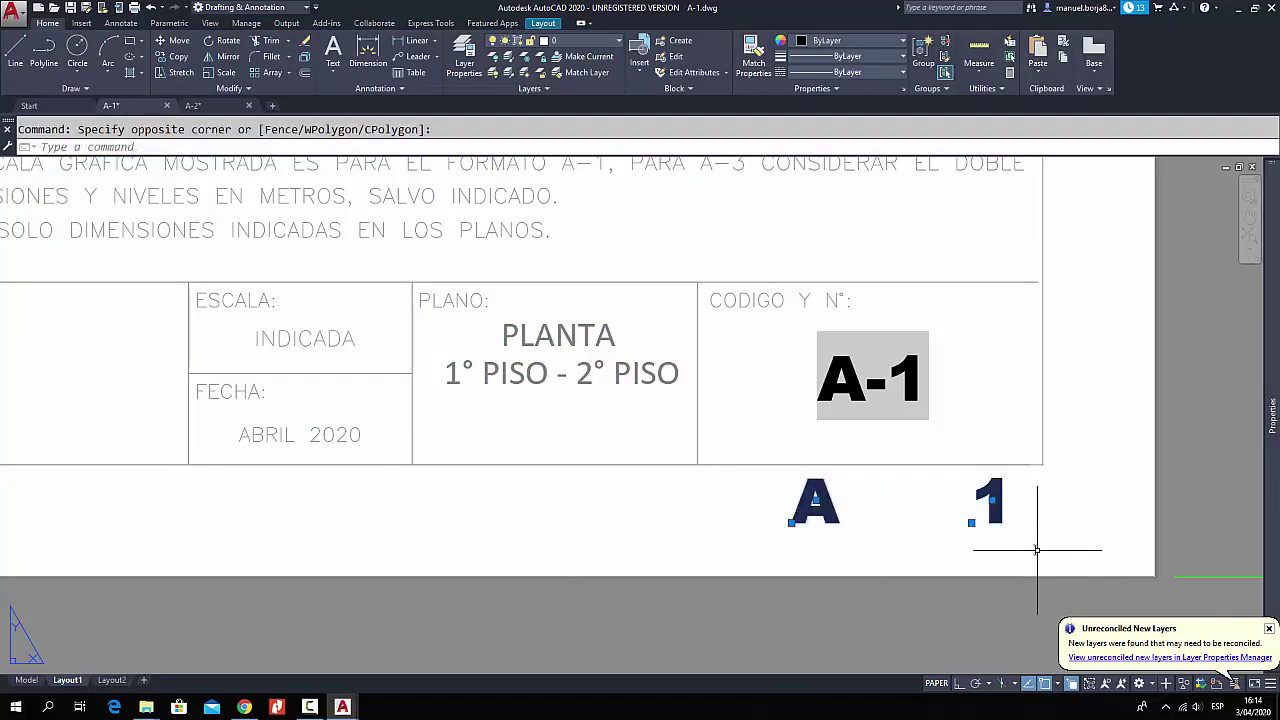
pyautogui.press('Delete')
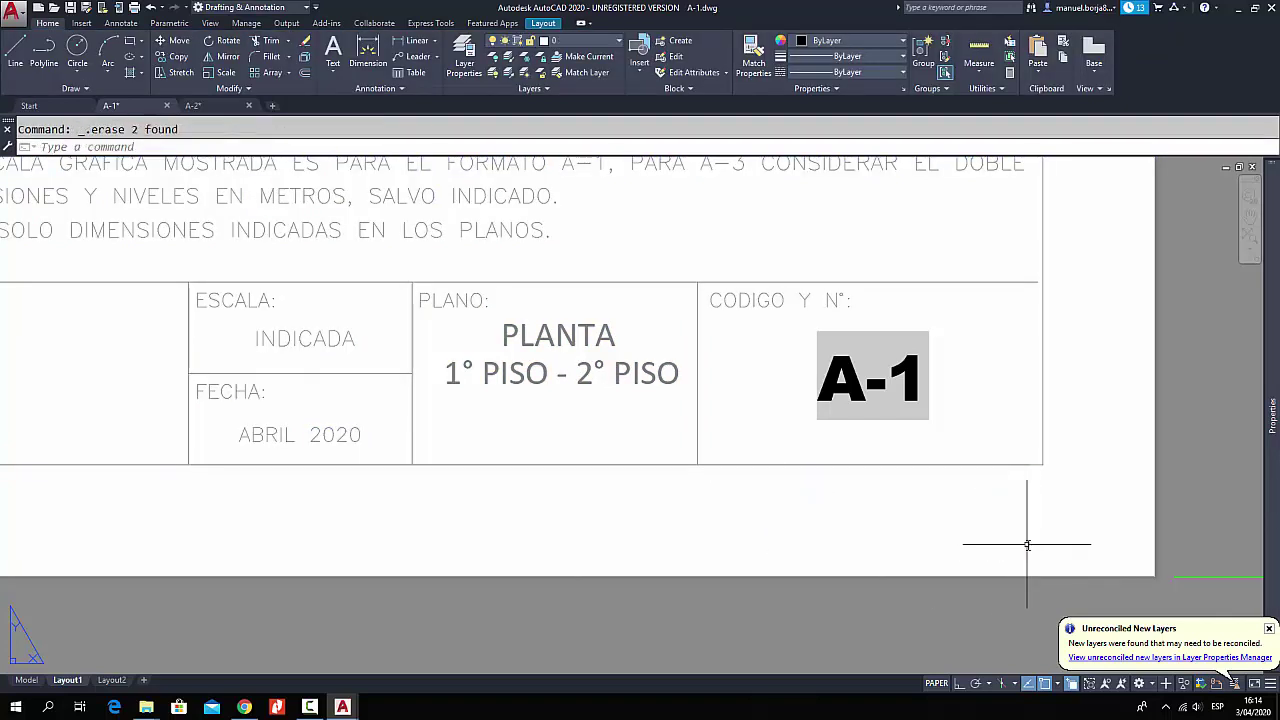
# - Copy the filename field from A-1 and paste it to its original coordinates in A-2's Layout1
pyautogui.click(927, 419)
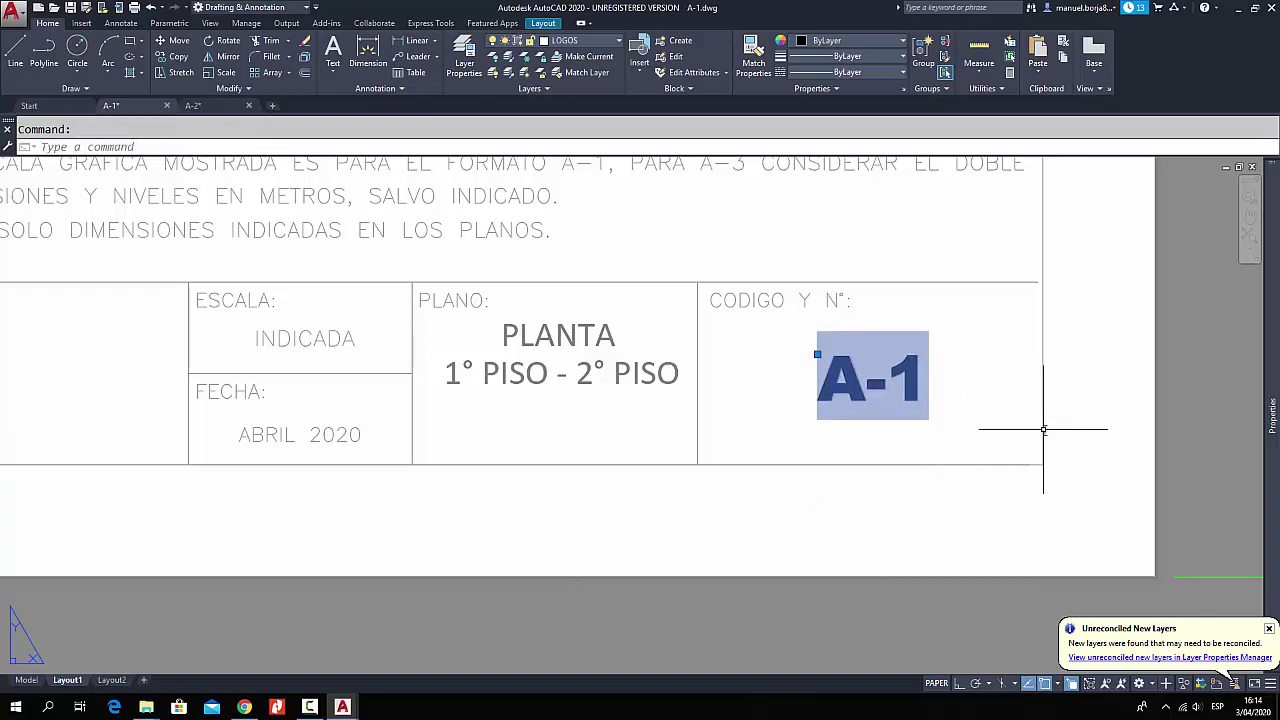
pyautogui.hotkey('ctrl', 'c')
pyautogui.click(193, 105)
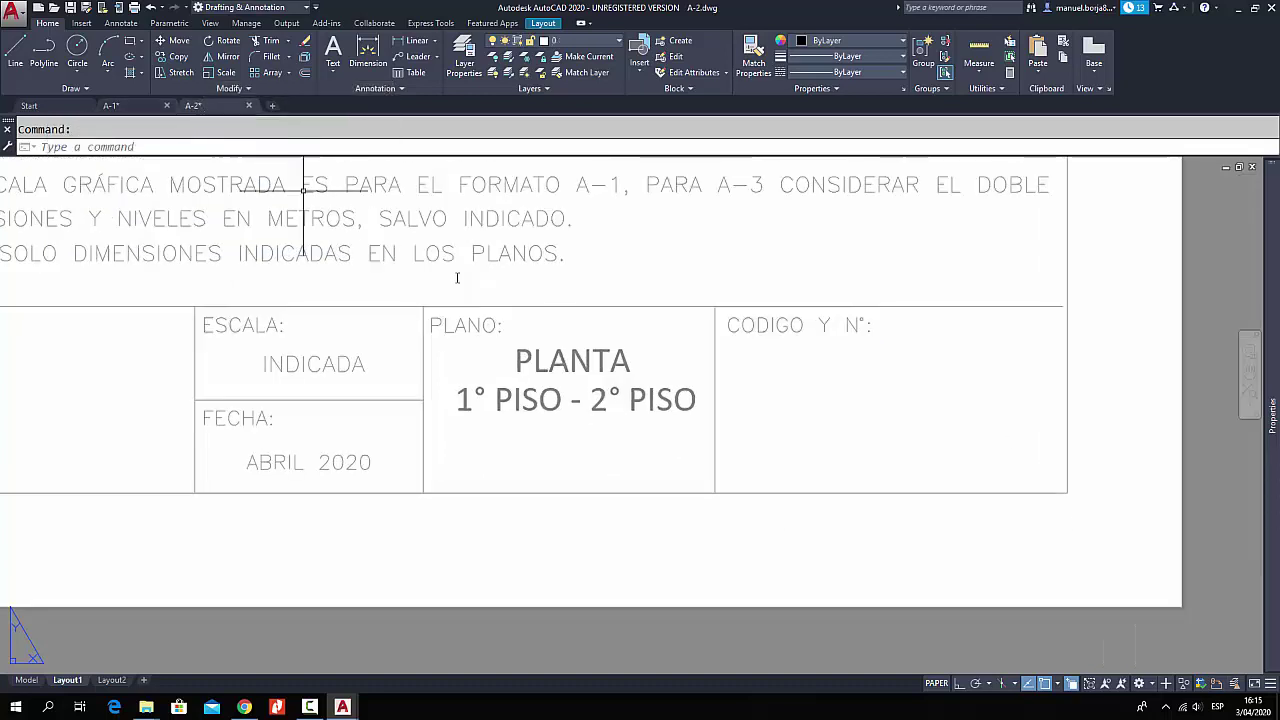
pyautogui.rightClick(641, 330)
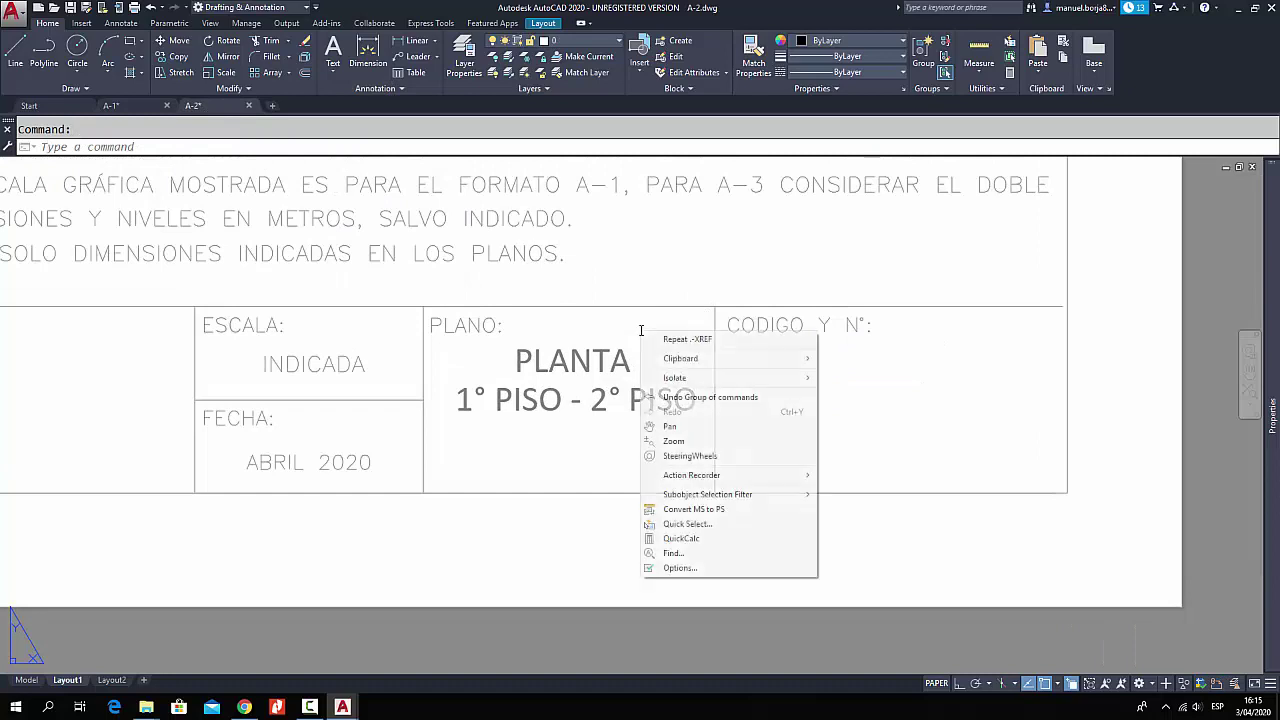
pyautogui.moveTo(677, 360)
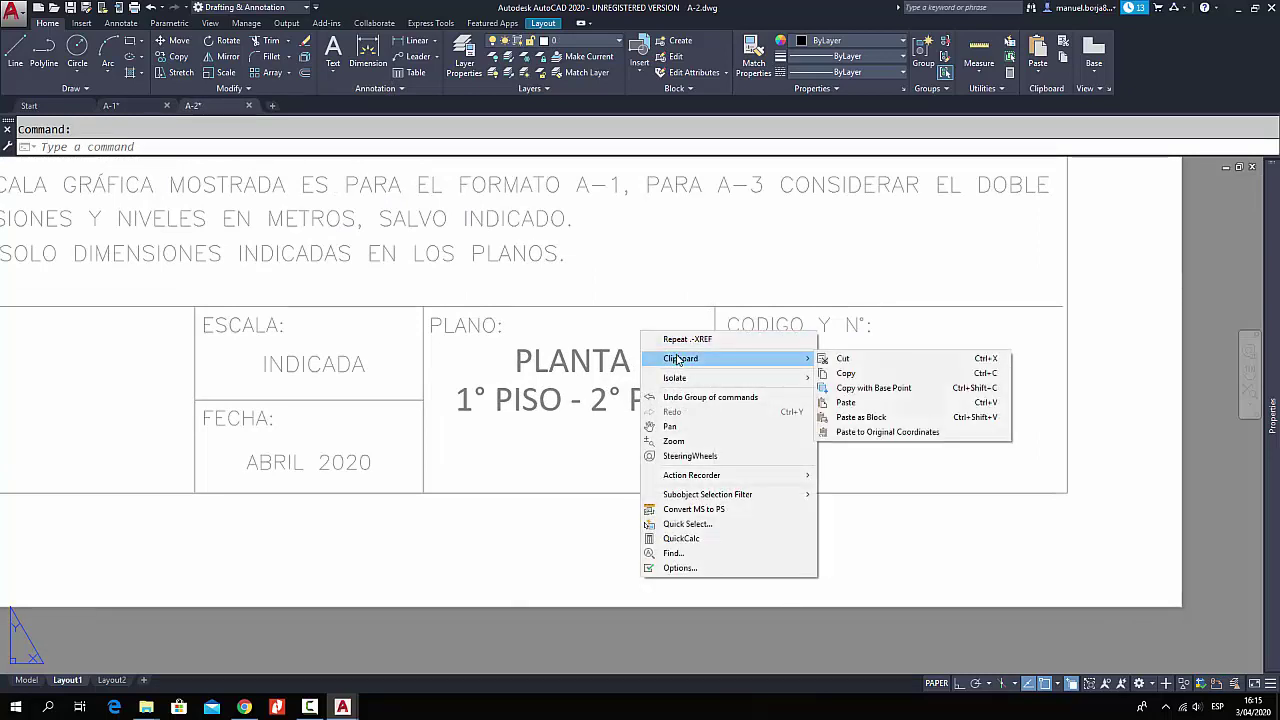
pyautogui.click(858, 432)
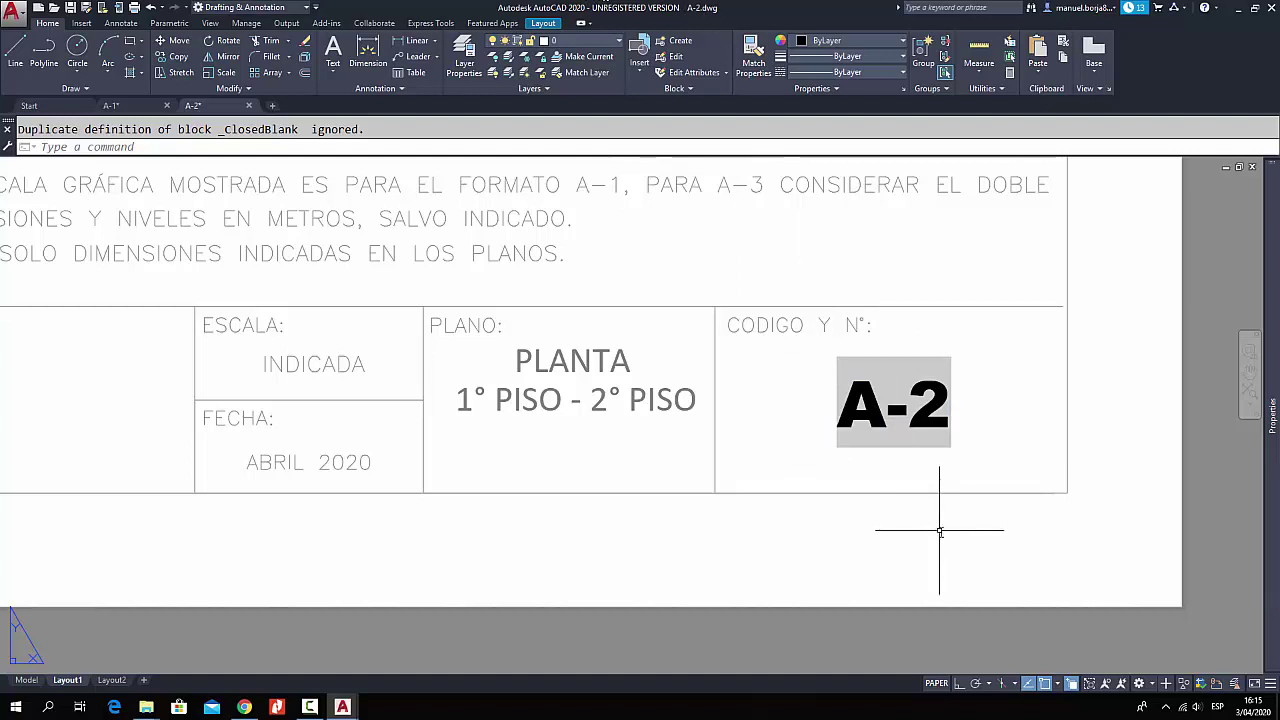
# - Check the A-2 sheet layout with its new code field, and close the drawing with its changes saved
pyautogui.scroll(-4, 977, 497)
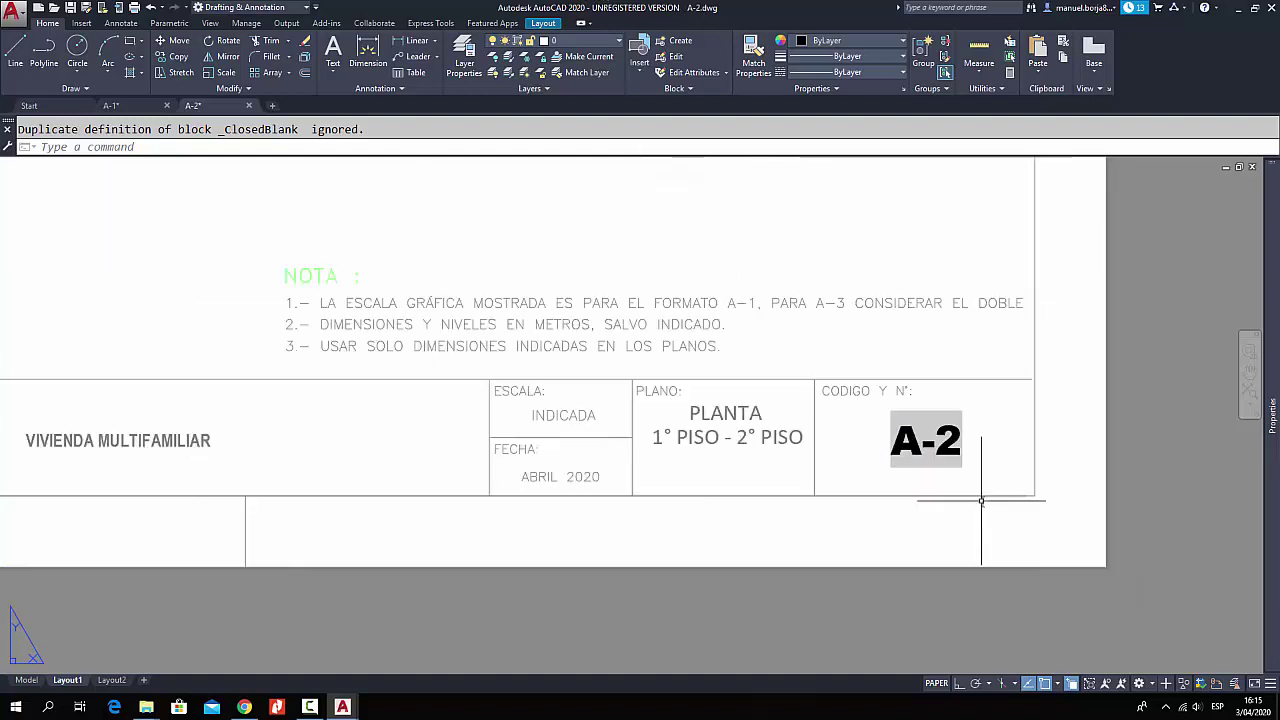
pyautogui.moveTo(871, 404); pyautogui.dragTo(929, 403, button='middle')
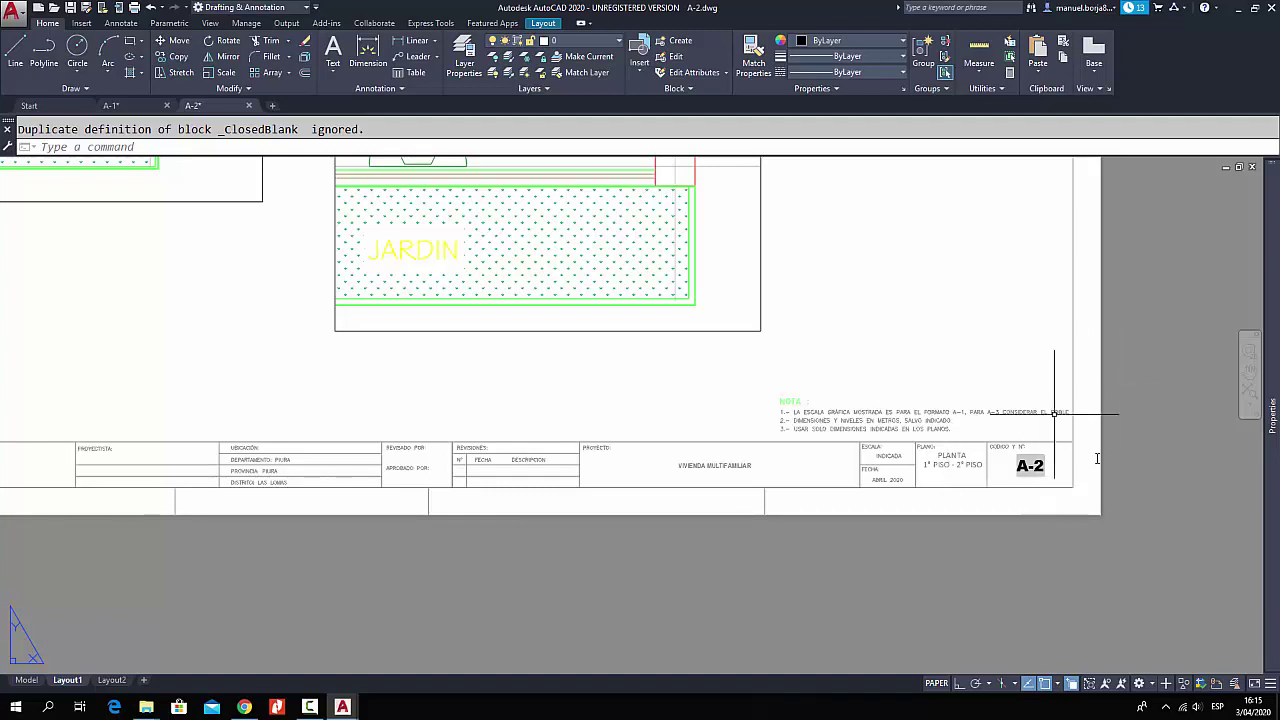
pyautogui.scroll(-2, 1014, 400)
pyautogui.moveTo(974, 340); pyautogui.dragTo(1014, 508, button='middle')
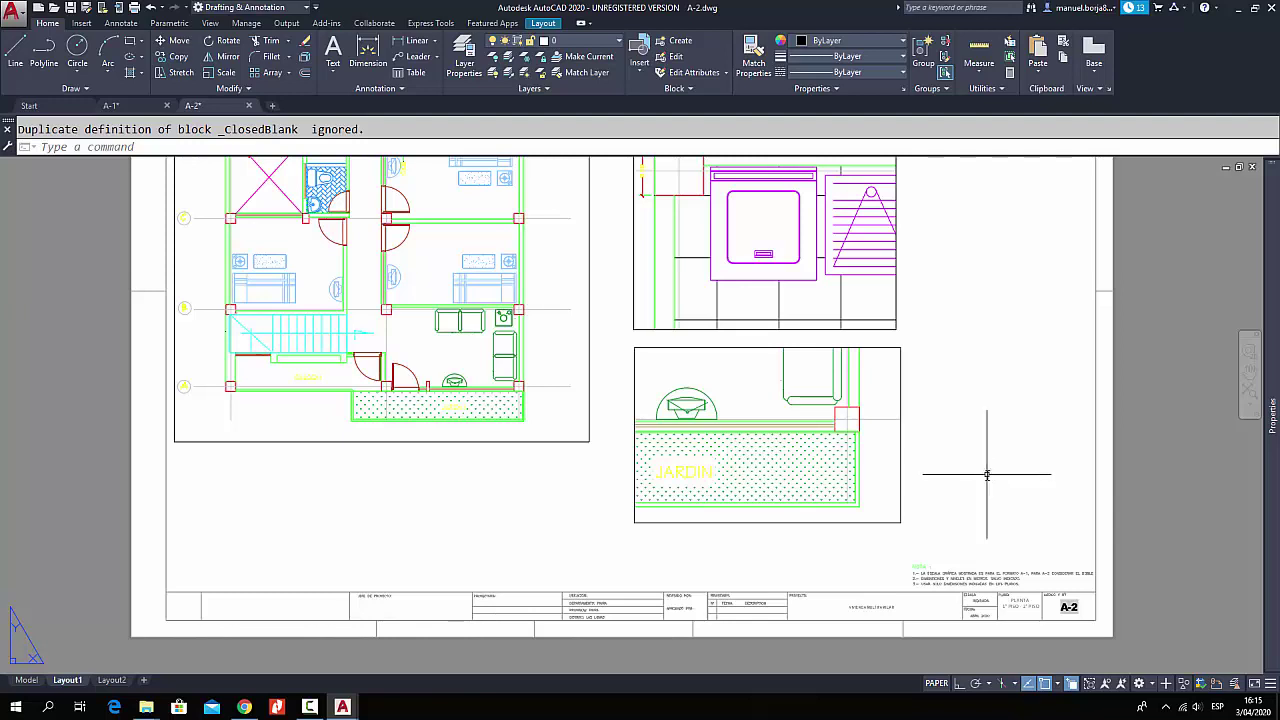
pyautogui.click(249, 105)
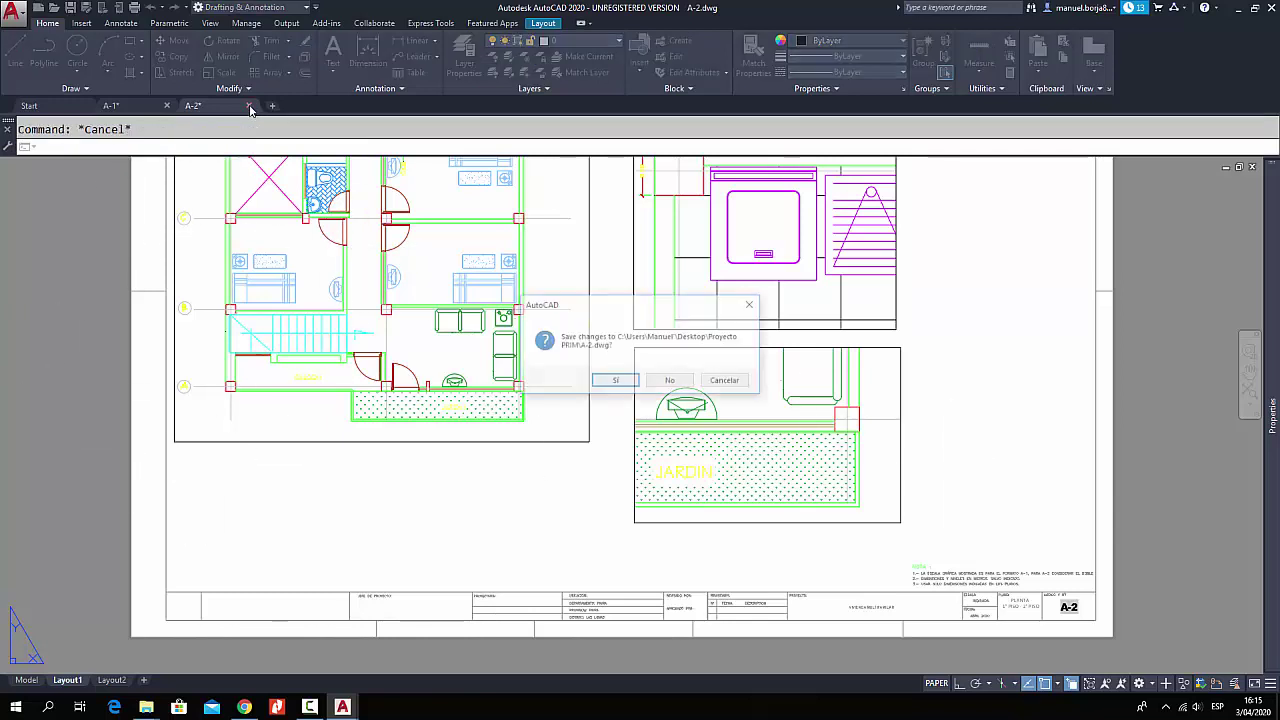
pyautogui.click(612, 382)
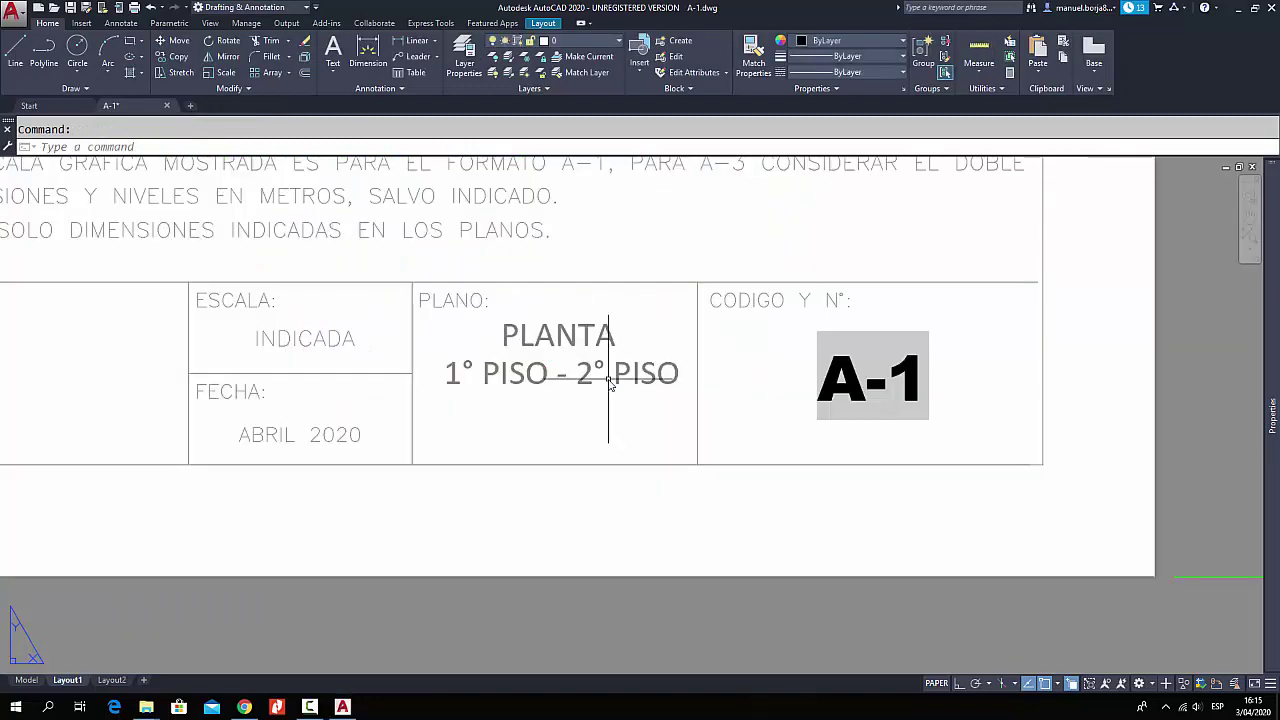
pyautogui.moveTo(389, 237); pyautogui.dragTo(591, 434, button='middle')
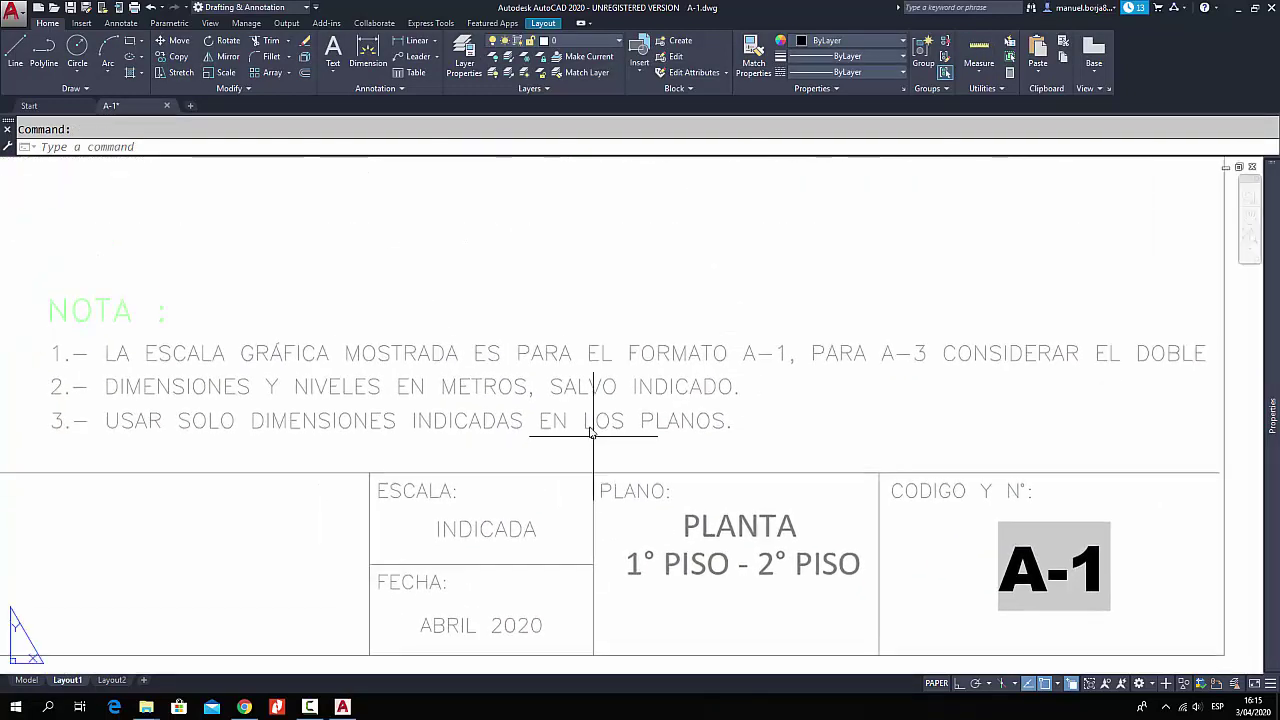
pyautogui.scroll(-2, 584, 410)
pyautogui.moveTo(583, 317)
pyautogui.mouseDown(button='middle')
pyautogui.moveTo(663, 360)
pyautogui.moveTo(946, 399)
pyautogui.mouseUp(button='middle')
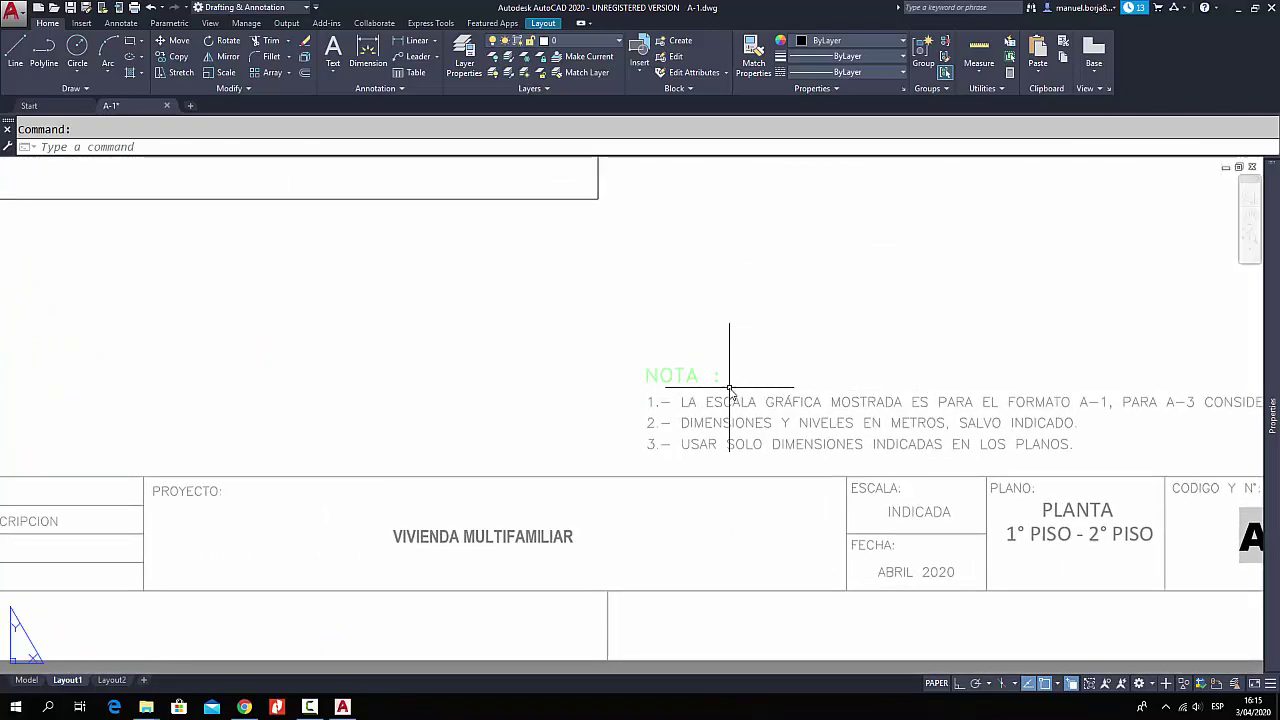
# - Examine the A-1 sheet's title block along to its empty logo cell beside the JEFE DE PROYECTO area
pyautogui.scroll(-3, 729, 388)
pyautogui.scroll(1, 434, 400)
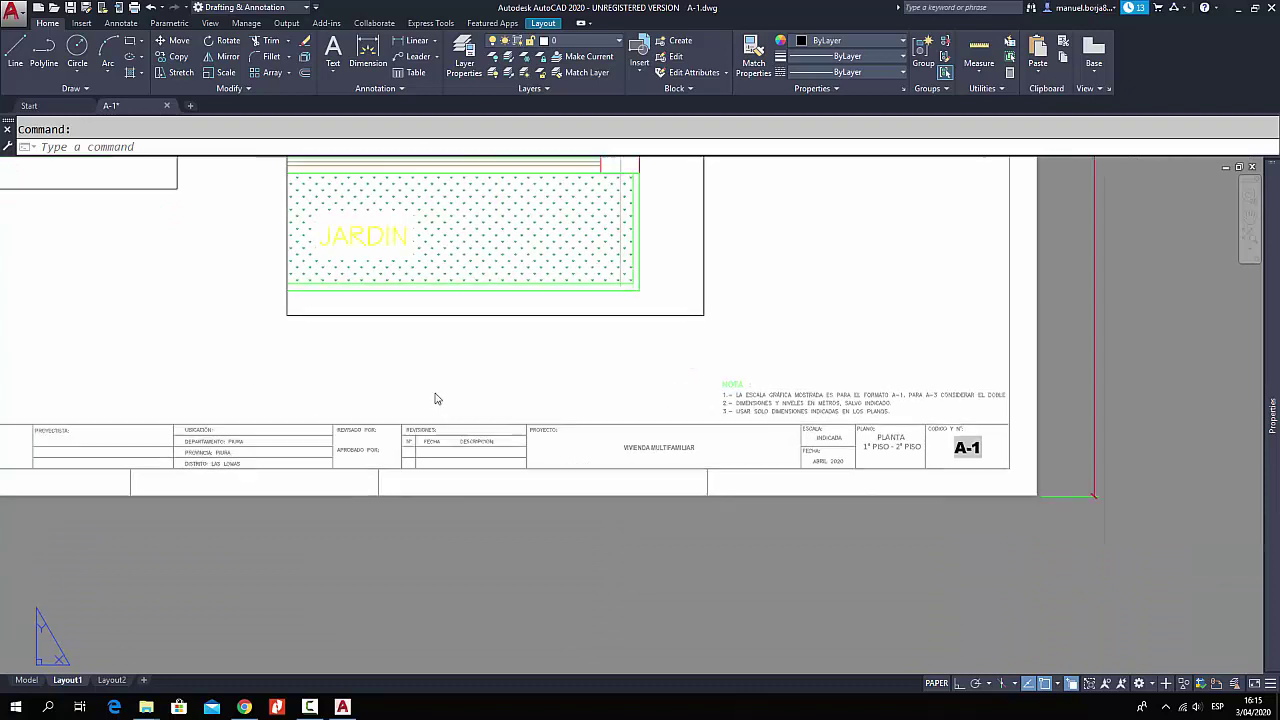
pyautogui.moveTo(434, 400); pyautogui.dragTo(780, 391, button='middle')
pyautogui.scroll(-3, 780, 391)
pyautogui.scroll(1, 700, 371)
pyautogui.moveTo(689, 431); pyautogui.dragTo(680, 460, button='middle')
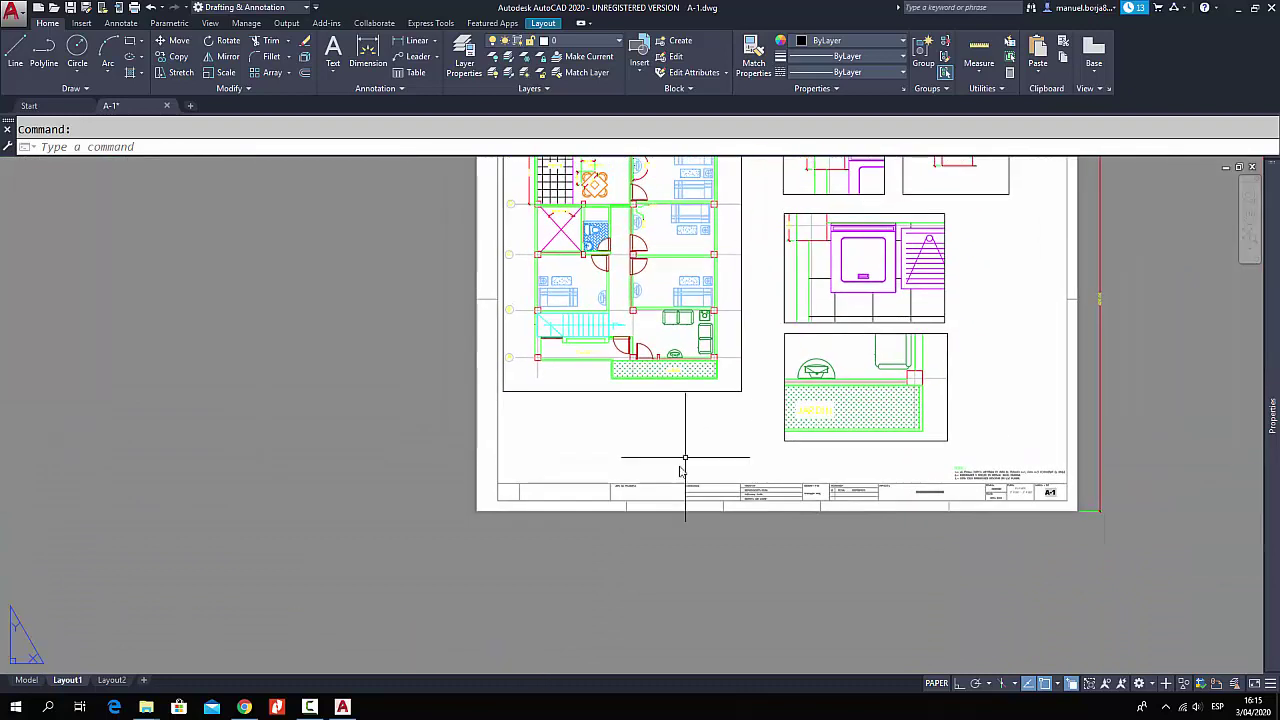
pyautogui.scroll(5, 565, 522)
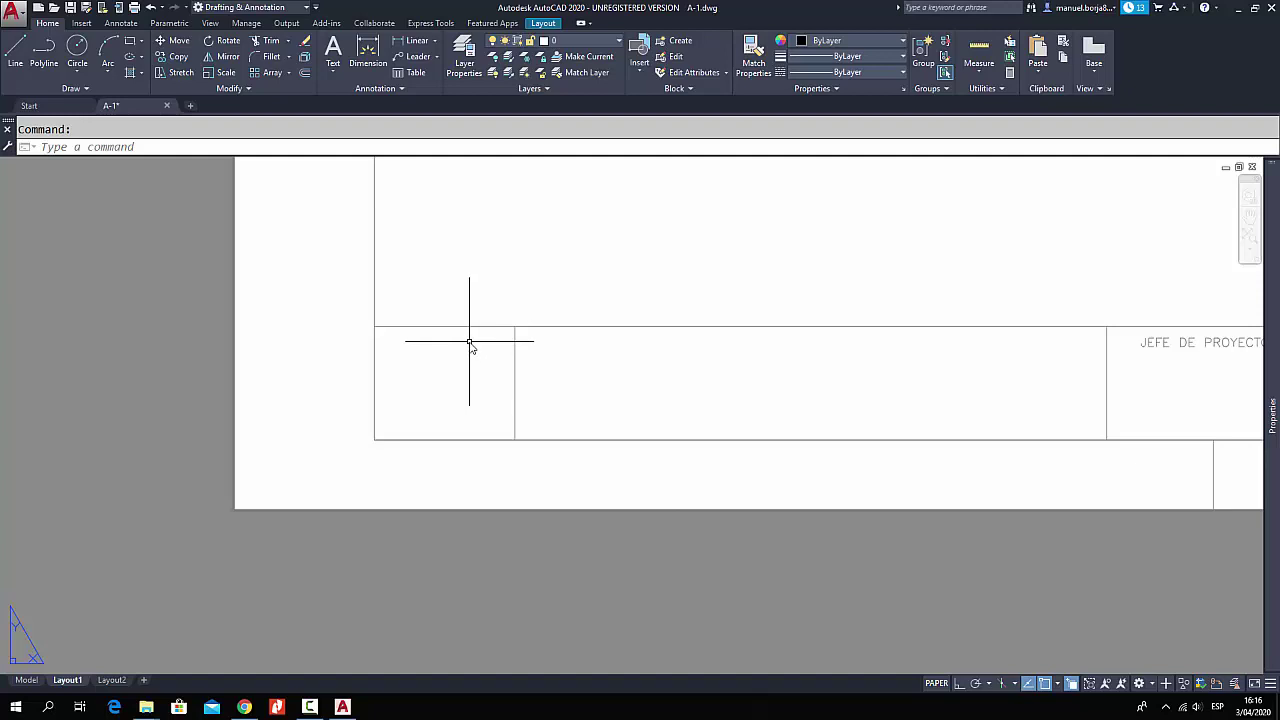
# - Open XREF_MARCO-MEMBRETE.dwg from the XREF folder of Proyecto PRIM as a separate drawing
pyautogui.click(146, 708)
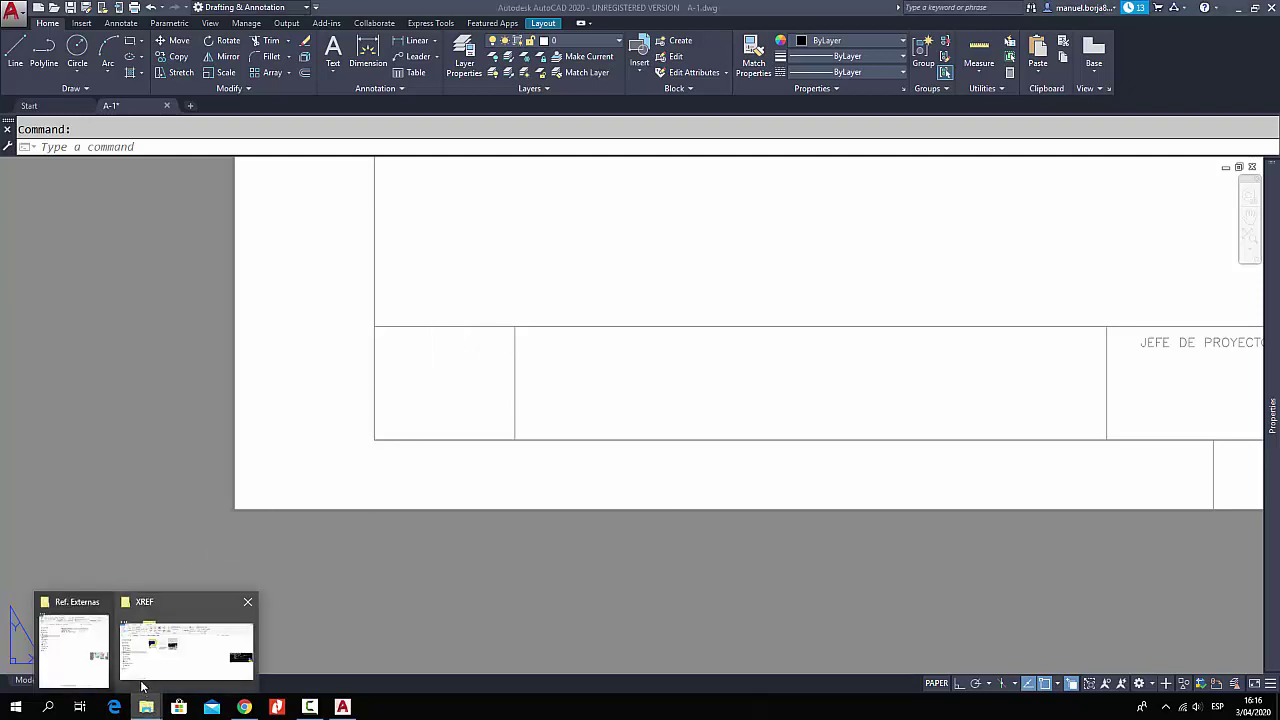
pyautogui.click(172, 660)
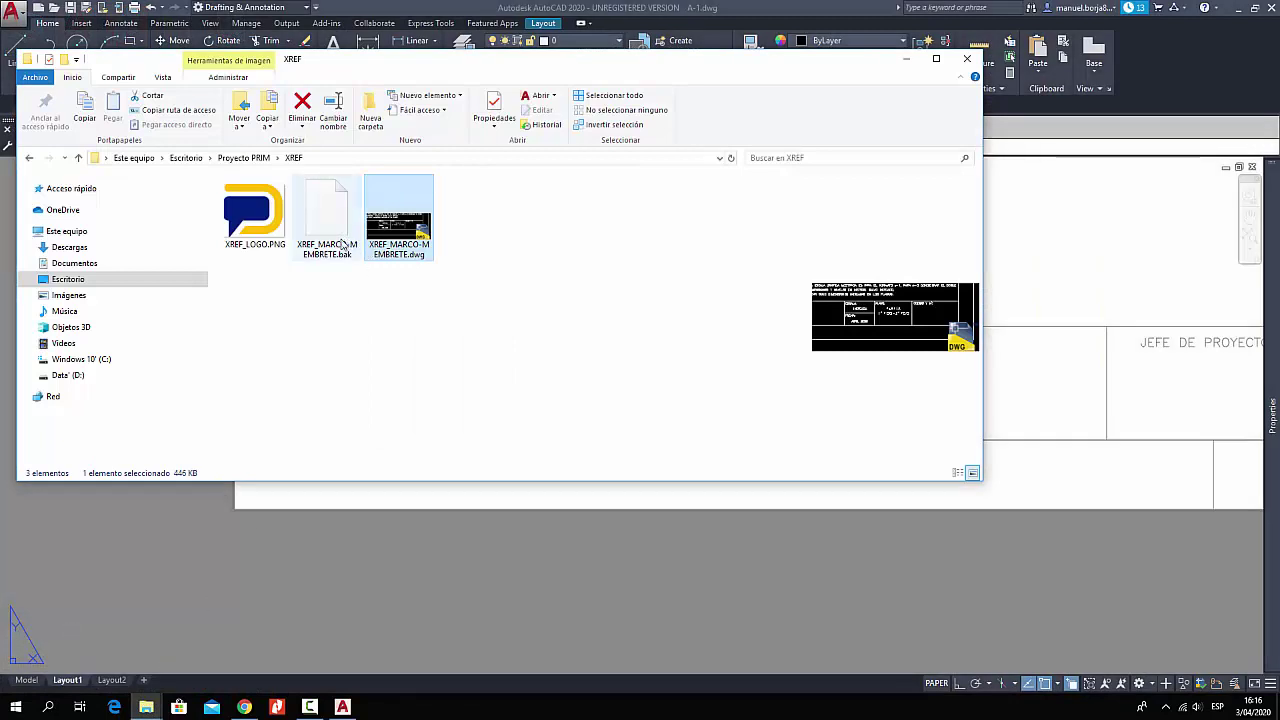
pyautogui.click(244, 158)
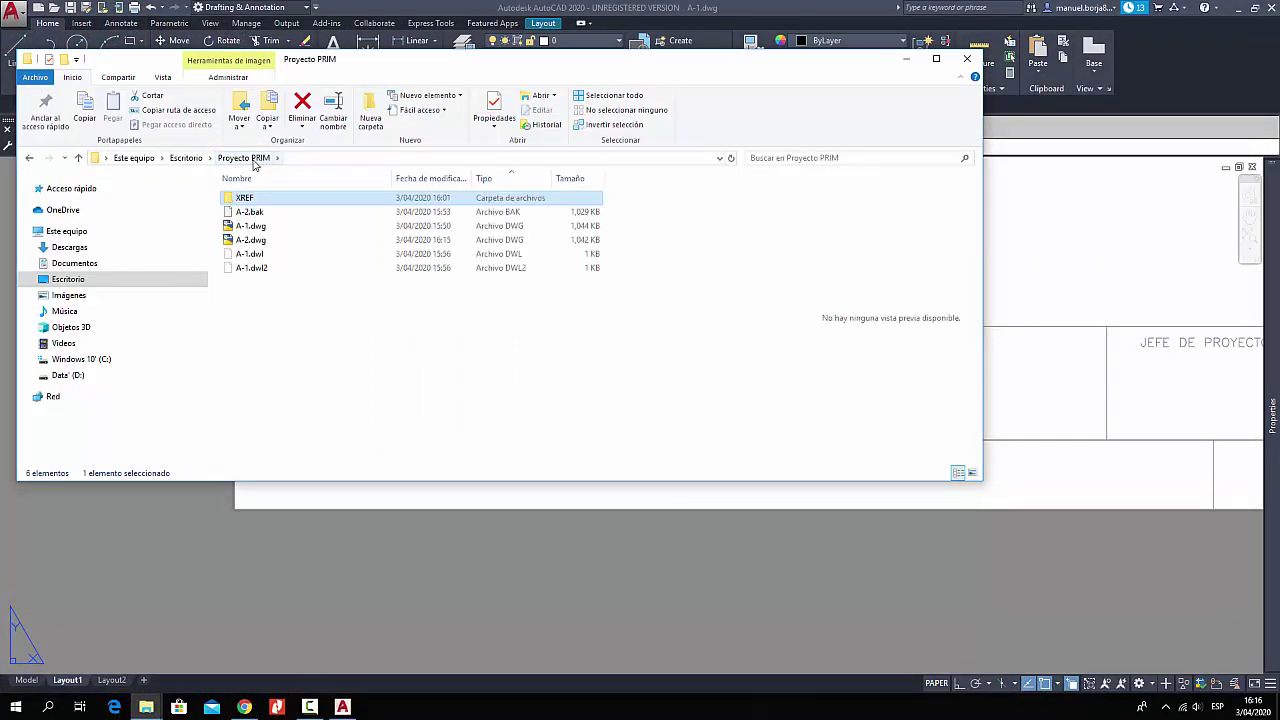
pyautogui.doubleClick(251, 199)
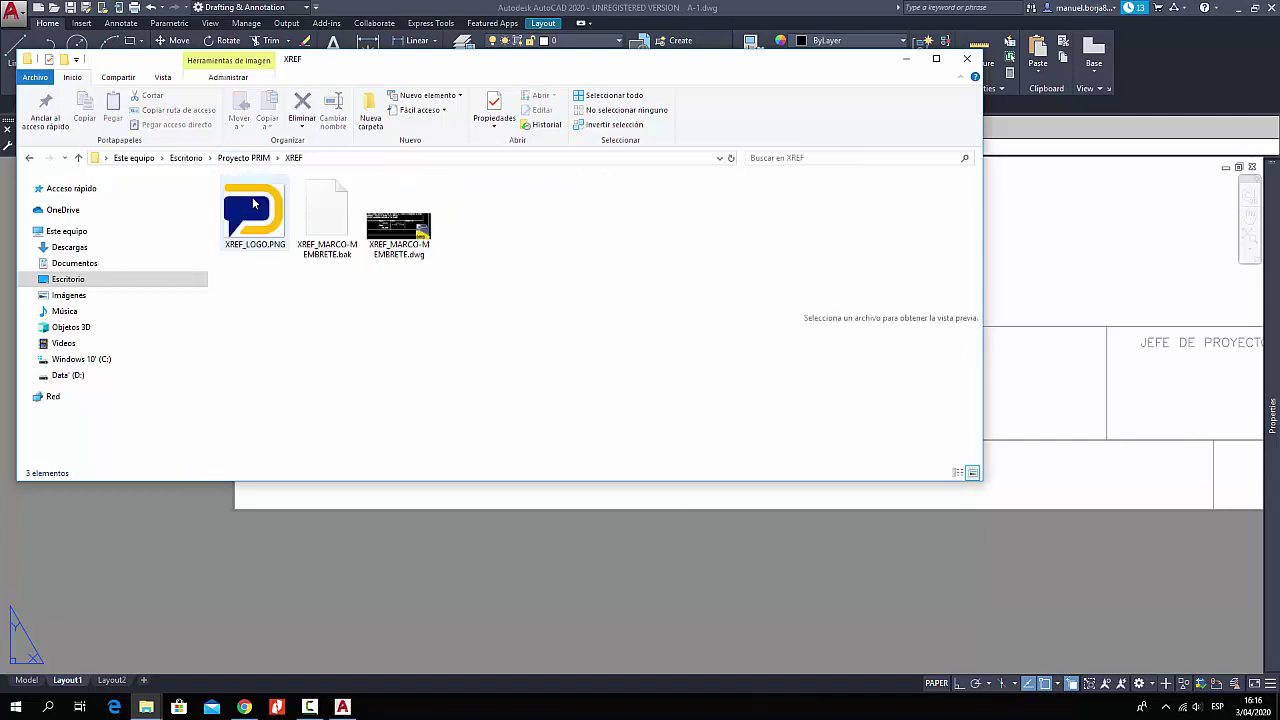
pyautogui.click(390, 250)
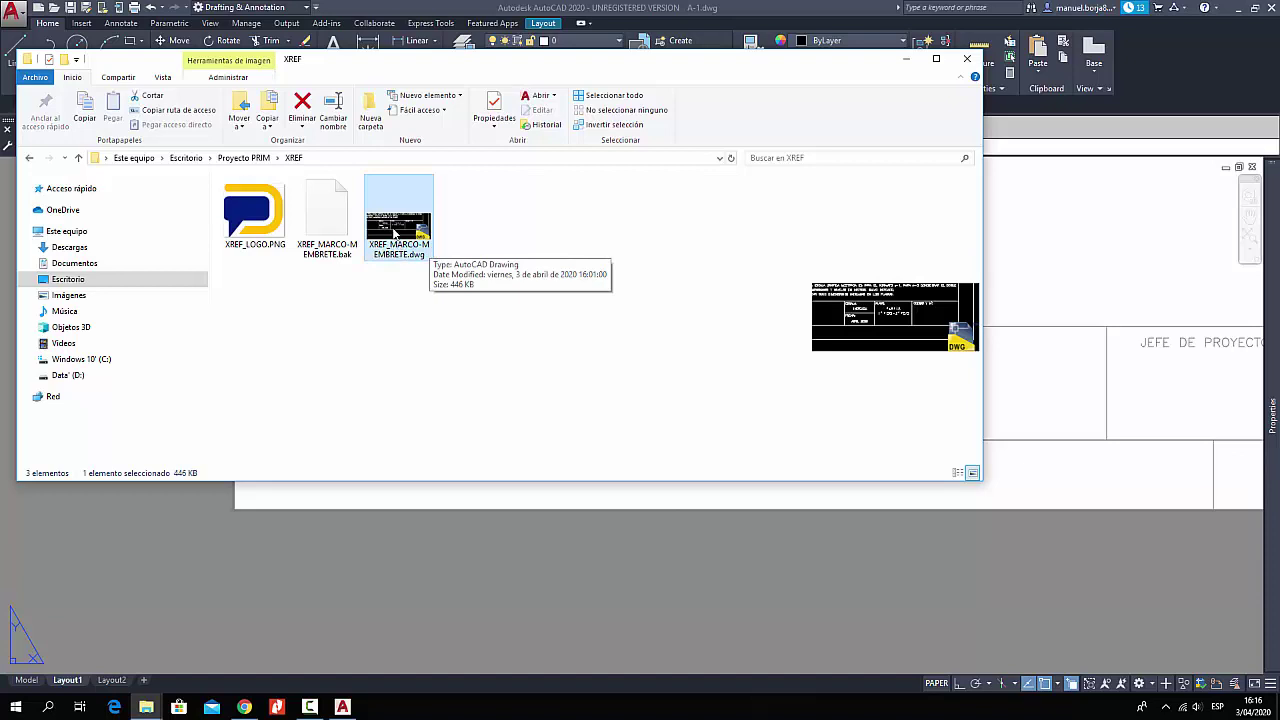
pyautogui.moveTo(395, 232); pyautogui.dragTo(1046, 146)
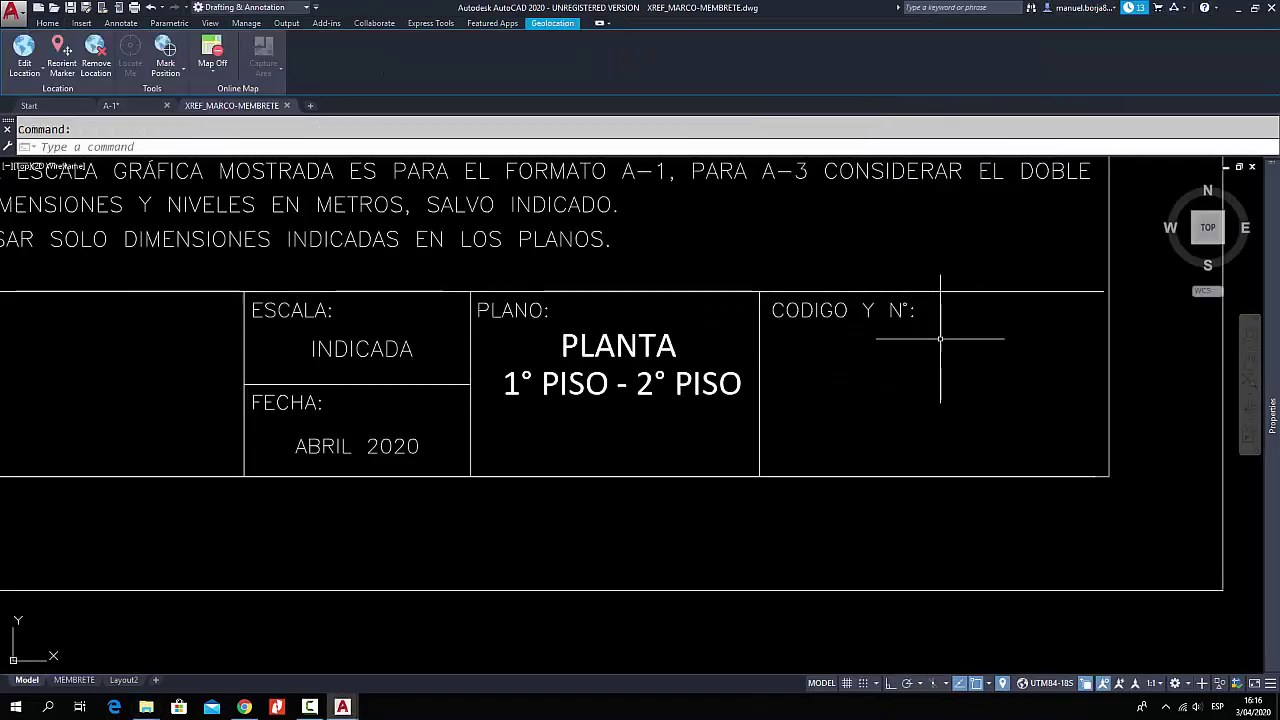
# - Bring the whole lower sheet frame into view and run XREF to show the drawing's external references
pyautogui.scroll(-6, 961, 431)
pyautogui.scroll(-2, 955, 430)
pyautogui.moveTo(805, 338)
pyautogui.mouseDown(button='middle')
pyautogui.moveTo(863, 451)
pyautogui.moveTo(855, 507)
pyautogui.moveTo(857, 491)
pyautogui.mouseUp(button='middle')
pyautogui.moveTo(658, 493); pyautogui.dragTo(663, 466, button='middle')
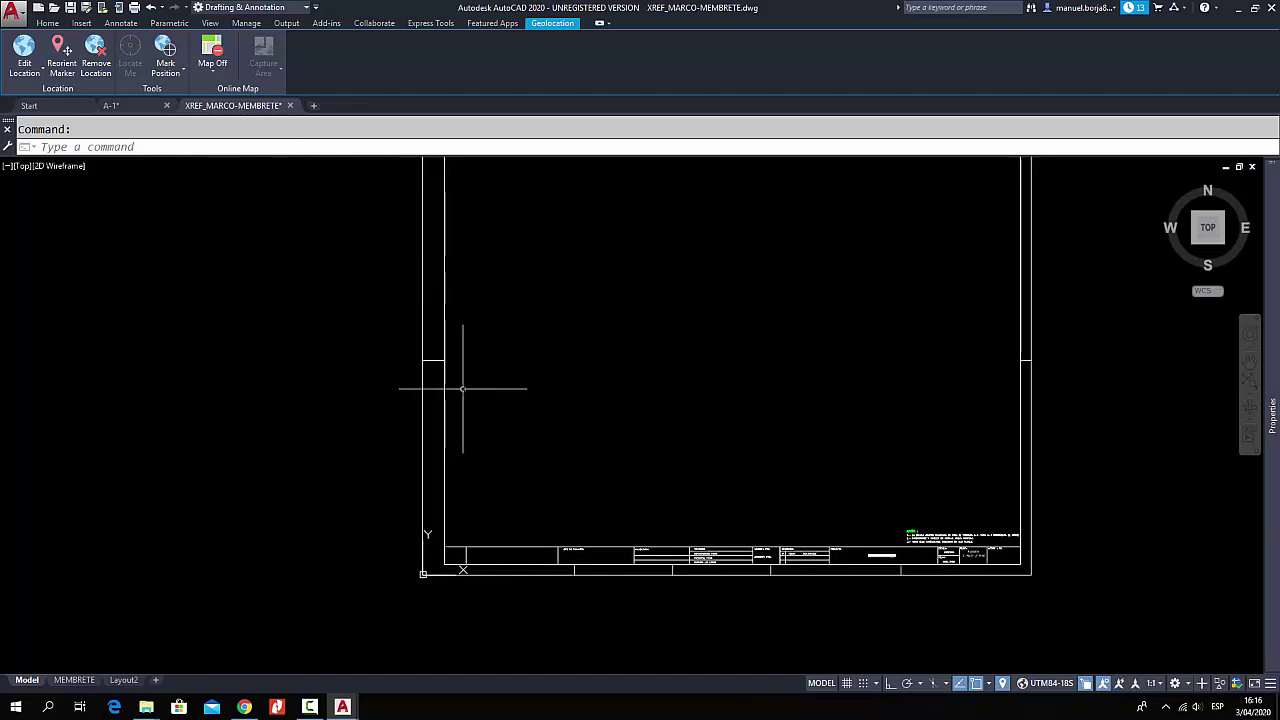
pyautogui.click(113, 146)
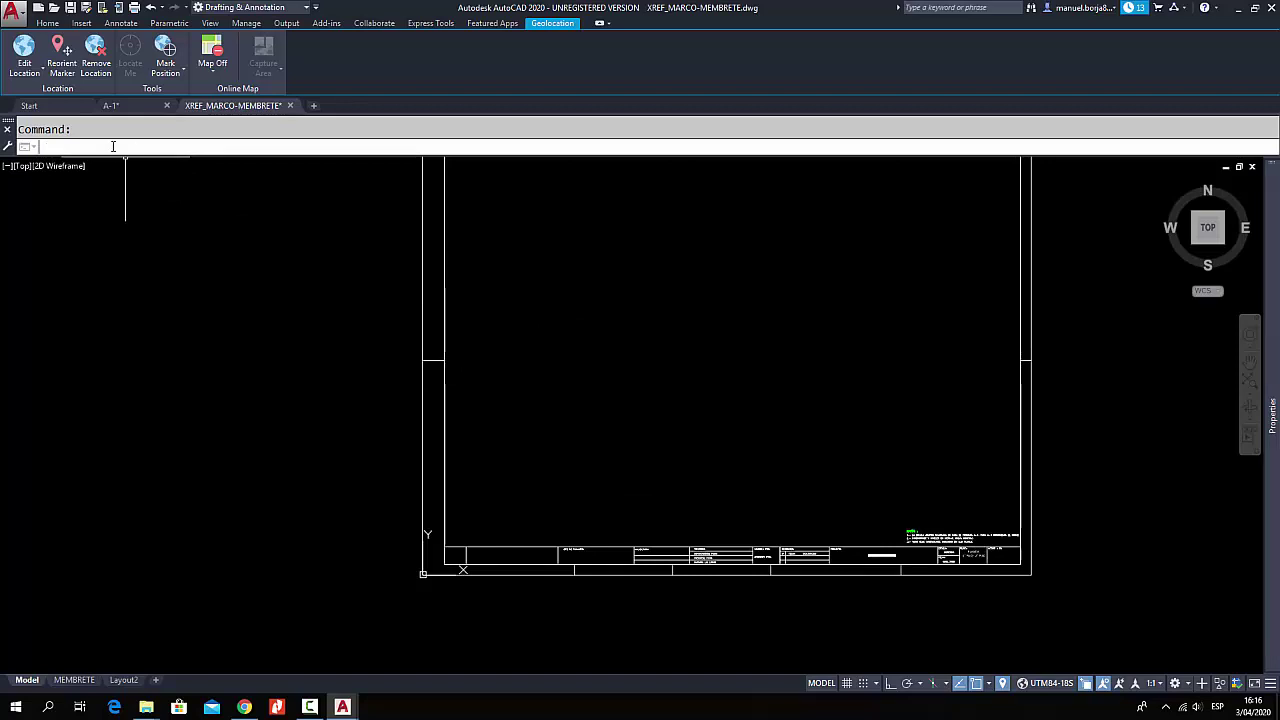
pyautogui.write('XREF')
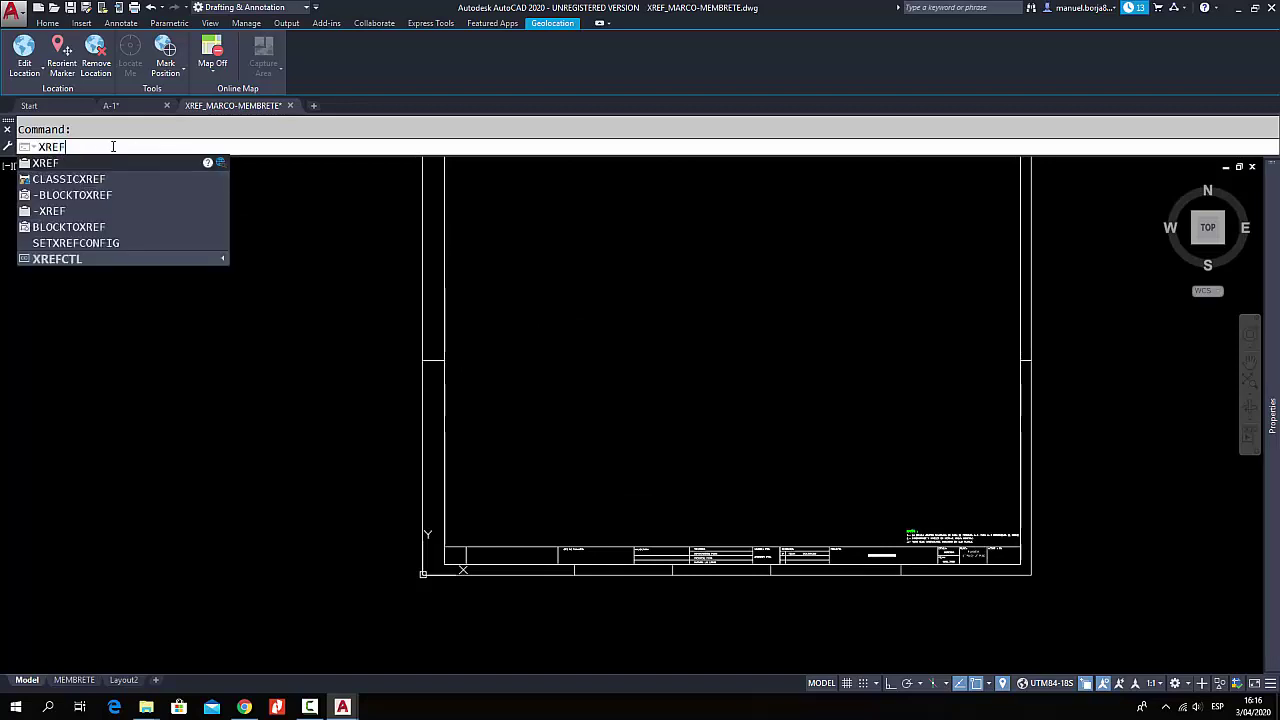
pyautogui.press('Return')
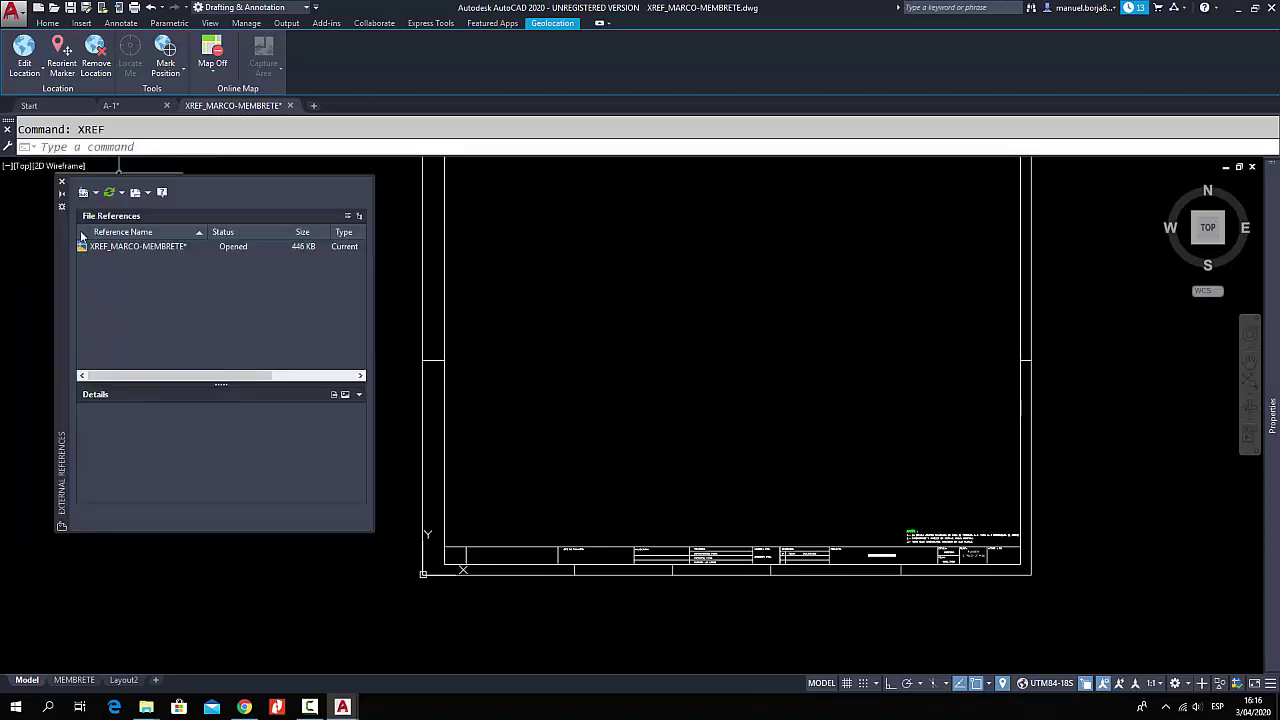
# - Start an image attachment and choose XREF_LOGO.PNG from the XREF folder of Proyecto PRIM on the desktop
pyautogui.click(96, 194)
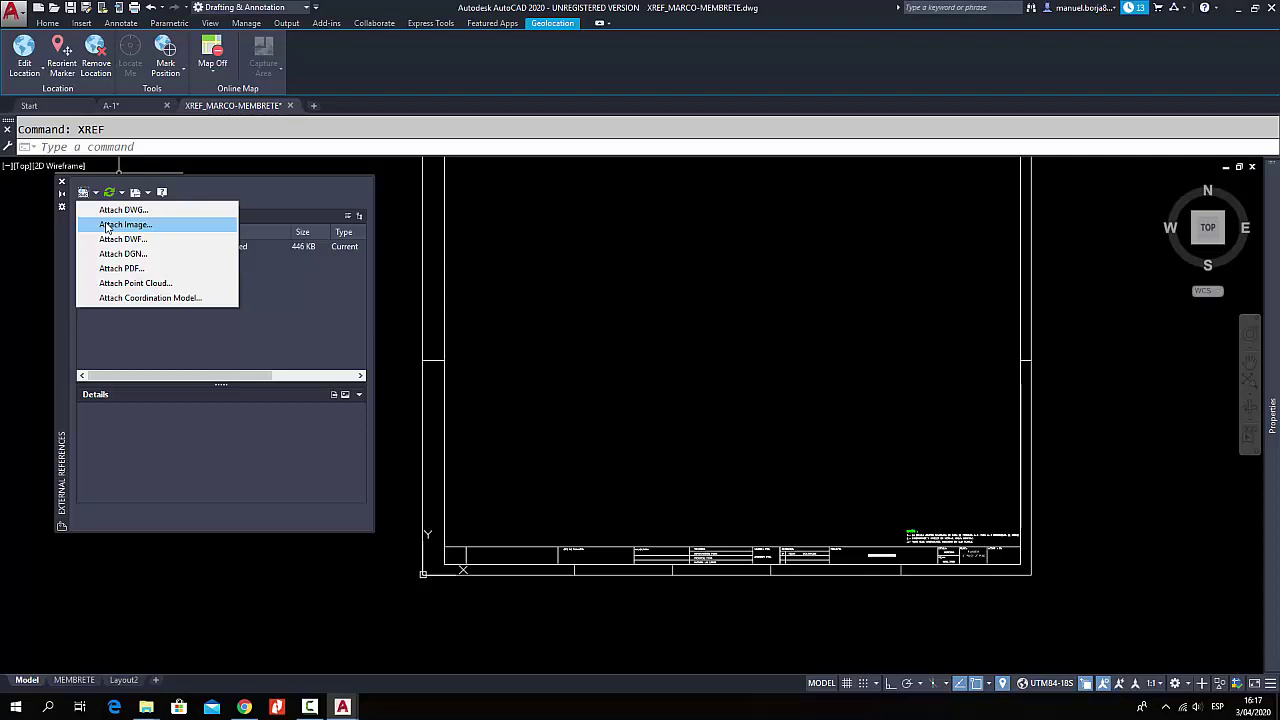
pyautogui.click(108, 226)
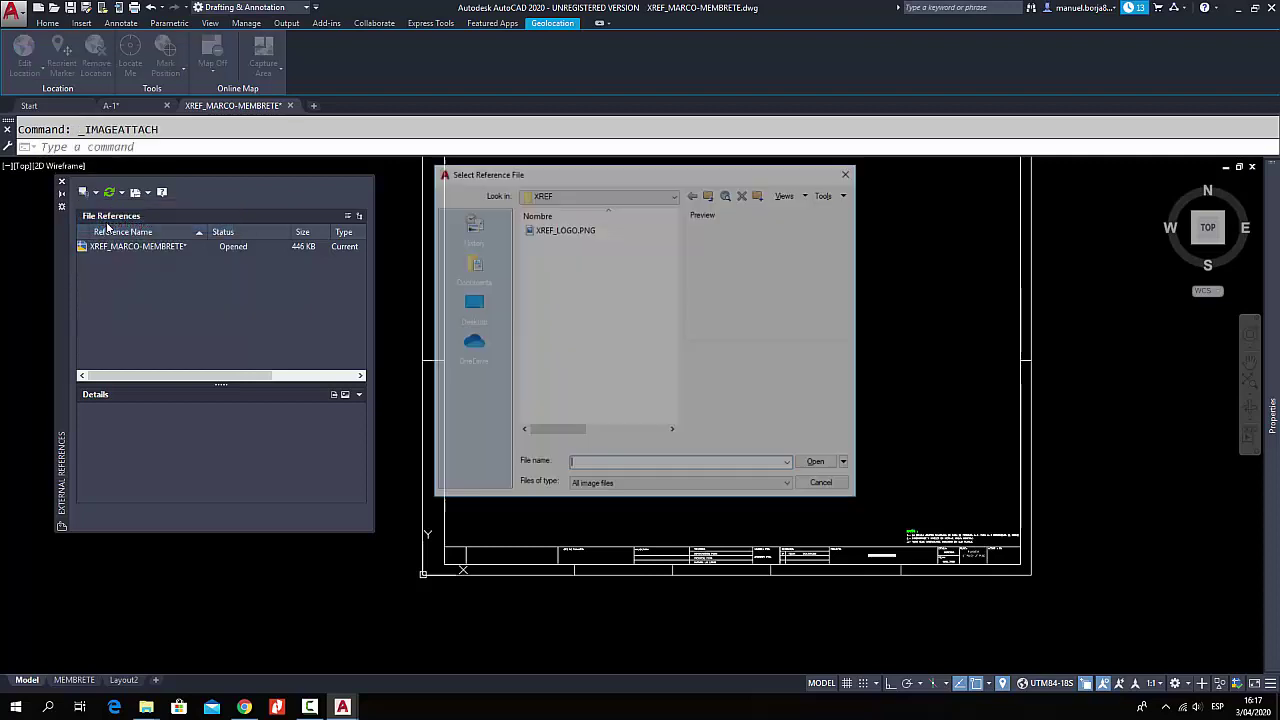
pyautogui.click(617, 196)
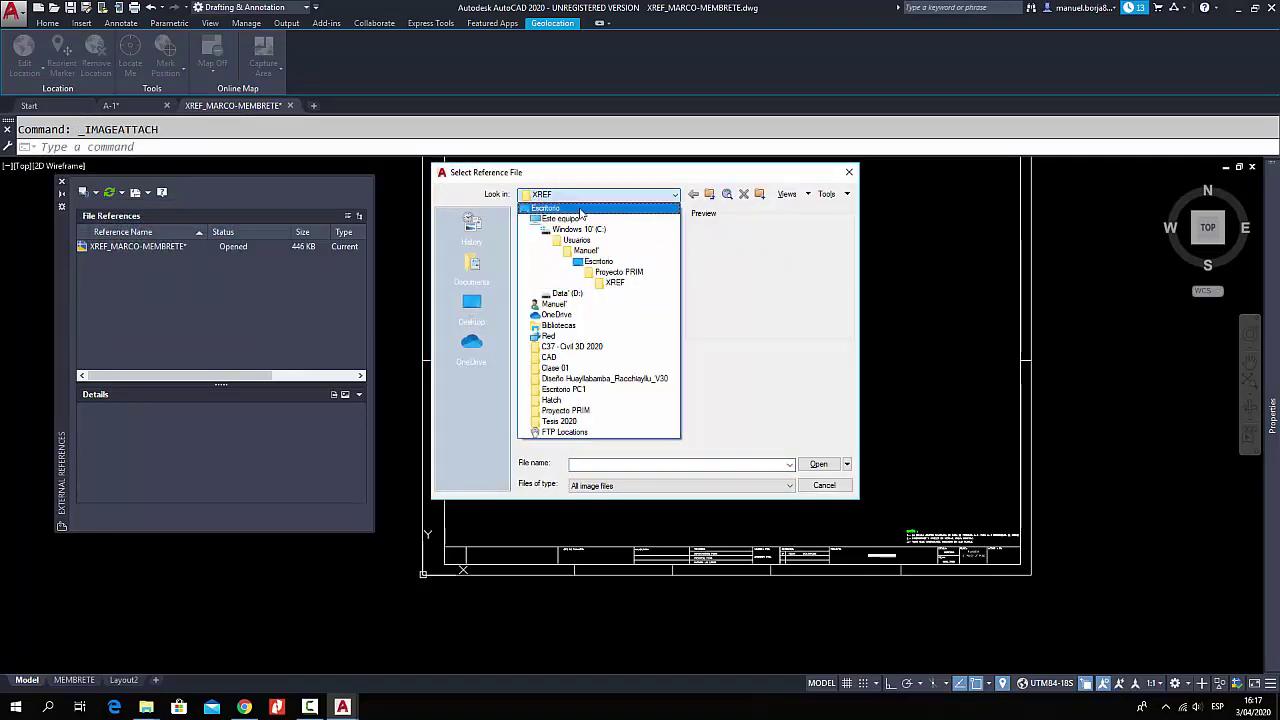
pyautogui.click(580, 210)
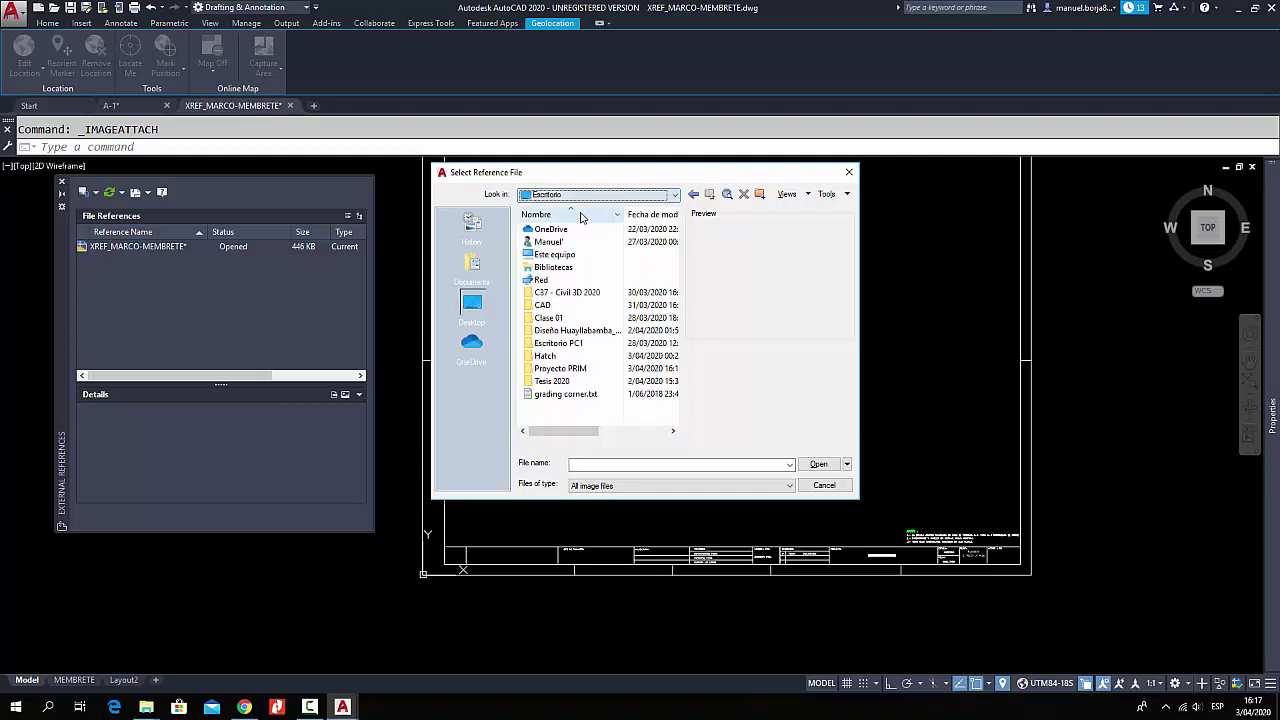
pyautogui.doubleClick(571, 370)
pyautogui.doubleClick(548, 229)
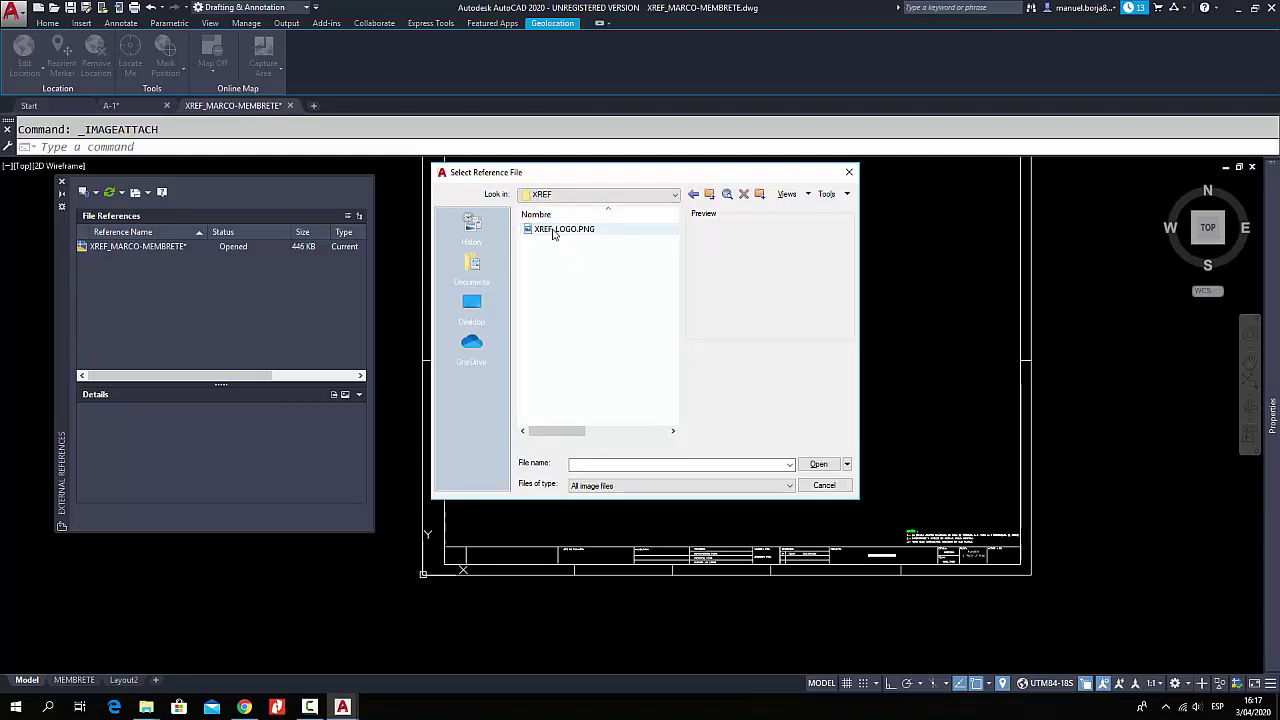
pyautogui.click(565, 232)
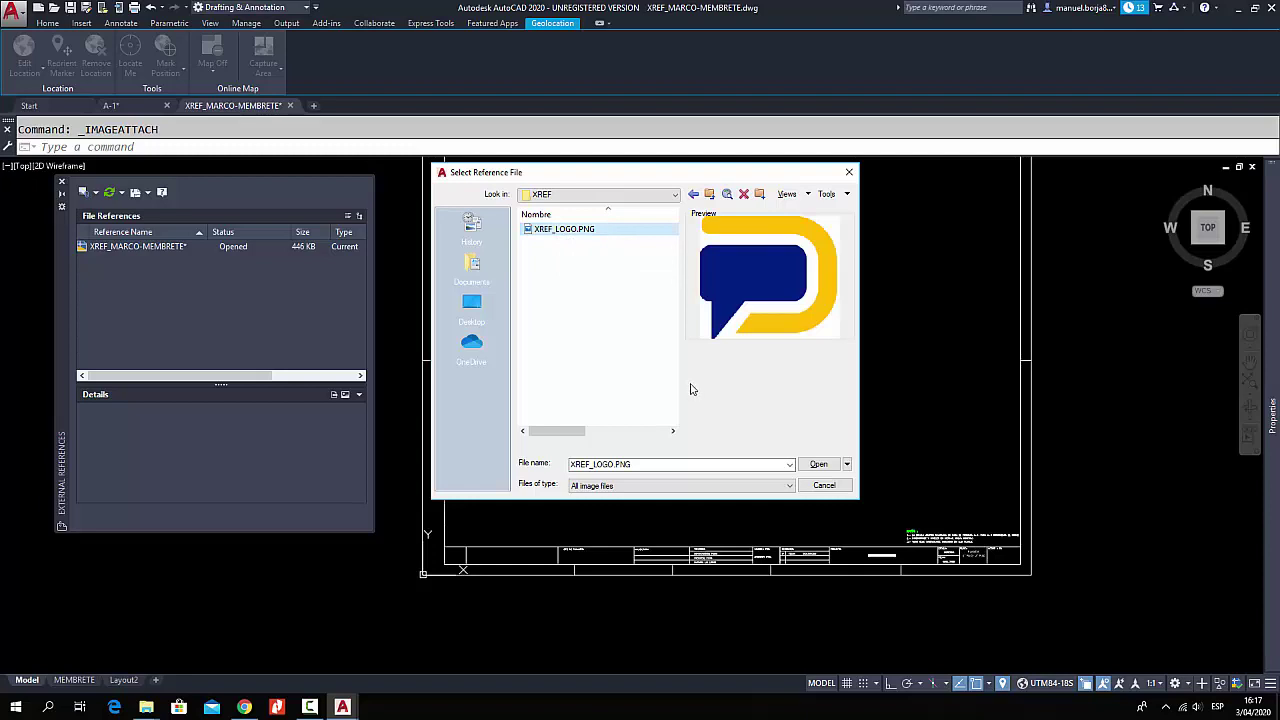
pyautogui.click(817, 466)
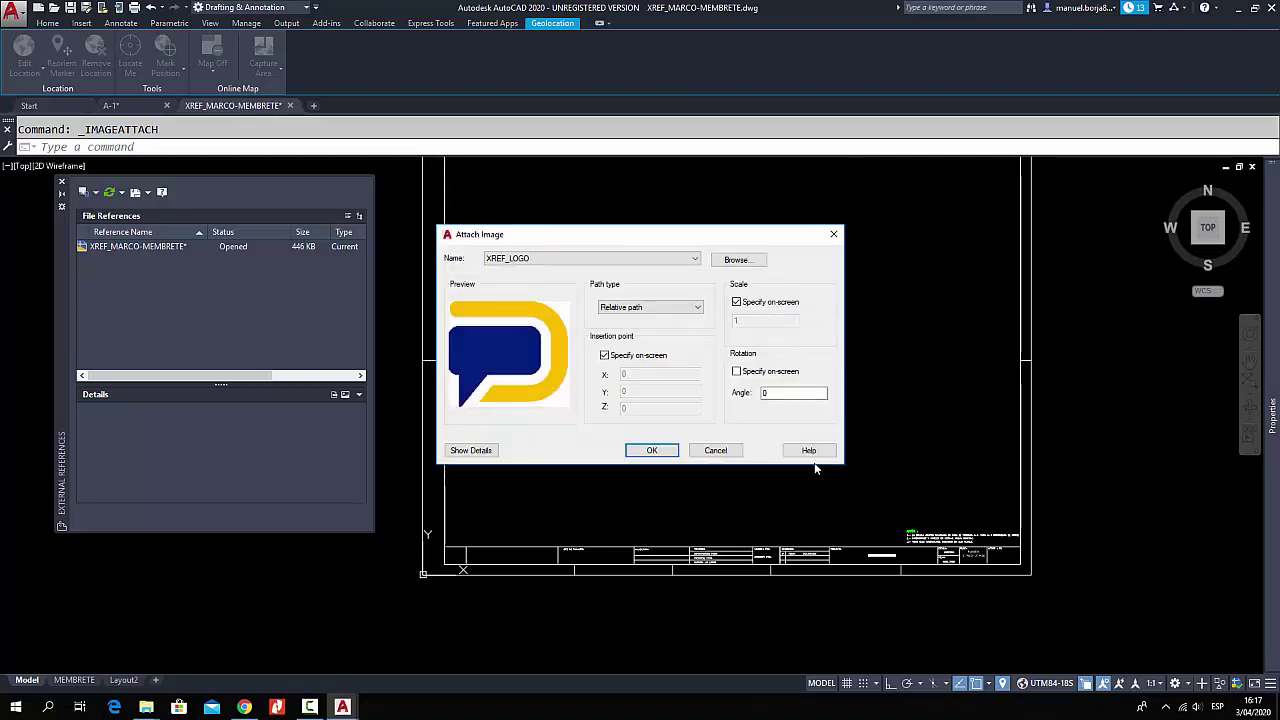
# - Accept the logo attachment with a relative path, insertion point and scale specified on-screen, and a rotation angle of 0
pyautogui.moveTo(651, 240); pyautogui.dragTo(705, 259)
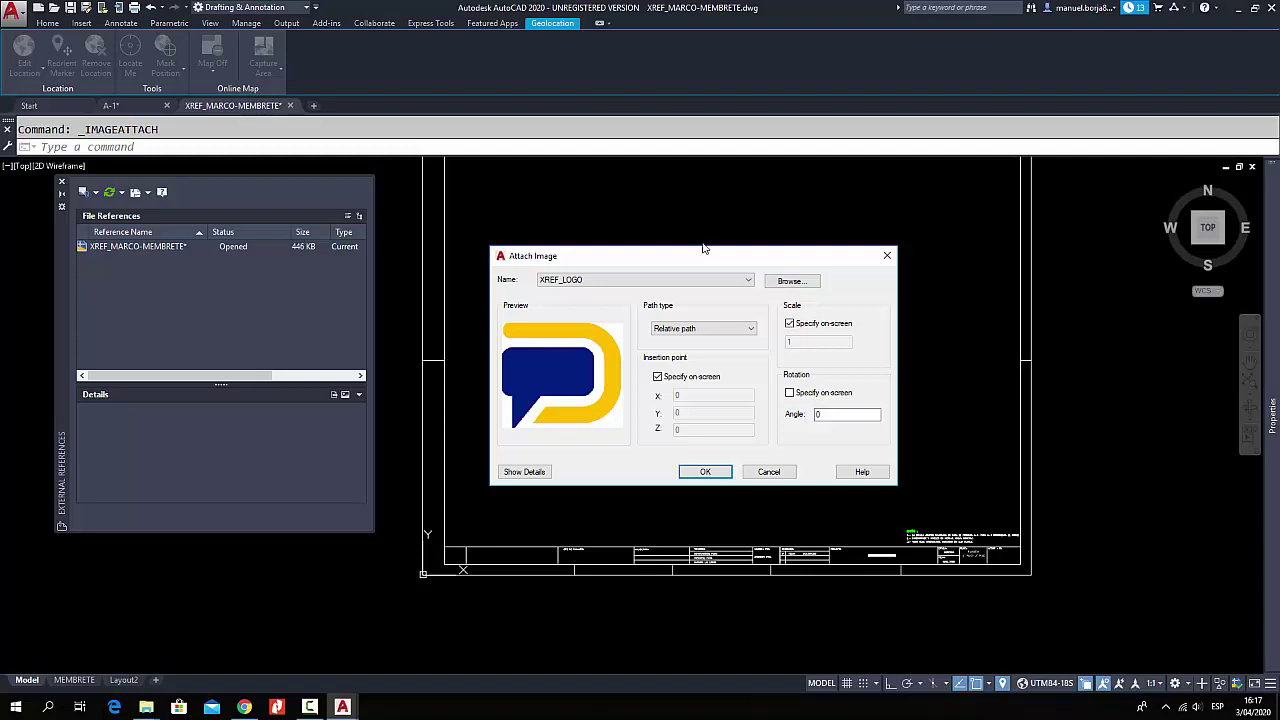
pyautogui.click(656, 332)
pyautogui.click(668, 346)
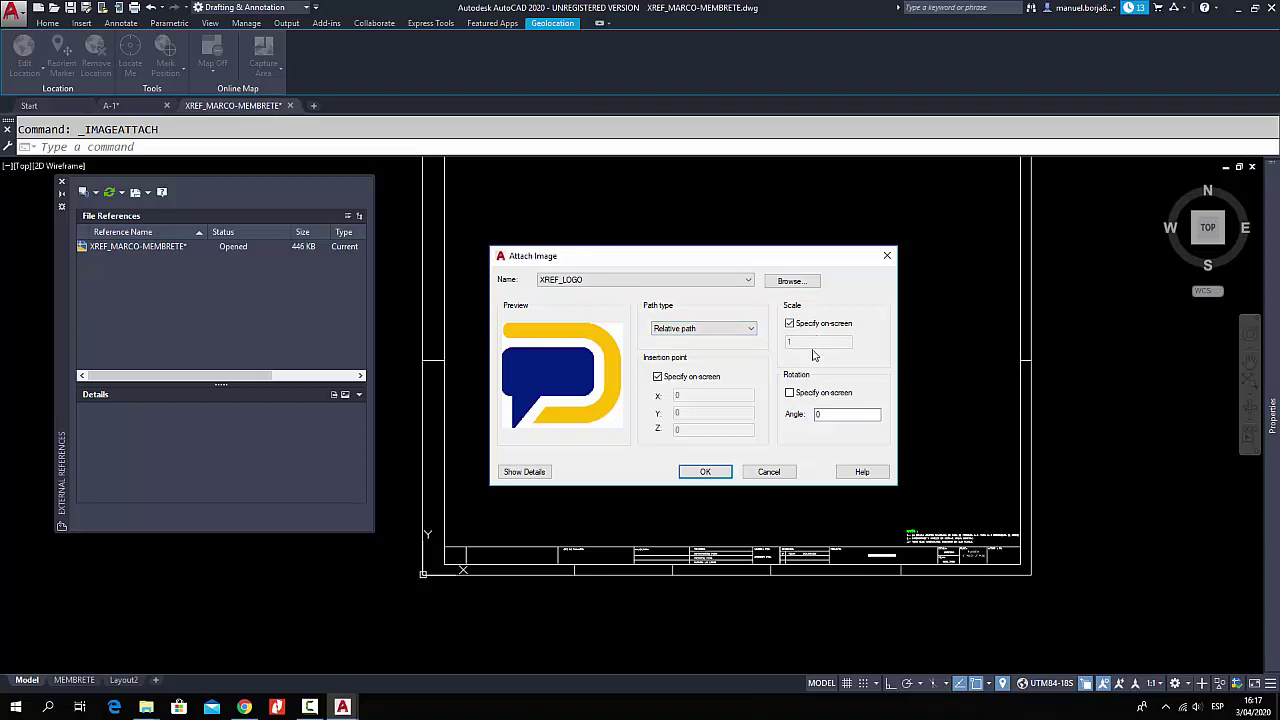
pyautogui.click(789, 324)
pyautogui.click(789, 324)
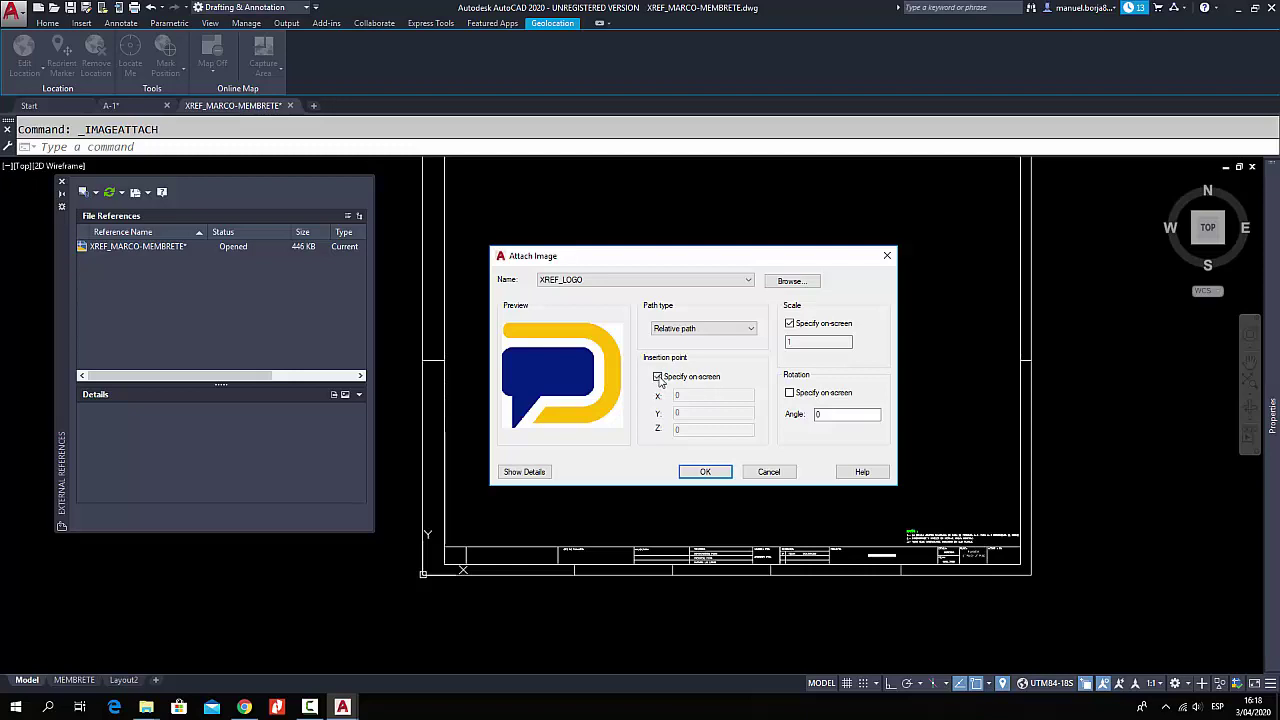
pyautogui.click(658, 377)
pyautogui.click(658, 377)
pyautogui.click(708, 472)
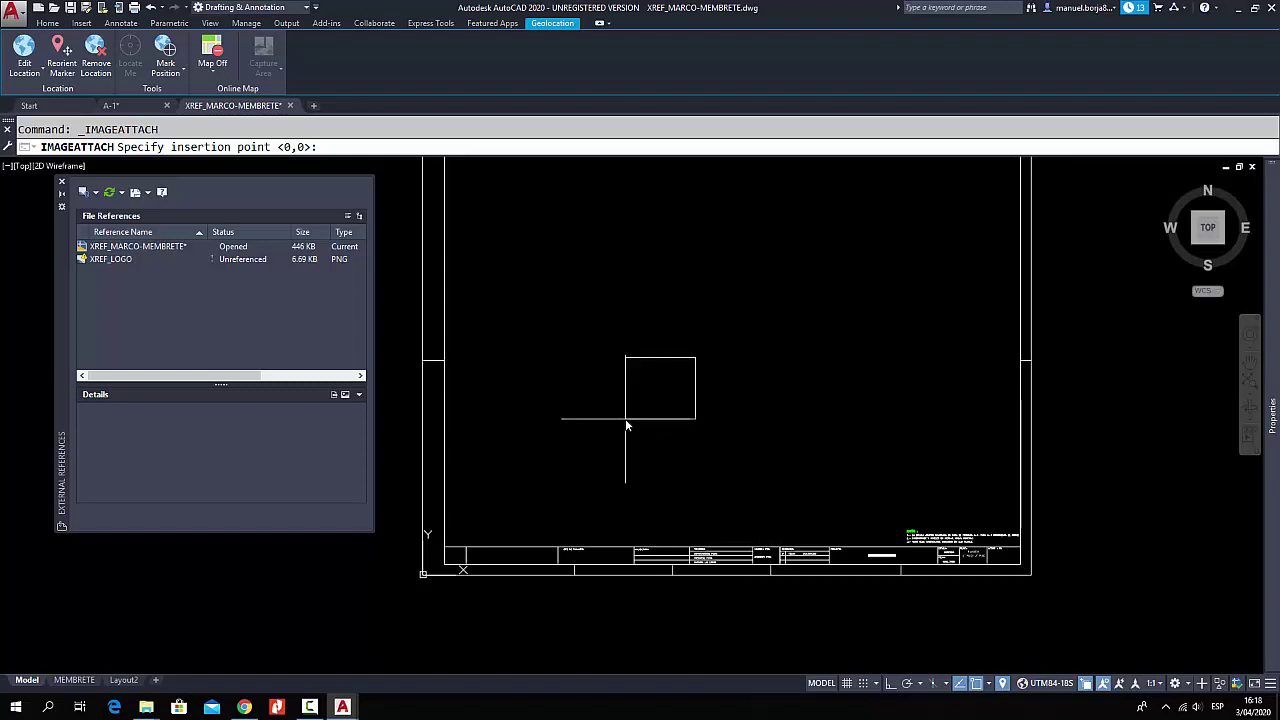
# - Insert the logo image at the lower-left inner corner of the title block frame, setting its scale on-screen
pyautogui.scroll(3, 627, 426)
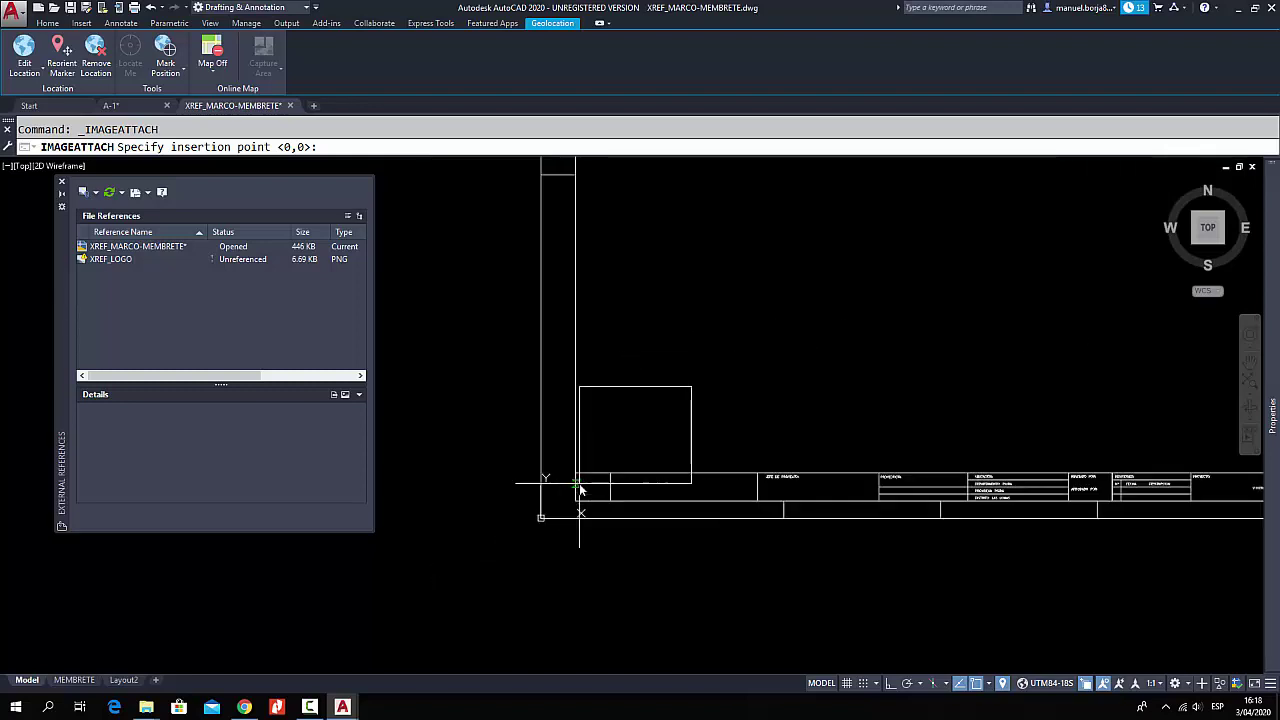
pyautogui.scroll(4, 580, 490)
pyautogui.scroll(2, 614, 474)
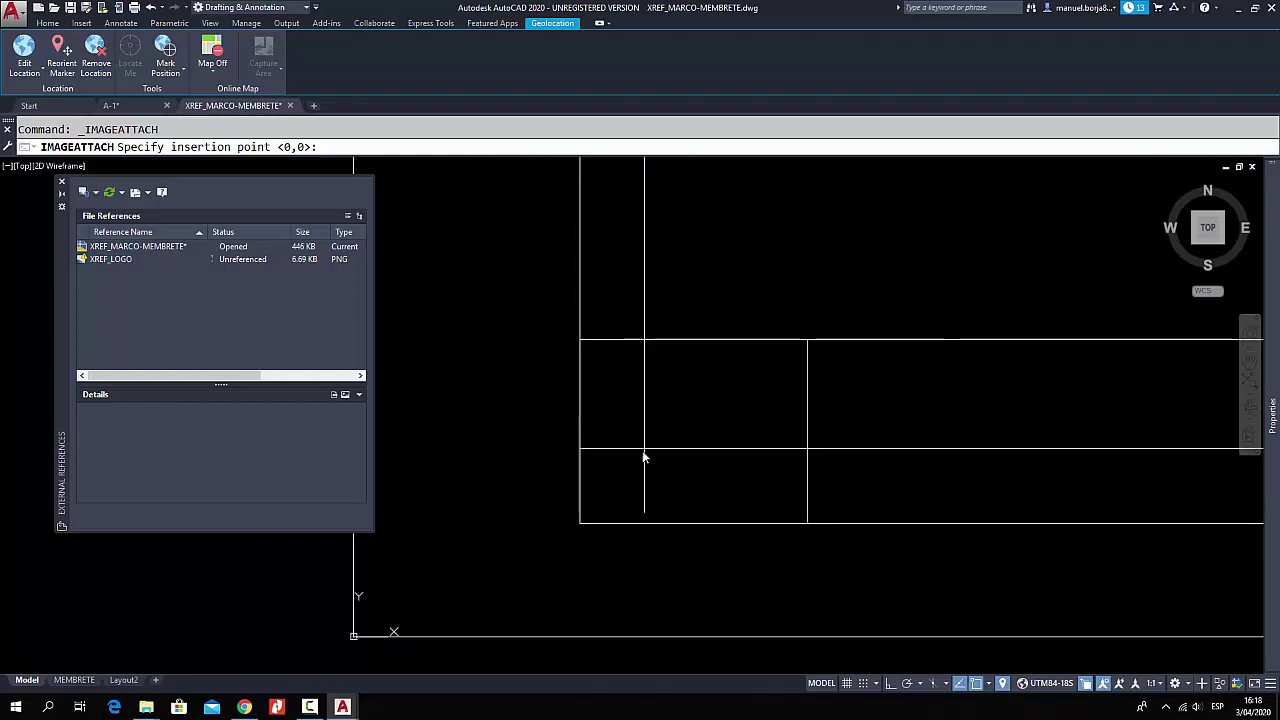
pyautogui.scroll(-2, 642, 450)
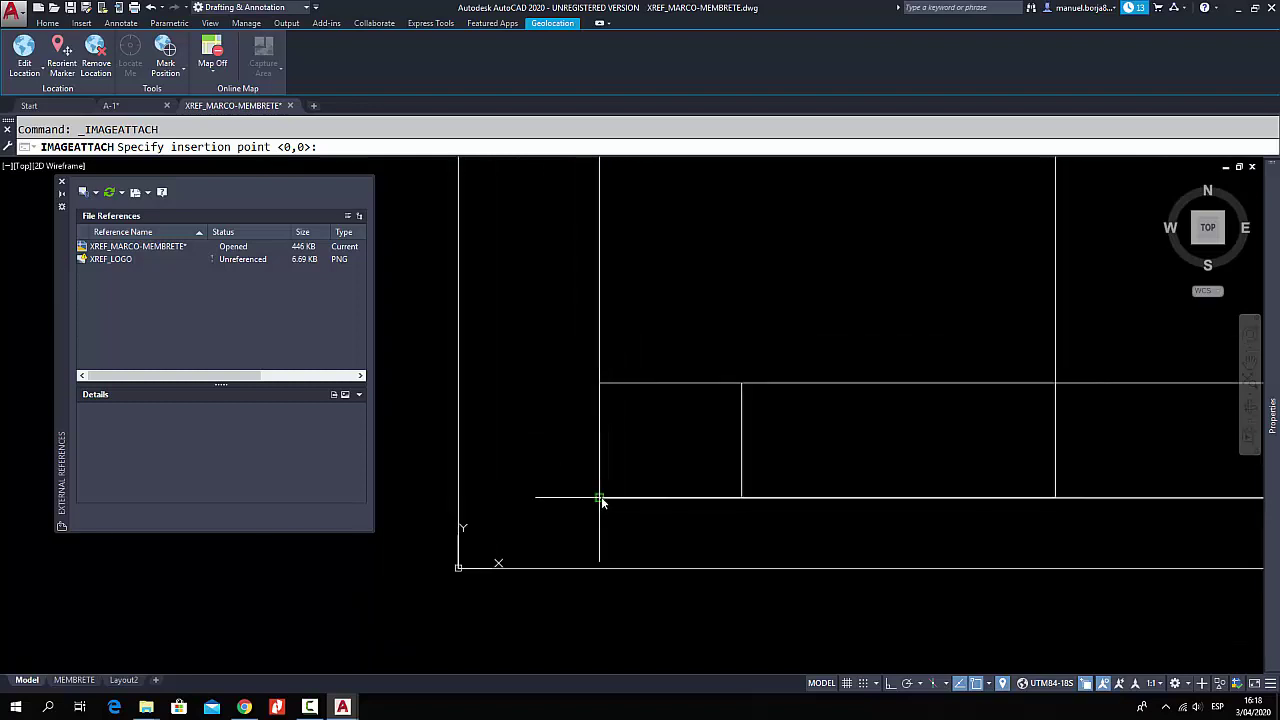
pyautogui.click(601, 498)
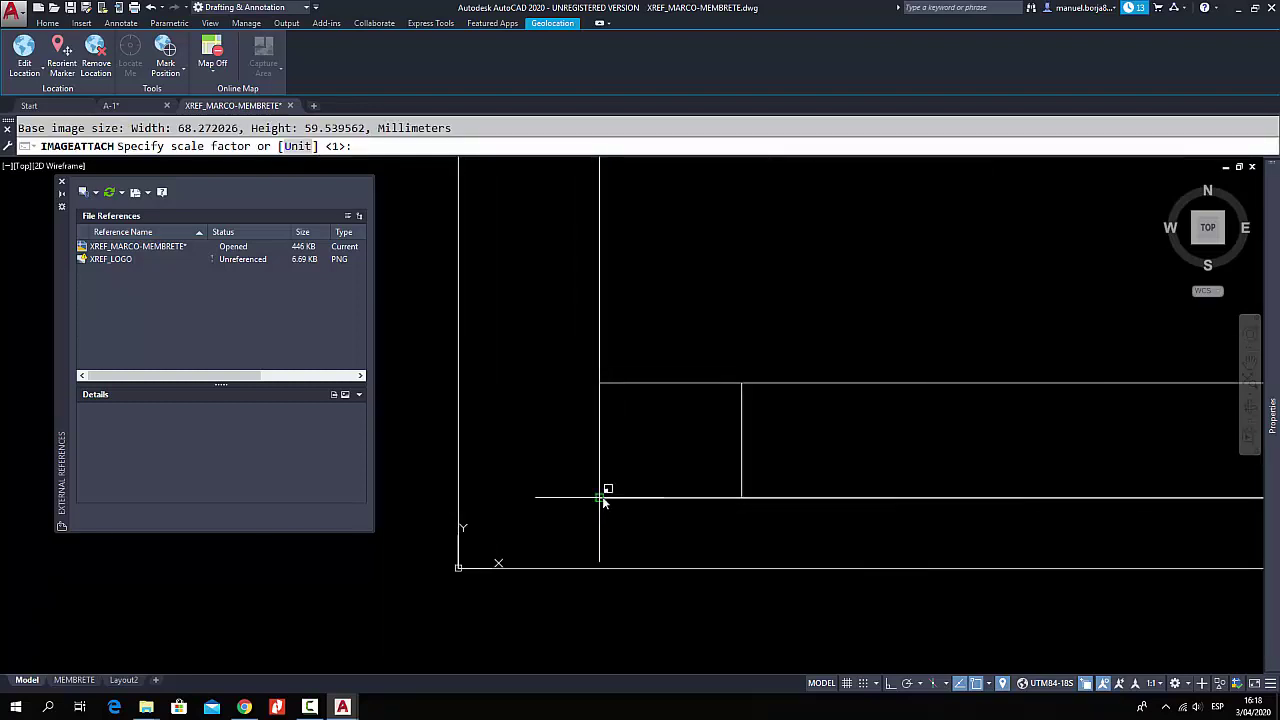
pyautogui.scroll(-2, 606, 498)
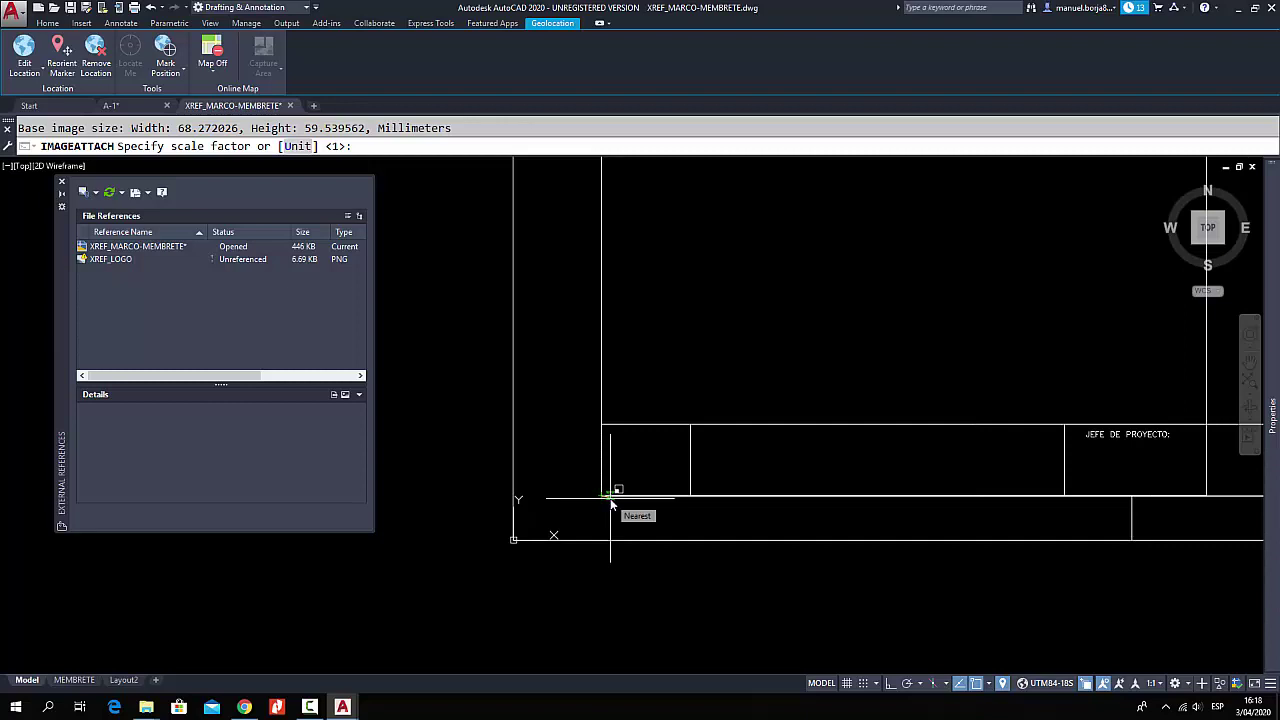
pyautogui.click(611, 505)
# - Place the logo image in the title block frame and shrink it sharply by its upper-right corner, keeping the lower-left corner fixed
pyautogui.scroll(-3, 608, 505)
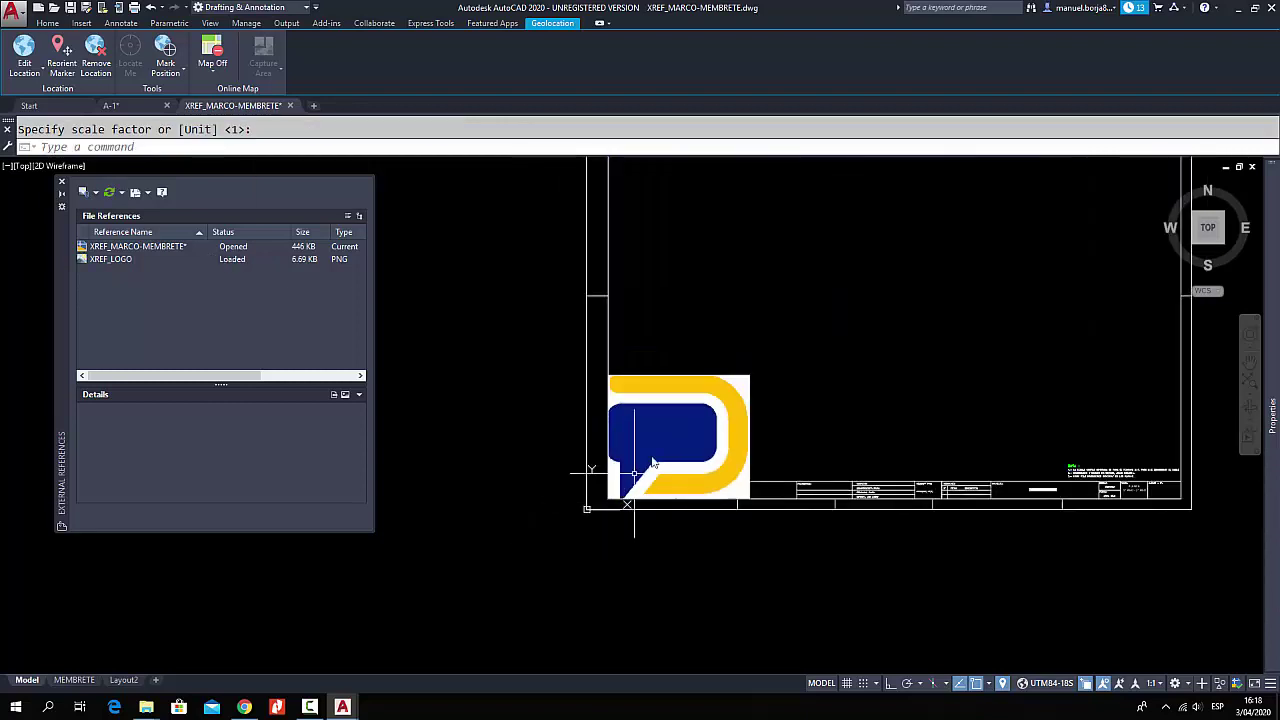
pyautogui.scroll(2, 742, 370)
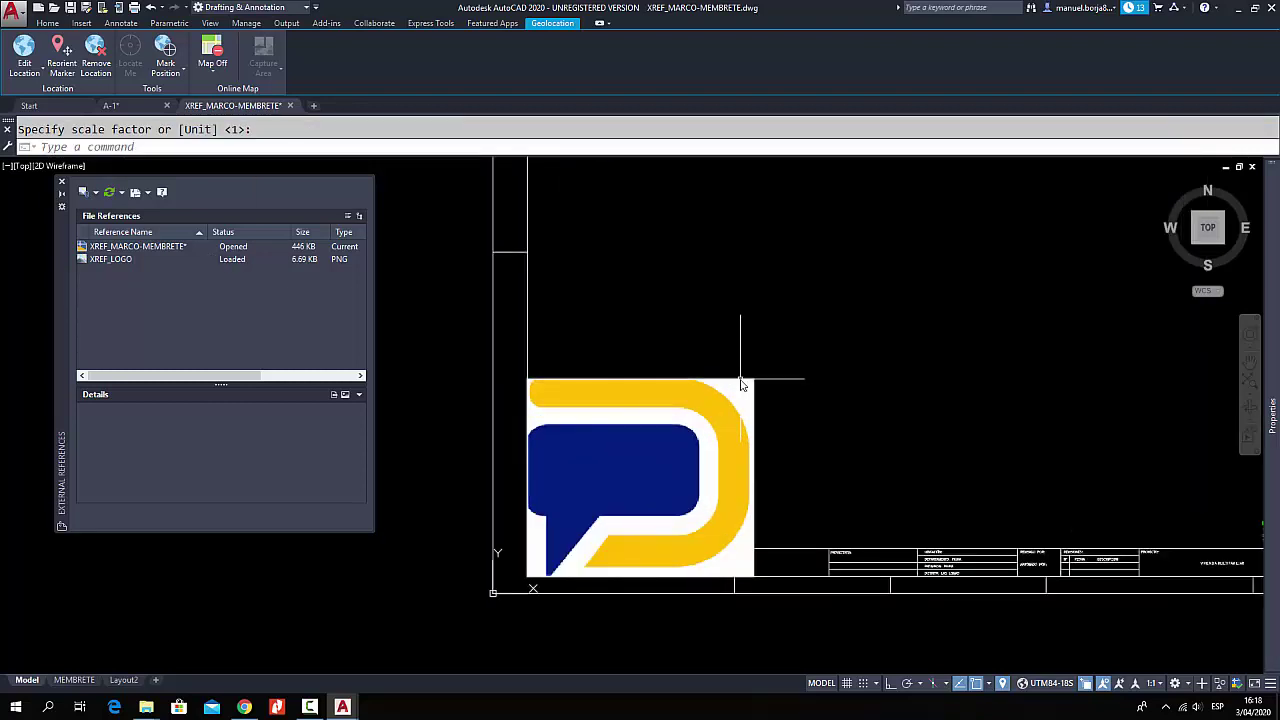
pyautogui.click(742, 381)
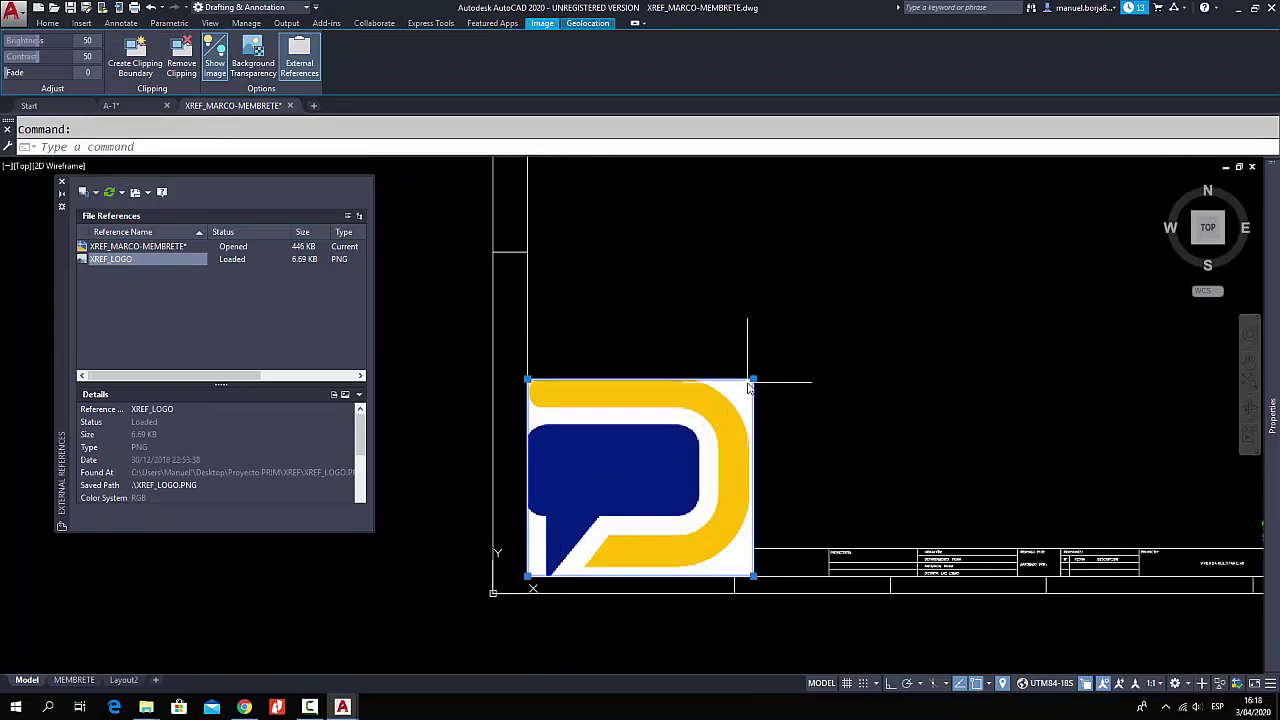
pyautogui.click(752, 381)
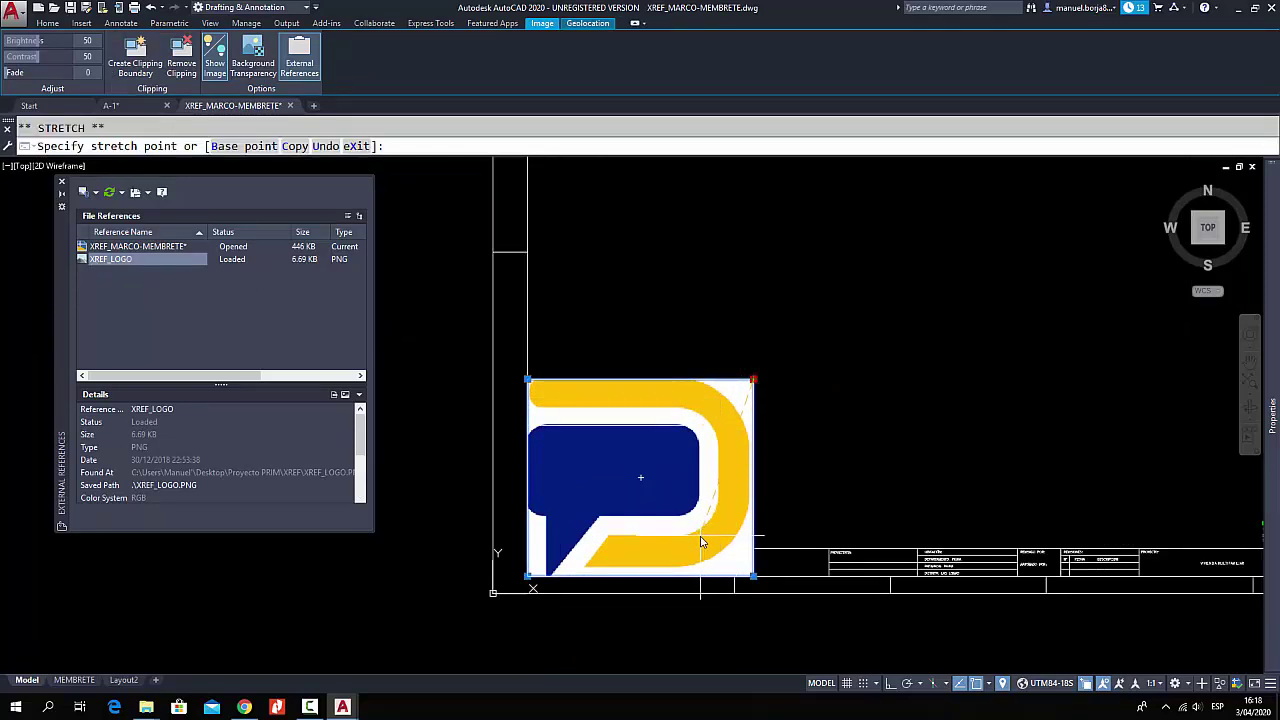
pyautogui.click(636, 470)
pyautogui.click(636, 470)
pyautogui.click(599, 516)
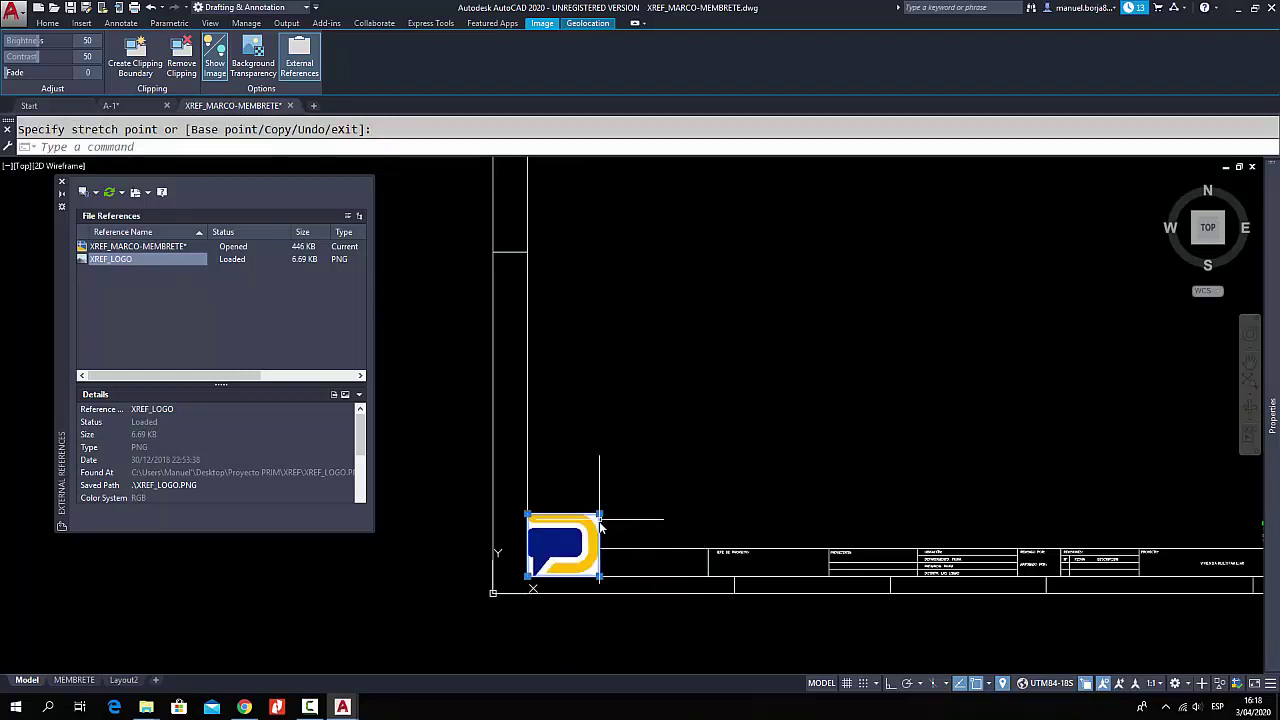
# - Reduce the logo further by its upper-right corner until it roughly matches the height of the title block's first cell
pyautogui.scroll(4, 600, 527)
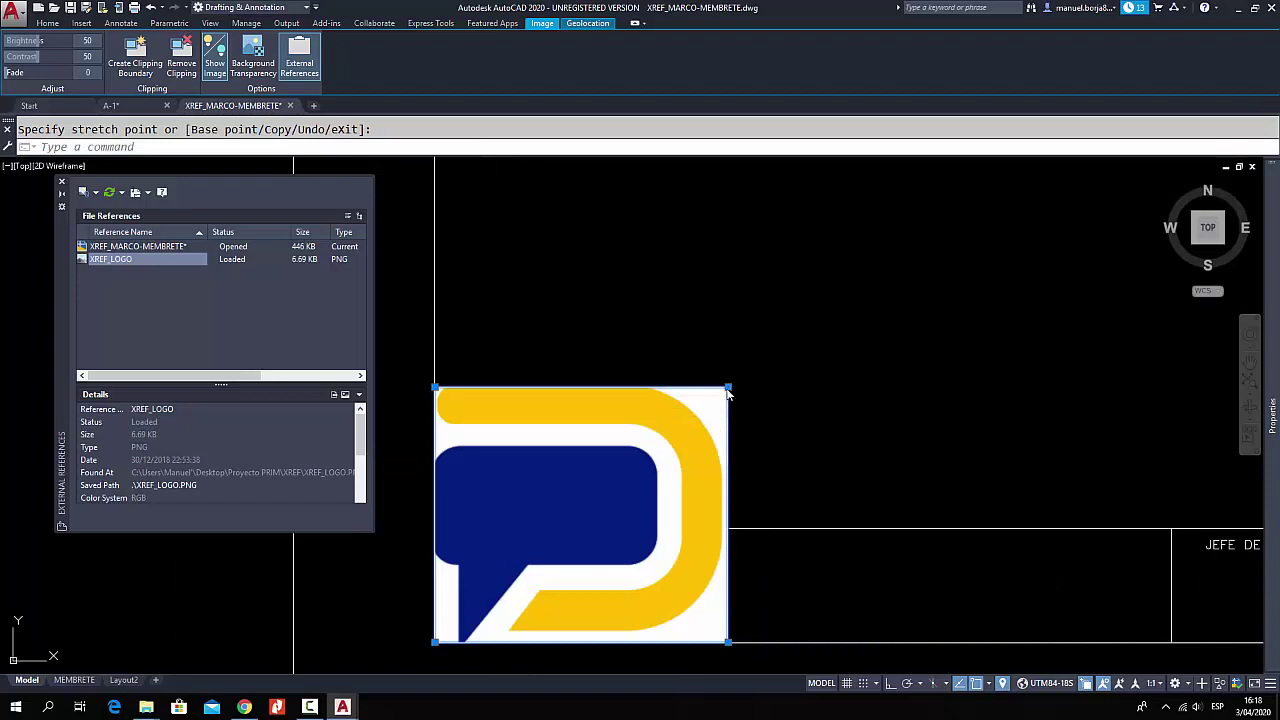
pyautogui.click(728, 388)
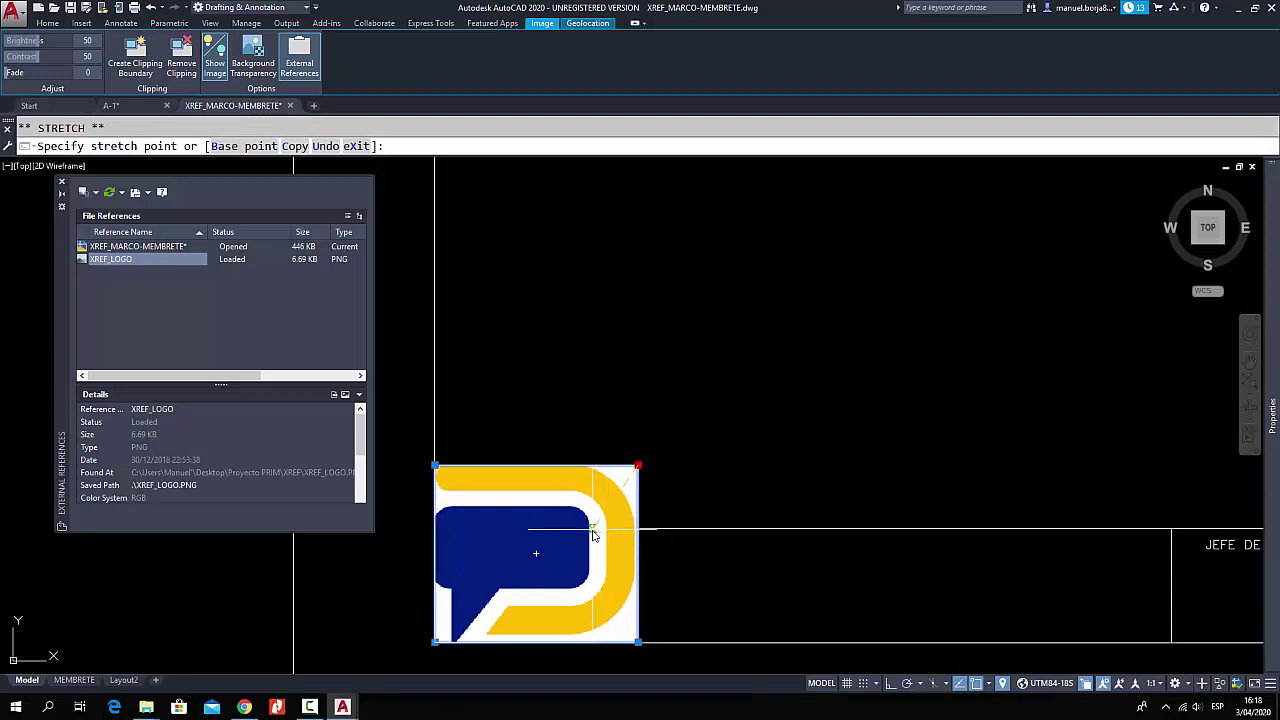
pyautogui.click(596, 522)
pyautogui.click(594, 509)
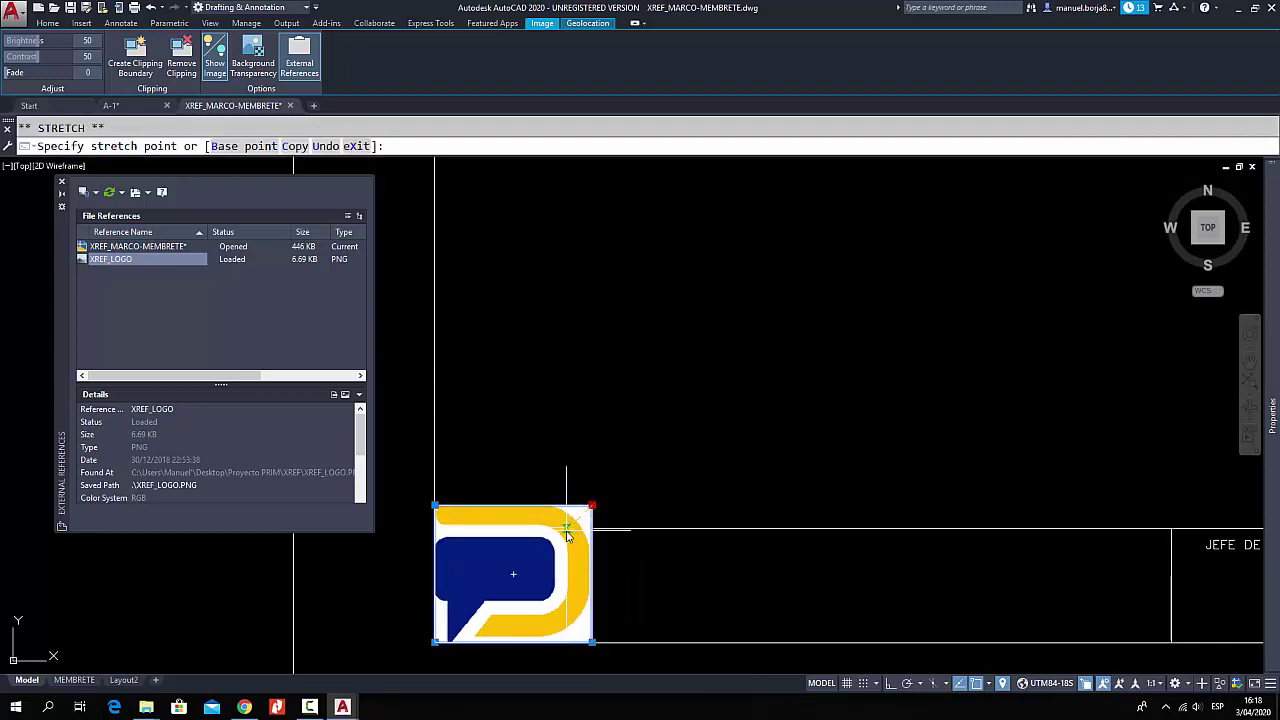
pyautogui.click(568, 529)
pyautogui.moveTo(601, 515); pyautogui.dragTo(762, 401, button='middle')
pyautogui.scroll(2, 665, 440)
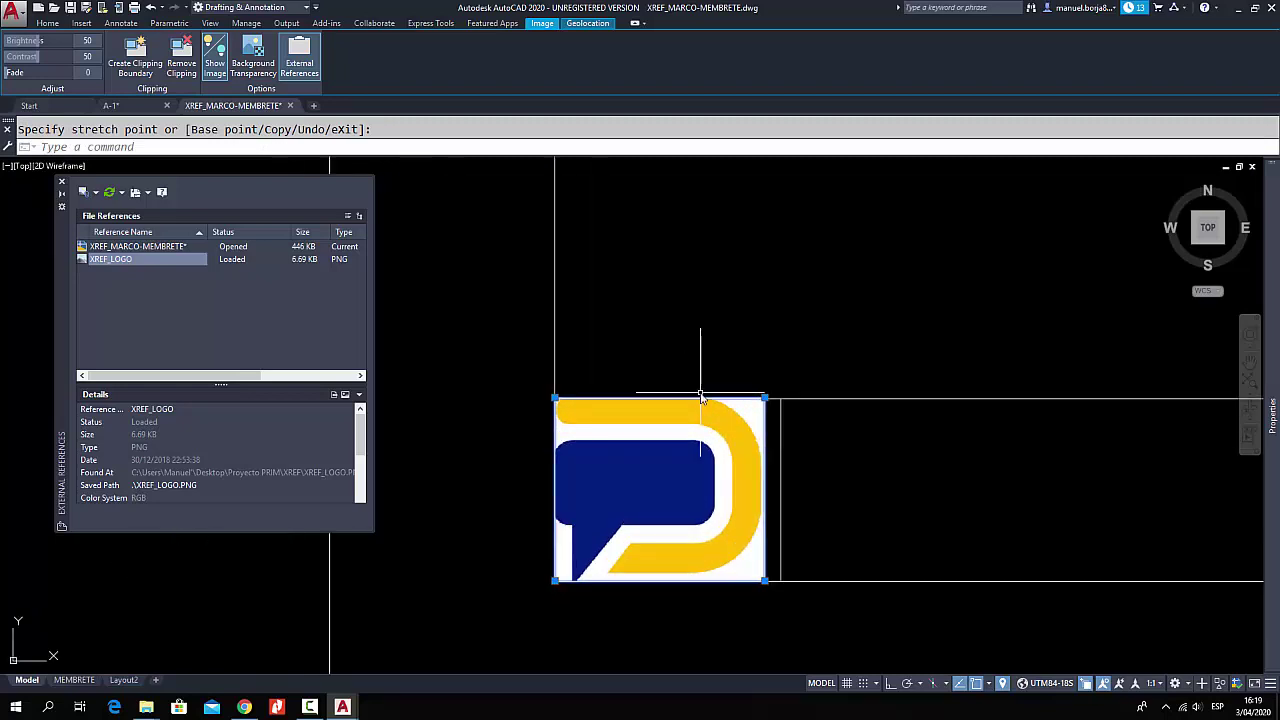
pyautogui.press('Escape')
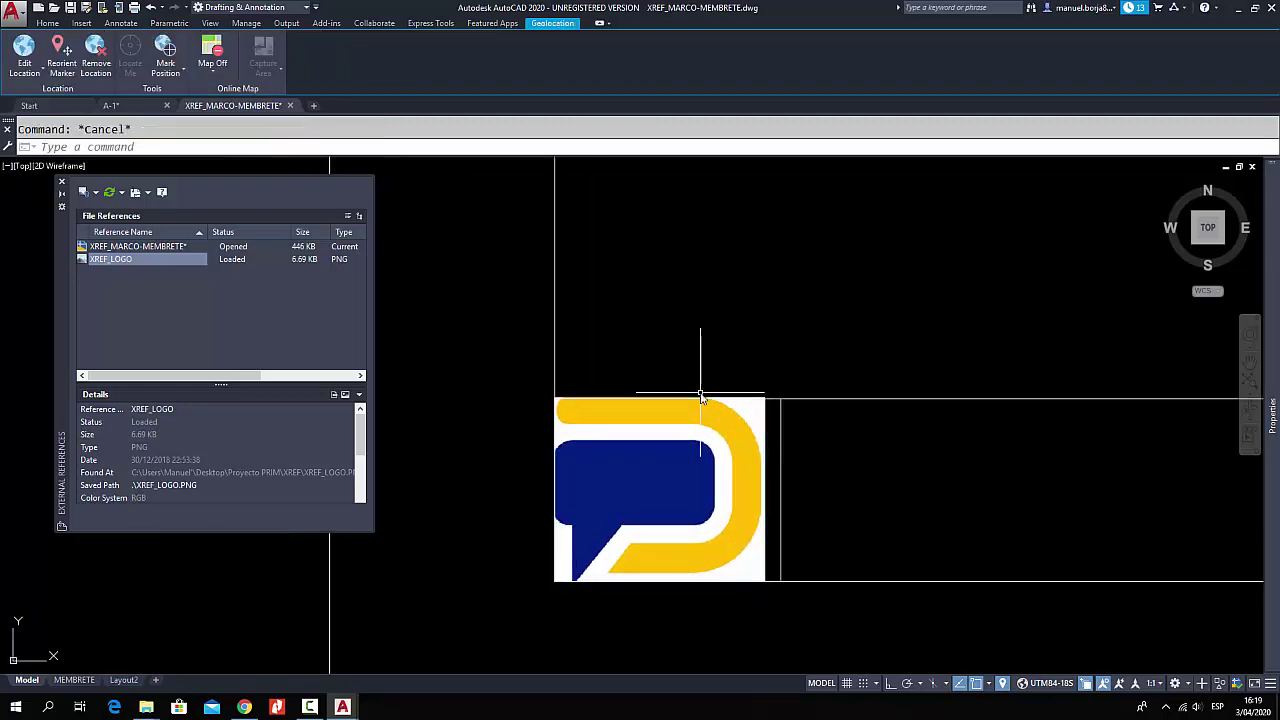
# - Fine-tune the logo's upper-right corner so its top edge meets the upper line of the title block
pyautogui.click(766, 428)
pyautogui.scroll(5, 775, 403)
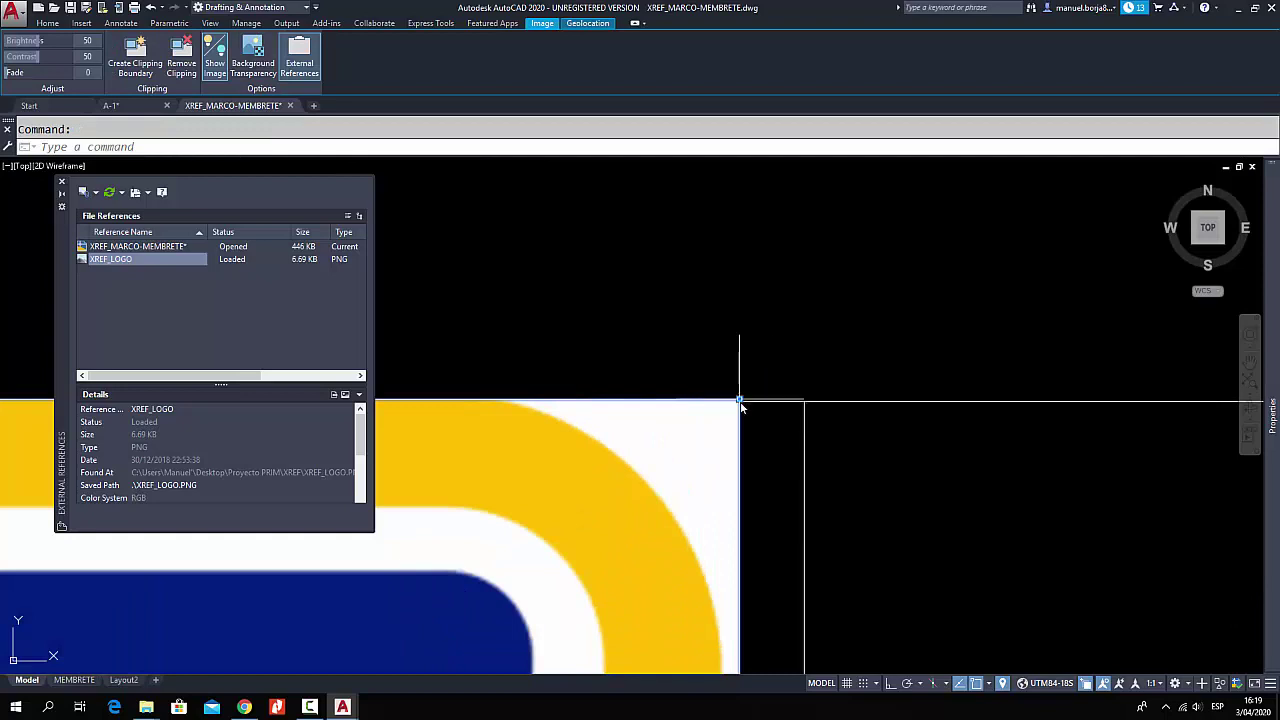
pyautogui.click(740, 401)
pyautogui.scroll(-2, 822, 403)
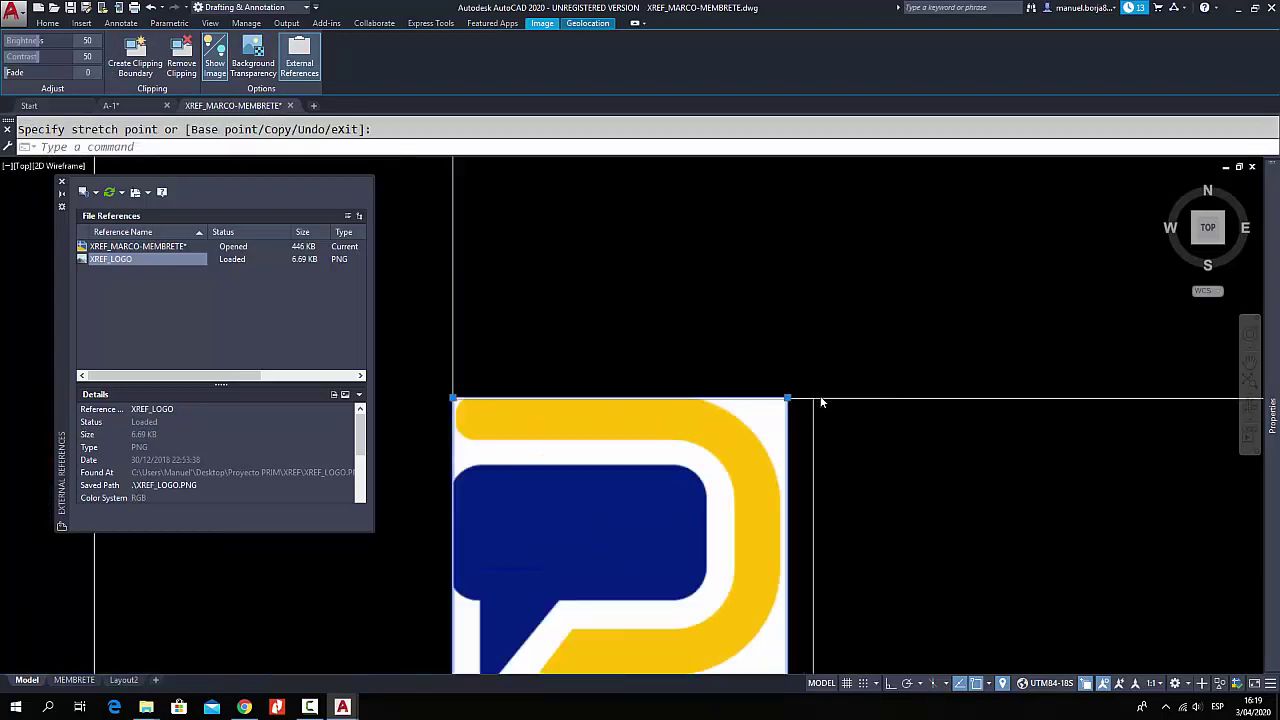
pyautogui.scroll(-2, 822, 403)
pyautogui.moveTo(837, 391); pyautogui.dragTo(763, 377, button='middle')
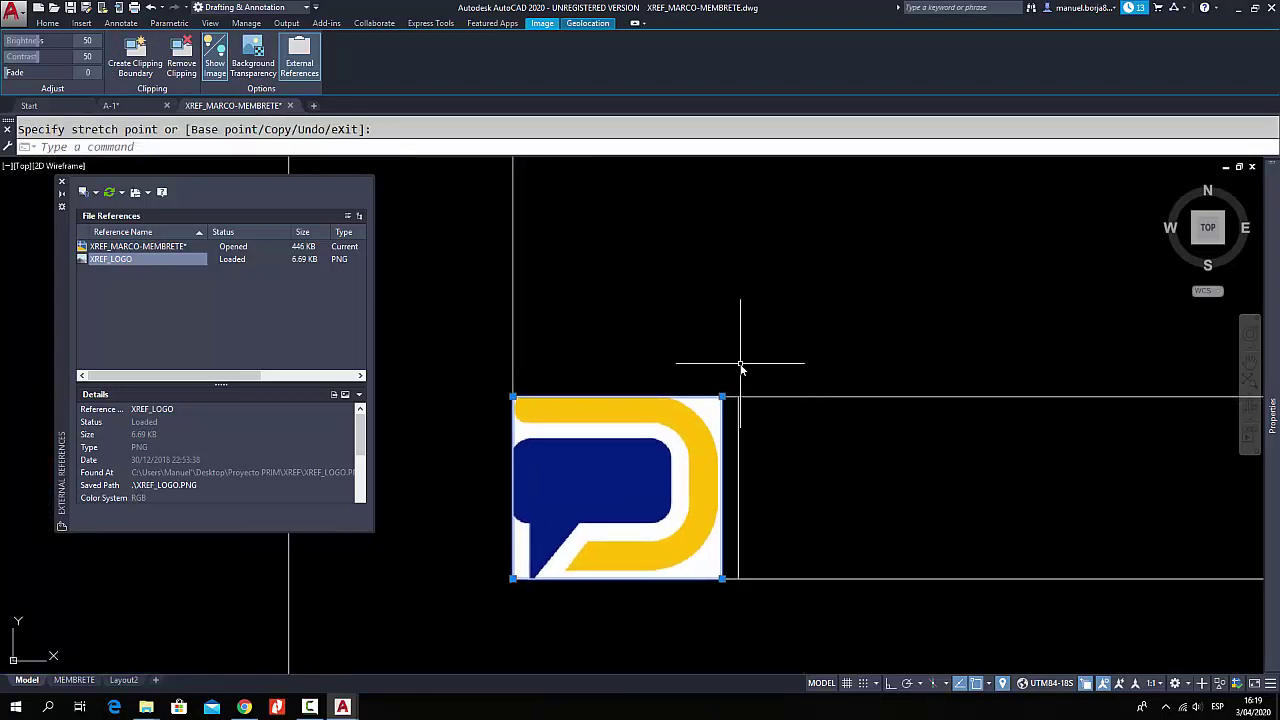
# - Move the logo slightly to the right with Ortho on so it is centred horizontally in its title block cell
pyautogui.press('Escape')
pyautogui.write('m')
pyautogui.press('Return')
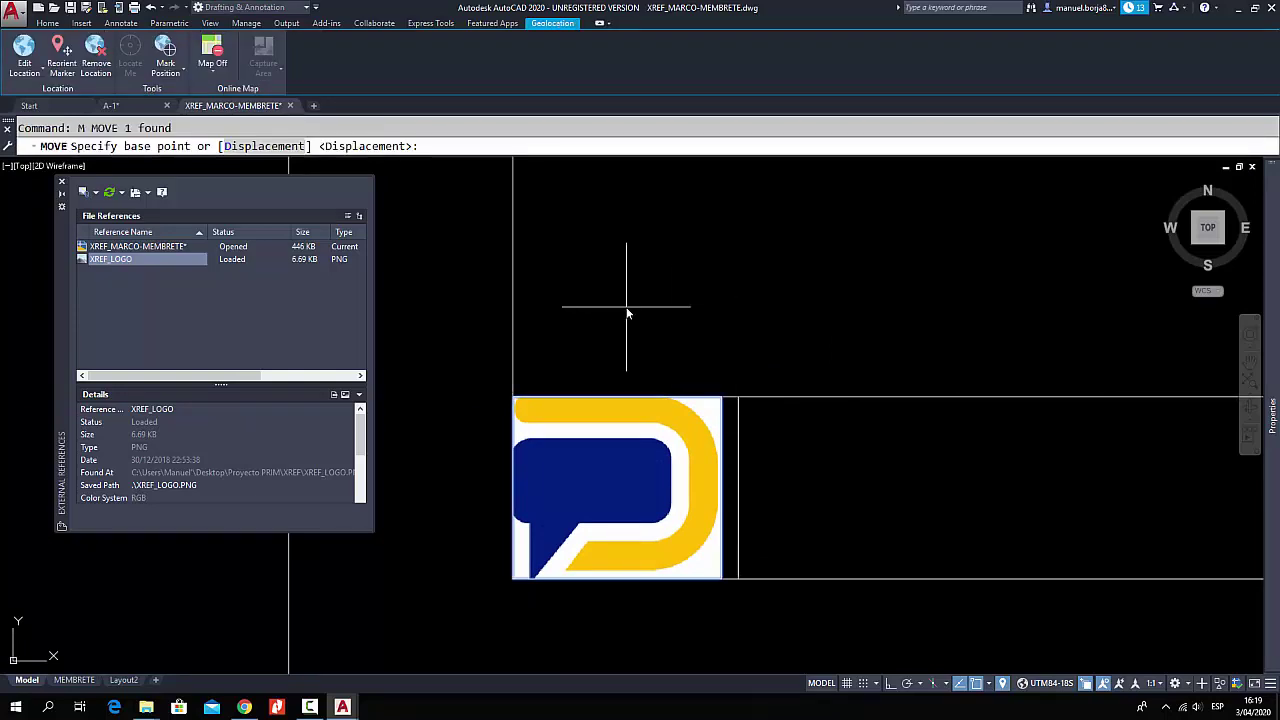
pyautogui.press('F8')
pyautogui.click(623, 305)
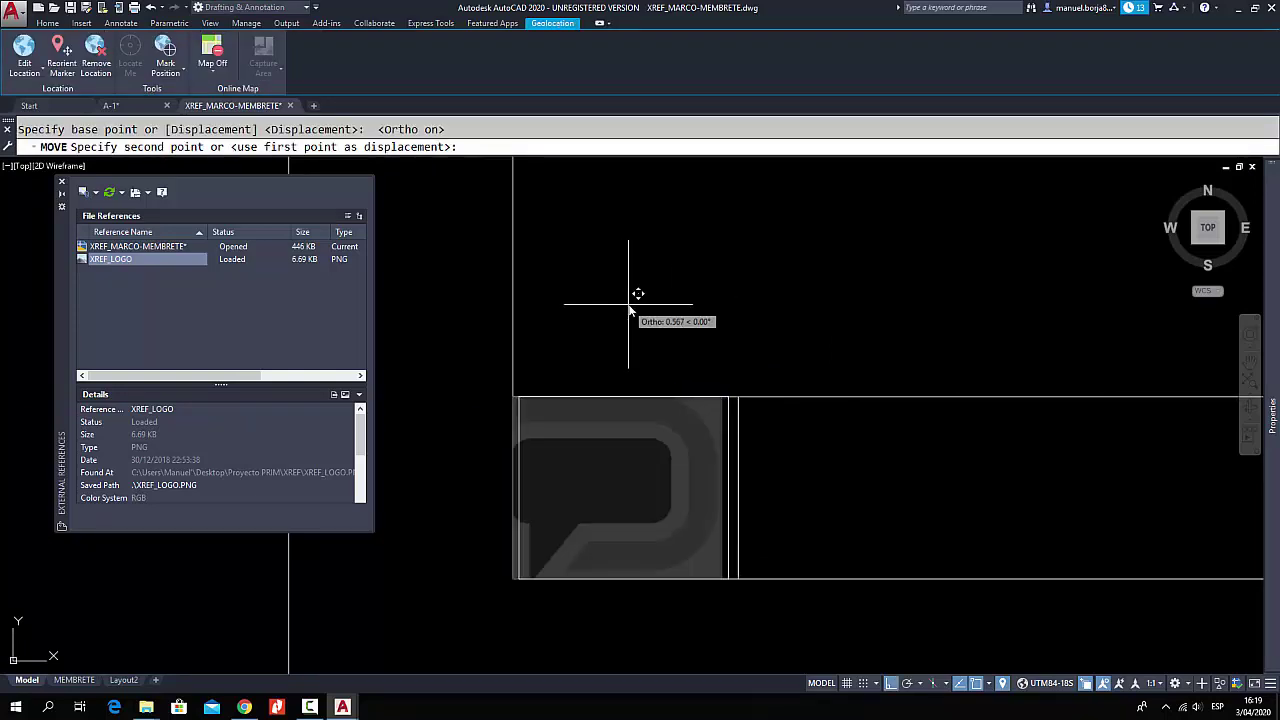
pyautogui.click(630, 306)
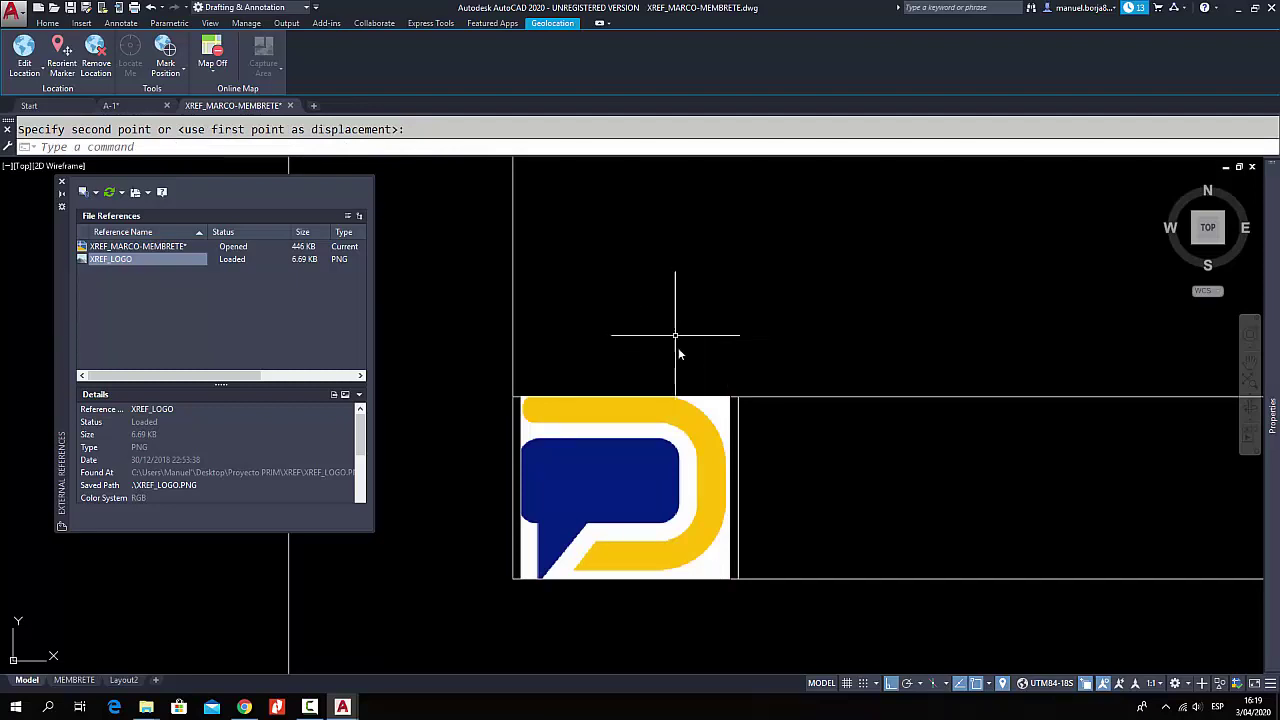
pyautogui.scroll(-6, 678, 347)
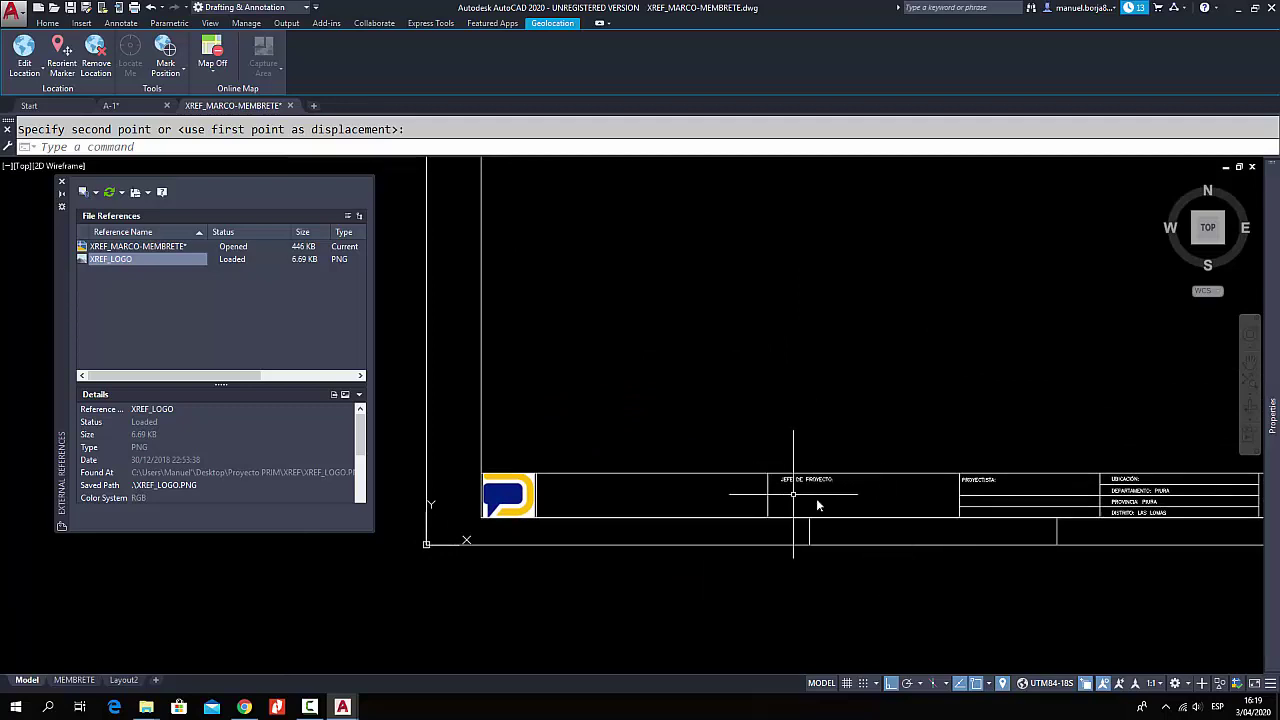
# - Dismiss the external references list and close XREF_MARCO-MEMBRETE.dwg, saving its changes
pyautogui.click(61, 184)
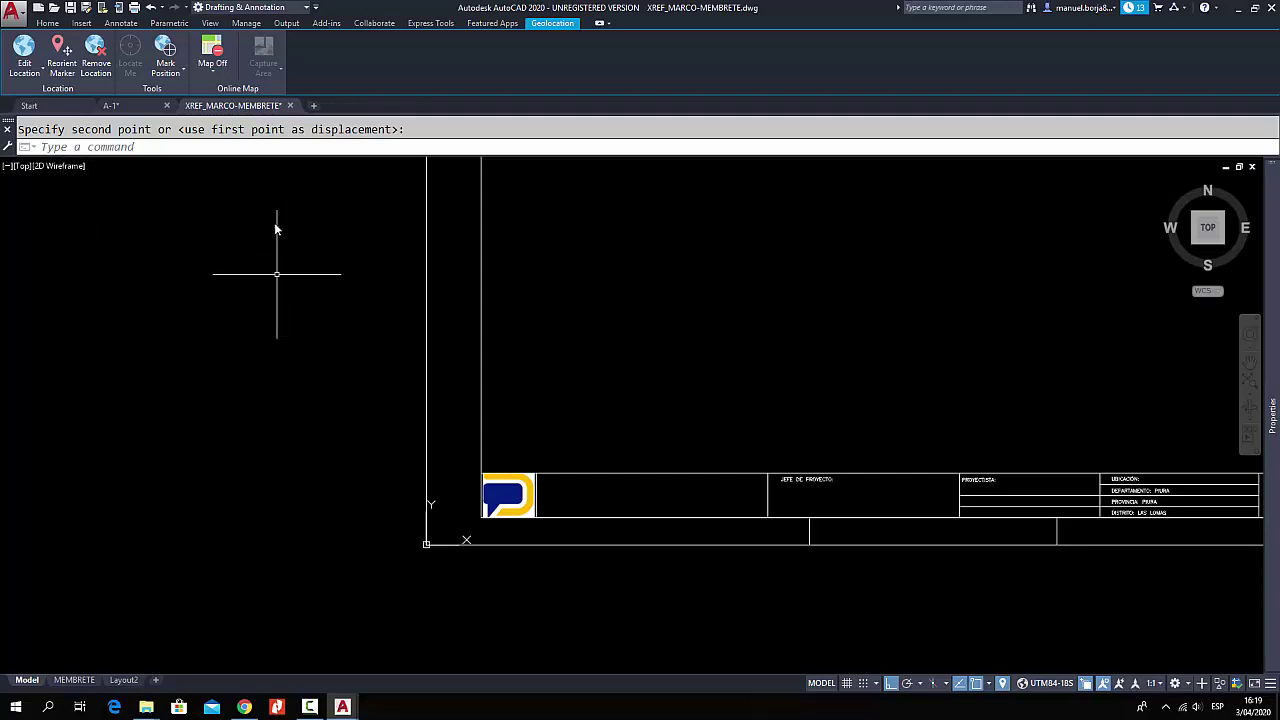
pyautogui.click(289, 106)
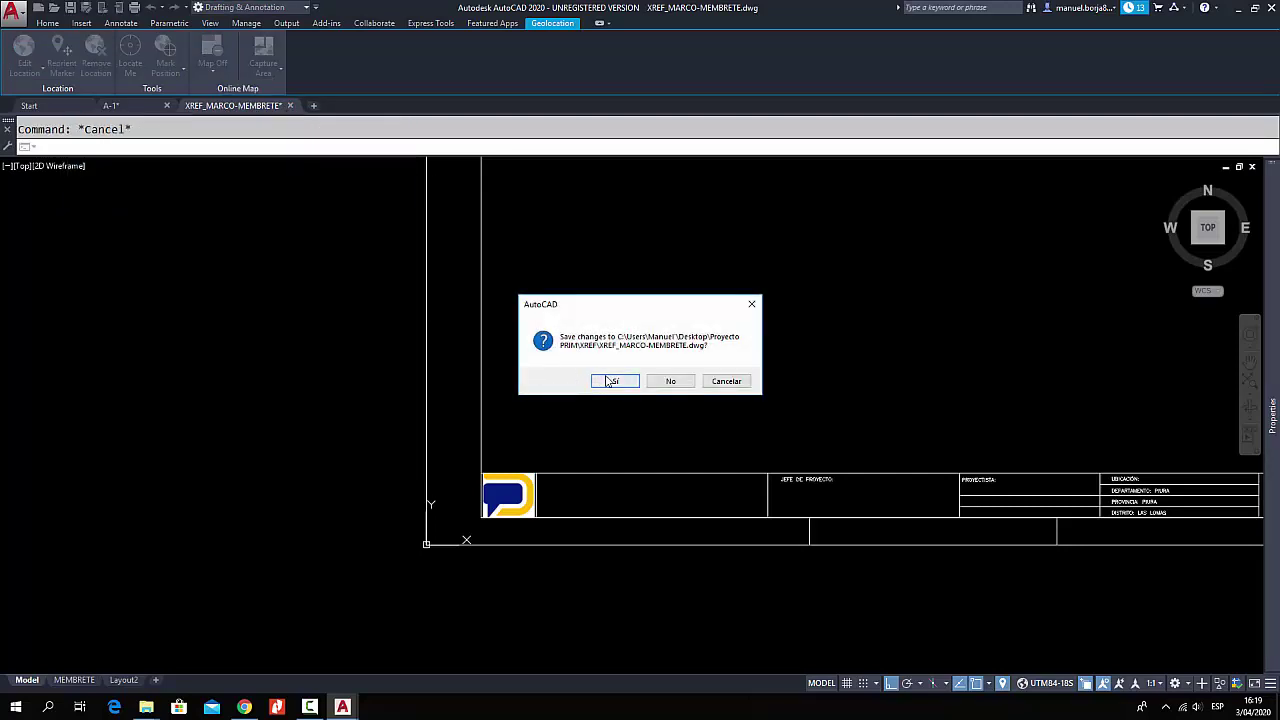
pyautogui.click(612, 381)
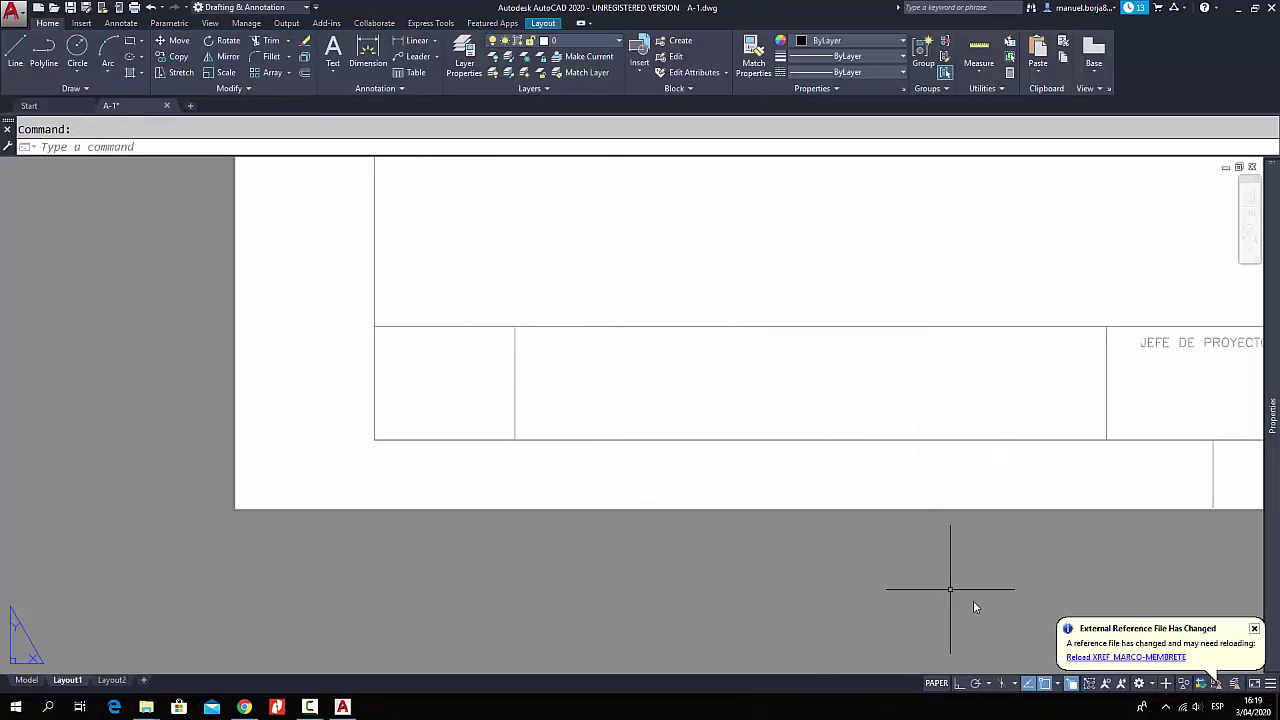
# - Reload the changed XREF_MARCO-MEMBRETE reference in A-1 and inspect the logo's edges in the title block on Layout1
pyautogui.click(1176, 658)
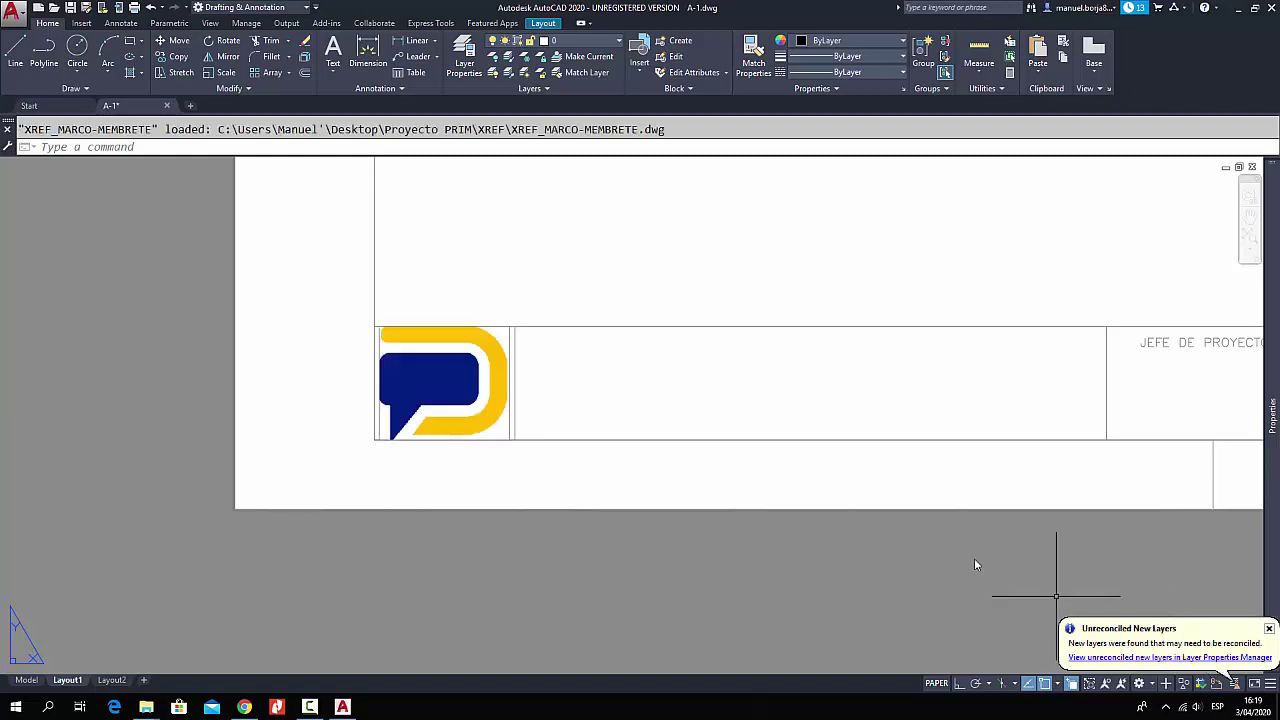
pyautogui.scroll(2, 503, 368)
pyautogui.scroll(2, 503, 368)
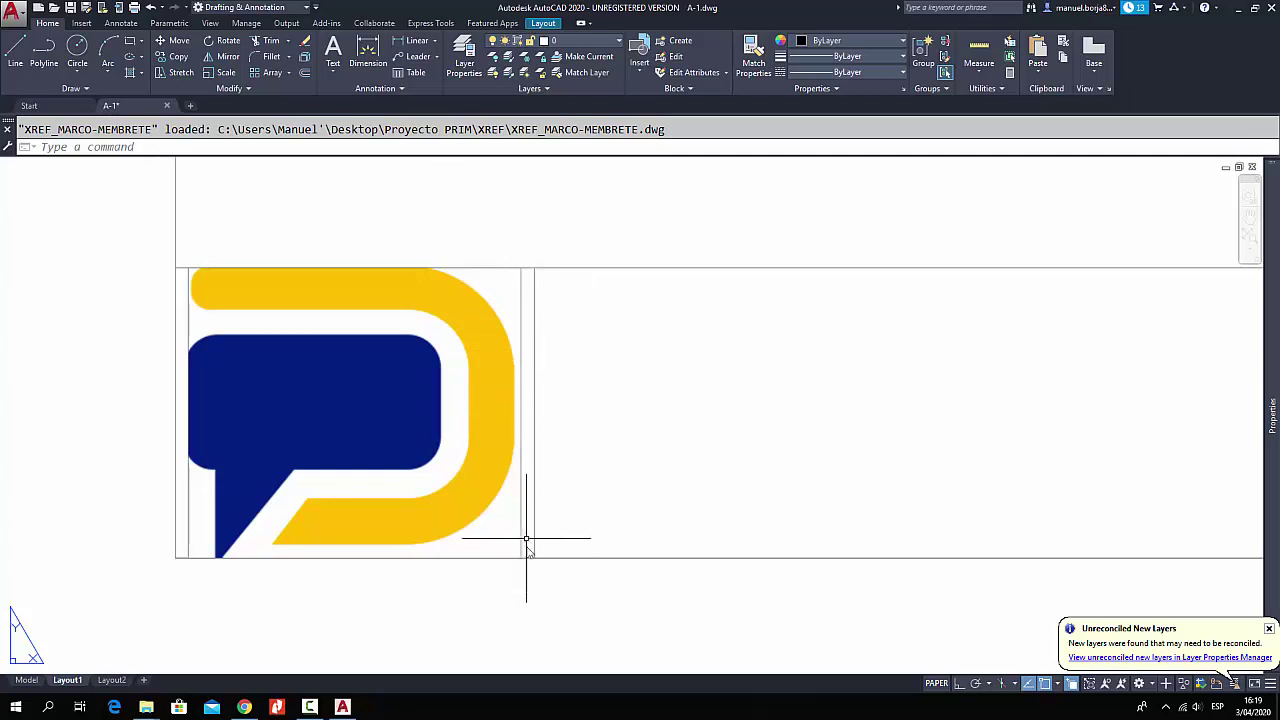
pyautogui.scroll(-2, 526, 543)
pyautogui.moveTo(617, 382); pyautogui.dragTo(606, 374, button='middle')
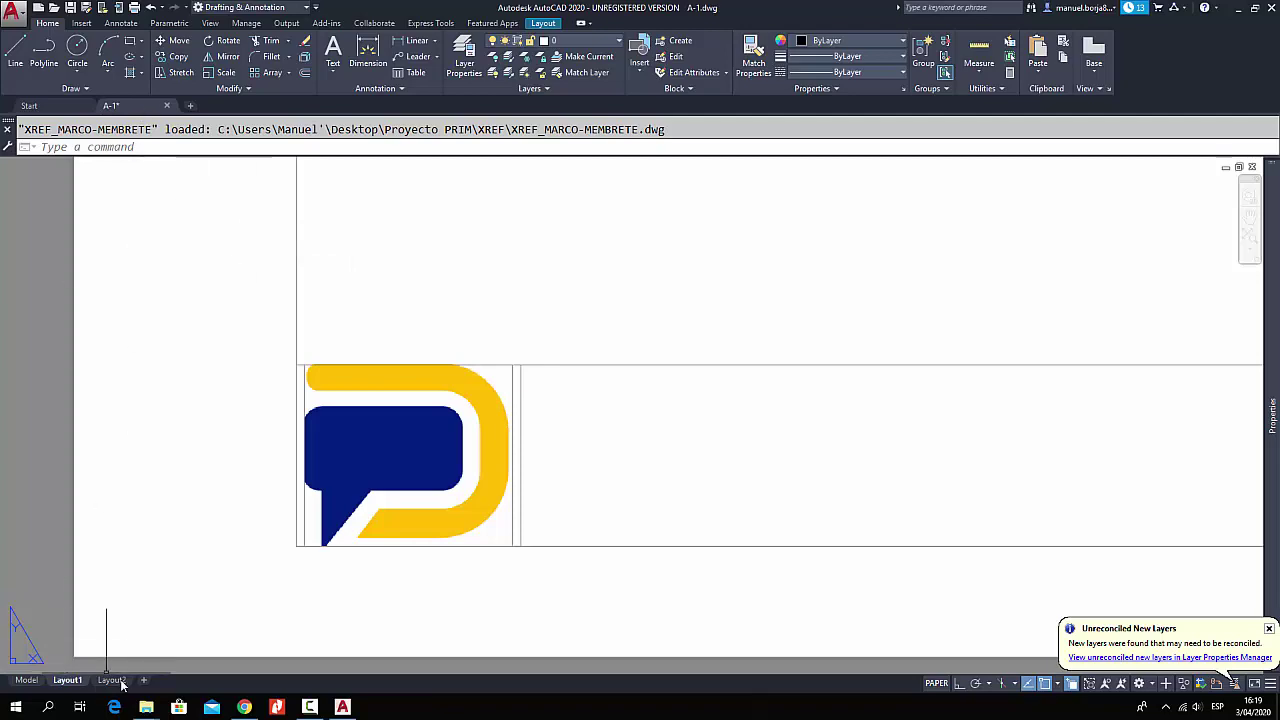
# - Open XREF_MARCO-MEMBRETE.dwg again in AutoCAD from the XREF folder of Proyecto PRIM
pyautogui.moveTo(147, 708)
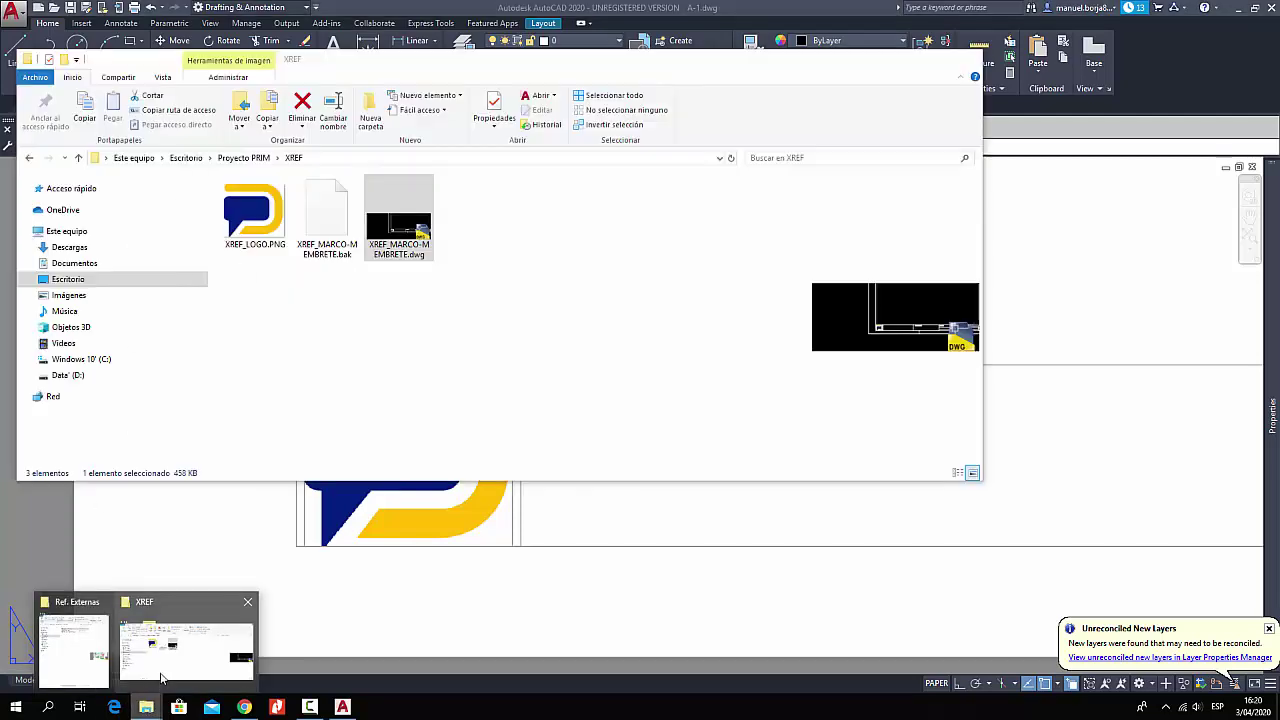
pyautogui.click(163, 672)
pyautogui.click(423, 306)
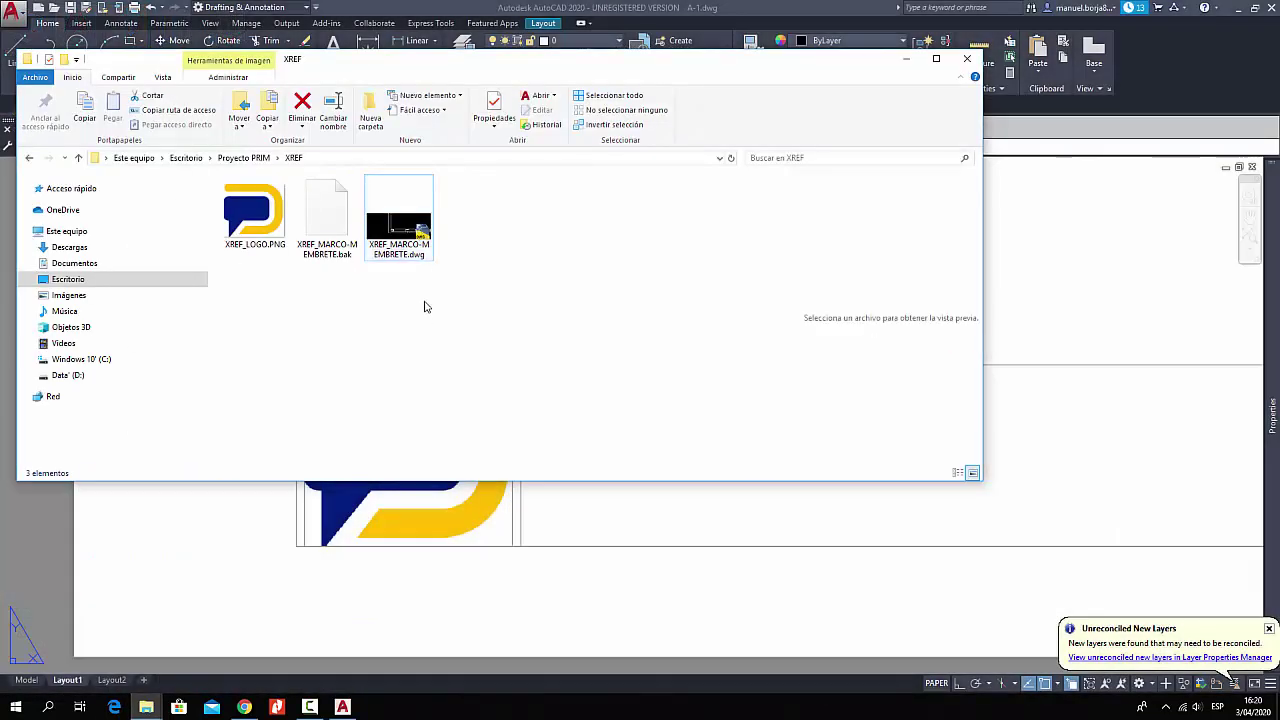
pyautogui.click(417, 238)
pyautogui.moveTo(423, 232); pyautogui.dragTo(1012, 142)
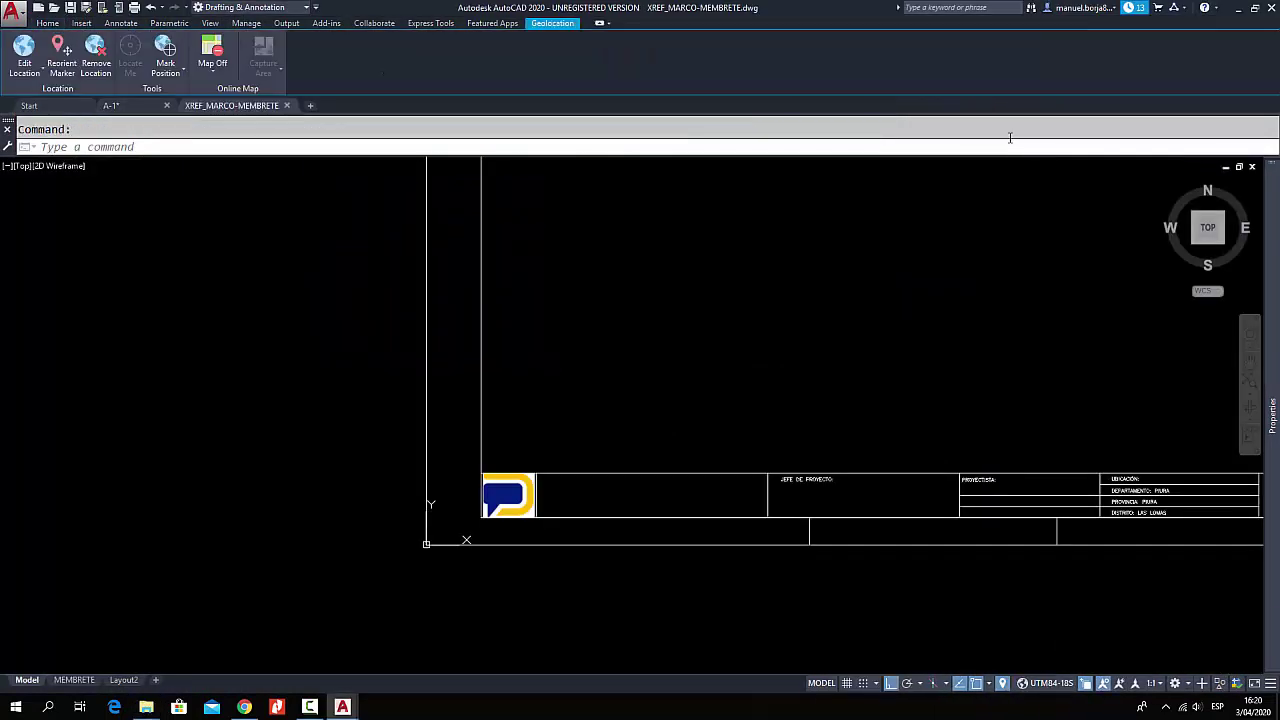
# - Set the logo image's colour to the true colour 255,255,255 so its frame is white
pyautogui.scroll(6, 520, 506)
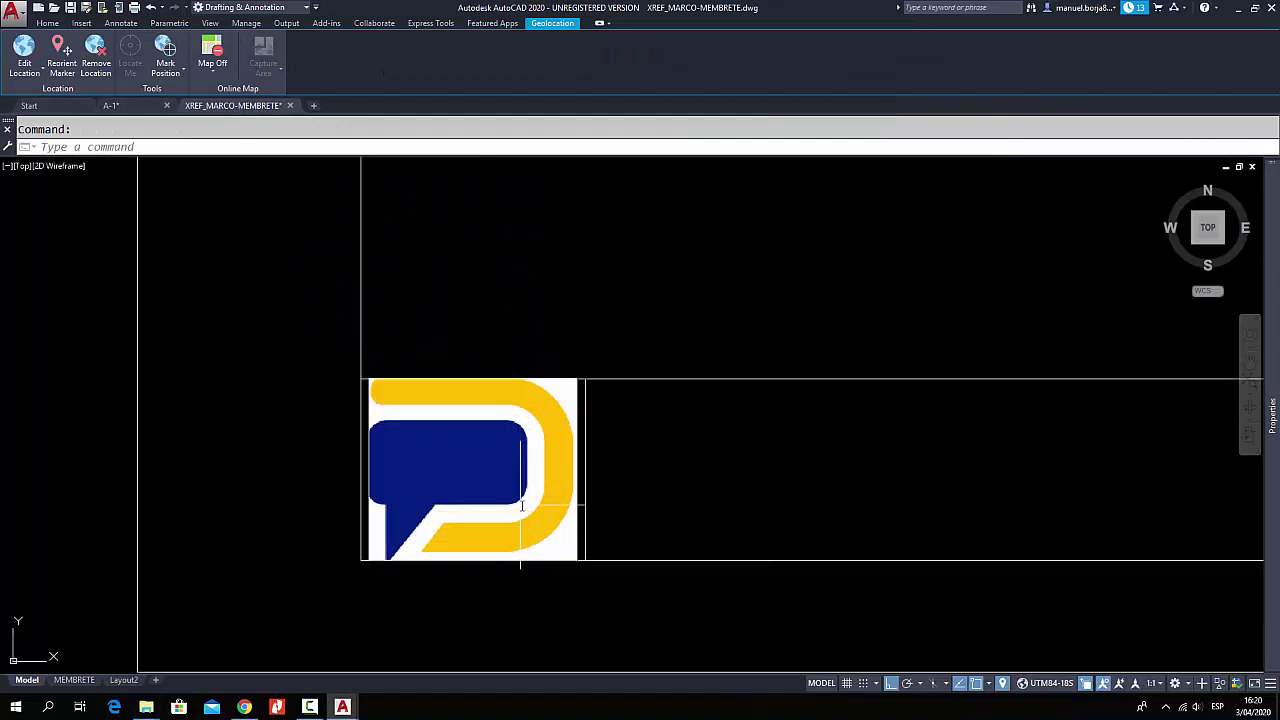
pyautogui.moveTo(615, 444); pyautogui.dragTo(543, 344, button='middle')
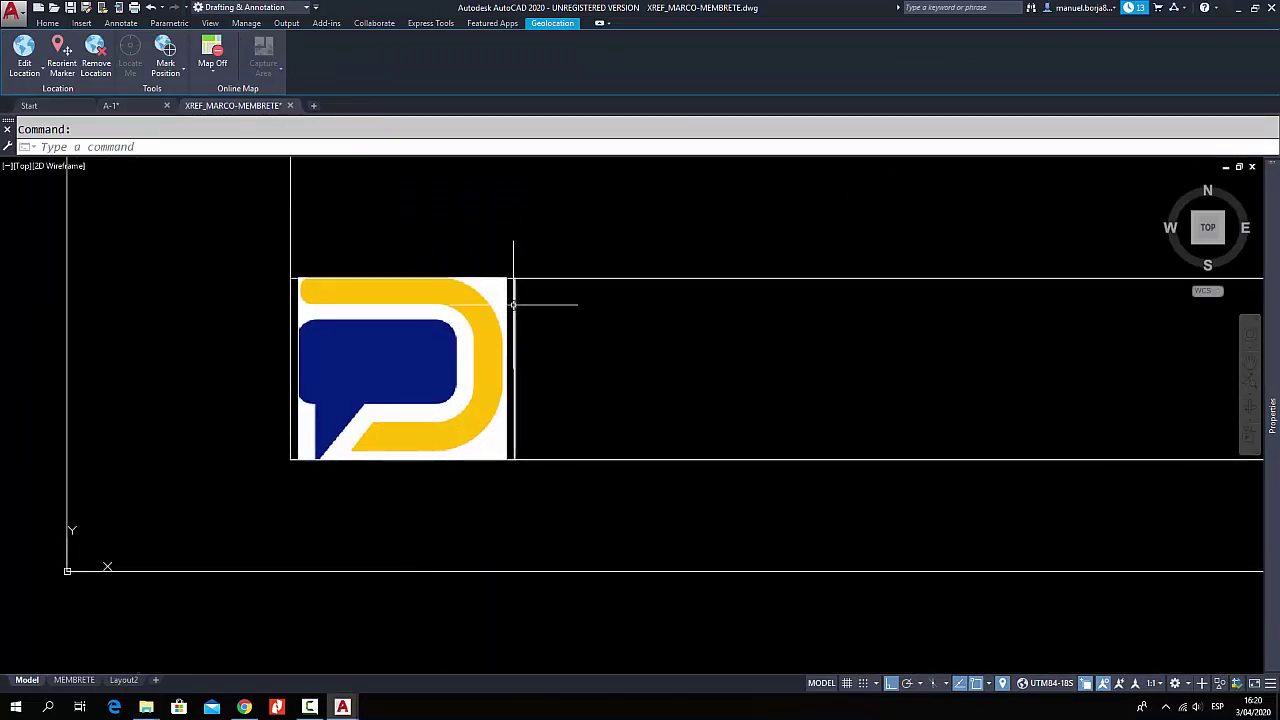
pyautogui.click(508, 298)
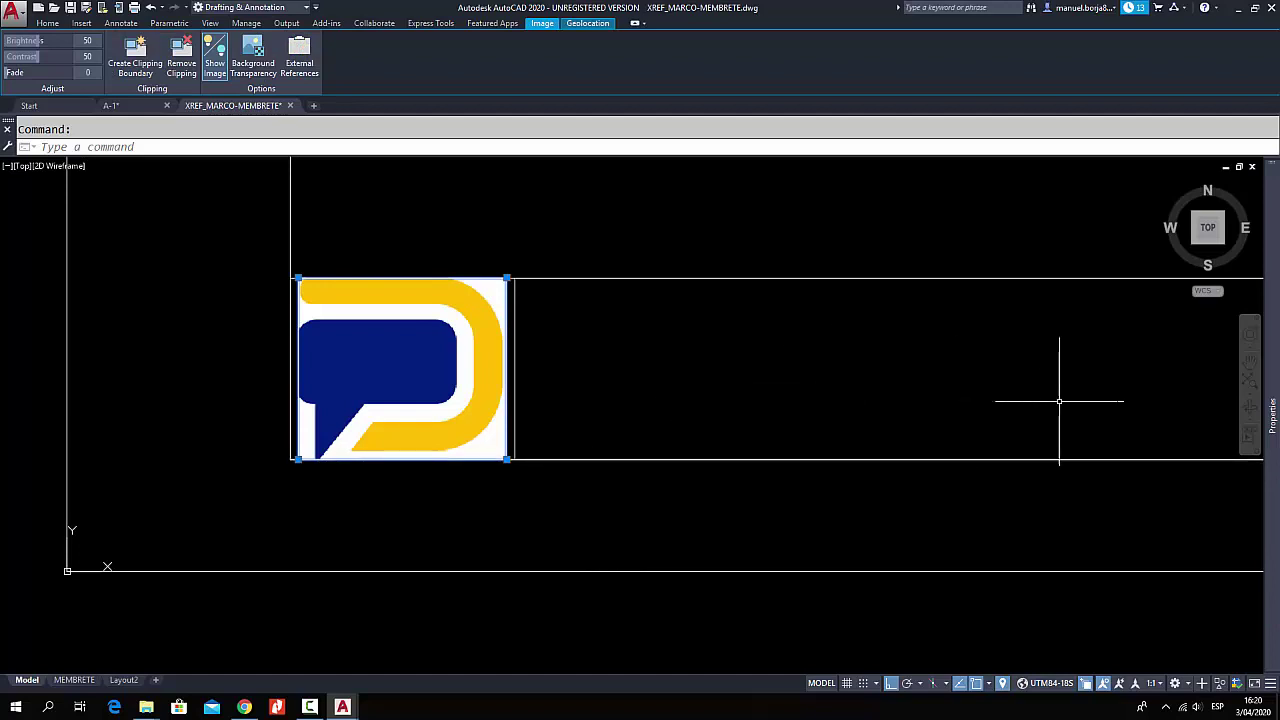
pyautogui.moveTo(1272, 394)
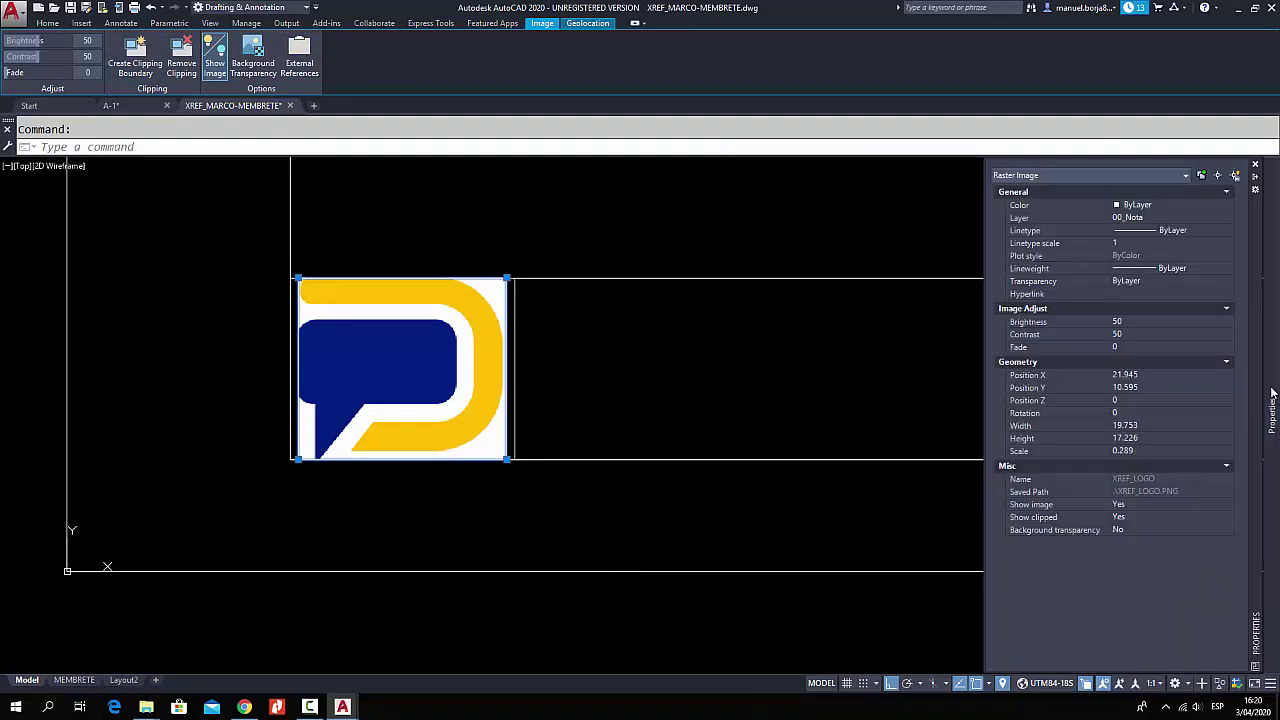
pyautogui.click(1186, 210)
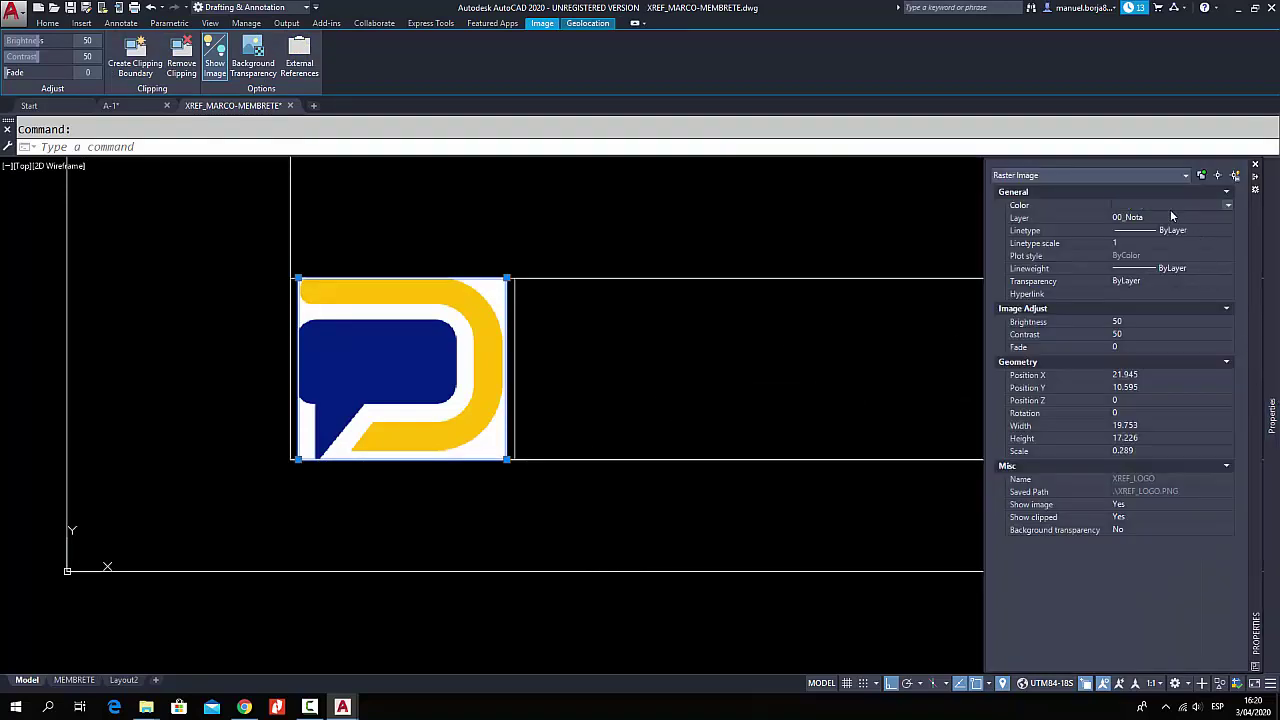
pyautogui.click(1228, 206)
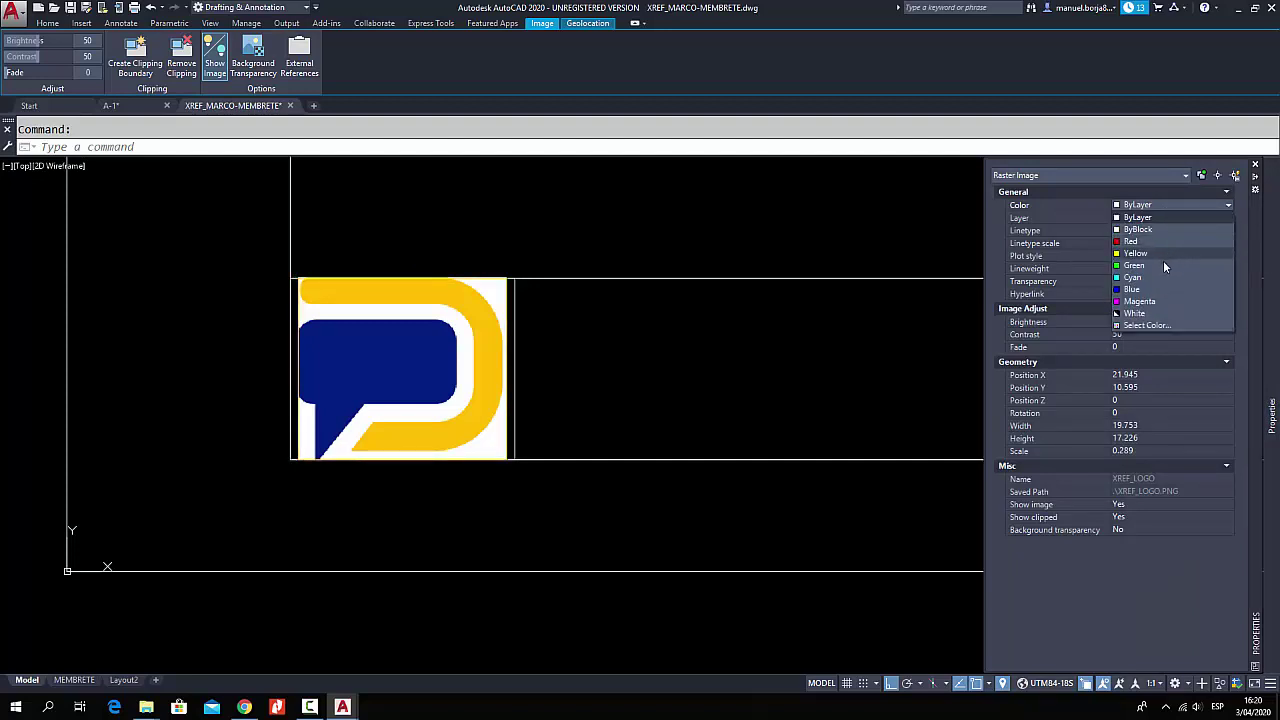
pyautogui.click(1156, 327)
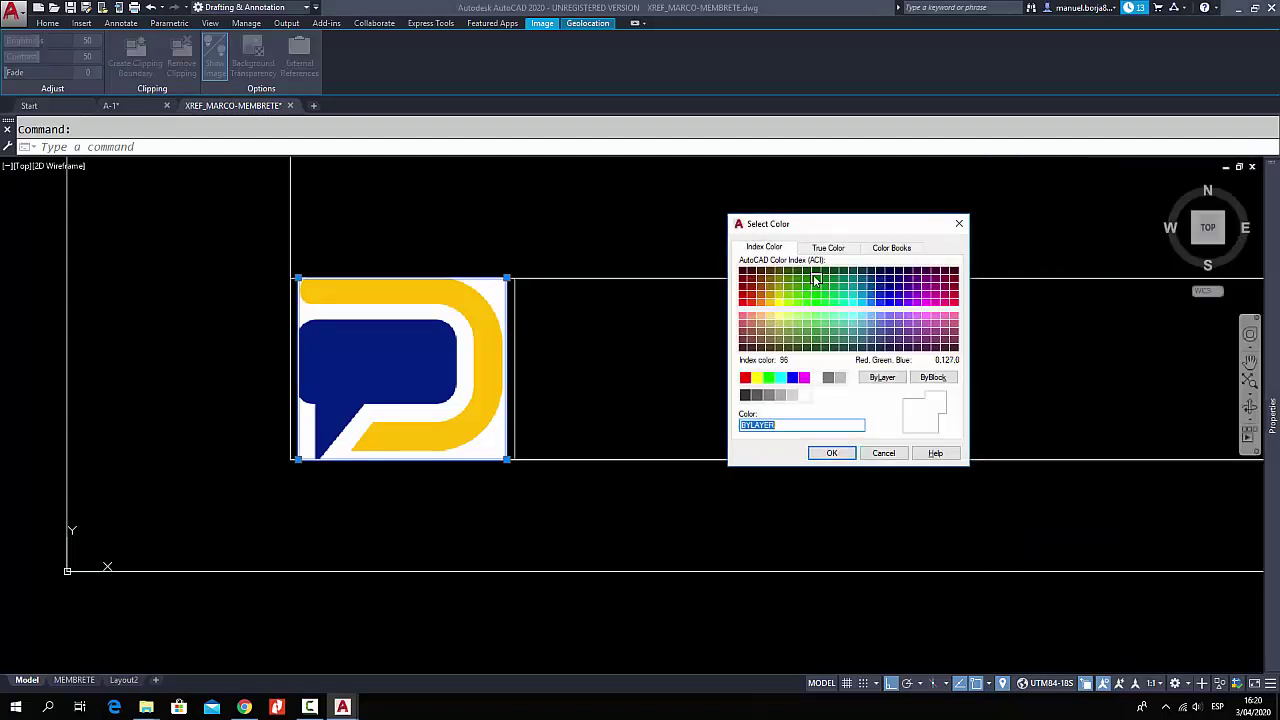
pyautogui.click(829, 248)
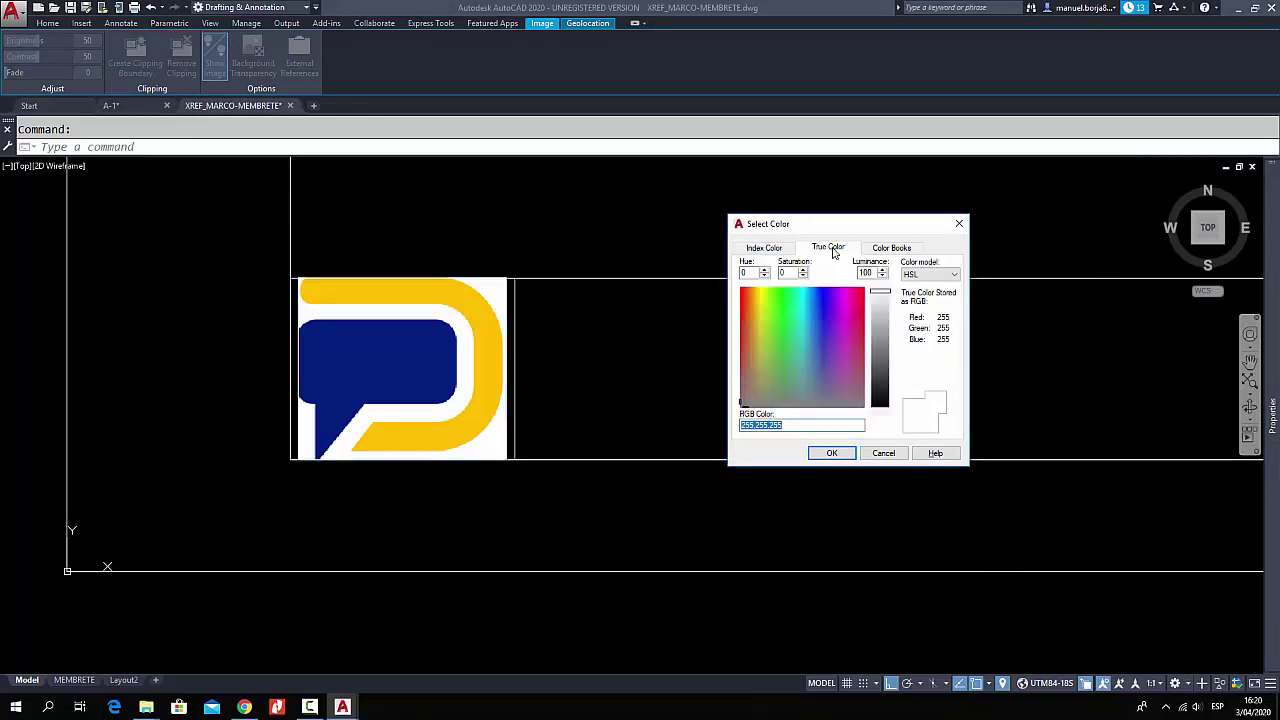
pyautogui.moveTo(880, 293)
pyautogui.mouseDown()
pyautogui.moveTo(881, 326)
pyautogui.moveTo(892, 288)
pyautogui.mouseUp()
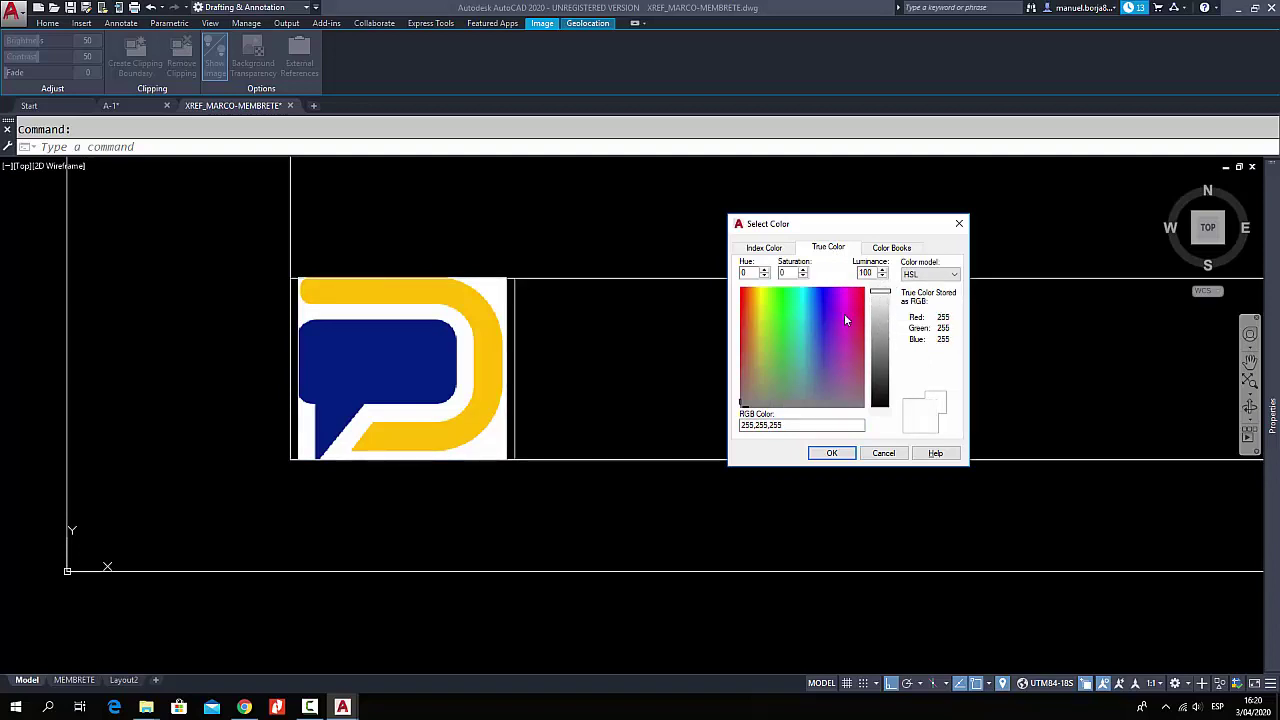
pyautogui.click(810, 421)
pyautogui.moveTo(806, 425); pyautogui.dragTo(770, 425)
pyautogui.moveTo(307, 708)
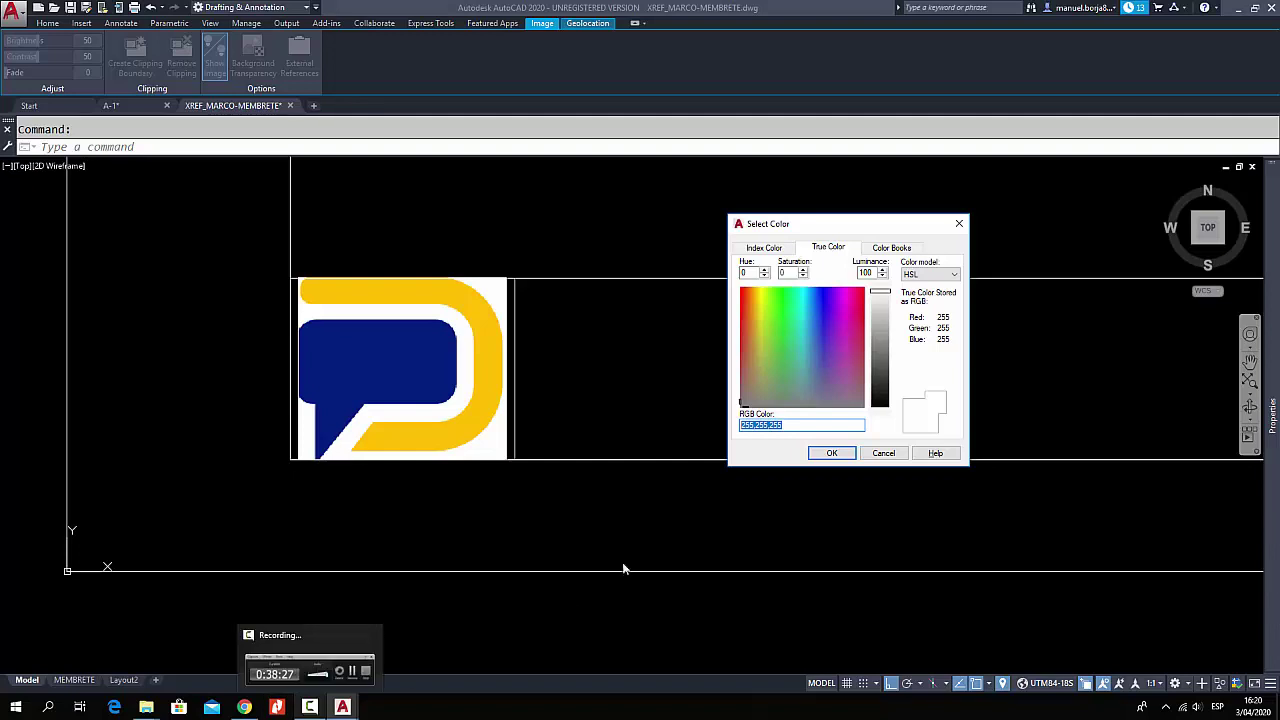
pyautogui.click(829, 454)
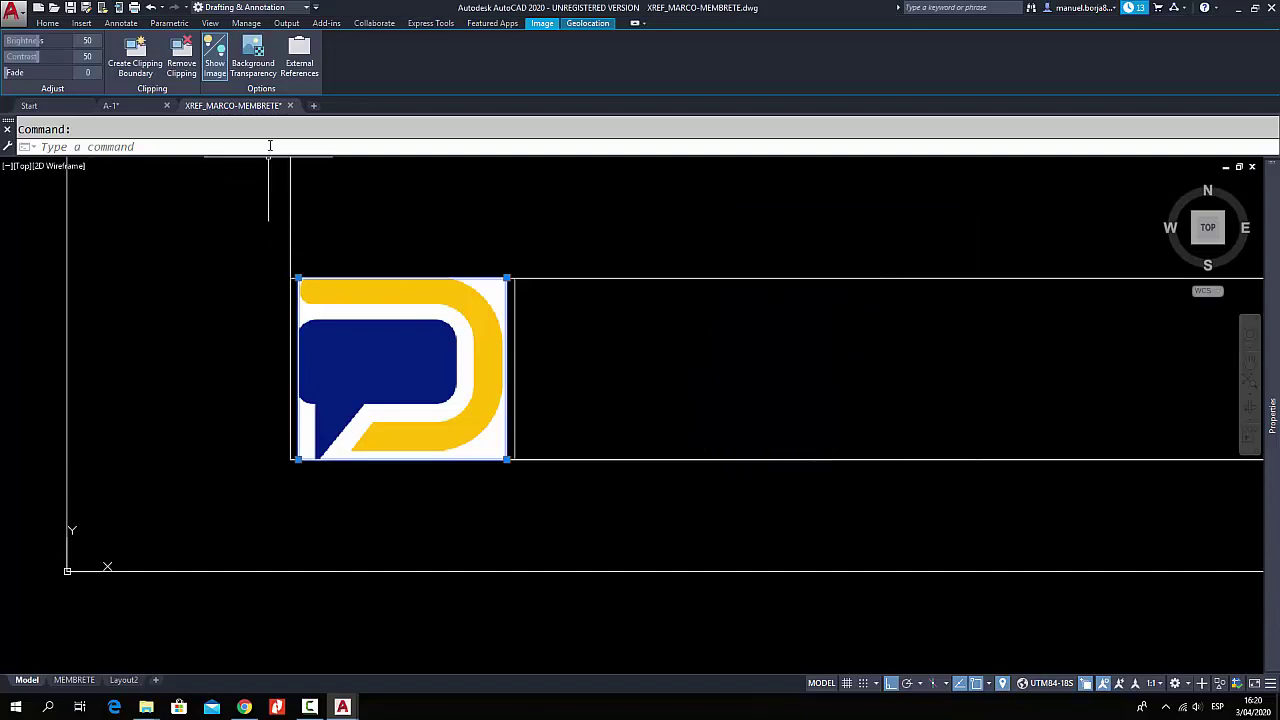
# - Close XREF_MARCO-MEMBRETE.dwg, saving its changes, and reload the reference in A-1 to check the logo's edges
pyautogui.click(290, 106)
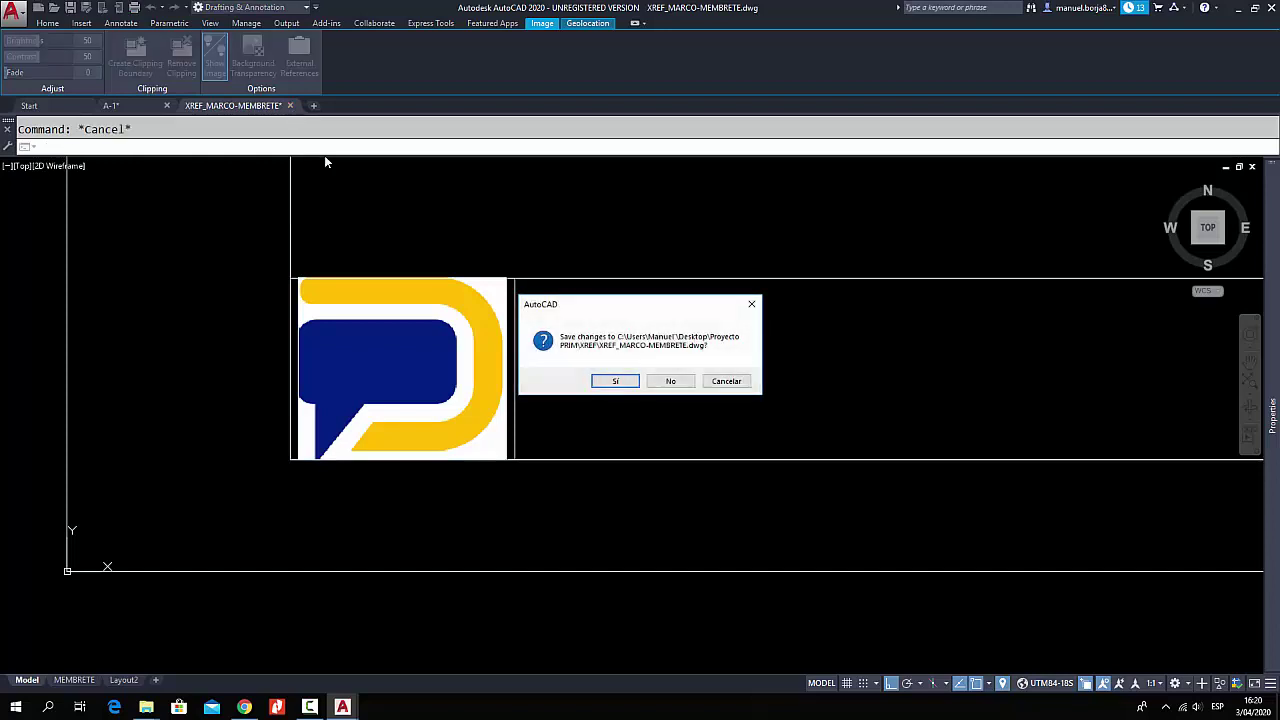
pyautogui.click(622, 385)
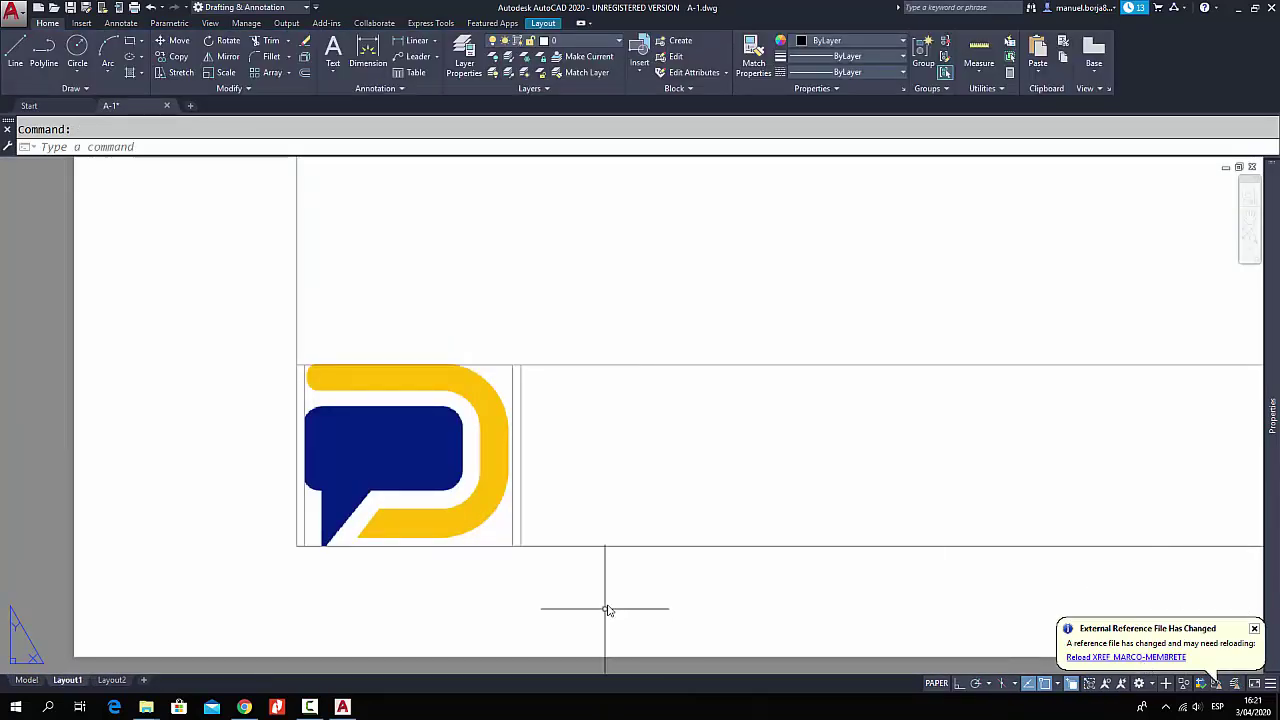
pyautogui.scroll(2, 608, 606)
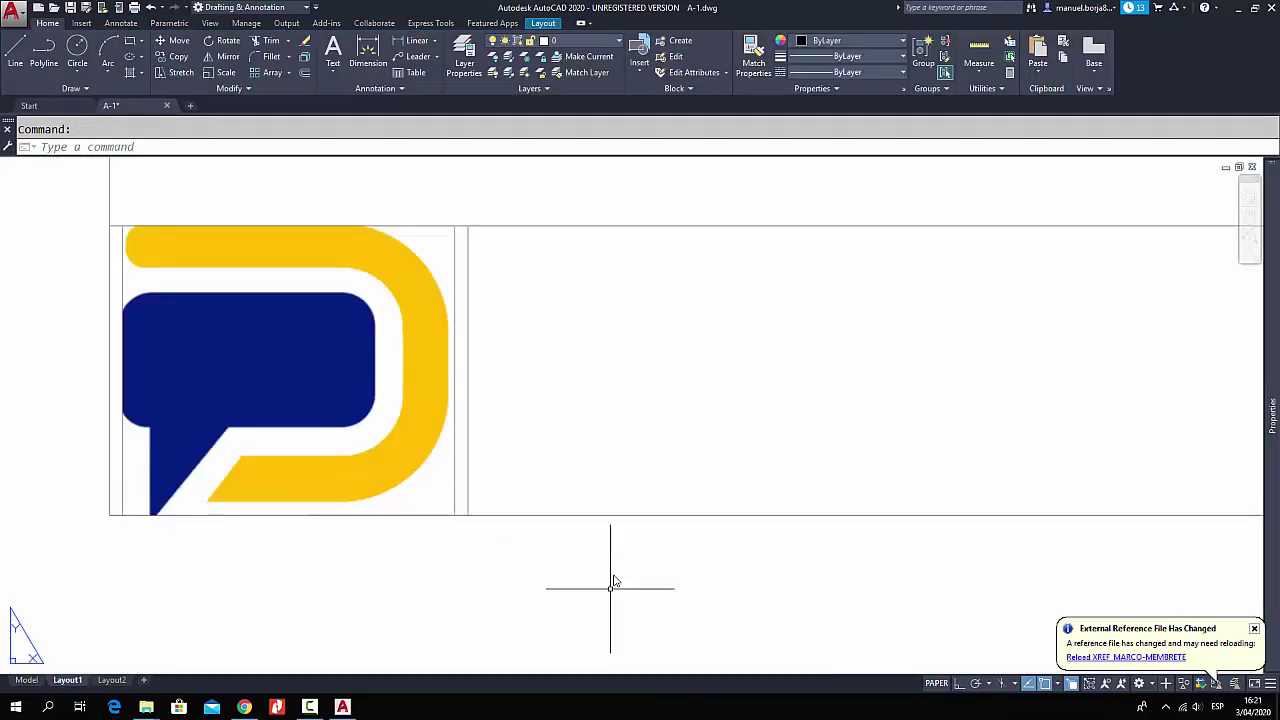
pyautogui.click(1096, 660)
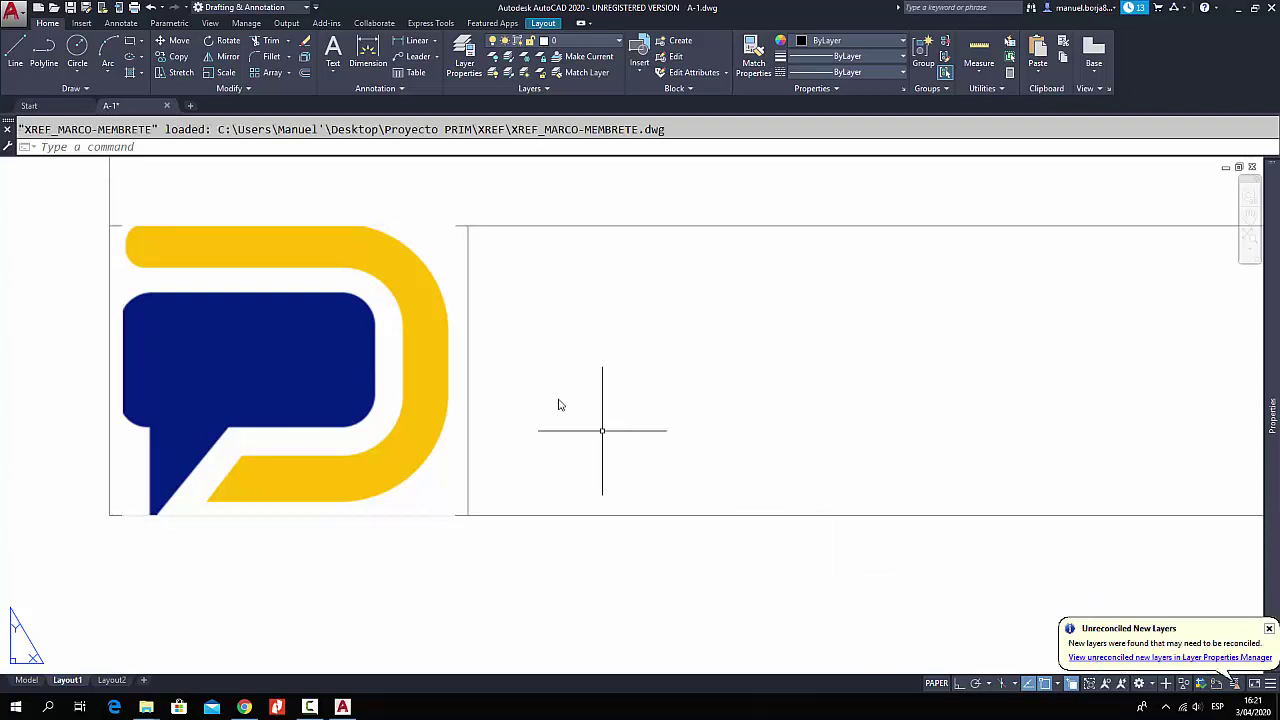
pyautogui.moveTo(527, 369); pyautogui.dragTo(713, 380, button='middle')
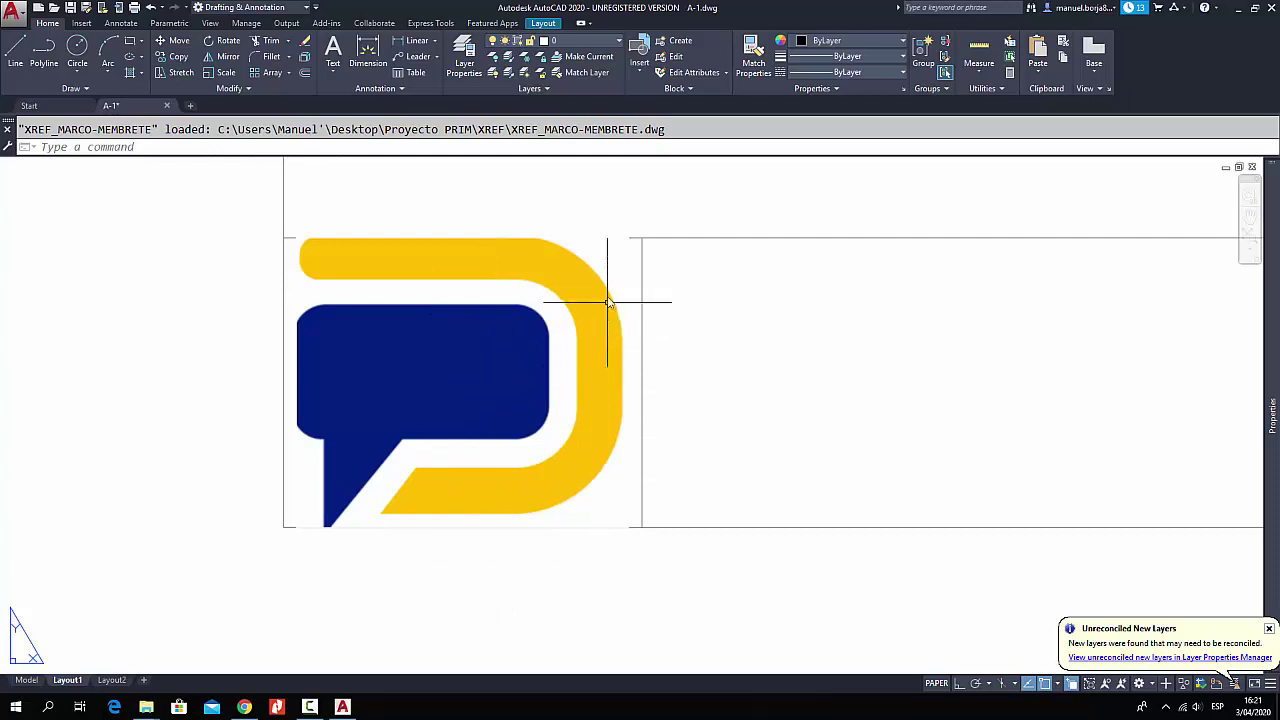
pyautogui.scroll(2, 380, 240)
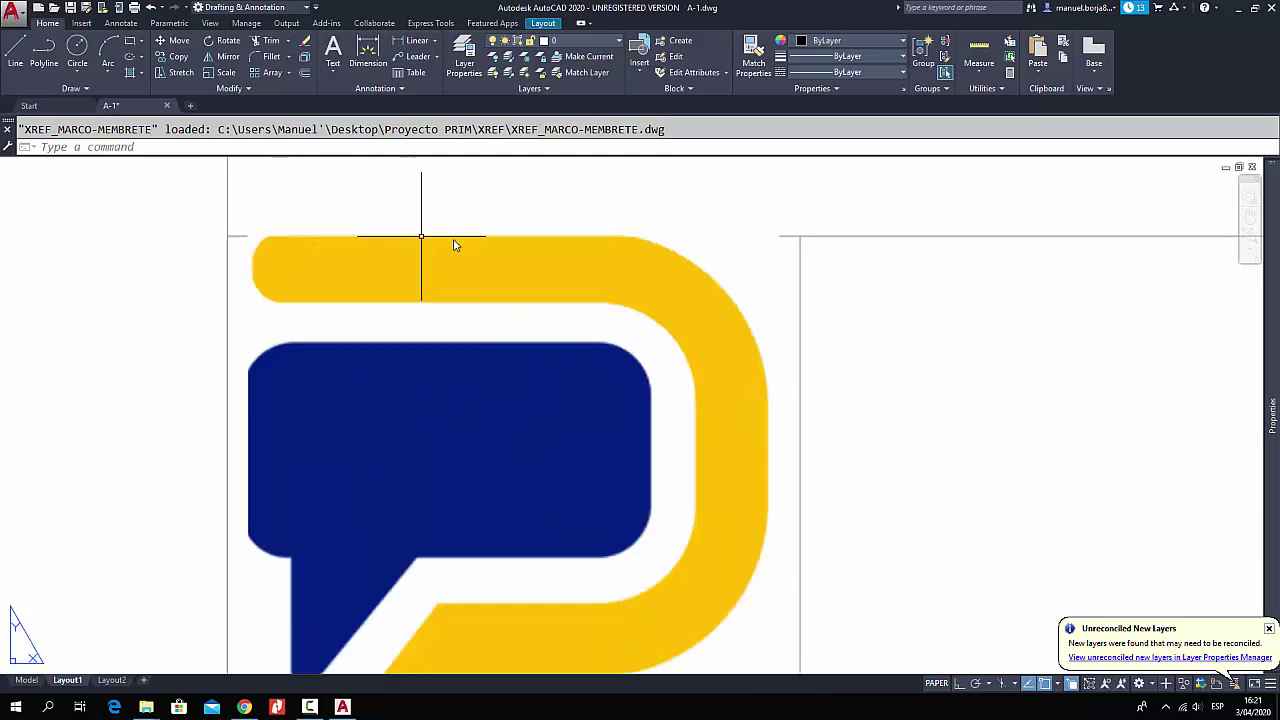
pyautogui.scroll(-2, 625, 245)
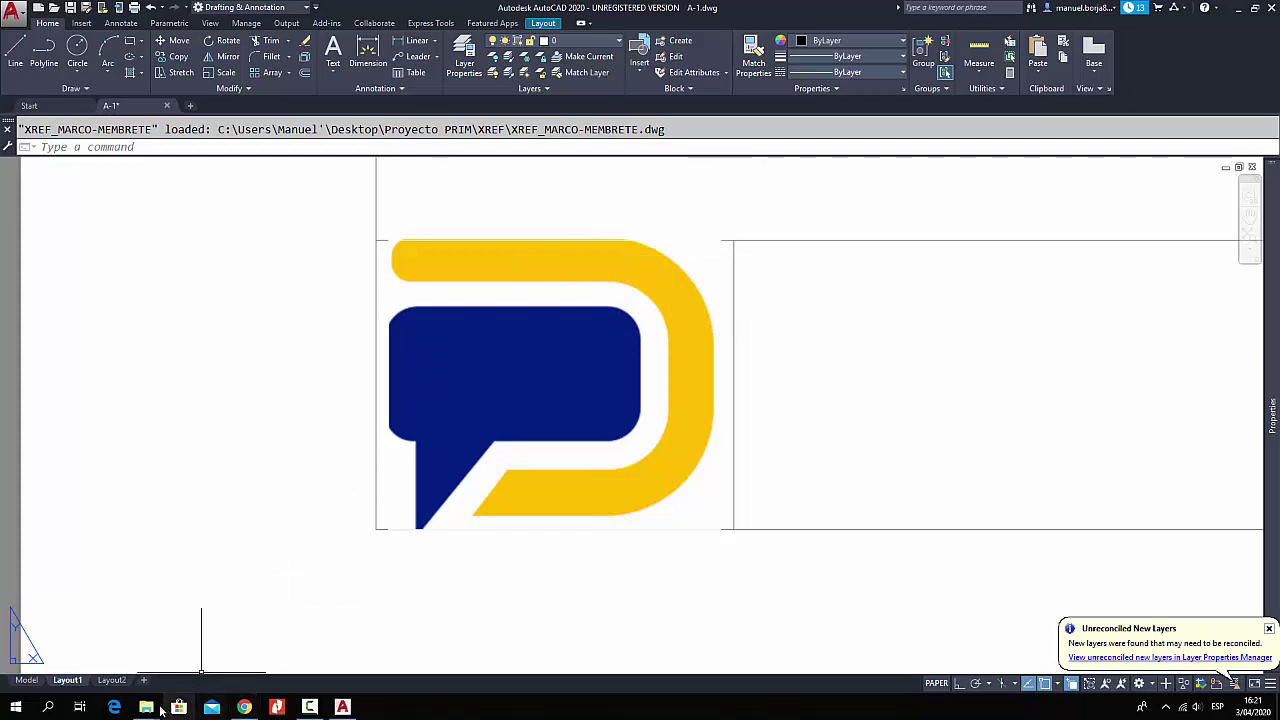
# - Reopen XREF_MARCO-MEMBRETE.dwg in AutoCAD from the XREF folder for further logo editing
pyautogui.moveTo(160, 705)
pyautogui.click(186, 650)
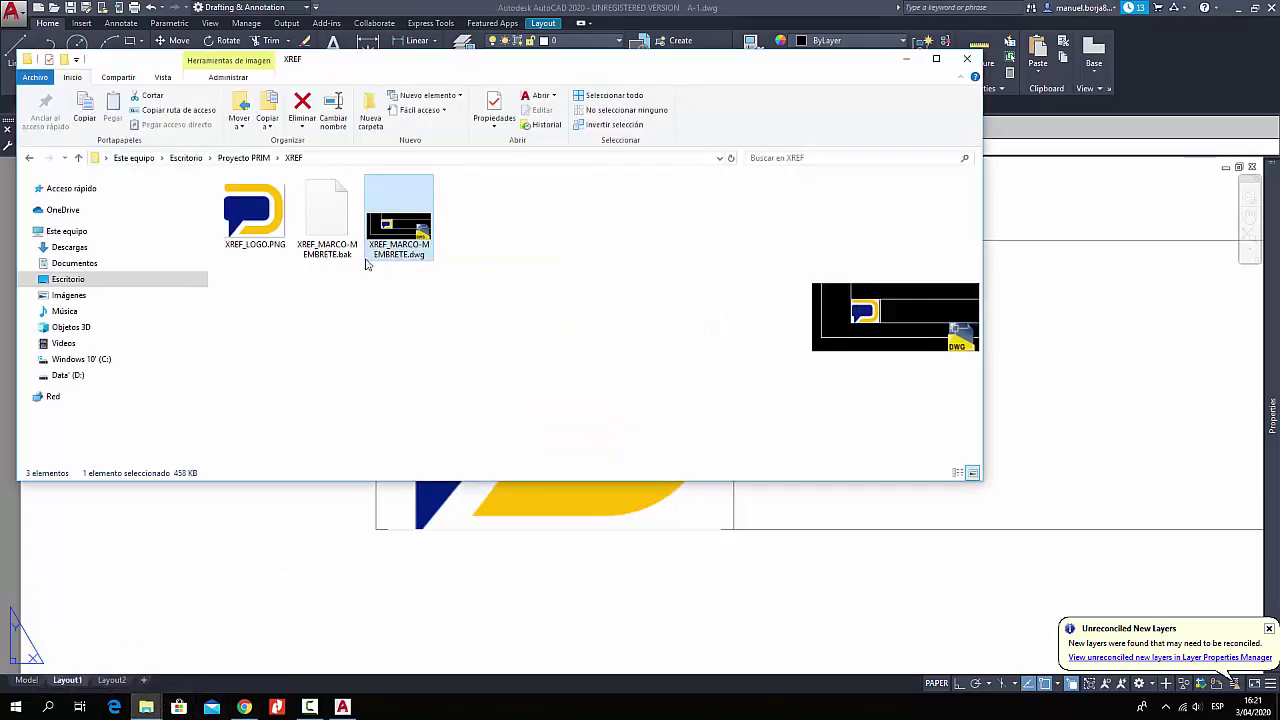
pyautogui.moveTo(402, 225); pyautogui.dragTo(1062, 160)
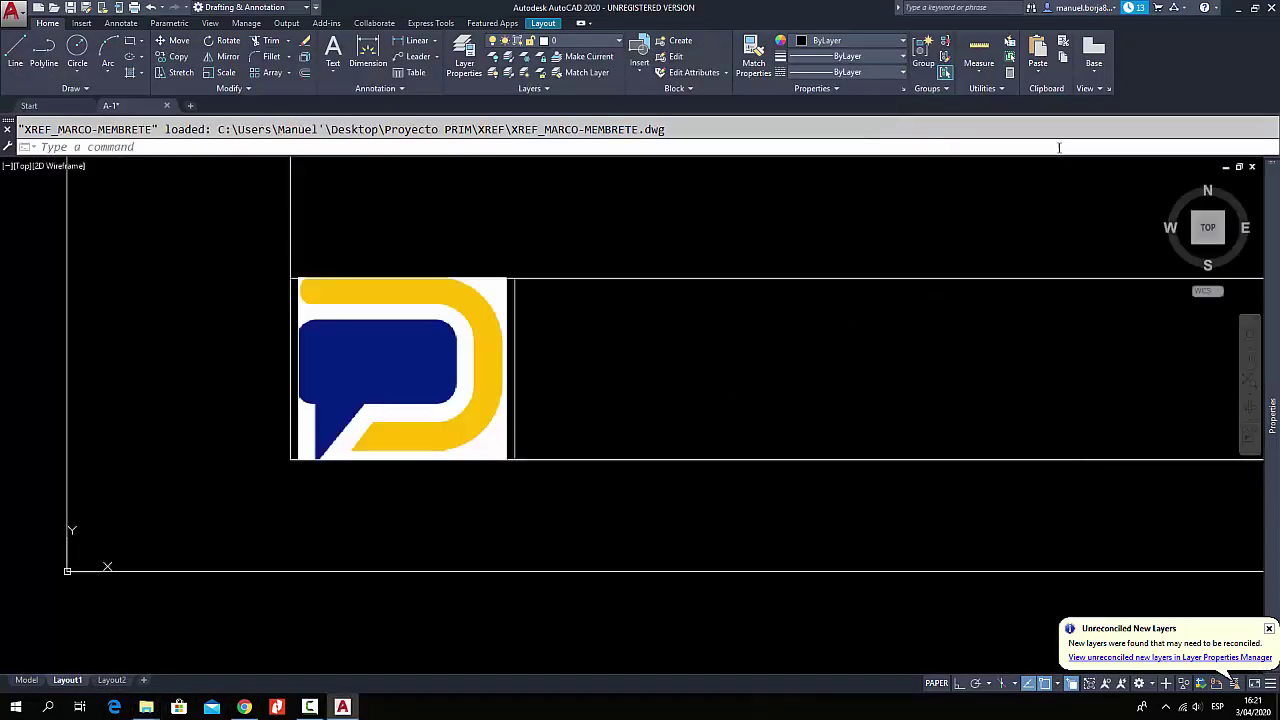
# - Try to shrink the logo image by stretching its upper-right corner grip inward with object snap off
pyautogui.click(500, 348)
pyautogui.scroll(5, 507, 279)
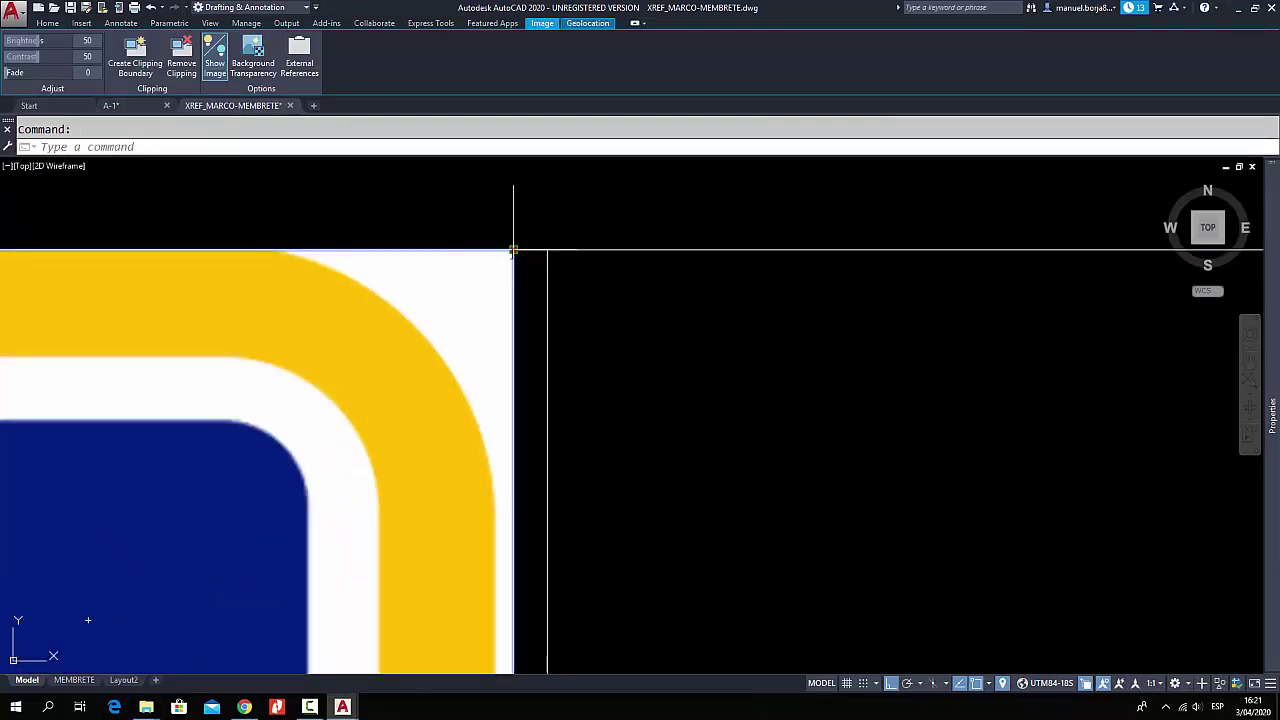
pyautogui.click(513, 250)
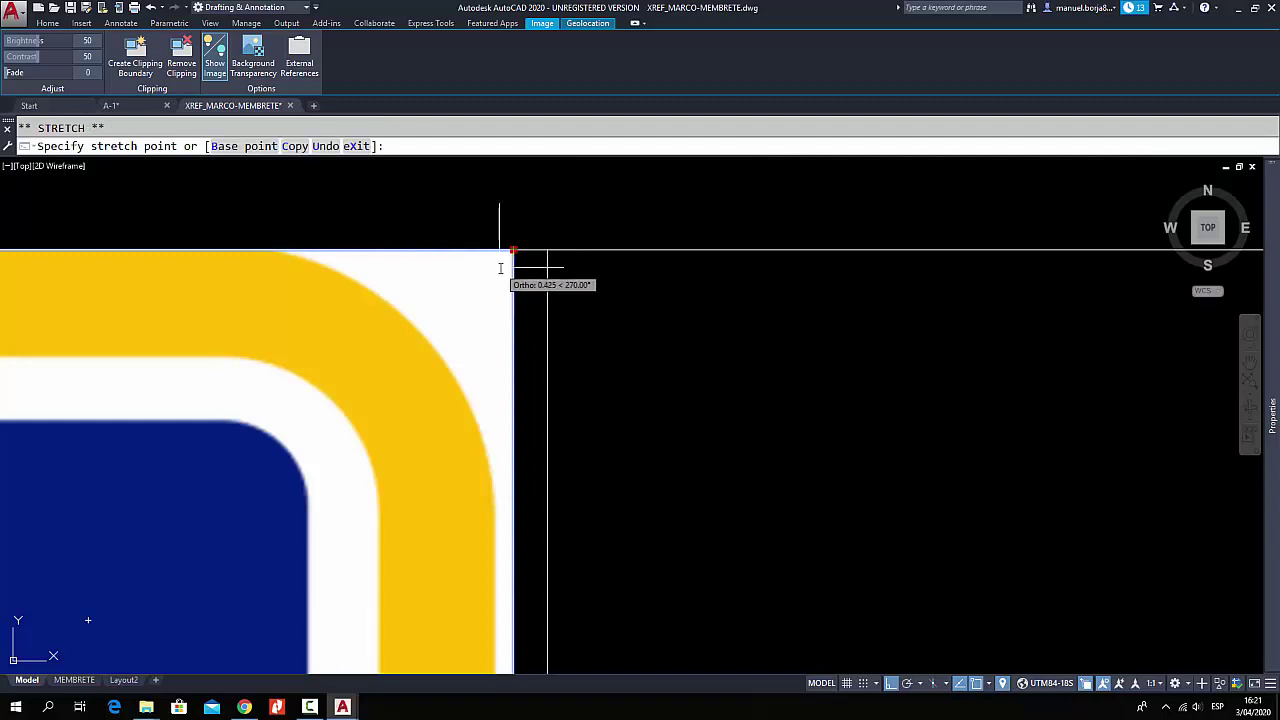
pyautogui.press('F3')
pyautogui.click(500, 269)
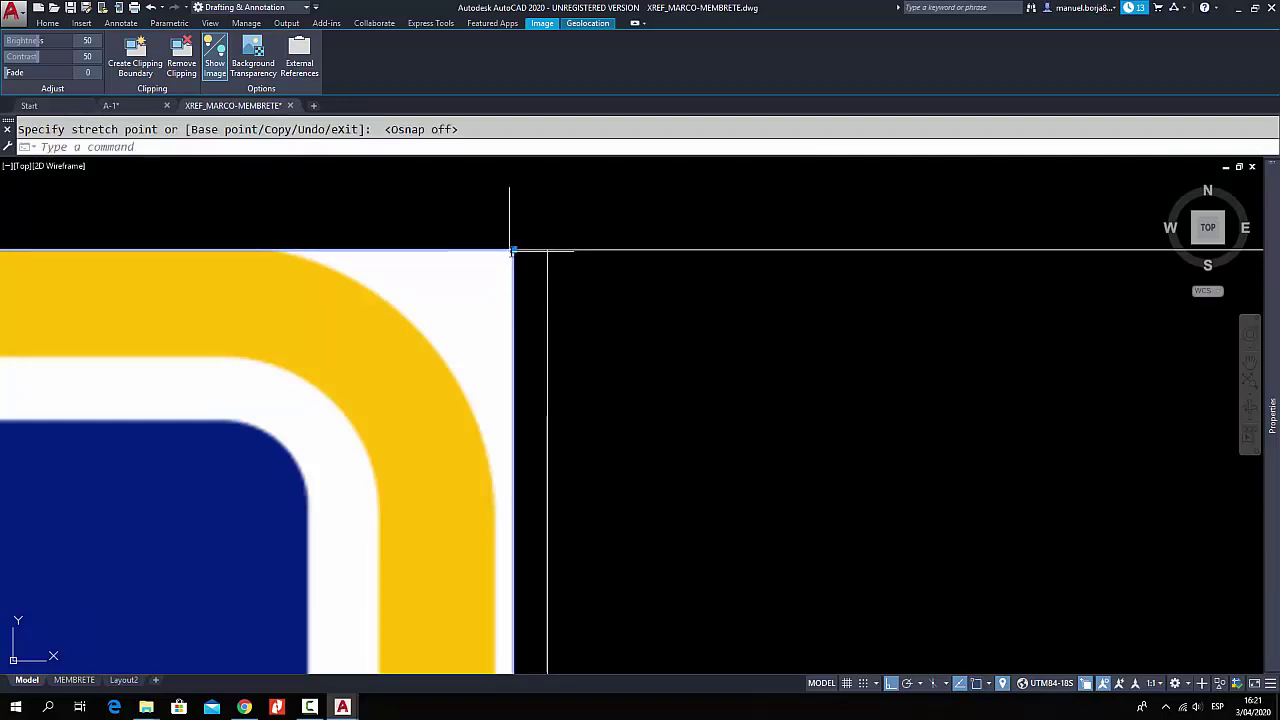
pyautogui.click(512, 250)
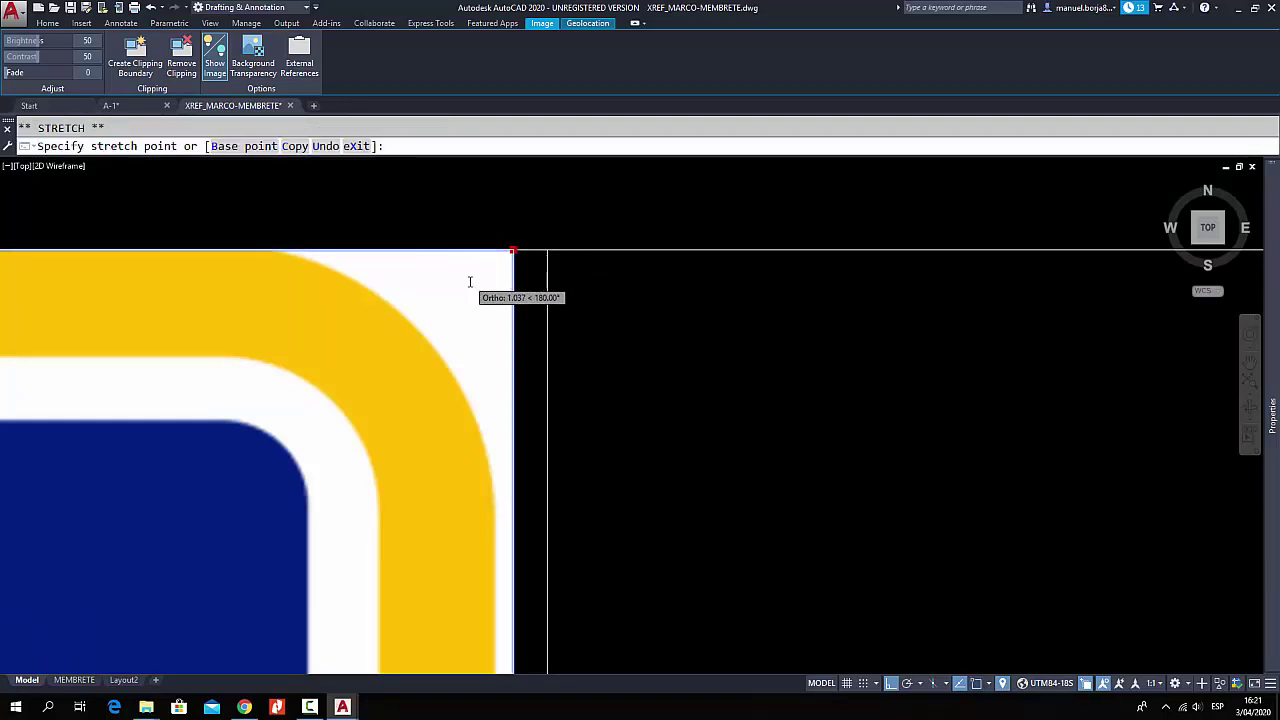
pyautogui.scroll(-5, 469, 282)
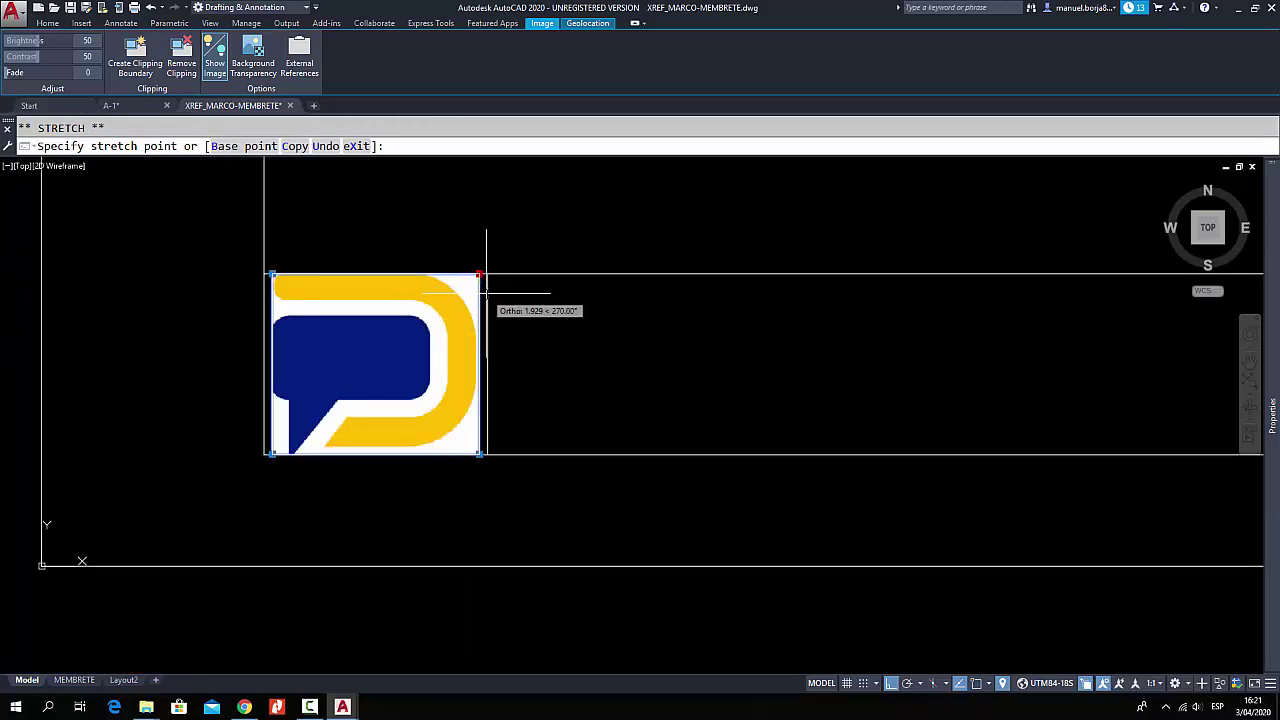
pyautogui.click(472, 276)
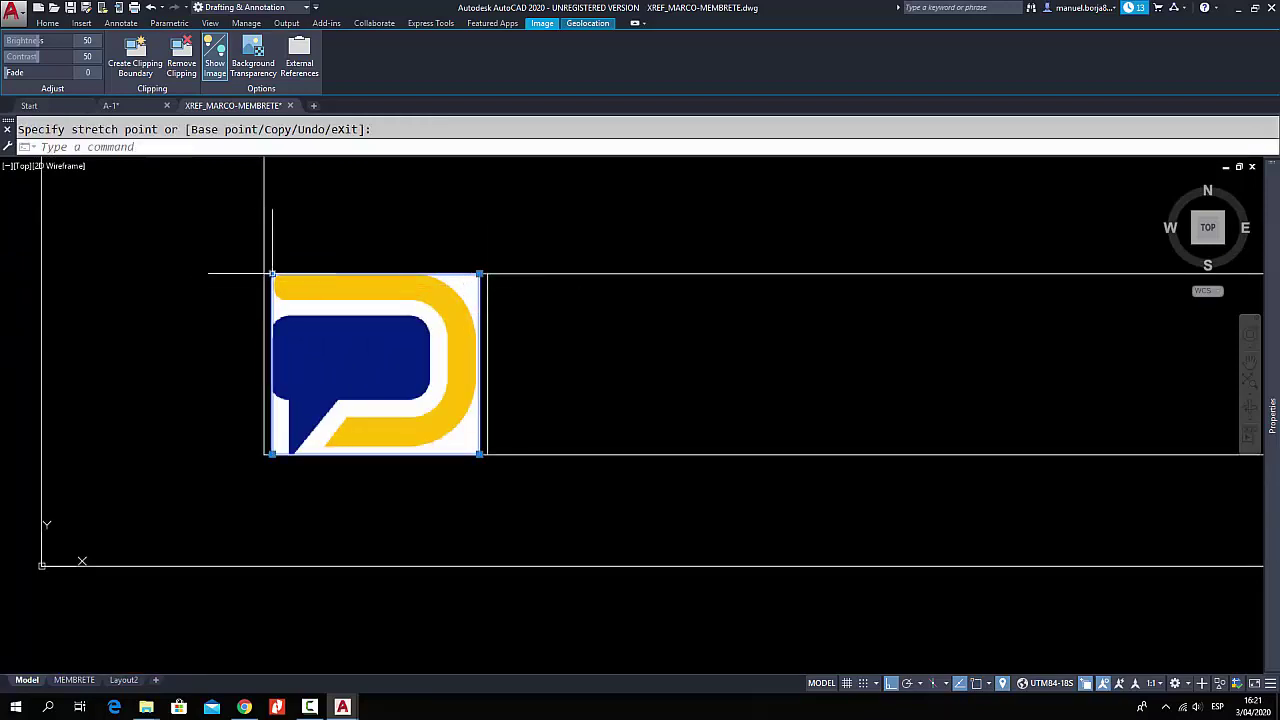
# - Try to shrink the logo image by stretching its lower-left corner grip
pyautogui.scroll(4, 272, 273)
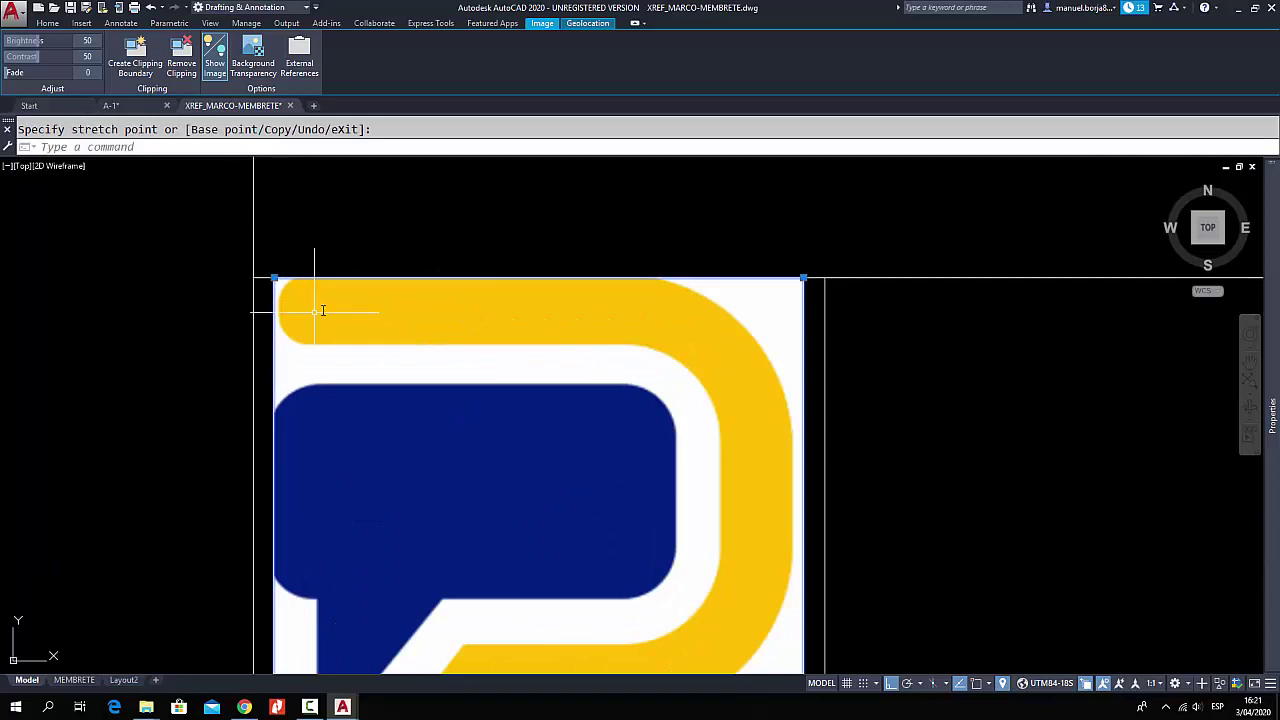
pyautogui.scroll(-3, 322, 311)
pyautogui.click(303, 476)
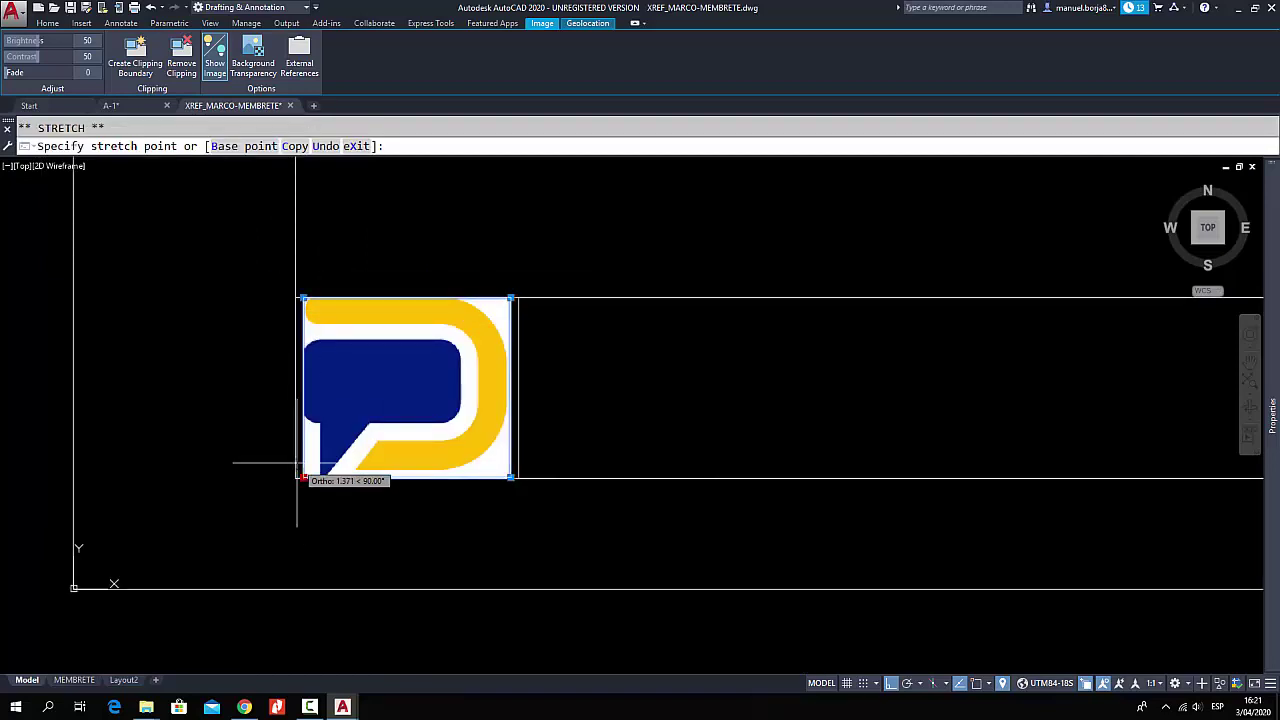
pyautogui.click(303, 476)
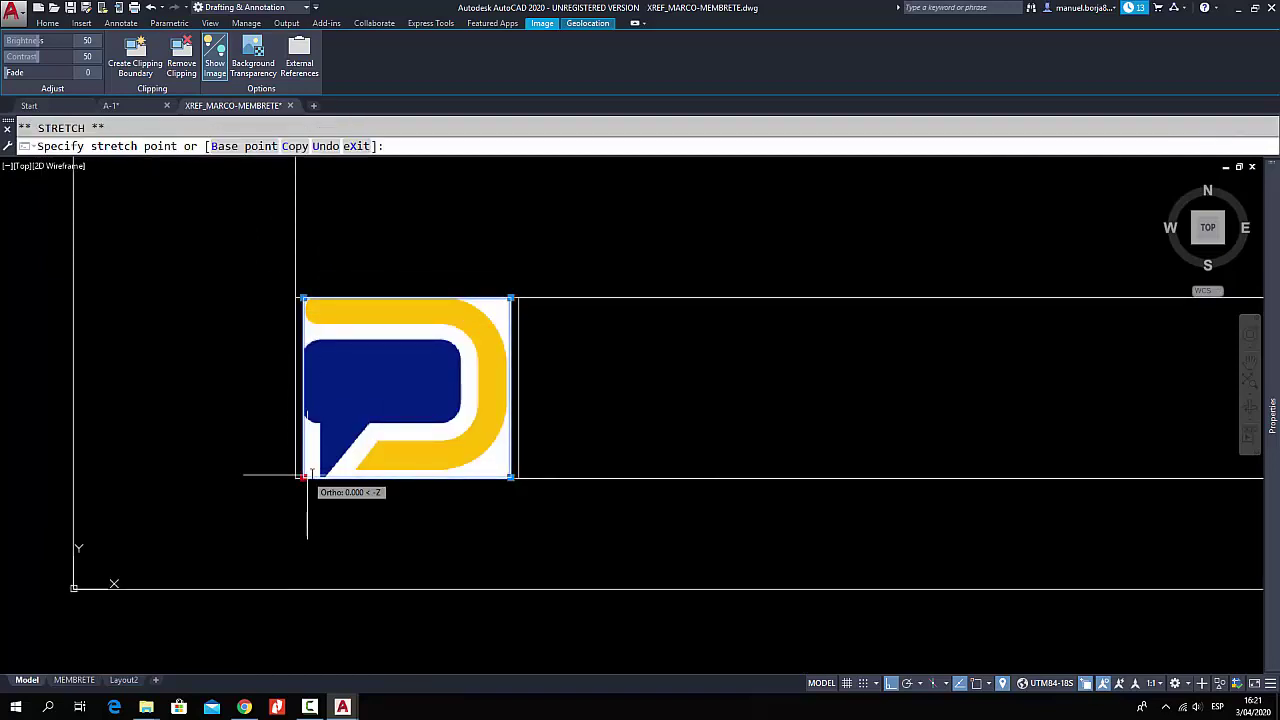
pyautogui.scroll(2, 469, 496)
pyautogui.moveTo(469, 496); pyautogui.dragTo(735, 490, button='middle')
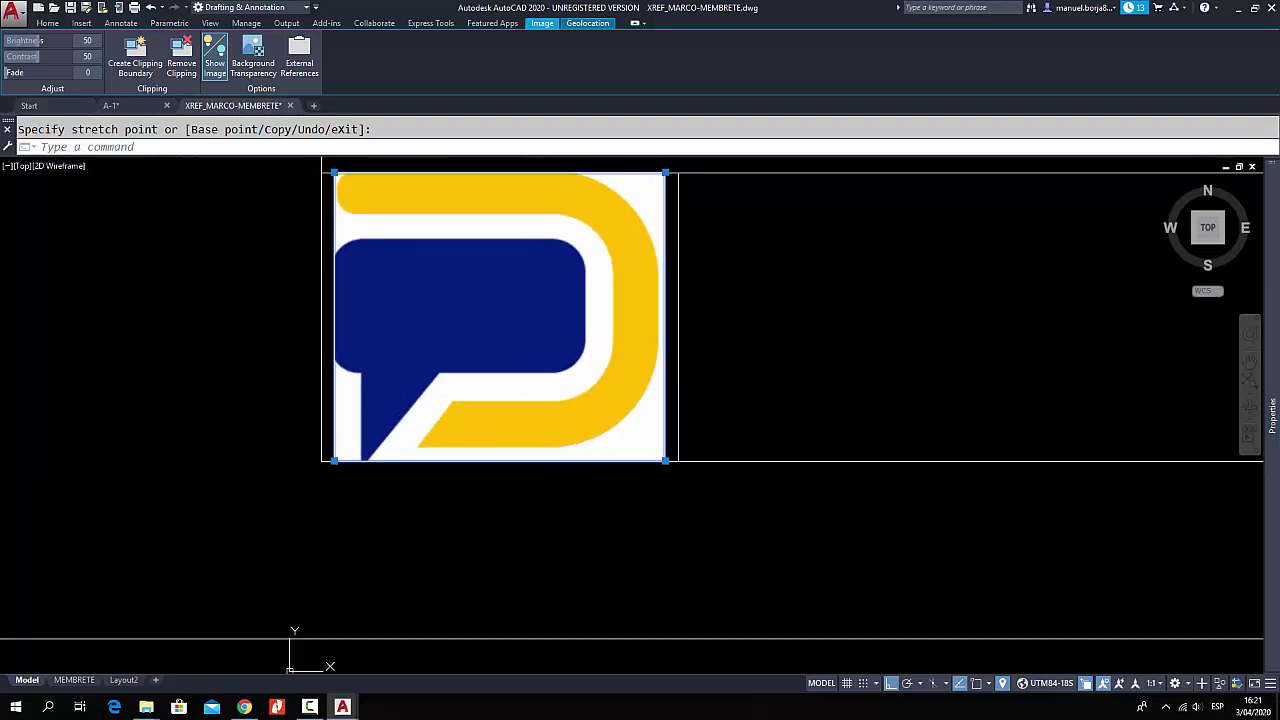
# - Scale the logo down slightly from its lower-left corner with object snap on, leaving clearance to the cell's upper and right-hand lines
pyautogui.scroll(2, 682, 478)
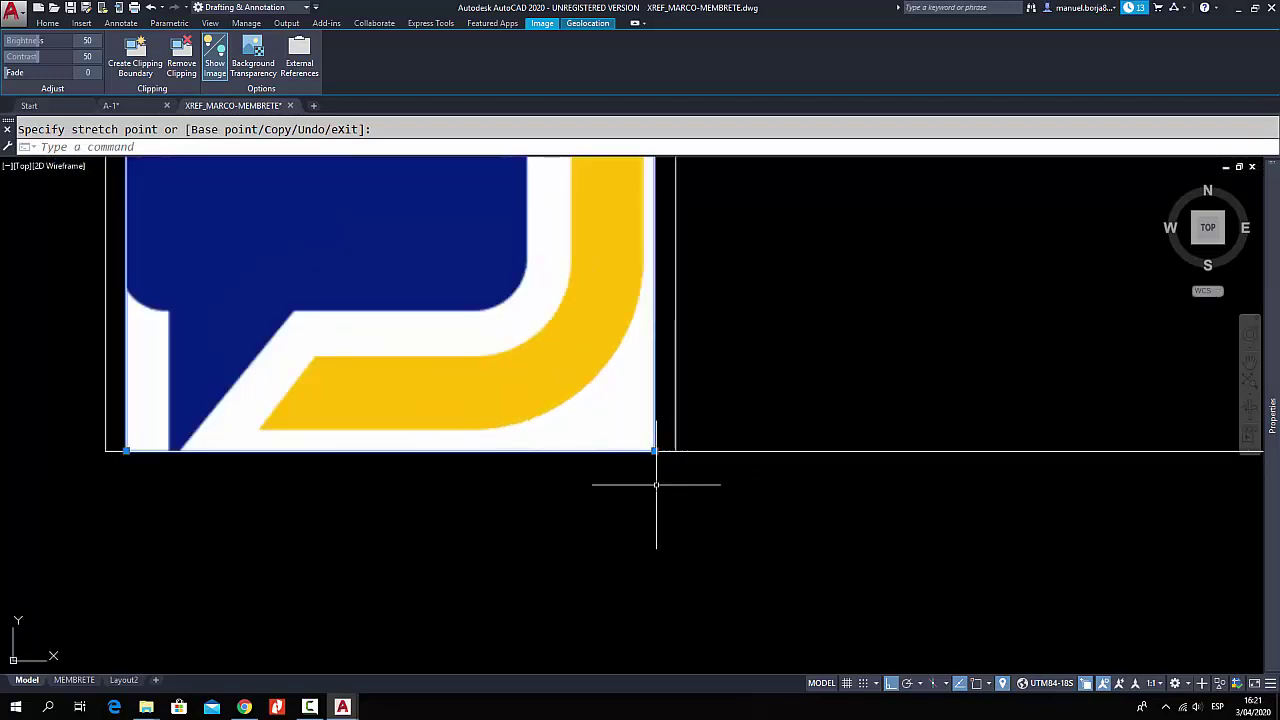
pyautogui.write('SC')
pyautogui.press('Return')
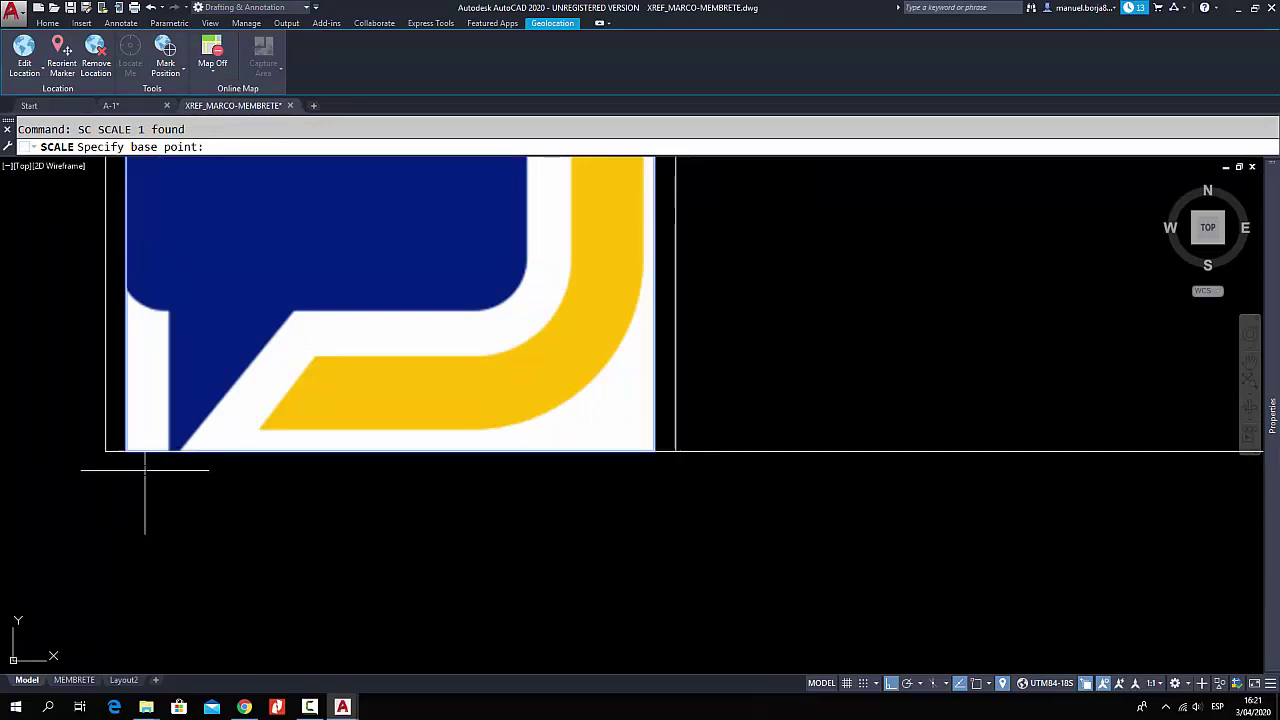
pyautogui.press('F3')
pyautogui.click(126, 451)
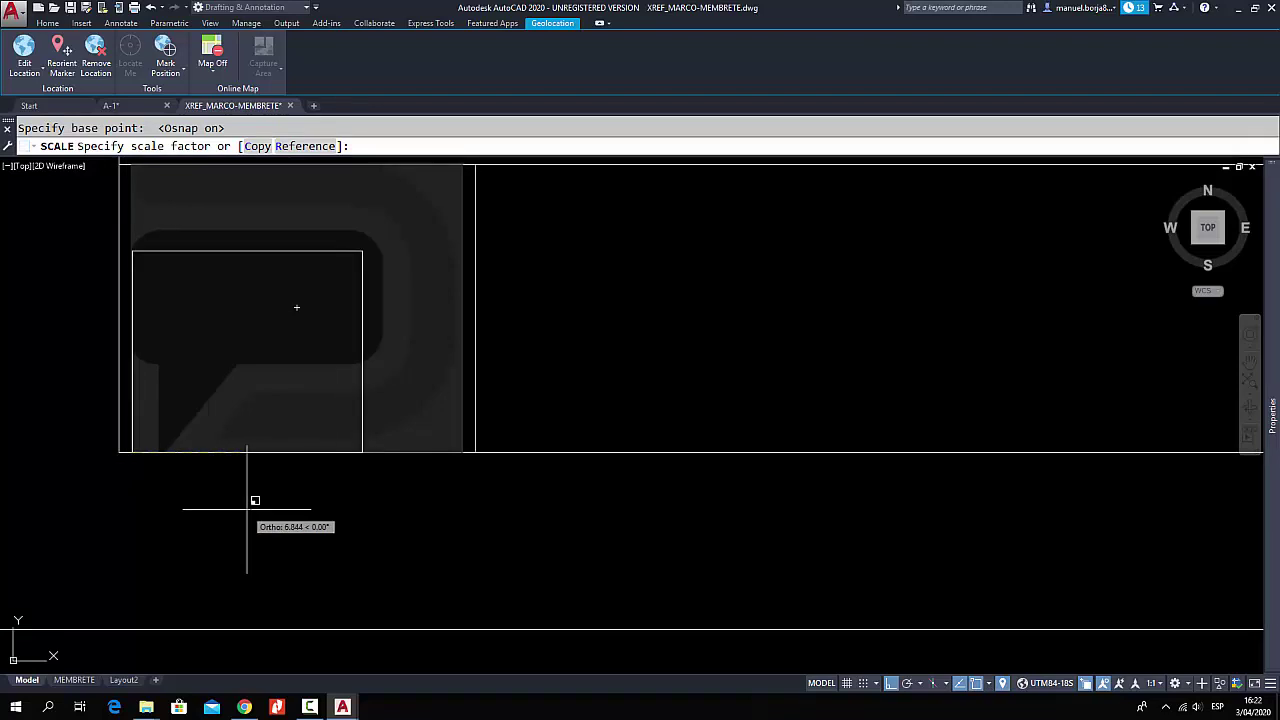
pyautogui.click(284, 520)
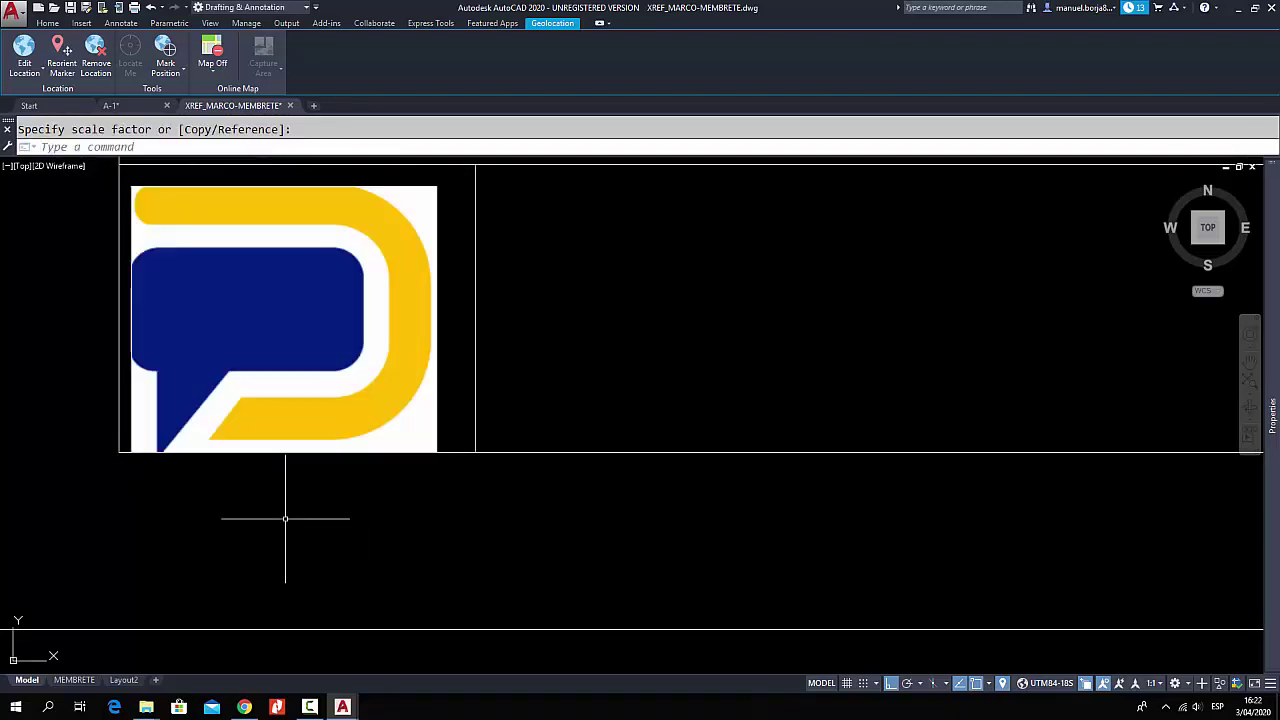
# - Move the logo image slightly straight up so it clears the cell's lower line
pyautogui.click(438, 315)
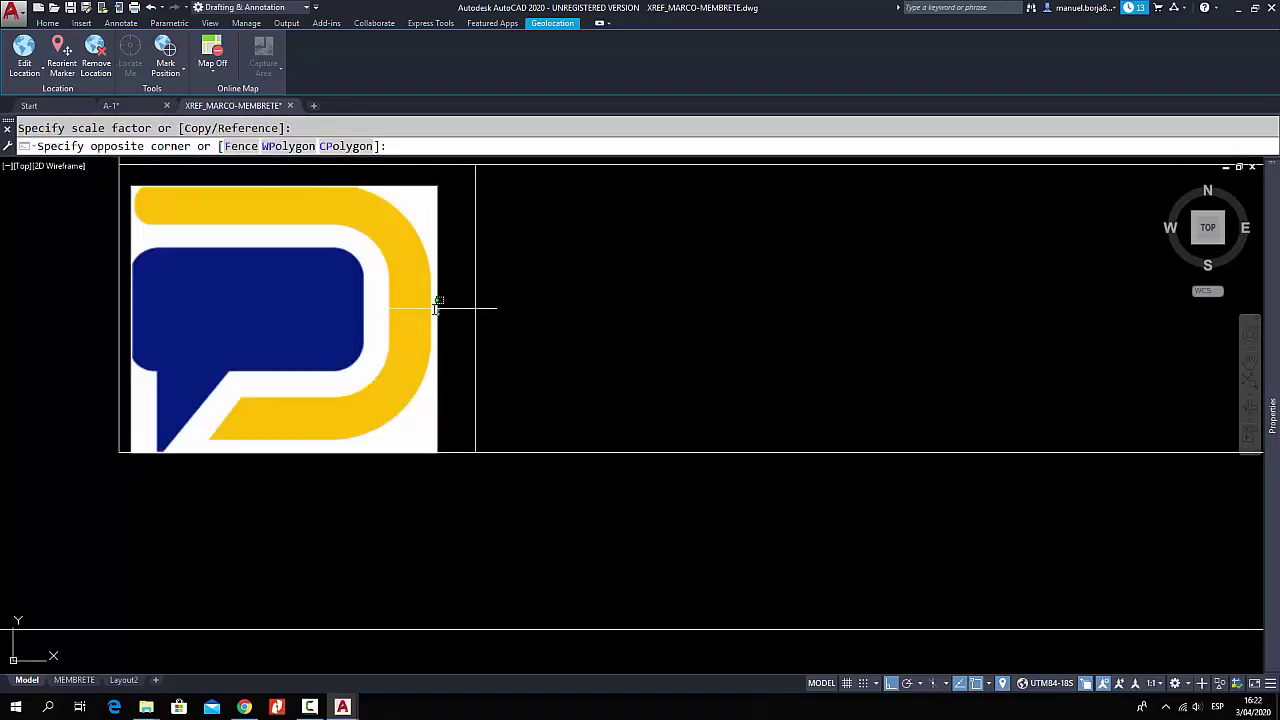
pyautogui.click(482, 330)
pyautogui.write('m')
pyautogui.press('Return')
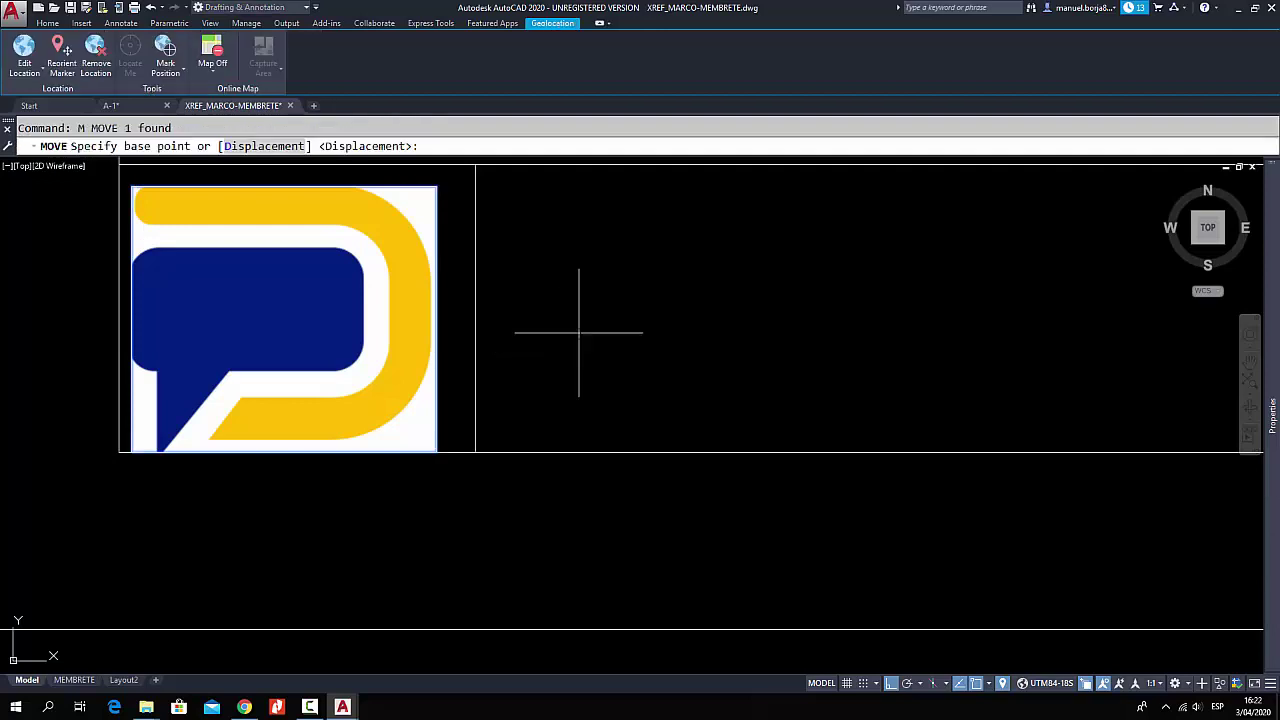
pyautogui.click(582, 333)
pyautogui.click(582, 317)
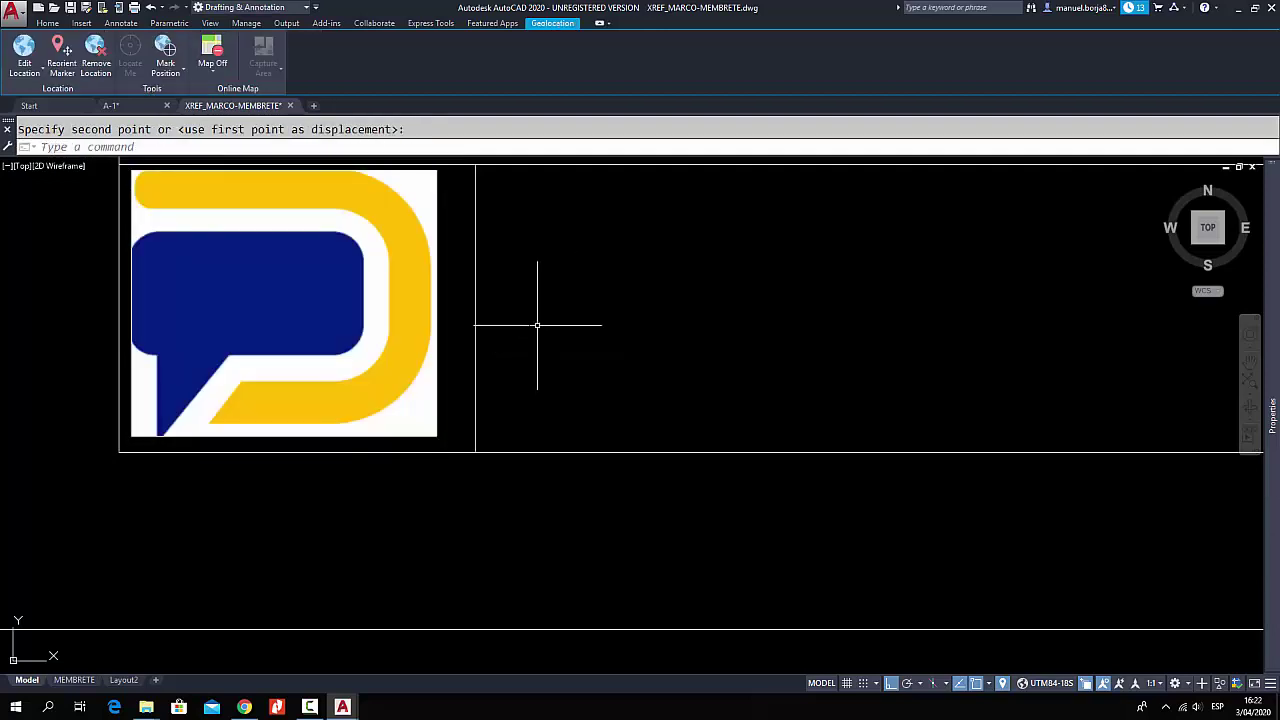
# - Move the logo image slightly to the right to center it between the cell's vertical lines
pyautogui.click(523, 314)
pyautogui.click(423, 306)
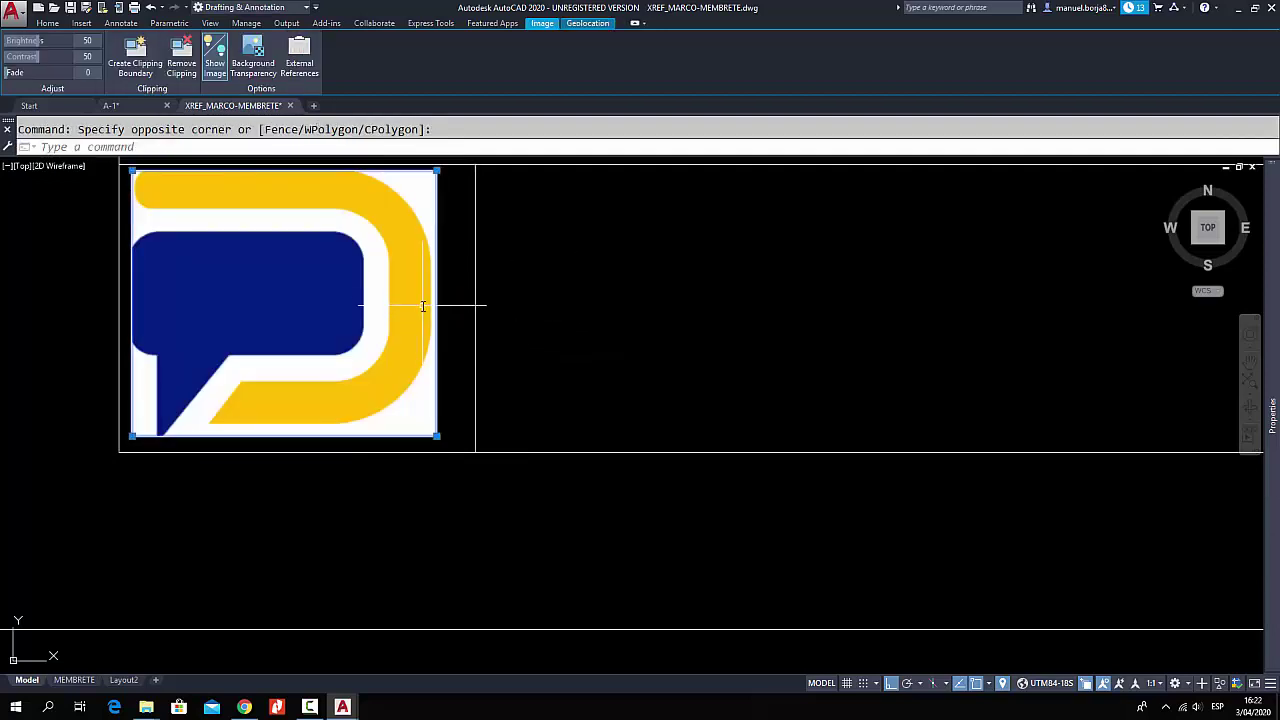
pyautogui.click(505, 306)
pyautogui.press('Return')
pyautogui.click(528, 306)
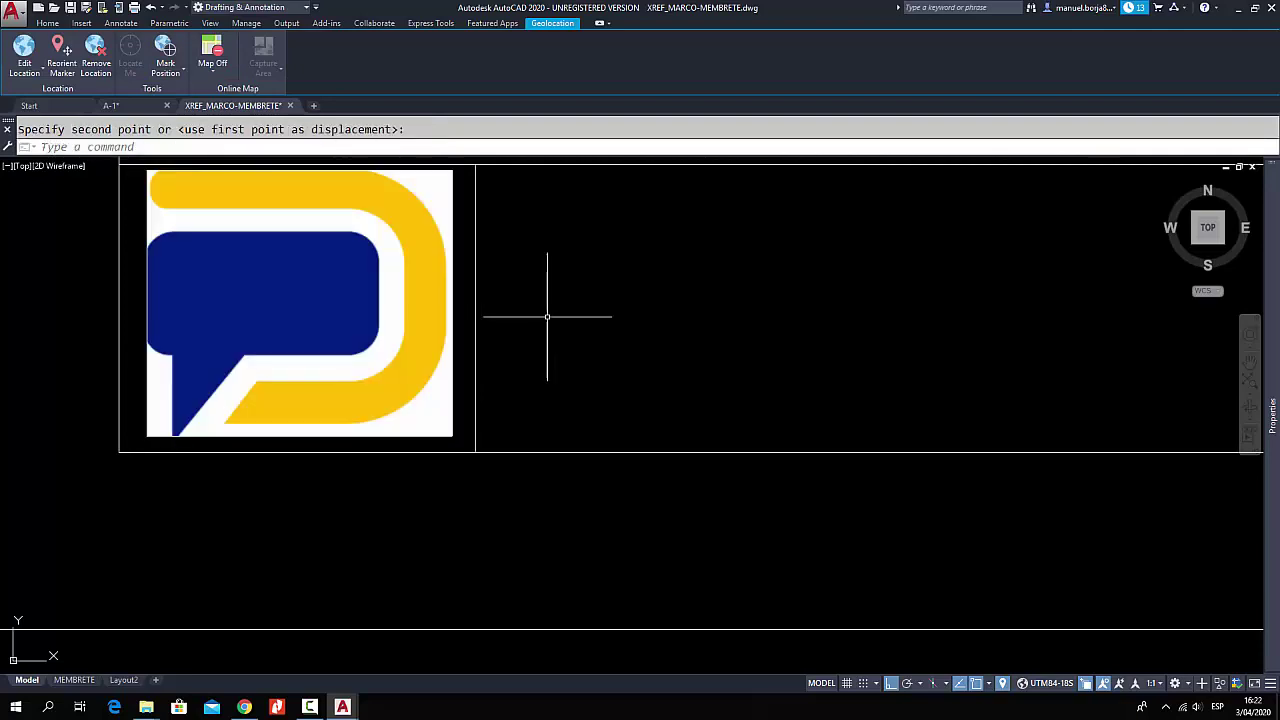
# - Close XREF_MARCO-MEMBRETE.dwg with its changes saved and reload the reference in A-1
pyautogui.click(290, 106)
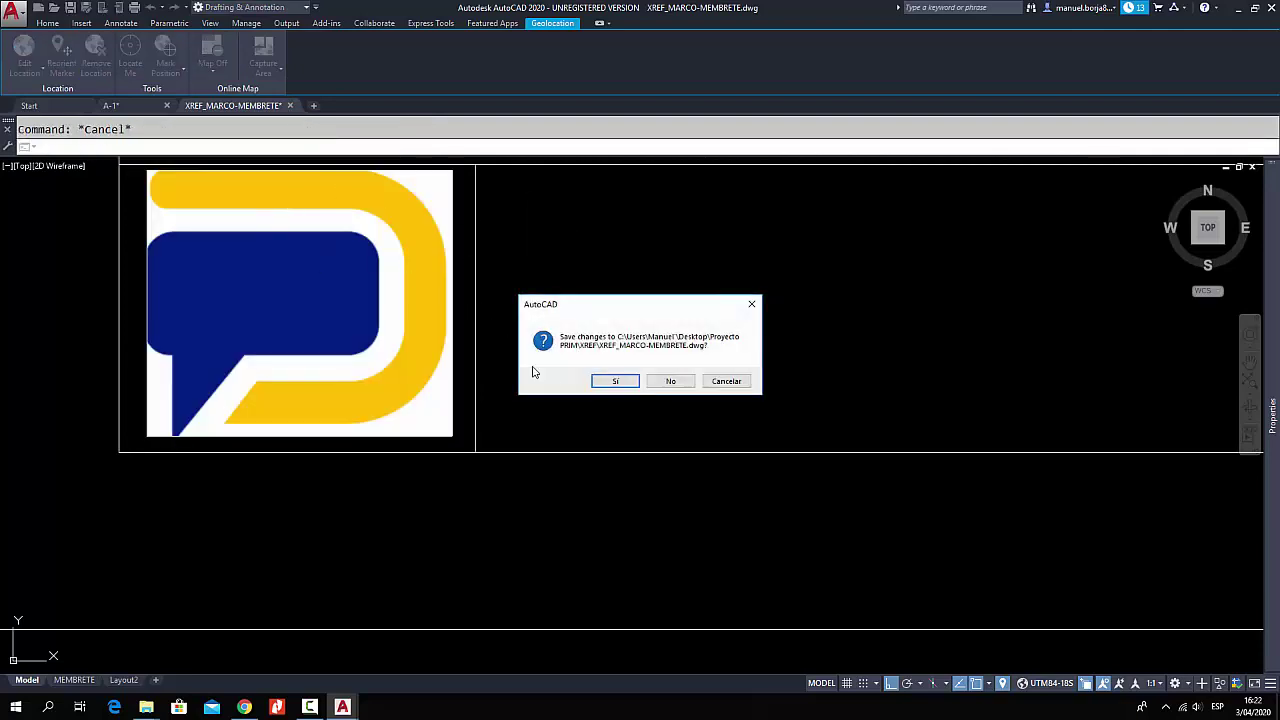
pyautogui.click(614, 382)
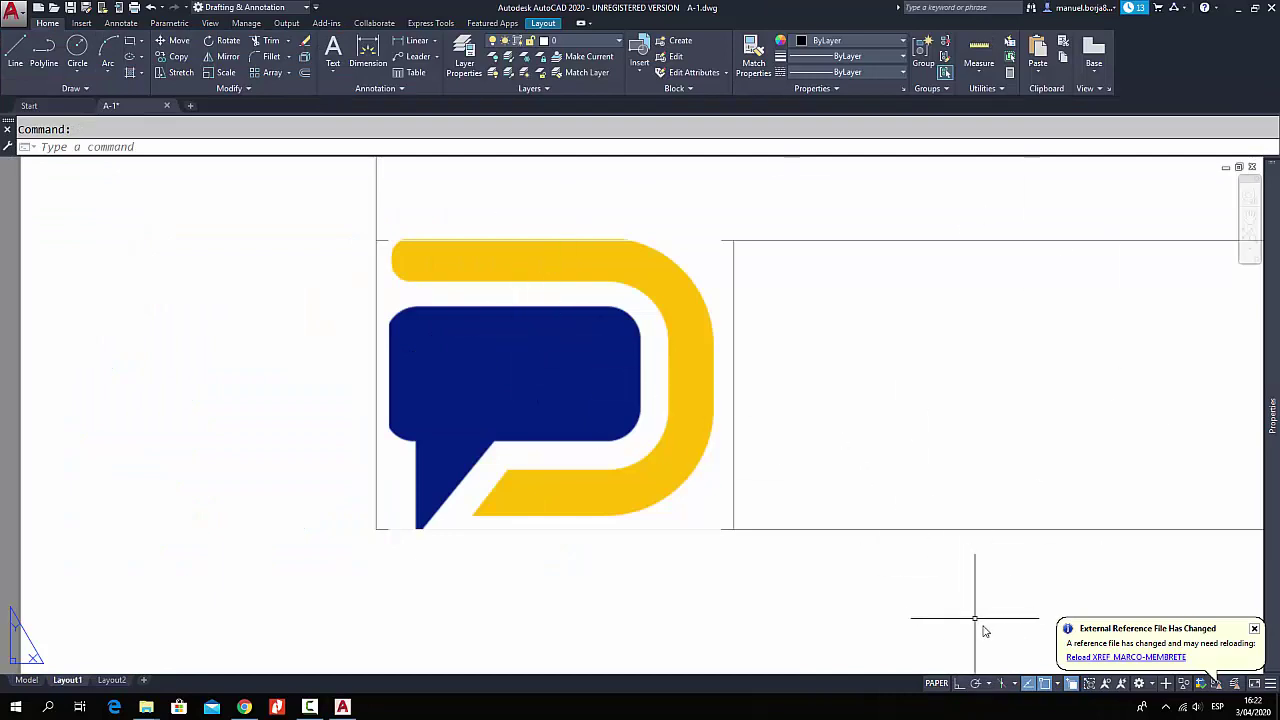
pyautogui.click(1095, 657)
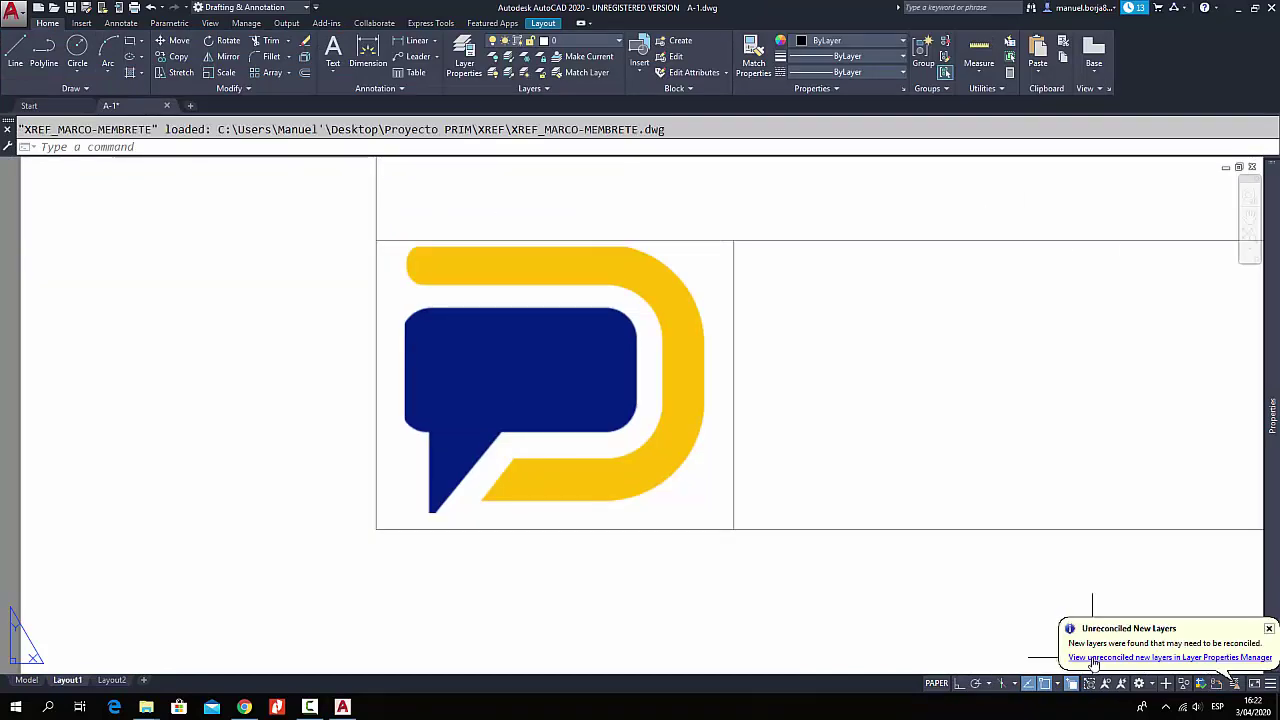
# - Check the reloaded title block on the whole A-1 sheet and close A-1.dwg with its changes saved
pyautogui.moveTo(826, 346); pyautogui.dragTo(709, 376, button='middle')
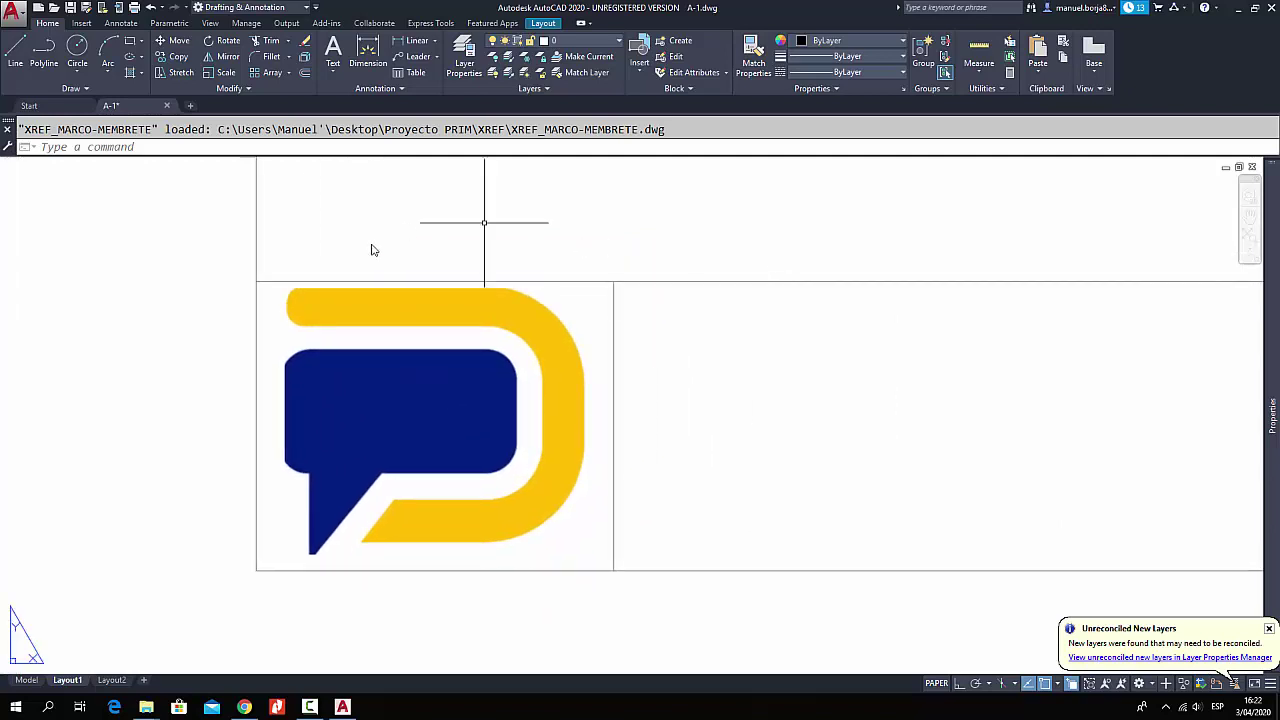
pyautogui.scroll(-4, 532, 401)
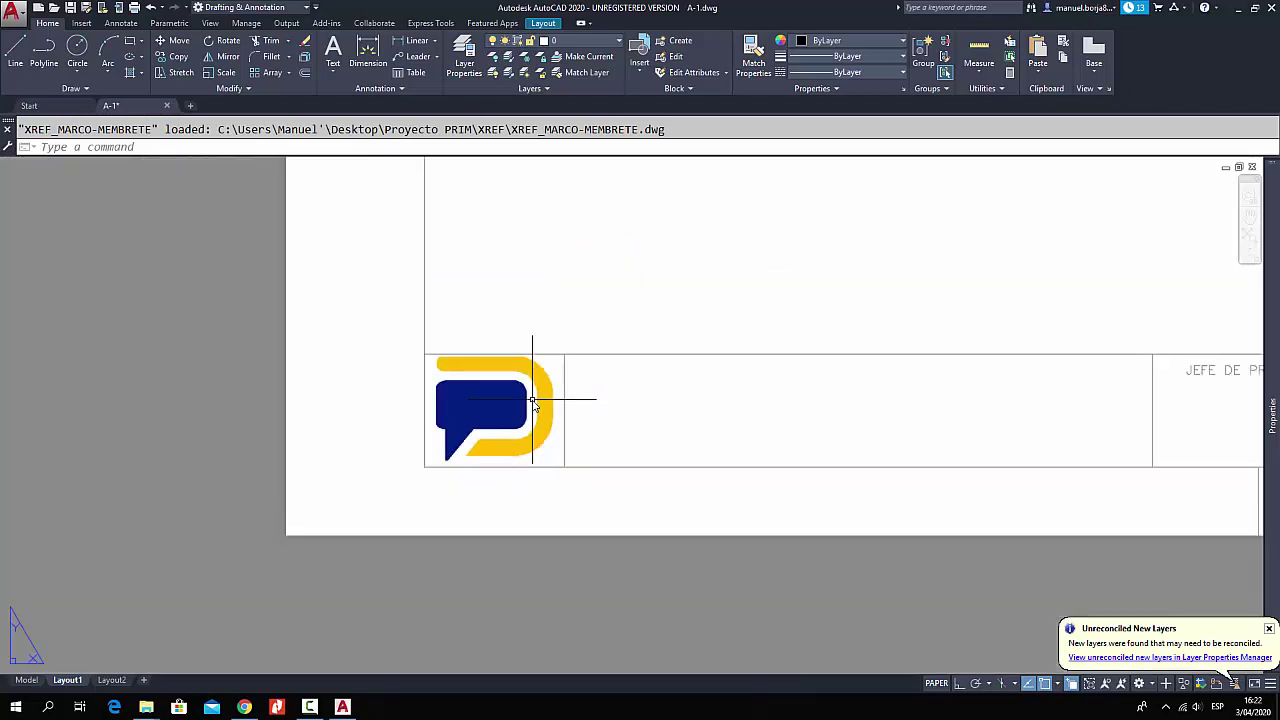
pyautogui.scroll(-4, 537, 371)
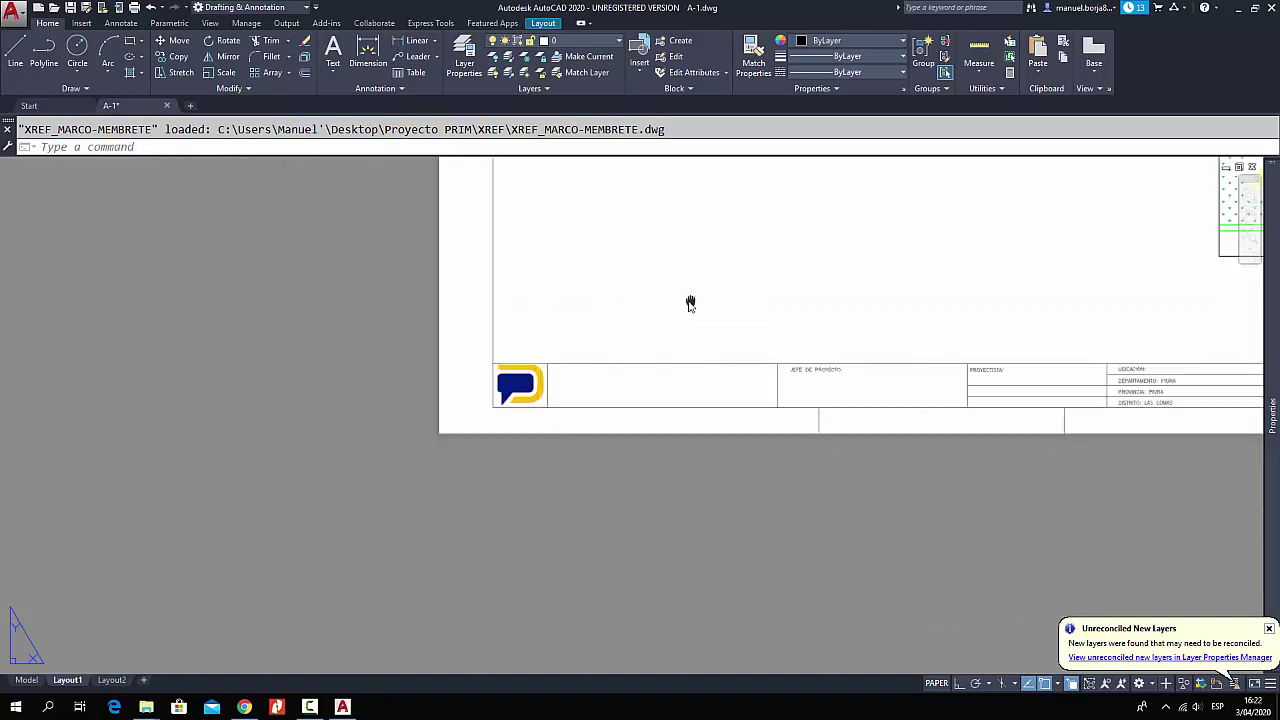
pyautogui.moveTo(689, 300); pyautogui.dragTo(314, 377, button='middle')
pyautogui.scroll(-3, 317, 377)
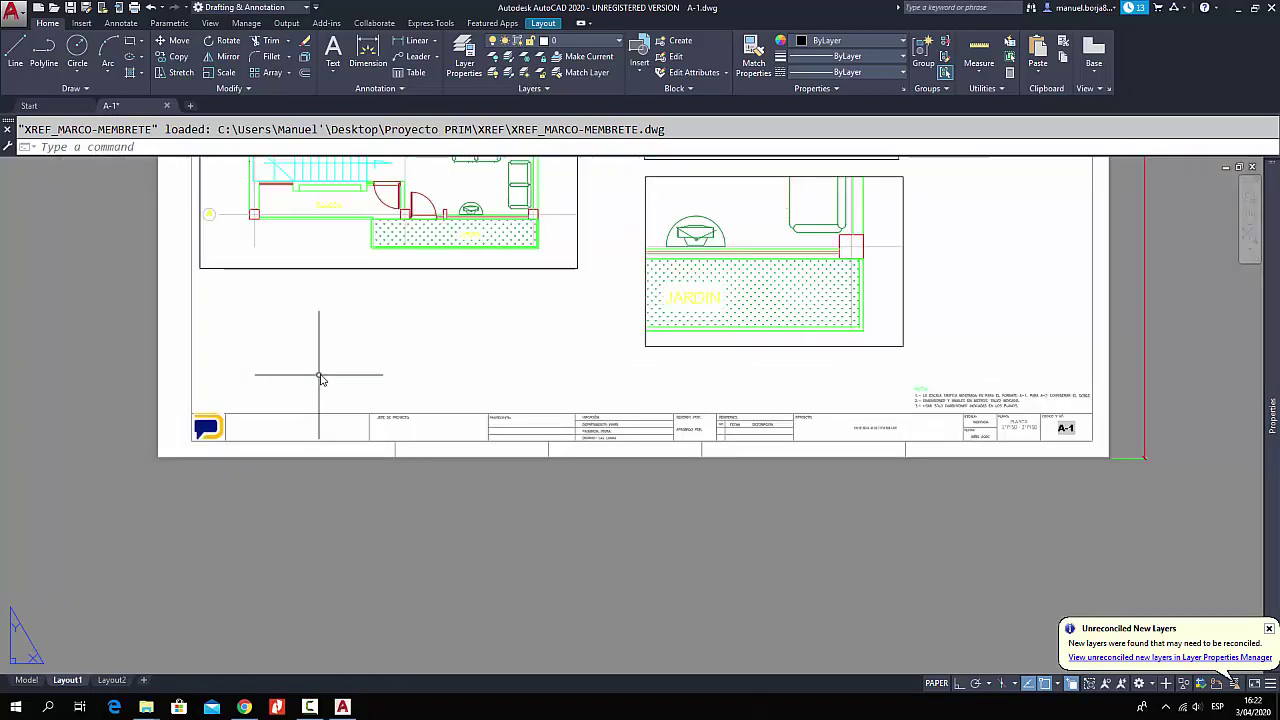
pyautogui.scroll(-4, 903, 440)
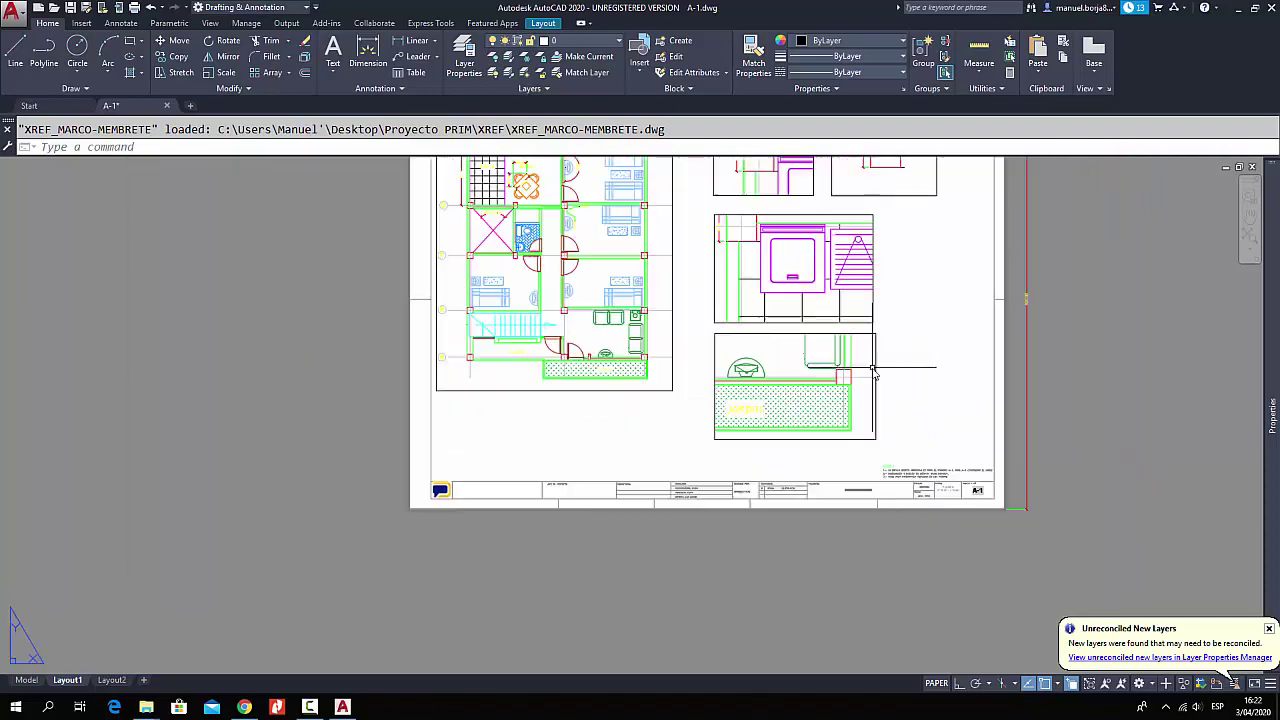
pyautogui.moveTo(883, 297); pyautogui.dragTo(836, 382, button='middle')
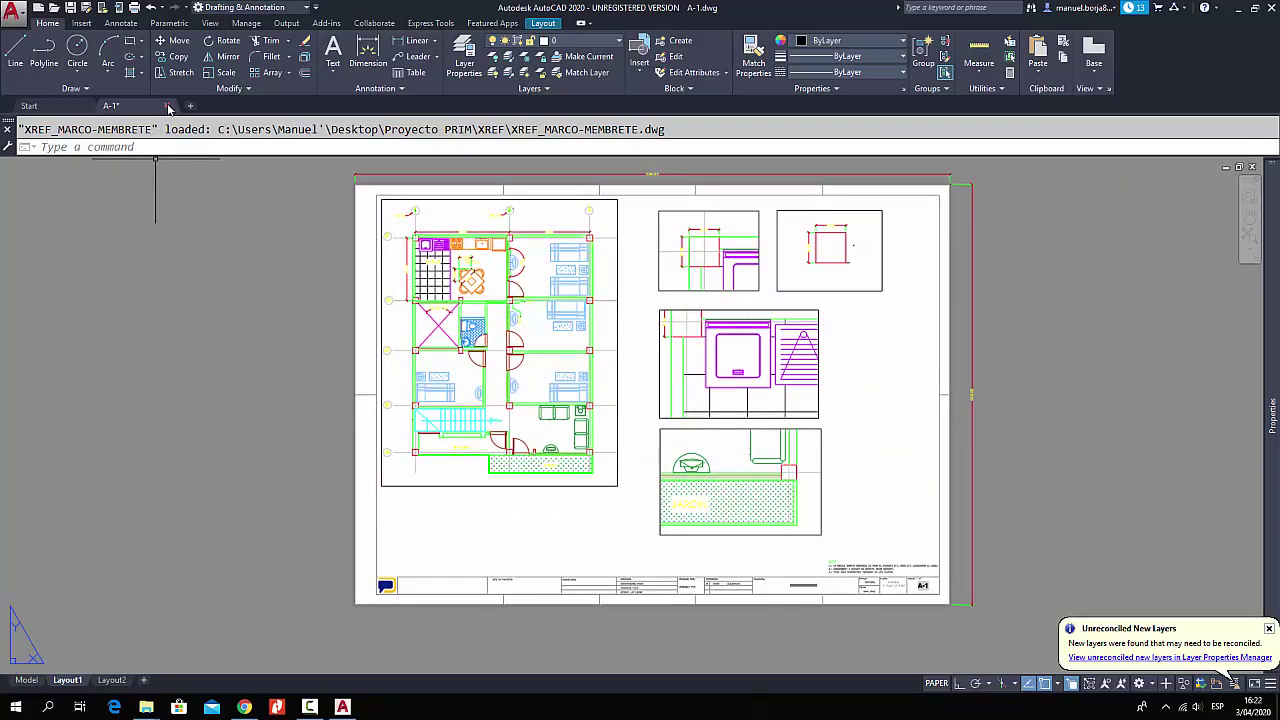
pyautogui.click(167, 106)
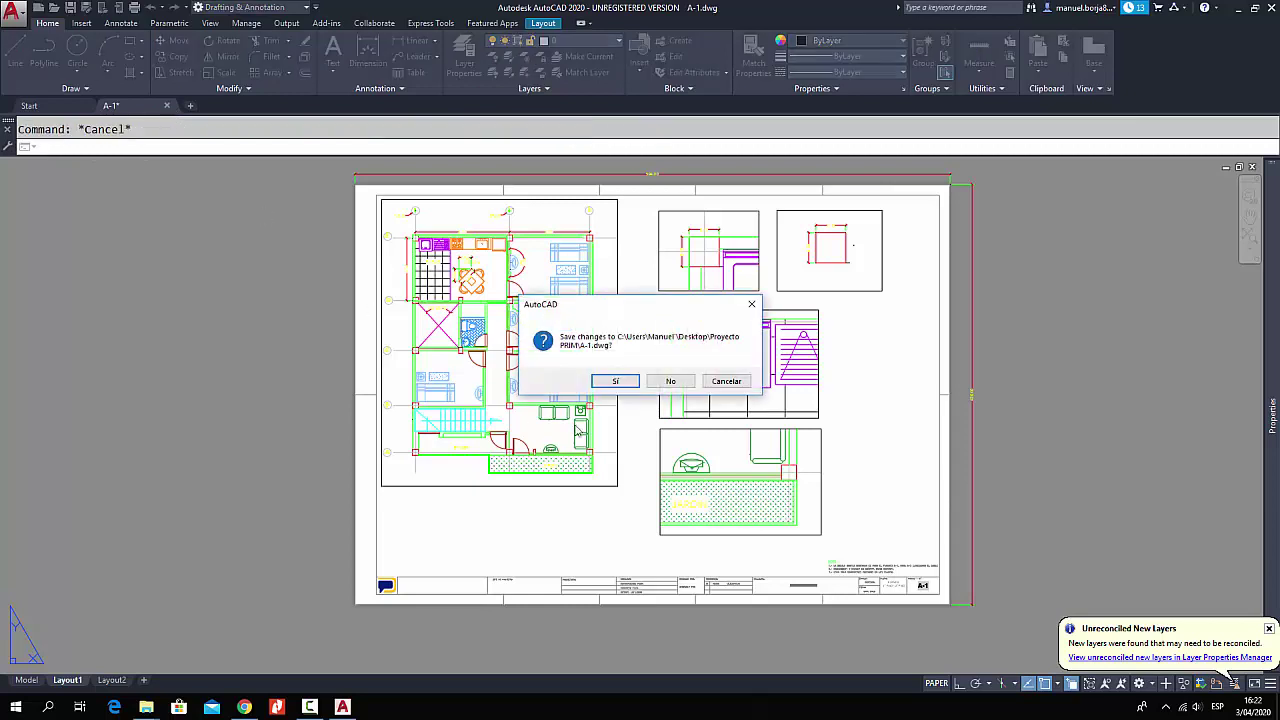
pyautogui.click(614, 381)
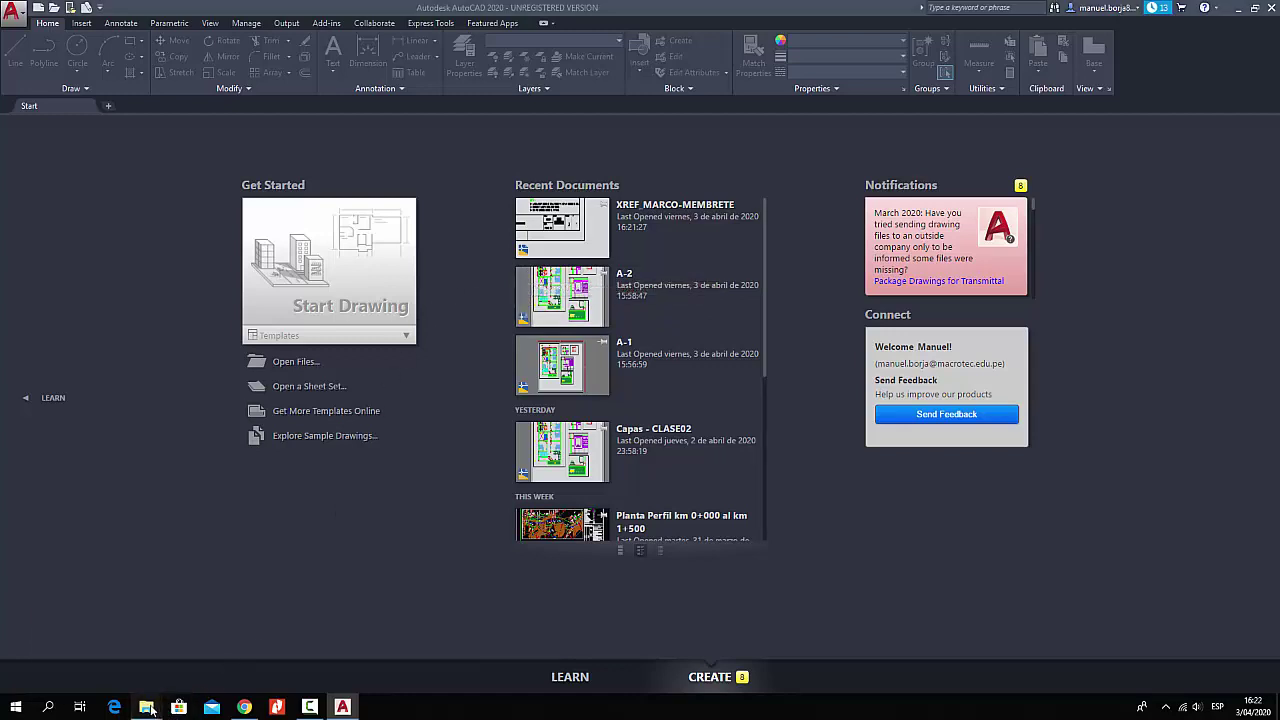
# - Switch to the XREF folder in File Explorer and delete the backup file XREF_MARCO-MEMBRETE.bak
pyautogui.moveTo(150, 708)
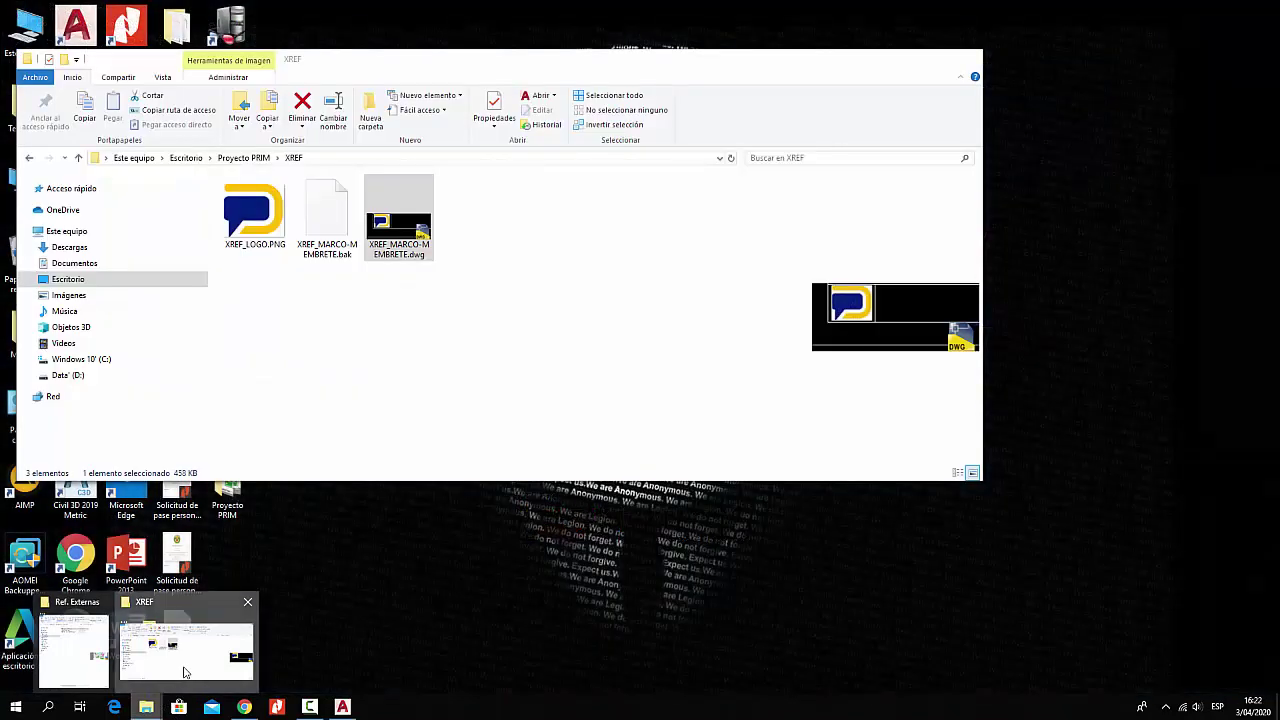
pyautogui.click(186, 650)
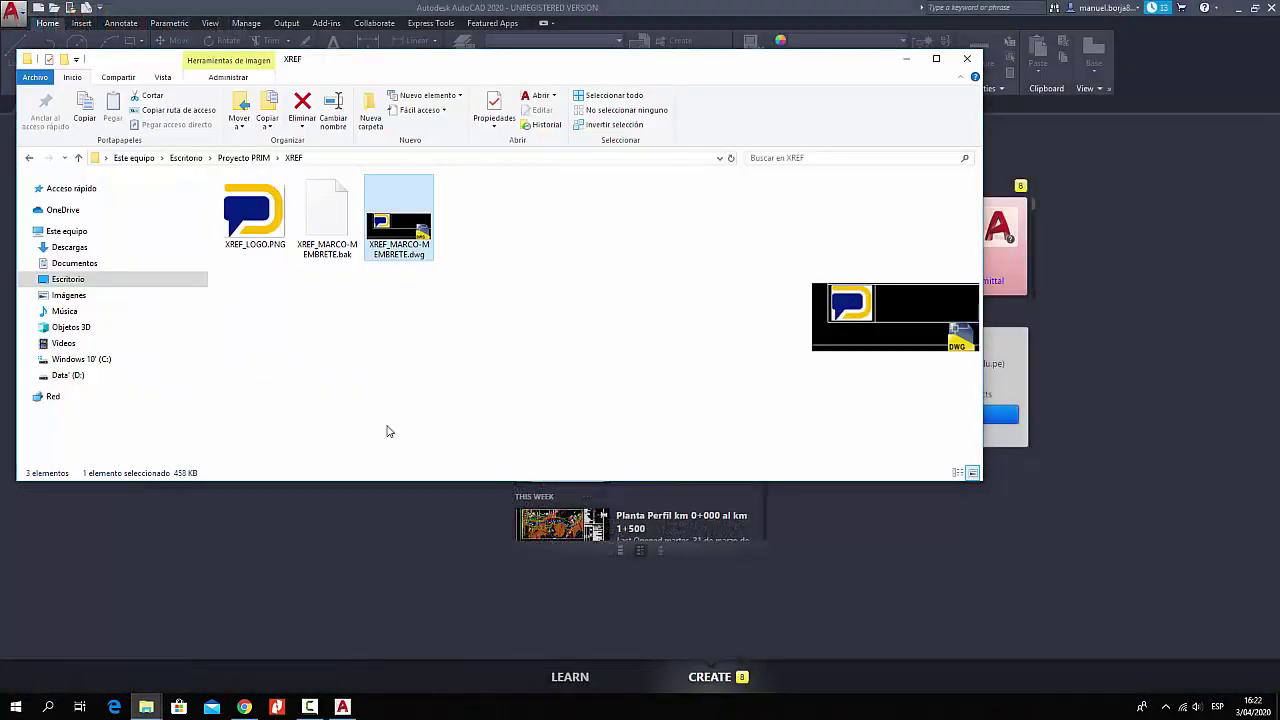
pyautogui.click(320, 254)
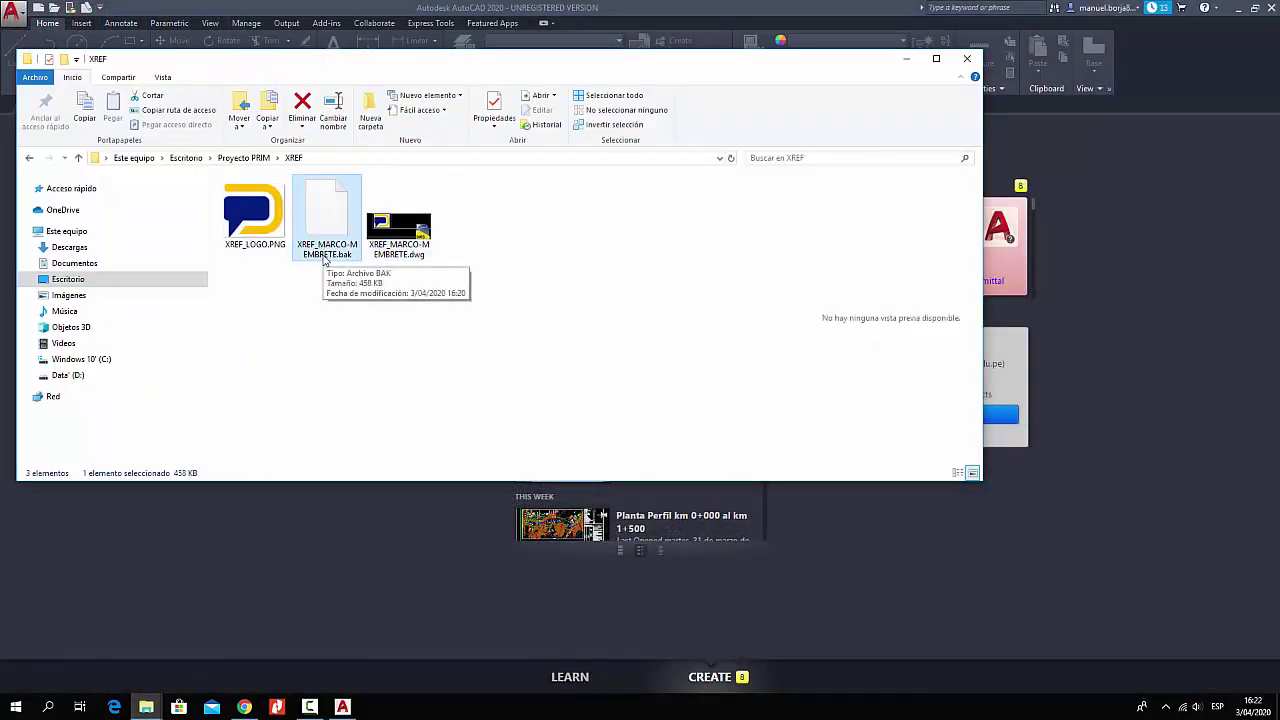
pyautogui.press('Delete')
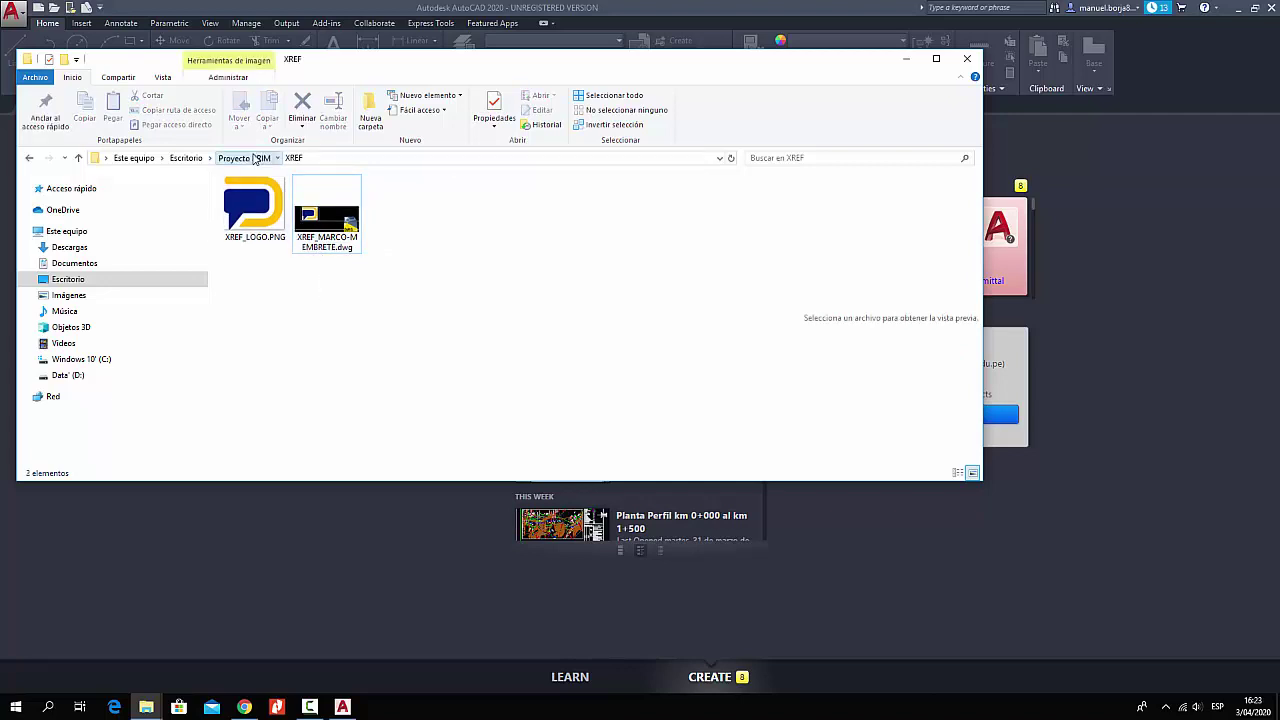
# - Delete the backup files A-1.bak and A-2.bak from the Proyecto PRIM folder
pyautogui.click(256, 160)
pyautogui.click(227, 212)
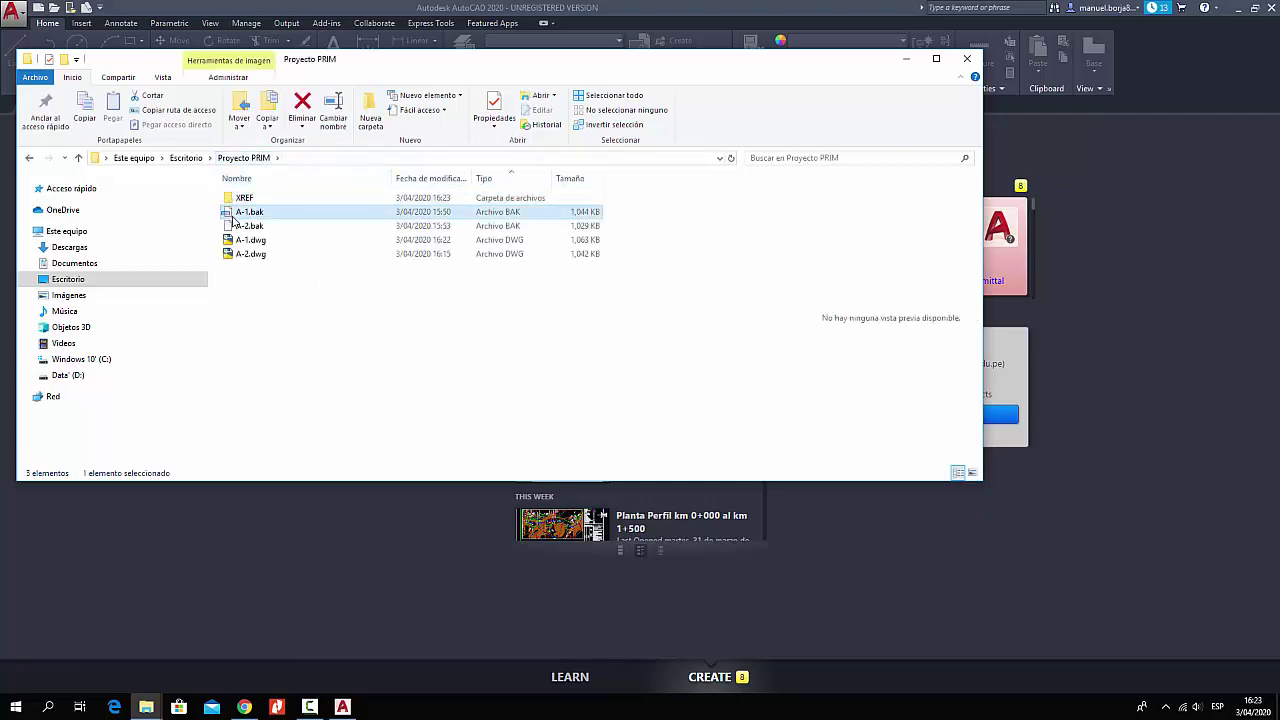
pyautogui.keyDown('shift'); pyautogui.click(254, 227); pyautogui.keyUp('shift')
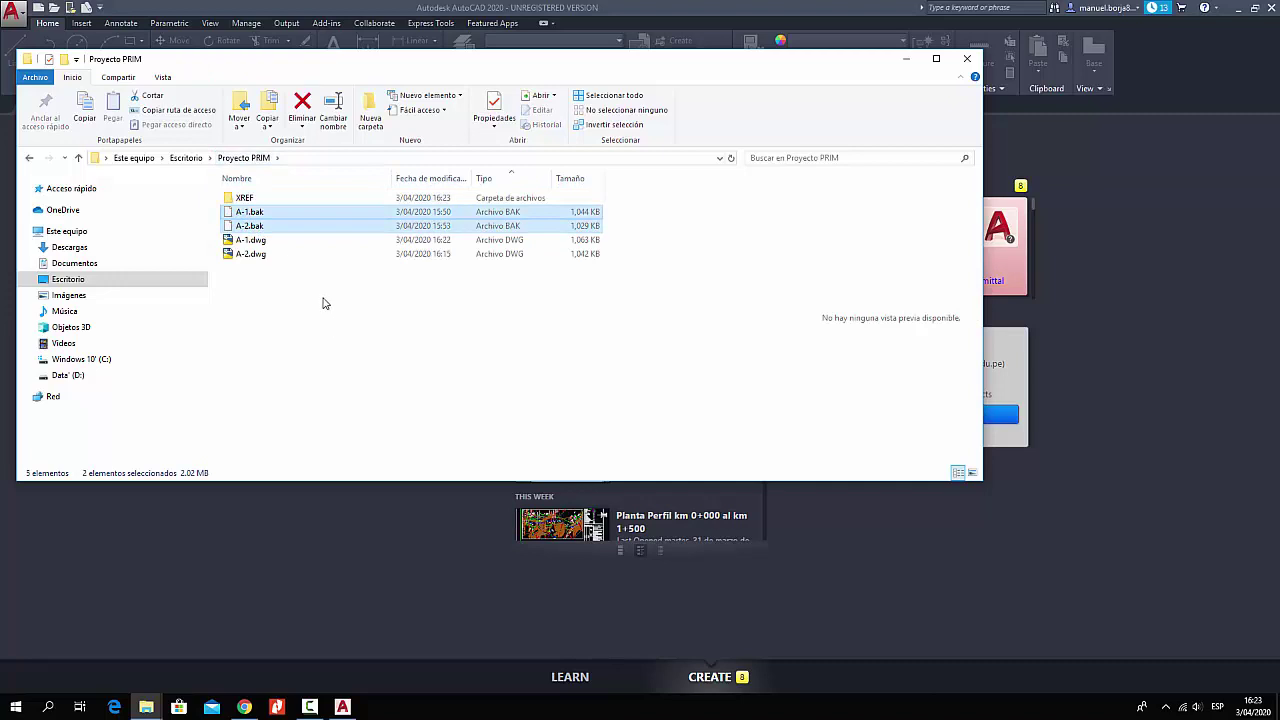
pyautogui.press('Delete')
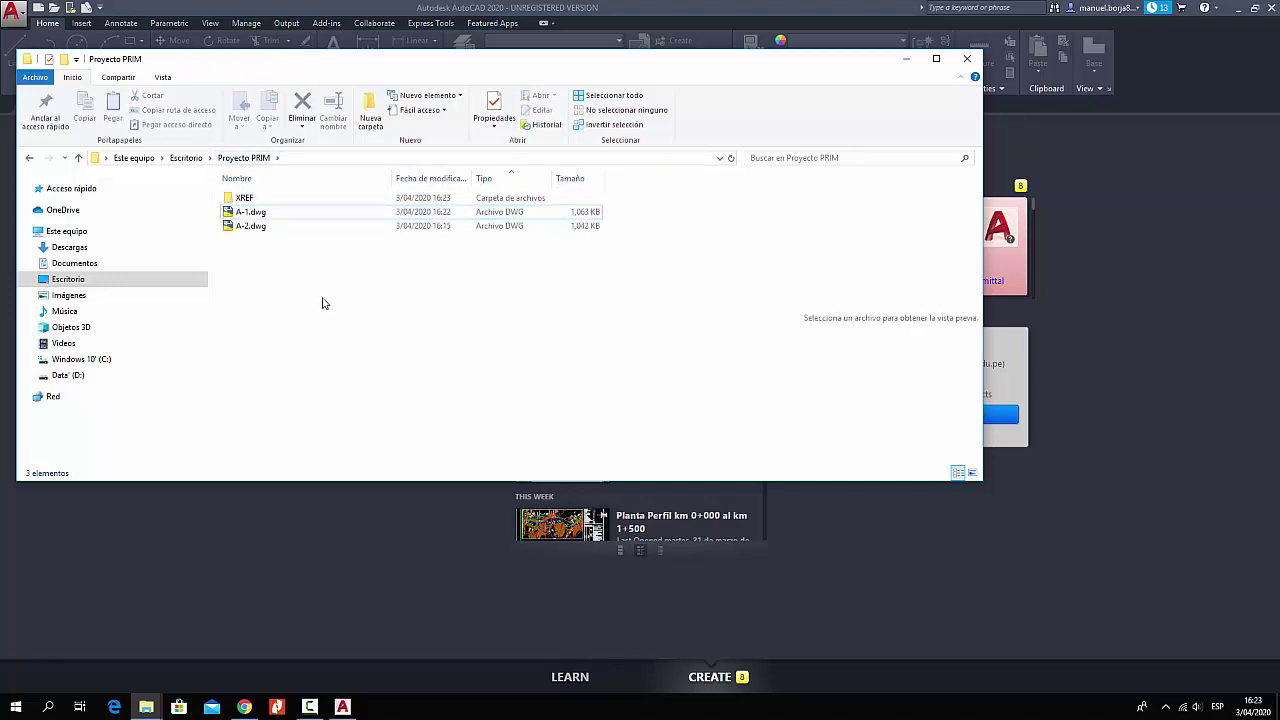
# - Compress the Proyecto PRIM folder on the desktop into a zip file named Proyecto PRIM.zip
pyautogui.click(265, 214)
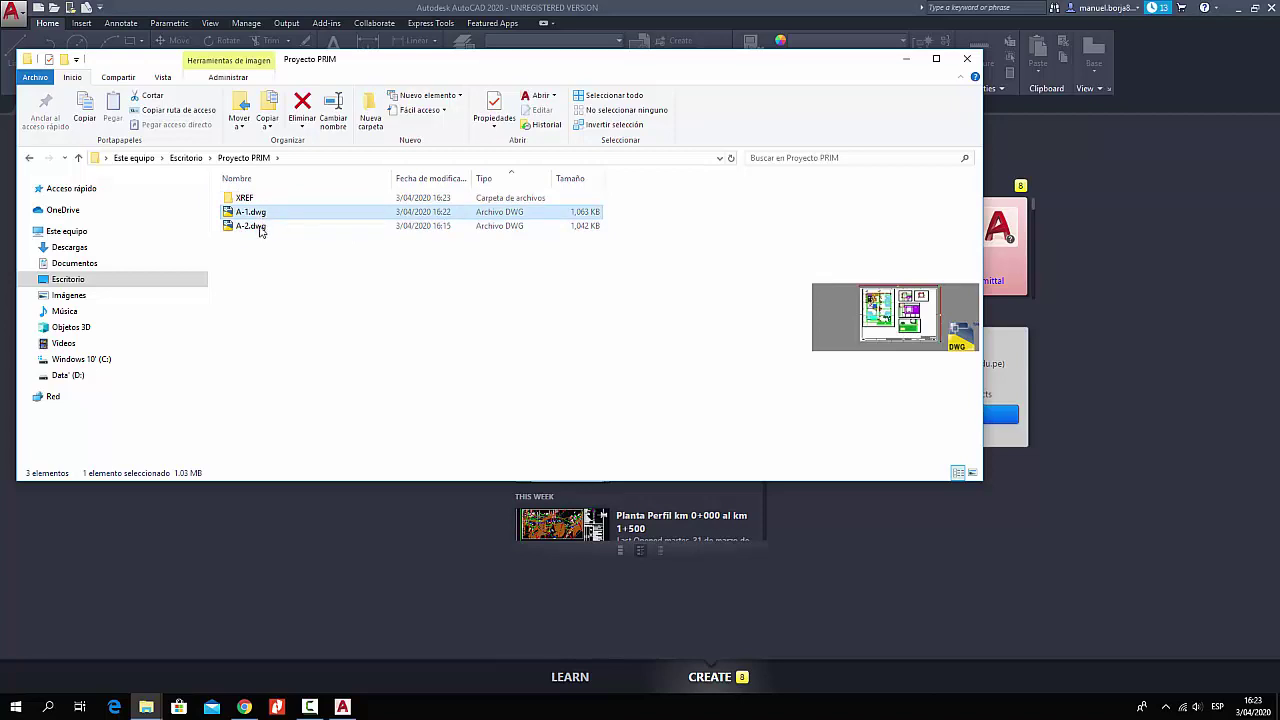
pyautogui.click(253, 202)
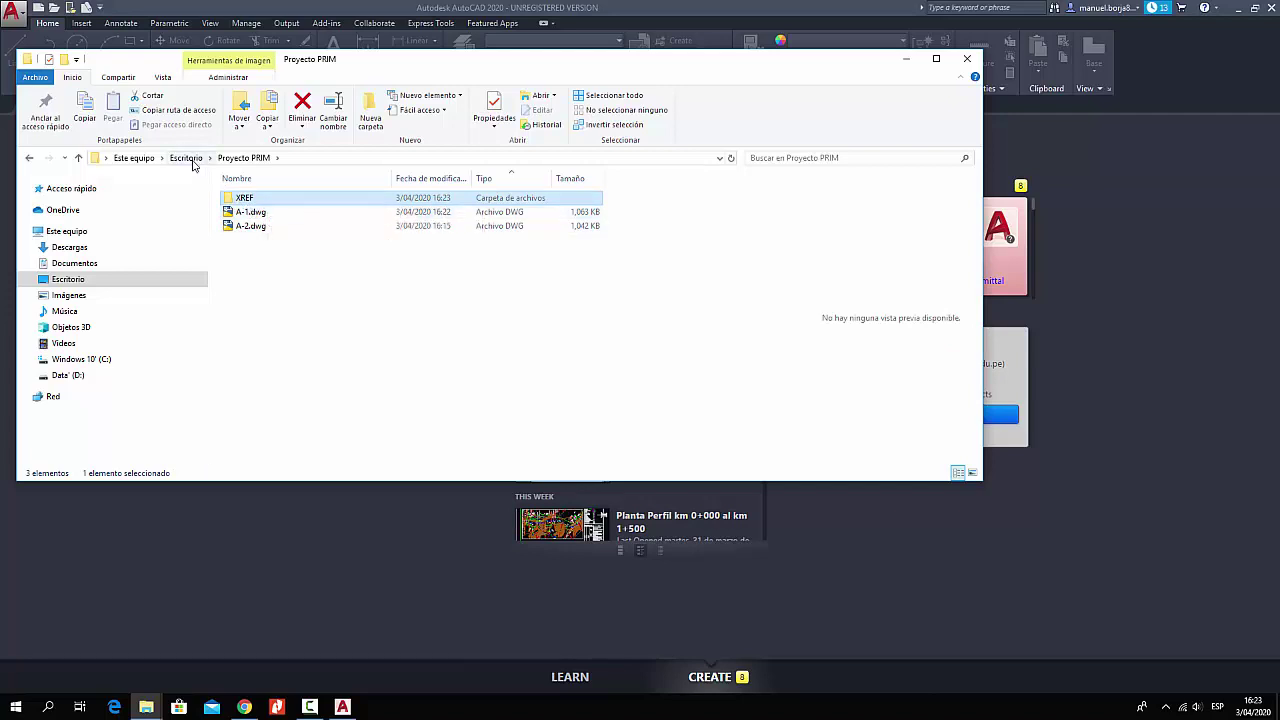
pyautogui.click(192, 162)
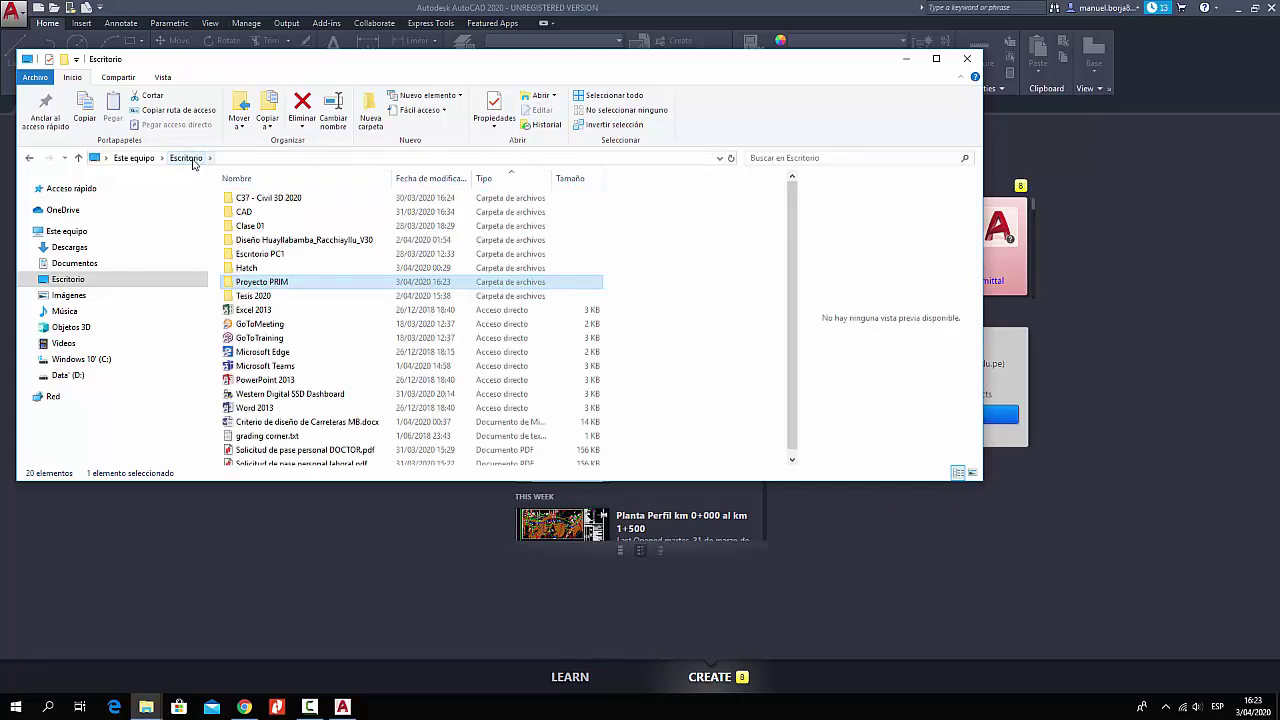
pyautogui.rightClick(266, 287)
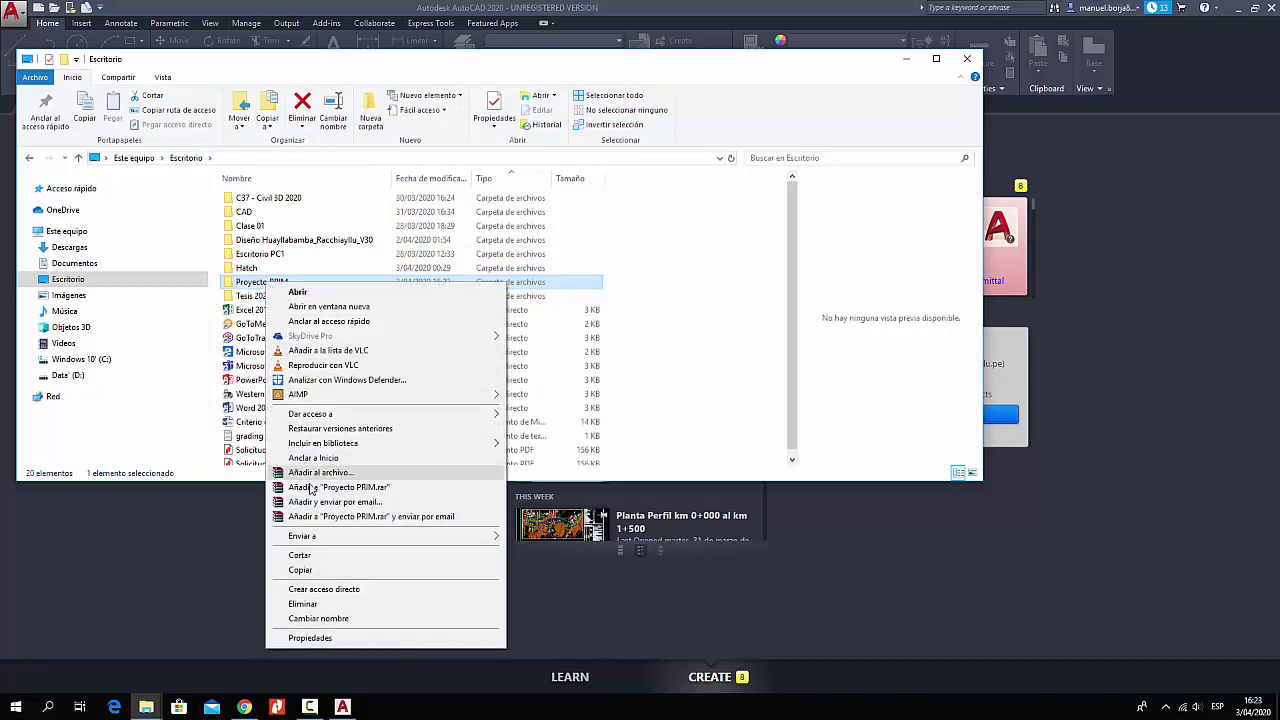
pyautogui.moveTo(314, 538)
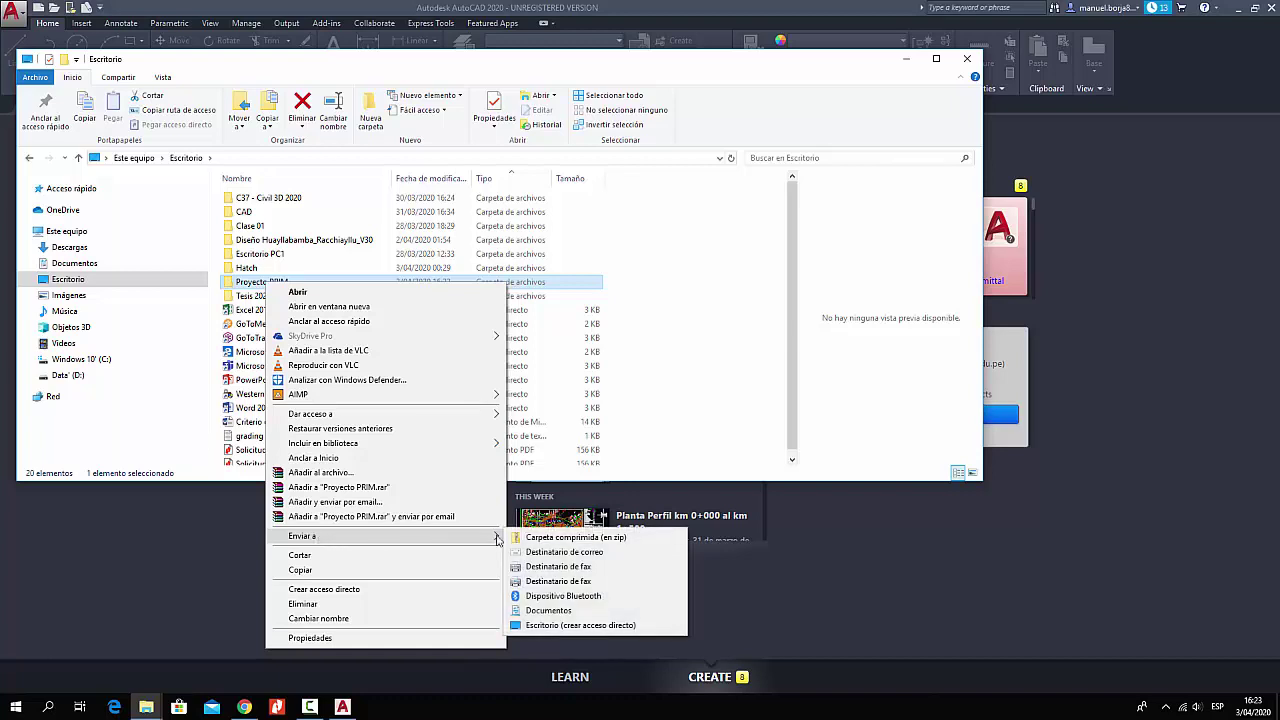
pyautogui.click(551, 540)
pyautogui.press('Return')
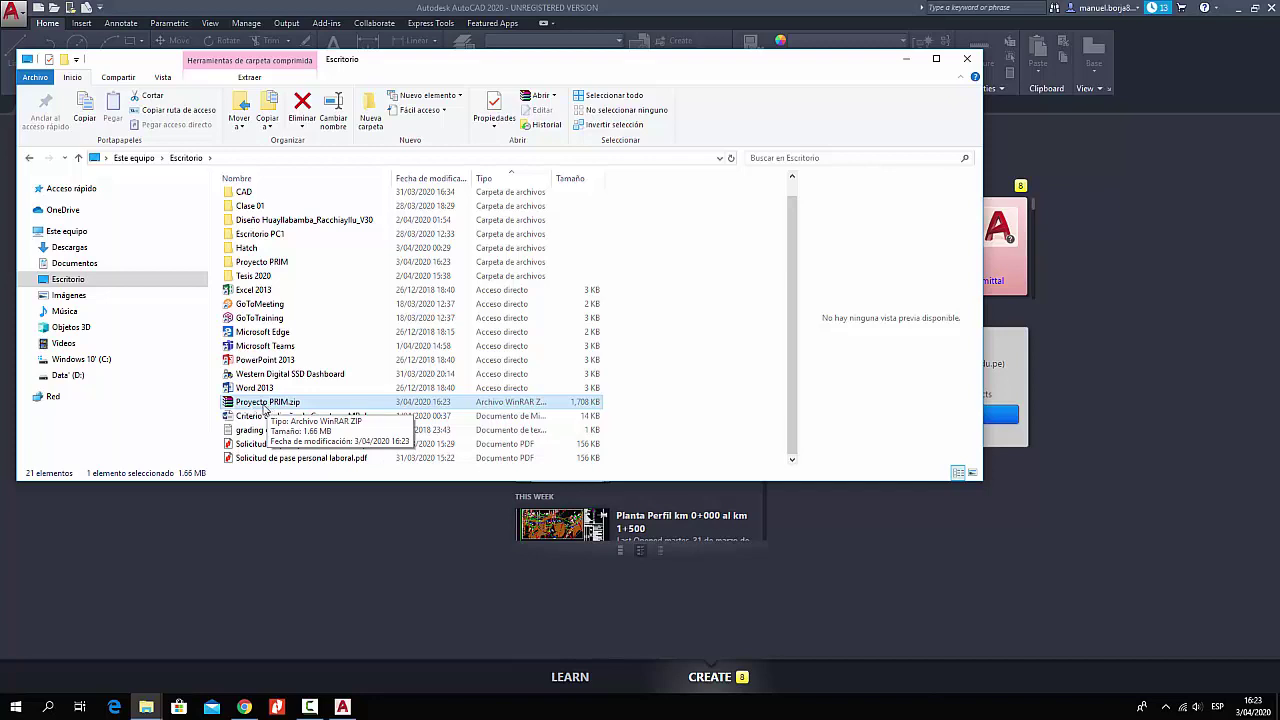
# - Look over the contents of the Proyecto PRIM folder and locate Proyecto PRIM.zip on the desktop
pyautogui.doubleClick(254, 262)
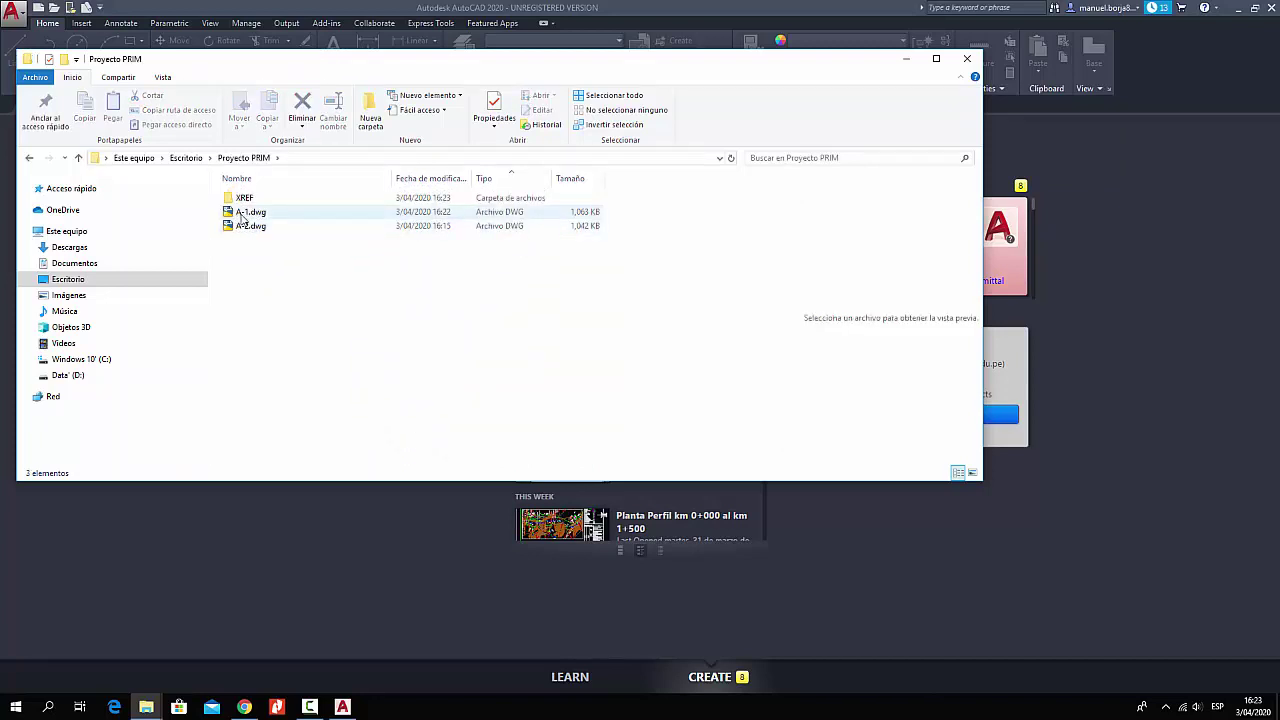
pyautogui.click(245, 201)
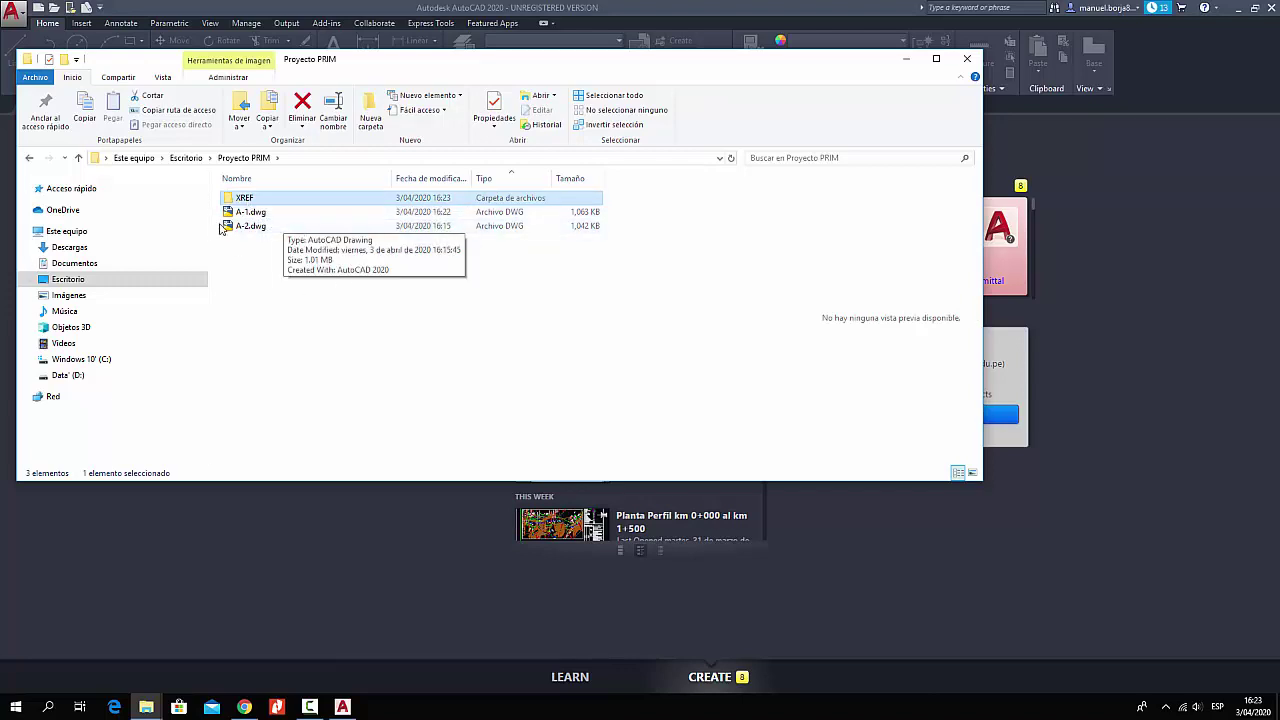
pyautogui.click(186, 158)
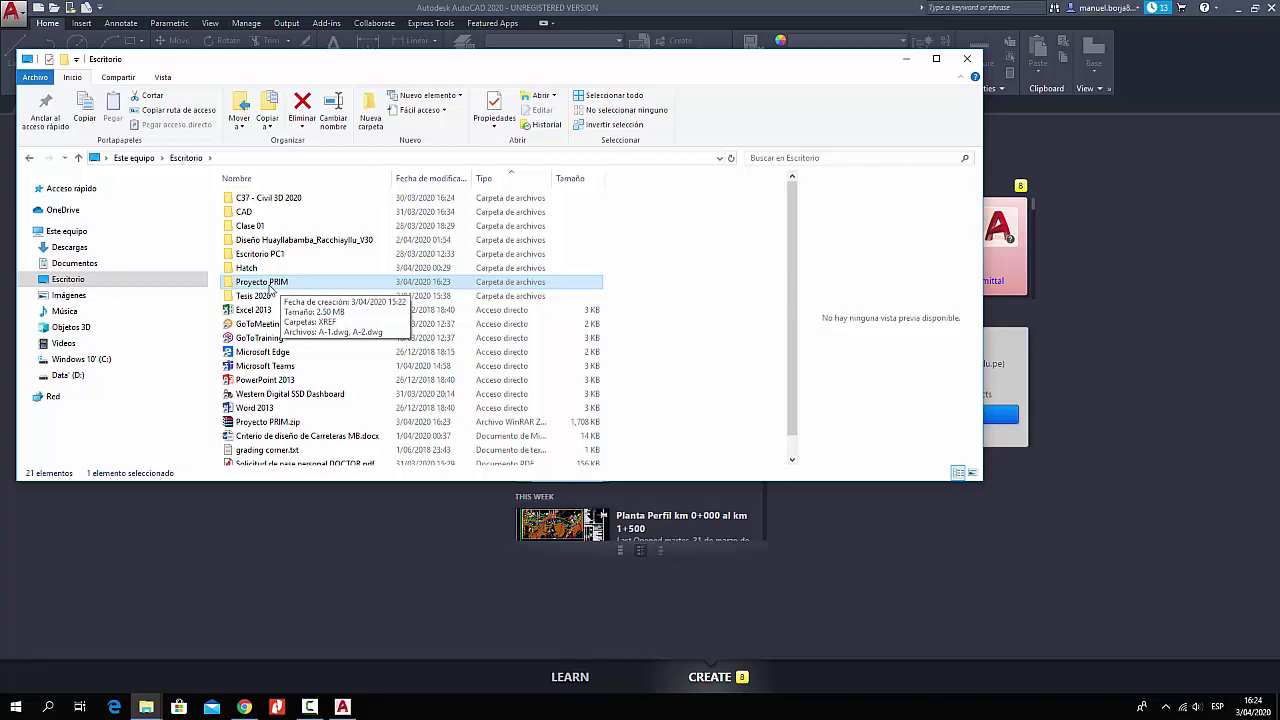
pyautogui.click(276, 424)
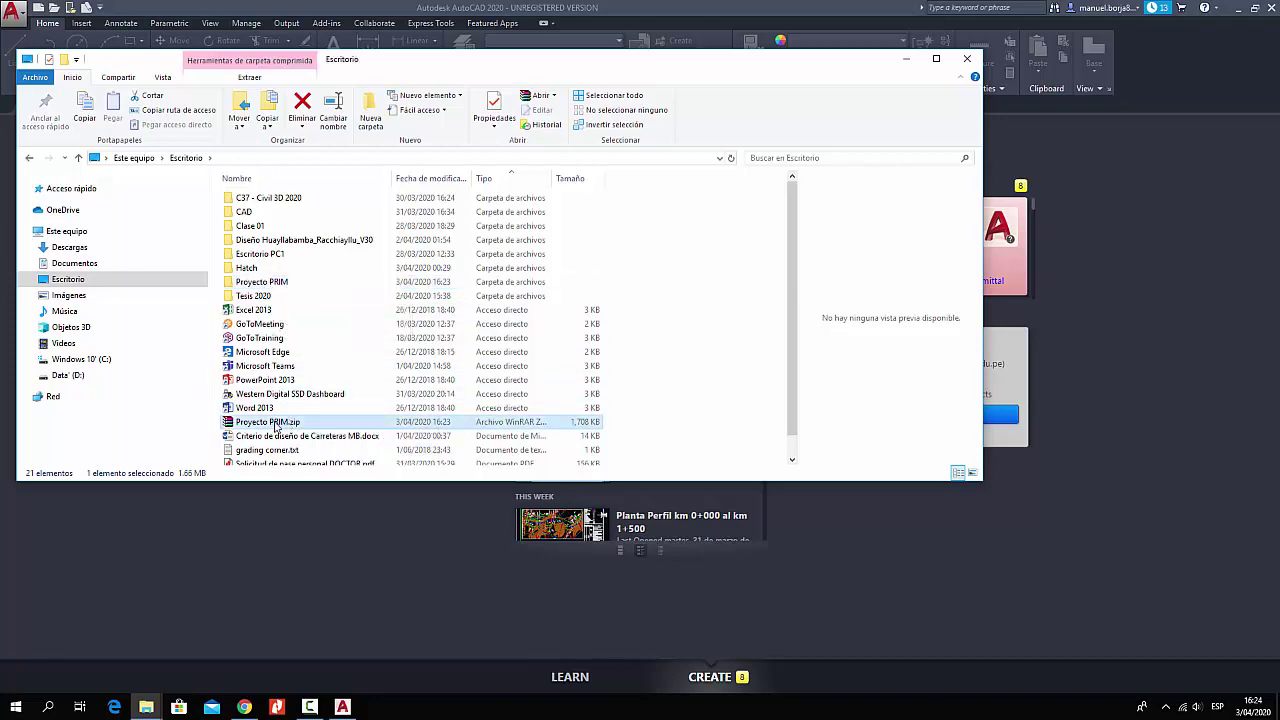